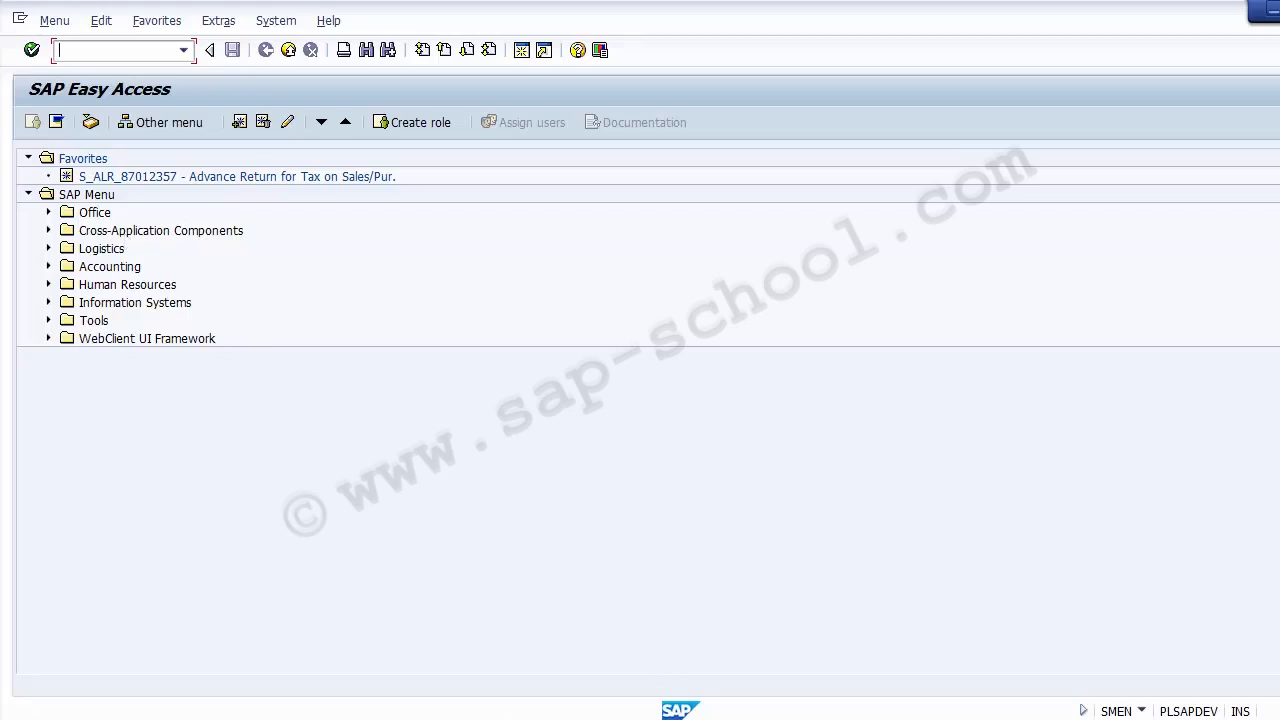
Step: Check the Create Report slide's menu path in PowerPoint, then expand Information Systems and Ad Hoc Reports in the SAP menu tree
{"action": "left_click", "coordinate": [646, 718]}
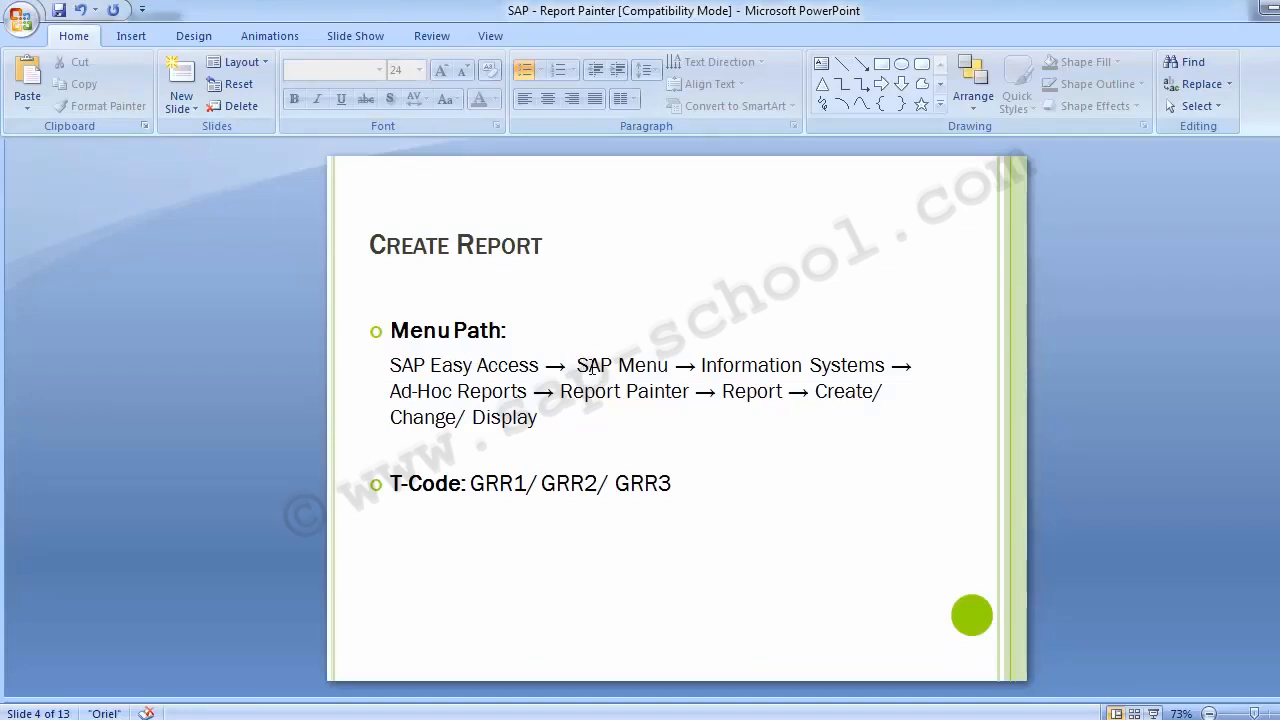
{"action": "key", "text": "alt+Tab"}
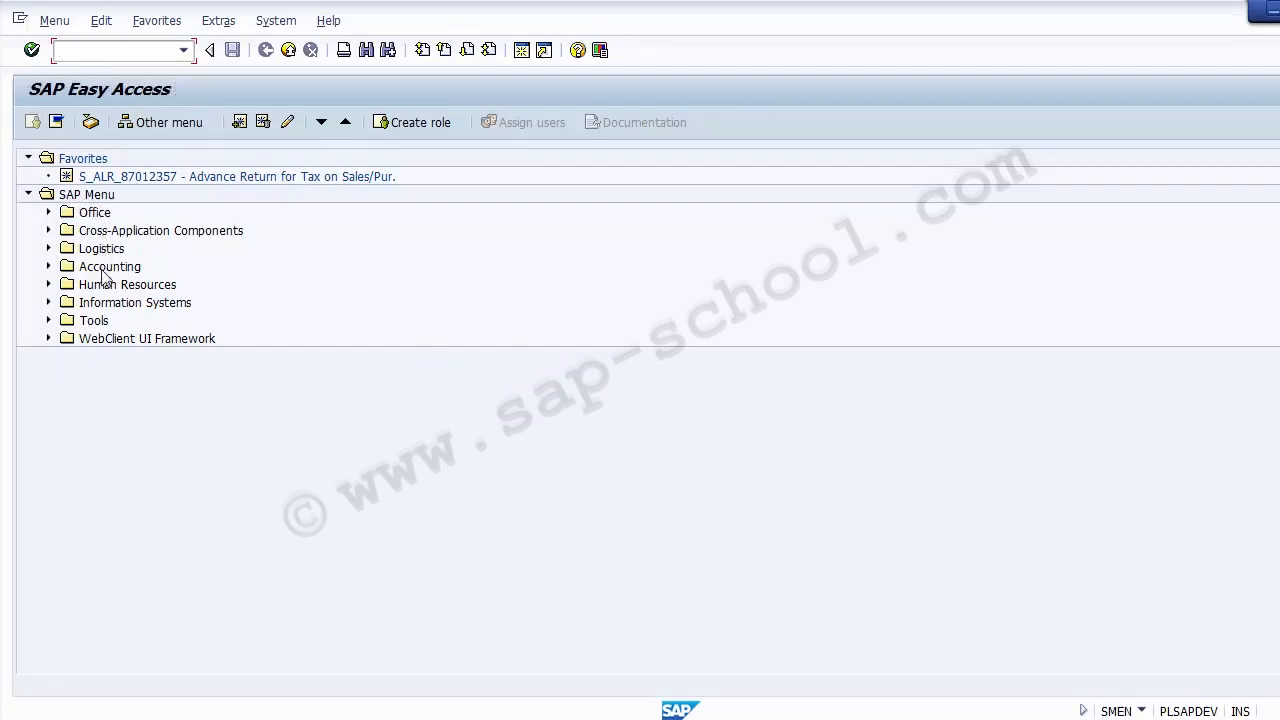
{"action": "left_click", "coordinate": [103, 306]}
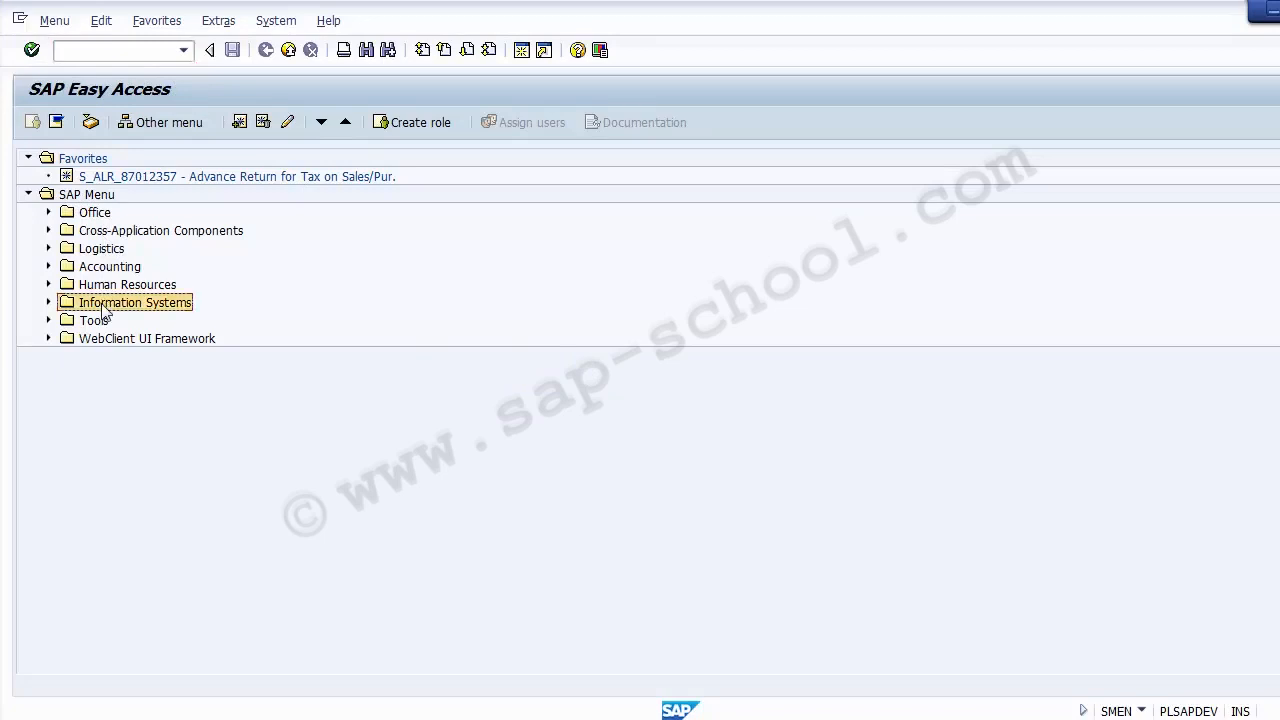
{"action": "left_click", "coordinate": [49, 303]}
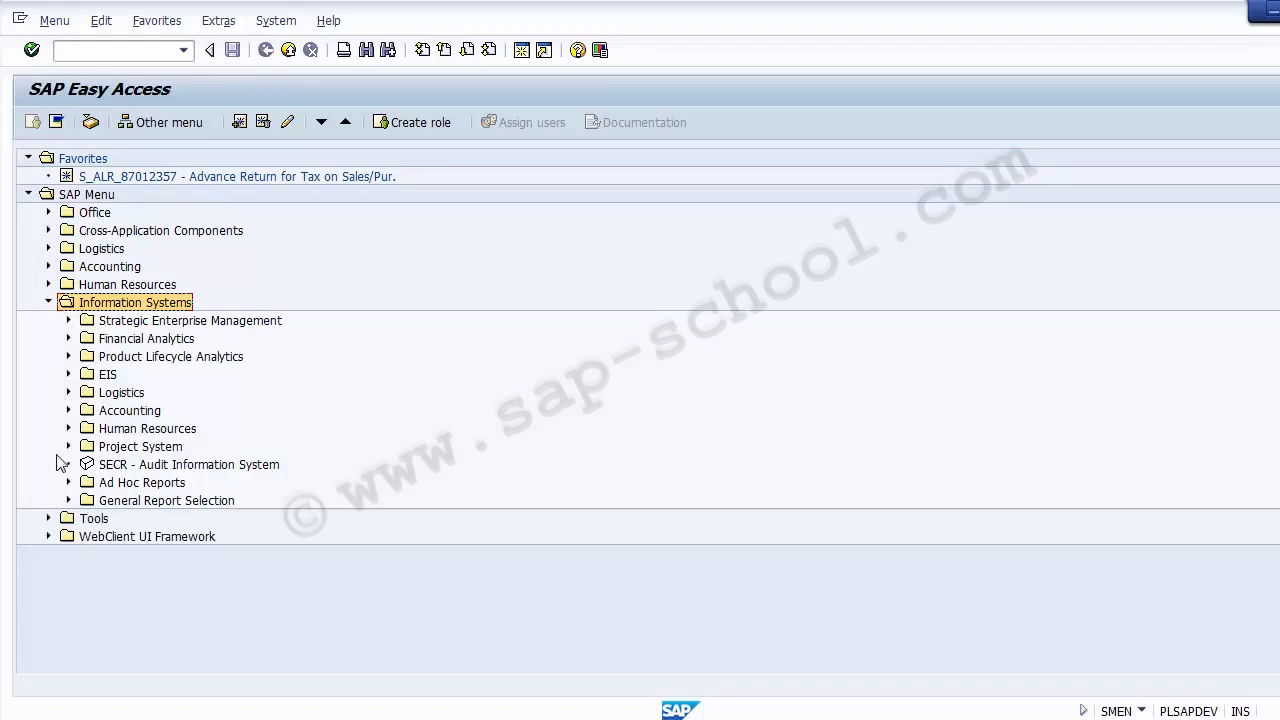
{"action": "left_click", "coordinate": [114, 484]}
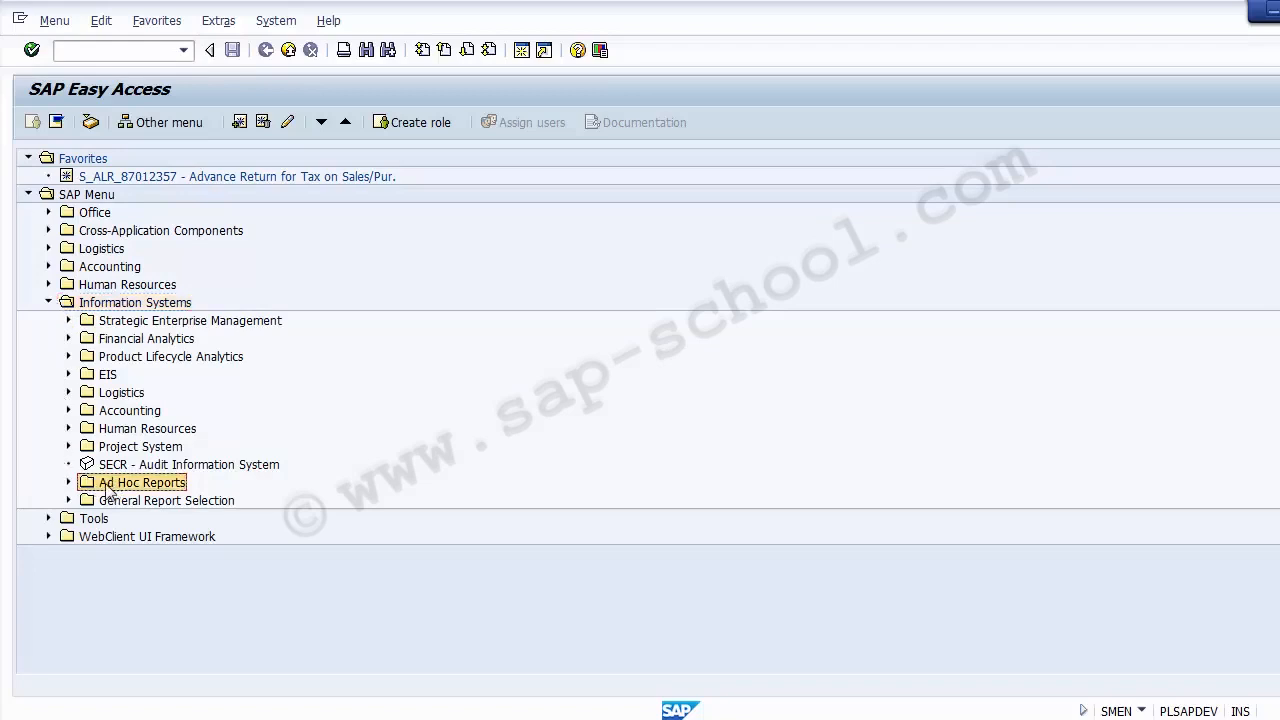
{"action": "left_click", "coordinate": [69, 483]}
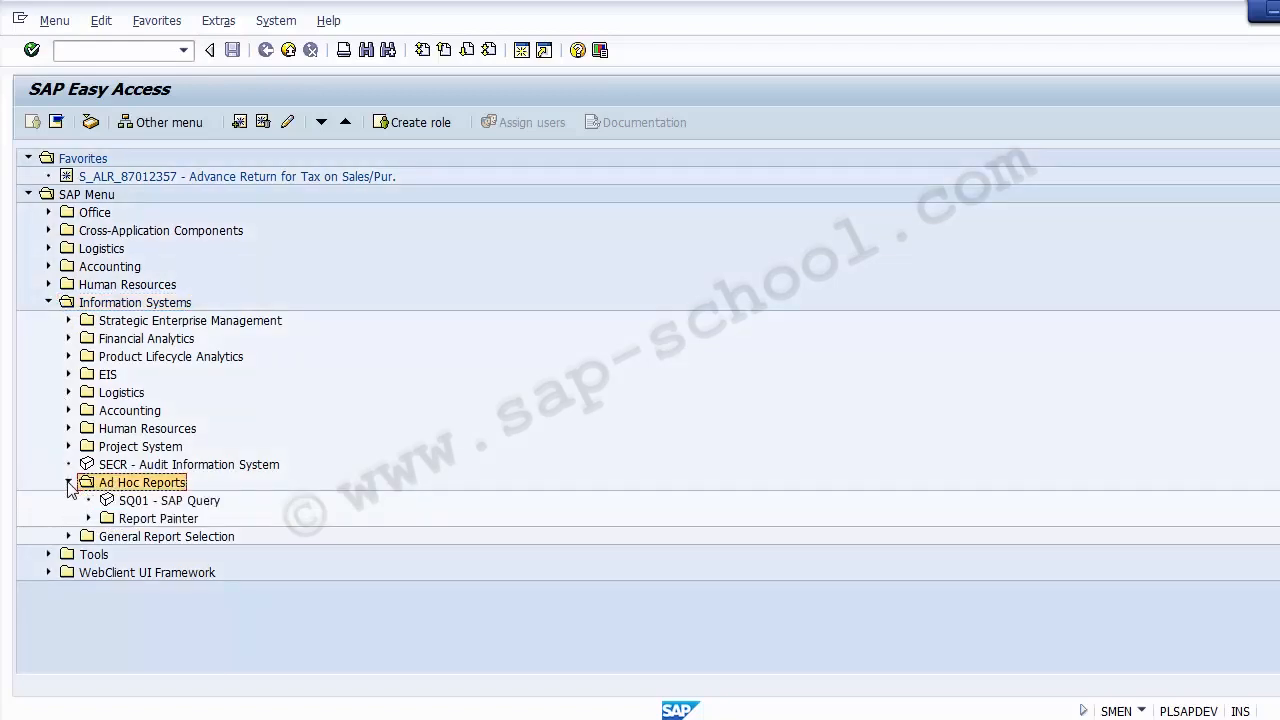
Step: Expand Report Painter and its Report folder under Ad Hoc Reports
{"action": "left_click", "coordinate": [131, 521]}
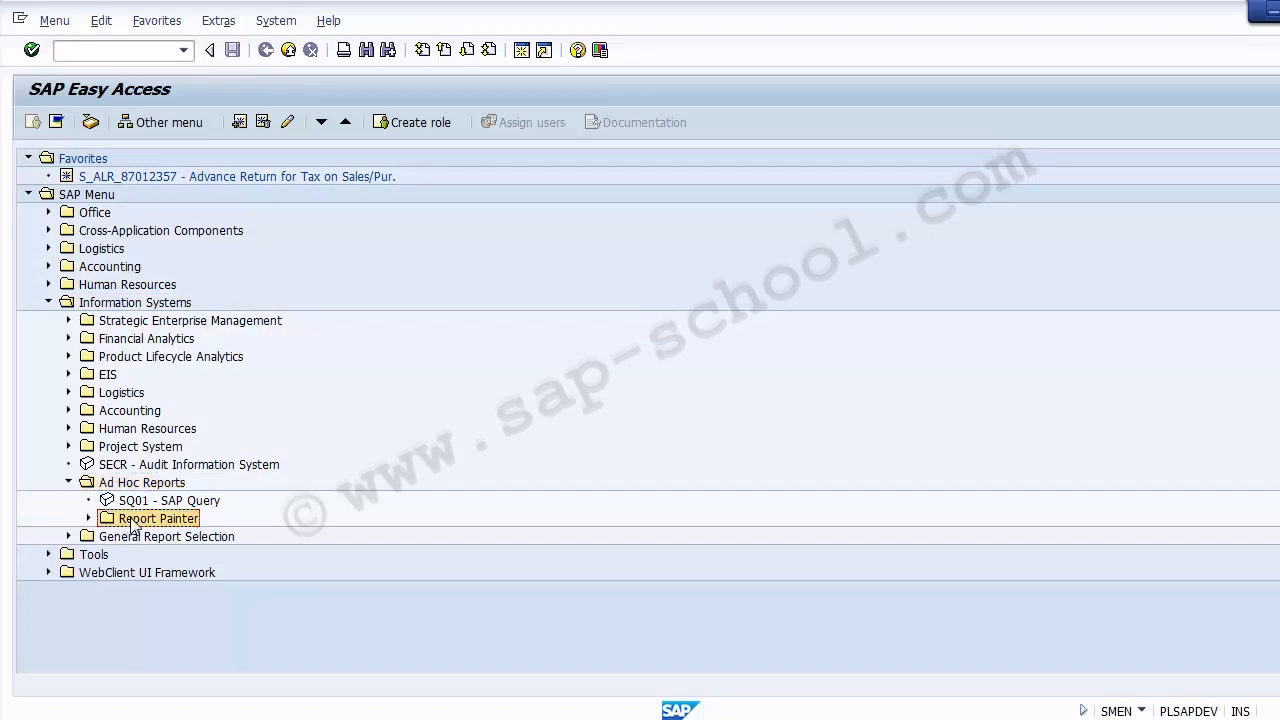
{"action": "left_click", "coordinate": [88, 519]}
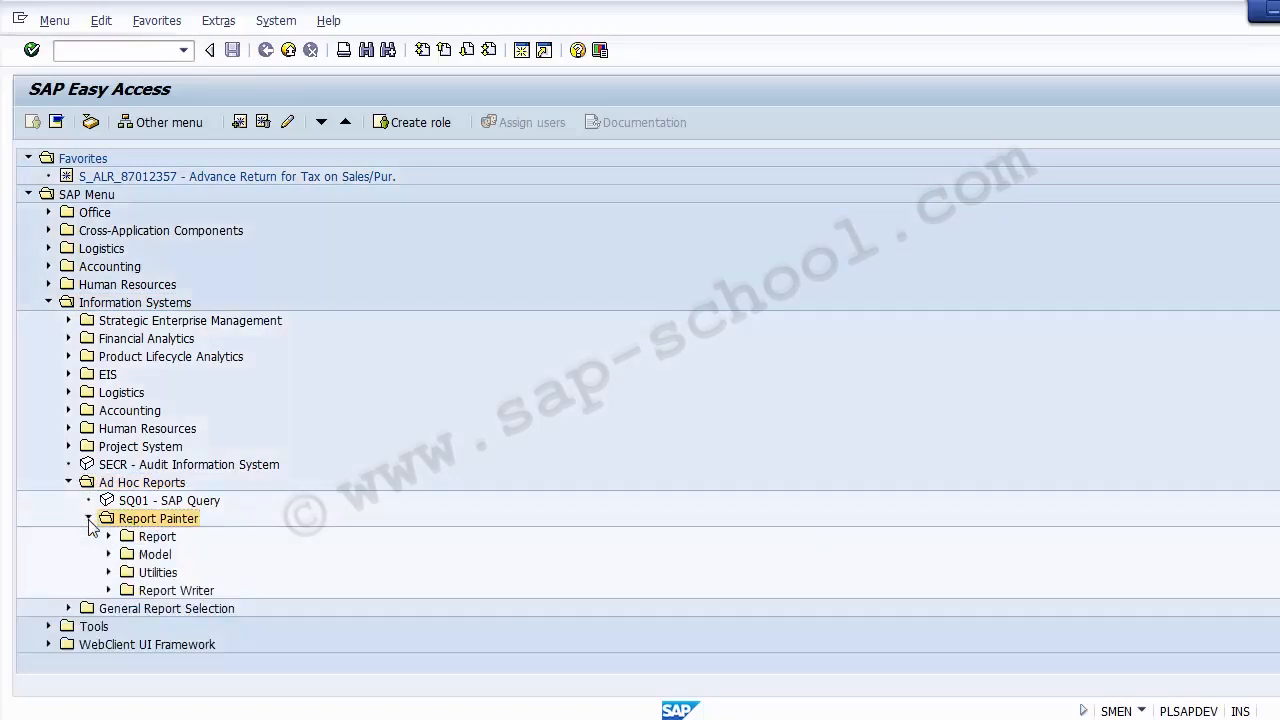
{"action": "left_click", "coordinate": [147, 537]}
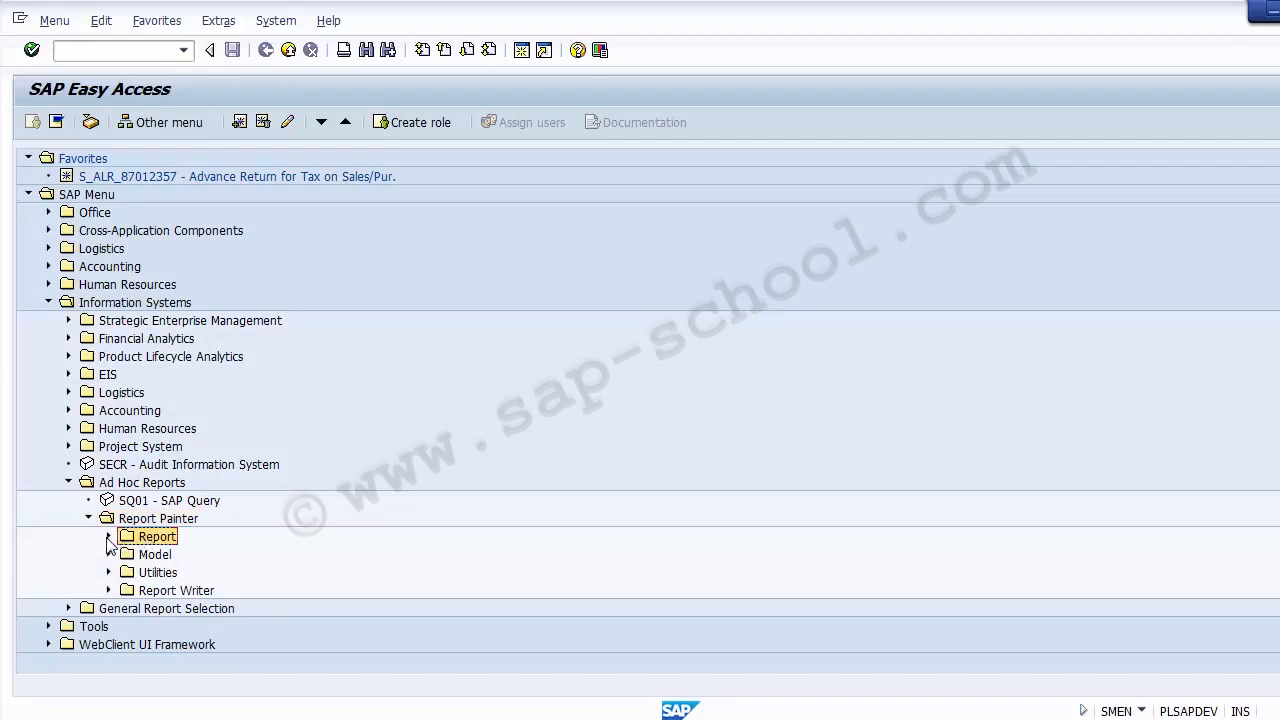
{"action": "left_click", "coordinate": [108, 537]}
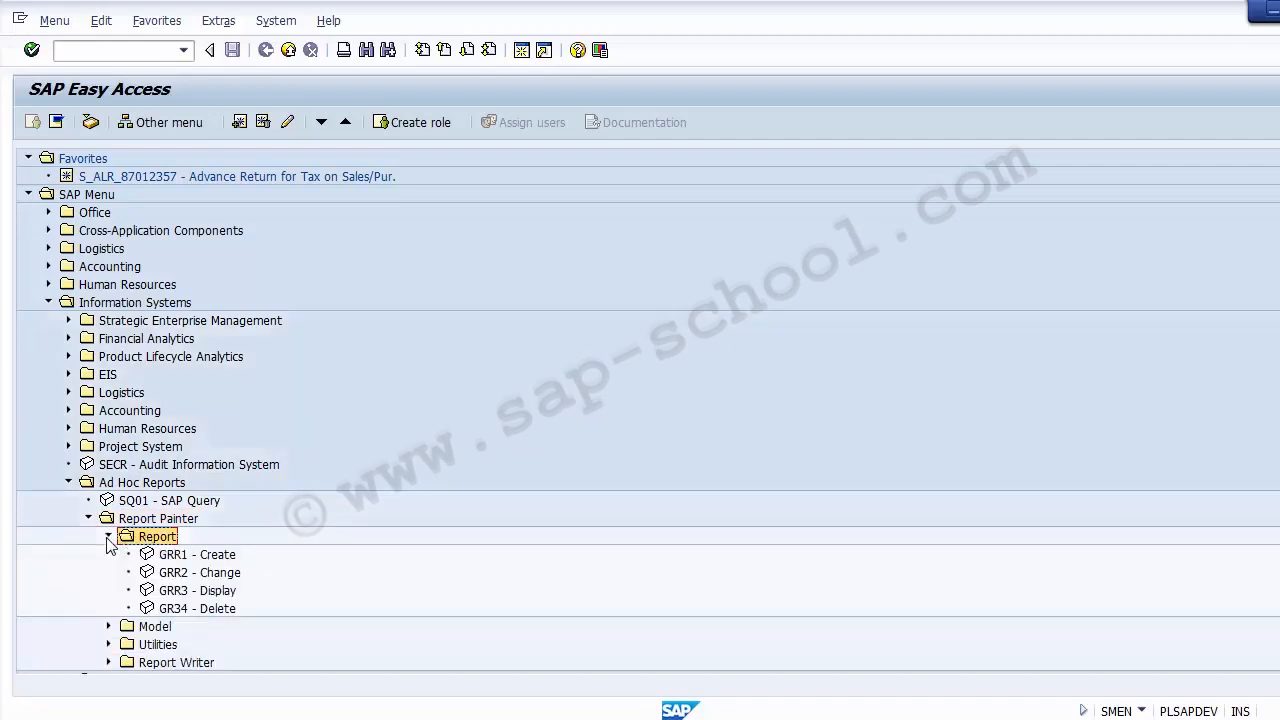
Step: Go through the report transactions GRR1 - Create, GRR2 - Change, GRR3 - Display and GR34 - Delete in the Report folder
{"action": "left_click", "coordinate": [219, 556]}
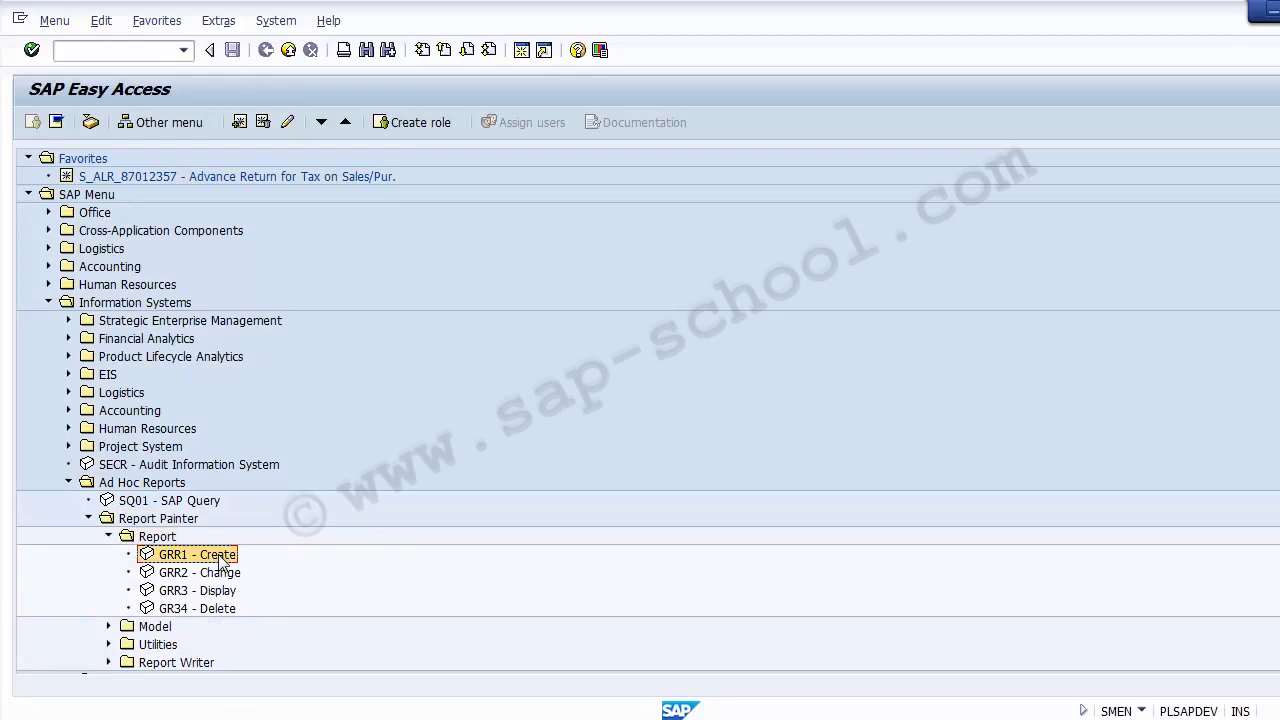
{"action": "key", "text": "Down"}
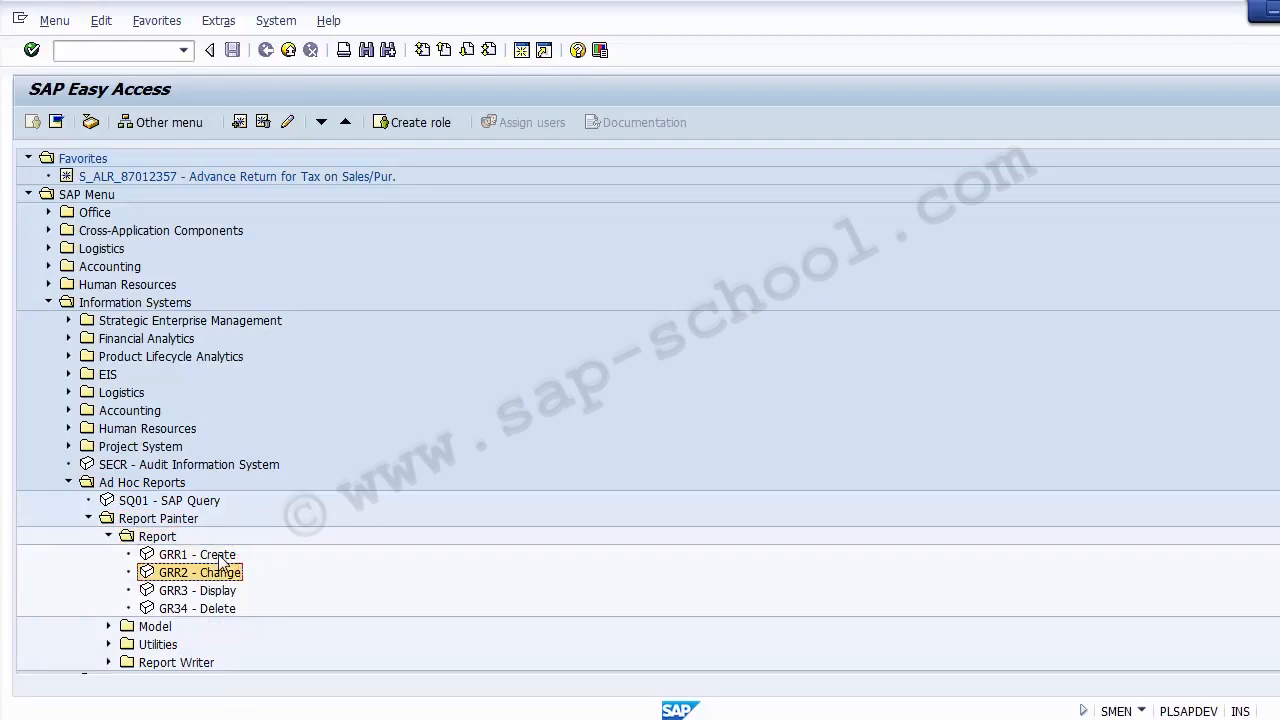
{"action": "key", "text": "Down"}
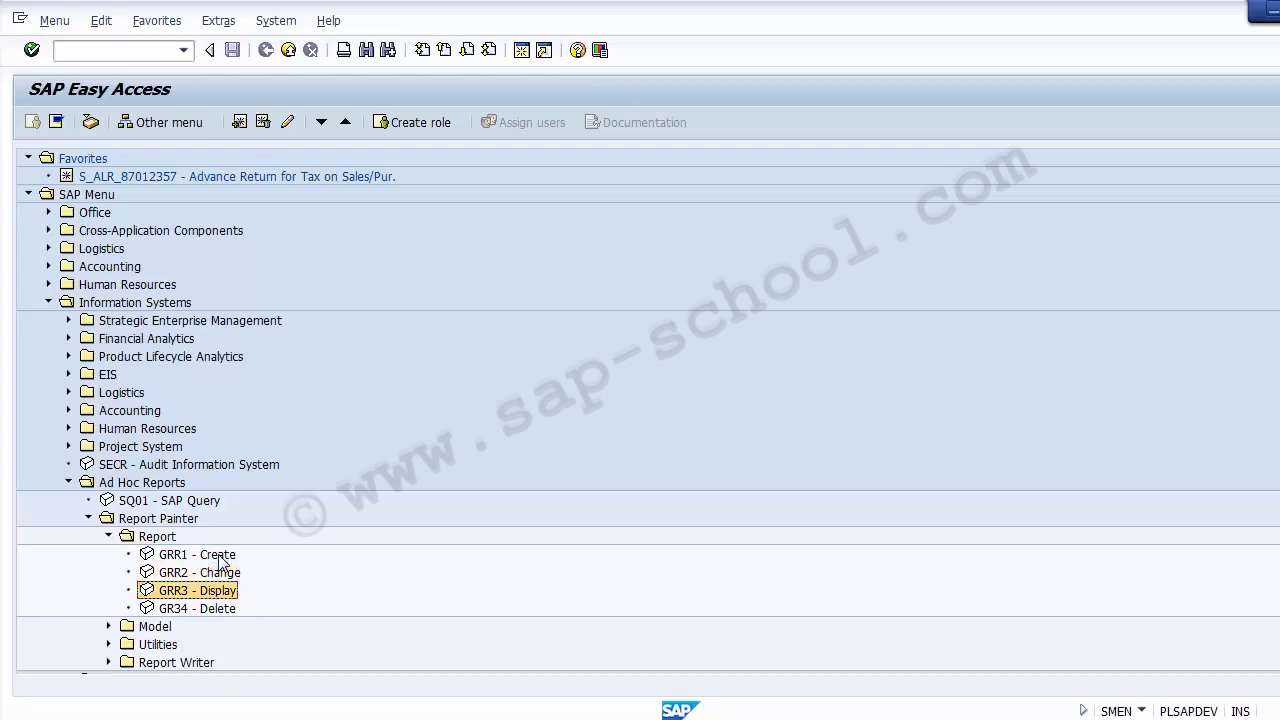
{"action": "key", "text": "Down"}
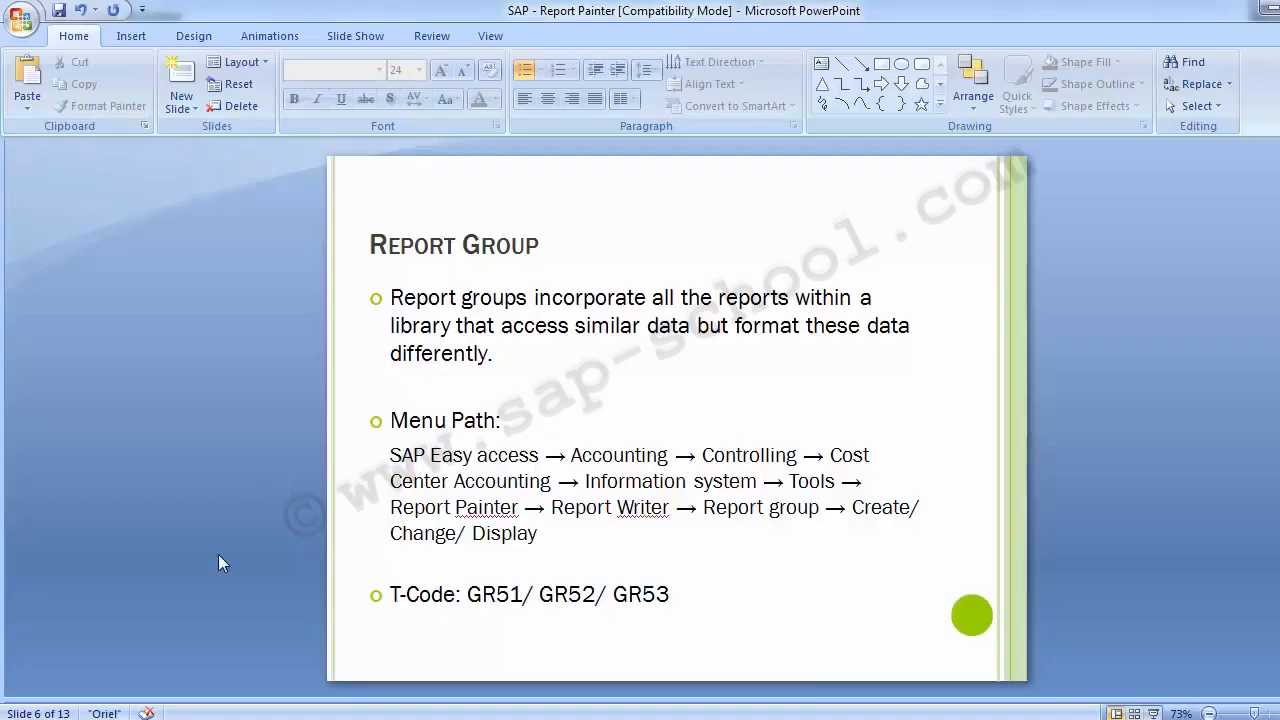
Step: Review the presentation slides on Elements of Report Painter, Report Group, Libraries and Create Variable, ending on Report Group
{"action": "key", "text": "Page_Down"}
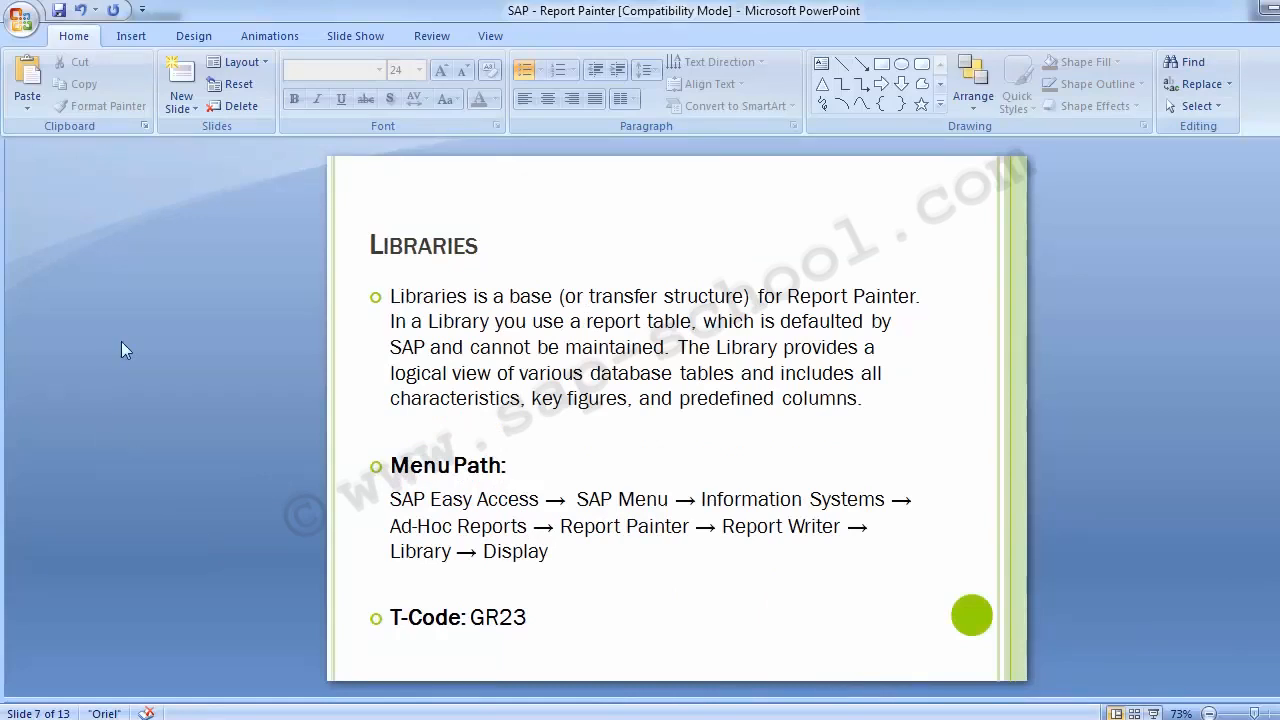
{"action": "key", "text": "Page_Up"}
{"action": "key", "text": "Page_Up"}
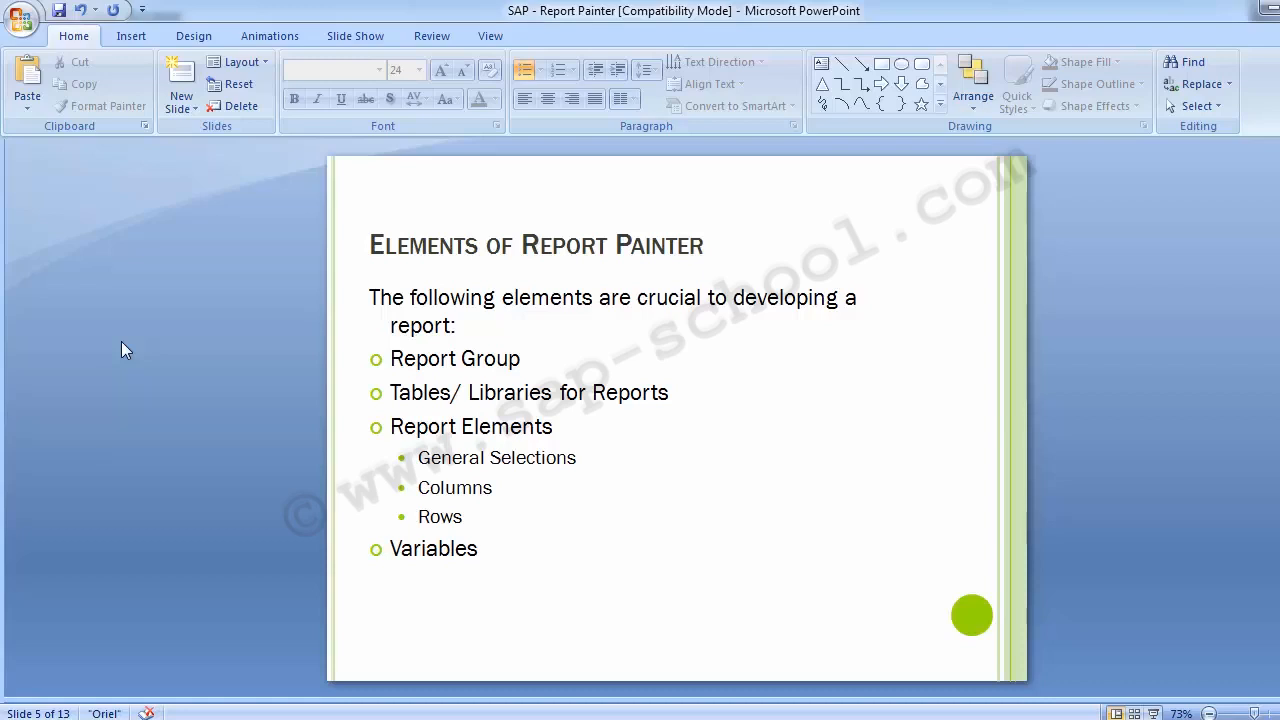
{"action": "key", "text": "Page_Down"}
{"action": "key", "text": "Page_Down"}
{"action": "key", "text": "Page_Down"}
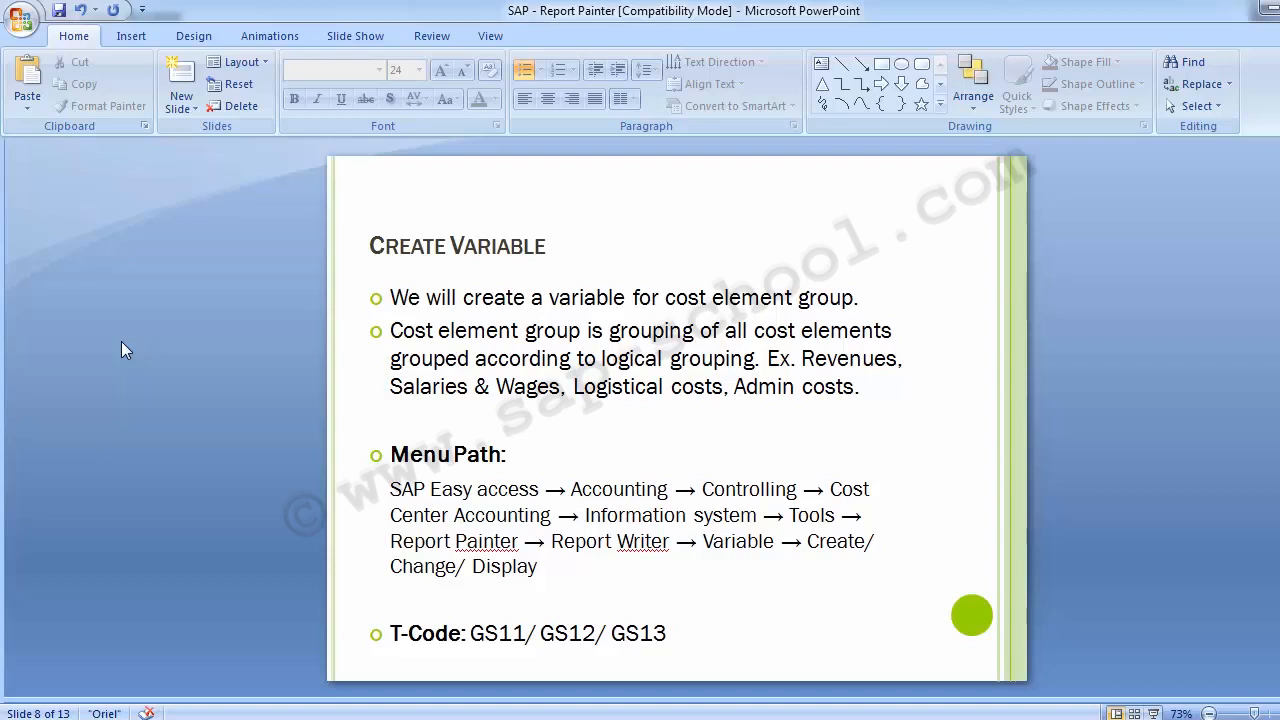
{"action": "key", "text": "Page_Up"}
{"action": "key", "text": "Page_Up"}
{"action": "key", "text": "Page_Up"}
{"action": "key", "text": "Page_Up"}
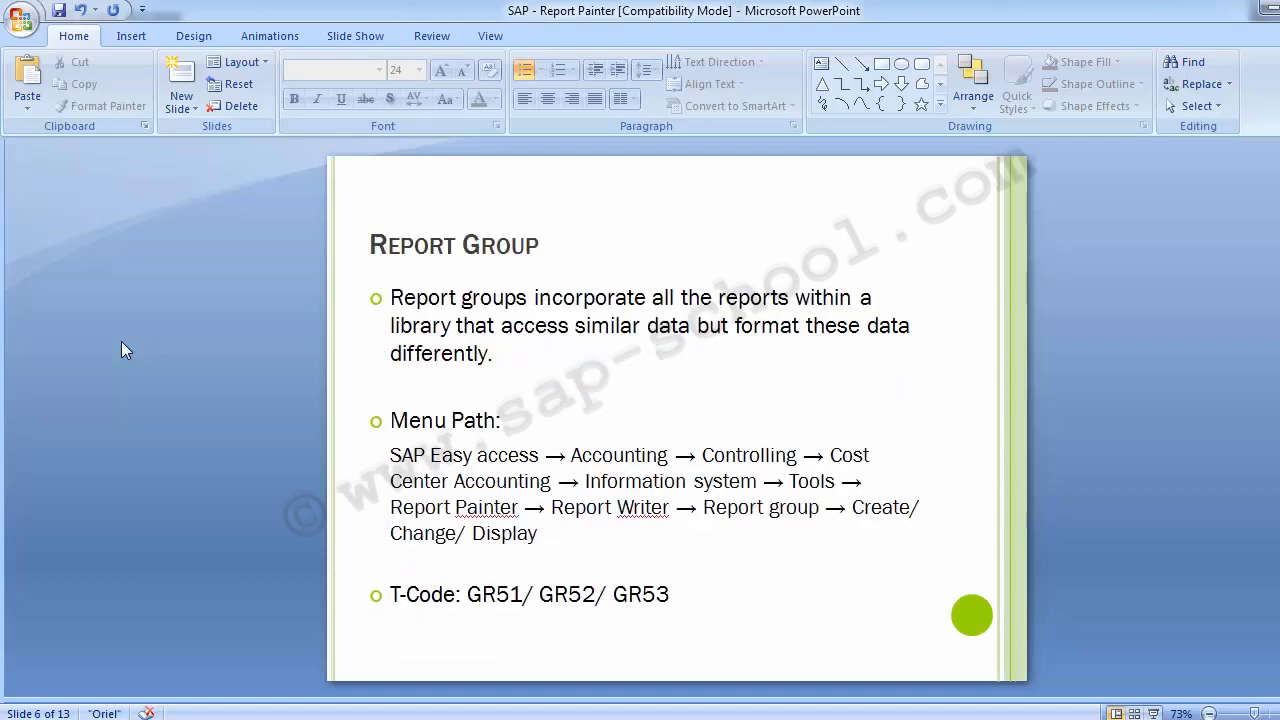
{"action": "key", "text": "Page_Down"}
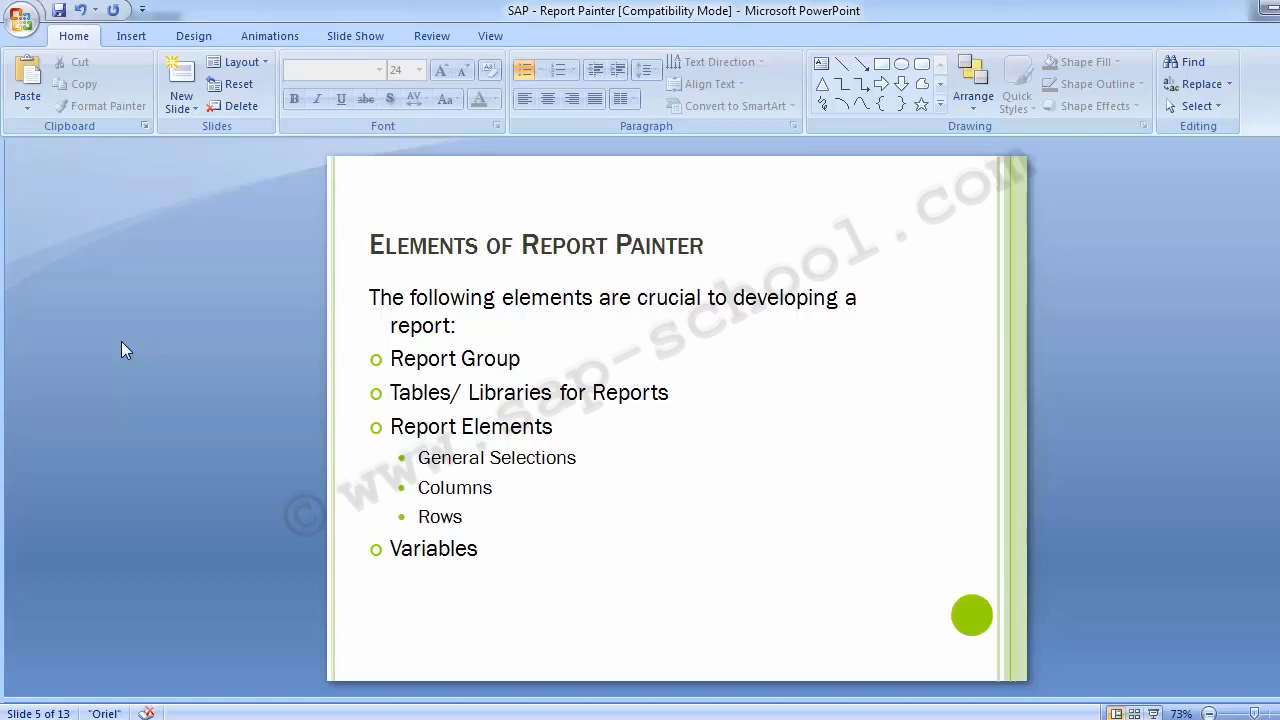
{"action": "key", "text": "Page_Down"}
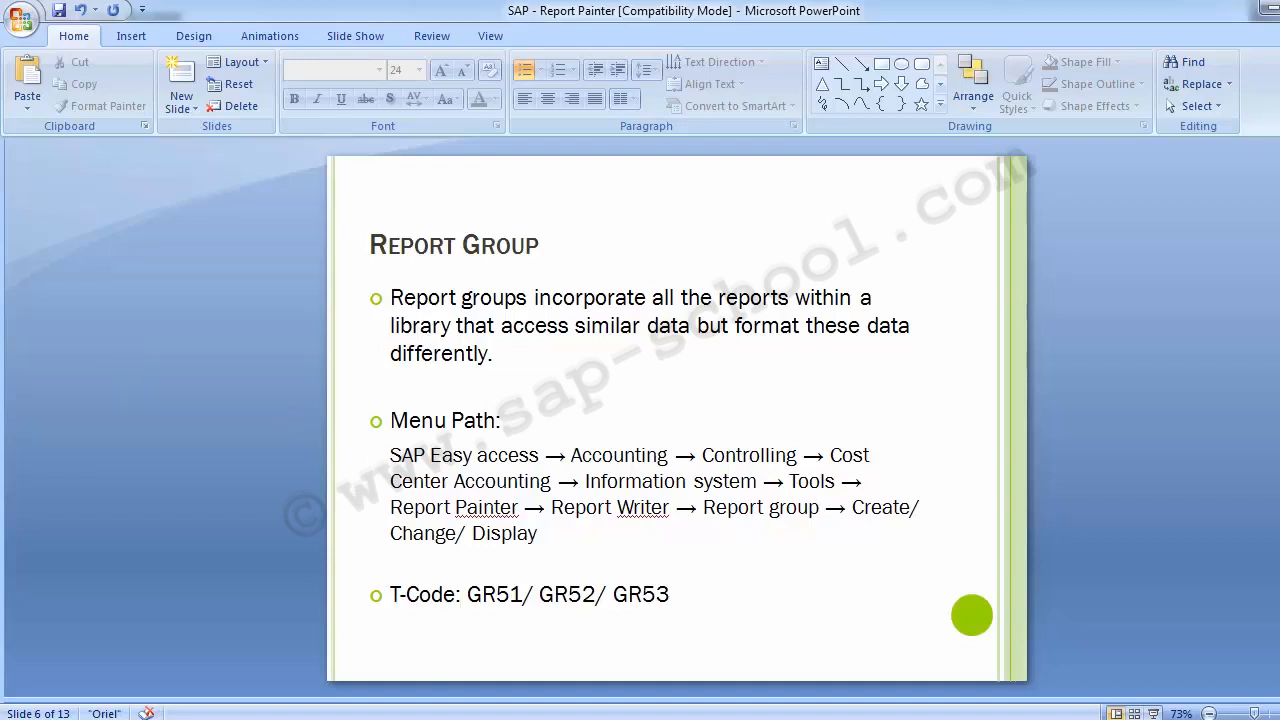
Step: Switch to SAP Easy Access, collapse Information Systems and expand Accounting down to Cost Center Accounting under Controlling, following the Report Group slide's menu path
{"action": "key", "text": "alt+Tab"}
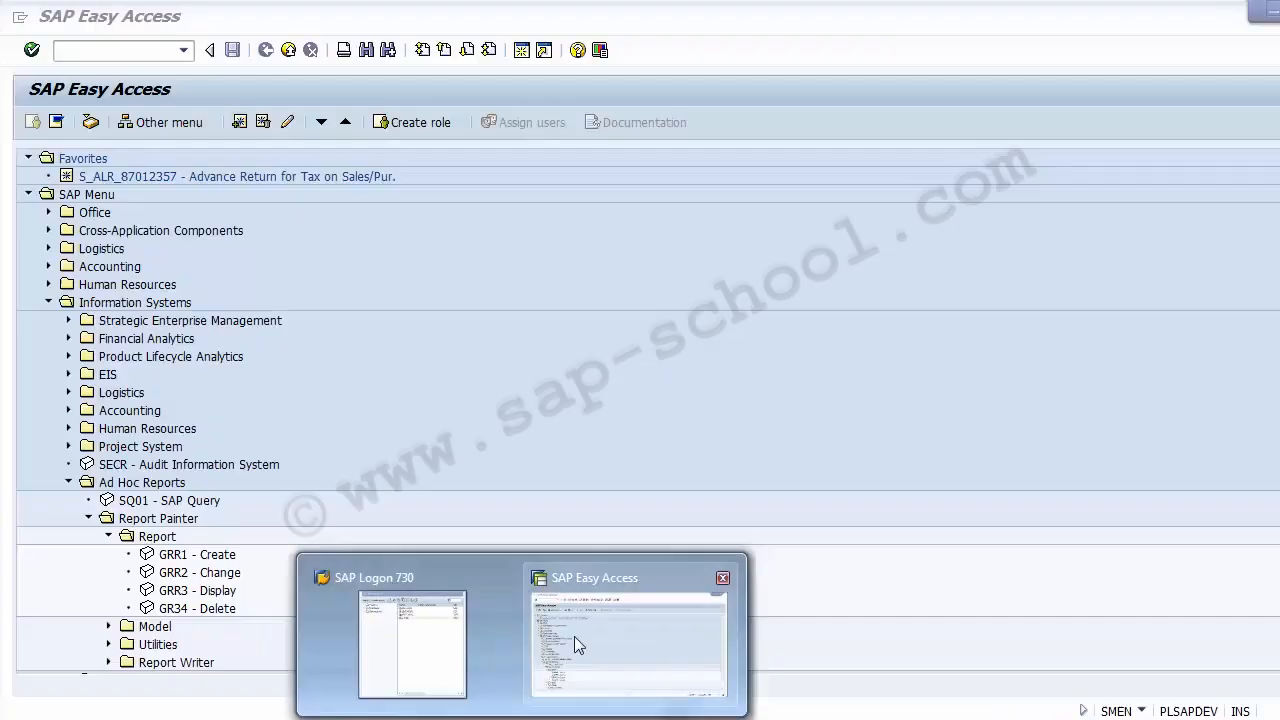
{"action": "left_click", "coordinate": [48, 302]}
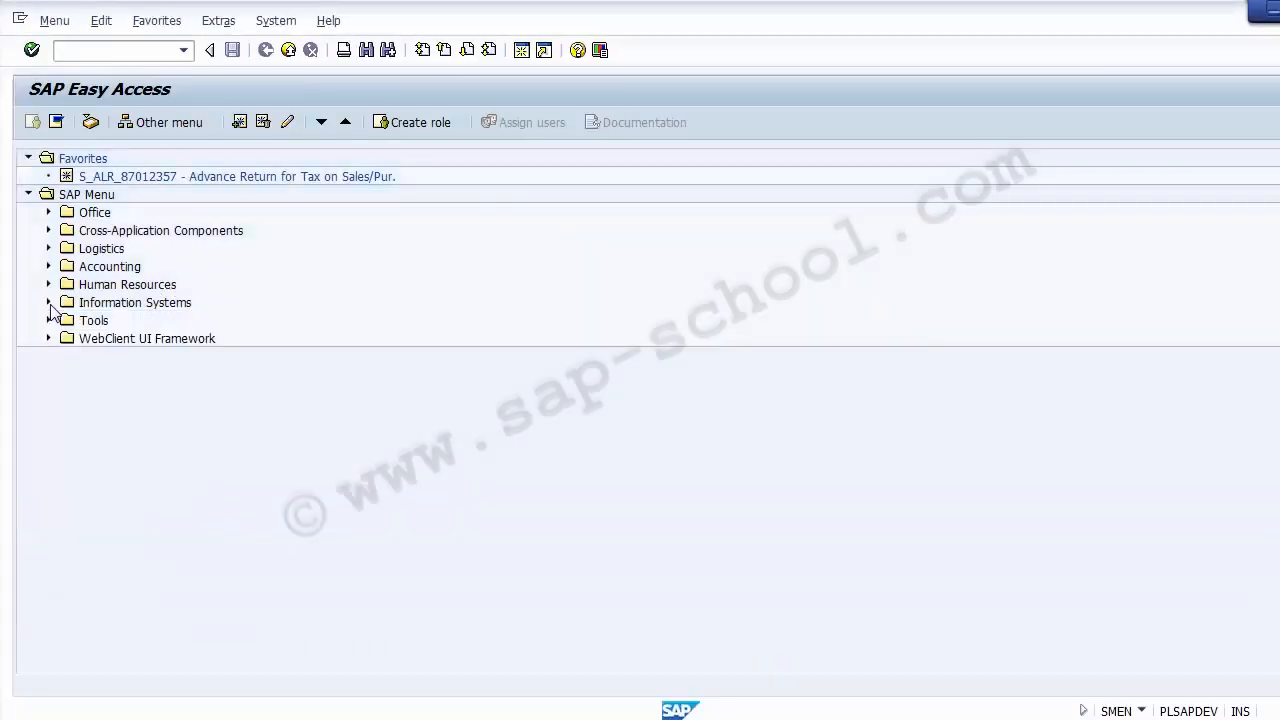
{"action": "key", "text": "alt+Tab"}
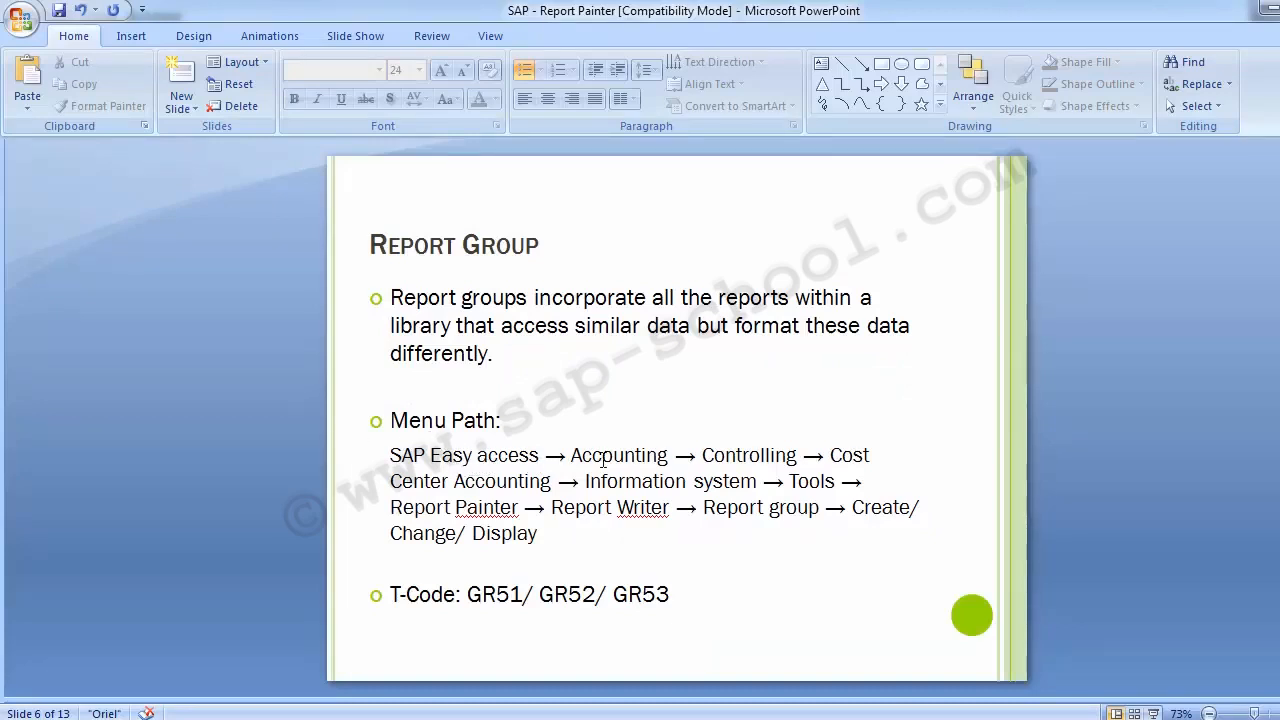
{"action": "key", "text": "alt+Tab"}
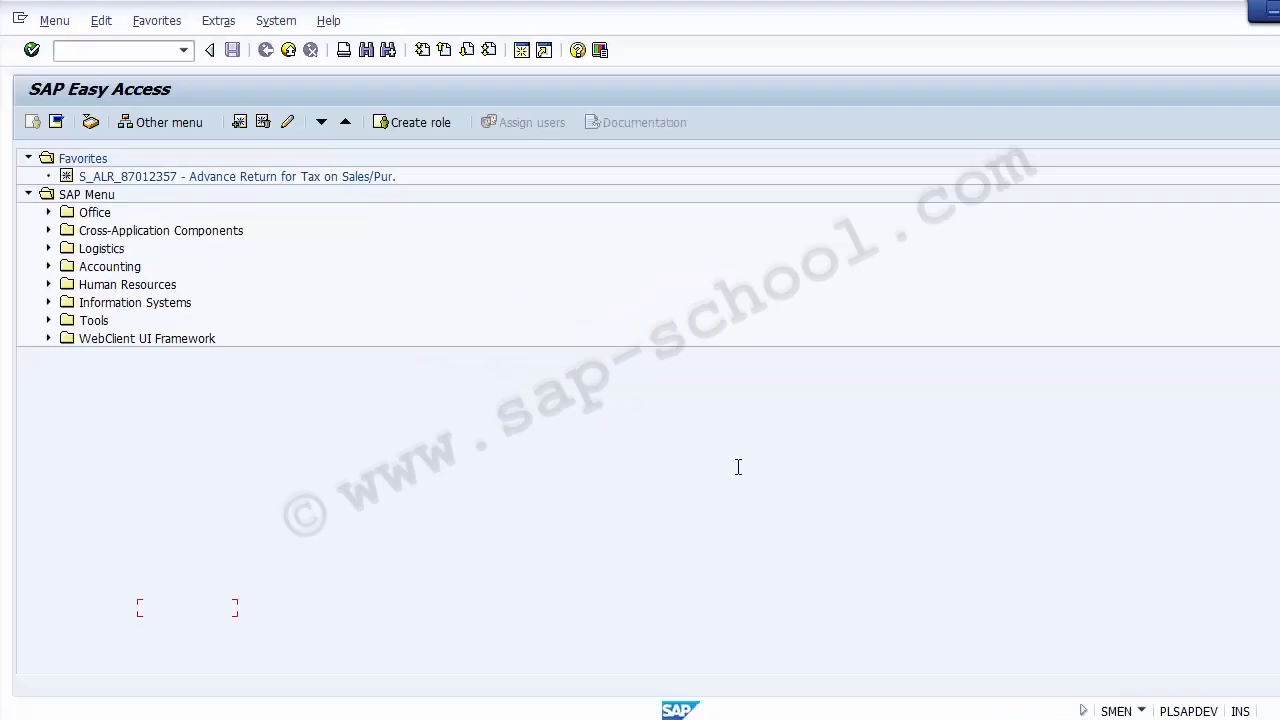
{"action": "left_click", "coordinate": [48, 267]}
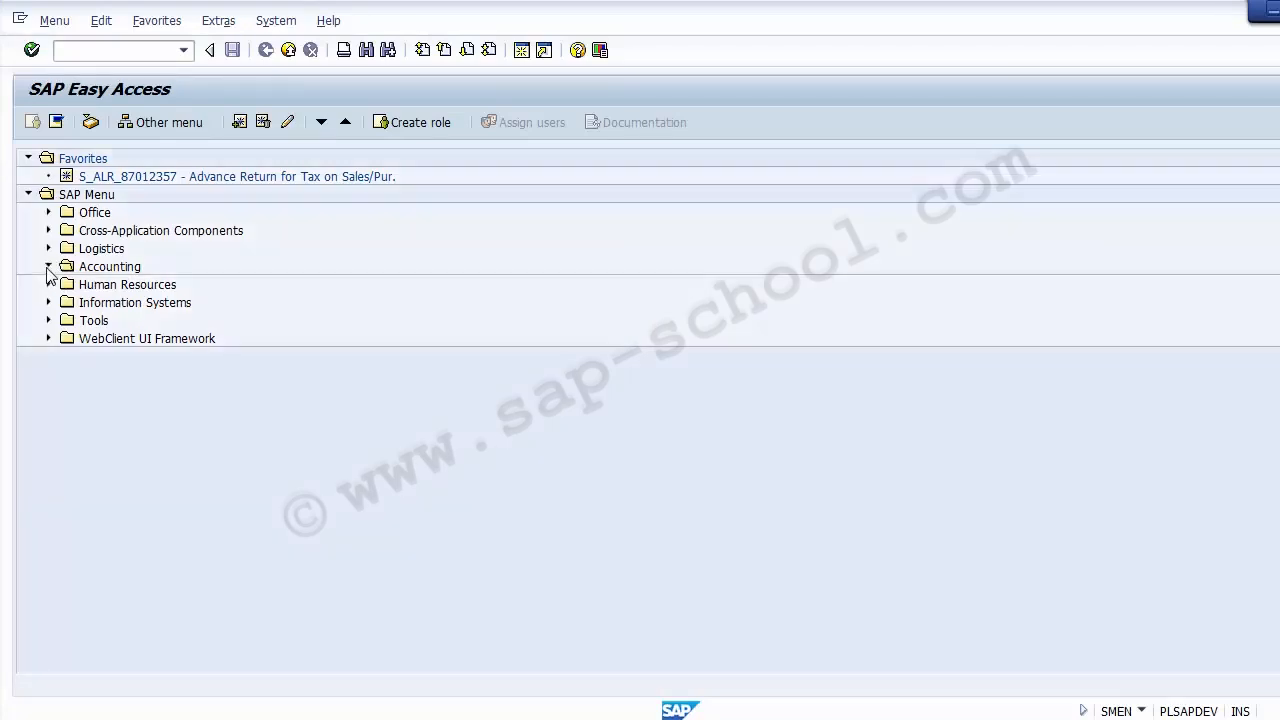
{"action": "left_click", "coordinate": [68, 320]}
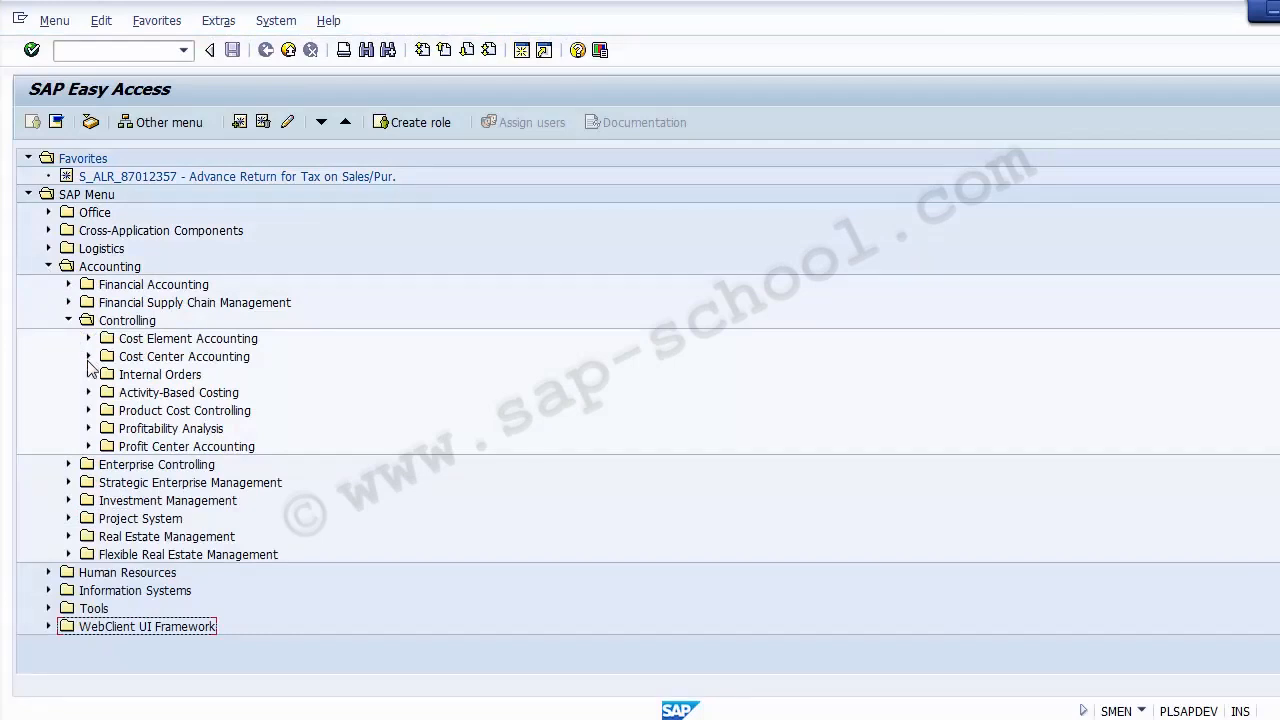
{"action": "left_click", "coordinate": [88, 358]}
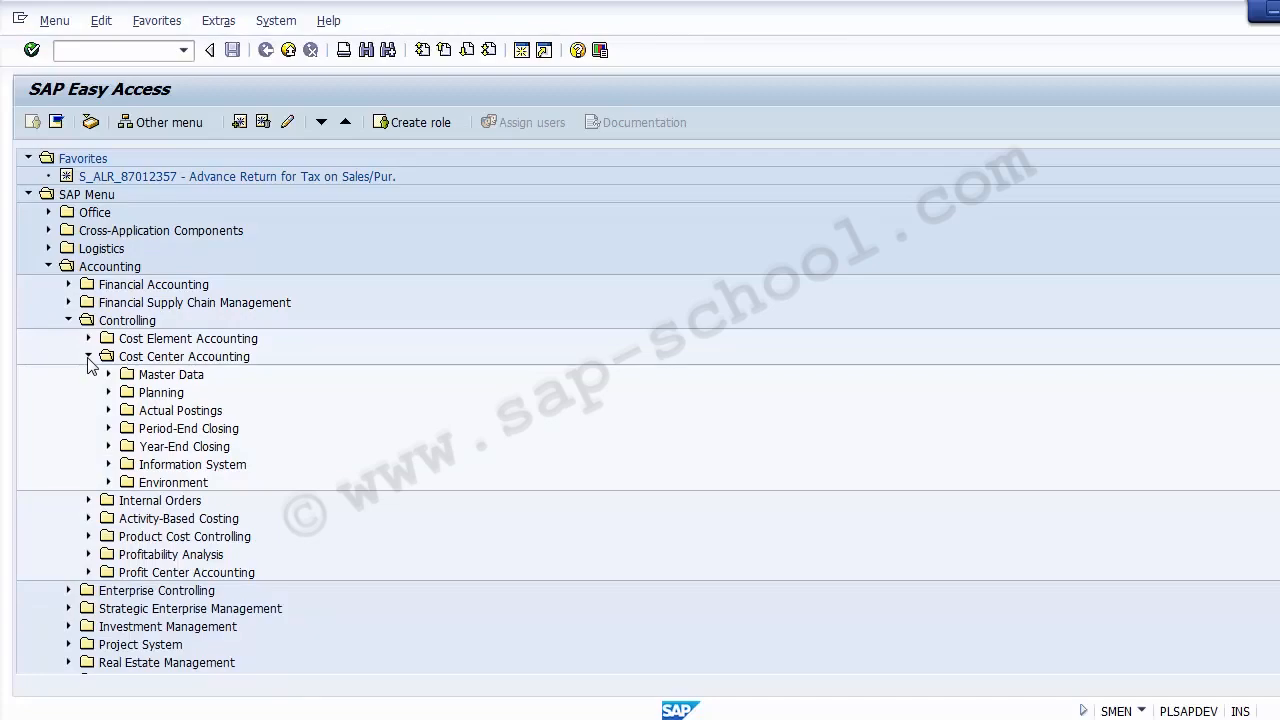
Step: Expand Information System, Tools, Report Painter and Report Writer under Cost Center Accounting, checking the path against the Report Group slide
{"action": "key", "text": "alt+Tab"}
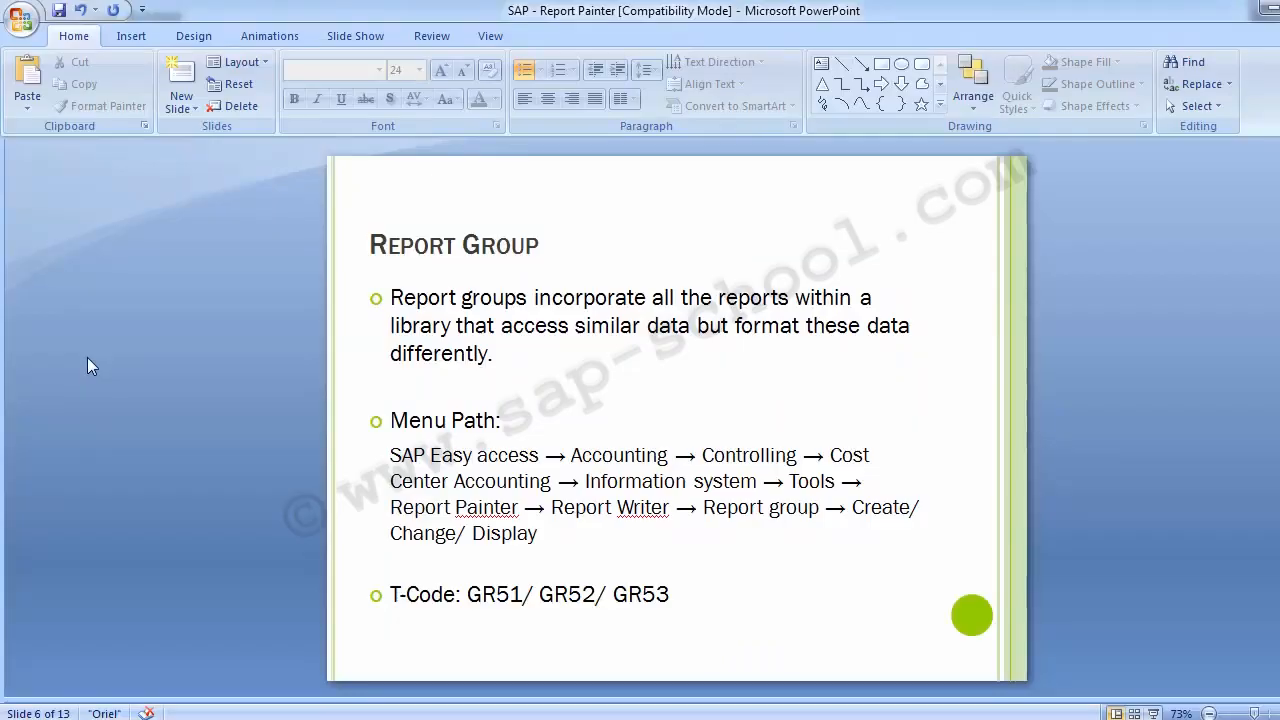
{"action": "key", "text": "alt+Tab"}
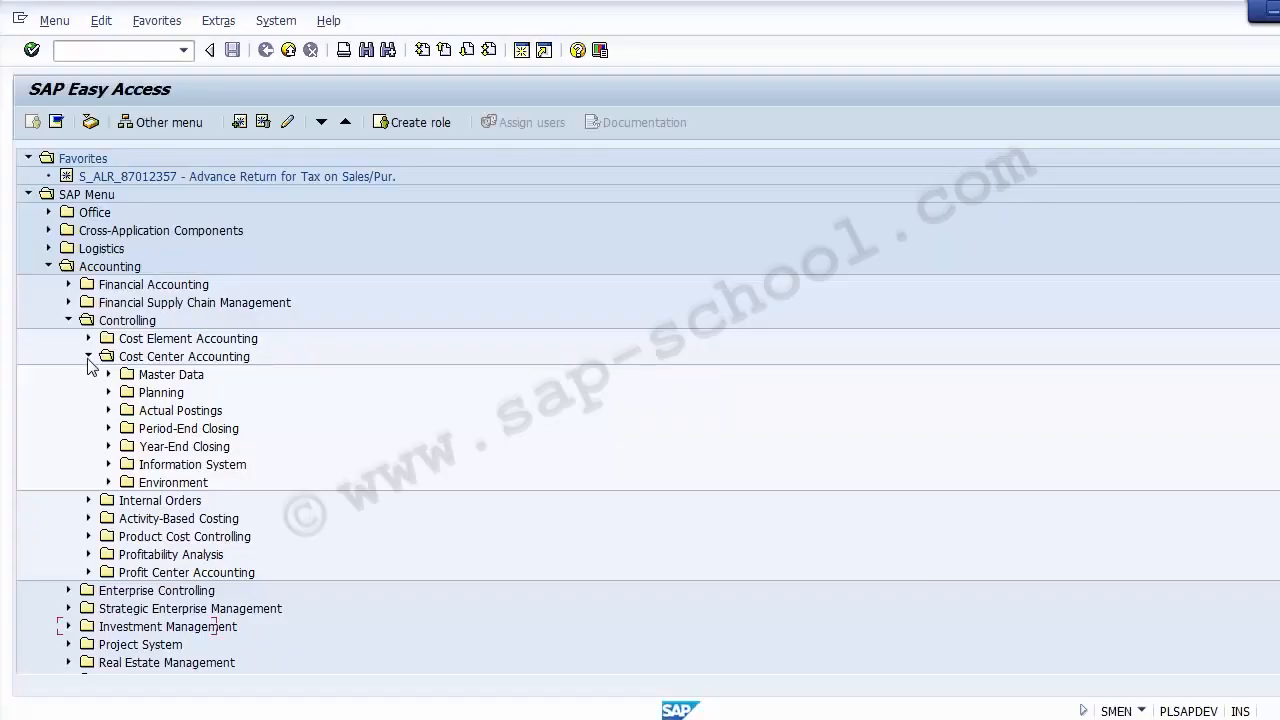
{"action": "left_click", "coordinate": [109, 464]}
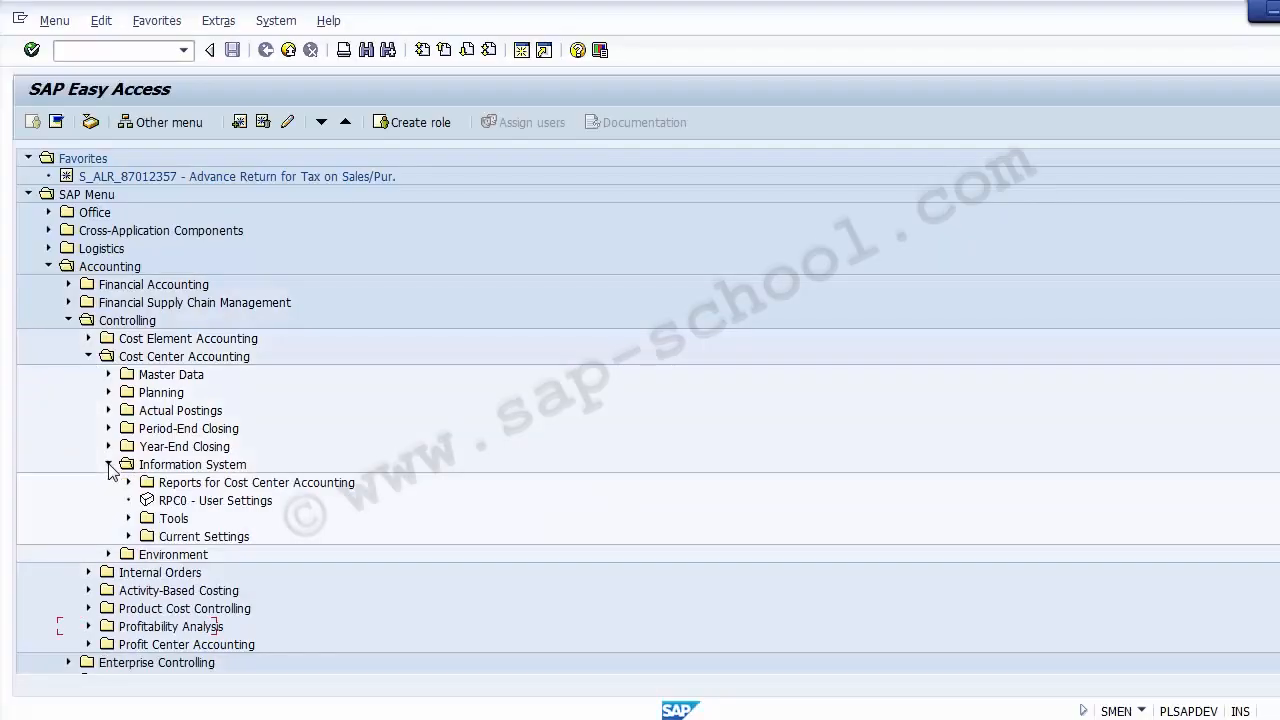
{"action": "left_click", "coordinate": [128, 518]}
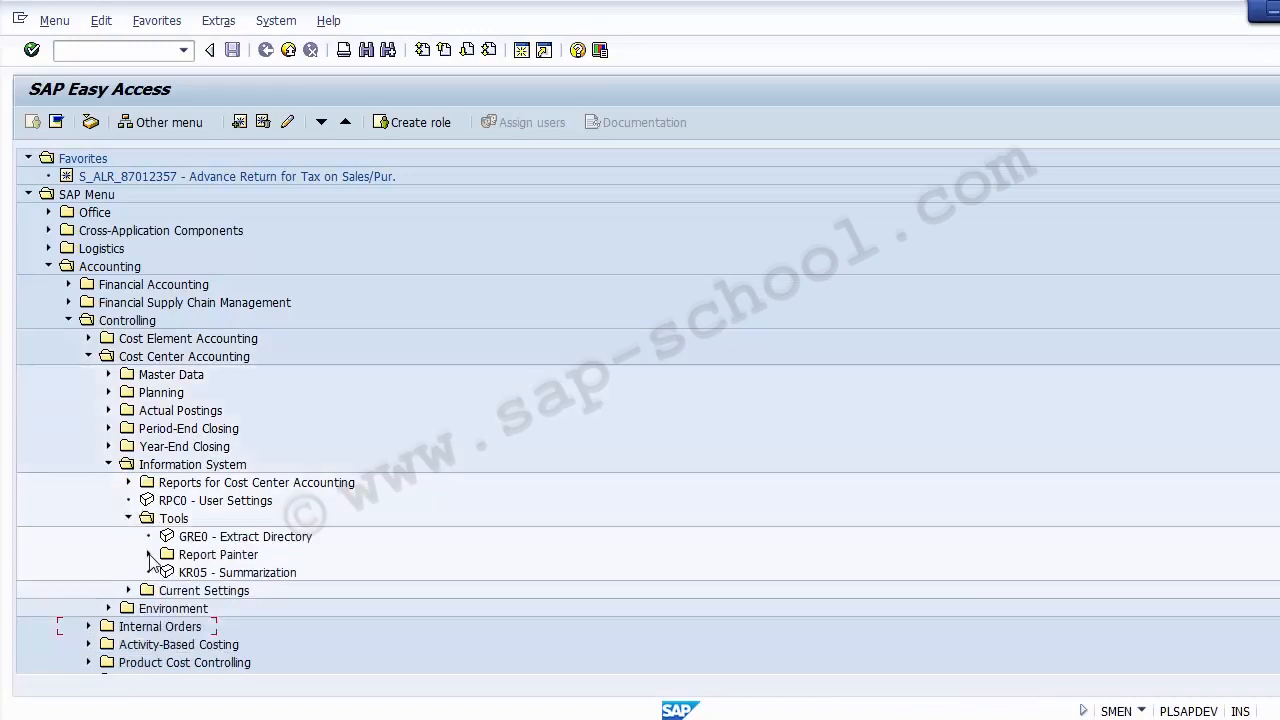
{"action": "left_click", "coordinate": [149, 555]}
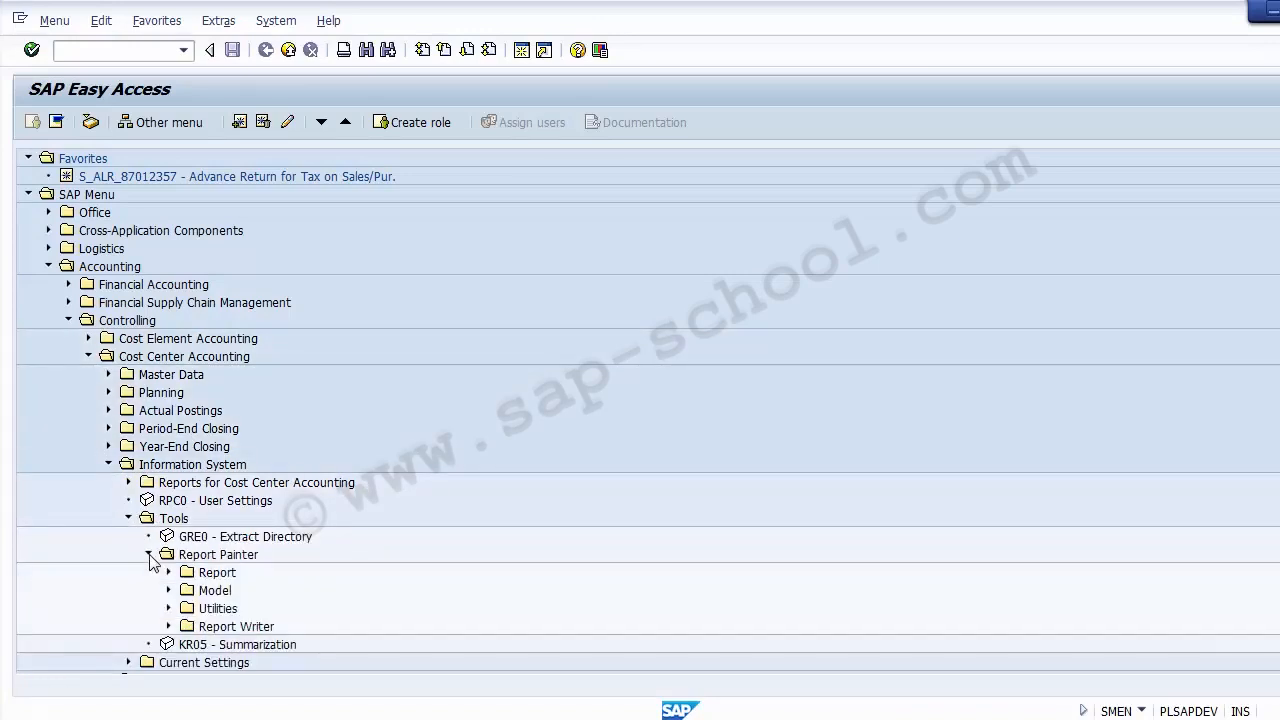
{"action": "key", "text": "alt+Tab"}
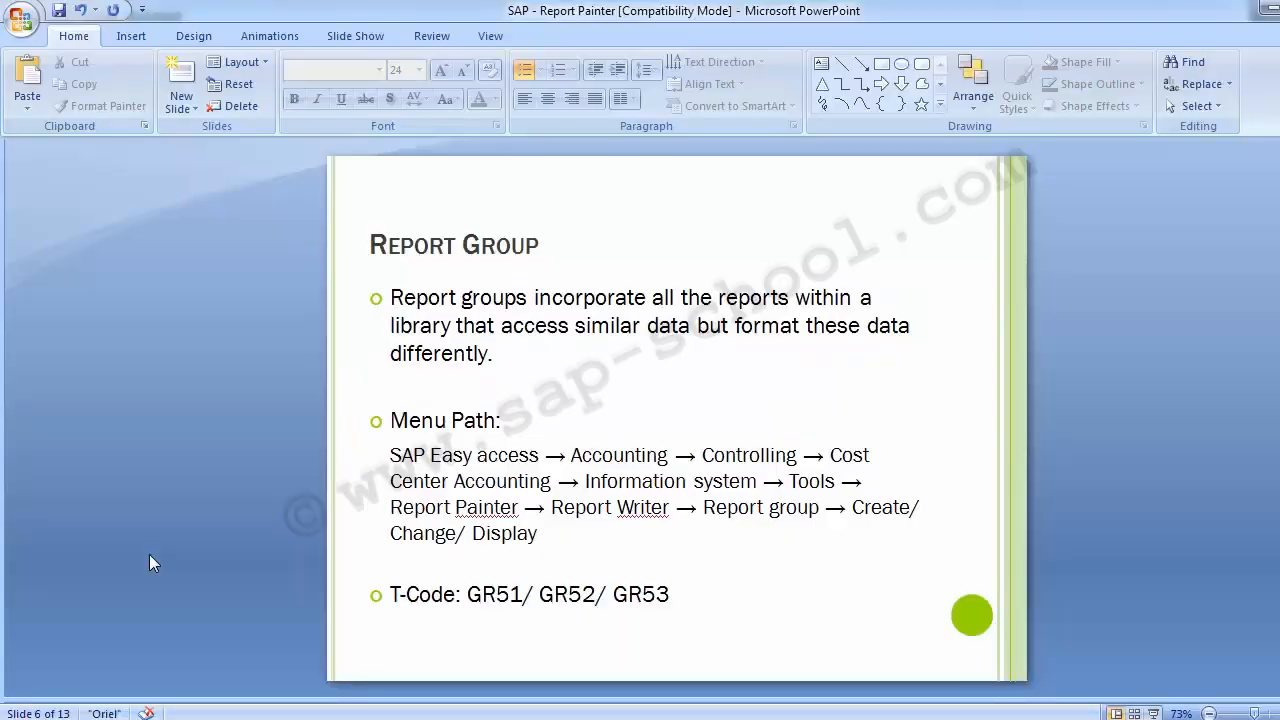
{"action": "key", "text": "alt+Tab"}
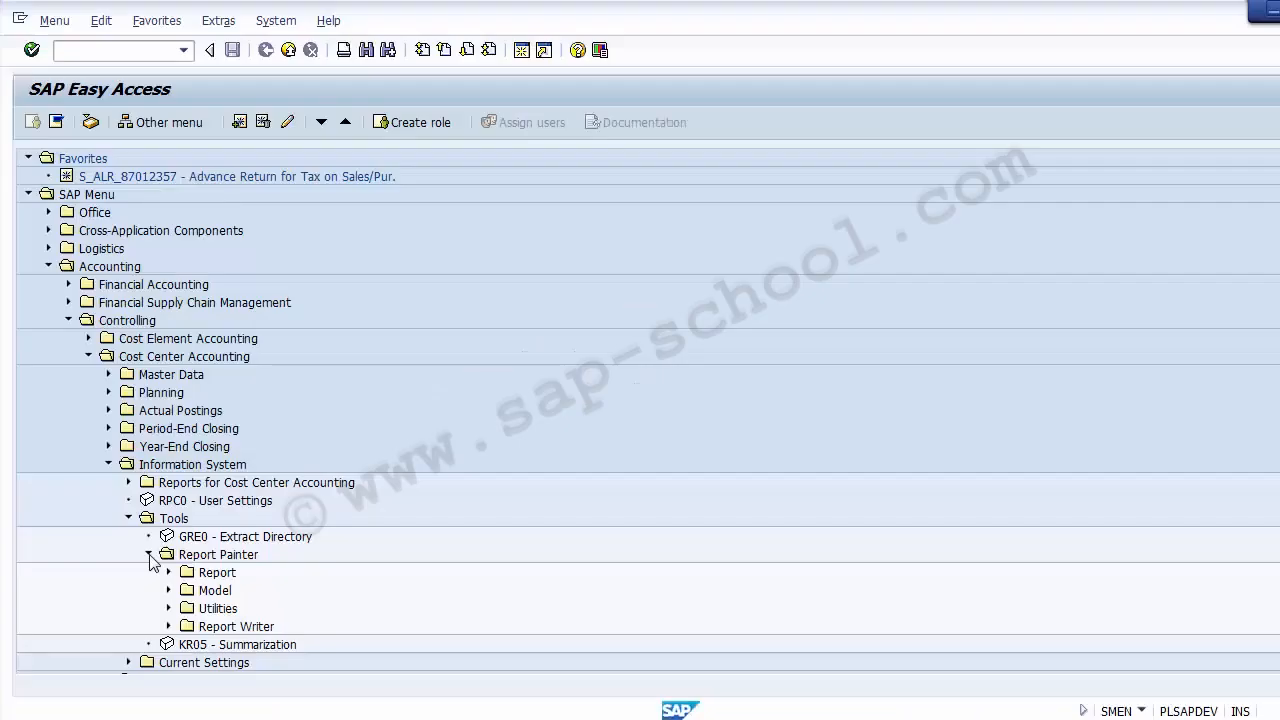
{"action": "left_click", "coordinate": [168, 626]}
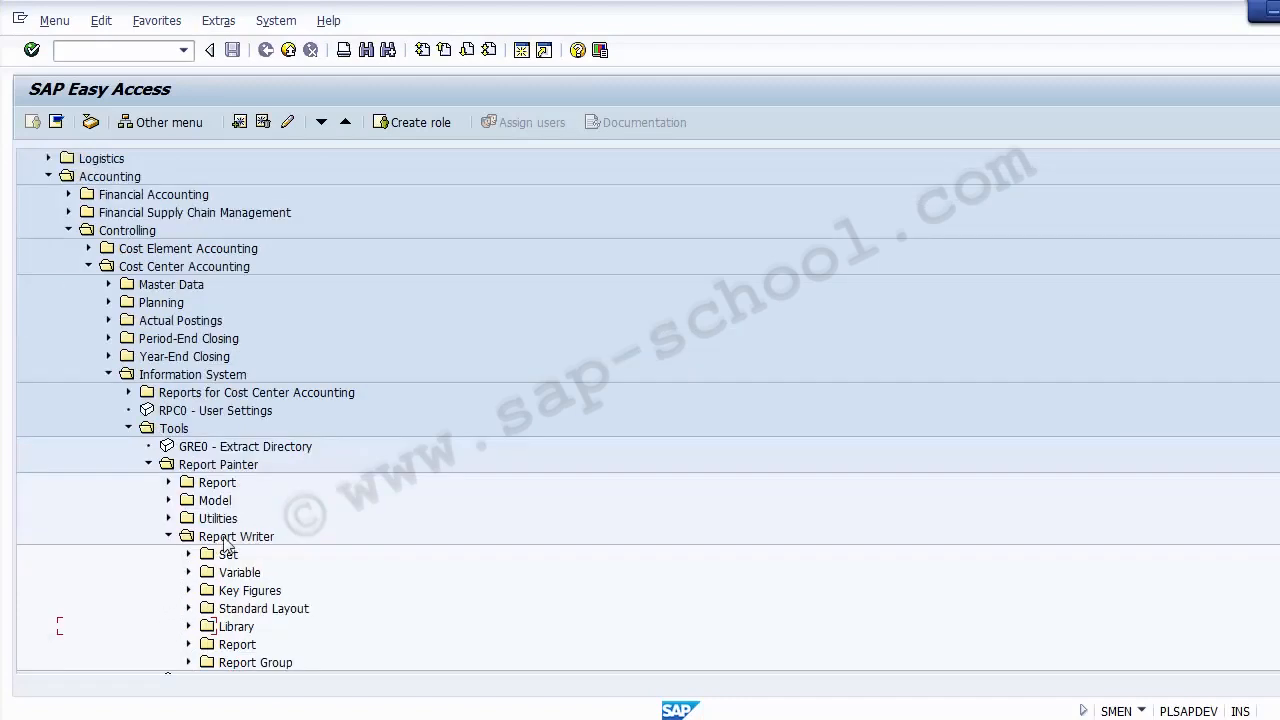
Step: Expand the Report Group folder under Report Writer and retrace its menu path down from Cost Center Accounting
{"action": "left_click", "coordinate": [233, 665]}
{"action": "left_click", "coordinate": [189, 663]}
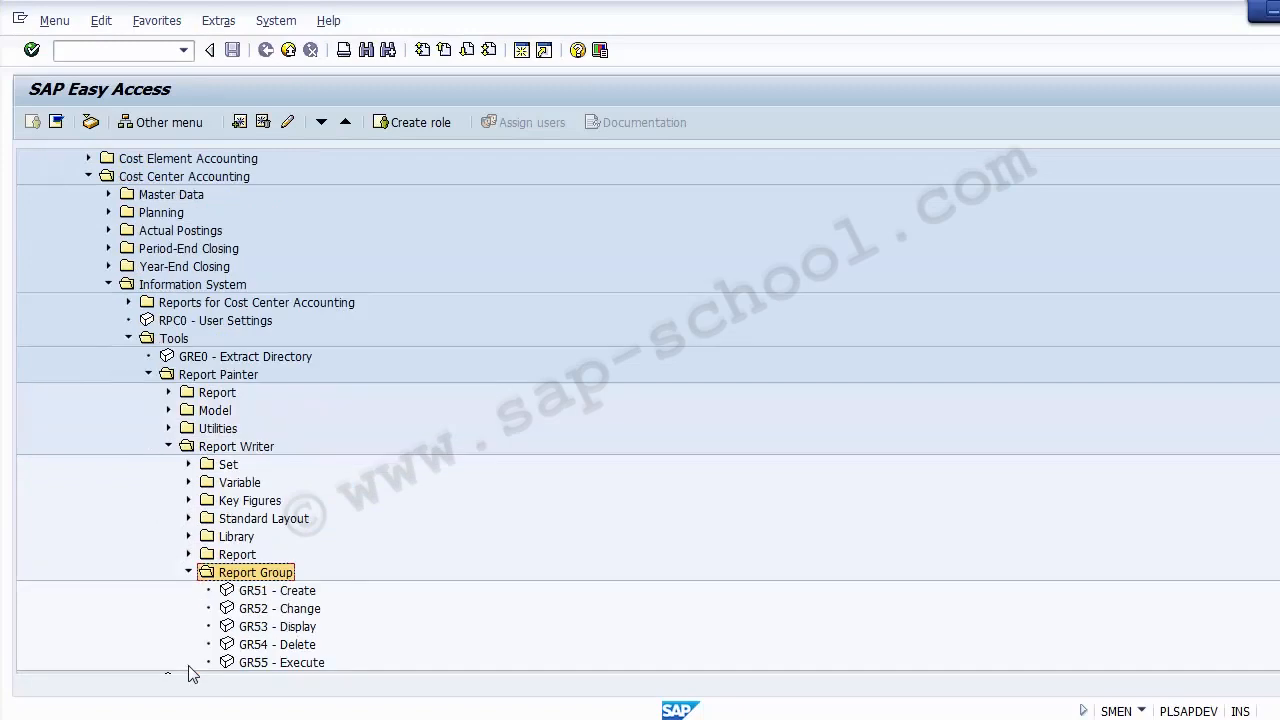
{"action": "left_click", "coordinate": [178, 178]}
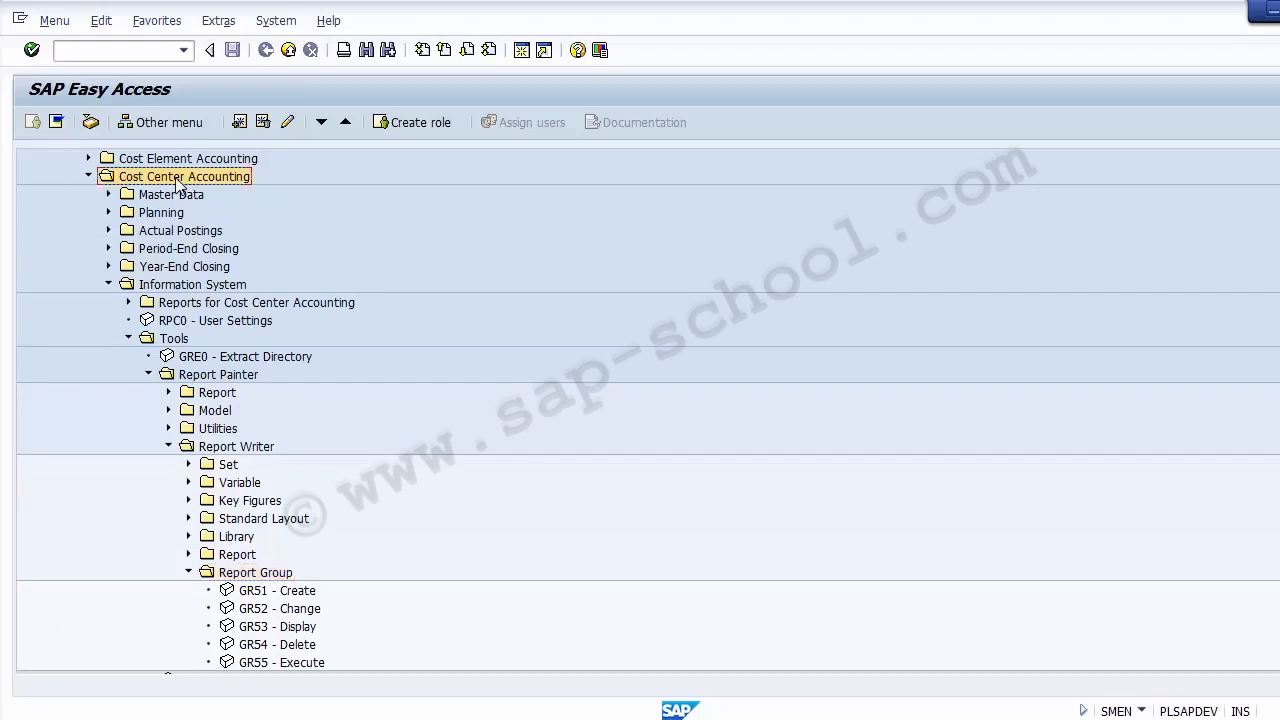
{"action": "left_click", "coordinate": [183, 288]}
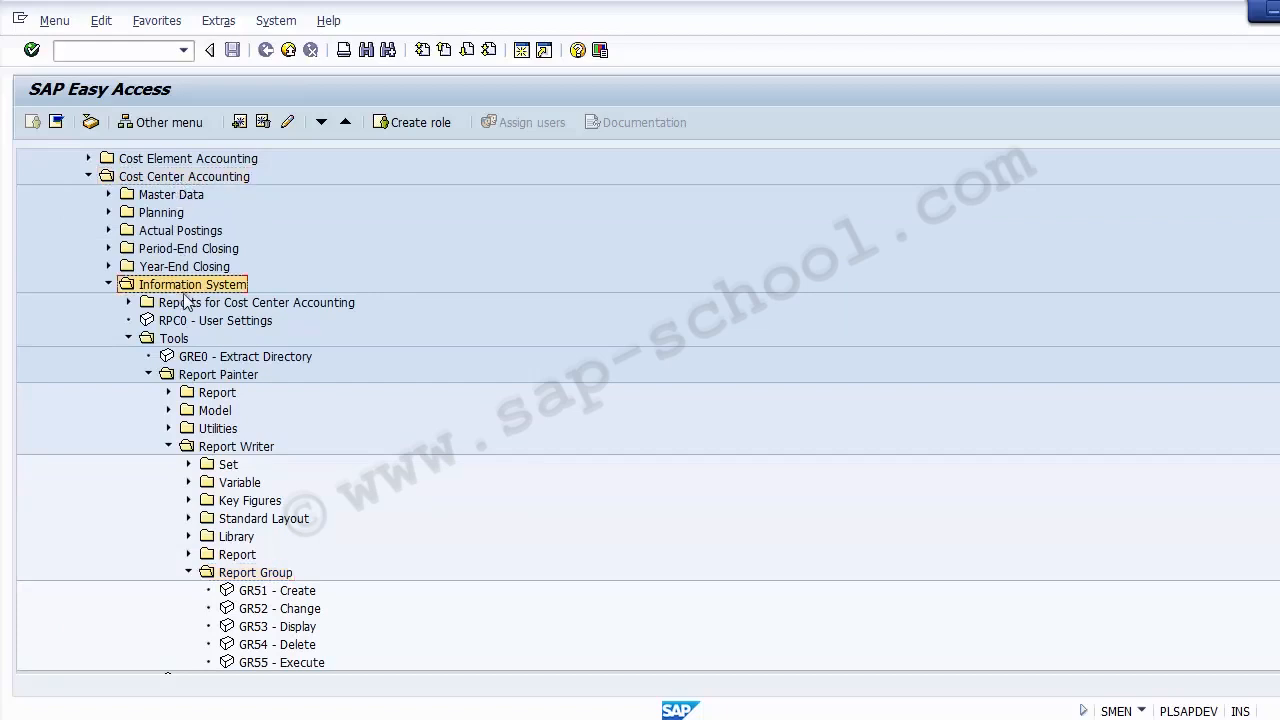
{"action": "left_click", "coordinate": [178, 339]}
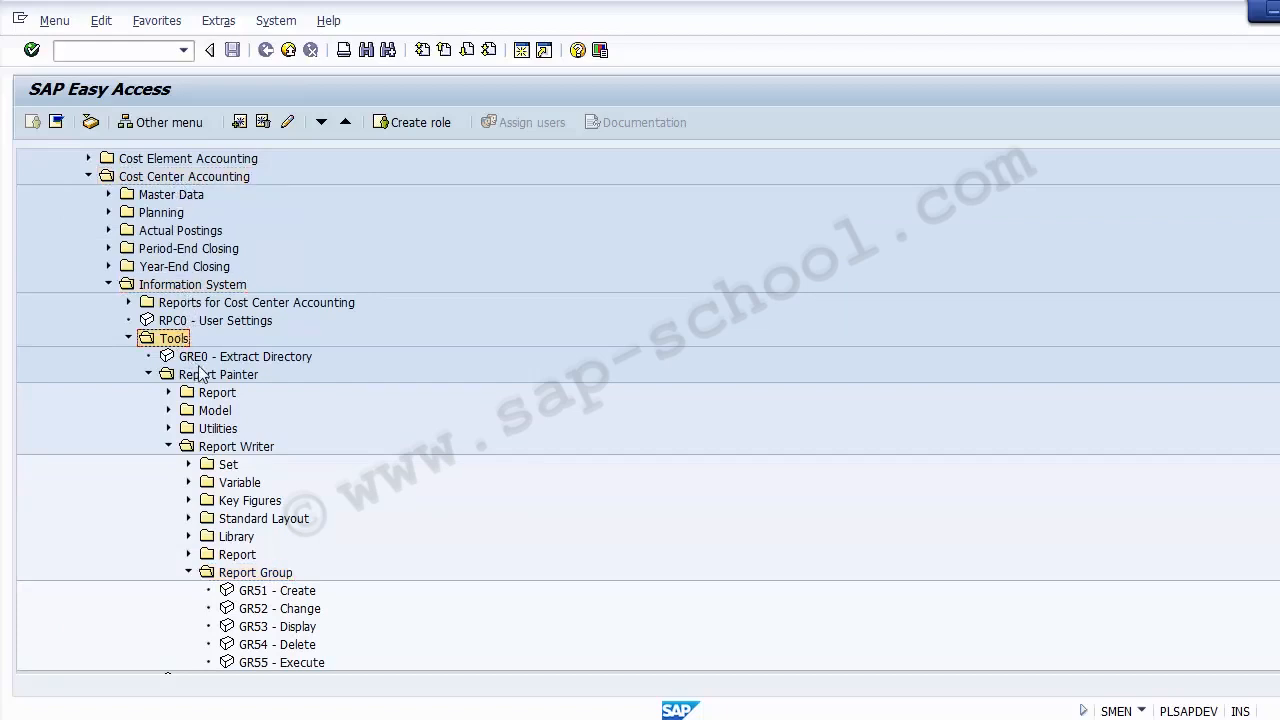
{"action": "left_click", "coordinate": [205, 377]}
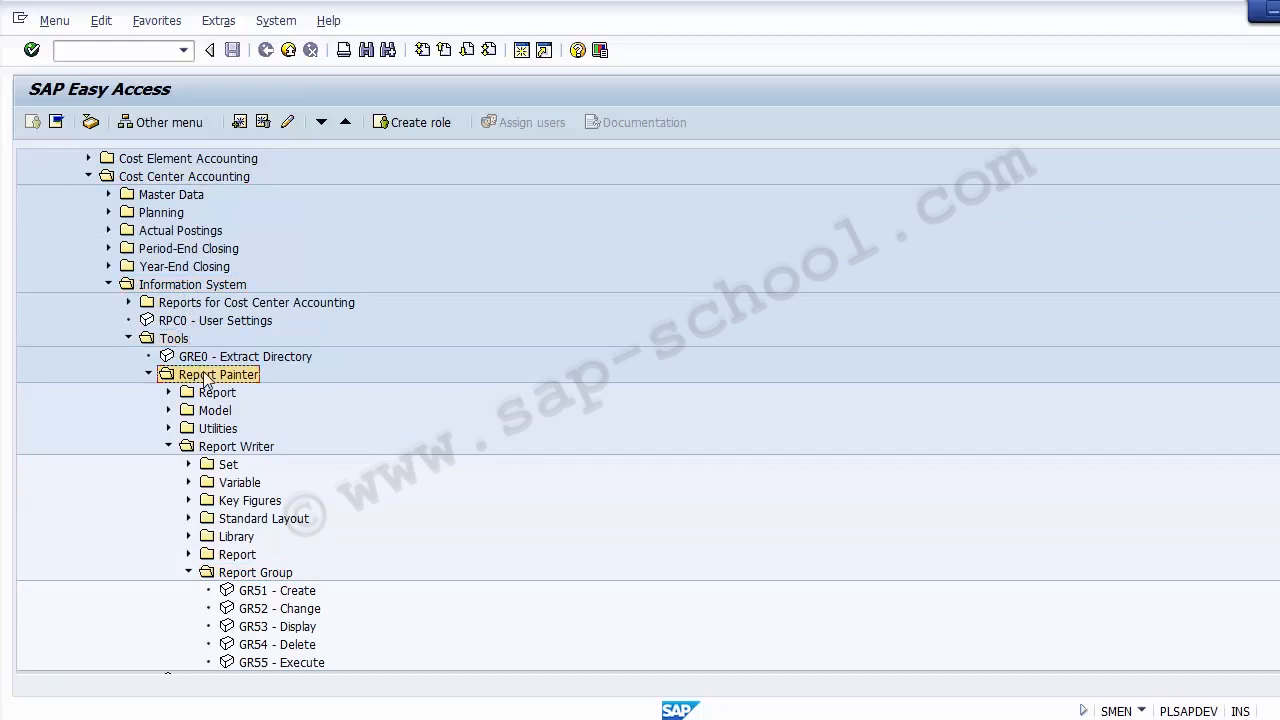
{"action": "left_click", "coordinate": [222, 448]}
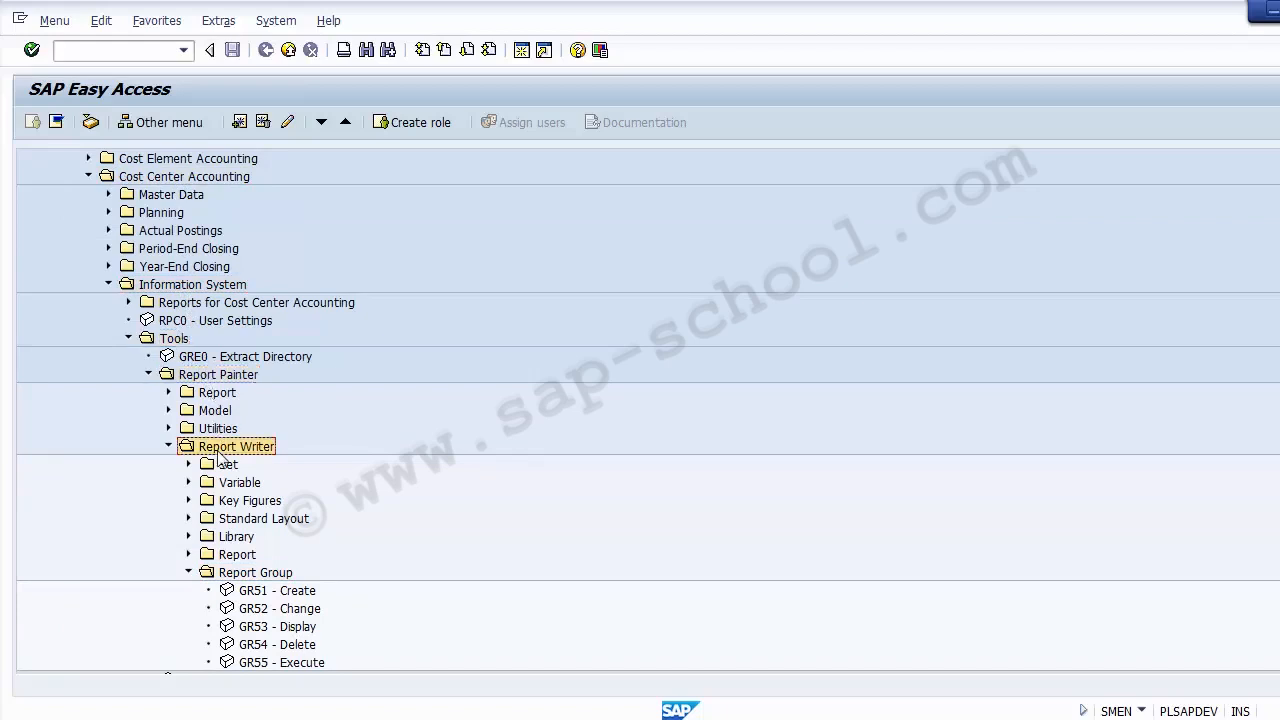
{"action": "left_click", "coordinate": [238, 578]}
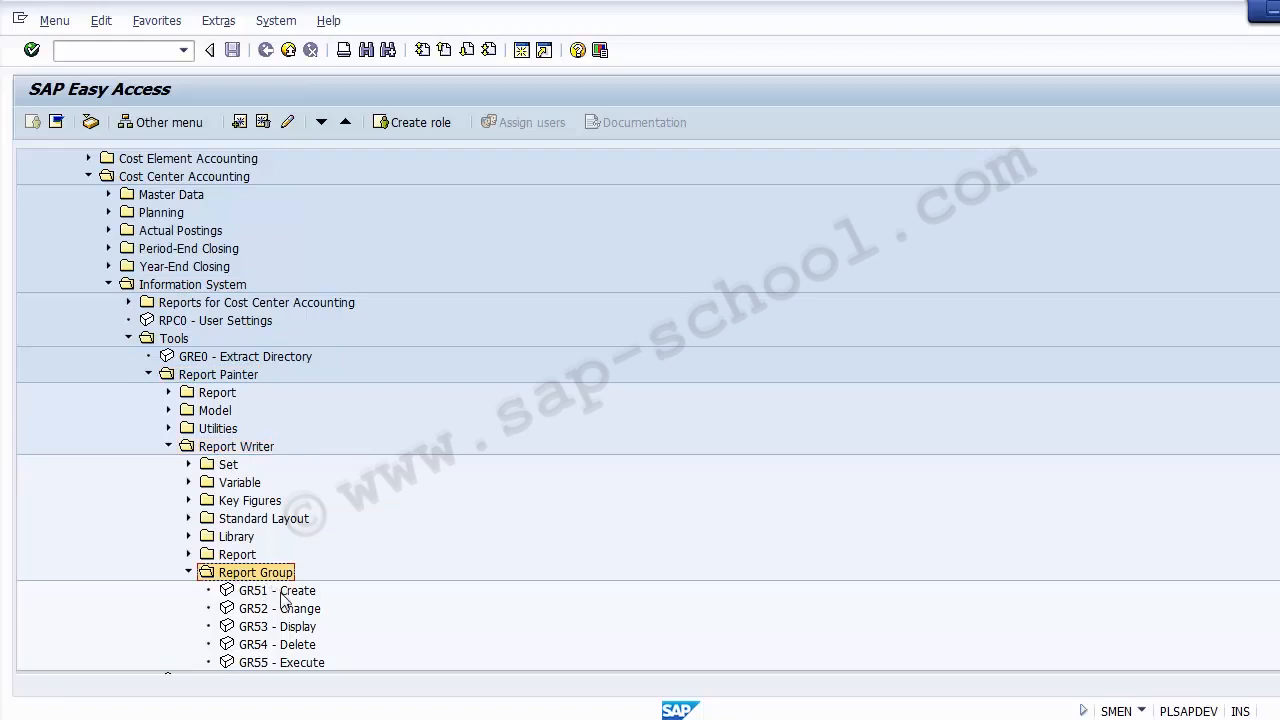
Step: Go through the report group transactions GR51 - Create, GR52 - Change, GR53 - Display, GR54 - Delete and GR55 - Execute
{"action": "left_click", "coordinate": [282, 594]}
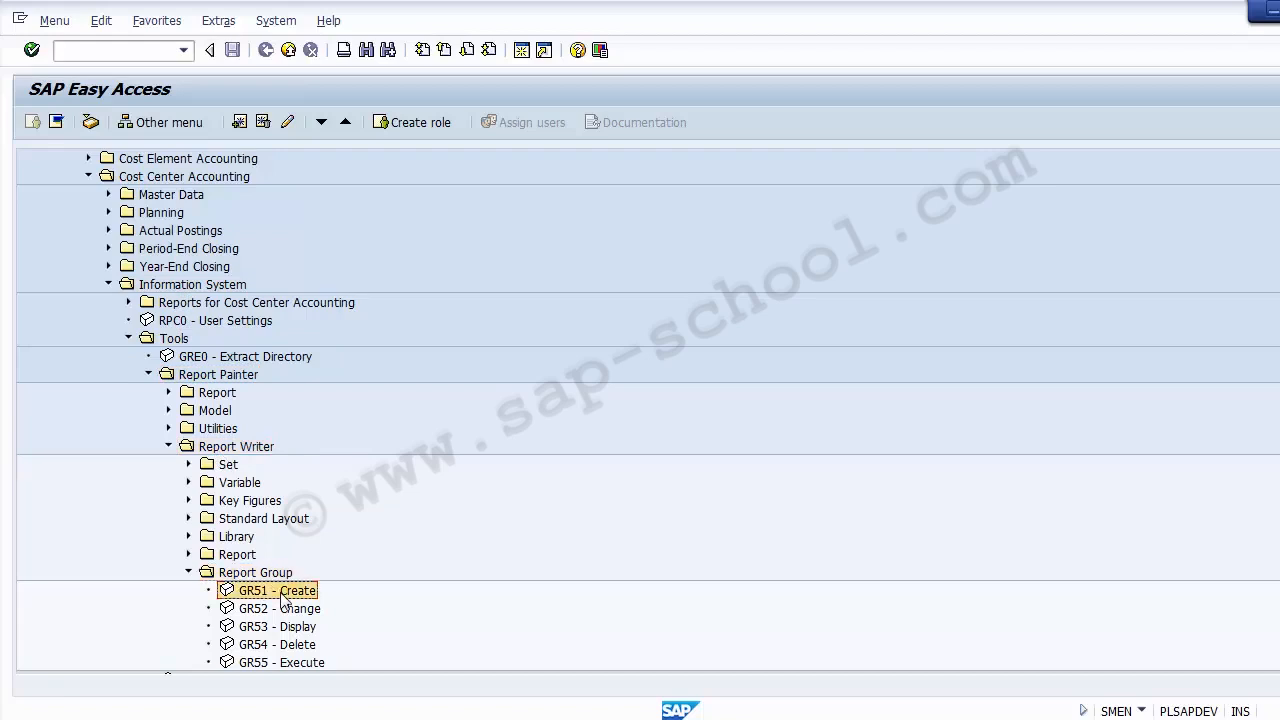
{"action": "key", "text": "Down"}
{"action": "key", "text": "Down"}
{"action": "key", "text": "Down"}
{"action": "key", "text": "Down"}
{"action": "key", "text": "Up"}
{"action": "key", "text": "Up"}
{"action": "key", "text": "Up"}
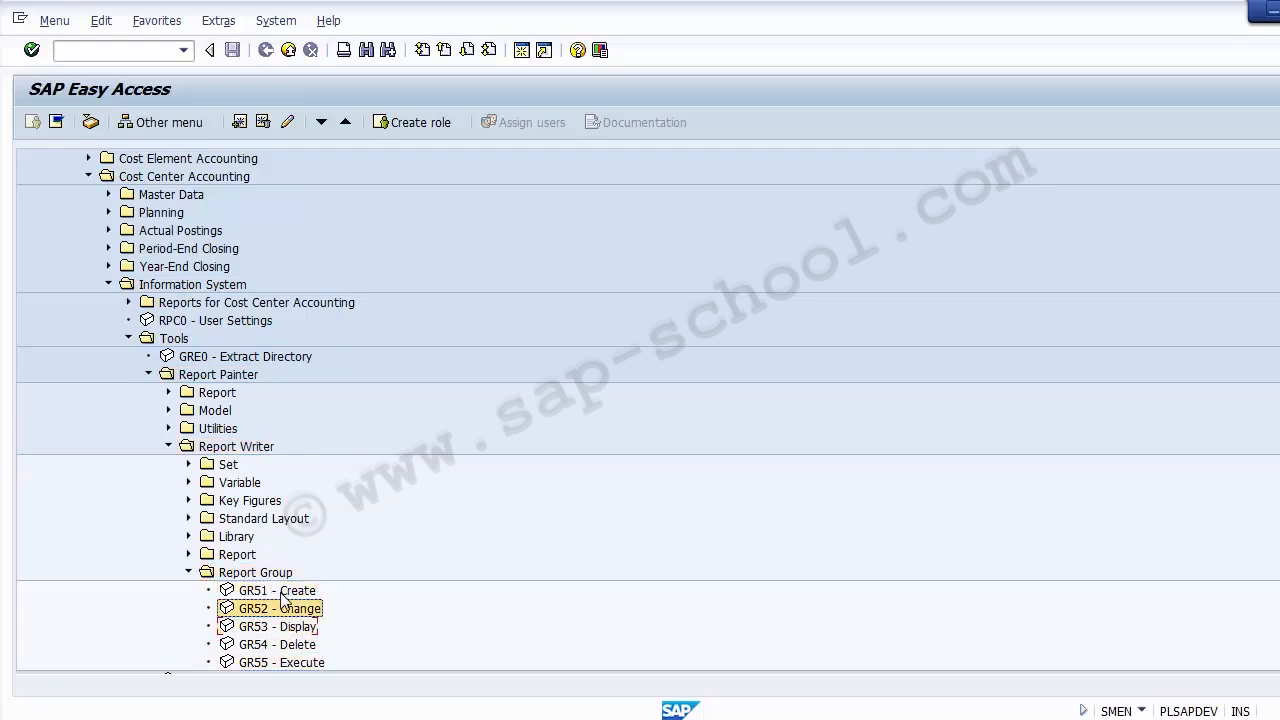
{"action": "key", "text": "Up"}
{"action": "key", "text": "Up"}
{"action": "key", "text": "Down"}
{"action": "key", "text": "Down"}
{"action": "key", "text": "Down"}
{"action": "key", "text": "Down"}
{"action": "key", "text": "Down"}
{"action": "key", "text": "Down"}
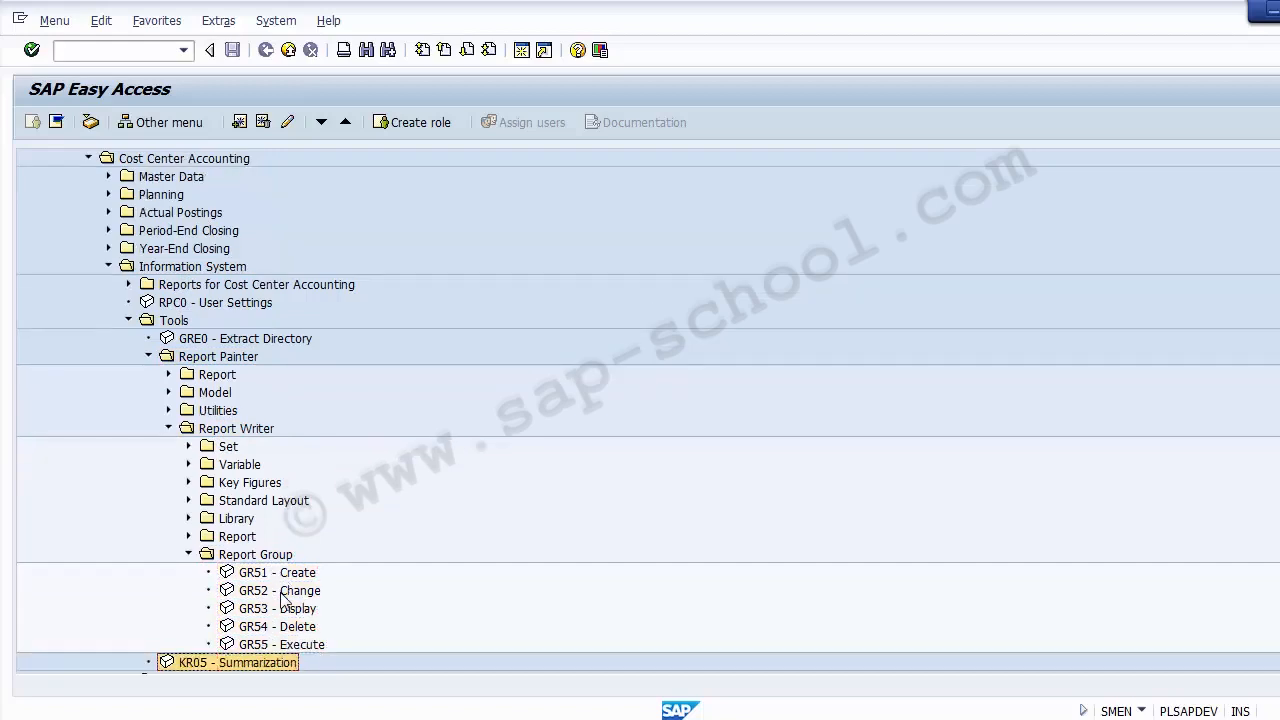
{"action": "key", "text": "Up"}
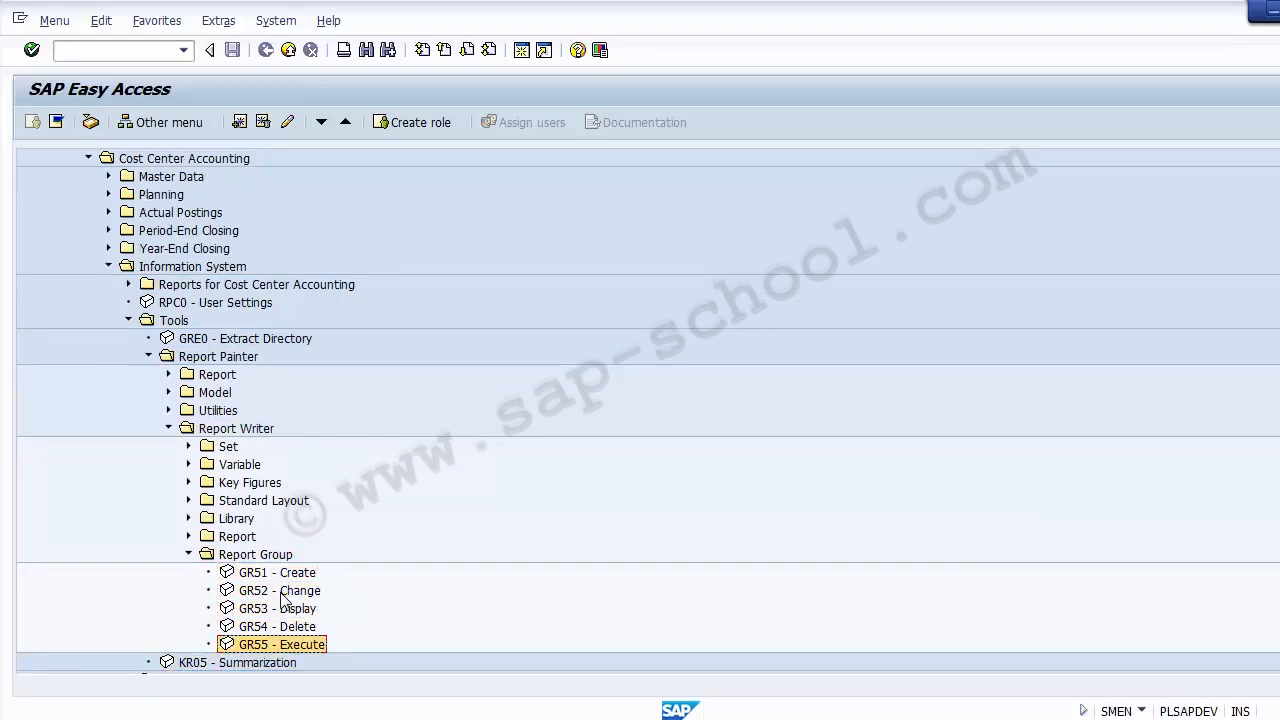
Step: Start GR55 - Execute and choose report group 1SIP, Cost Centers: Actual/Plan/Variance, from the list of available report groups
{"action": "double_click", "coordinate": [255, 648]}
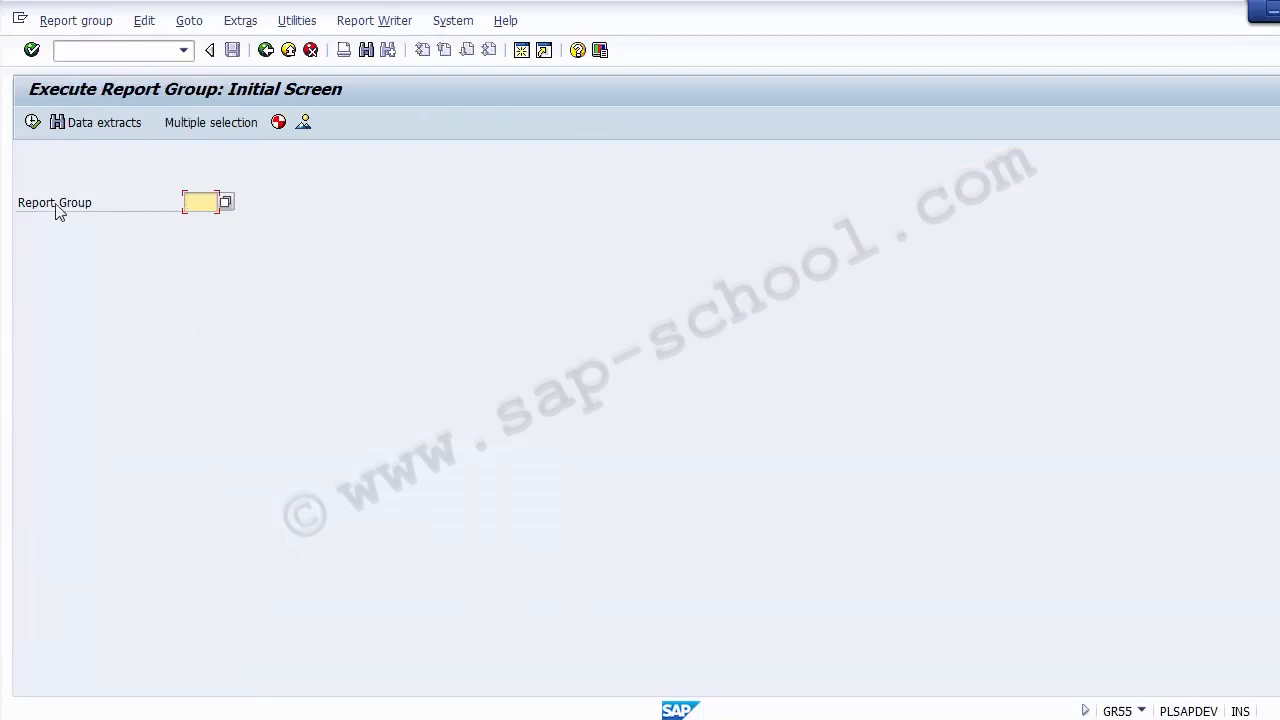
{"action": "left_click", "coordinate": [226, 203]}
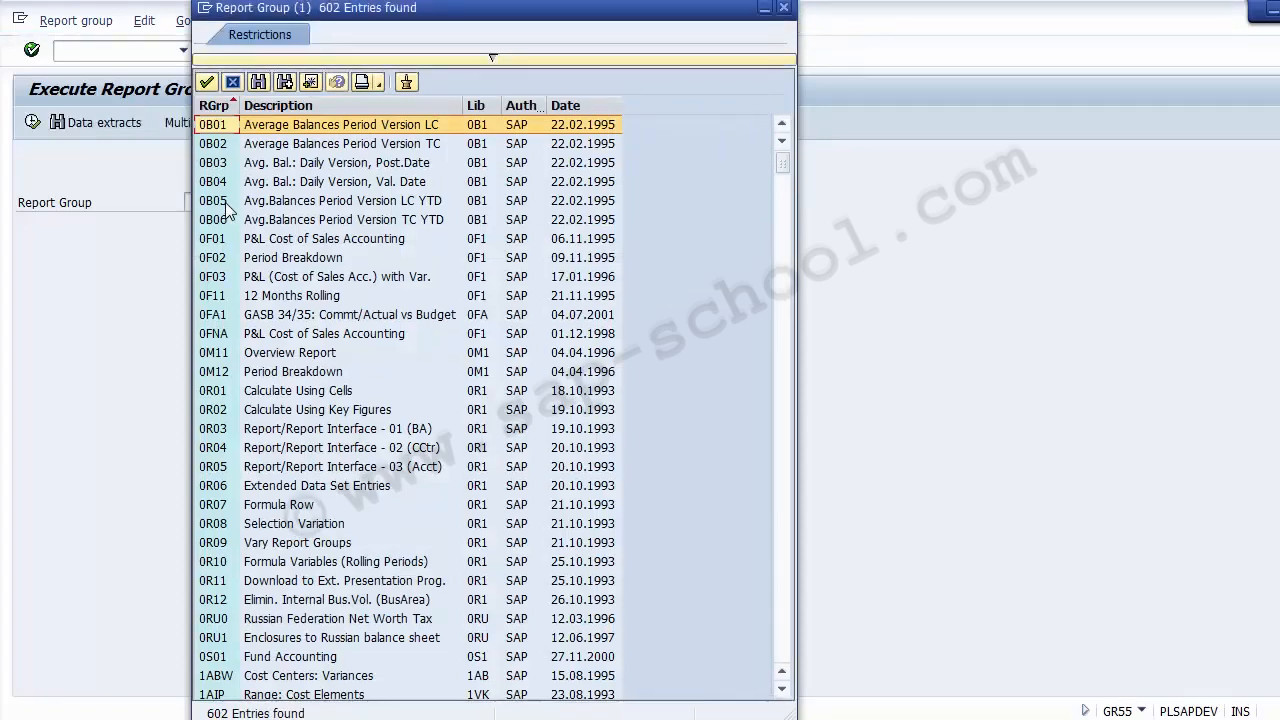
{"action": "key", "text": "Down"}
{"action": "key", "text": "Down"}
{"action": "key", "text": "Down"}
{"action": "key", "text": "Down"}
{"action": "key", "text": "Down"}
{"action": "key", "text": "Down"}
{"action": "key", "text": "Down"}
{"action": "key", "text": "Down"}
{"action": "key", "text": "Down"}
{"action": "key", "text": "Down"}
{"action": "key", "text": "Down"}
{"action": "key", "text": "Down"}
{"action": "key", "text": "Down"}
{"action": "key", "text": "Down"}
{"action": "key", "text": "Down"}
{"action": "key", "text": "Down"}
{"action": "key", "text": "Down"}
{"action": "key", "text": "Down"}
{"action": "key", "text": "Down"}
{"action": "key", "text": "Down"}
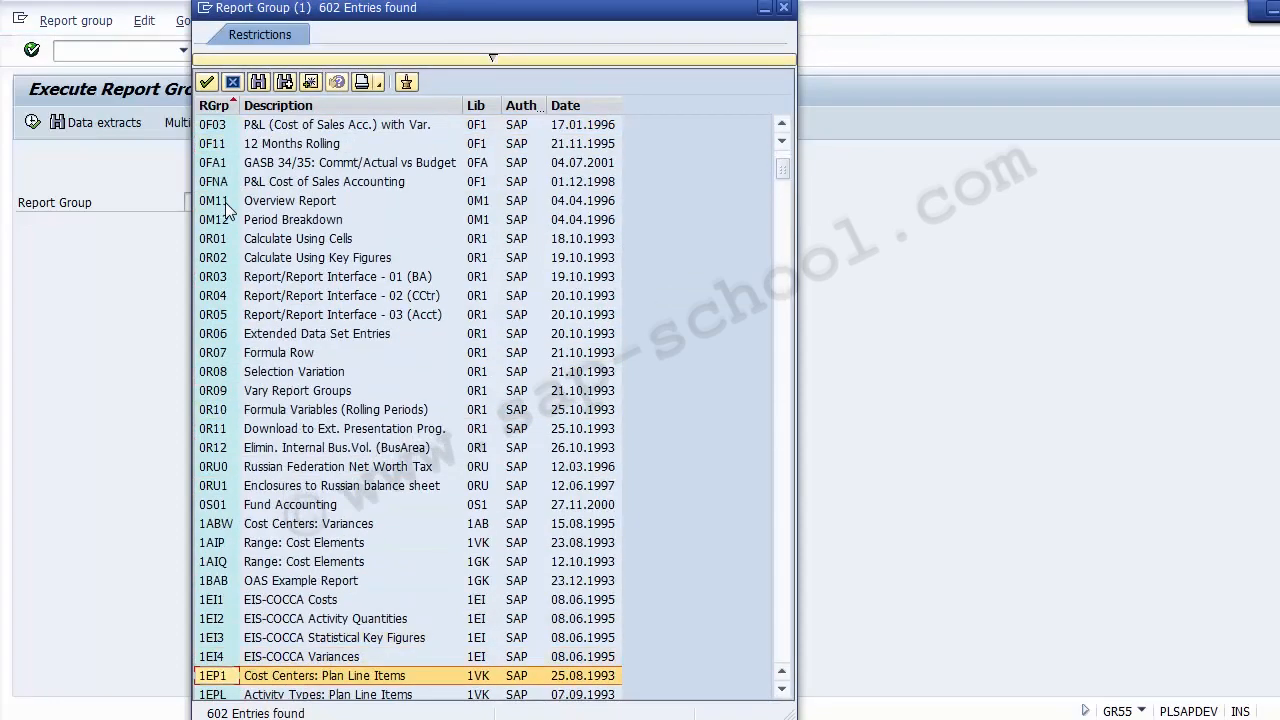
{"action": "key", "text": "Down"}
{"action": "key", "text": "Down"}
{"action": "key", "text": "Down"}
{"action": "key", "text": "Down"}
{"action": "key", "text": "Down"}
{"action": "key", "text": "Down"}
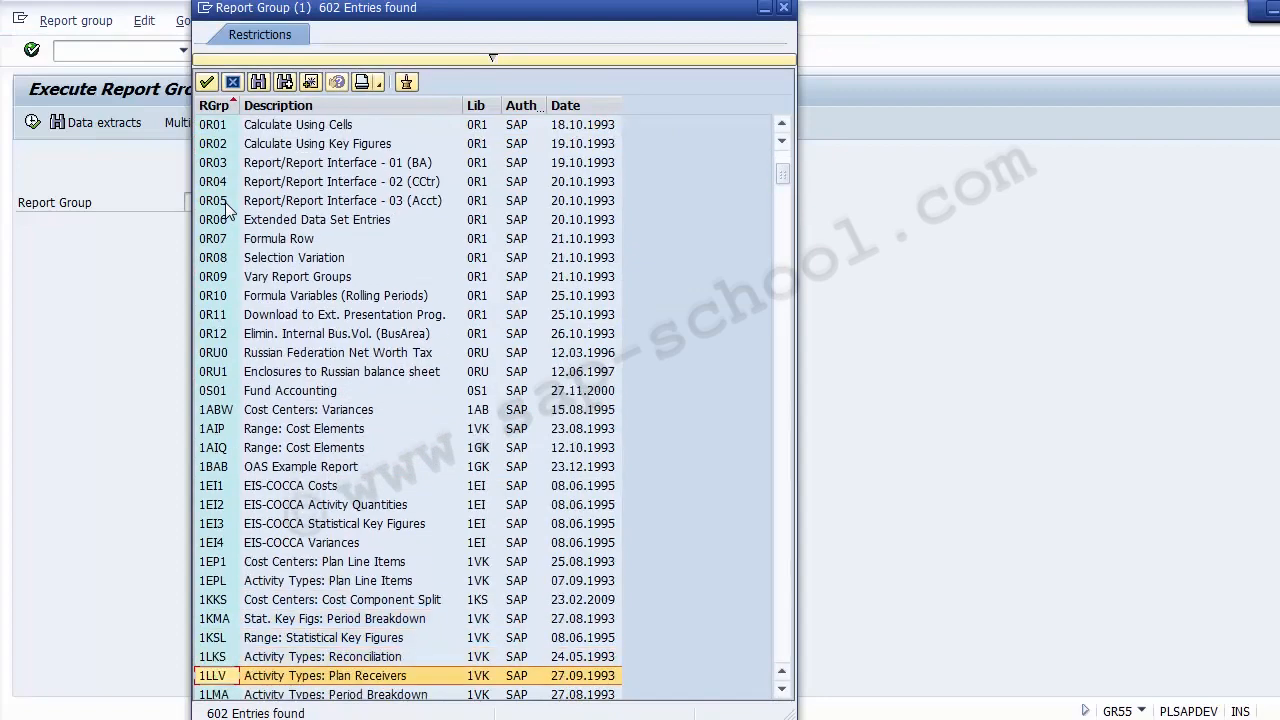
{"action": "key", "text": "Down"}
{"action": "key", "text": "Down"}
{"action": "key", "text": "Down"}
{"action": "key", "text": "Down"}
{"action": "key", "text": "Down"}
{"action": "key", "text": "Down"}
{"action": "key", "text": "Down"}
{"action": "key", "text": "Down"}
{"action": "key", "text": "Down"}
{"action": "key", "text": "Down"}
{"action": "key", "text": "Down"}
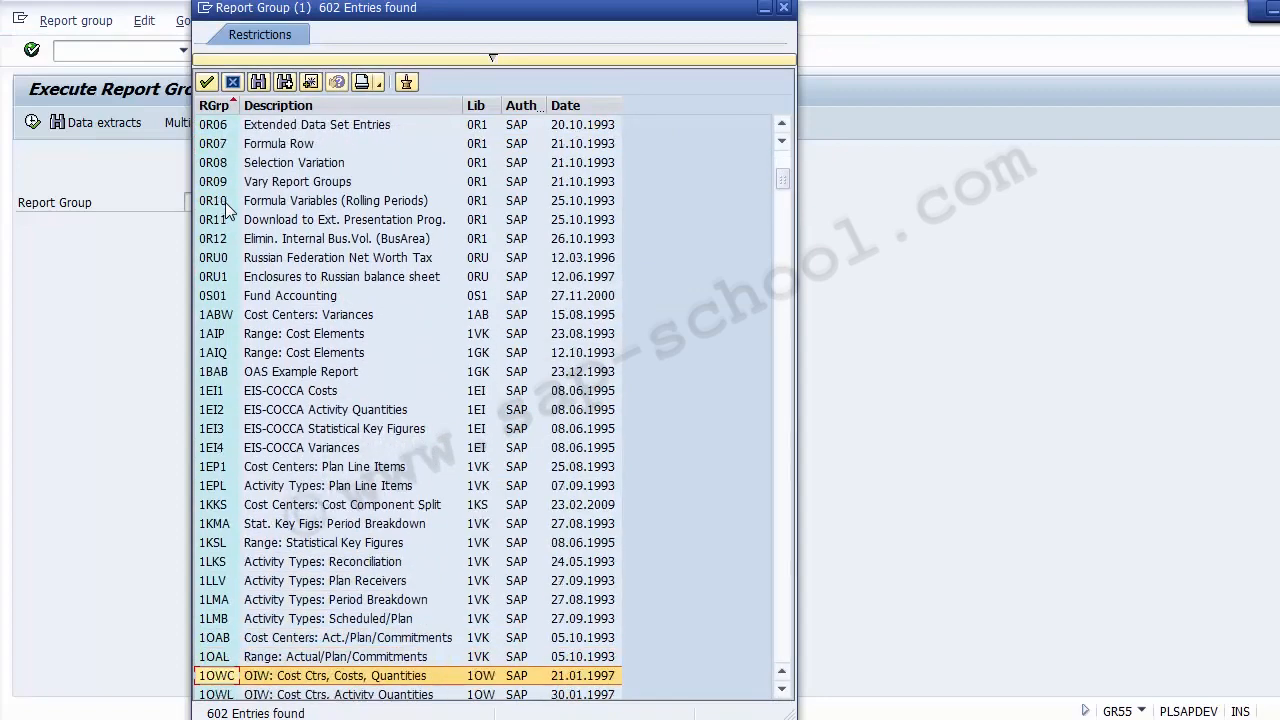
{"action": "key", "text": "Down"}
{"action": "key", "text": "Down"}
{"action": "key", "text": "Down"}
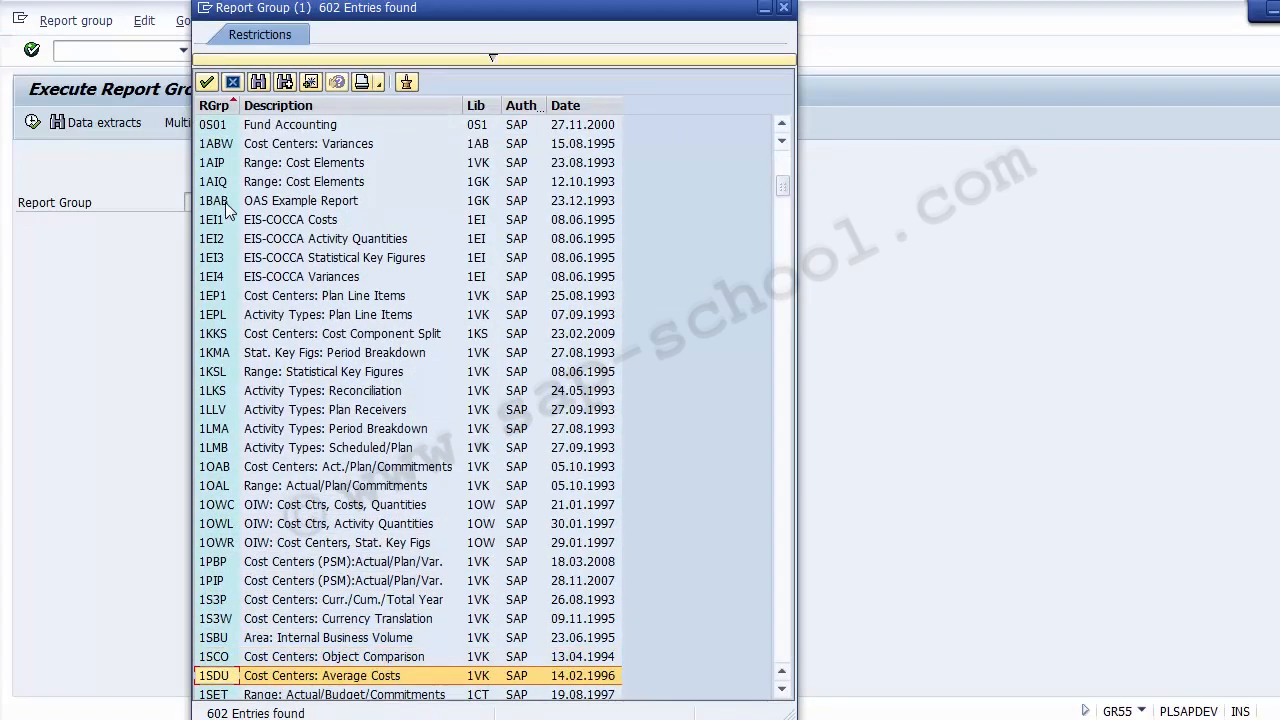
{"action": "key", "text": "Down"}
{"action": "key", "text": "Down"}
{"action": "key", "text": "Down"}
{"action": "key", "text": "Down"}
{"action": "key", "text": "Down"}
{"action": "key", "text": "Down"}
{"action": "key", "text": "Down"}
{"action": "key", "text": "Down"}
{"action": "key", "text": "Down"}
{"action": "key", "text": "Down"}
{"action": "key", "text": "Down"}
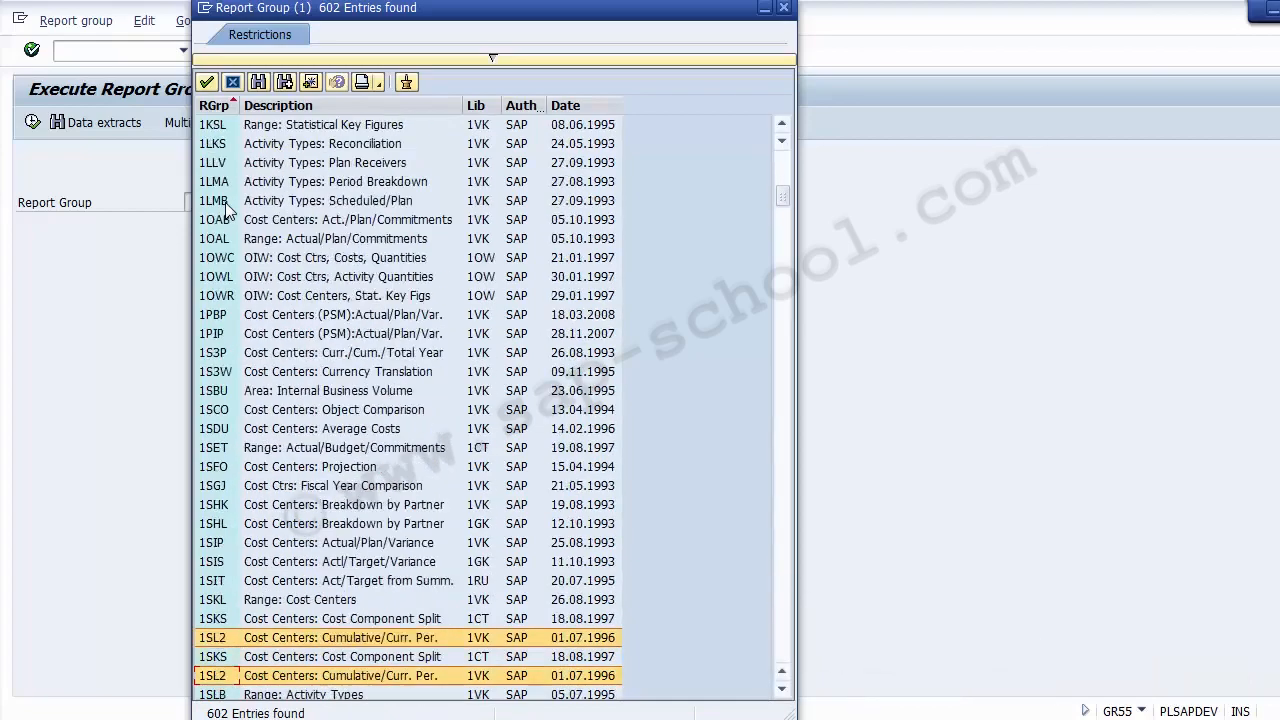
{"action": "key", "text": "Down"}
{"action": "key", "text": "Down"}
{"action": "key", "text": "Down"}
{"action": "key", "text": "Down"}
{"action": "key", "text": "Down"}
{"action": "key", "text": "Down"}
{"action": "key", "text": "Down"}
{"action": "key", "text": "Down"}
{"action": "key", "text": "Down"}
{"action": "key", "text": "Down"}
{"action": "key", "text": "Down"}
{"action": "key", "text": "Down"}
{"action": "key", "text": "Down"}
{"action": "key", "text": "Down"}
{"action": "key", "text": "Down"}
{"action": "key", "text": "Down"}
{"action": "key", "text": "Down"}
{"action": "key", "text": "Down"}
{"action": "key", "text": "Down"}
{"action": "key", "text": "Down"}
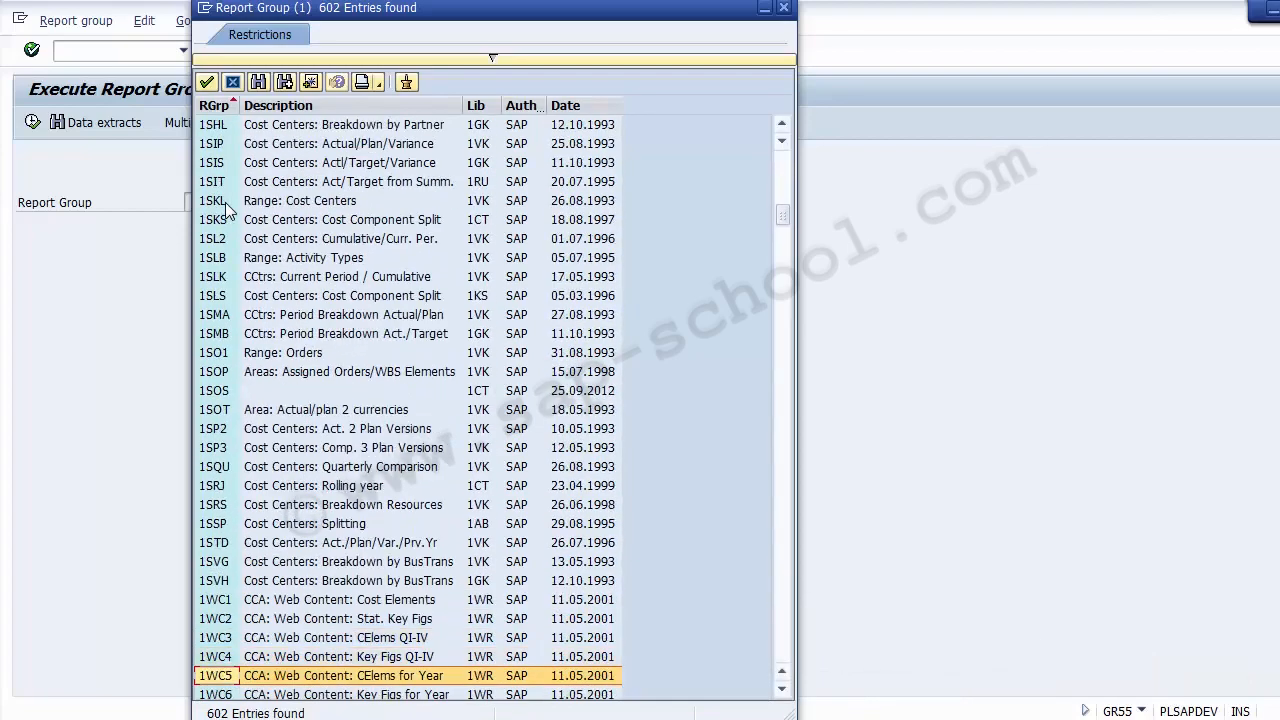
{"action": "key", "text": "Down"}
{"action": "key", "text": "Down"}
{"action": "key", "text": "Down"}
{"action": "key", "text": "Down"}
{"action": "key", "text": "Down"}
{"action": "key", "text": "Down"}
{"action": "key", "text": "Down"}
{"action": "key", "text": "Down"}
{"action": "key", "text": "Down"}
{"action": "key", "text": "Down"}
{"action": "key", "text": "Down"}
{"action": "key", "text": "Down"}
{"action": "key", "text": "Down"}
{"action": "key", "text": "Down"}
{"action": "key", "text": "Down"}
{"action": "key", "text": "Down"}
{"action": "key", "text": "Down"}
{"action": "key", "text": "Down"}
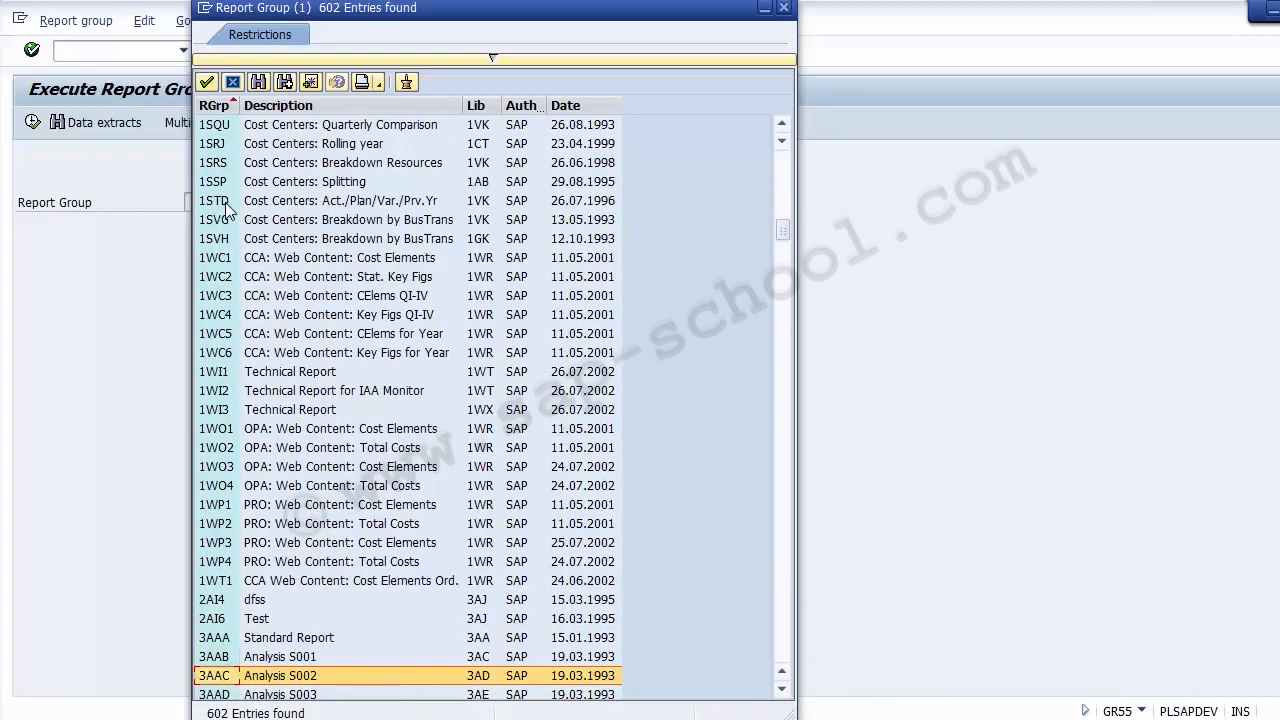
{"action": "key", "text": "Up"}
{"action": "key", "text": "Up"}
{"action": "key", "text": "Up"}
{"action": "key", "text": "Up"}
{"action": "key", "text": "Up"}
{"action": "key", "text": "Up"}
{"action": "key", "text": "Up"}
{"action": "key", "text": "Up"}
{"action": "key", "text": "Up"}
{"action": "key", "text": "Up"}
{"action": "key", "text": "Up"}
{"action": "key", "text": "Up"}
{"action": "key", "text": "Up"}
{"action": "key", "text": "Up"}
{"action": "key", "text": "Up"}
{"action": "key", "text": "Up"}
{"action": "key", "text": "Up"}
{"action": "key", "text": "Up"}
{"action": "key", "text": "Up"}
{"action": "key", "text": "Up"}
{"action": "key", "text": "Up"}
{"action": "key", "text": "Up"}
{"action": "key", "text": "Up"}
{"action": "key", "text": "Up"}
{"action": "key", "text": "Up"}
{"action": "key", "text": "Up"}
{"action": "key", "text": "Up"}
{"action": "key", "text": "Up"}
{"action": "key", "text": "Up"}
{"action": "key", "text": "Up"}
{"action": "key", "text": "Up"}
{"action": "key", "text": "Up"}
{"action": "key", "text": "Up"}
{"action": "key", "text": "Up"}
{"action": "key", "text": "Up"}
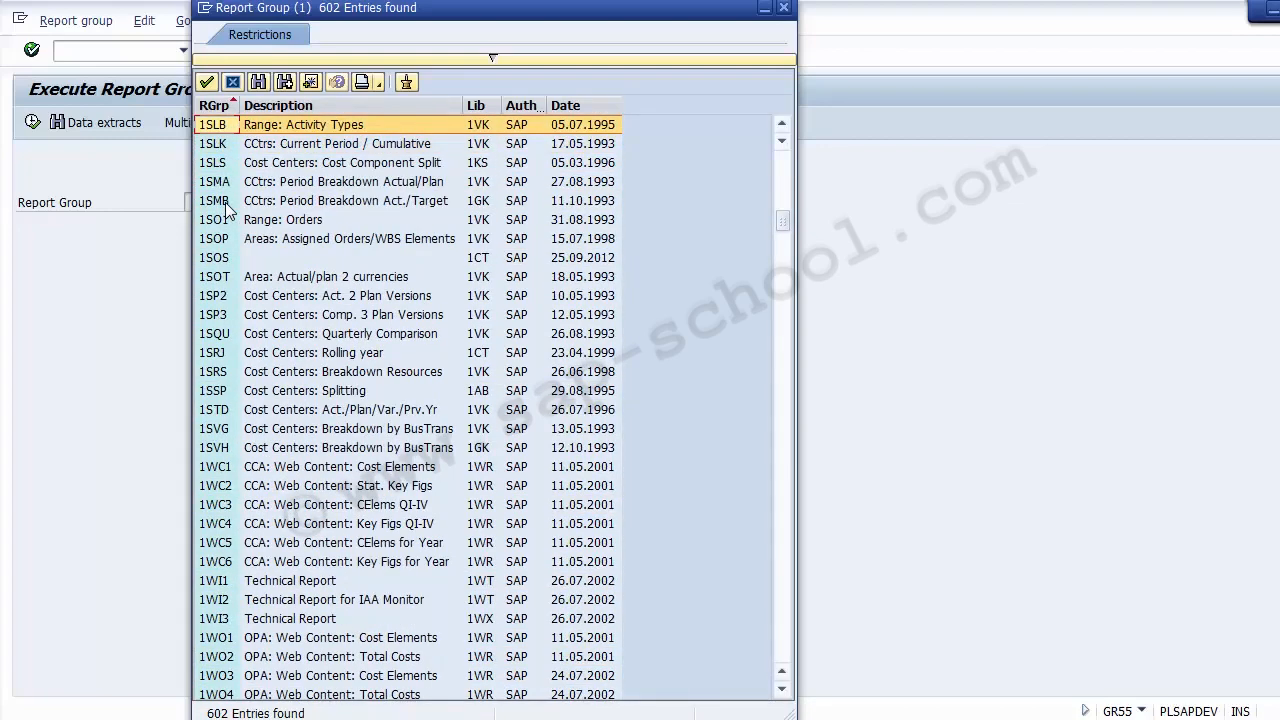
{"action": "key", "text": "Up"}
{"action": "key", "text": "Up"}
{"action": "key", "text": "Up"}
{"action": "key", "text": "Up"}
{"action": "key", "text": "Up"}
{"action": "key", "text": "Up"}
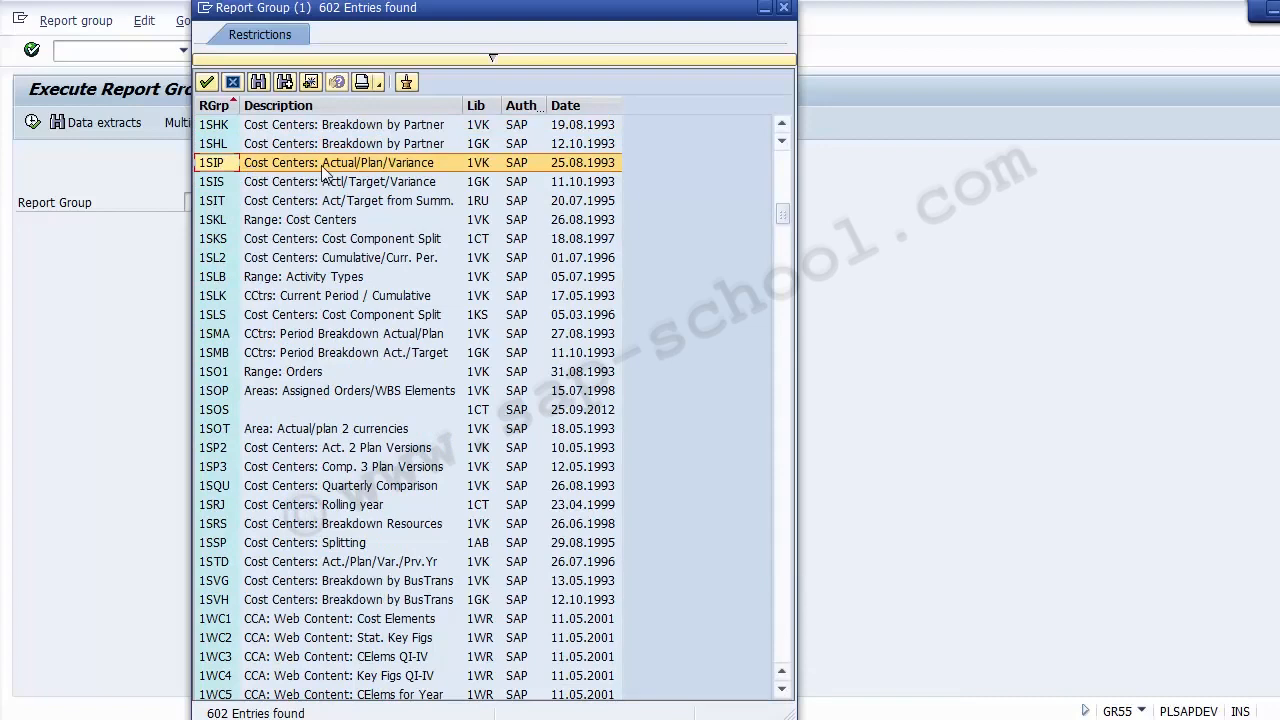
{"action": "double_click", "coordinate": [321, 165]}
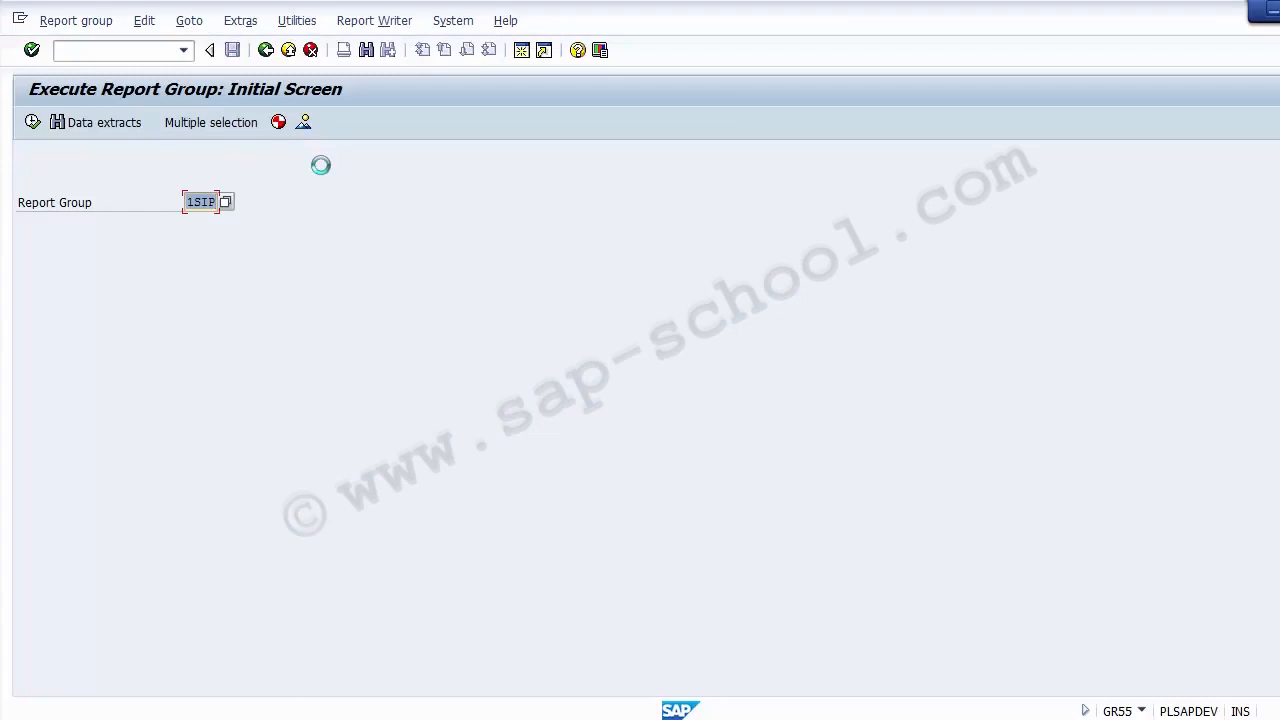
Step: Execute report group 1SIP to view its selection screen, and return to the Execute Report Group initial screen
{"action": "left_click", "coordinate": [32, 124]}
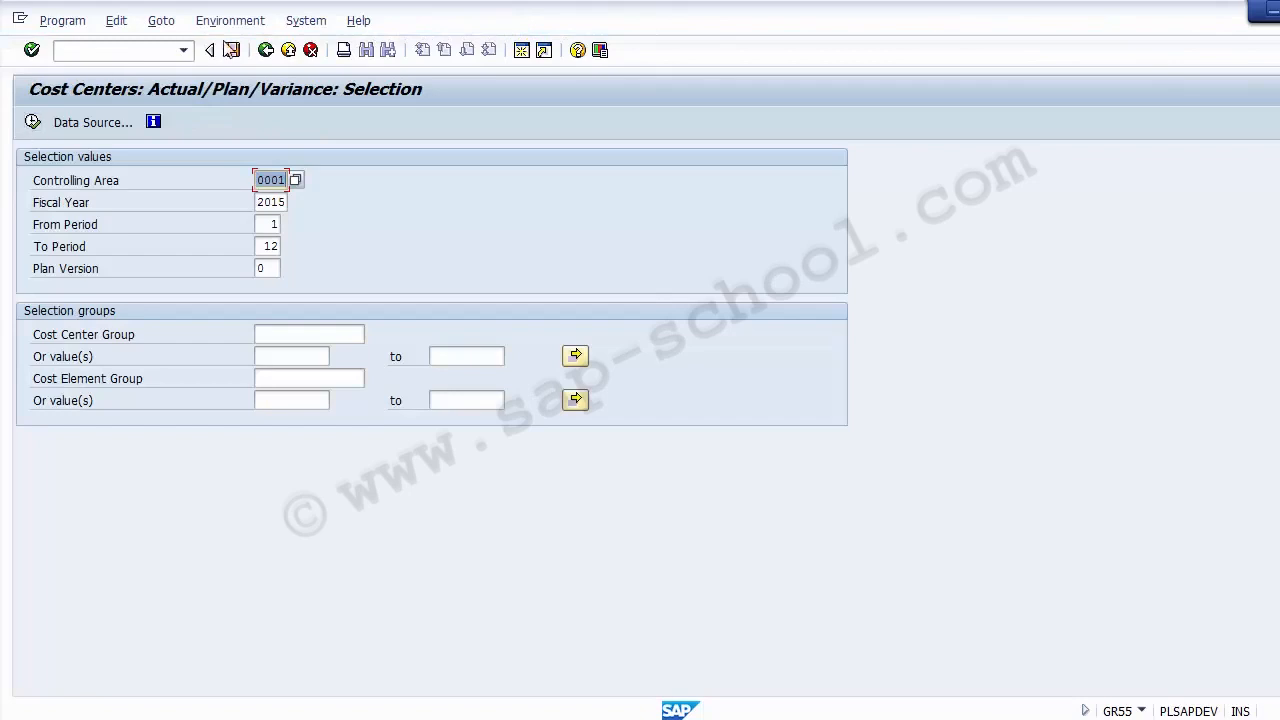
{"action": "left_click", "coordinate": [262, 52]}
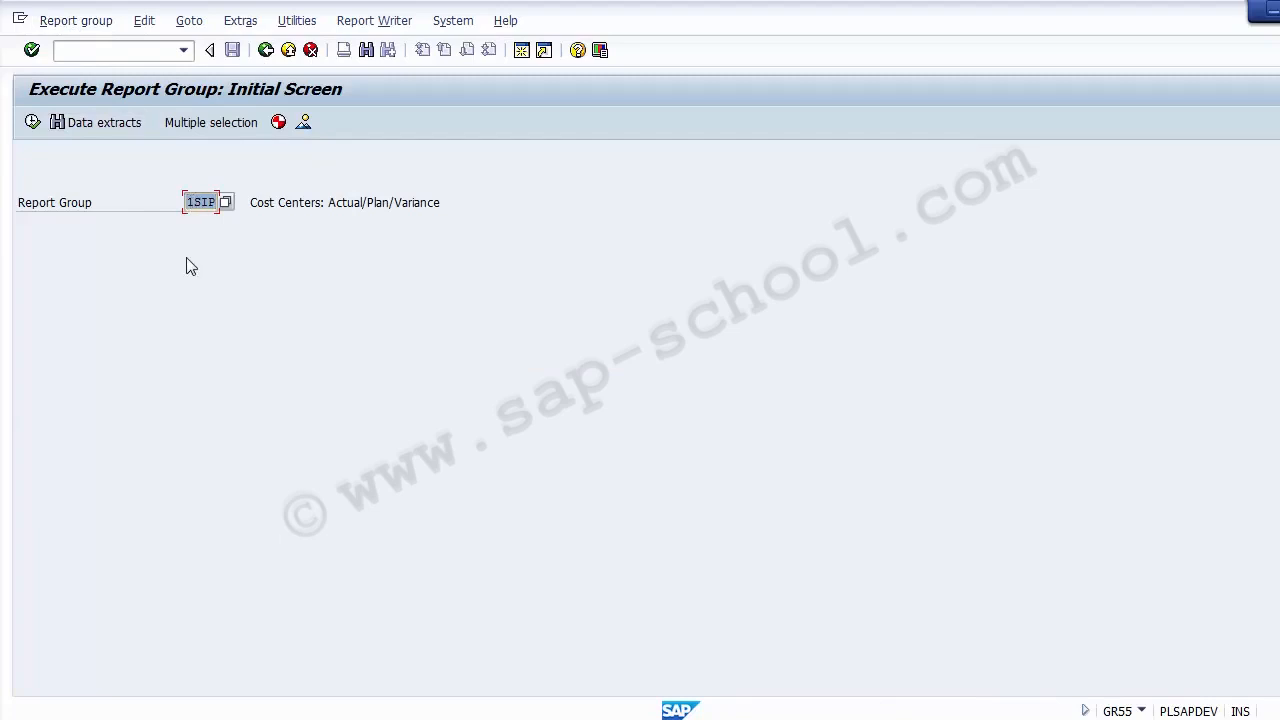
Step: Switch report group 1SIP to display mode and open its header data
{"action": "left_click", "coordinate": [80, 21]}
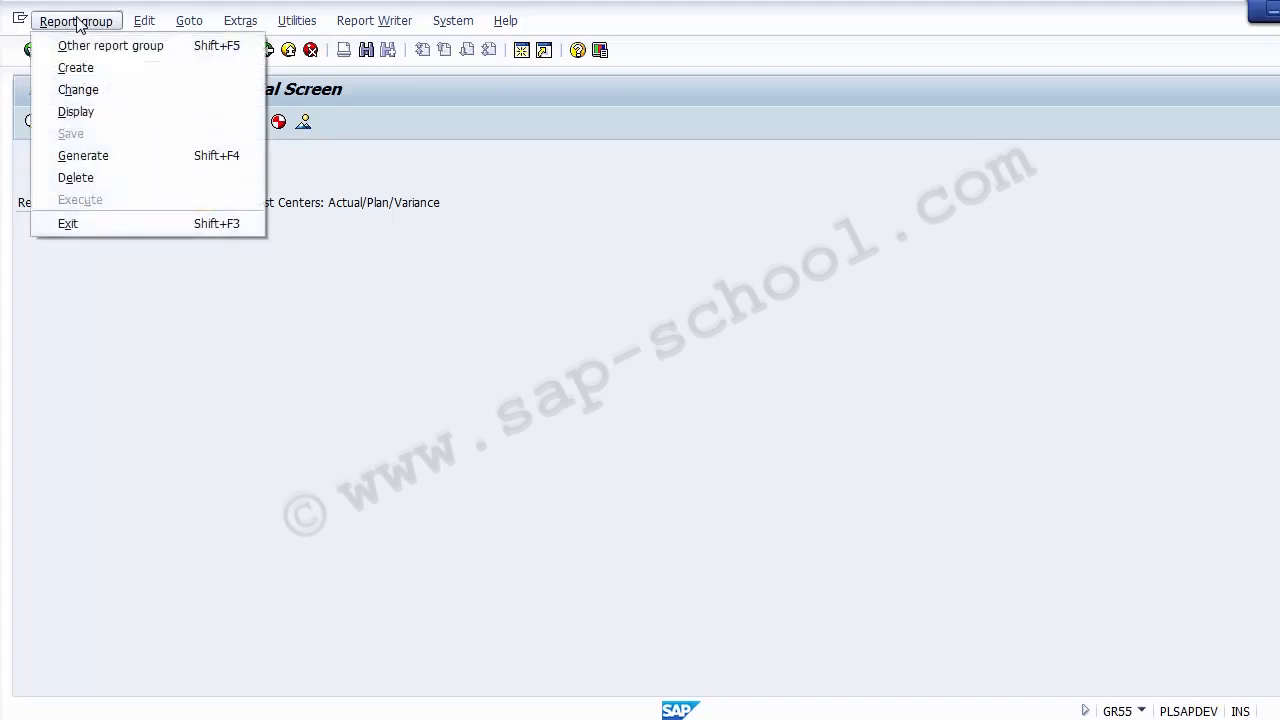
{"action": "left_click", "coordinate": [78, 112]}
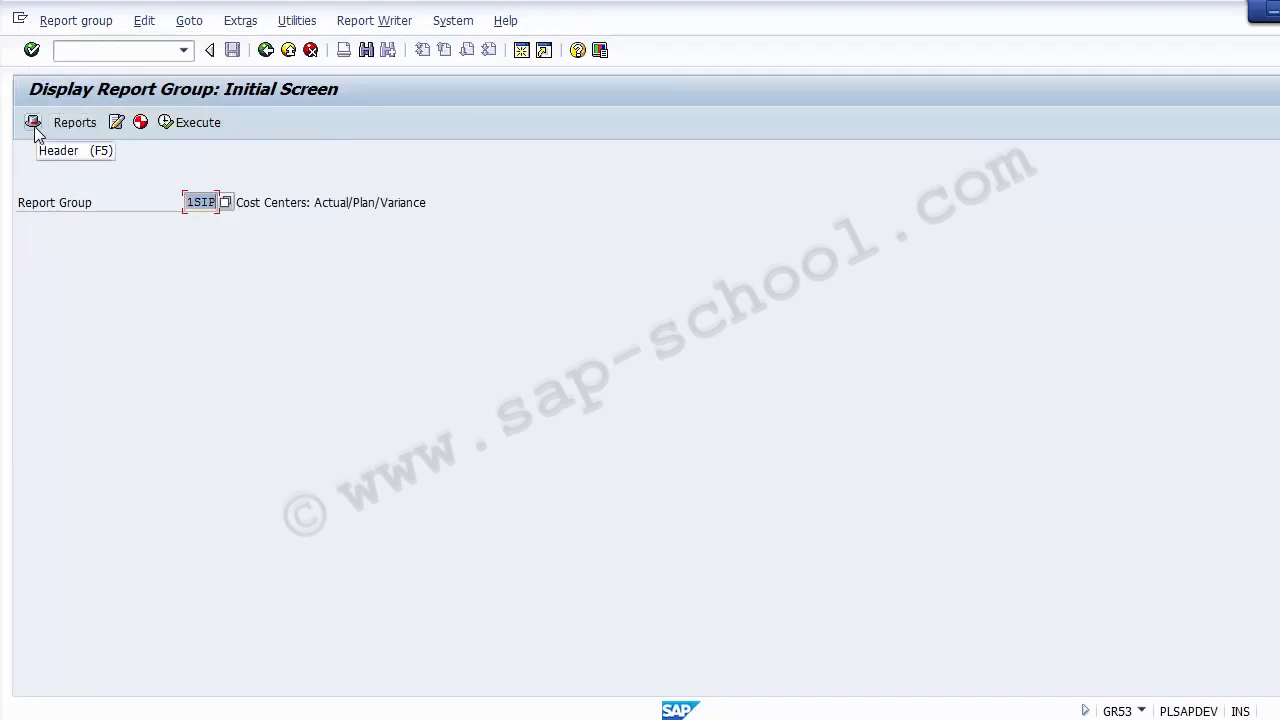
{"action": "left_click", "coordinate": [33, 126]}
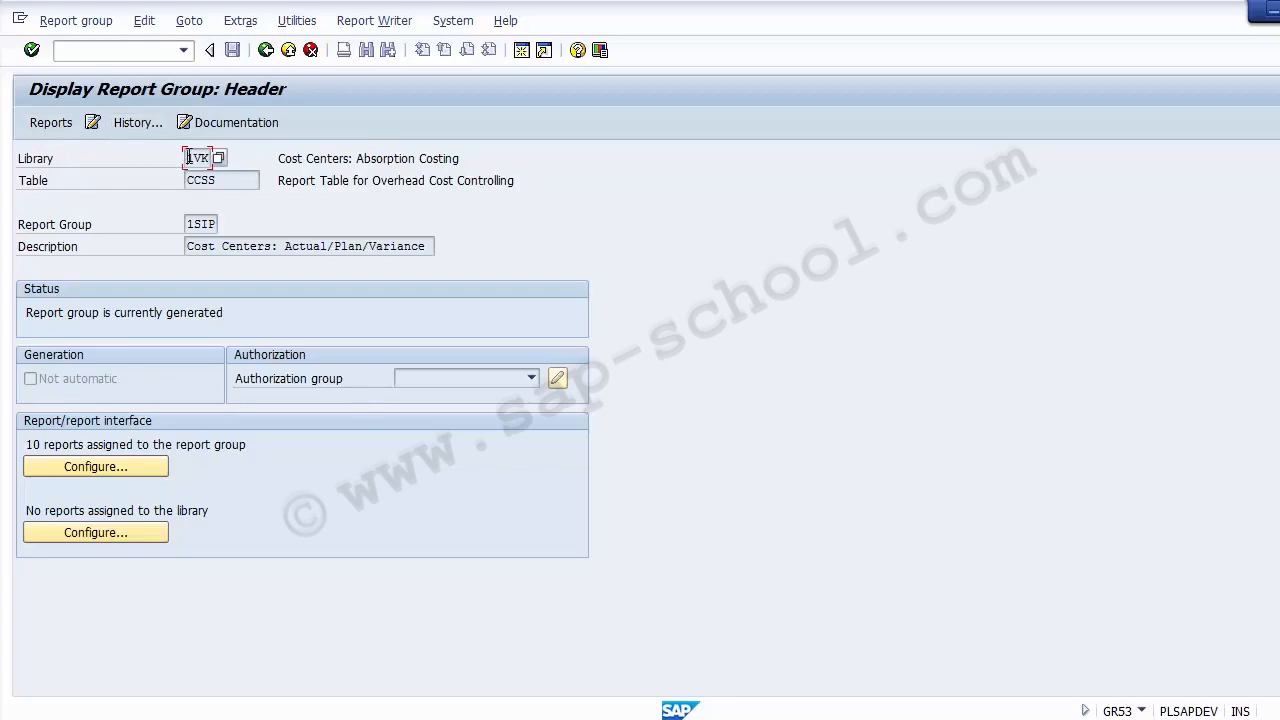
Step: Examine the header of report group 1SIP: library, table, group name, authorization group, assigned reports and generation status
{"action": "left_click_drag", "start_coordinate": [187, 158], "coordinate": [211, 158]}
{"action": "left_click_drag", "start_coordinate": [241, 183], "coordinate": [185, 182]}
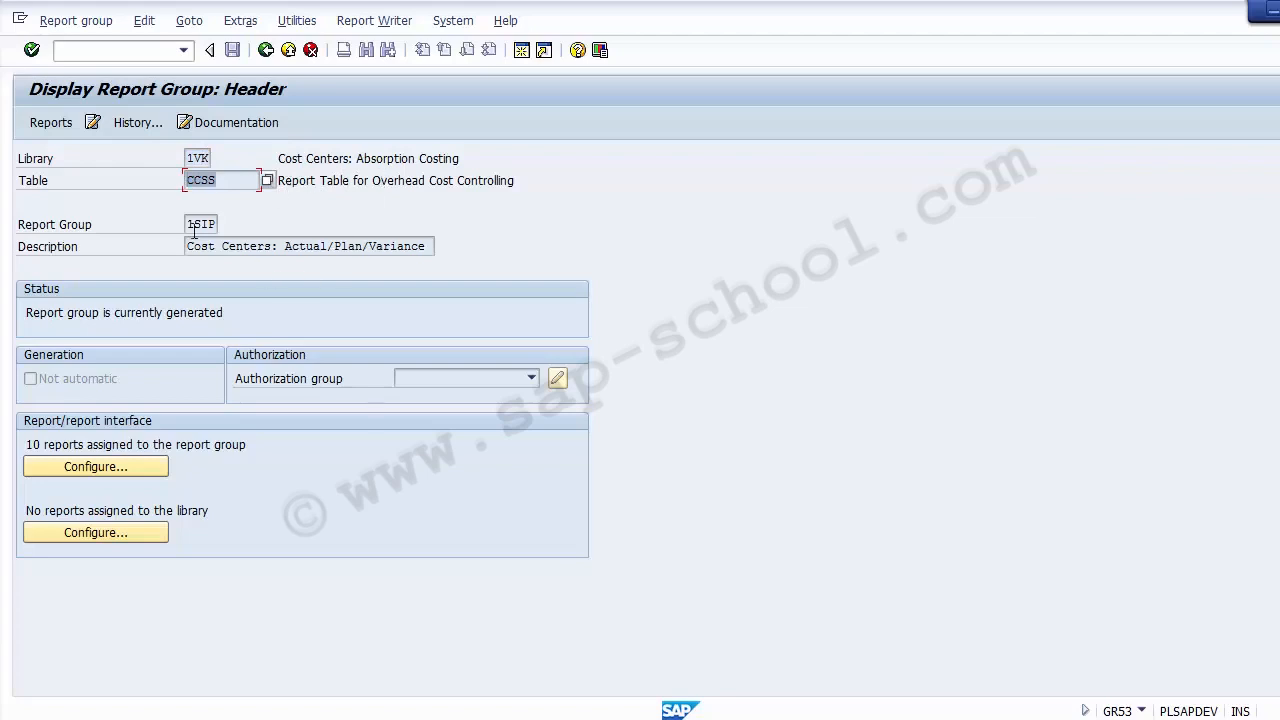
{"action": "left_click_drag", "start_coordinate": [185, 224], "coordinate": [214, 224]}
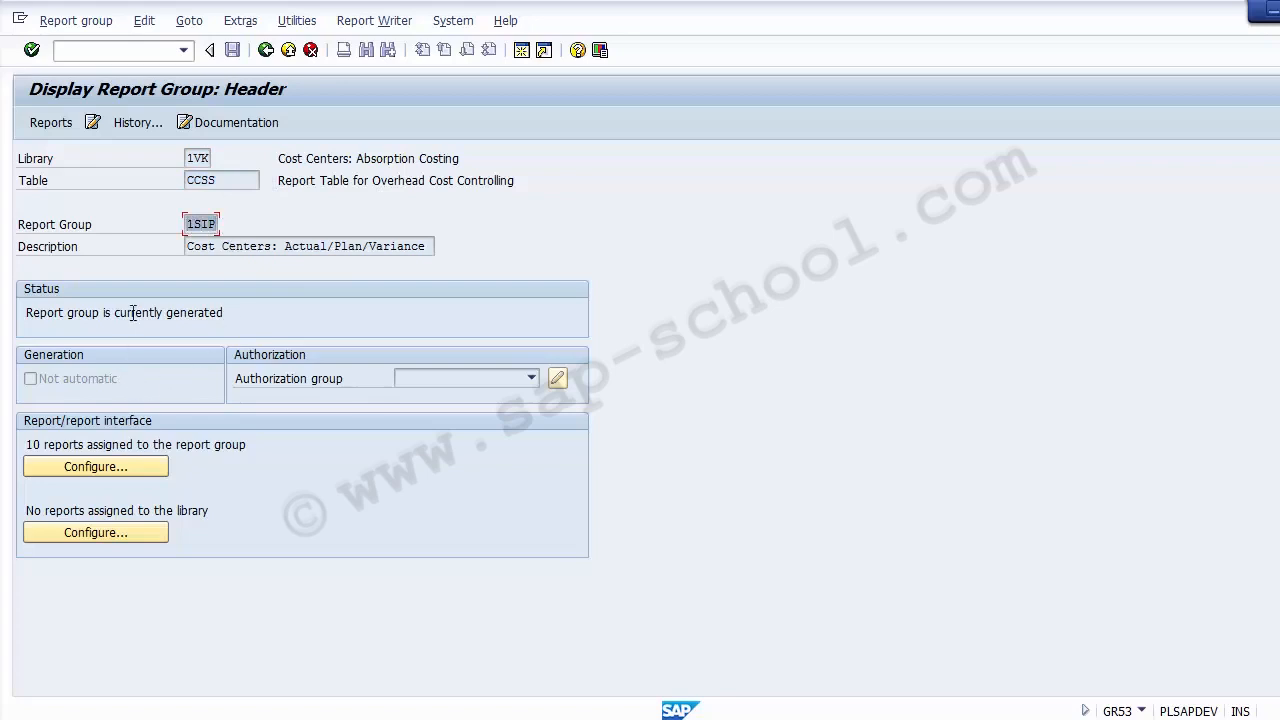
{"action": "left_click", "coordinate": [440, 378]}
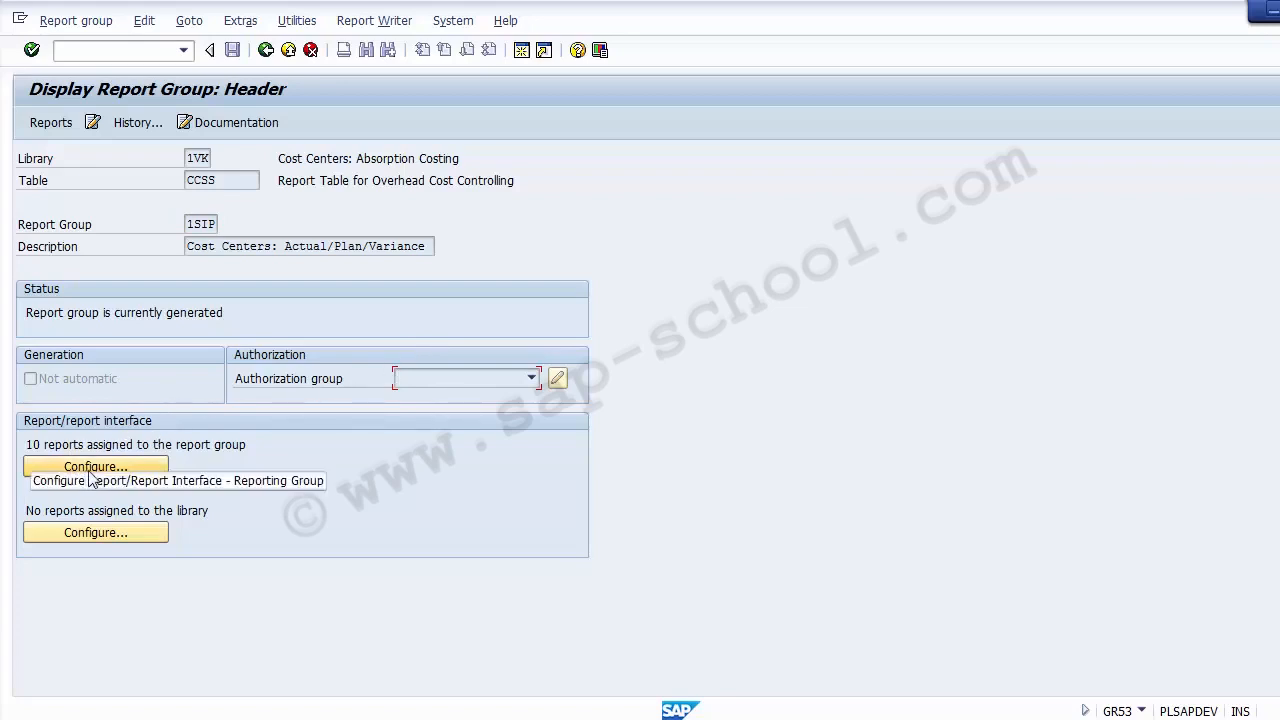
{"action": "left_click", "coordinate": [37, 444]}
{"action": "left_click_drag", "start_coordinate": [37, 444], "coordinate": [266, 462]}
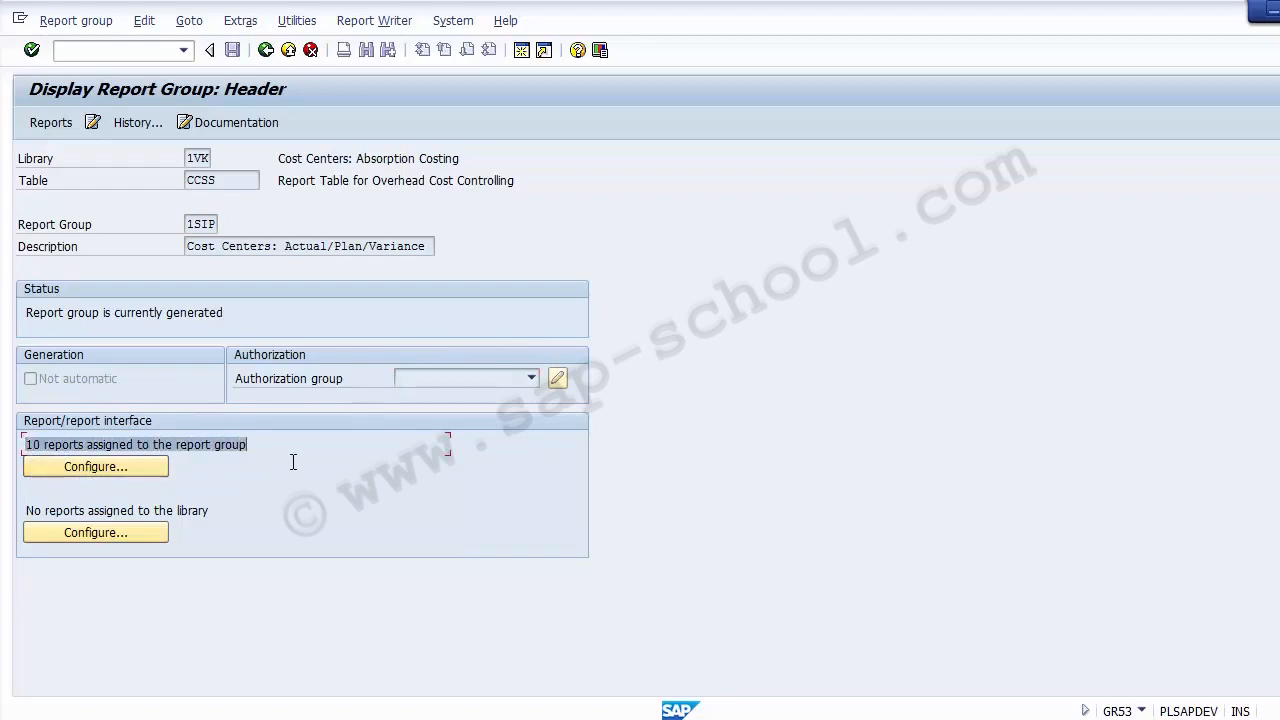
{"action": "left_click", "coordinate": [338, 308]}
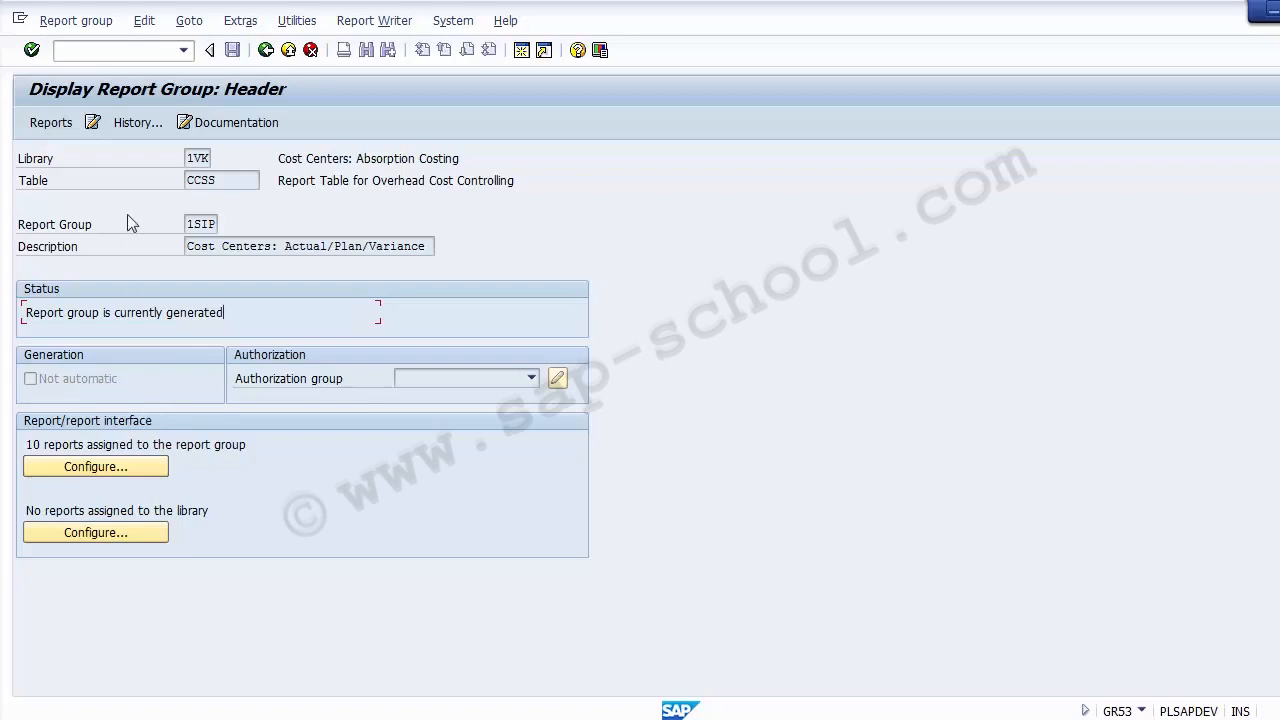
{"action": "left_click", "coordinate": [229, 180]}
{"action": "left_click_drag", "start_coordinate": [229, 180], "coordinate": [186, 180]}
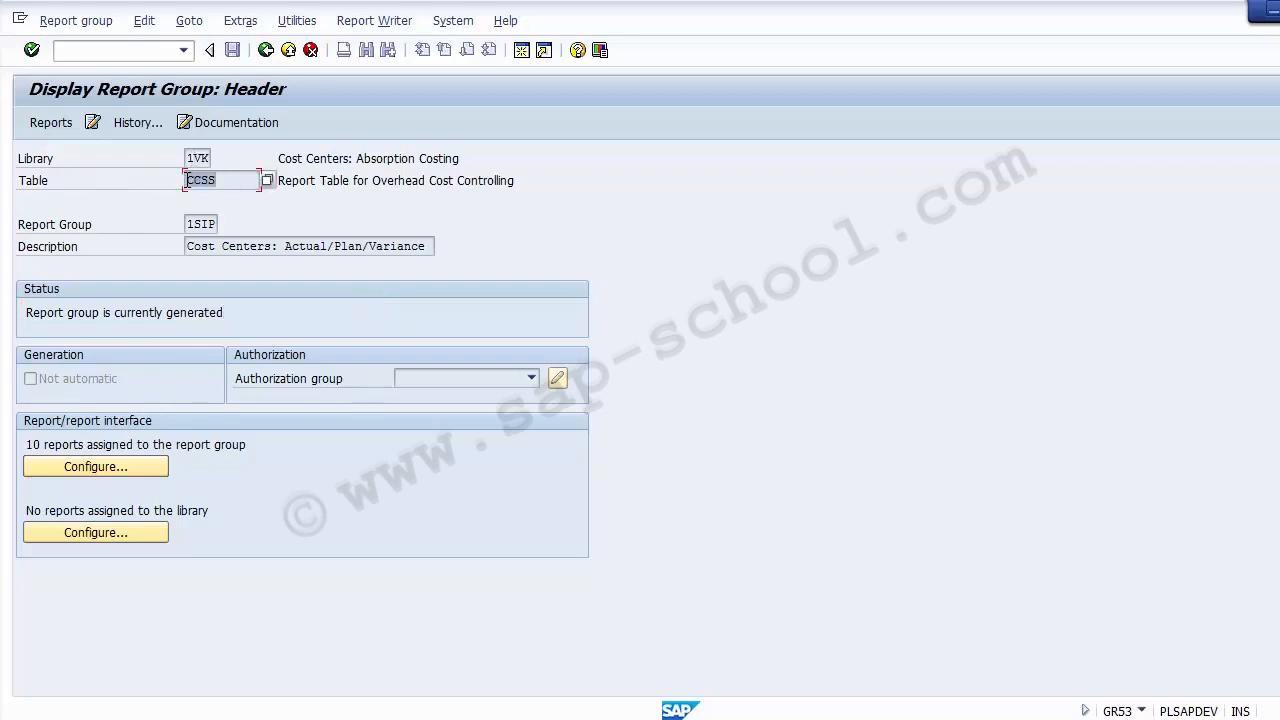
Step: View the receiver reports assigned to the report group, toggle their technical names on and off, and close the list
{"action": "left_click", "coordinate": [85, 474]}
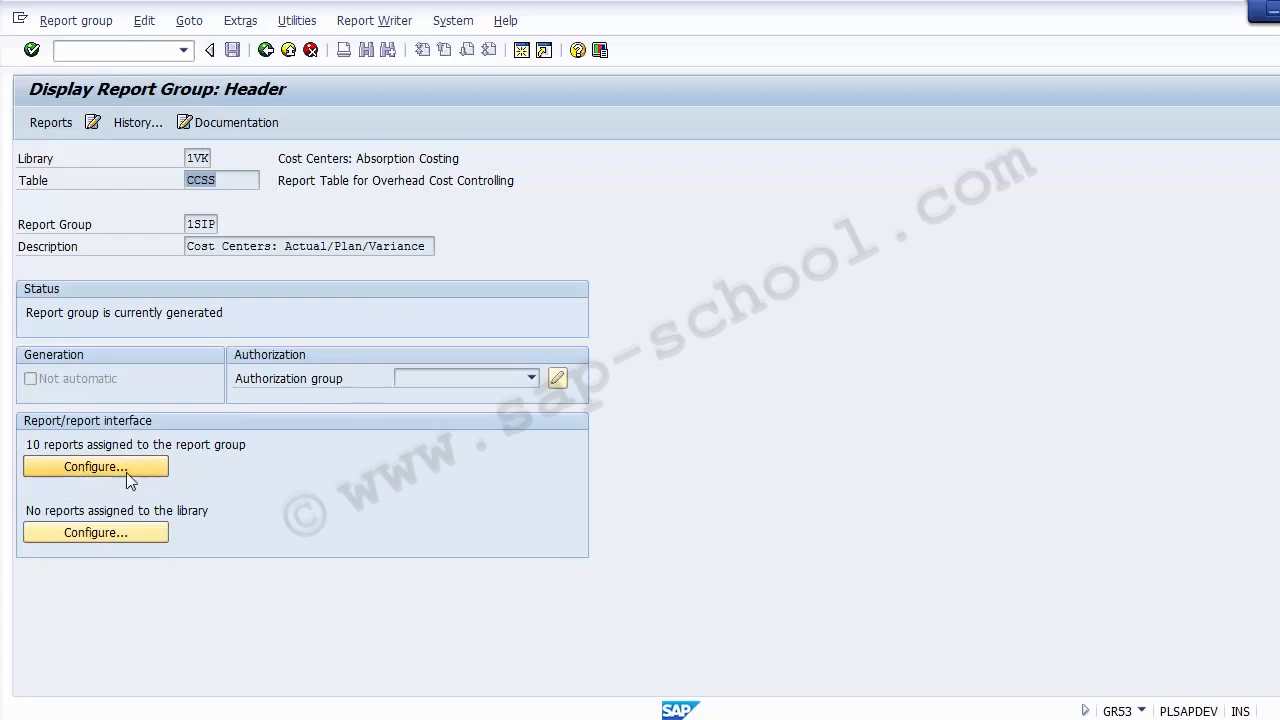
{"action": "left_click", "coordinate": [126, 472]}
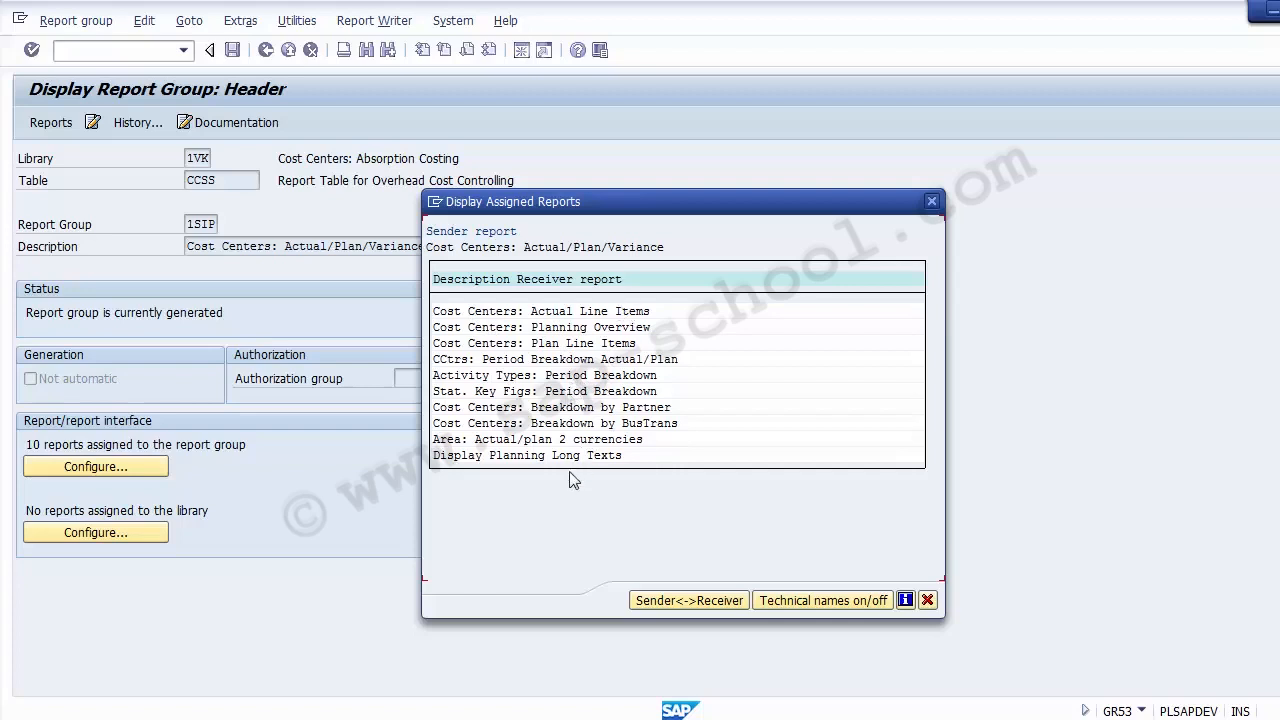
{"action": "left_click", "coordinate": [806, 603]}
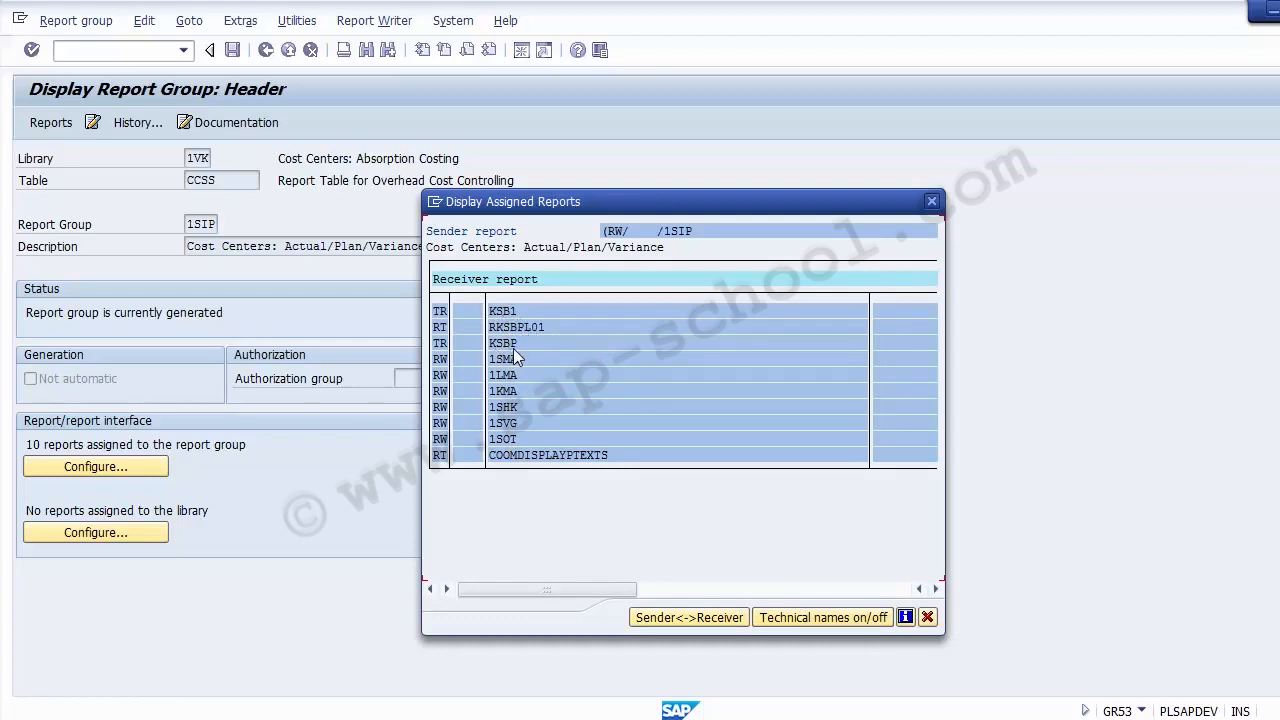
{"action": "left_click", "coordinate": [789, 618]}
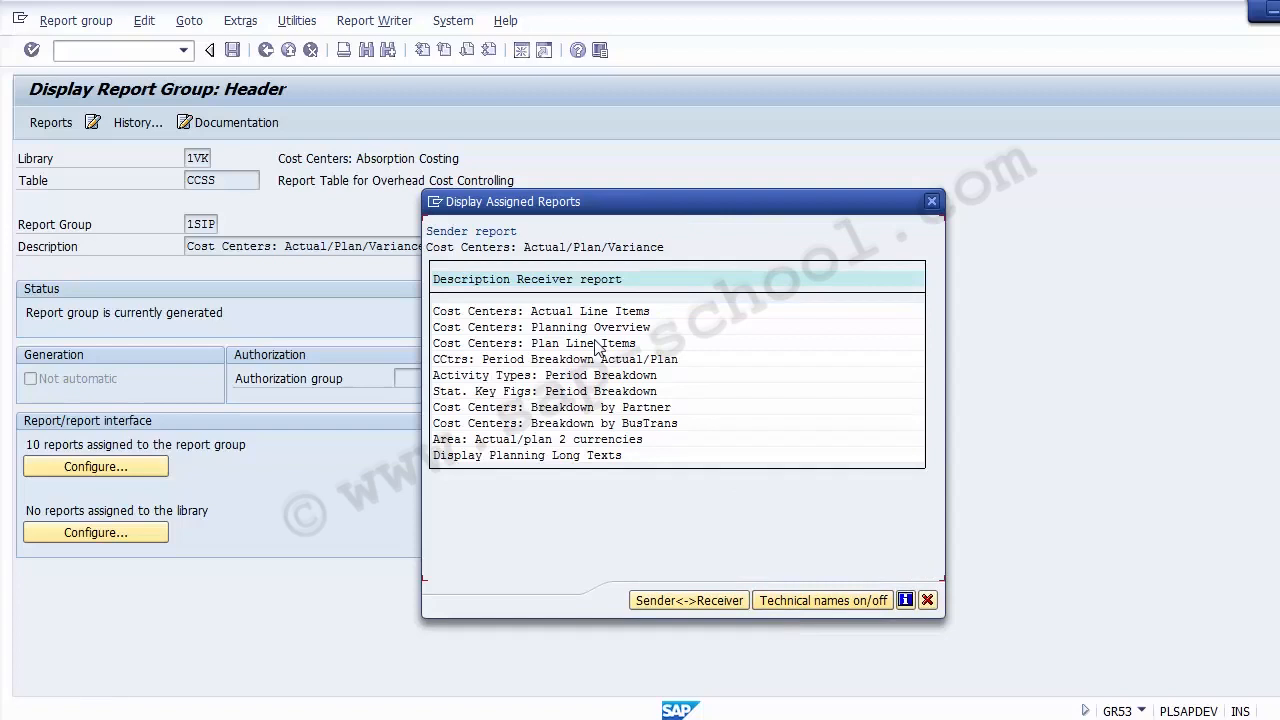
{"action": "left_click", "coordinate": [927, 601]}
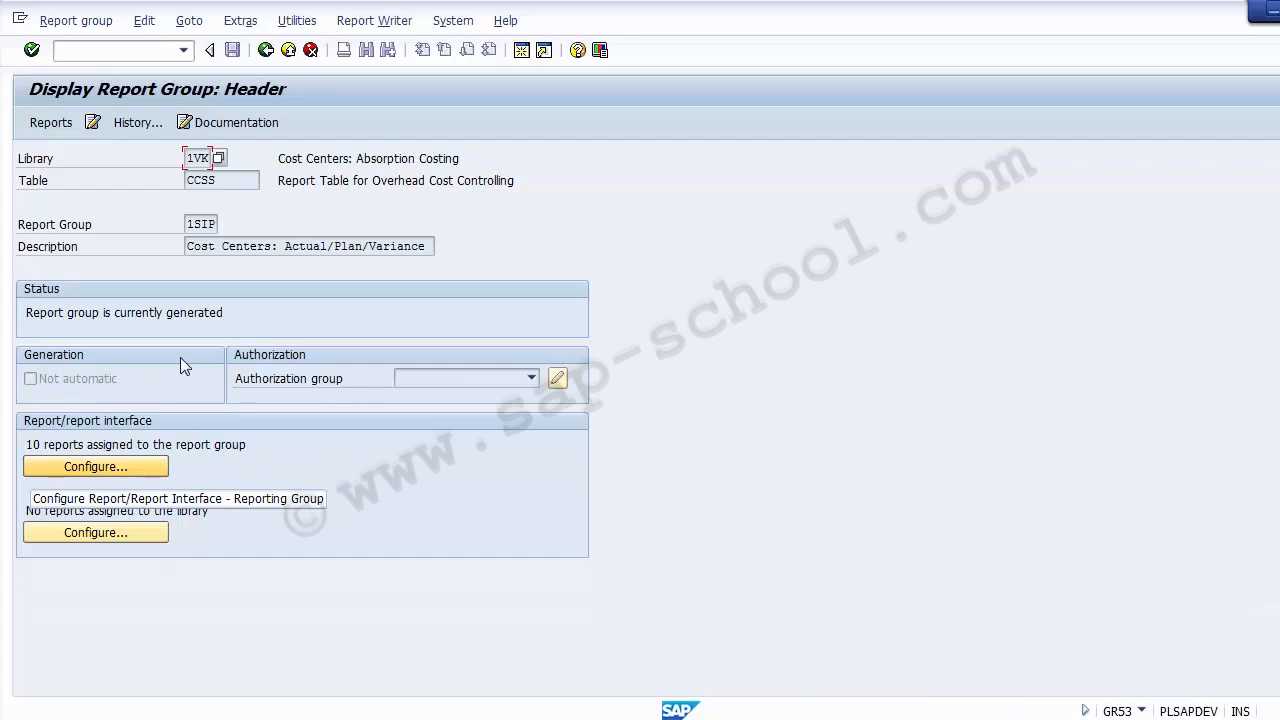
Step: Display the reports in group 1SIP, review report 1SIP-001's name, description and status, and return to the SAP menu
{"action": "left_click", "coordinate": [49, 122]}
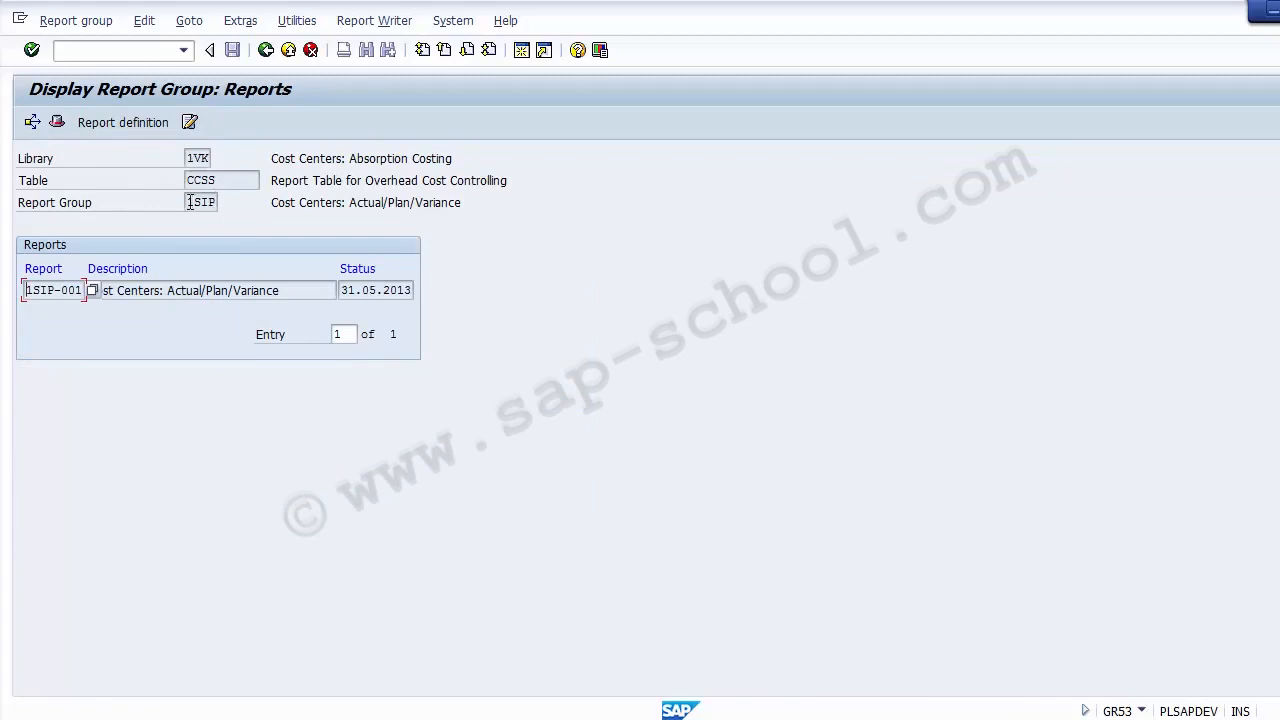
{"action": "left_click_drag", "start_coordinate": [190, 202], "coordinate": [218, 204]}
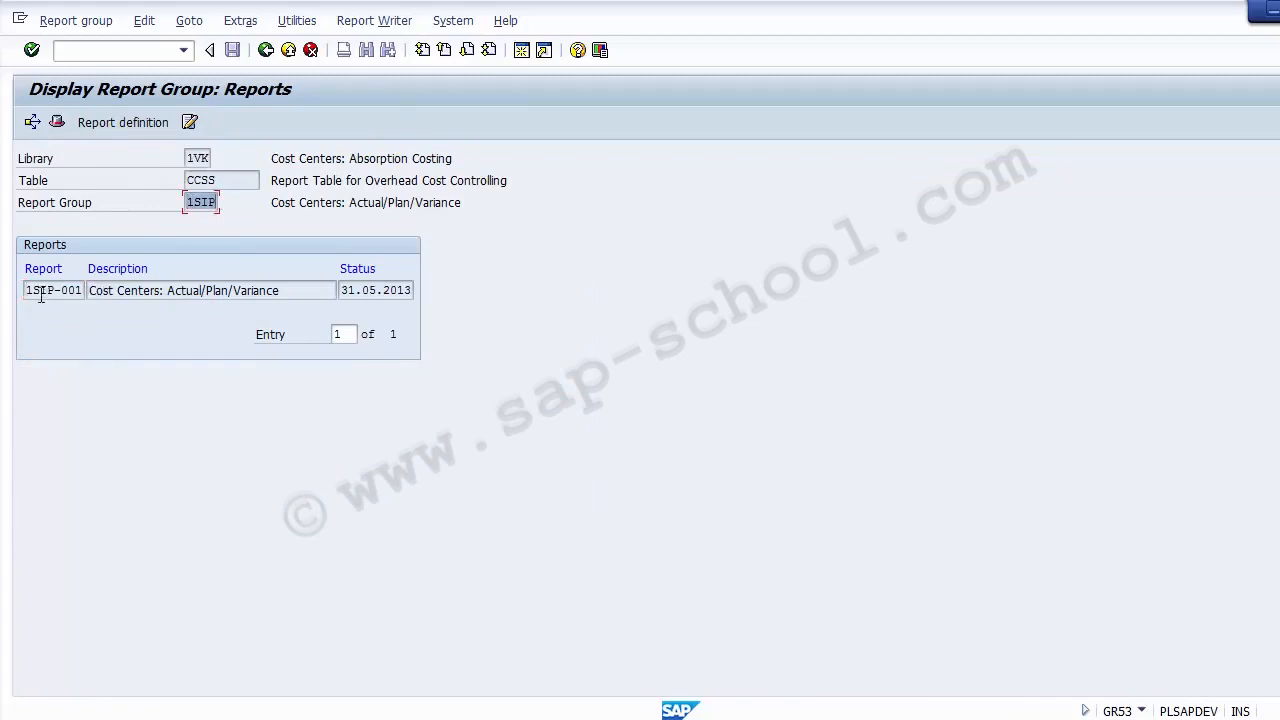
{"action": "left_click_drag", "start_coordinate": [25, 290], "coordinate": [91, 291]}
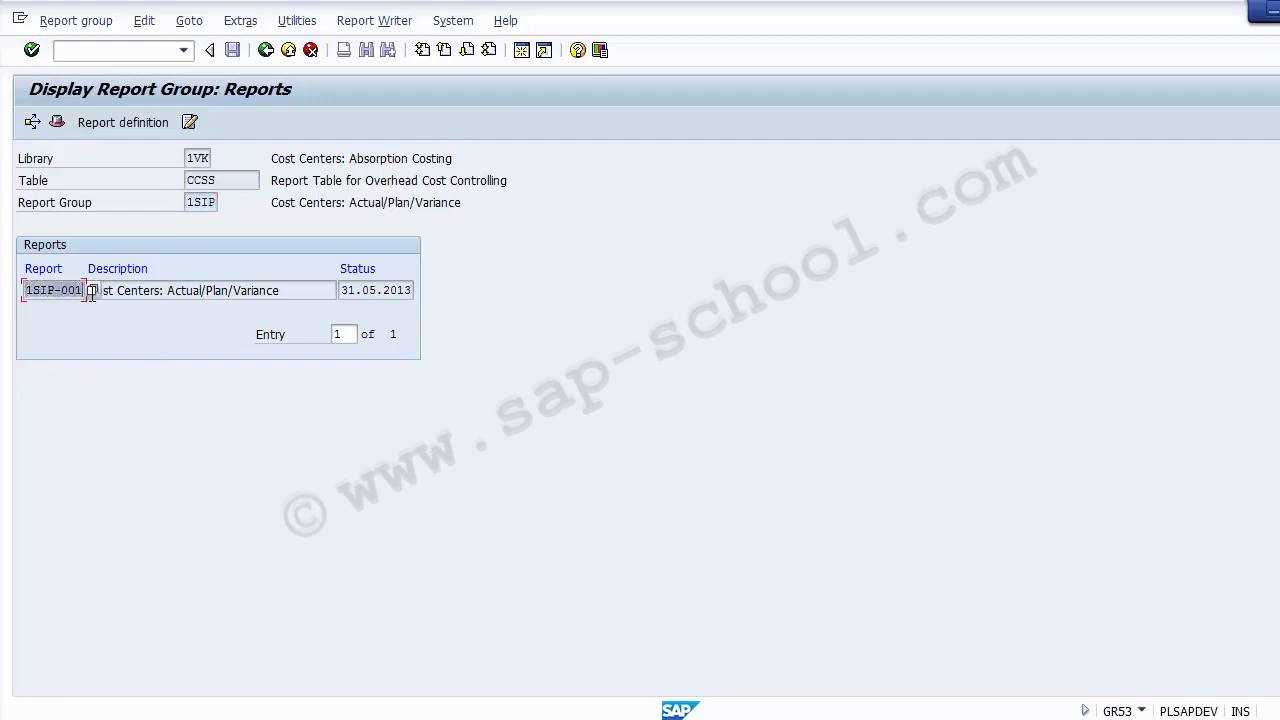
{"action": "left_click_drag", "start_coordinate": [280, 290], "coordinate": [128, 290]}
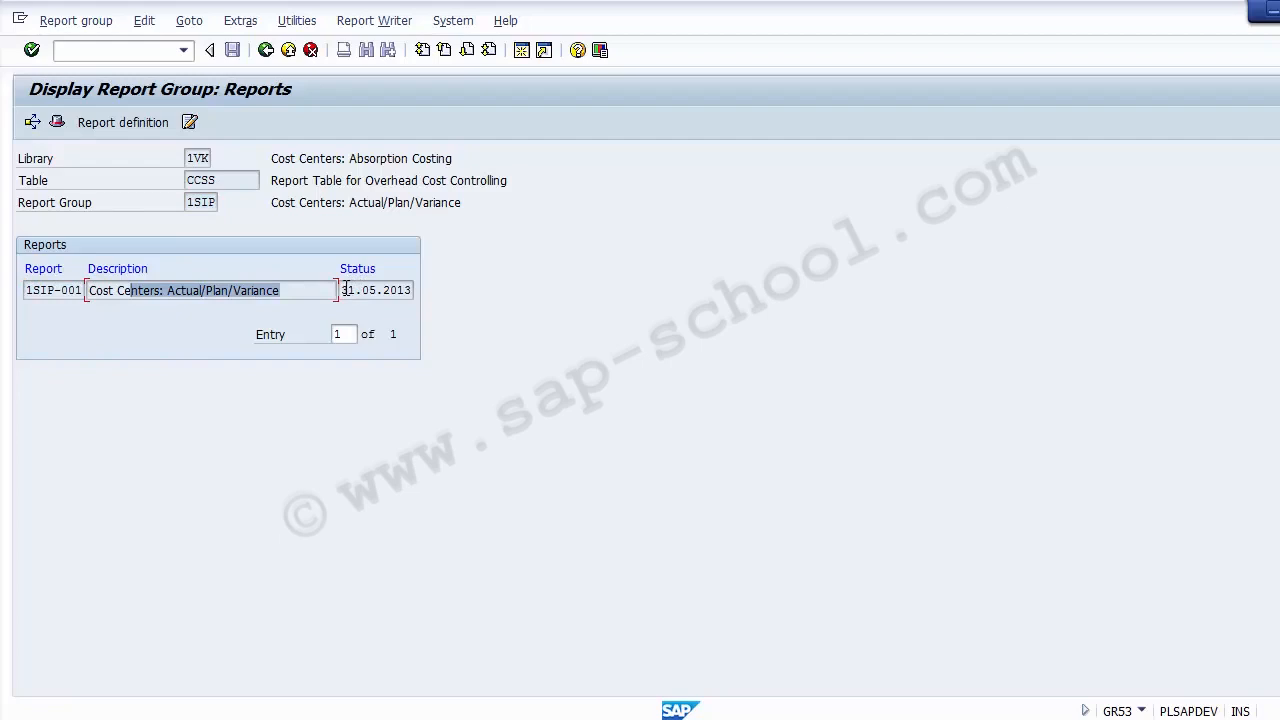
{"action": "left_click_drag", "start_coordinate": [343, 290], "coordinate": [420, 290]}
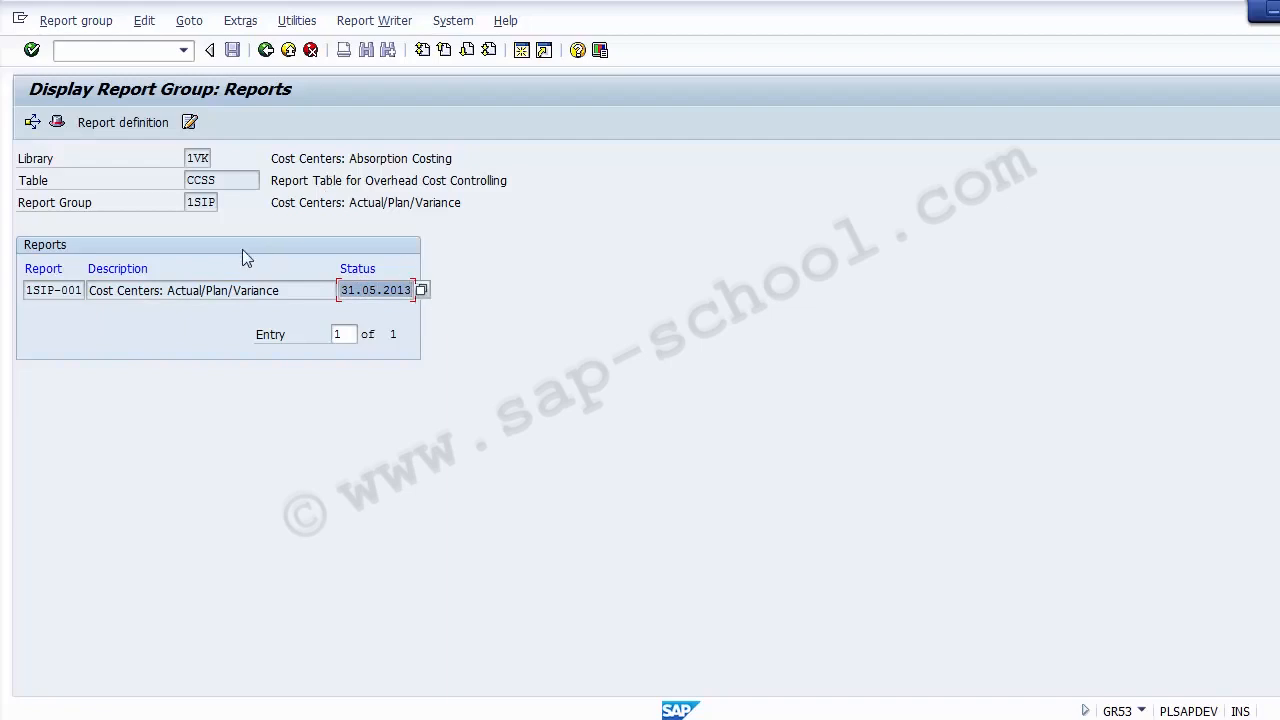
{"action": "left_click", "coordinate": [267, 50]}
{"action": "left_click", "coordinate": [267, 50]}
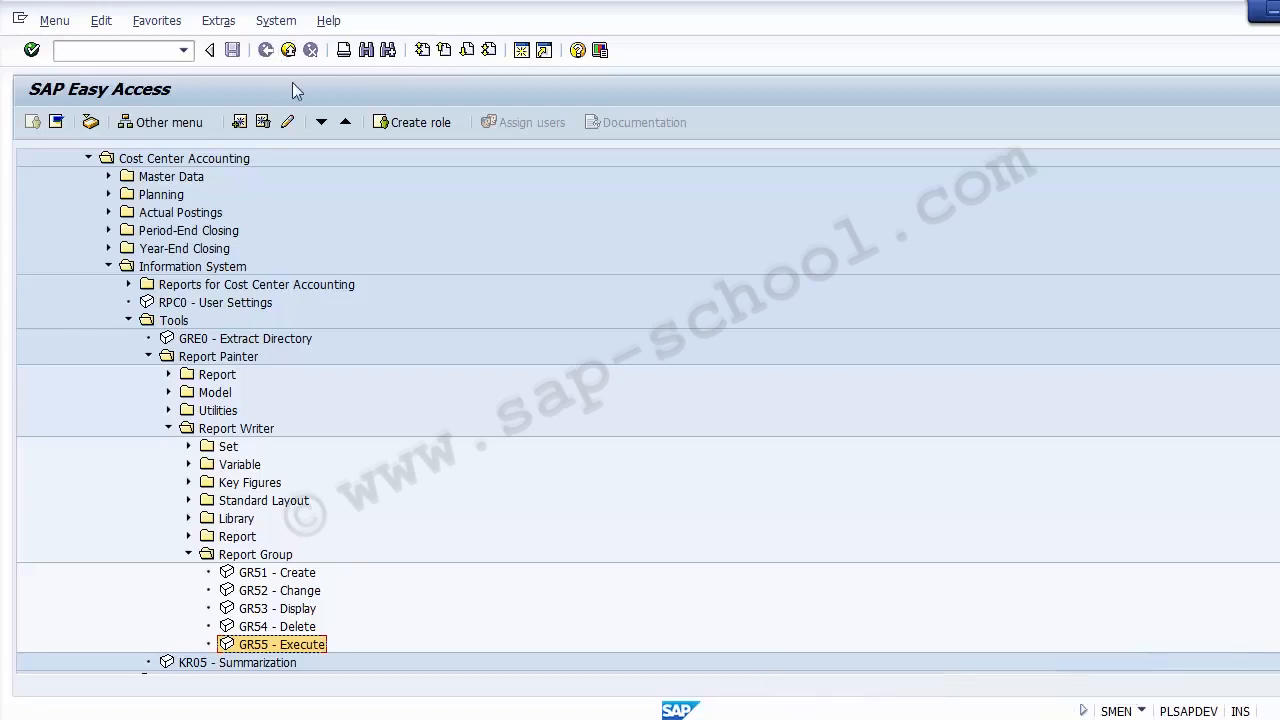
Step: Execute report group 1SIP through GR55 for controlling area 1000 and fiscal year 2014
{"action": "double_click", "coordinate": [270, 644]}
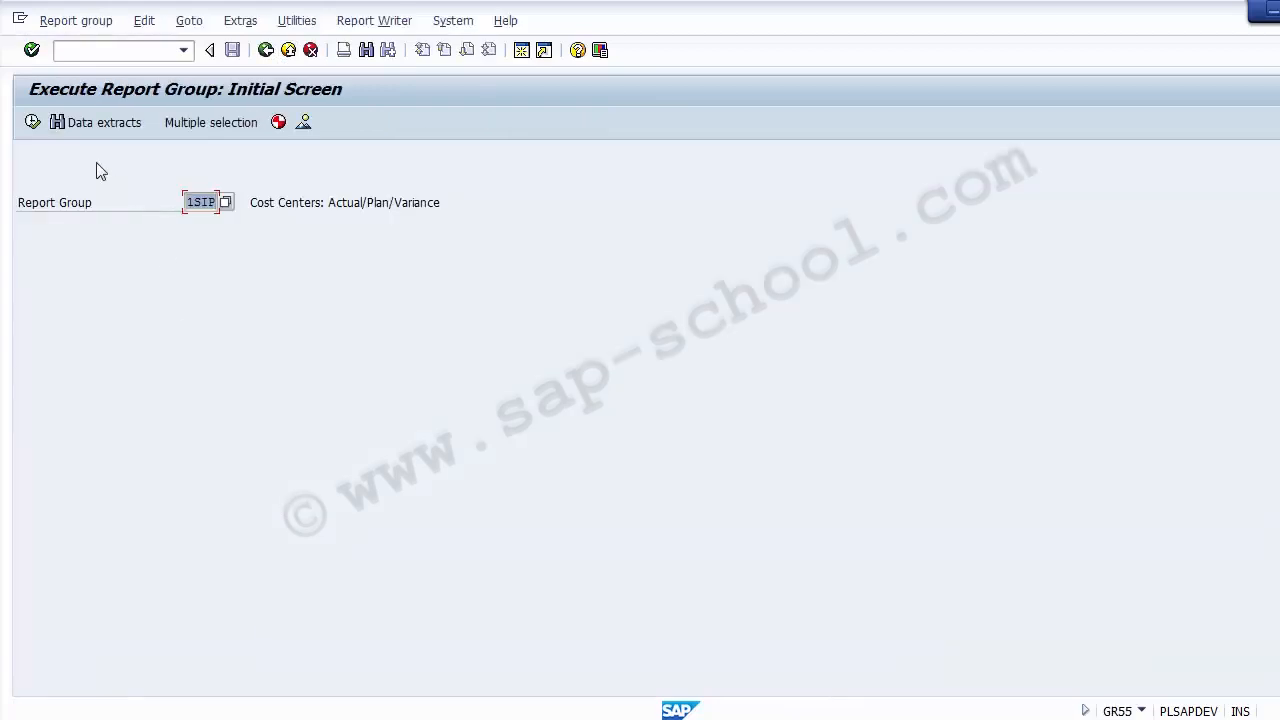
{"action": "left_click", "coordinate": [33, 123]}
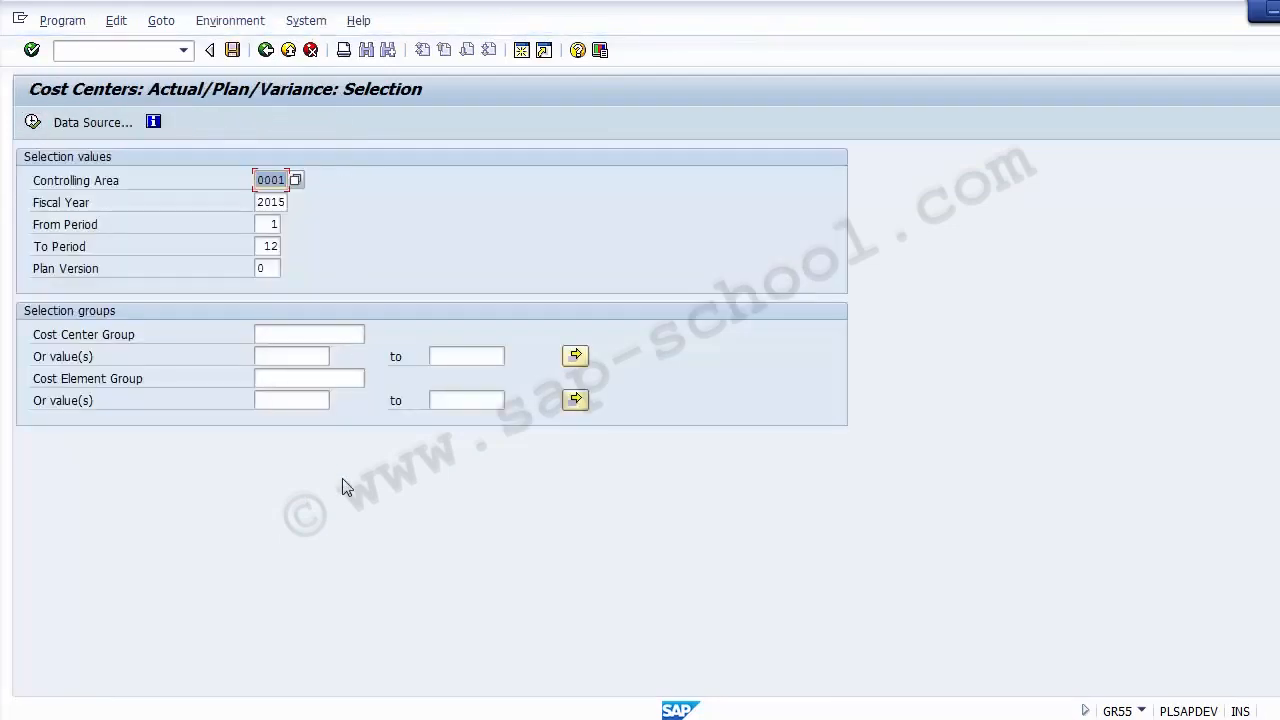
{"action": "type", "text": "1000"}
{"action": "left_click", "coordinate": [282, 202]}
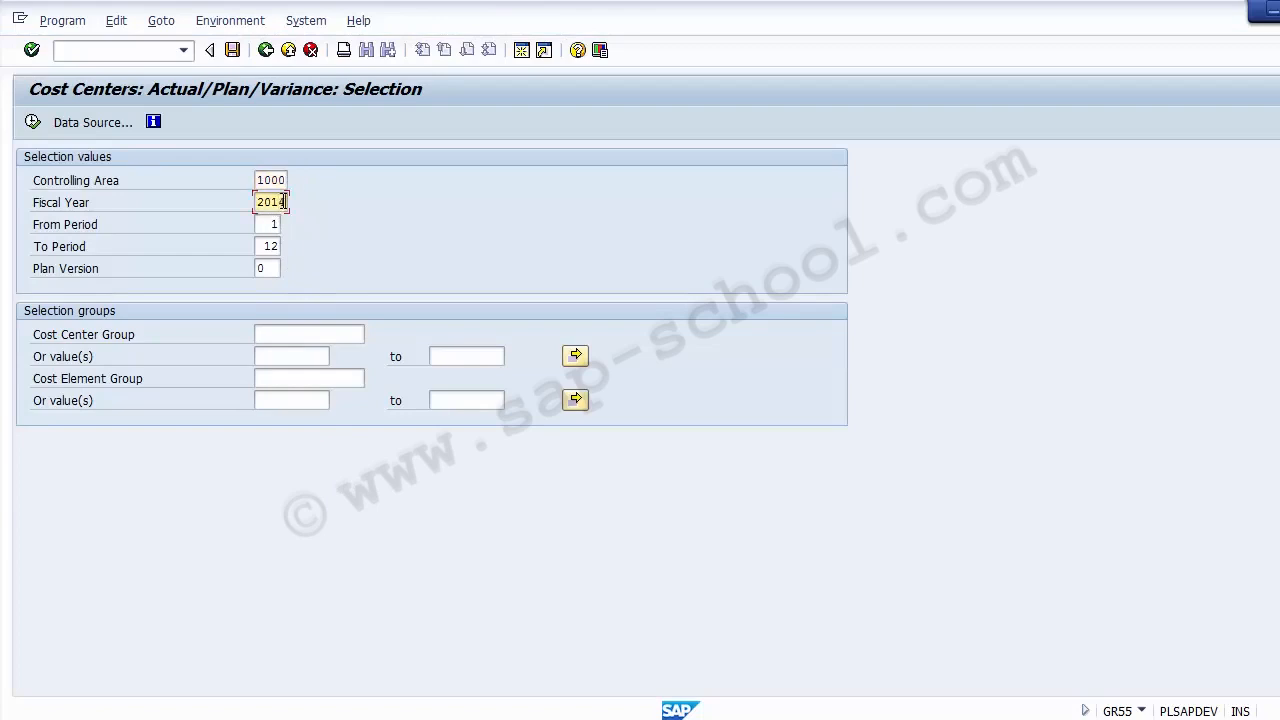
{"action": "type", "text": "4"}
{"action": "left_click", "coordinate": [276, 226]}
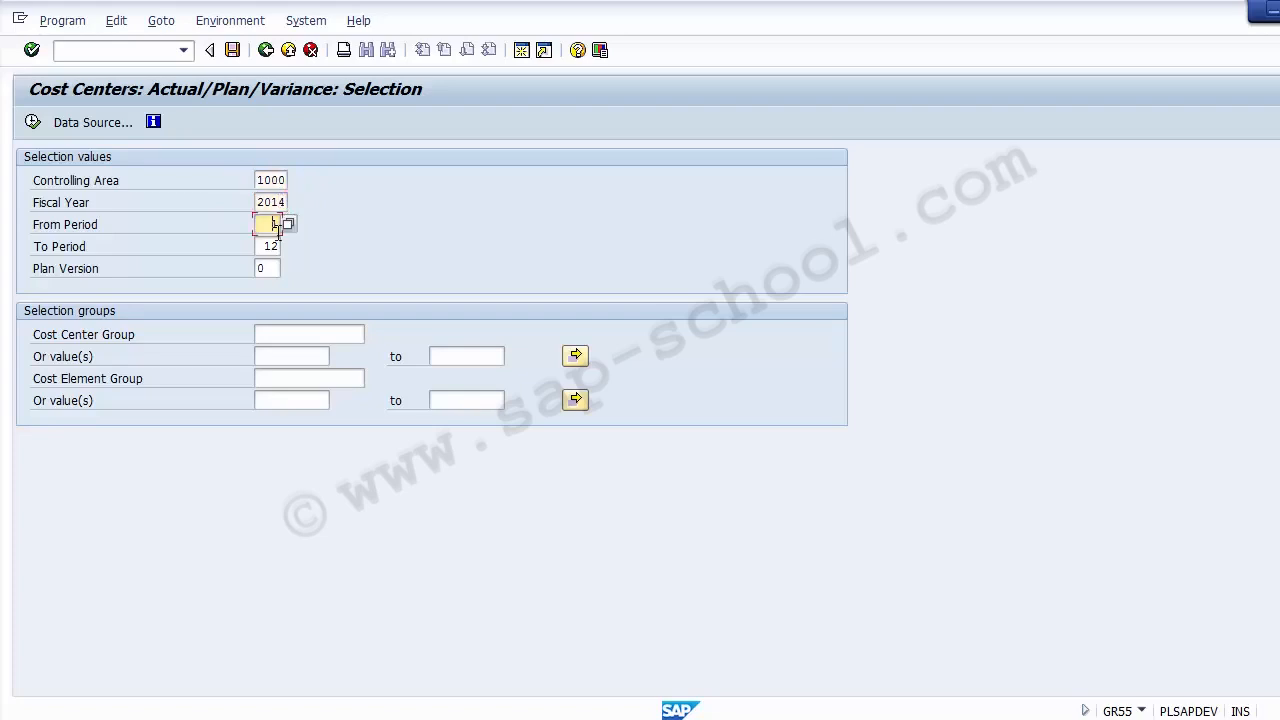
{"action": "left_click", "coordinate": [33, 122]}
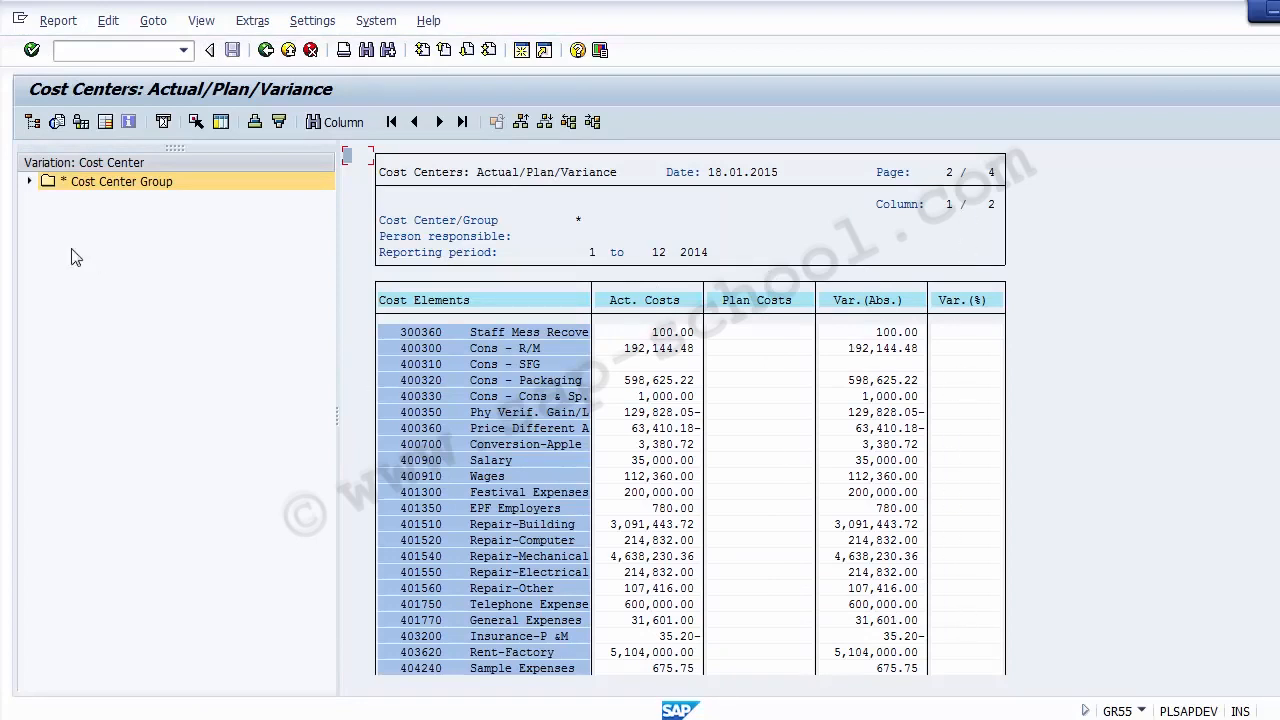
Step: Expand Cost Center Group in the report and view the figures for 101000 Common - Unit 1 and 101010 Capsule
{"action": "left_click", "coordinate": [30, 182]}
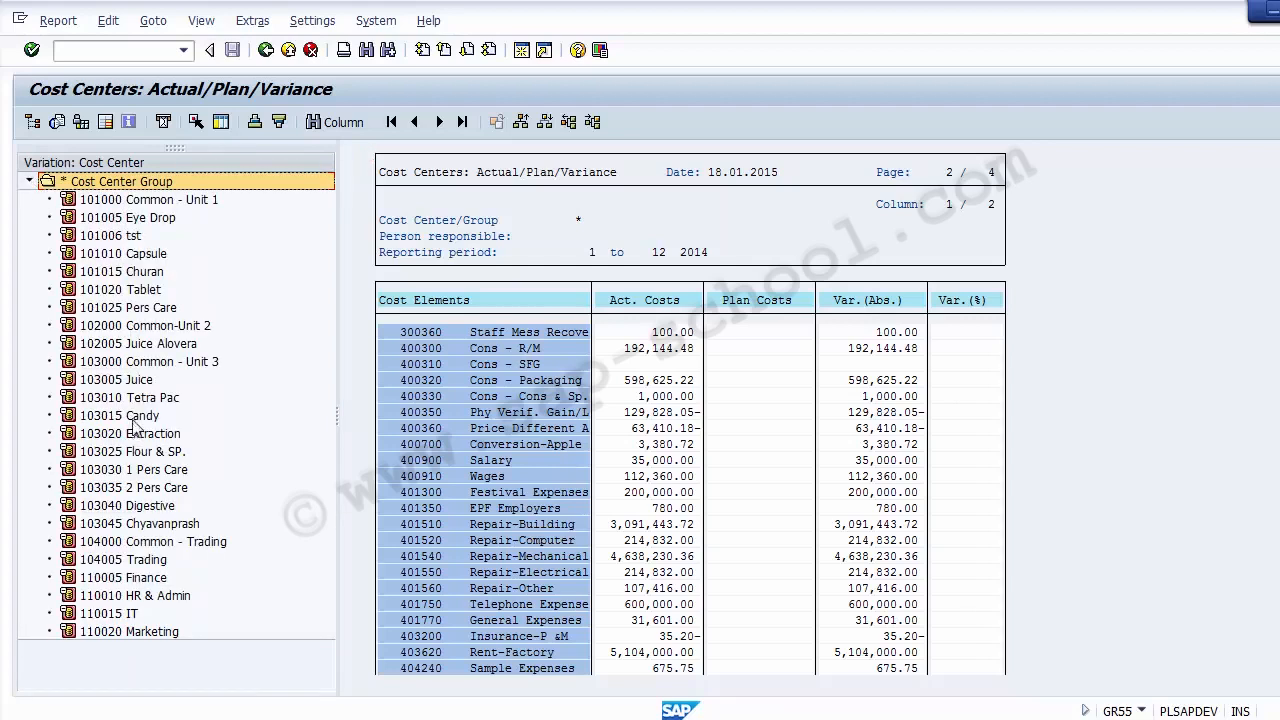
{"action": "left_click", "coordinate": [128, 202]}
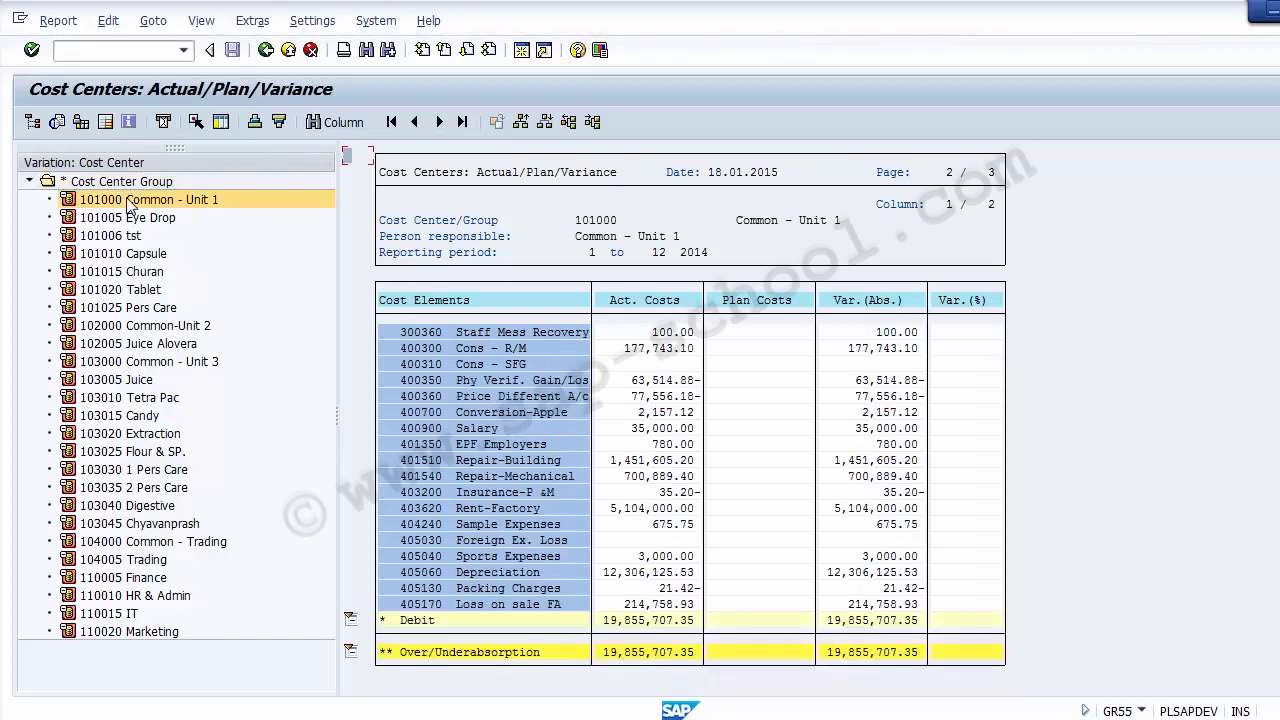
{"action": "left_click", "coordinate": [127, 257]}
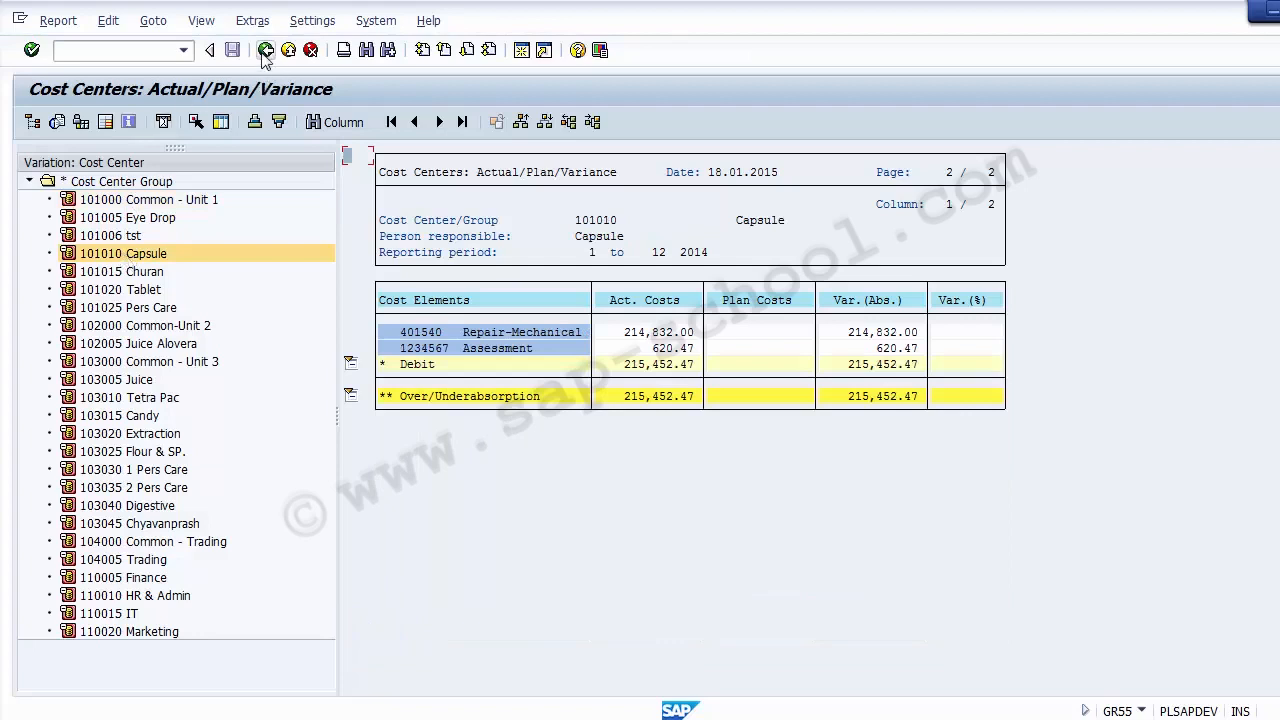
Step: Exit the report to the Execute Report Group initial screen and run report group 1SIP again with the same selection values
{"action": "left_click", "coordinate": [264, 51]}
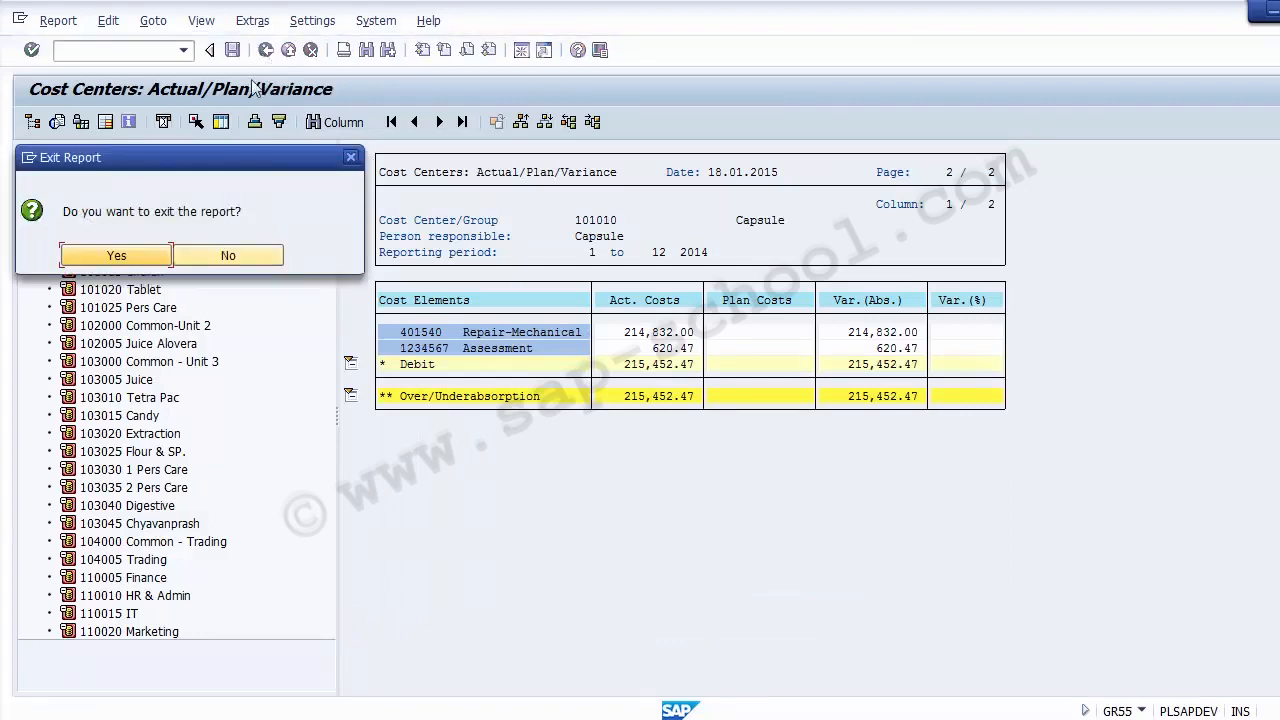
{"action": "left_click", "coordinate": [112, 255]}
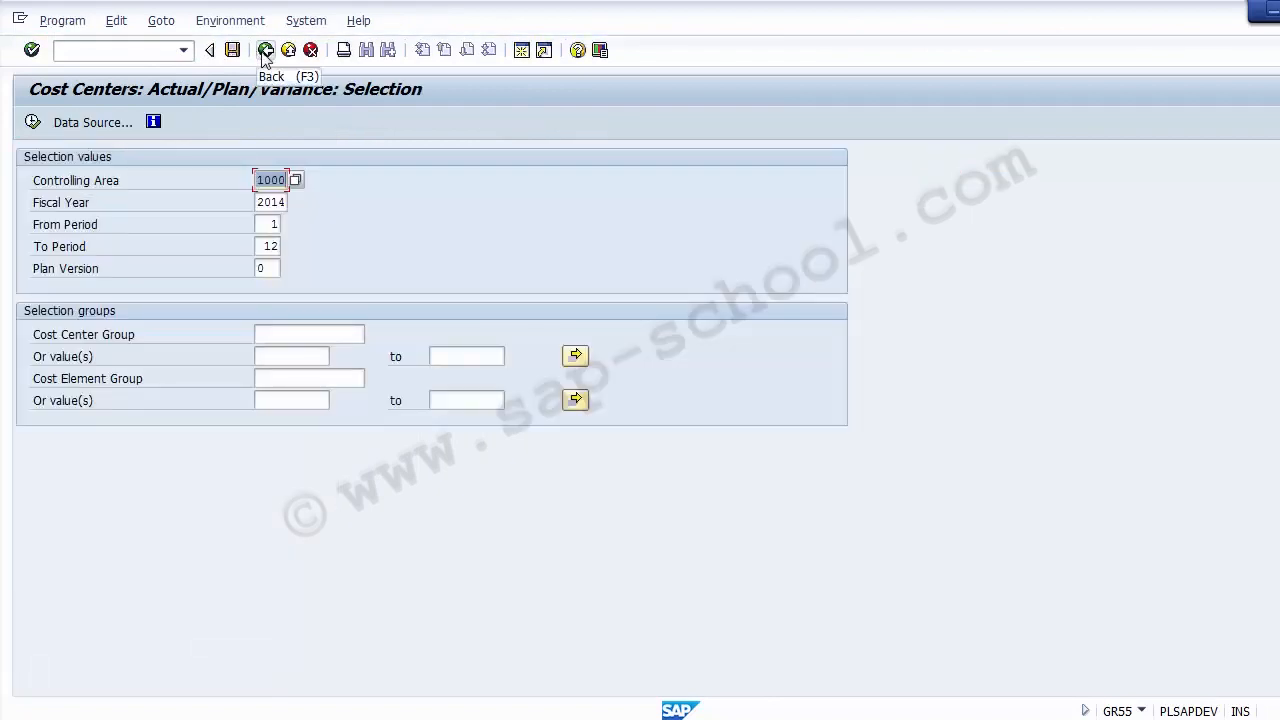
{"action": "left_click", "coordinate": [265, 50]}
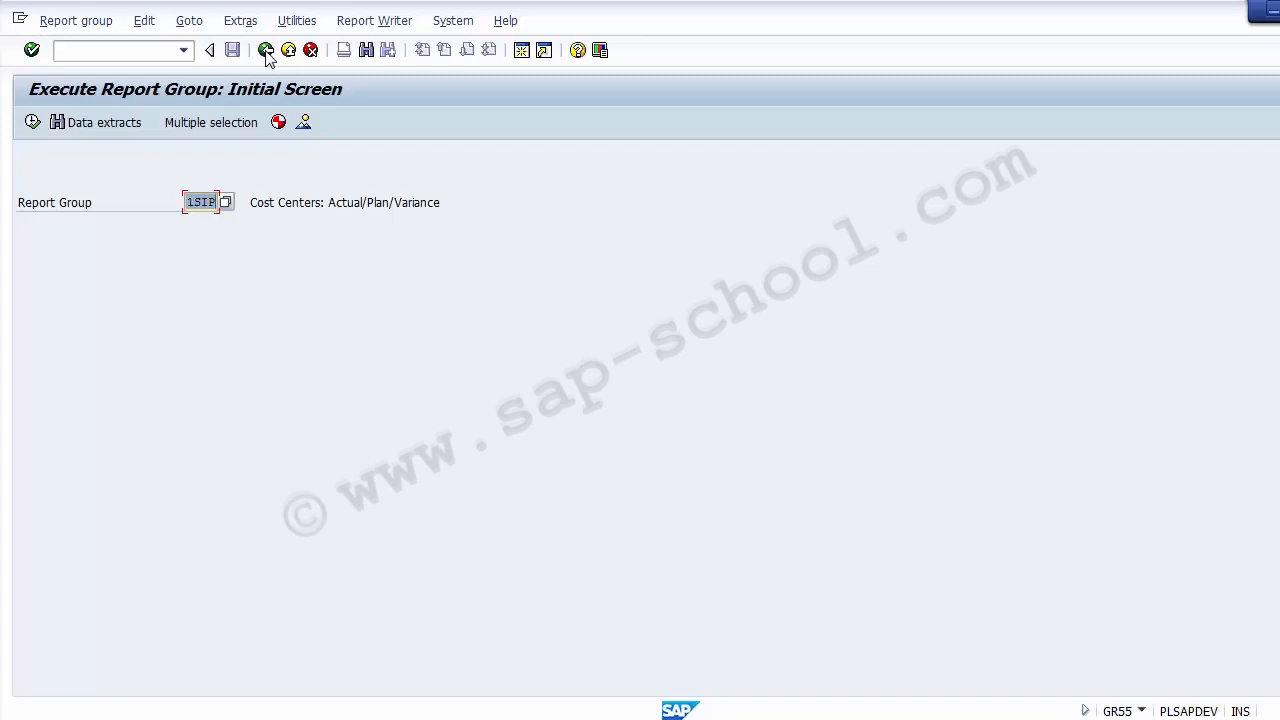
{"action": "left_click", "coordinate": [266, 50]}
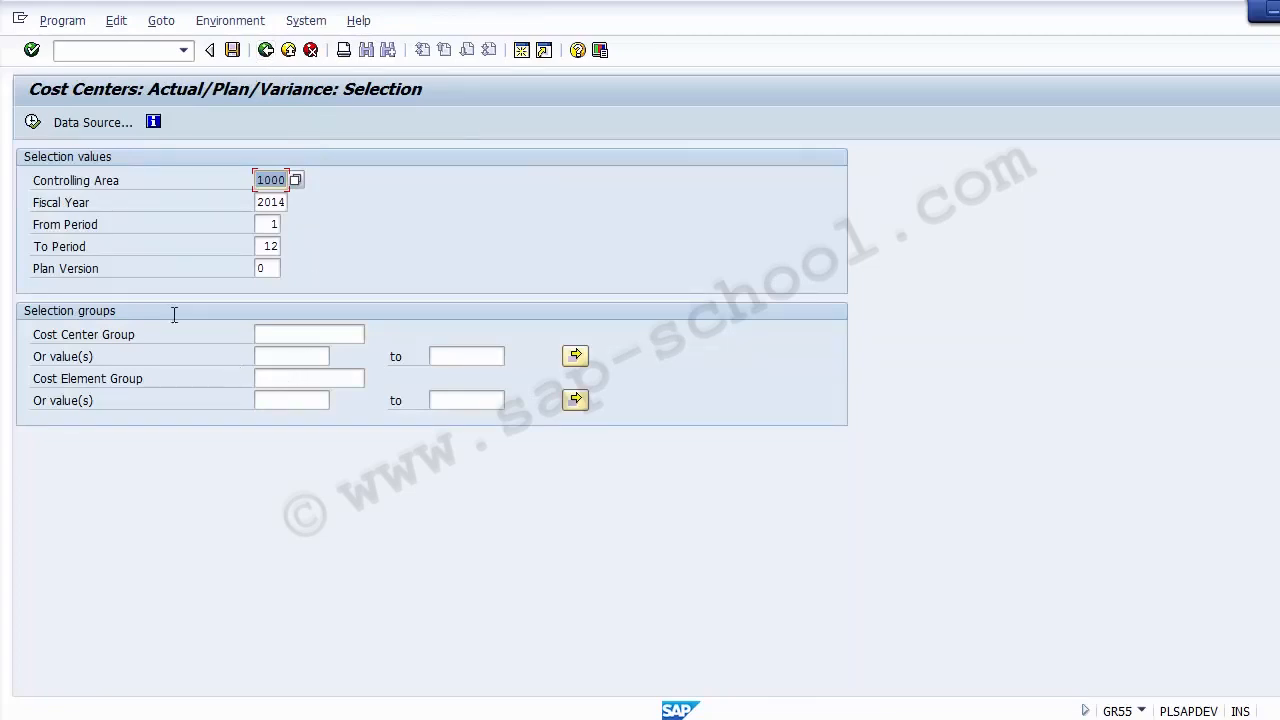
{"action": "left_click", "coordinate": [33, 122]}
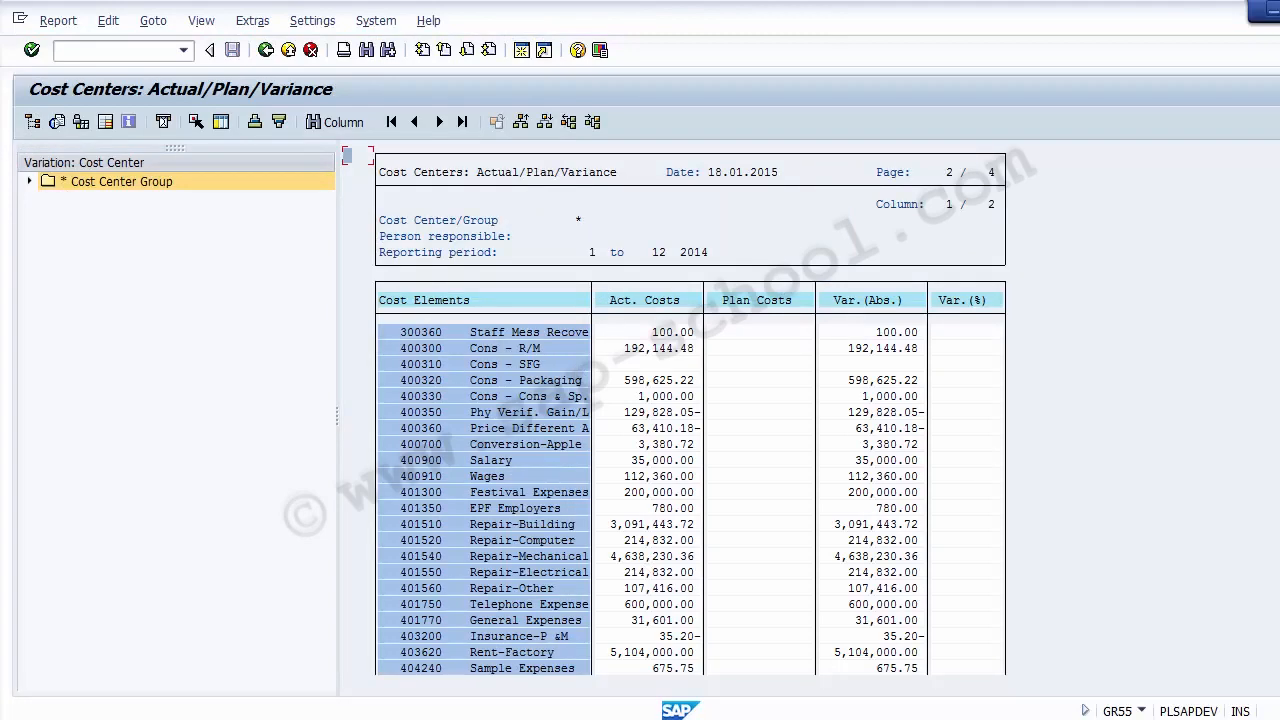
Step: Switch to the PowerPoint presentation and page through to the Elements of Report Painter slide
{"action": "key", "text": "alt+Tab"}
{"action": "key", "text": "Page_Up"}
{"action": "key", "text": "Page_Up"}
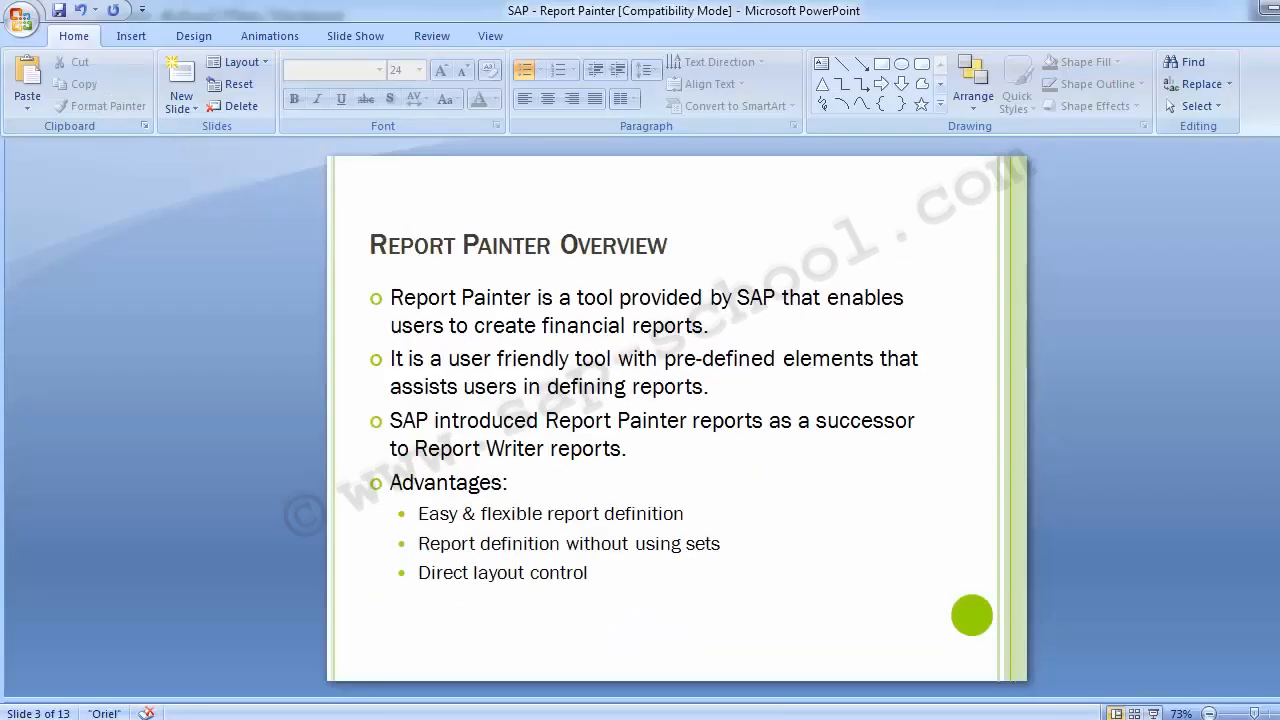
{"action": "key", "text": "Page_Down"}
{"action": "key", "text": "Page_Down"}
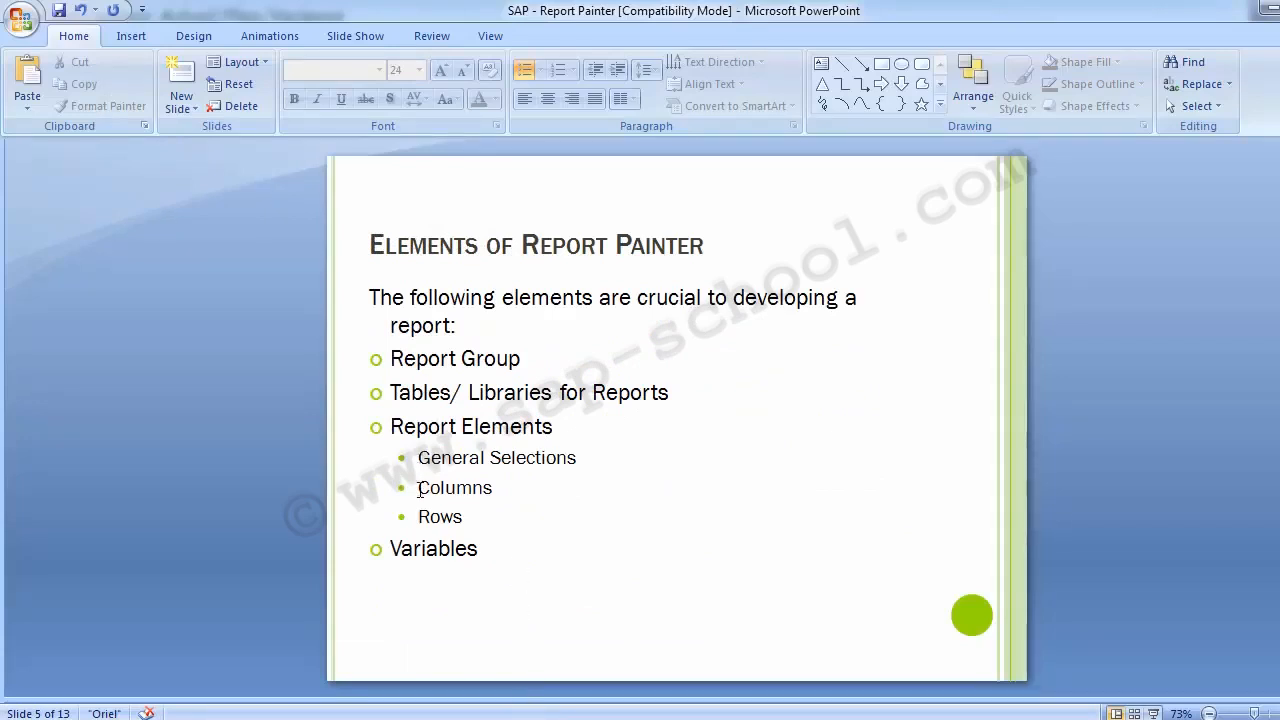
Step: Switch back to SAP, display the header of library 1VK, and review its table, description and component ID
{"action": "key", "text": "alt+Tab"}
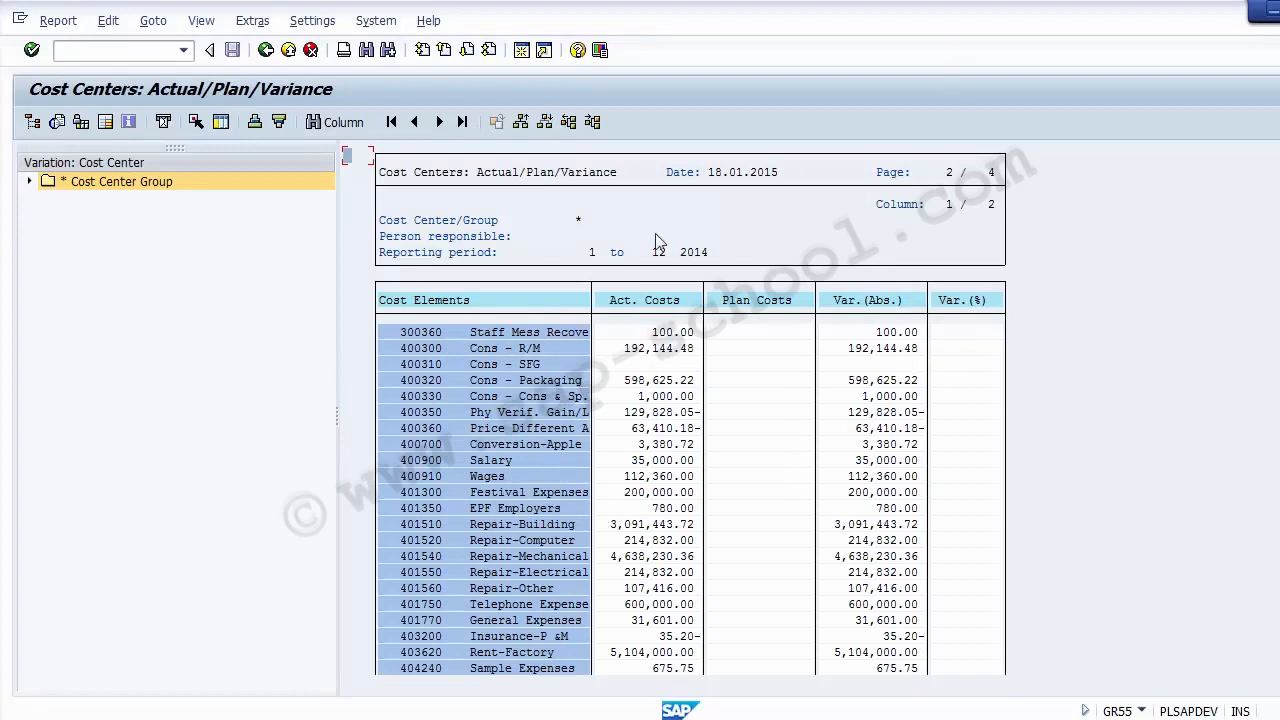
{"action": "left_click", "coordinate": [266, 52]}
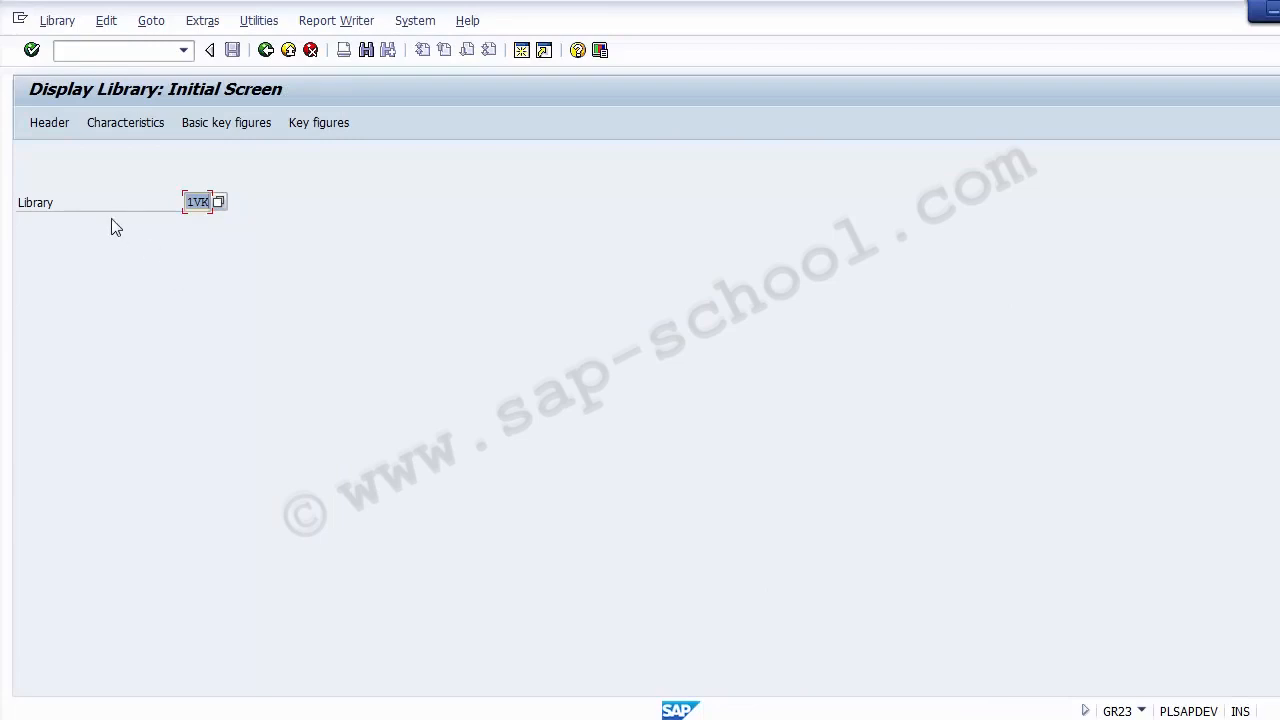
{"action": "key", "text": "Return"}
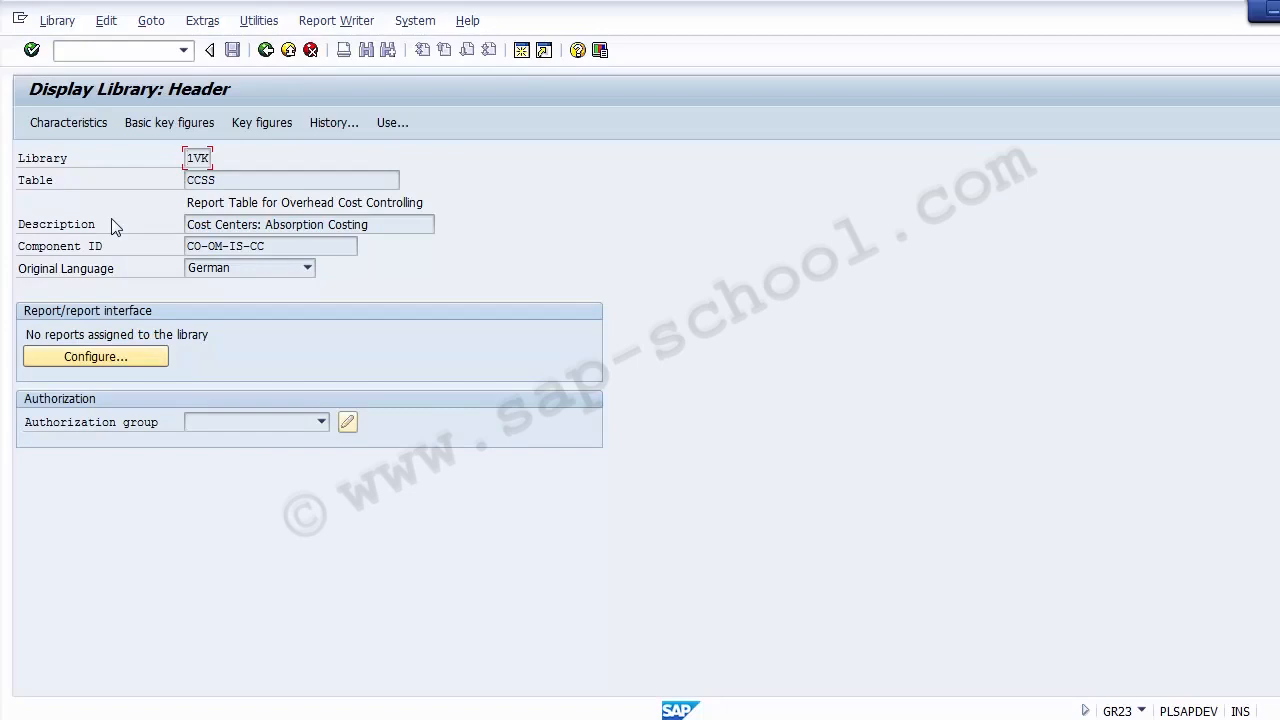
{"action": "mouse_move", "coordinate": [186, 158]}
{"action": "left_mouse_down"}
{"action": "mouse_move", "coordinate": [210, 158]}
{"action": "mouse_move", "coordinate": [226, 180]}
{"action": "mouse_move", "coordinate": [174, 180]}
{"action": "left_mouse_up"}
{"action": "left_click", "coordinate": [363, 224]}
{"action": "left_click_drag", "start_coordinate": [363, 224], "coordinate": [186, 224]}
{"action": "left_click_drag", "start_coordinate": [290, 245], "coordinate": [165, 252]}
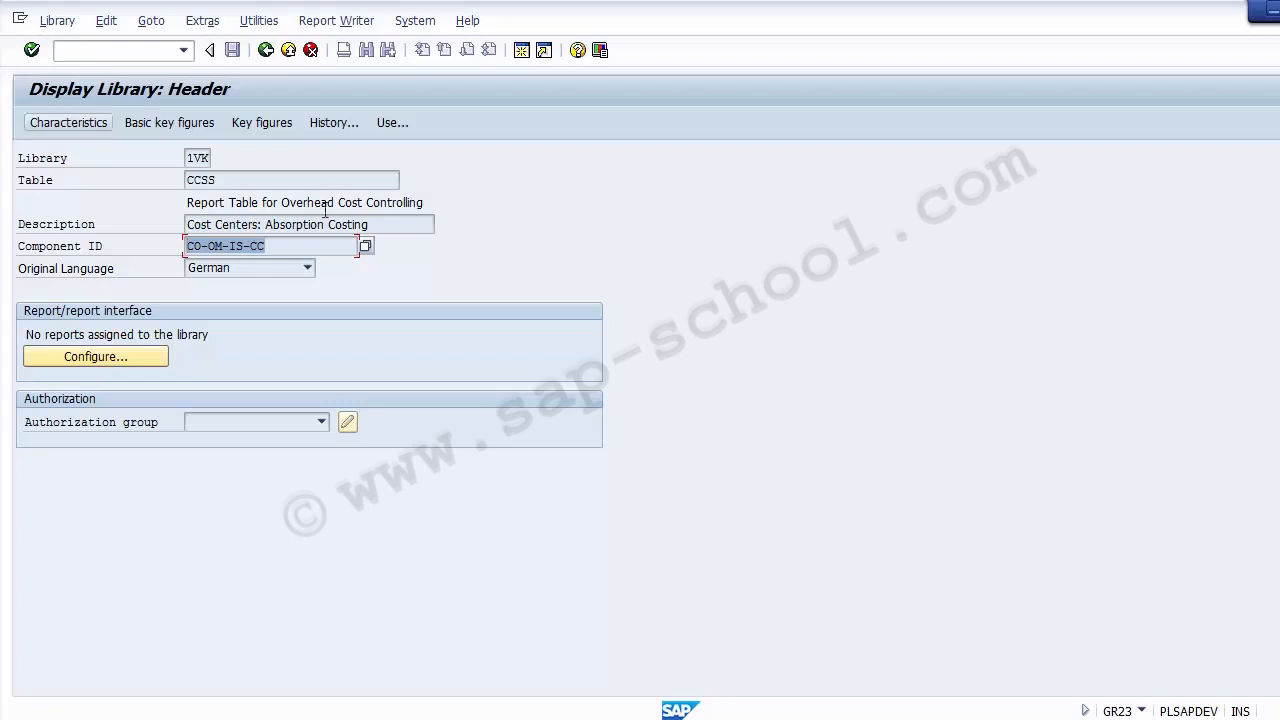
Step: Display the characteristics of library 1VK and review Controlling Area, Fiscal Year and Period
{"action": "left_click", "coordinate": [68, 123]}
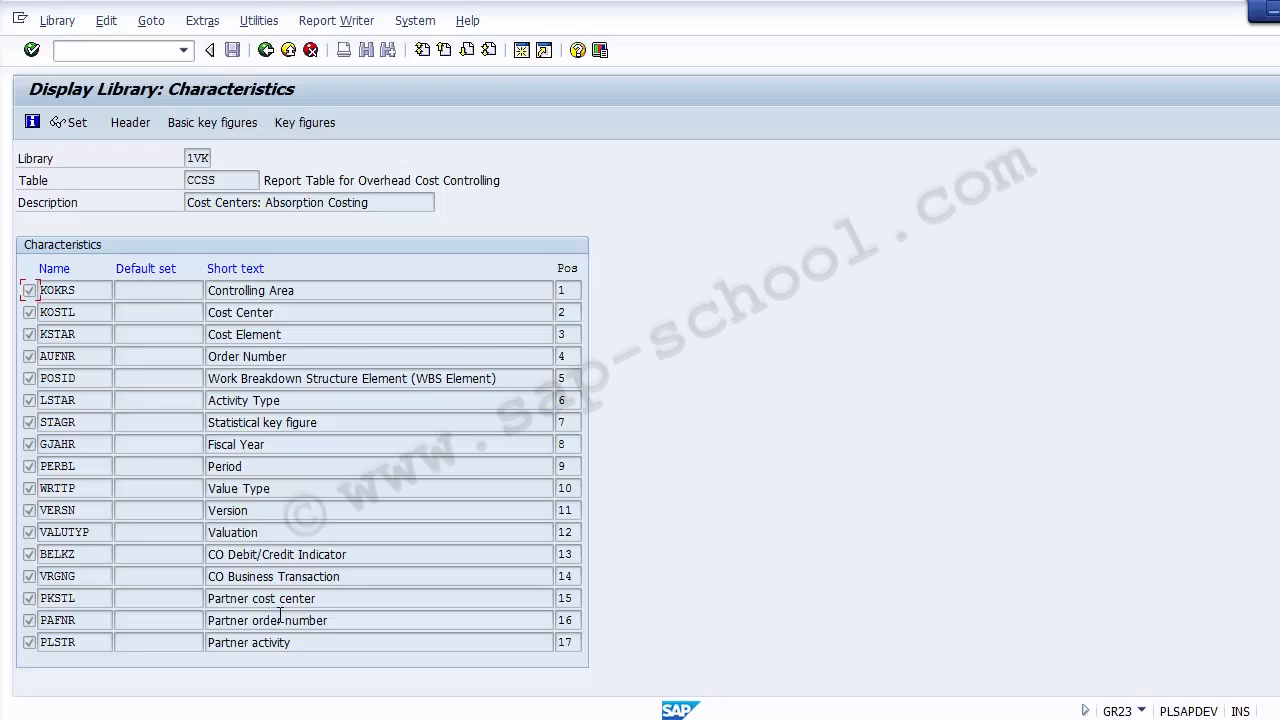
{"action": "left_click", "coordinate": [308, 290]}
{"action": "left_click_drag", "start_coordinate": [308, 290], "coordinate": [184, 296]}
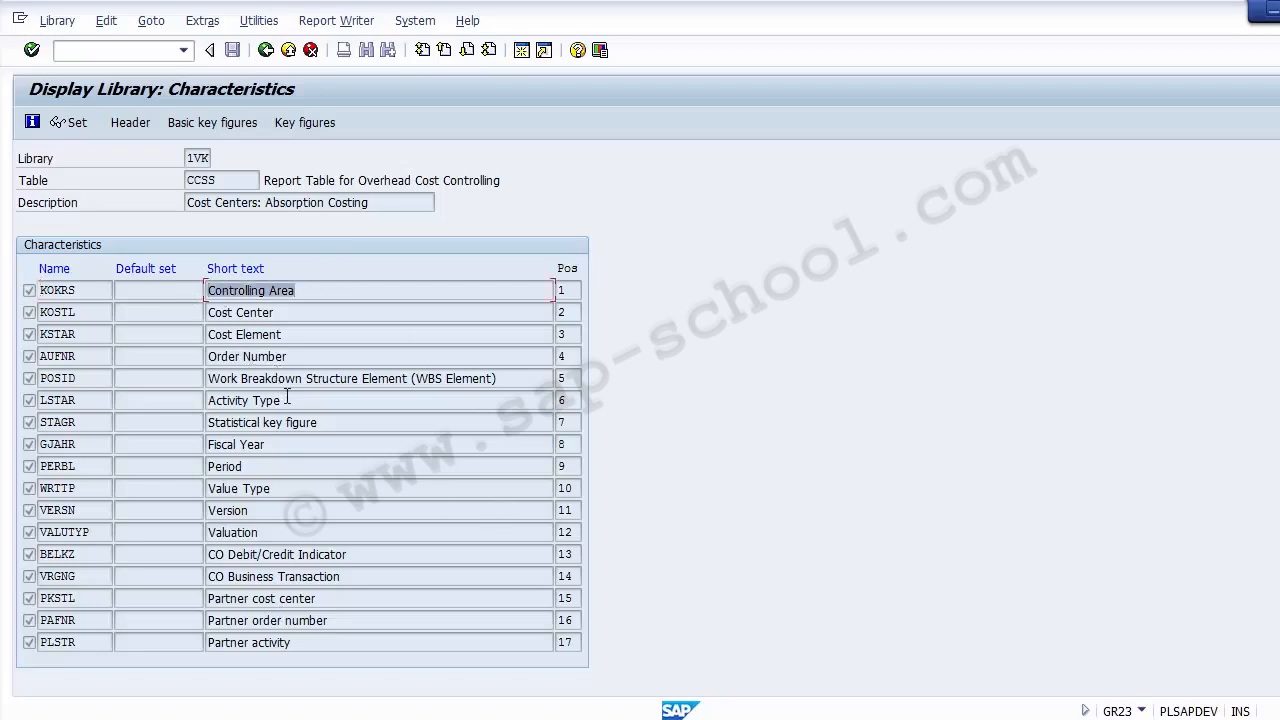
{"action": "left_click_drag", "start_coordinate": [279, 441], "coordinate": [208, 444]}
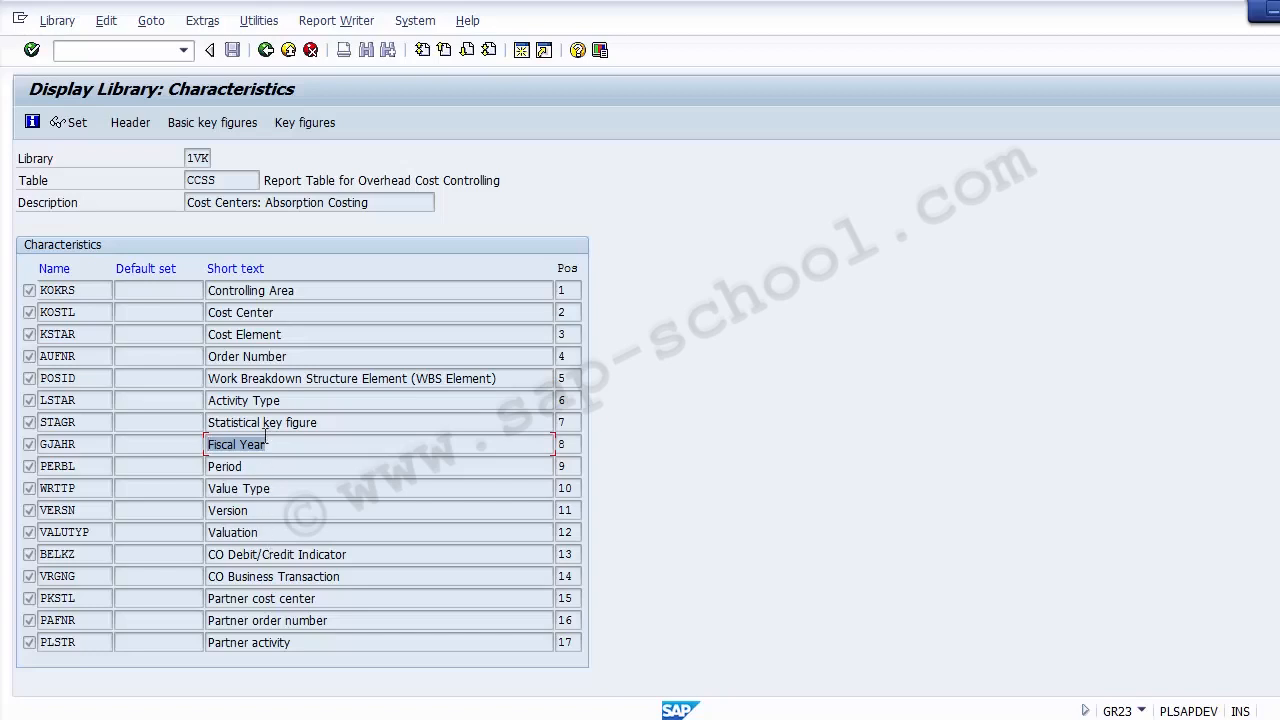
{"action": "left_click", "coordinate": [295, 464]}
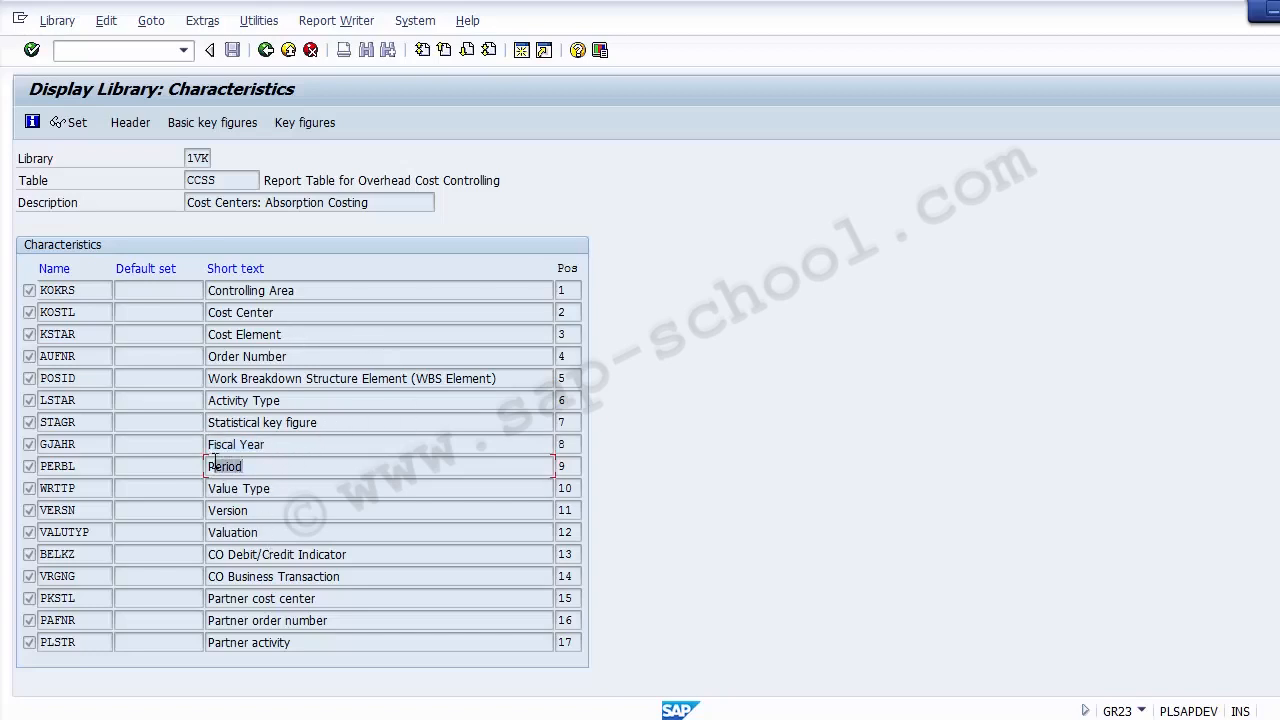
Step: Examine the Cost Center, Activity Type, Statistical key figure, Value Type, Version and CO Debit/Credit Indicator characteristics
{"action": "left_click_drag", "start_coordinate": [272, 312], "coordinate": [190, 335]}
{"action": "left_click_drag", "start_coordinate": [299, 408], "coordinate": [213, 405]}
{"action": "left_click", "coordinate": [301, 424]}
{"action": "left_click_drag", "start_coordinate": [318, 423], "coordinate": [213, 422]}
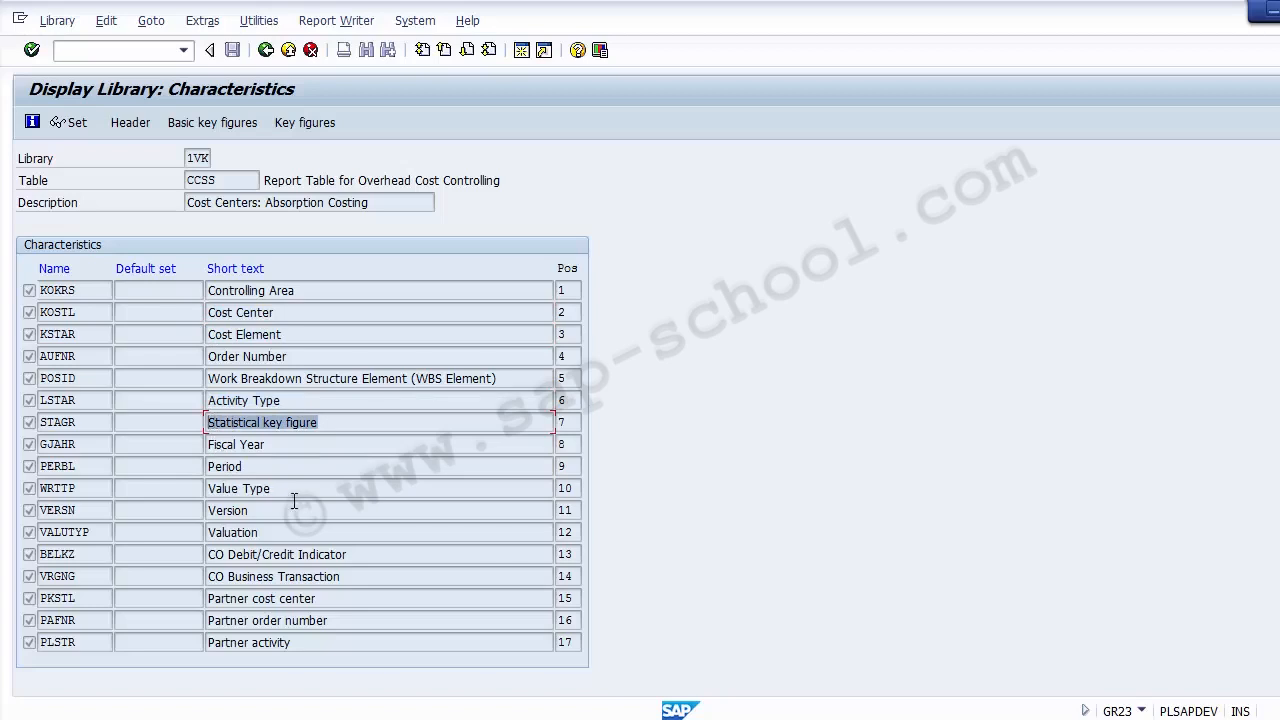
{"action": "left_click_drag", "start_coordinate": [293, 488], "coordinate": [213, 488]}
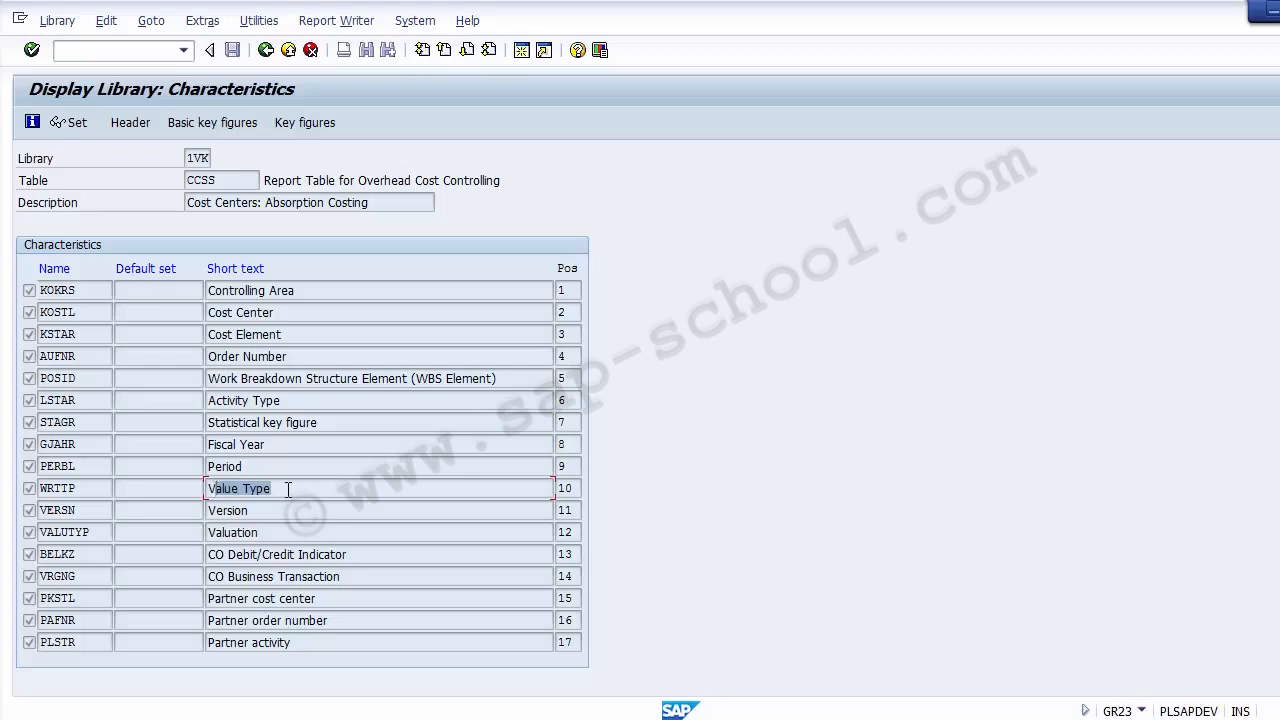
{"action": "left_click_drag", "start_coordinate": [288, 488], "coordinate": [195, 487]}
{"action": "left_click_drag", "start_coordinate": [248, 510], "coordinate": [194, 512]}
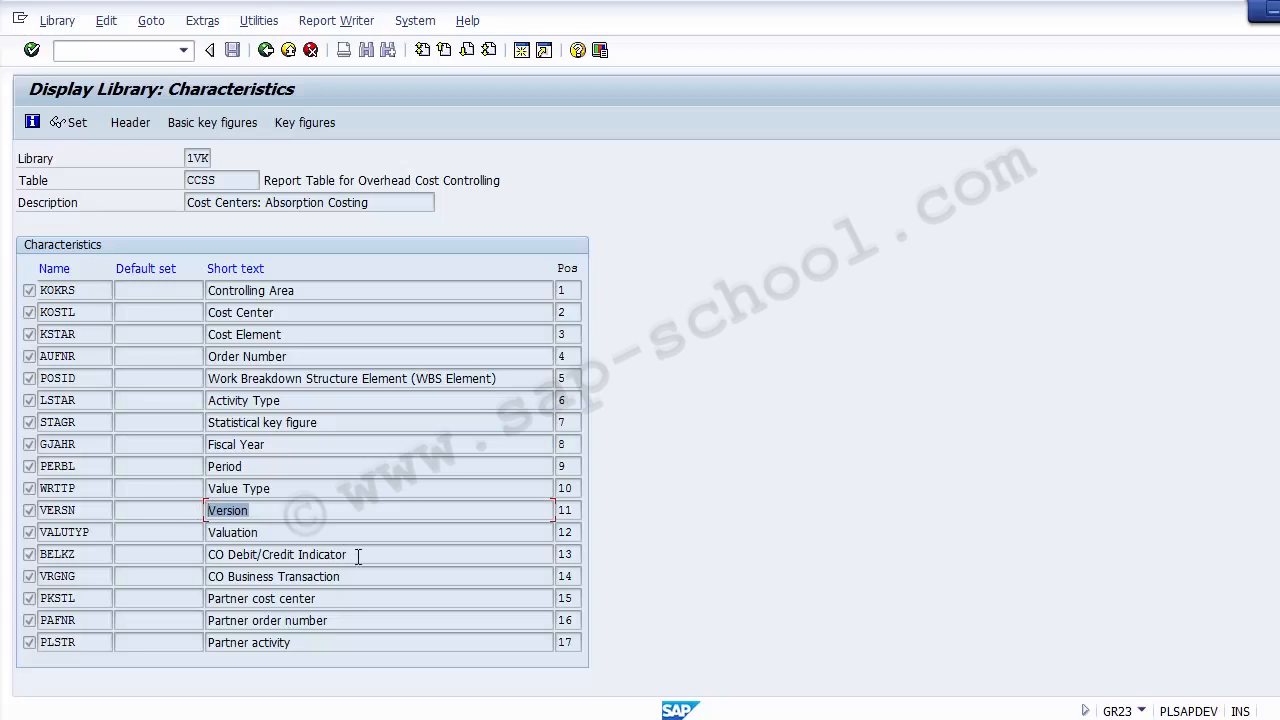
{"action": "left_click_drag", "start_coordinate": [358, 556], "coordinate": [189, 561]}
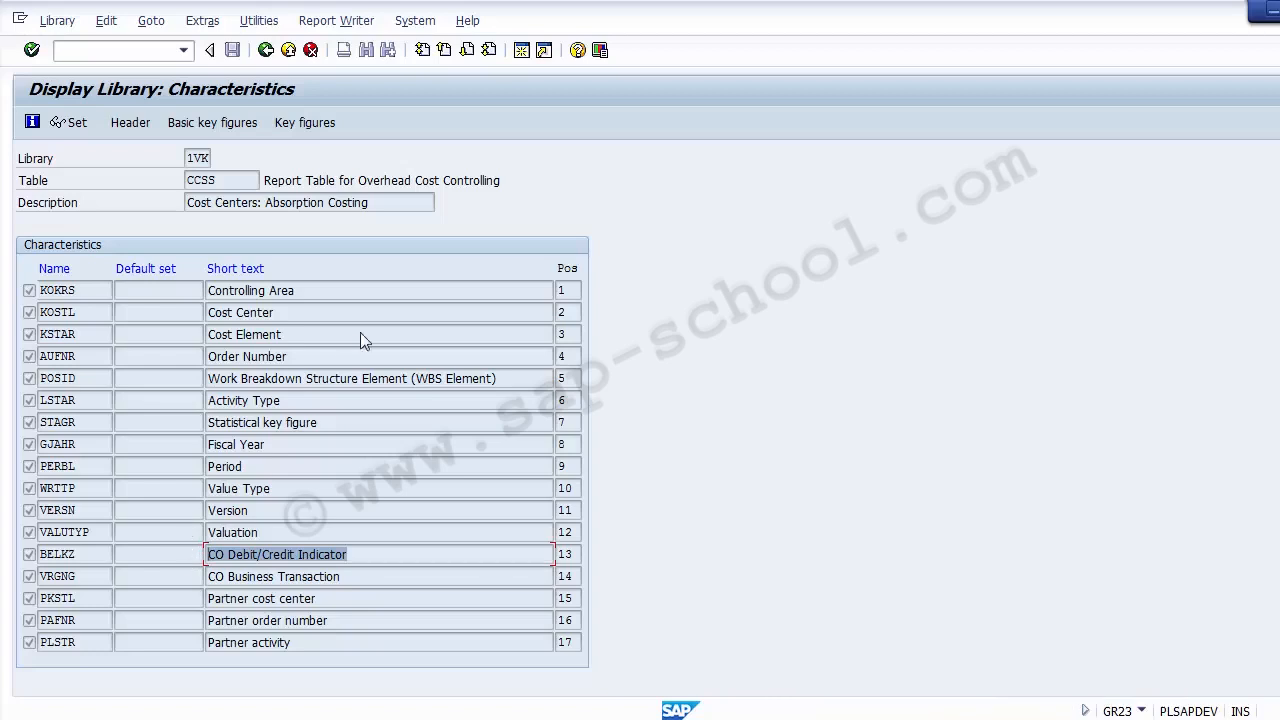
Step: Display the key figures of library 1VK and review the total actual and plan costs, actual and planned quantity, and actual activity
{"action": "left_click", "coordinate": [291, 123]}
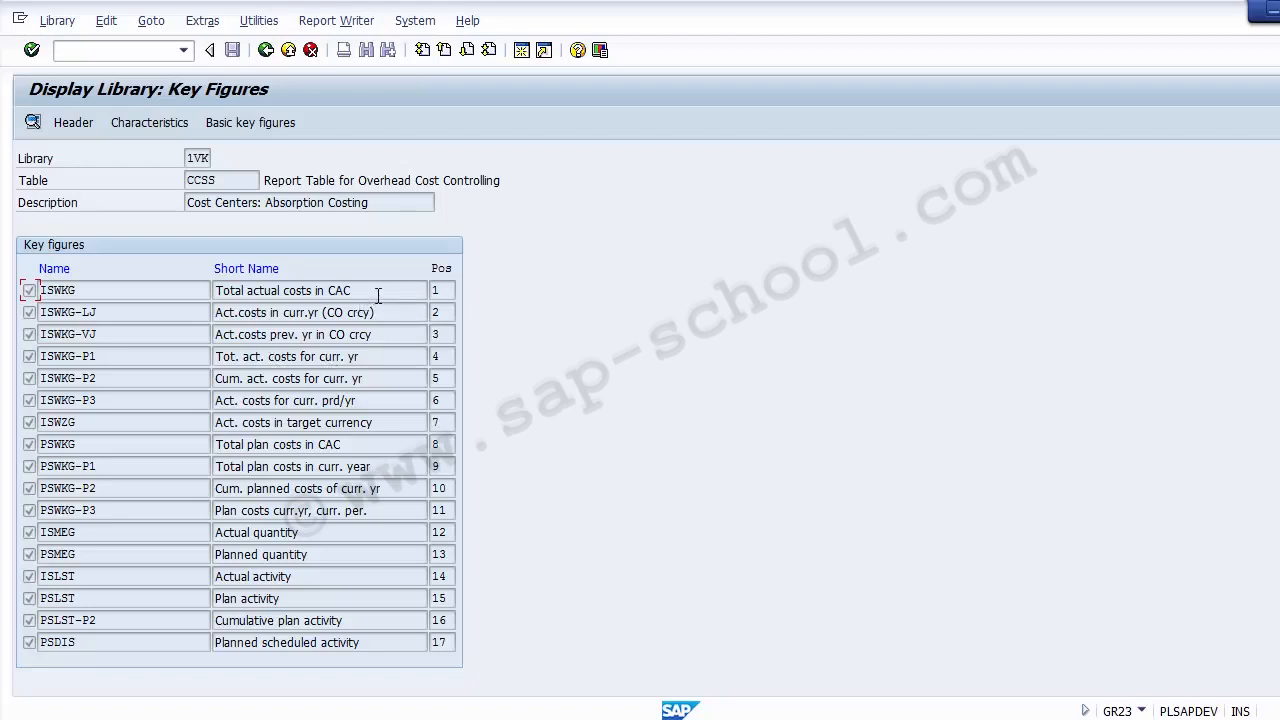
{"action": "left_click_drag", "start_coordinate": [375, 291], "coordinate": [214, 293]}
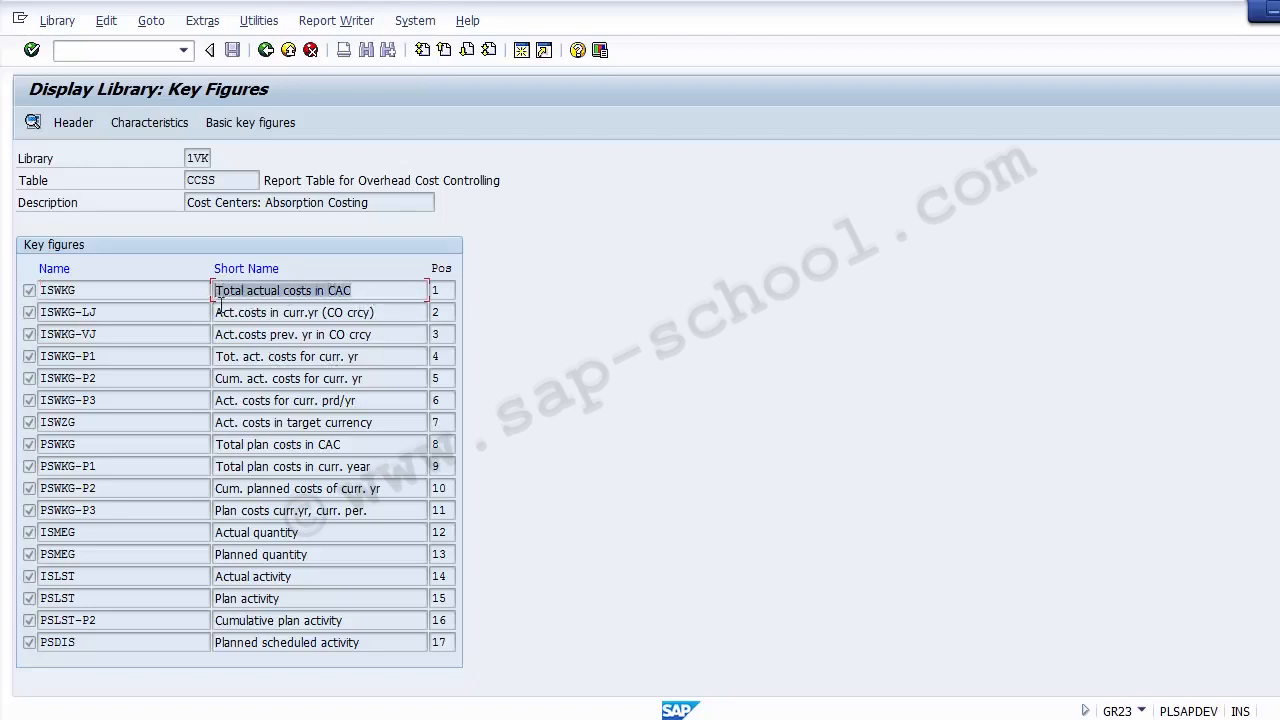
{"action": "left_click", "coordinate": [347, 290]}
{"action": "left_click_drag", "start_coordinate": [347, 290], "coordinate": [188, 284]}
{"action": "left_click_drag", "start_coordinate": [384, 444], "coordinate": [191, 446]}
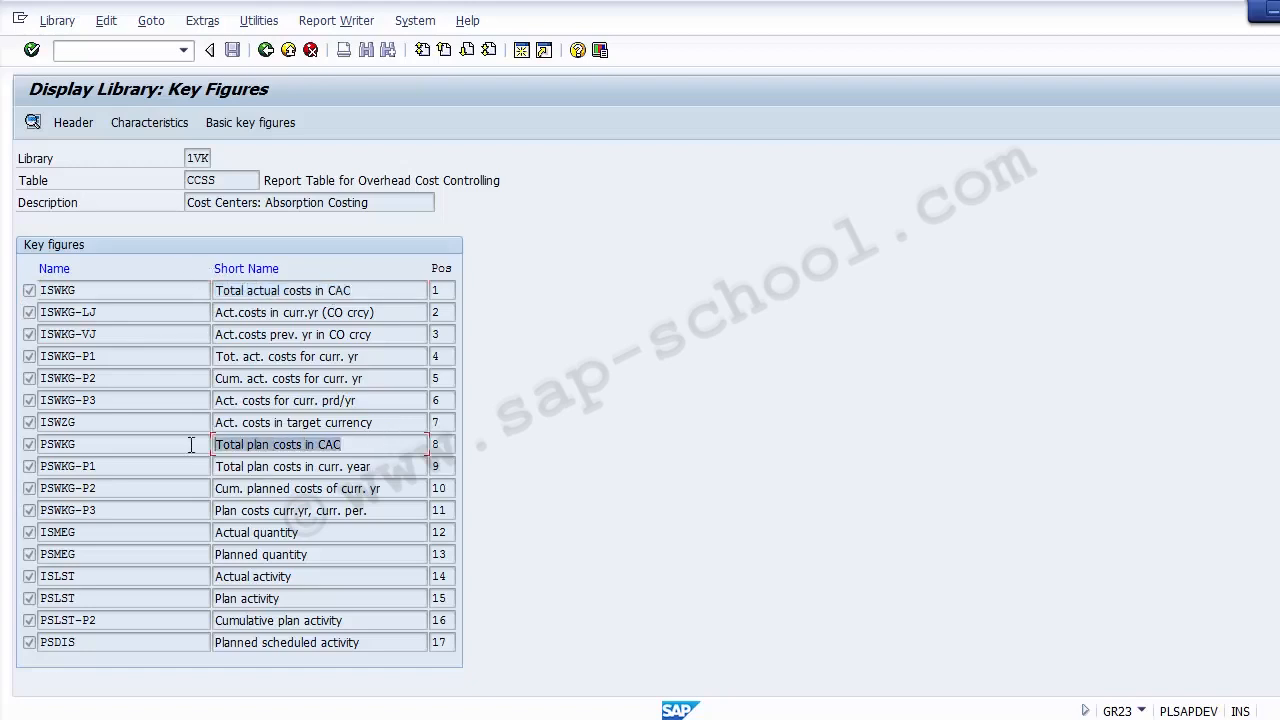
{"action": "left_click", "coordinate": [292, 534]}
{"action": "left_click_drag", "start_coordinate": [292, 534], "coordinate": [200, 530]}
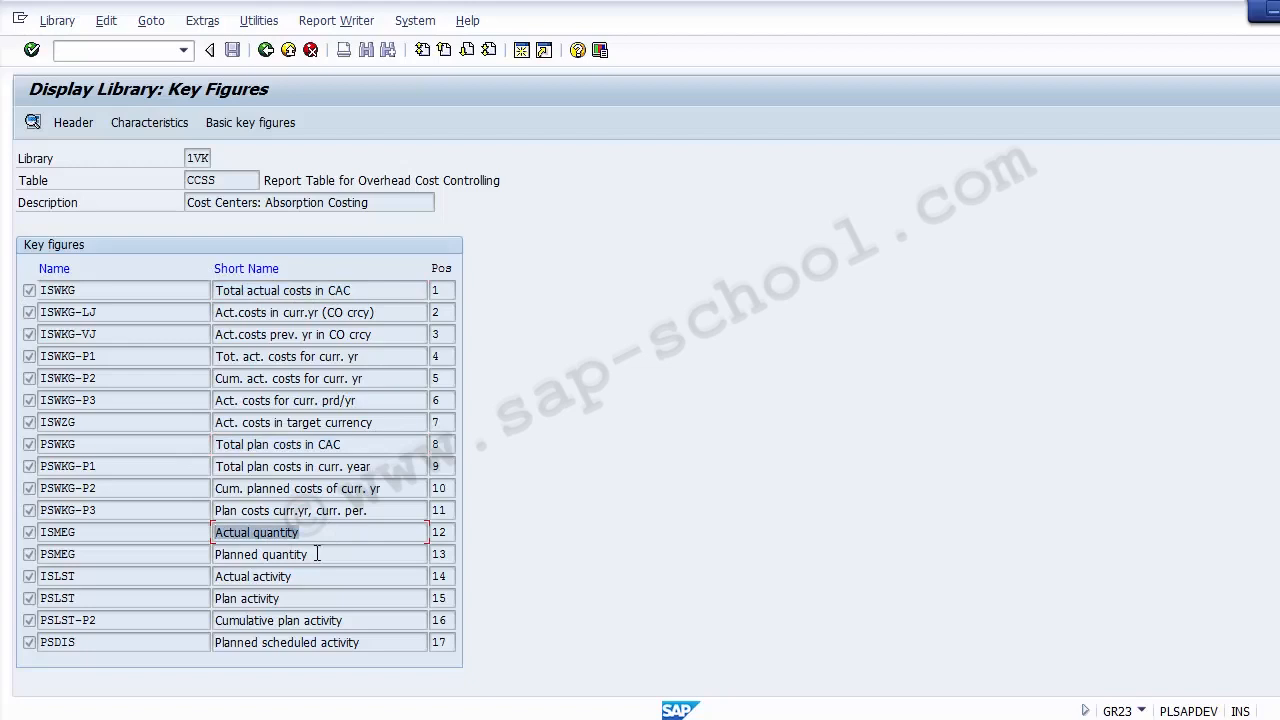
{"action": "left_click_drag", "start_coordinate": [317, 552], "coordinate": [206, 552]}
{"action": "left_click", "coordinate": [300, 578]}
{"action": "left_click_drag", "start_coordinate": [300, 578], "coordinate": [194, 580]}
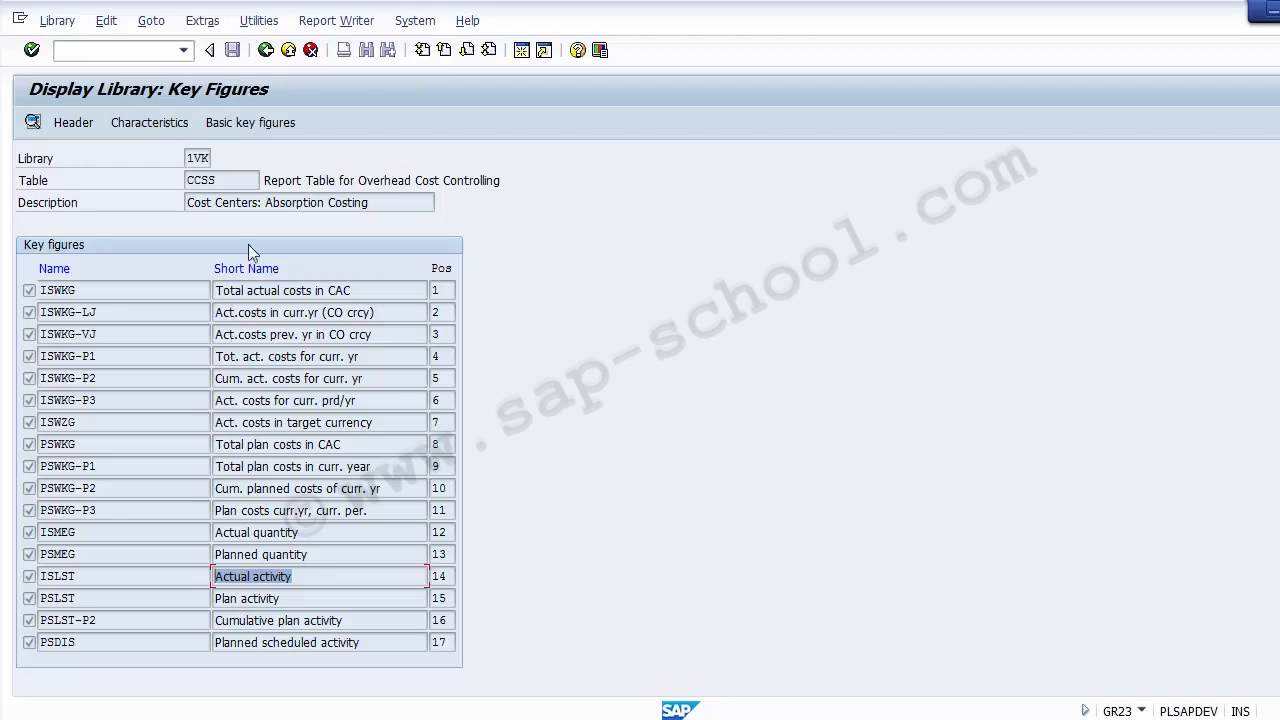
Step: Display the library's basic key figures and review Costs, Costs in CO area currency, Activity quantity, Statistical quantity and Total costs in target currency
{"action": "left_click", "coordinate": [252, 124]}
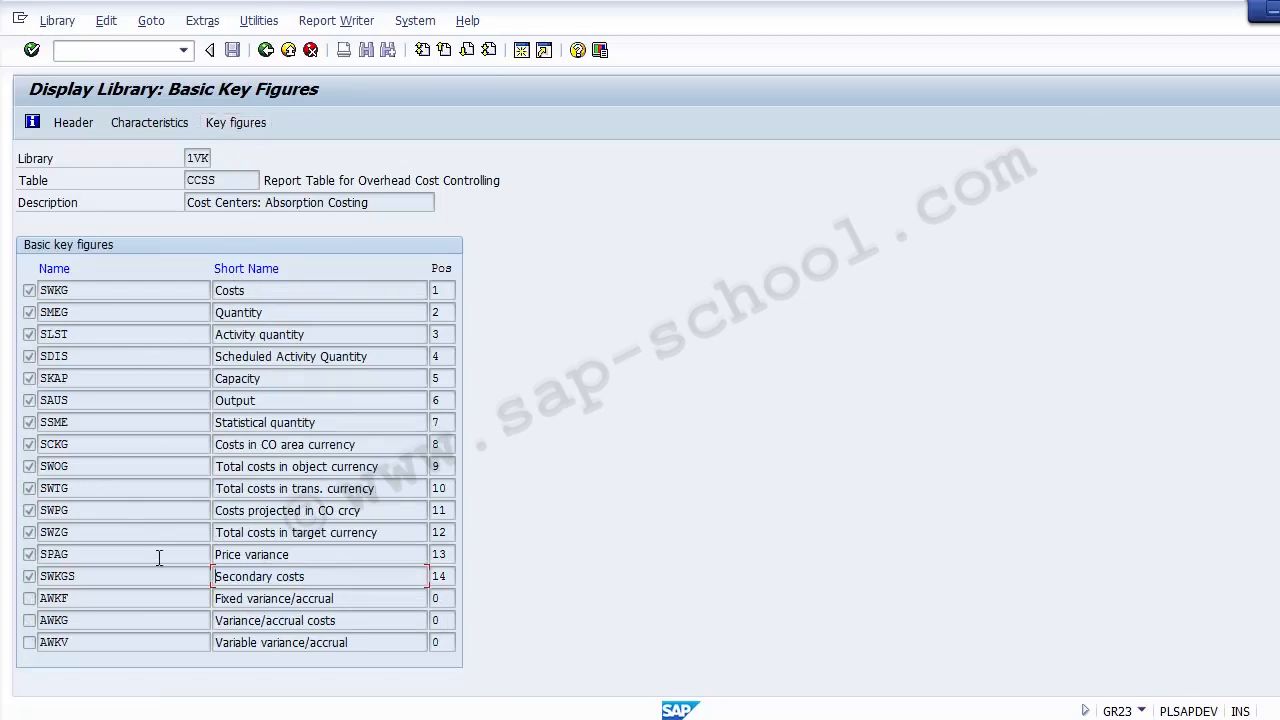
{"action": "left_click_drag", "start_coordinate": [260, 294], "coordinate": [213, 292]}
{"action": "left_click", "coordinate": [93, 290]}
{"action": "left_click_drag", "start_coordinate": [93, 290], "coordinate": [37, 287]}
{"action": "left_click", "coordinate": [372, 446]}
{"action": "left_click_drag", "start_coordinate": [372, 450], "coordinate": [226, 456]}
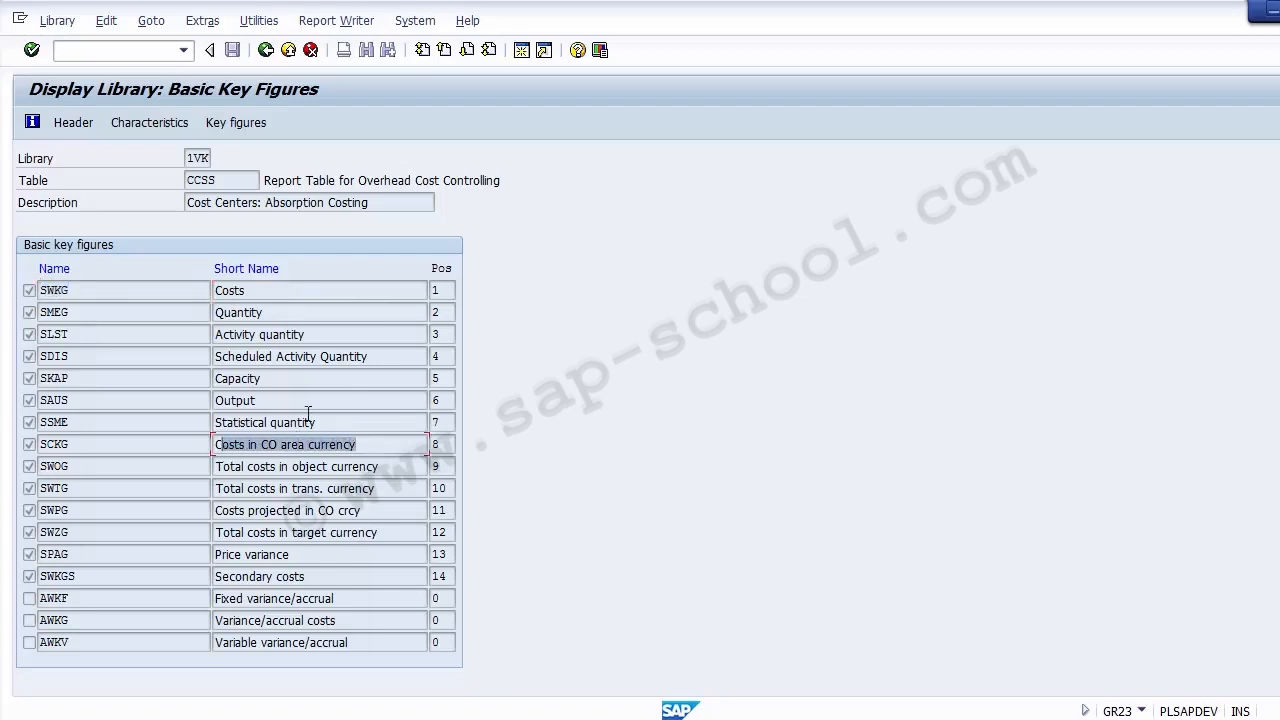
{"action": "left_click_drag", "start_coordinate": [308, 334], "coordinate": [209, 334]}
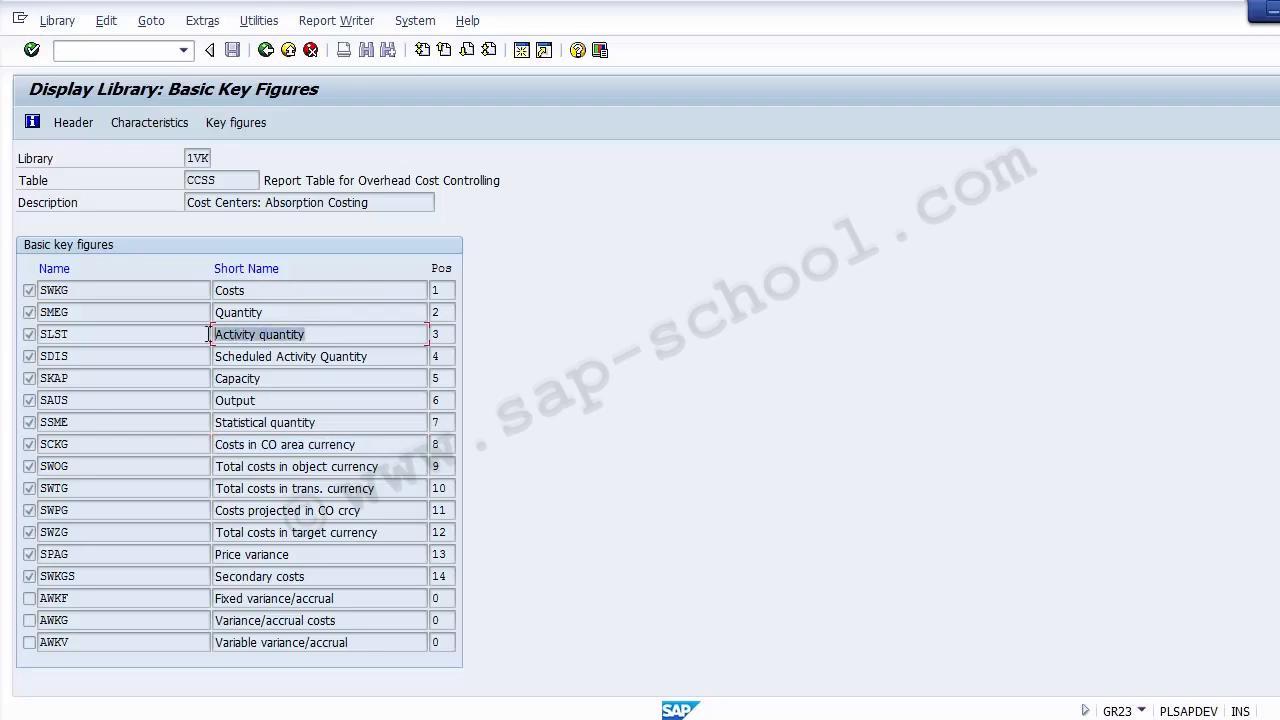
{"action": "left_click_drag", "start_coordinate": [322, 421], "coordinate": [165, 406]}
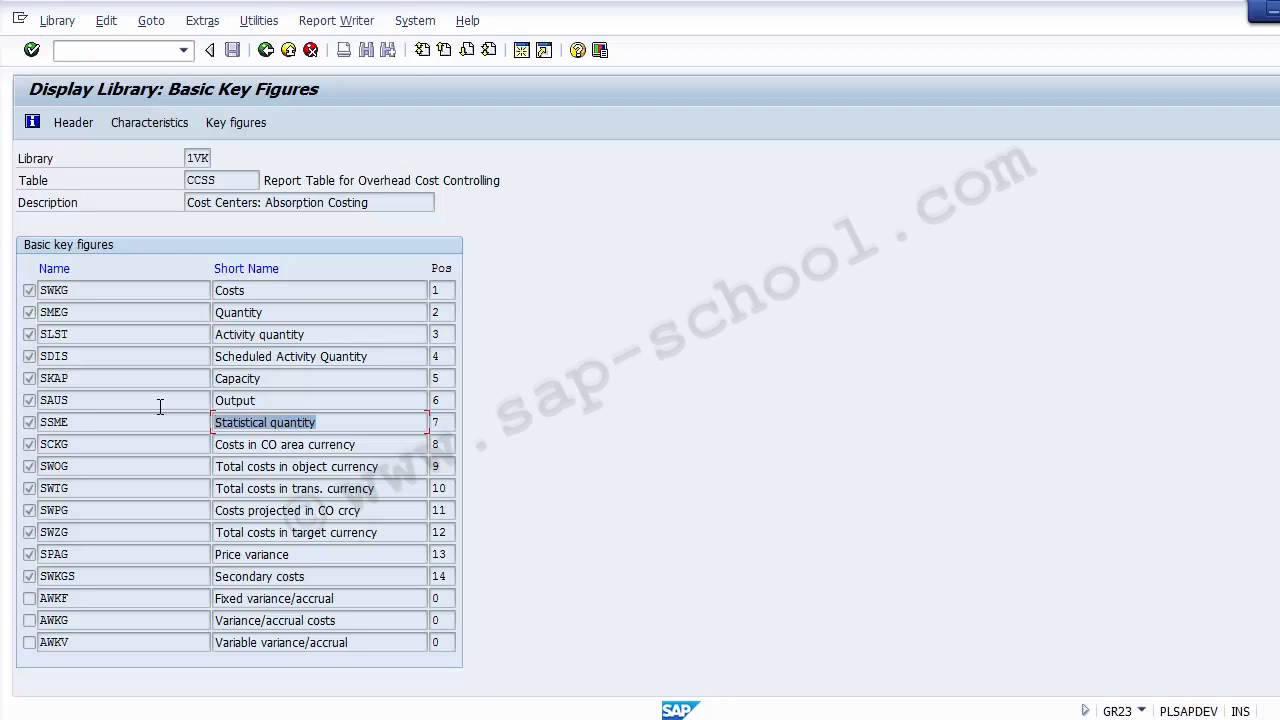
{"action": "left_click_drag", "start_coordinate": [380, 532], "coordinate": [196, 527]}
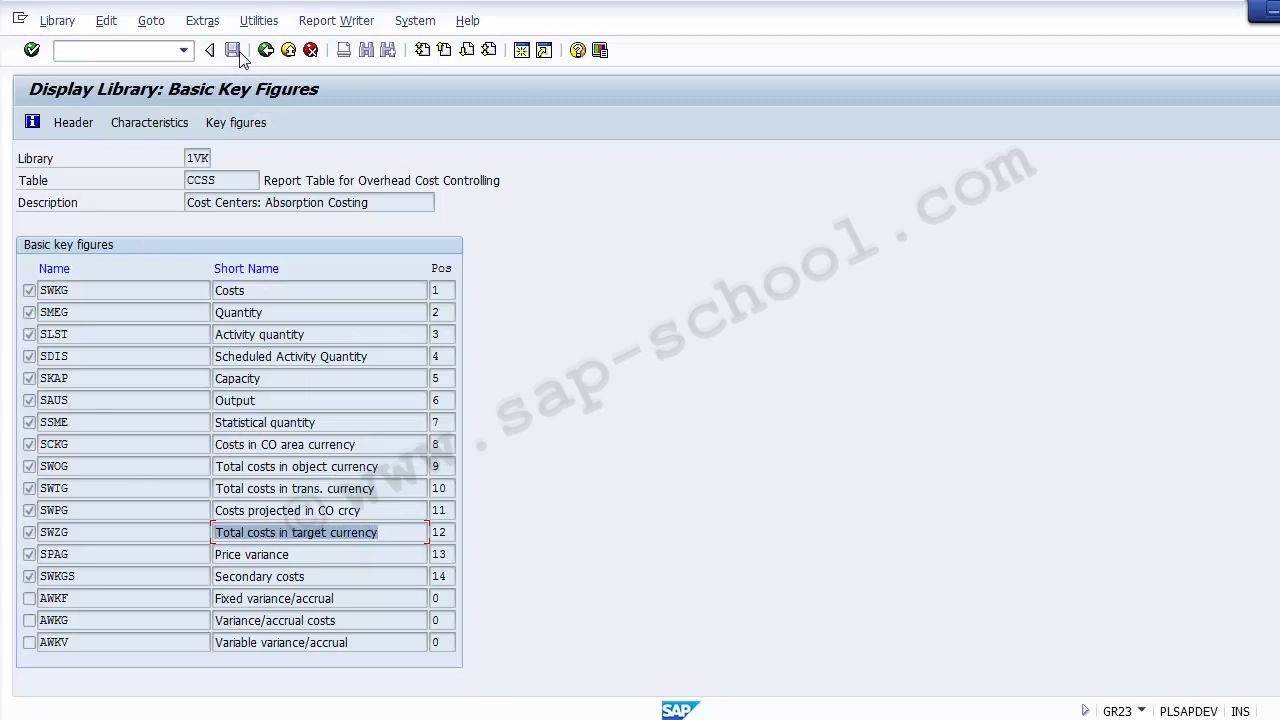
Step: From the library header, view the reports that use library 1VK, and return to the Display Library initial screen
{"action": "left_click", "coordinate": [73, 125]}
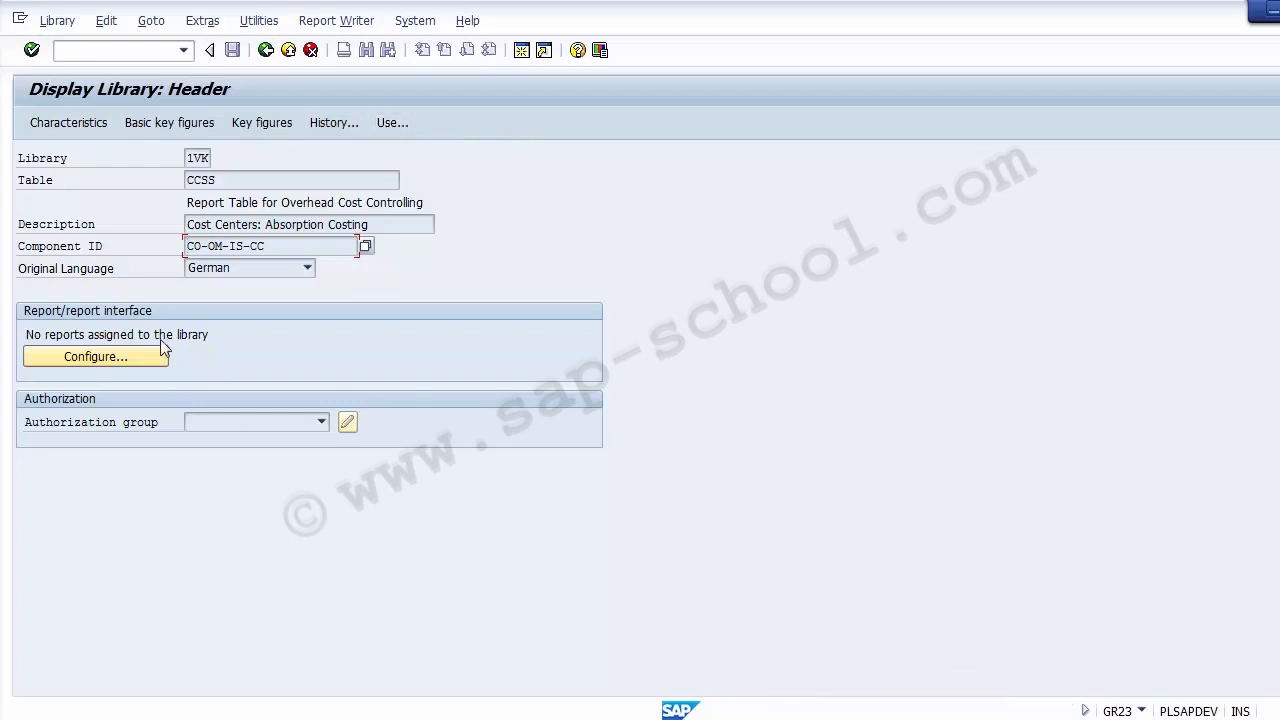
{"action": "left_click", "coordinate": [384, 128]}
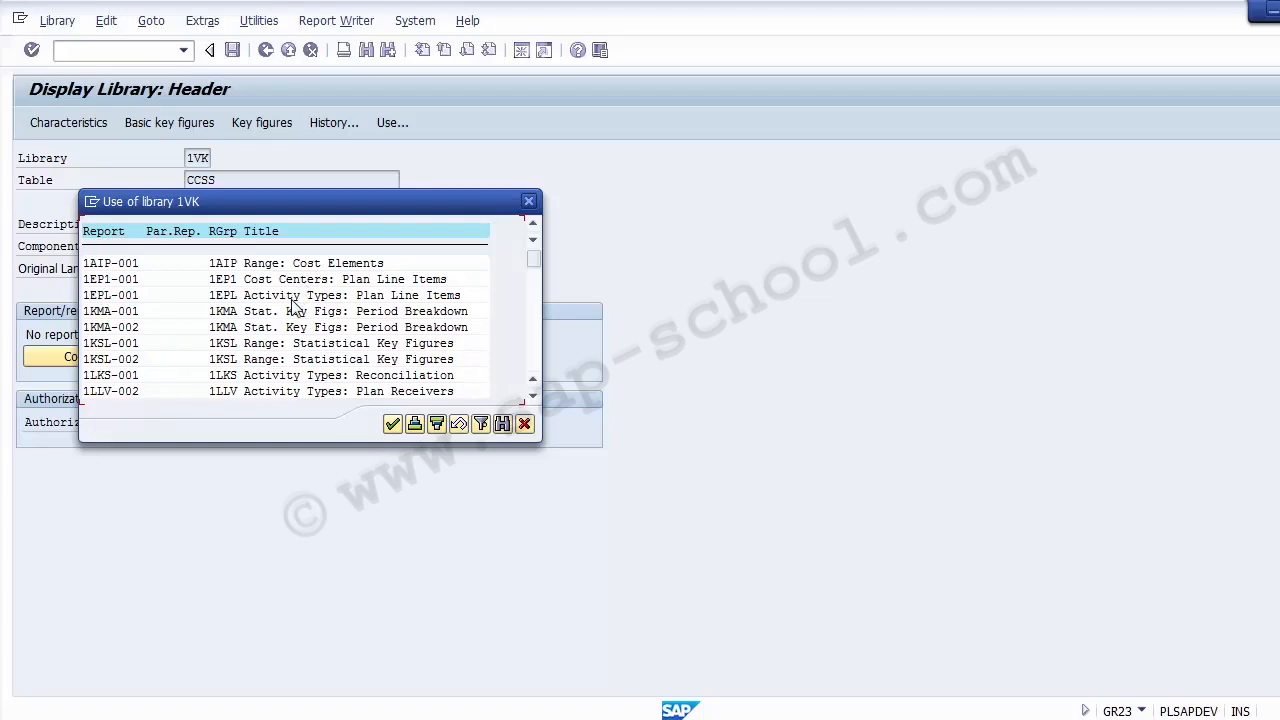
{"action": "left_click", "coordinate": [523, 431]}
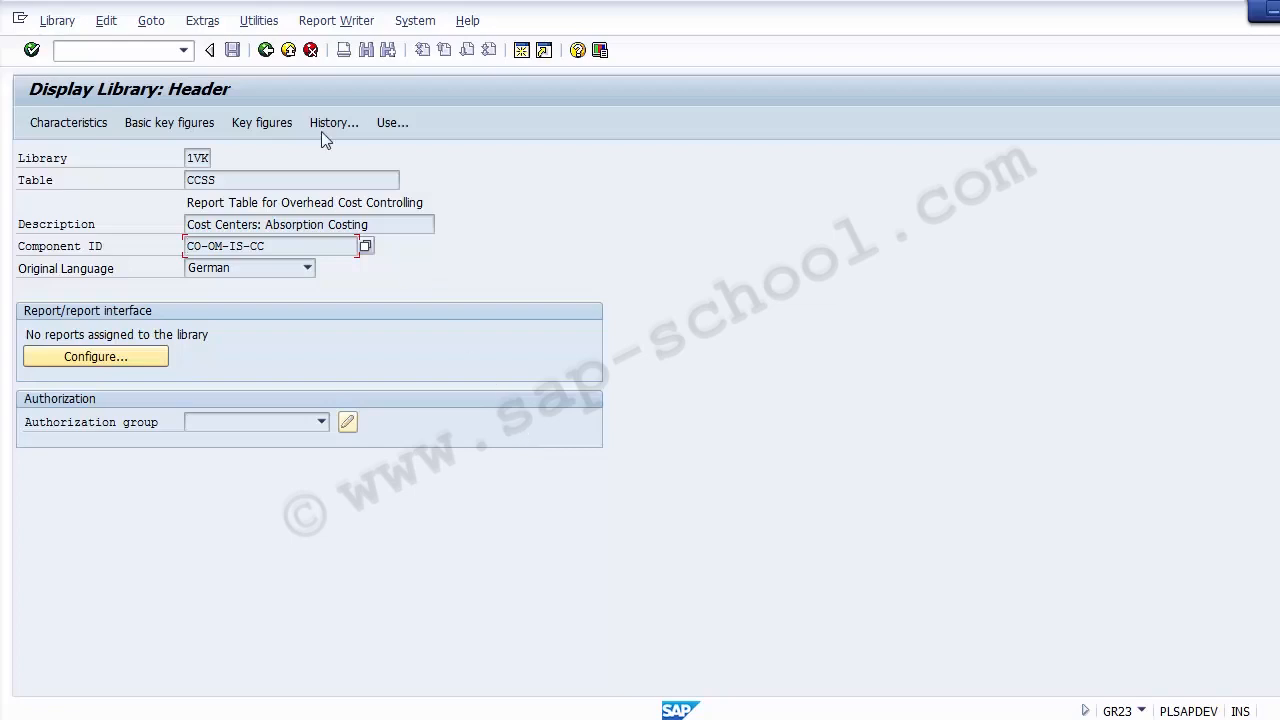
{"action": "left_click", "coordinate": [266, 50]}
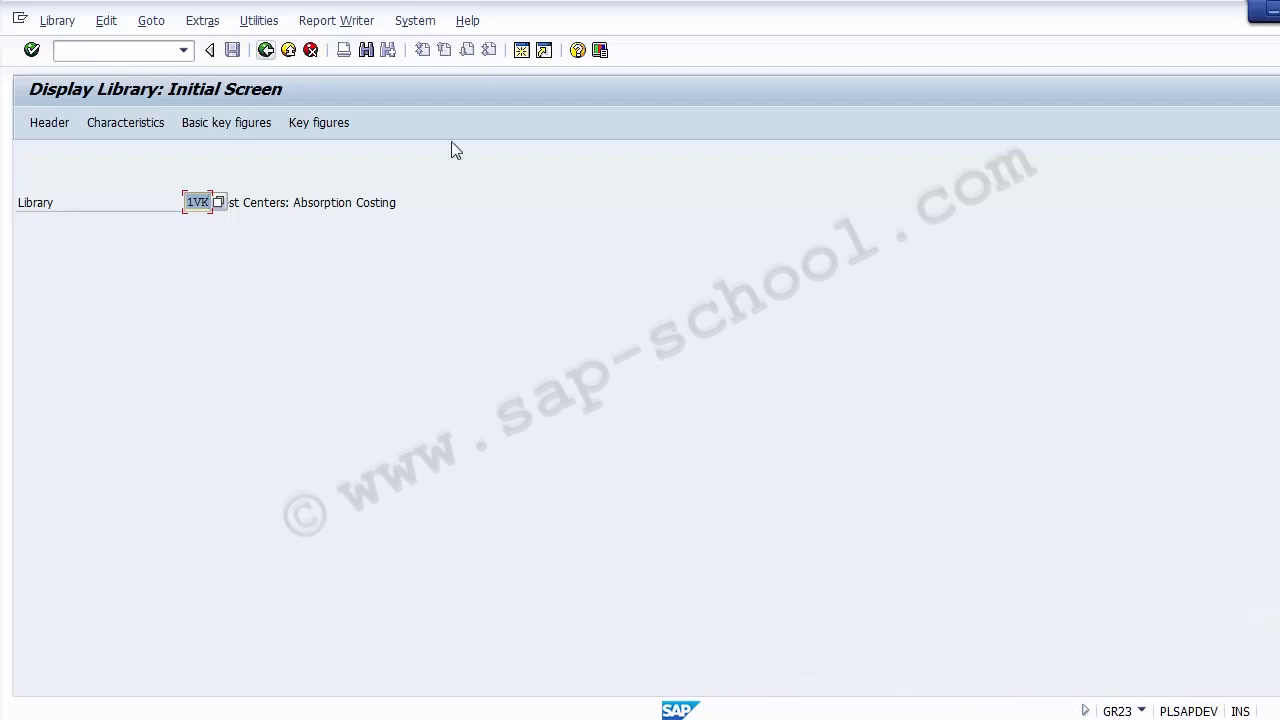
Step: Switch to the PowerPoint presentation, review the menu path and T-codes on the Create Variable slide, and advance to the Copy Existing Report slide
{"action": "key", "text": "alt+Tab"}
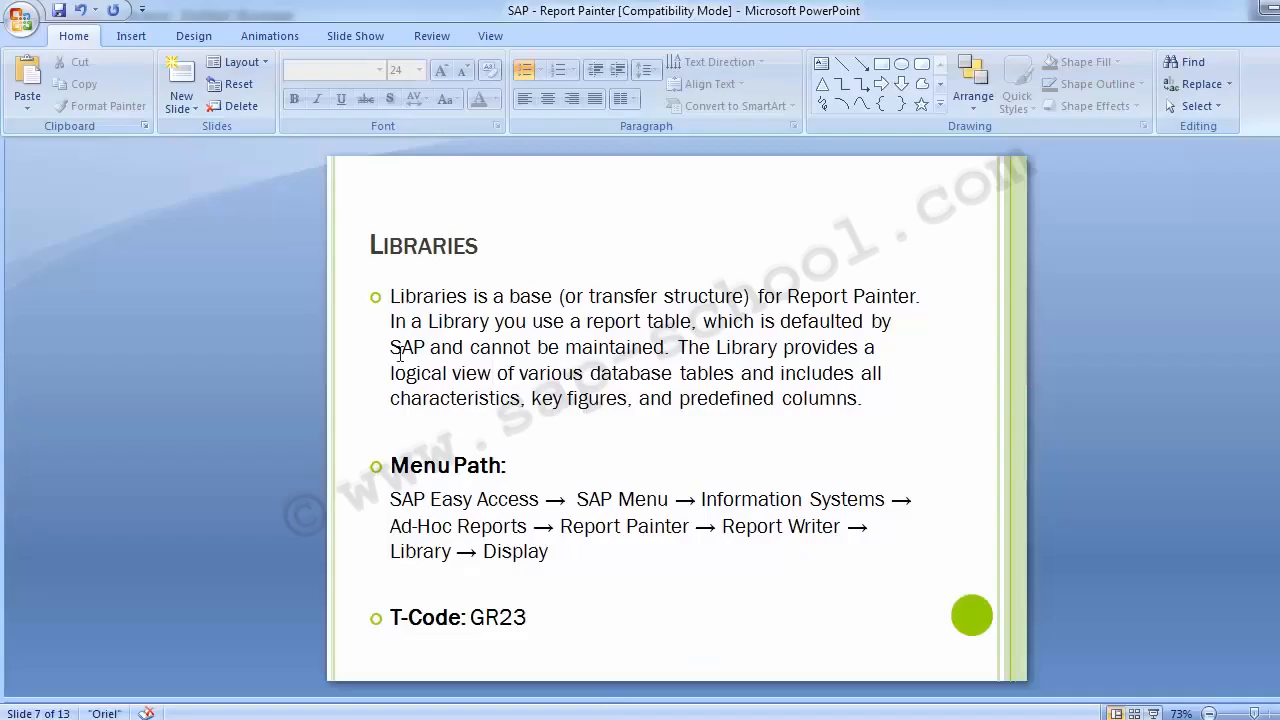
{"action": "scroll", "coordinate": [400, 354], "scroll_direction": "down", "scroll_amount": 1}
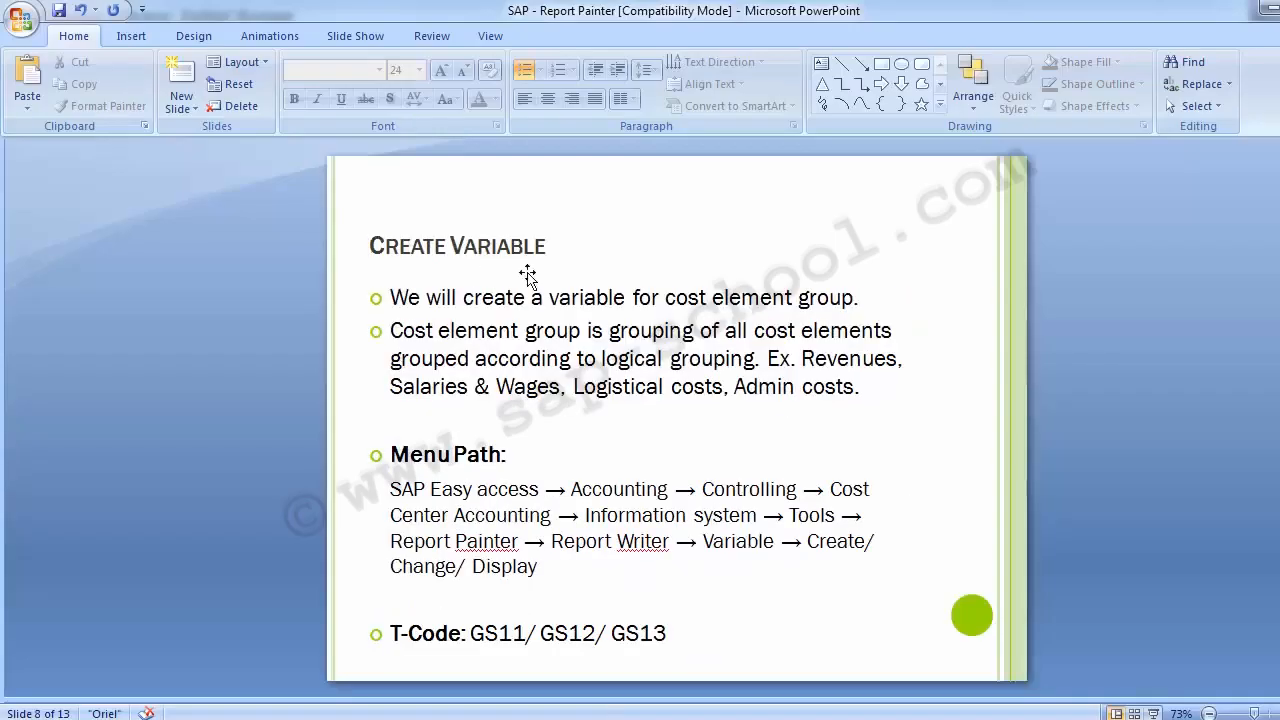
{"action": "left_click_drag", "start_coordinate": [391, 489], "coordinate": [519, 578]}
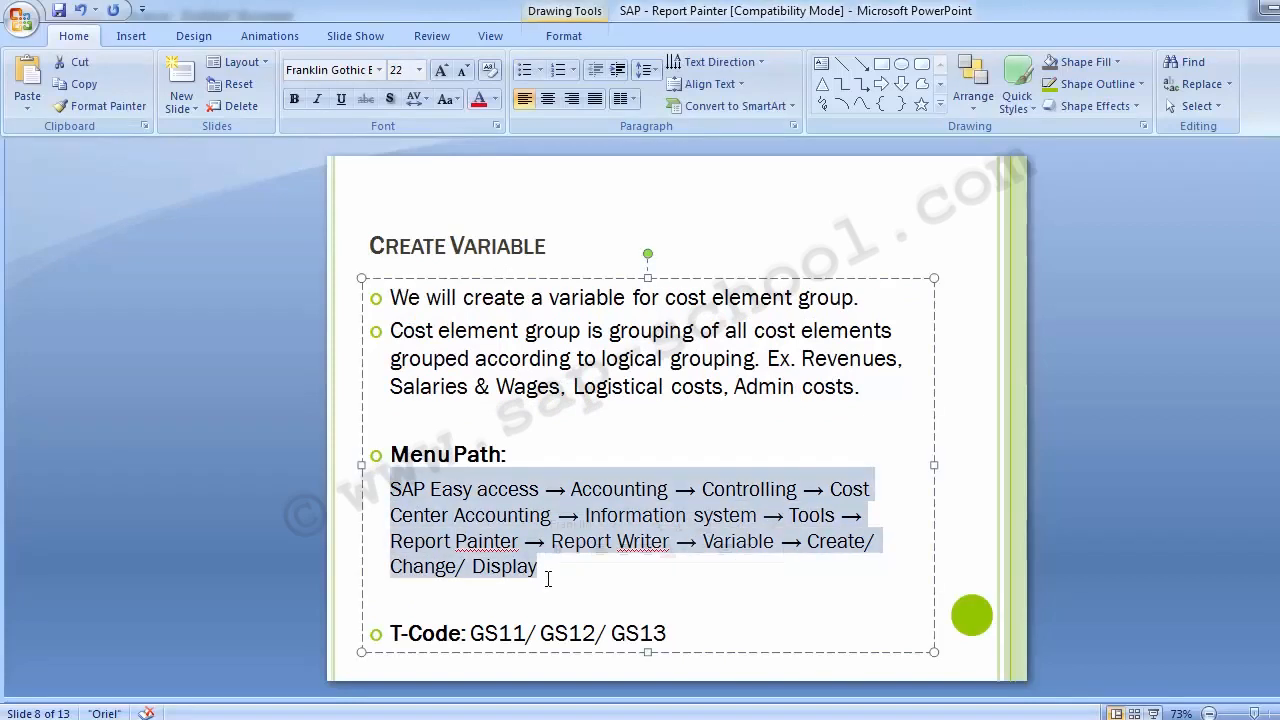
{"action": "left_click_drag", "start_coordinate": [470, 633], "coordinate": [712, 627]}
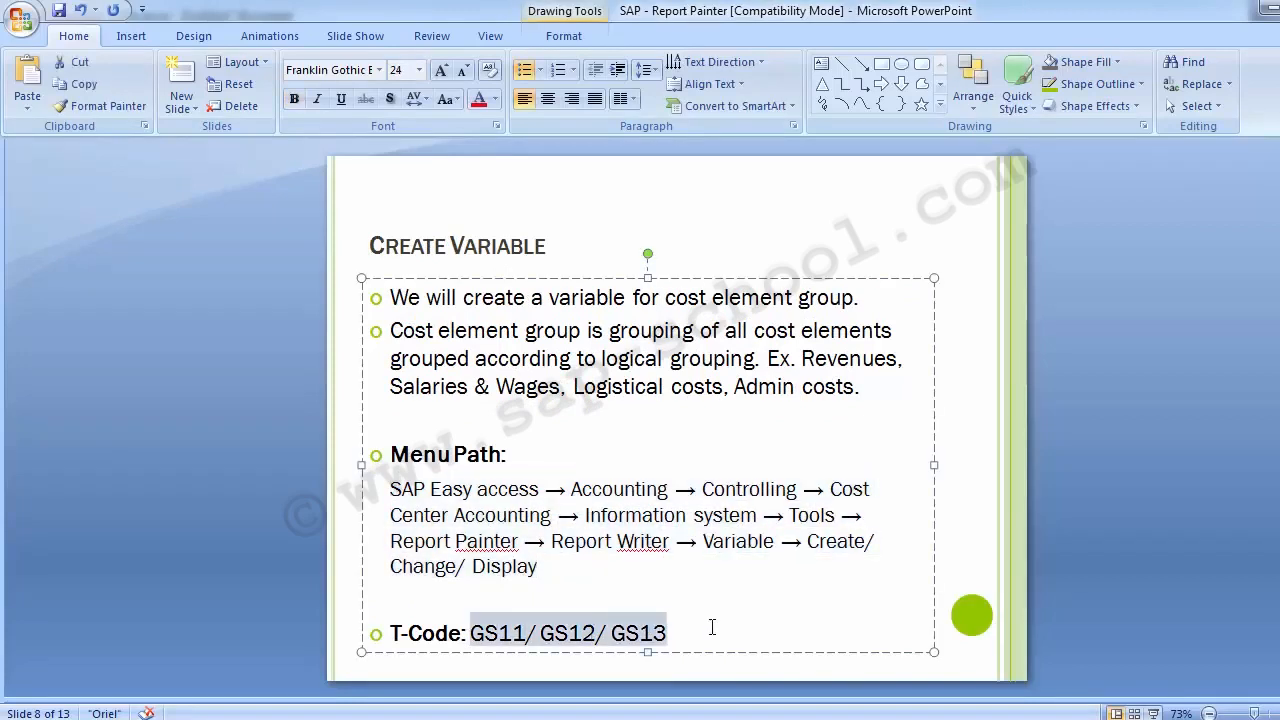
{"action": "left_click", "coordinate": [219, 414]}
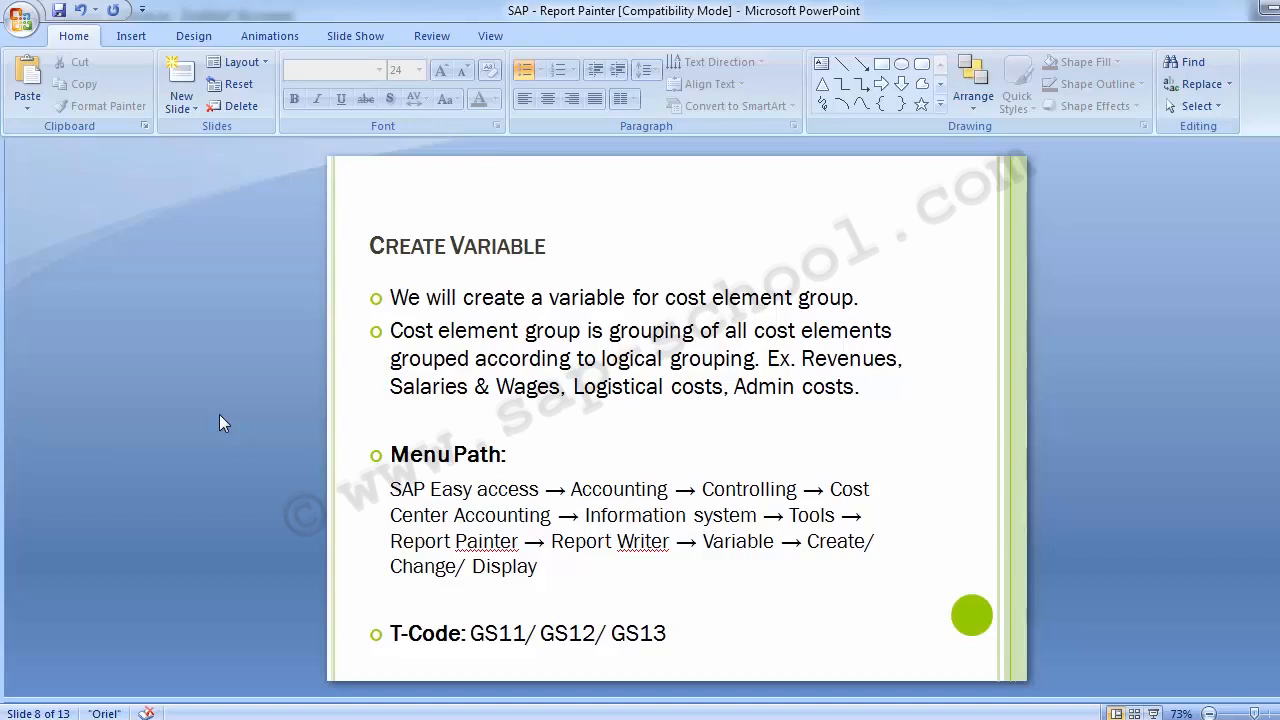
{"action": "key", "text": "Page_Down"}
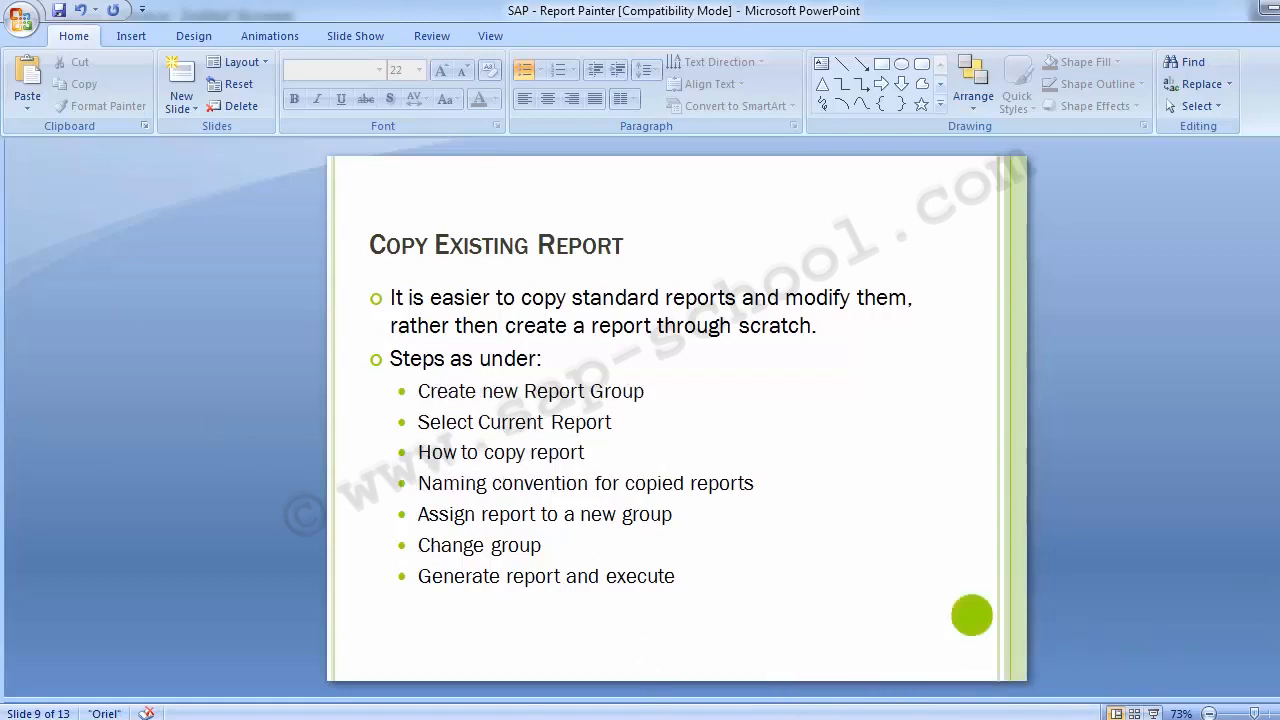
Step: Switch back to SAP, exit to SAP Easy Access with /n, and collapse the Information System folder under Cost Center Accounting
{"action": "left_click", "coordinate": [571, 653]}
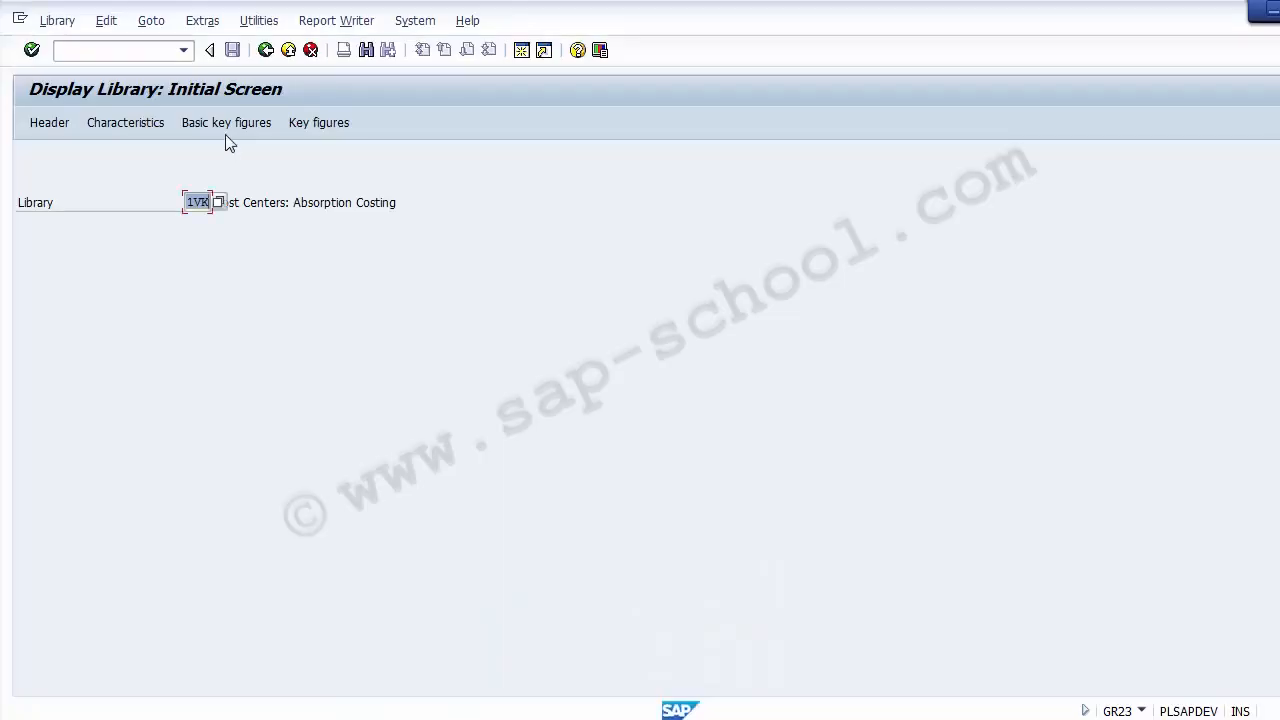
{"action": "left_click", "coordinate": [131, 55]}
{"action": "type", "text": "/n"}
{"action": "key", "text": "Return"}
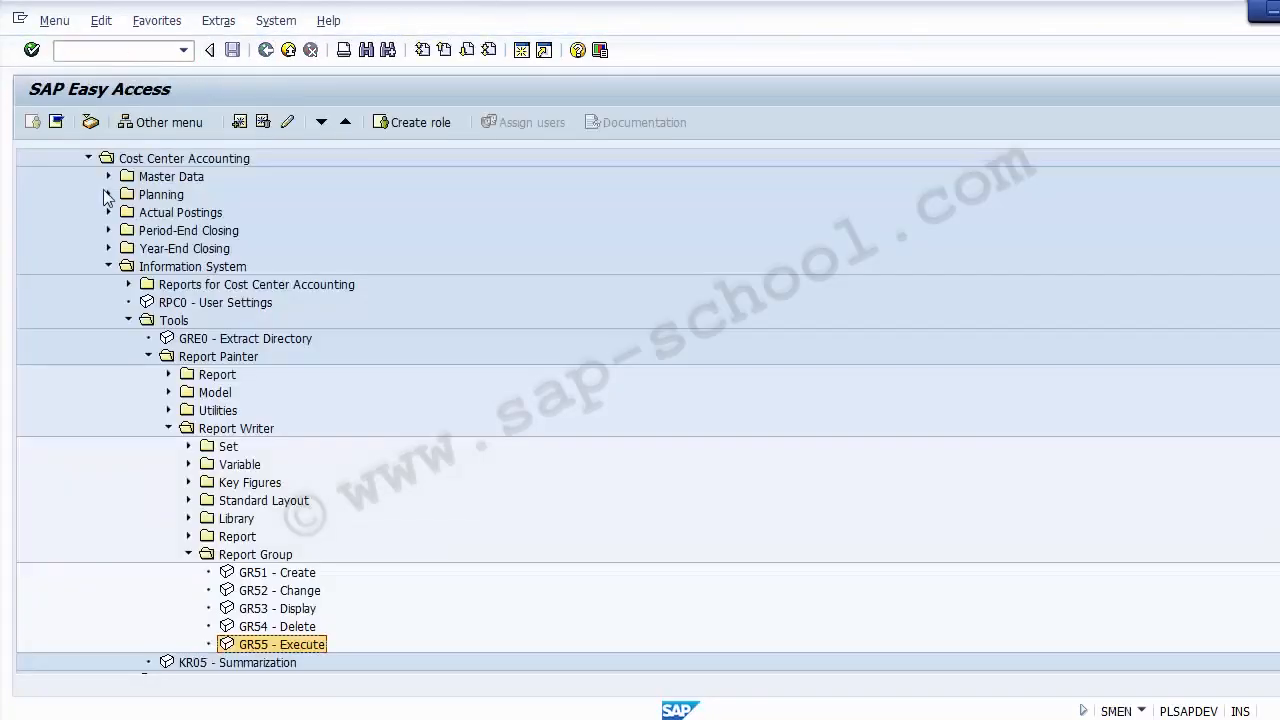
{"action": "left_click", "coordinate": [109, 266]}
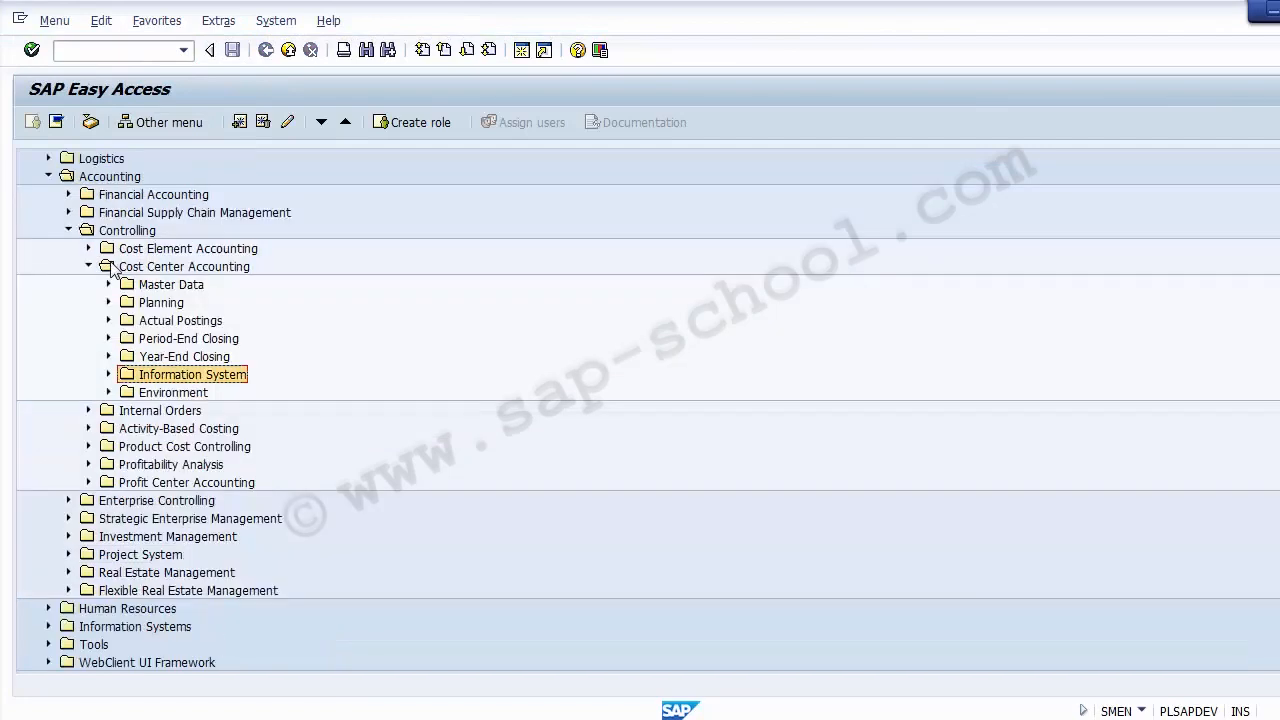
{"action": "left_click", "coordinate": [68, 230]}
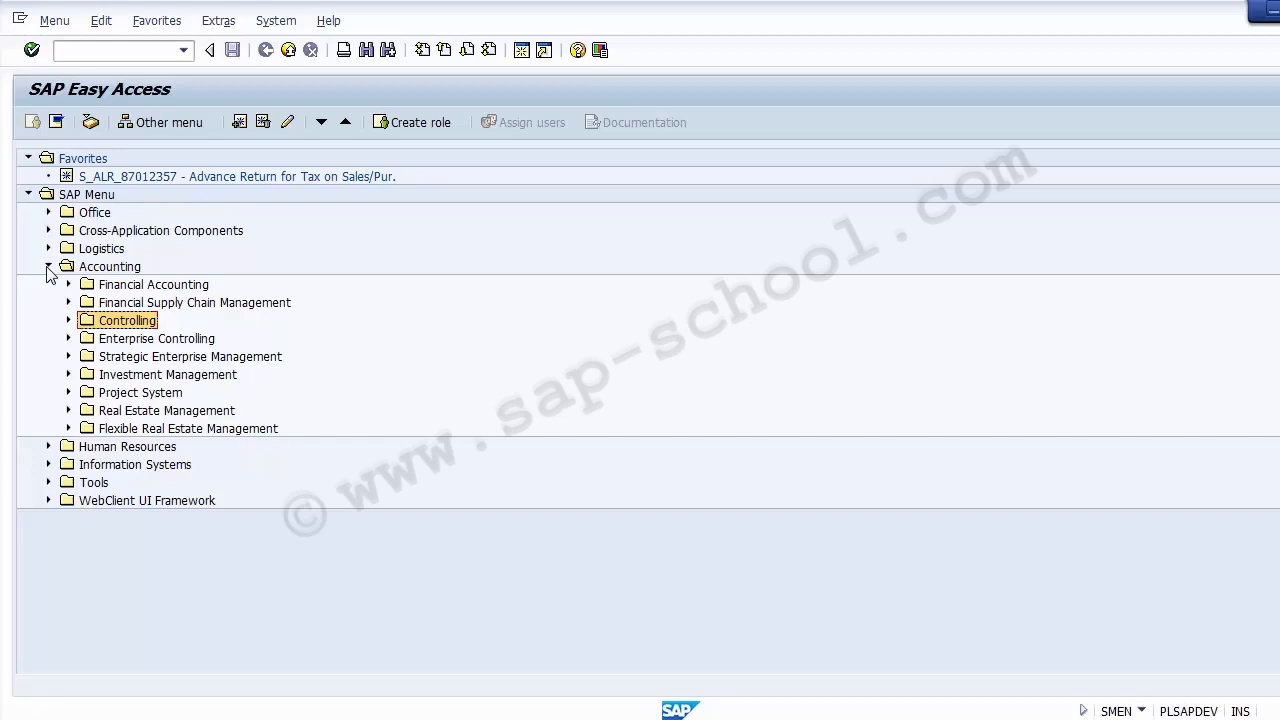
{"action": "left_click", "coordinate": [68, 321]}
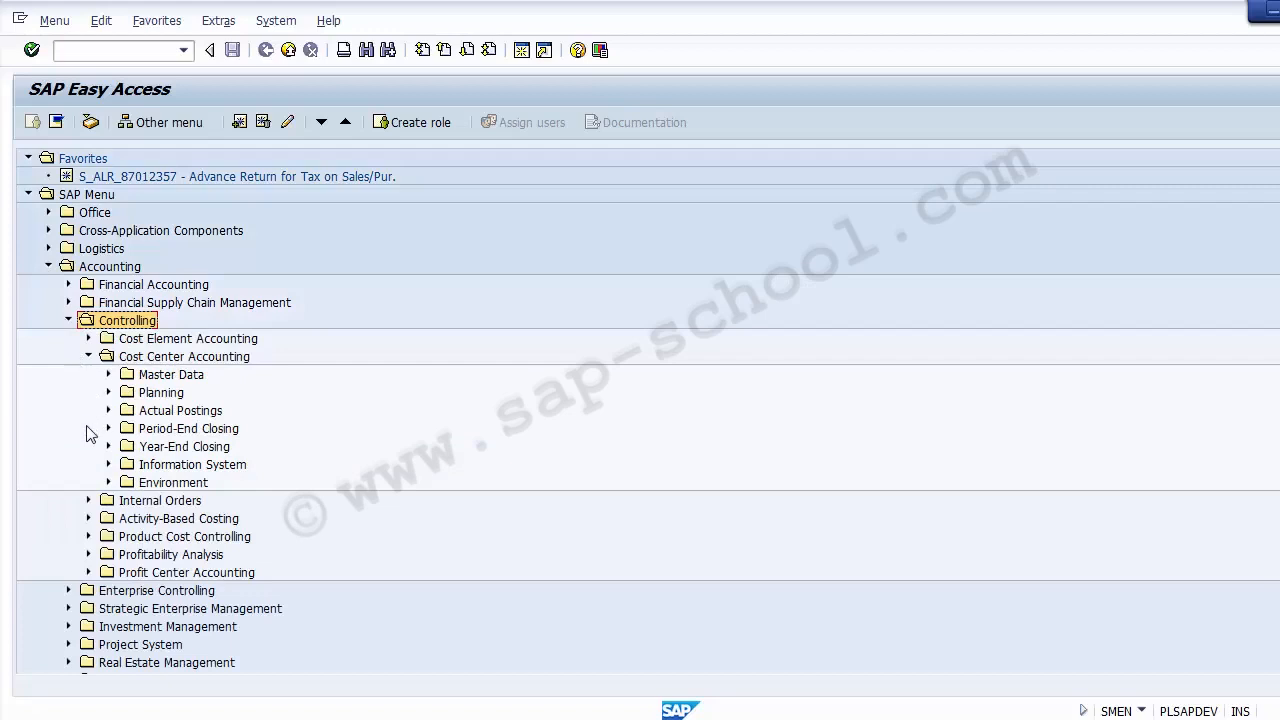
{"action": "left_click", "coordinate": [68, 321]}
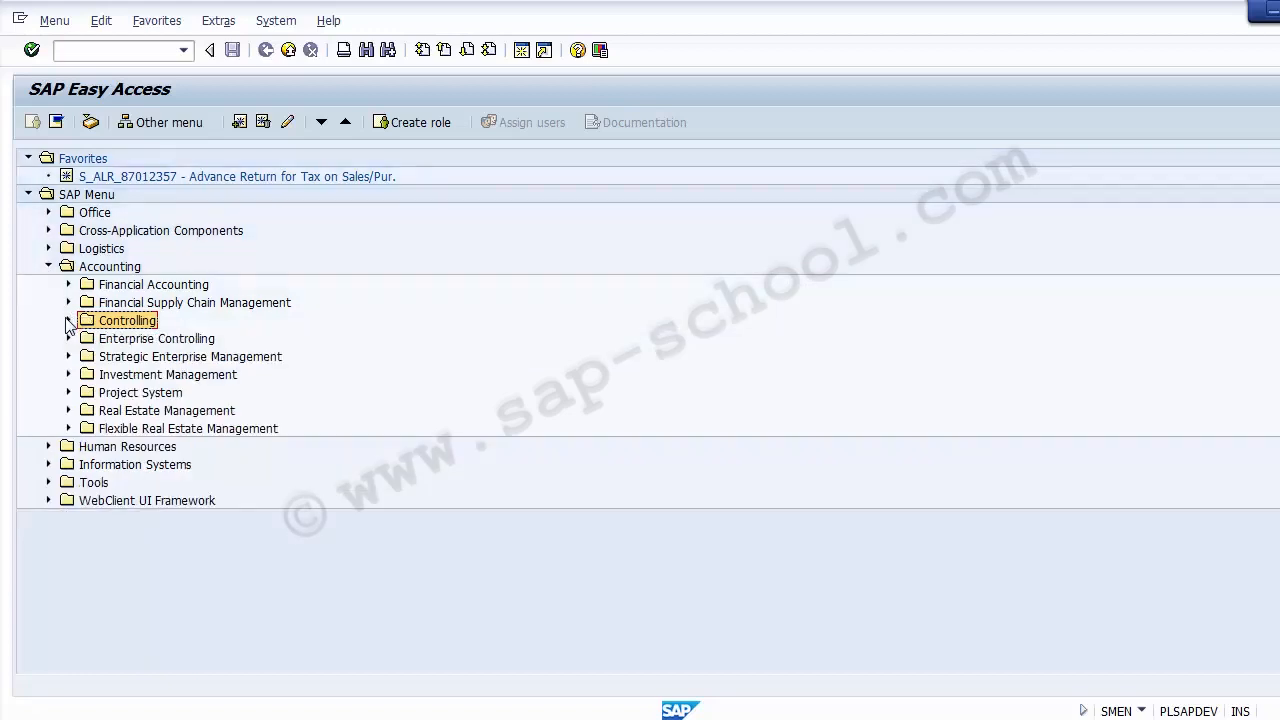
{"action": "left_click", "coordinate": [49, 267]}
{"action": "left_click", "coordinate": [49, 267]}
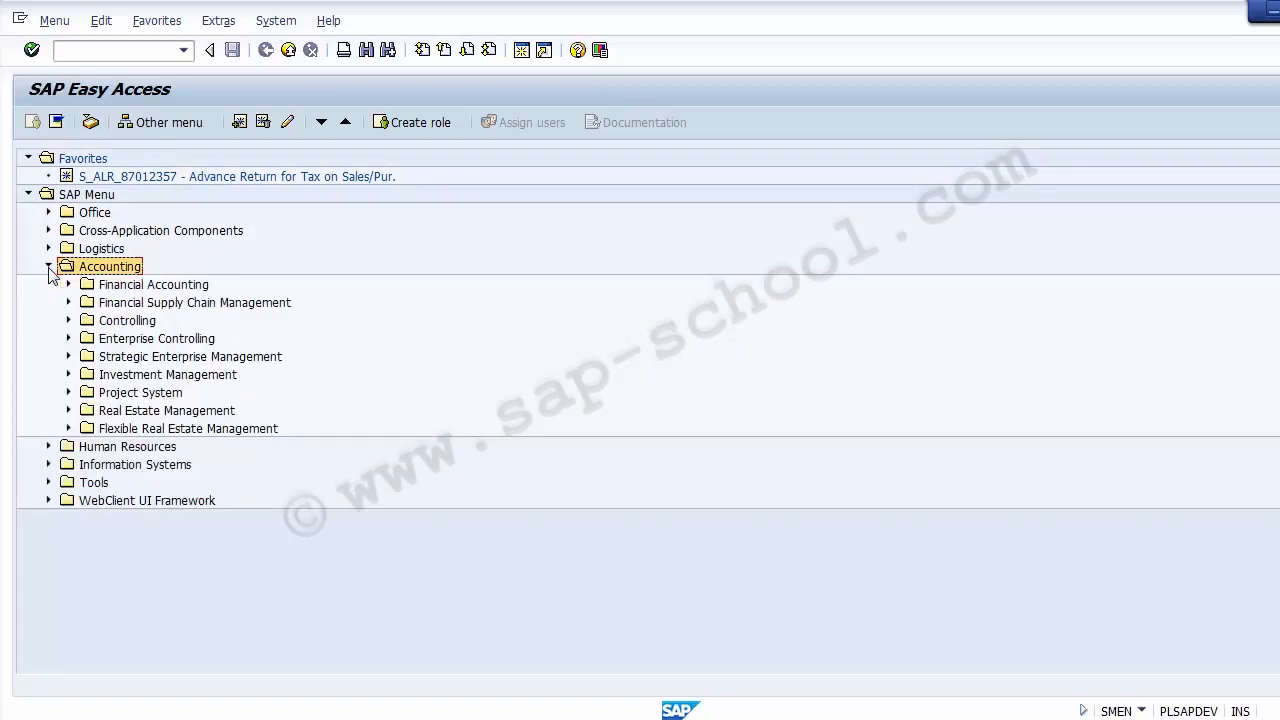
Step: Expand Controlling and the Information System folder of Cost Center Accounting, and collapse its Tools folder with the Report Painter and Report Writer subfolders
{"action": "left_click", "coordinate": [68, 321]}
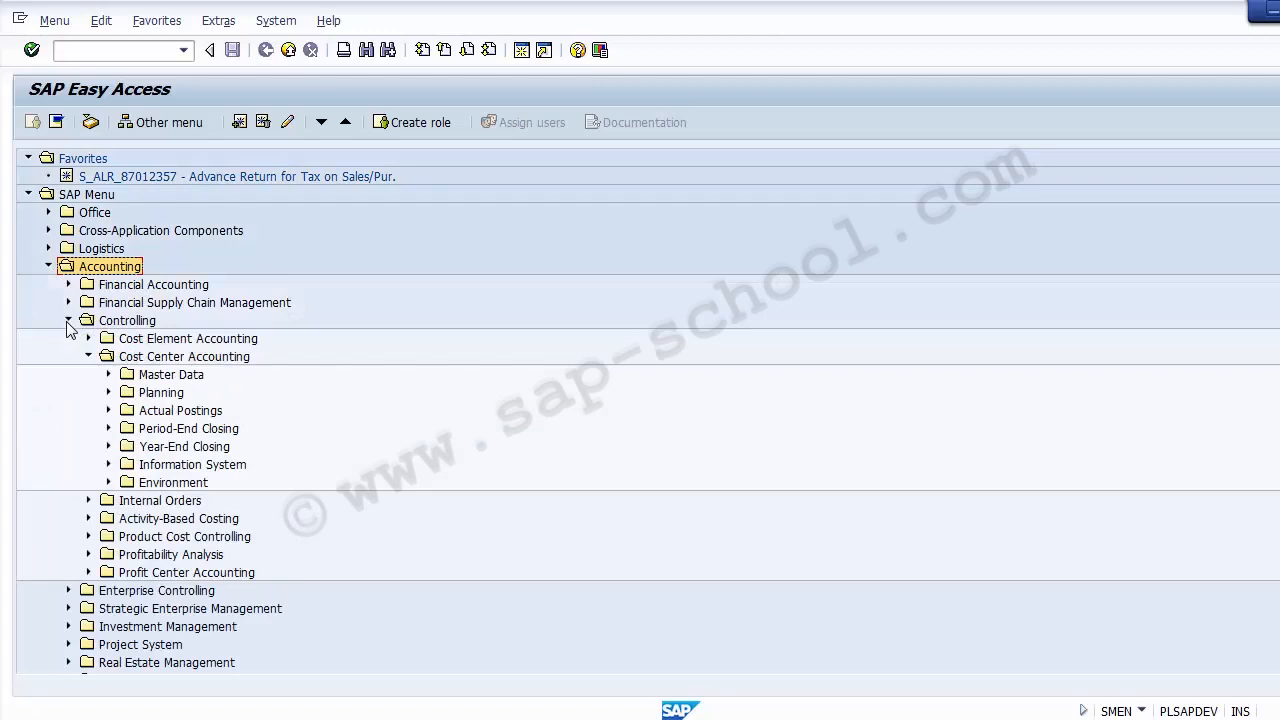
{"action": "left_click", "coordinate": [148, 464]}
{"action": "left_click", "coordinate": [109, 464]}
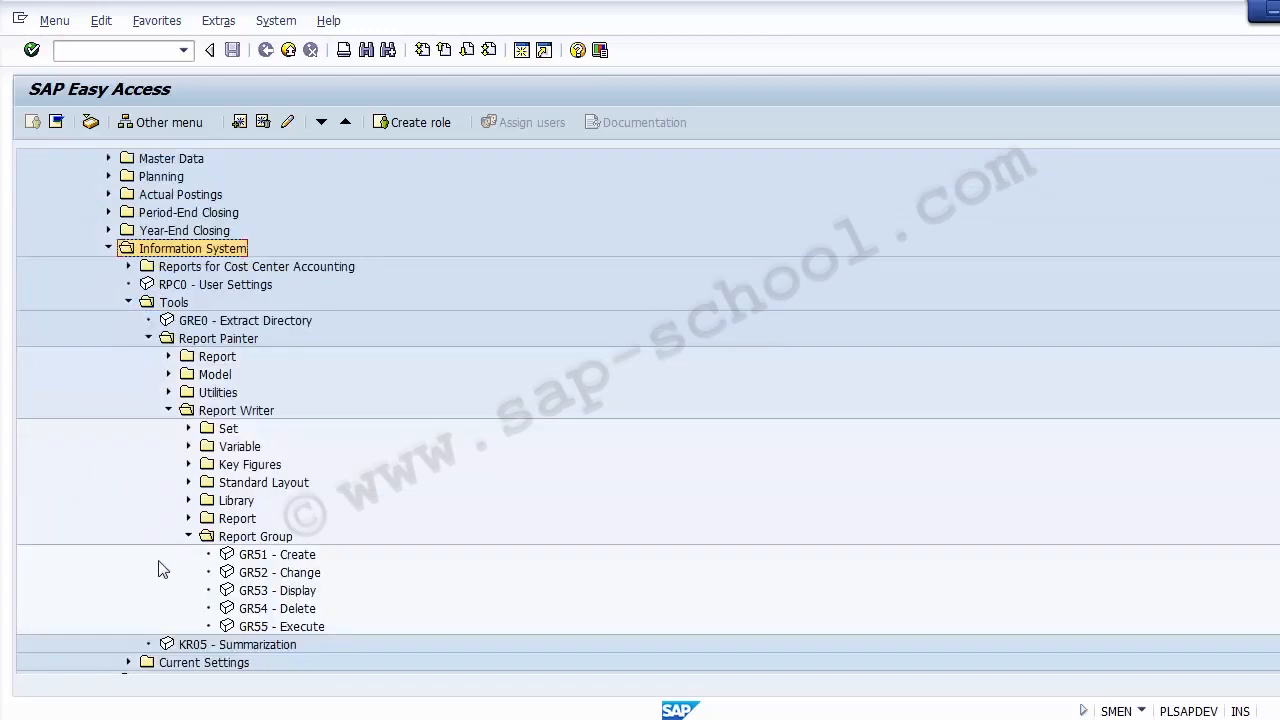
{"action": "left_click", "coordinate": [187, 536]}
{"action": "left_click", "coordinate": [169, 410]}
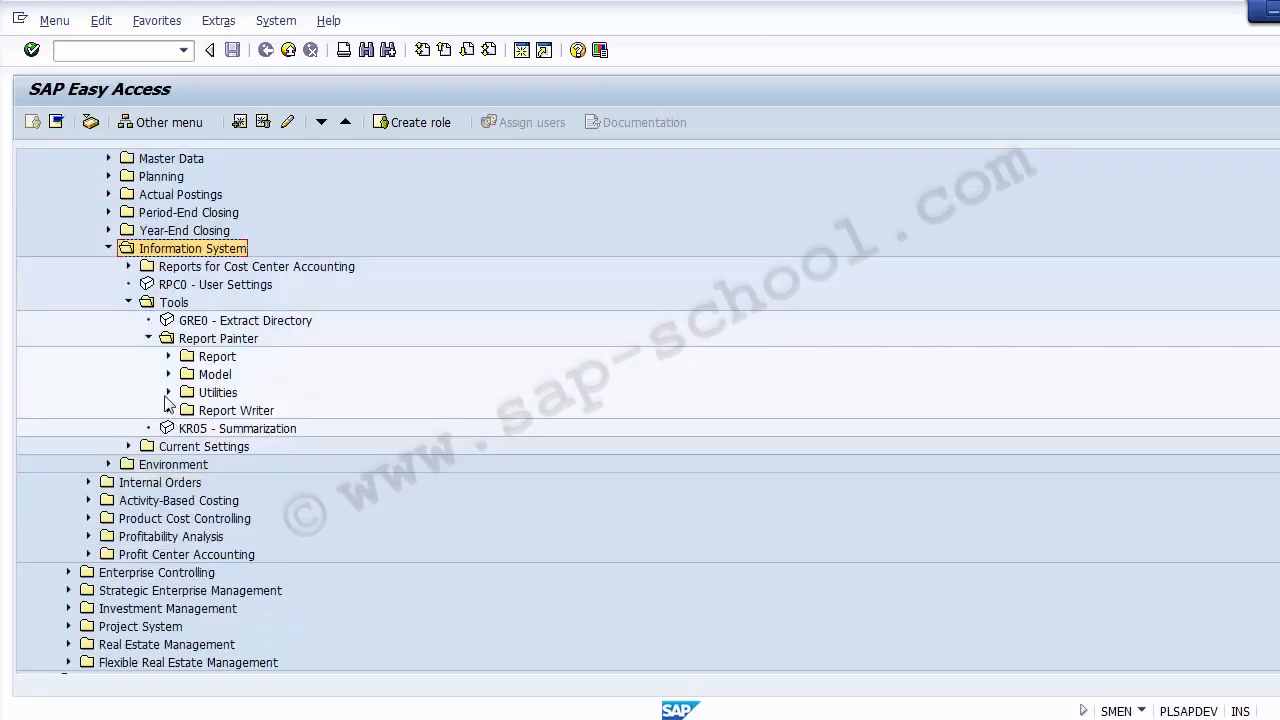
{"action": "left_click", "coordinate": [149, 338]}
{"action": "left_click", "coordinate": [129, 303]}
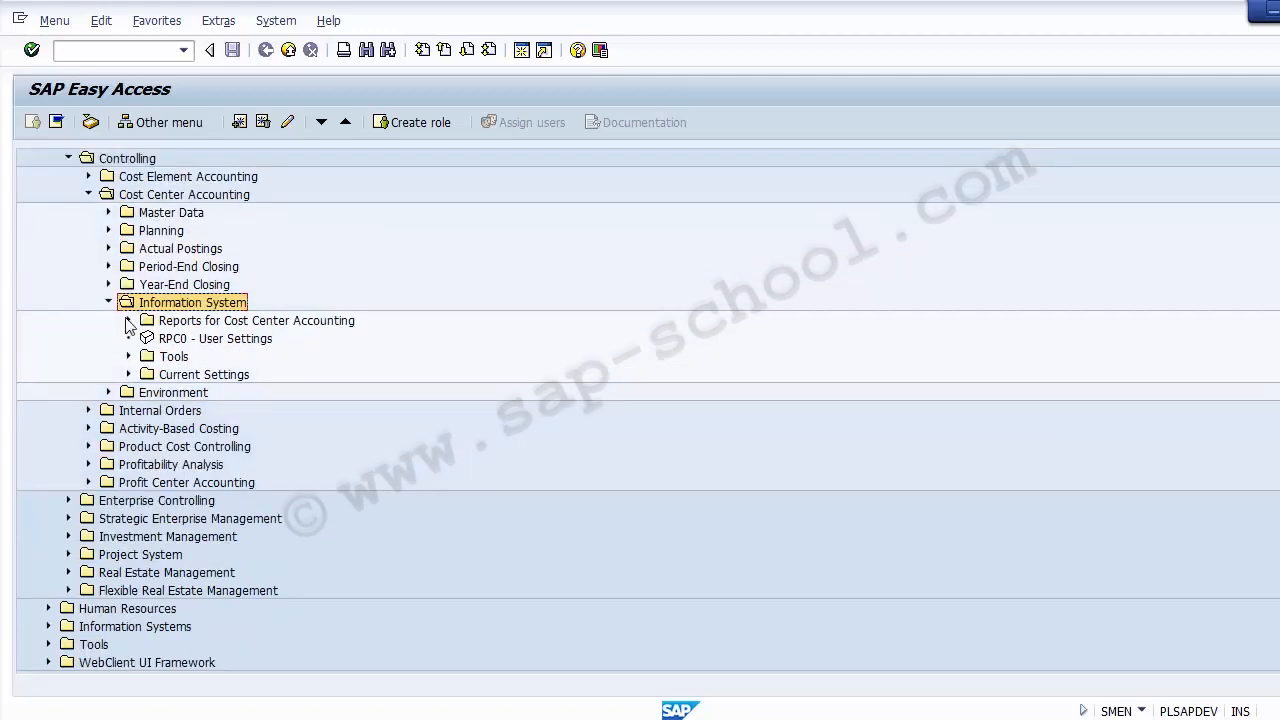
Step: Expand Reports for Cost Center Accounting and its Plan/Actual Comparisons folder
{"action": "left_click", "coordinate": [173, 326]}
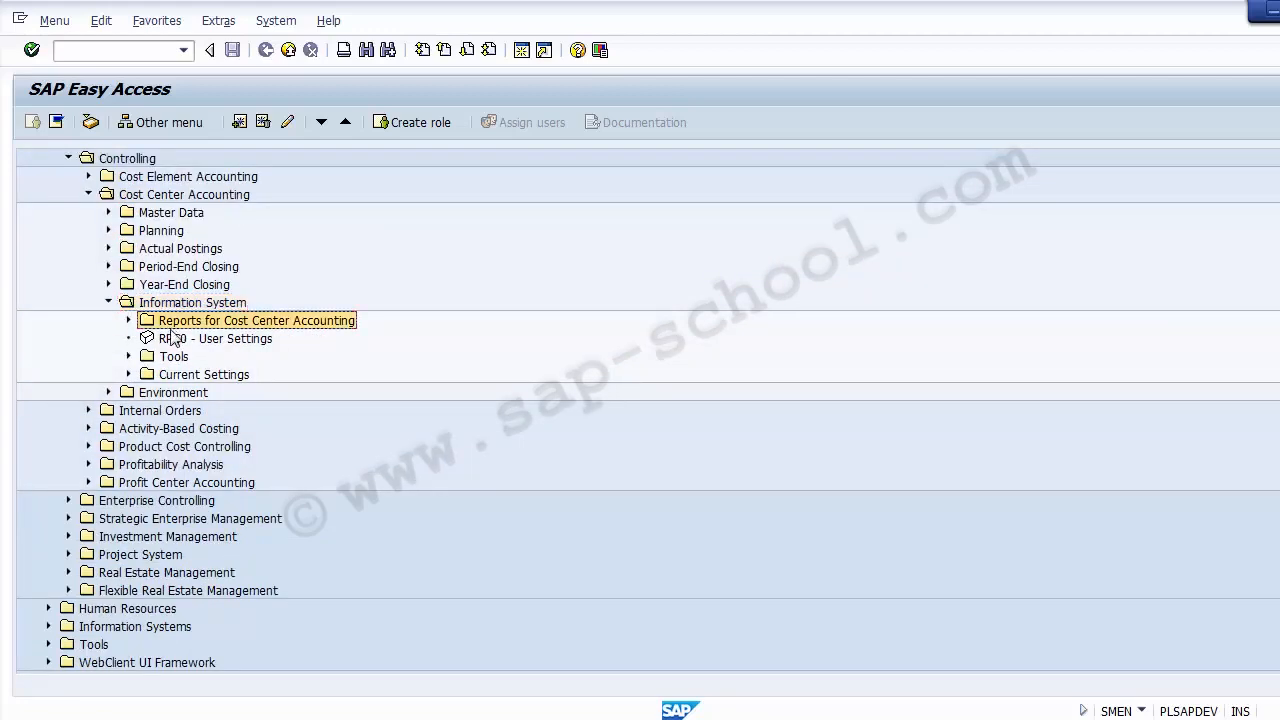
{"action": "left_click", "coordinate": [128, 321]}
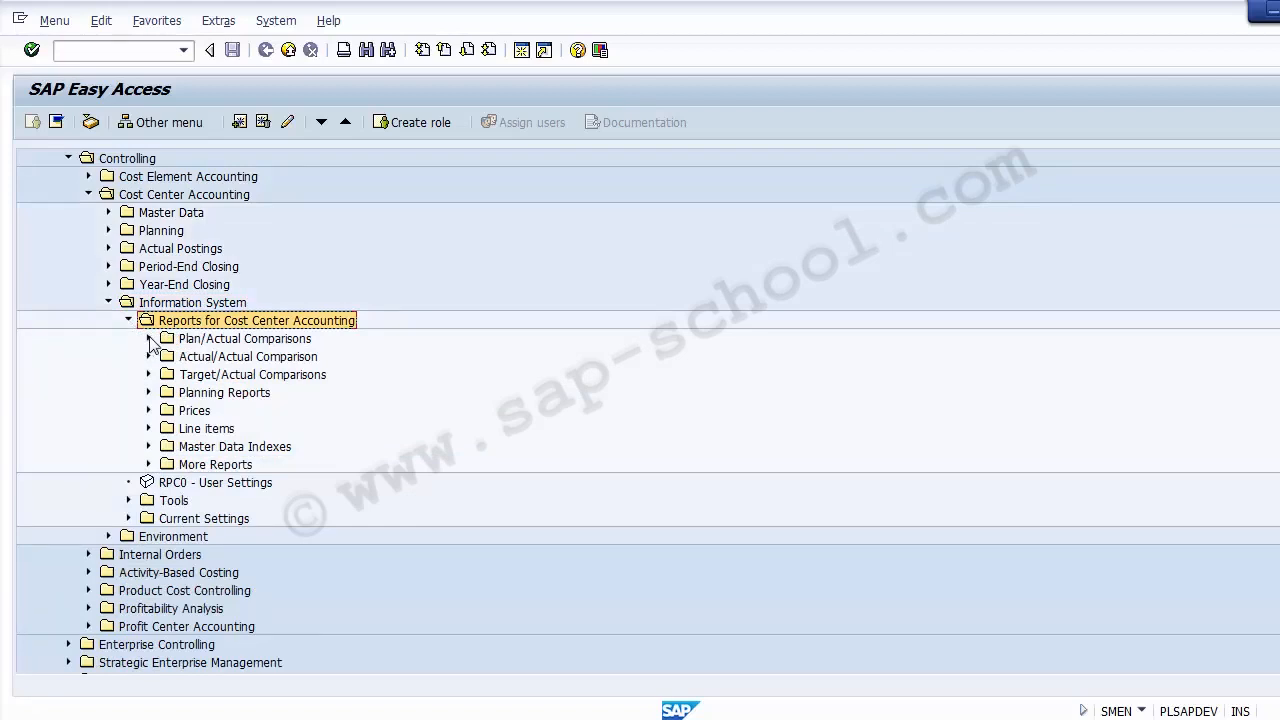
{"action": "left_click", "coordinate": [149, 339]}
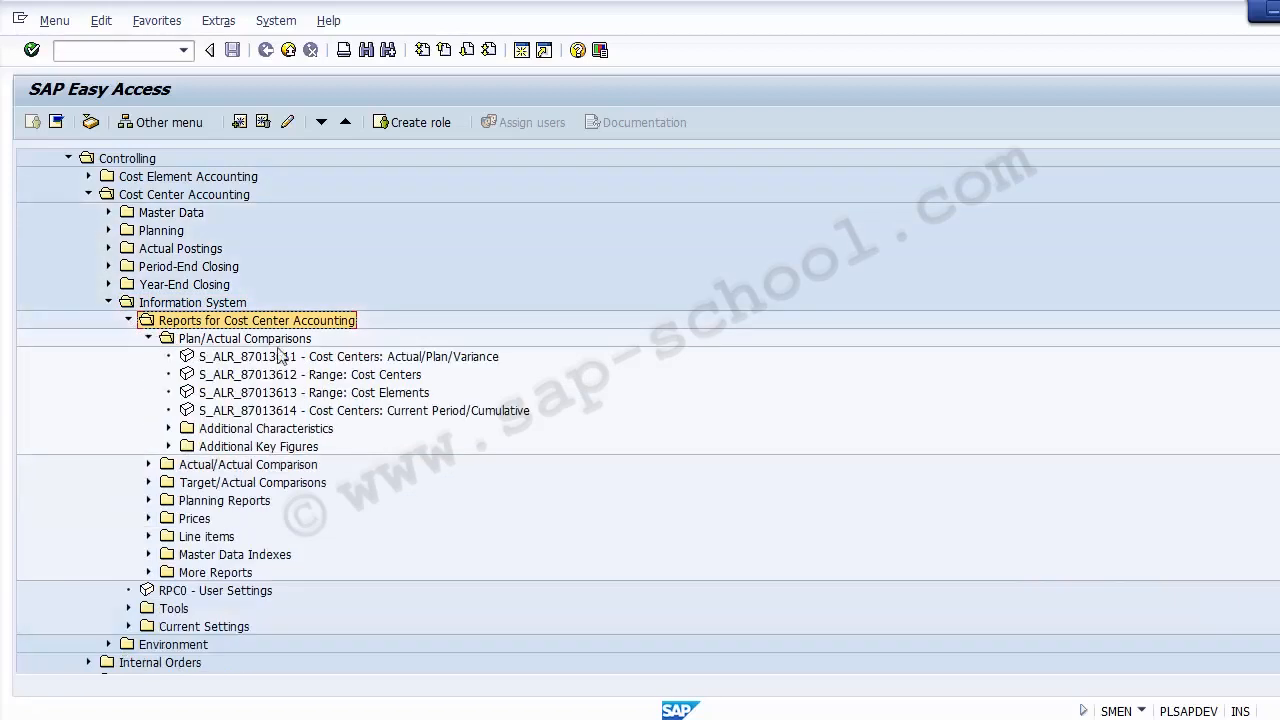
Step: Go through the standard Plan/Actual Comparisons reports and open S_ALR_87013612 - Range: Cost Centers
{"action": "left_click", "coordinate": [320, 358]}
{"action": "left_click", "coordinate": [337, 376]}
{"action": "left_click", "coordinate": [337, 409]}
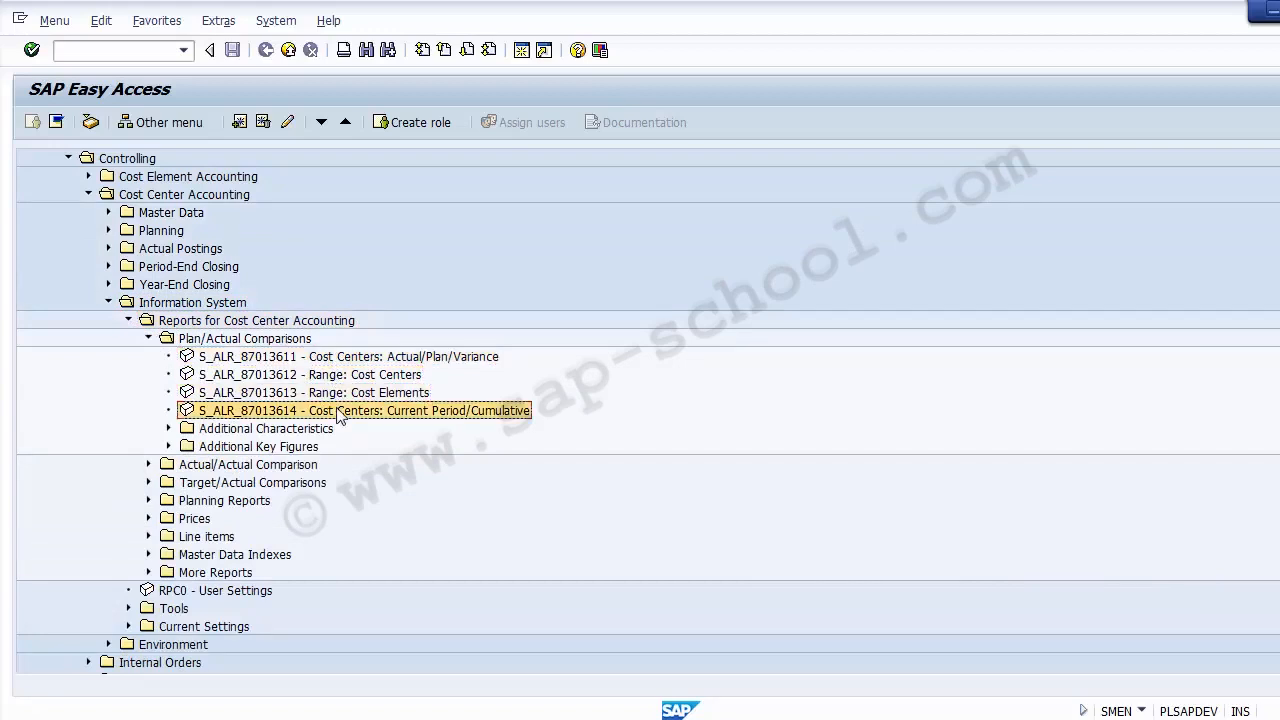
{"action": "left_click", "coordinate": [338, 376], "text": "ctrl"}
{"action": "left_click", "coordinate": [338, 382]}
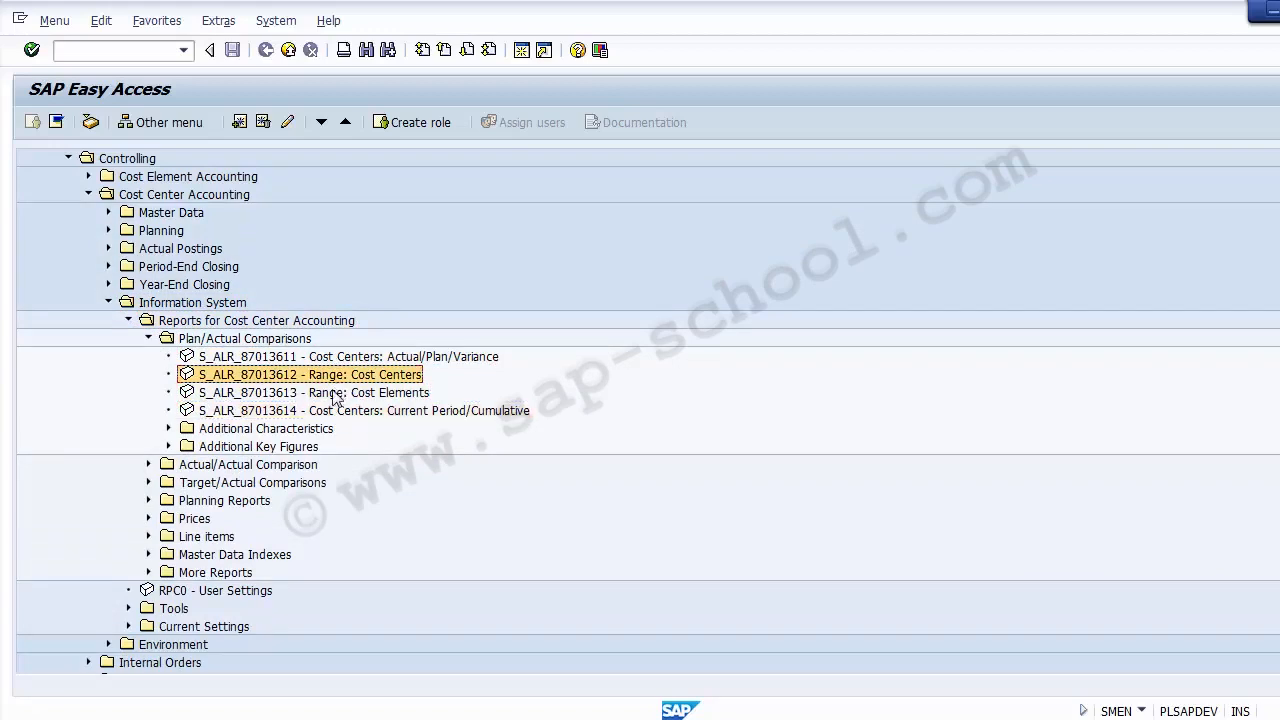
{"action": "double_click", "coordinate": [283, 378]}
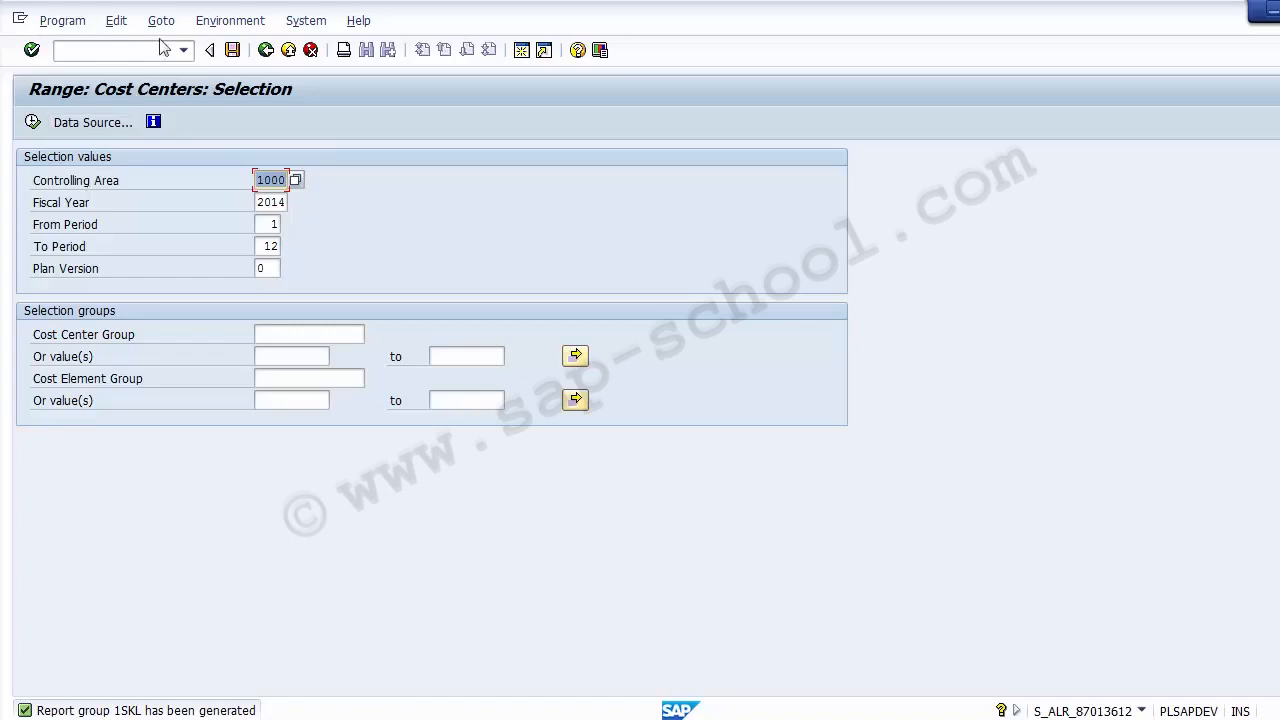
Step: Display the report's technical information, check its table, library and report group, and close the information
{"action": "left_click", "coordinate": [221, 27]}
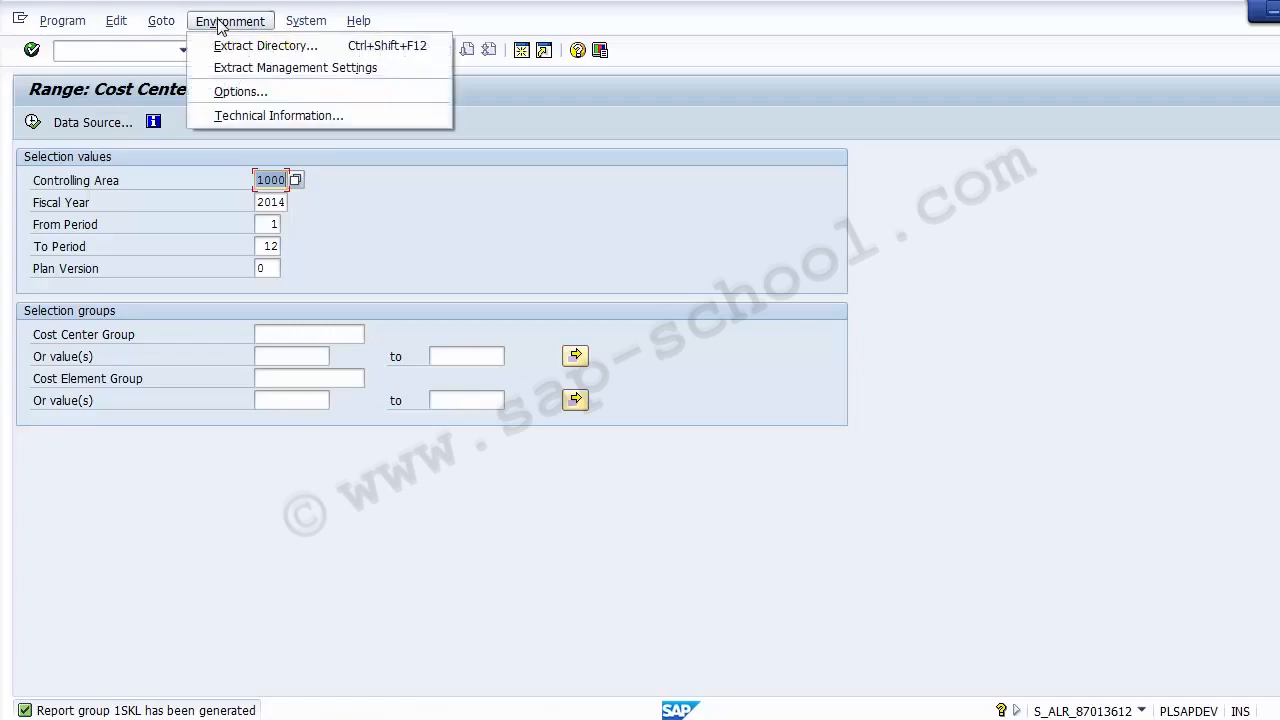
{"action": "left_click", "coordinate": [241, 115]}
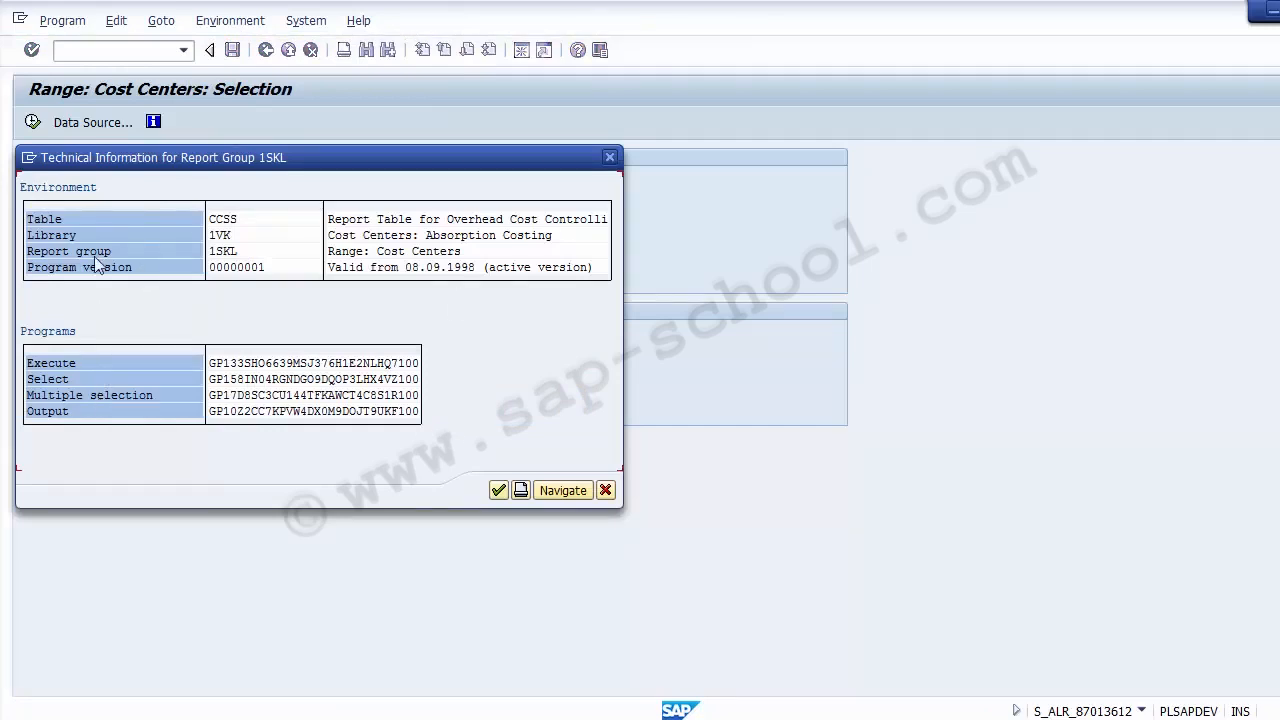
{"action": "left_click", "coordinate": [242, 222]}
{"action": "left_click", "coordinate": [223, 238]}
{"action": "left_click", "coordinate": [211, 253]}
{"action": "left_click", "coordinate": [222, 256]}
{"action": "left_click", "coordinate": [230, 256]}
{"action": "left_click", "coordinate": [238, 256]}
{"action": "left_click", "coordinate": [606, 491]}
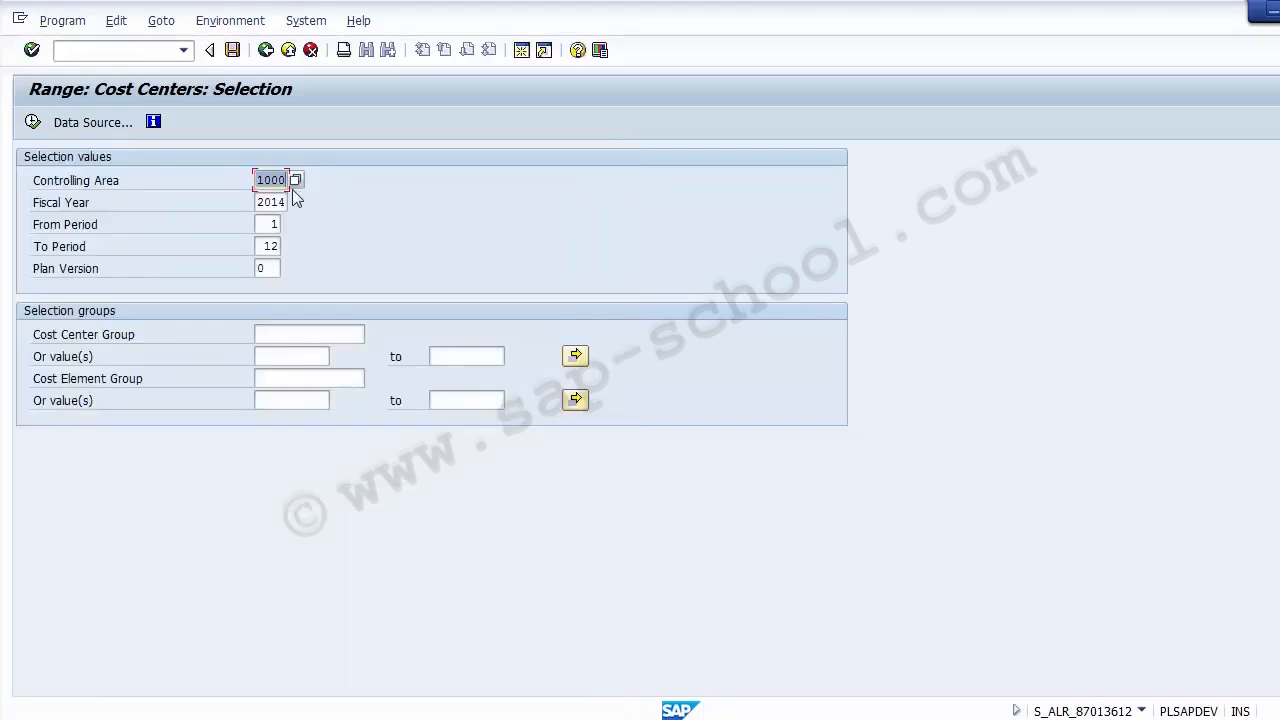
Step: Reopen the technical information of the Range: Cost Centers report, close it, and exit the selection screen
{"action": "left_click", "coordinate": [232, 21]}
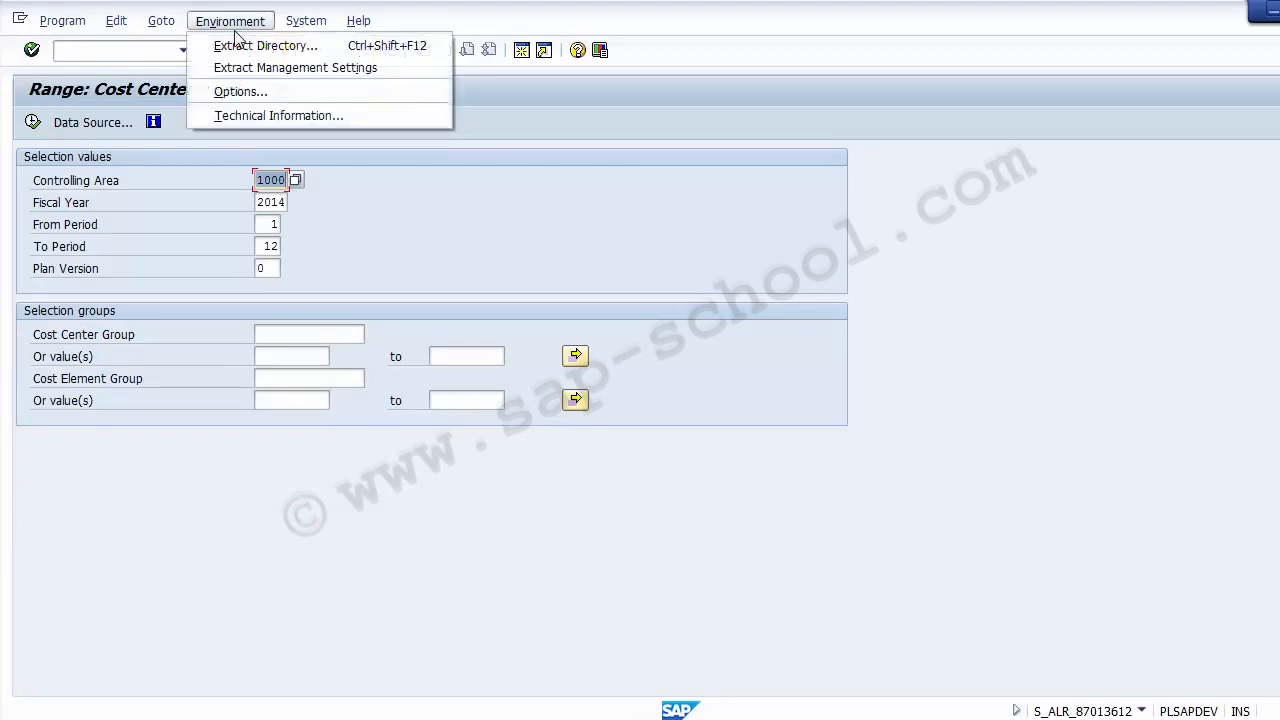
{"action": "left_click", "coordinate": [244, 116]}
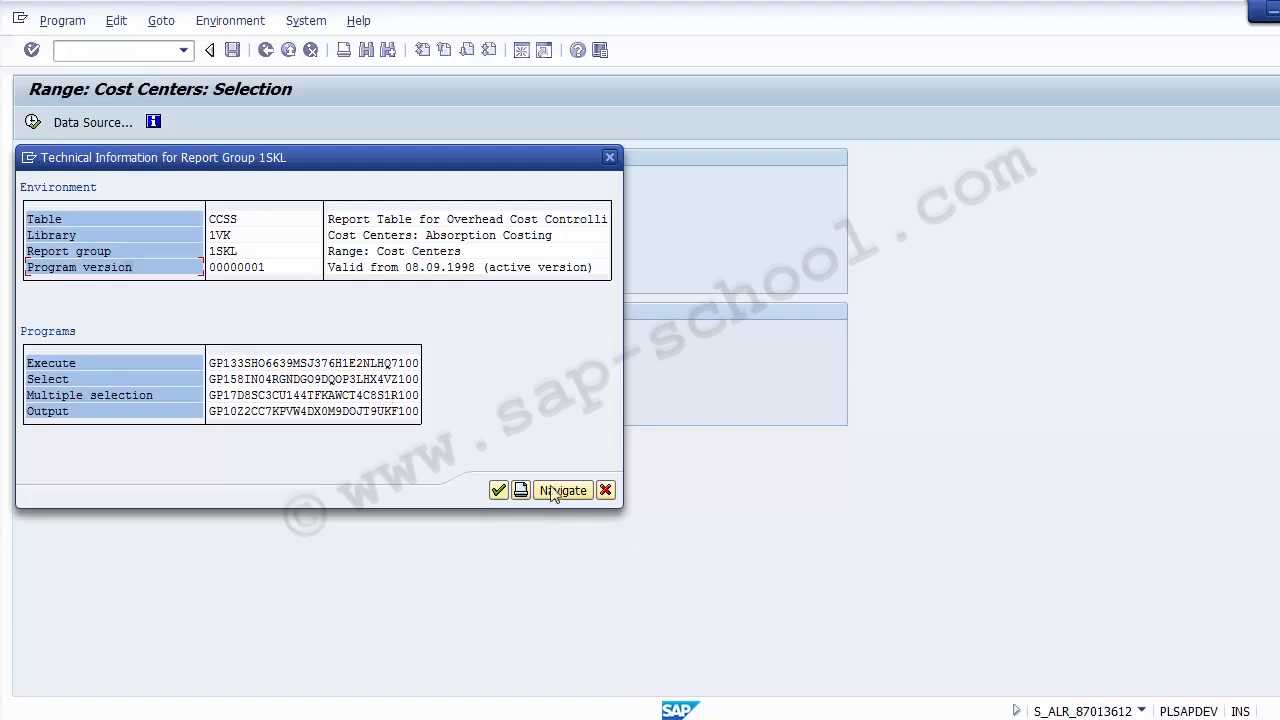
{"action": "left_click", "coordinate": [607, 491]}
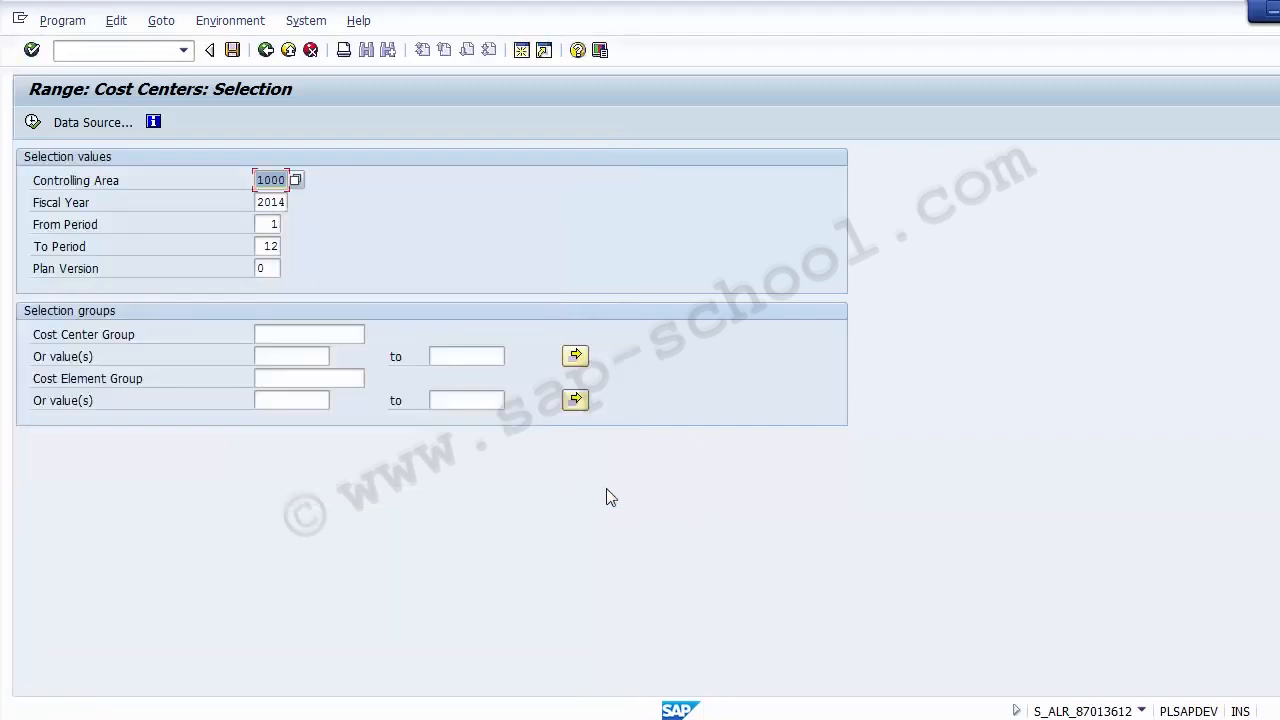
{"action": "left_click", "coordinate": [287, 52]}
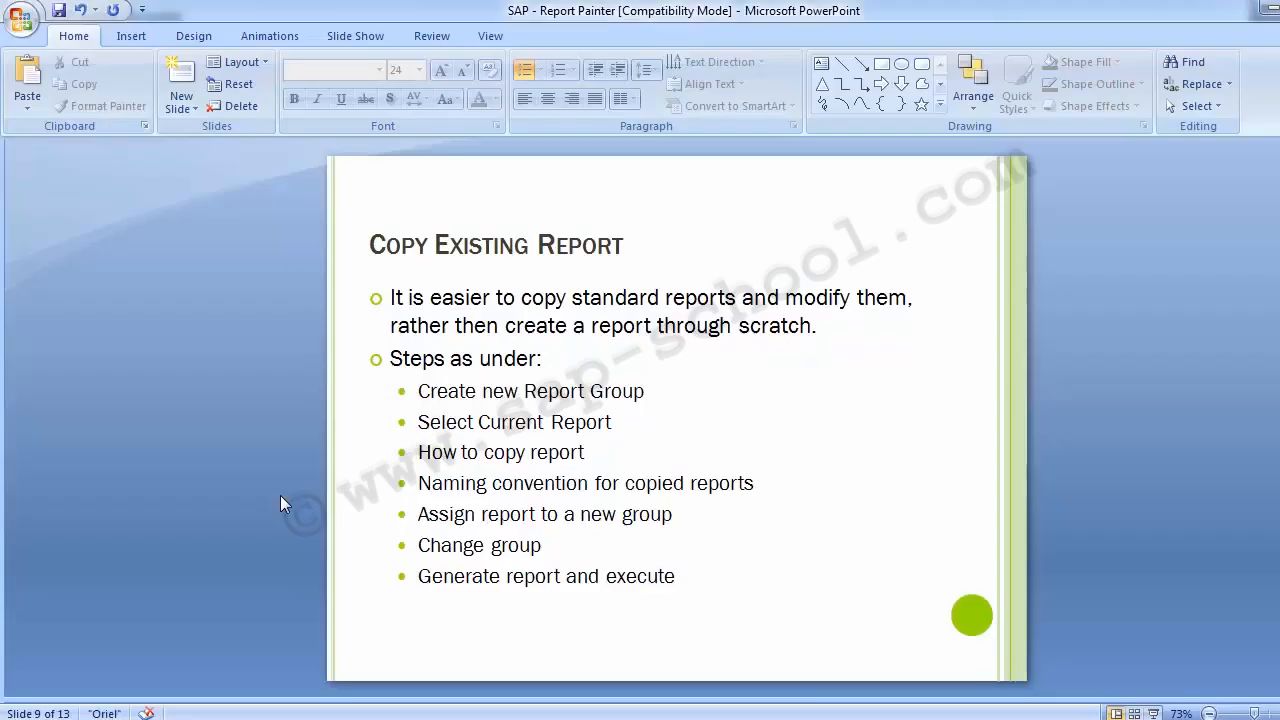
Step: In the PowerPoint presentation, go back to the Report Group slide, check the GR51/GR52/GR53 T-codes, and switch back to SAP
{"action": "key", "text": "Page_Up"}
{"action": "key", "text": "Page_Up"}
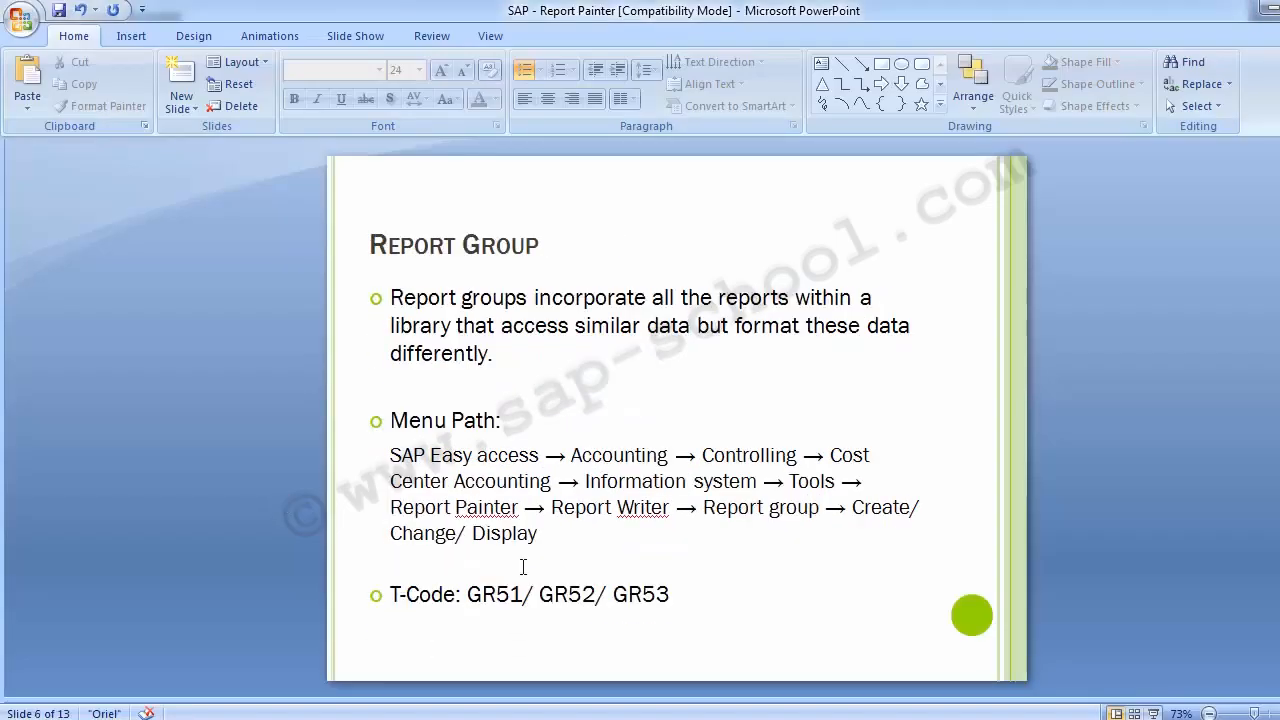
{"action": "mouse_move", "coordinate": [467, 595]}
{"action": "left_mouse_down"}
{"action": "mouse_move", "coordinate": [514, 610]}
{"action": "mouse_move", "coordinate": [523, 596]}
{"action": "mouse_move", "coordinate": [670, 597]}
{"action": "left_mouse_up"}
{"action": "left_click", "coordinate": [57, 409]}
{"action": "key", "text": "alt+Tab"}
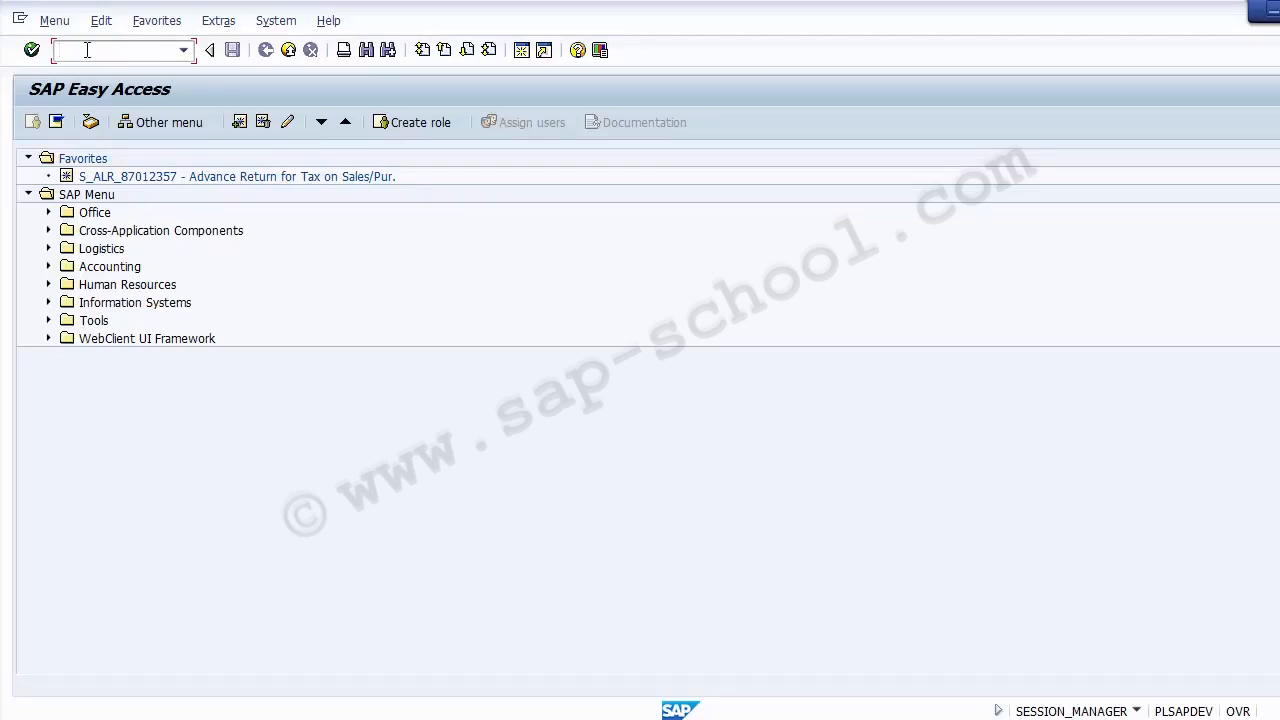
Step: Start transaction GR51 to create a report group, using ZSKL as the new report group
{"action": "type", "text": "GR51"}
{"action": "key", "text": "Return"}
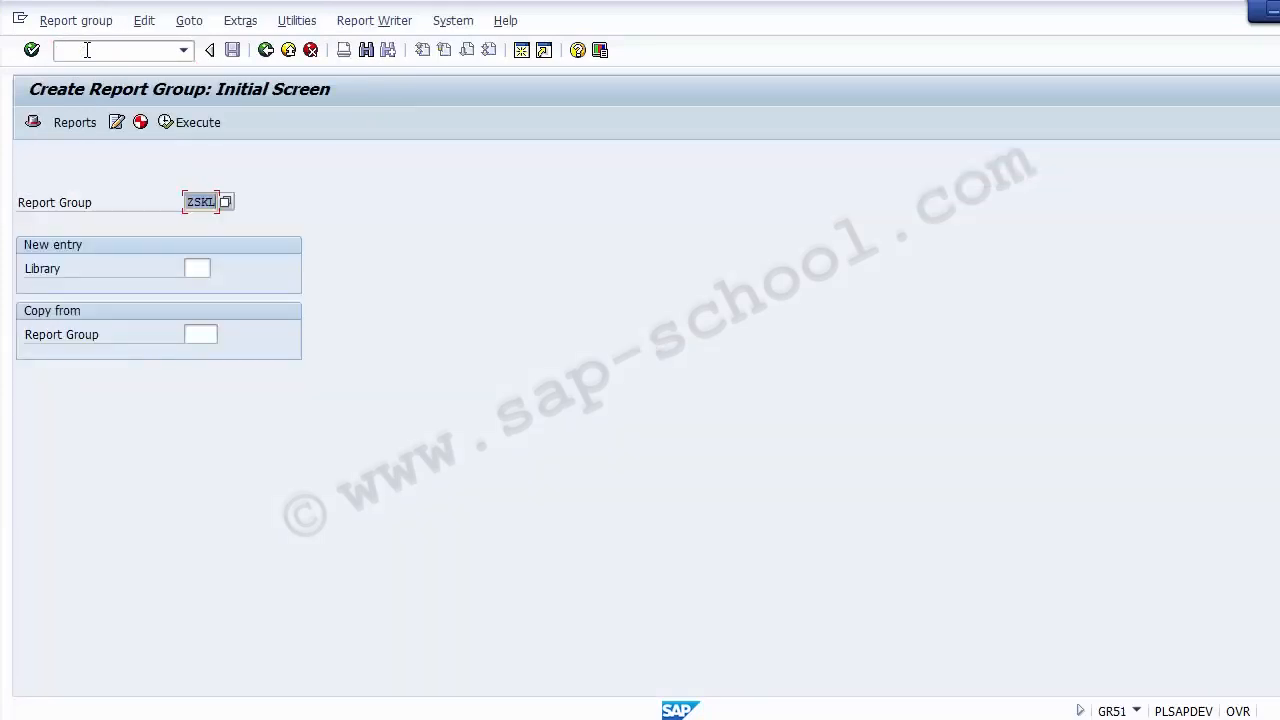
{"action": "left_click", "coordinate": [52, 207]}
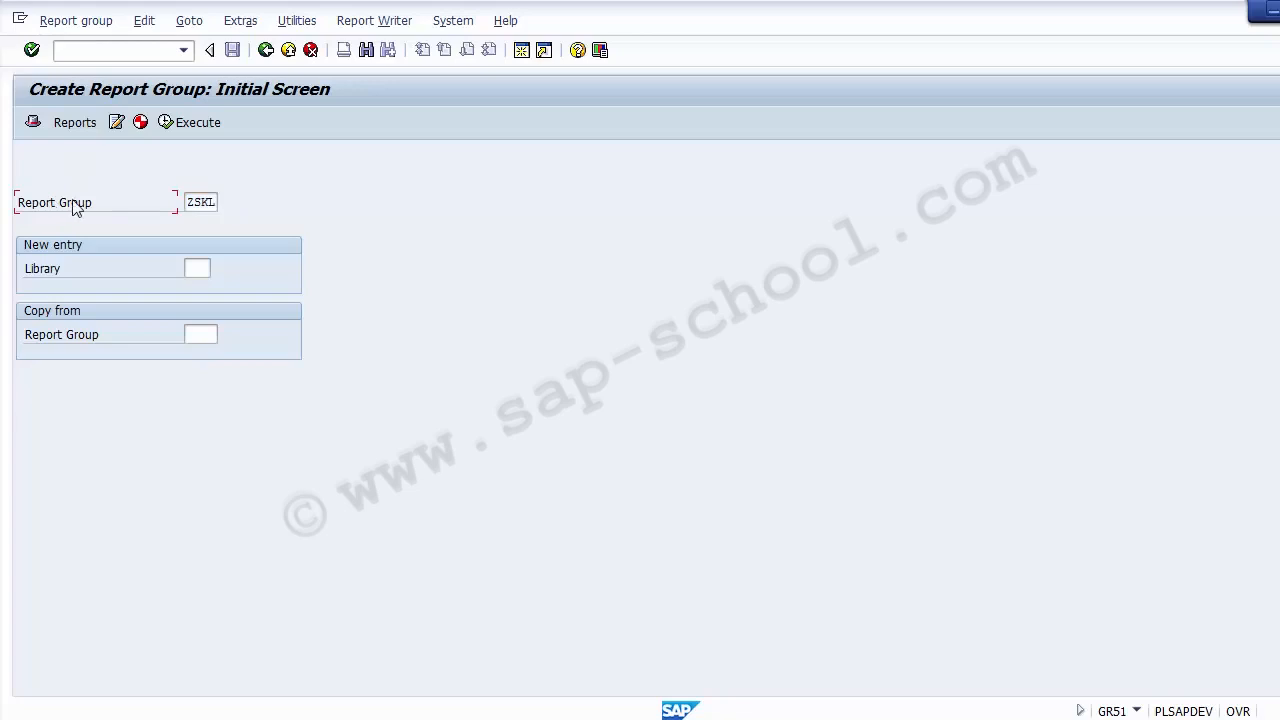
{"action": "left_click", "coordinate": [190, 202]}
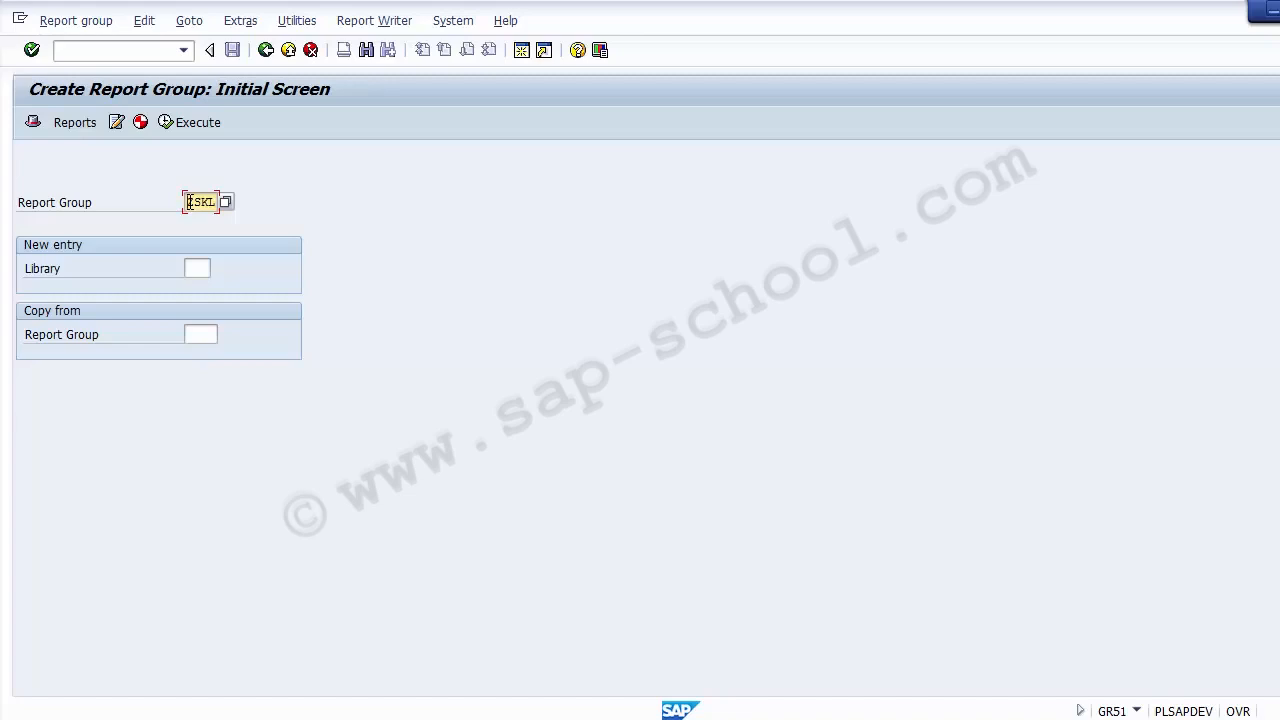
Step: Enter 1SKL as the report group to copy from
{"action": "key", "text": "Tab"}
{"action": "key", "text": "Tab"}
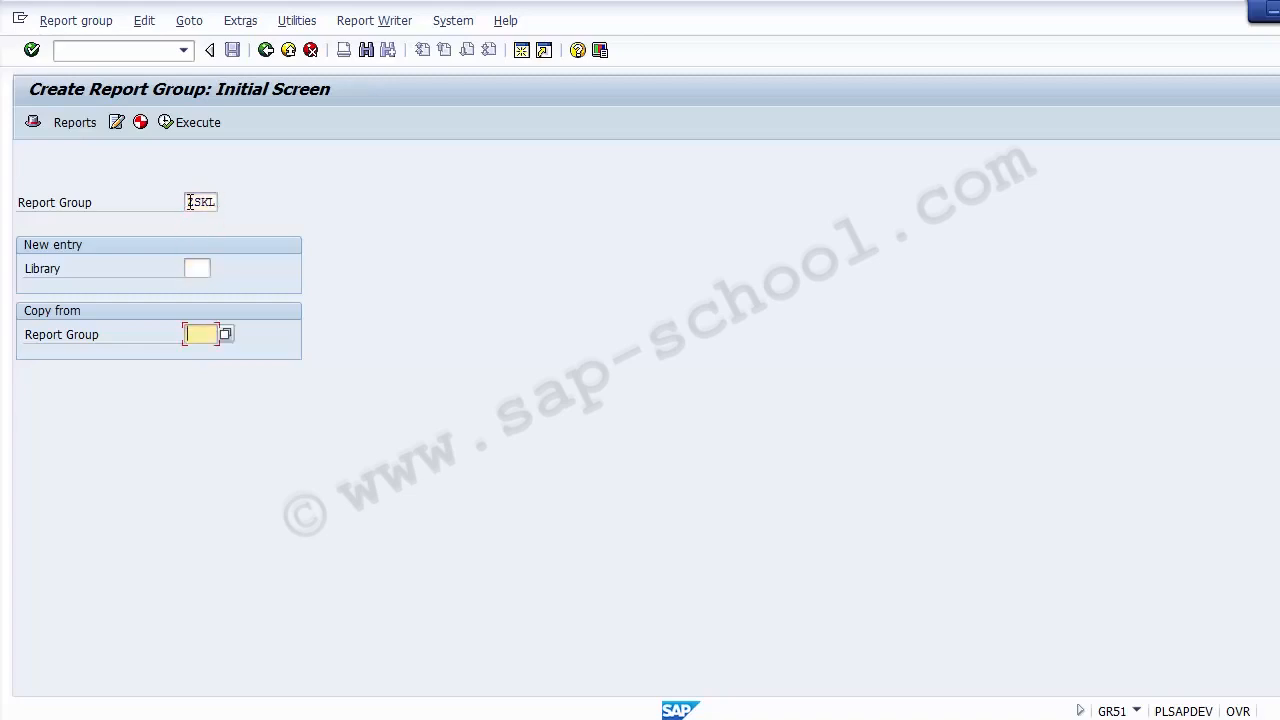
{"action": "type", "text": "1SKL"}
{"action": "key", "text": "Down"}
{"action": "key", "text": "Return"}
Step: Choose 1SKL (Range: Cost Centers) as the copy source from the list of existing report groups, and continue to the new group's header
{"action": "left_click", "coordinate": [224, 335]}
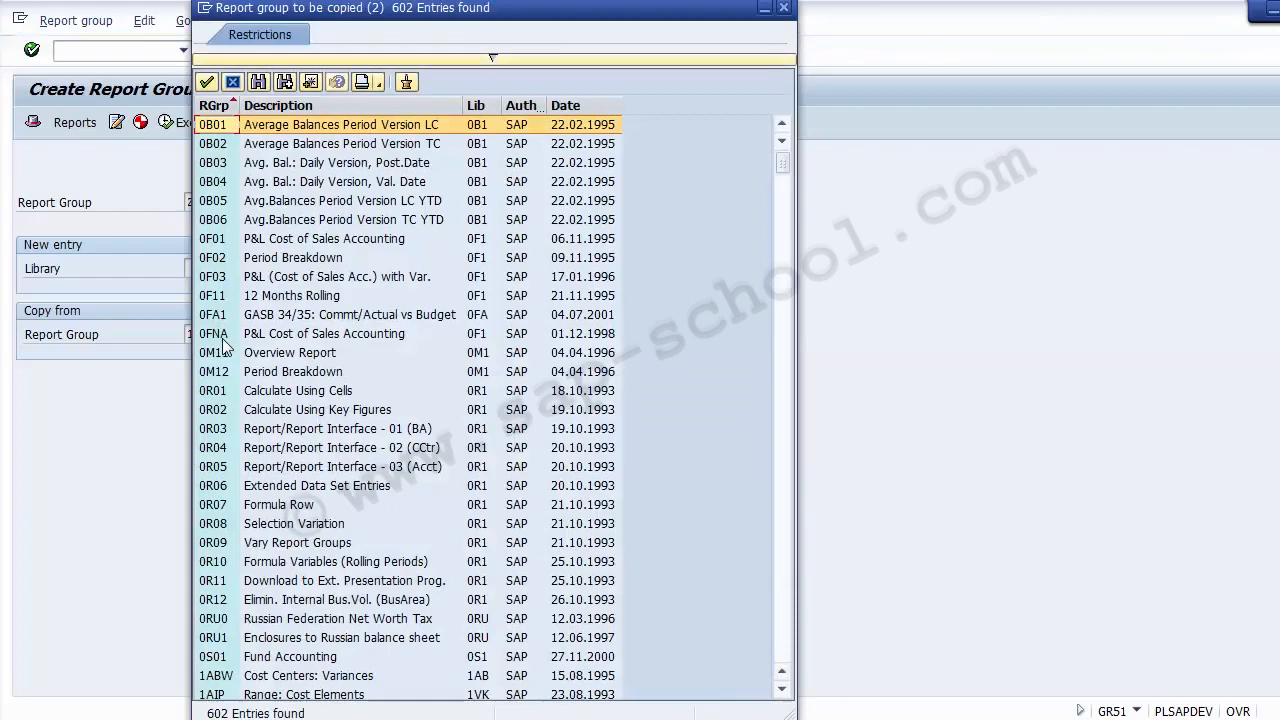
{"action": "key", "text": "Down"}
{"action": "key", "text": "Down"}
{"action": "key", "text": "Down"}
{"action": "key", "text": "Down"}
{"action": "key", "text": "Down"}
{"action": "key", "text": "Down"}
{"action": "key", "text": "Down"}
{"action": "key", "text": "Down"}
{"action": "key", "text": "Down"}
{"action": "key", "text": "Down"}
{"action": "key", "text": "Down"}
{"action": "key", "text": "Down"}
{"action": "key", "text": "Down"}
{"action": "key", "text": "Down"}
{"action": "key", "text": "Down"}
{"action": "key", "text": "Down"}
{"action": "key", "text": "Down"}
{"action": "key", "text": "Down"}
{"action": "key", "text": "Down"}
{"action": "key", "text": "Down"}
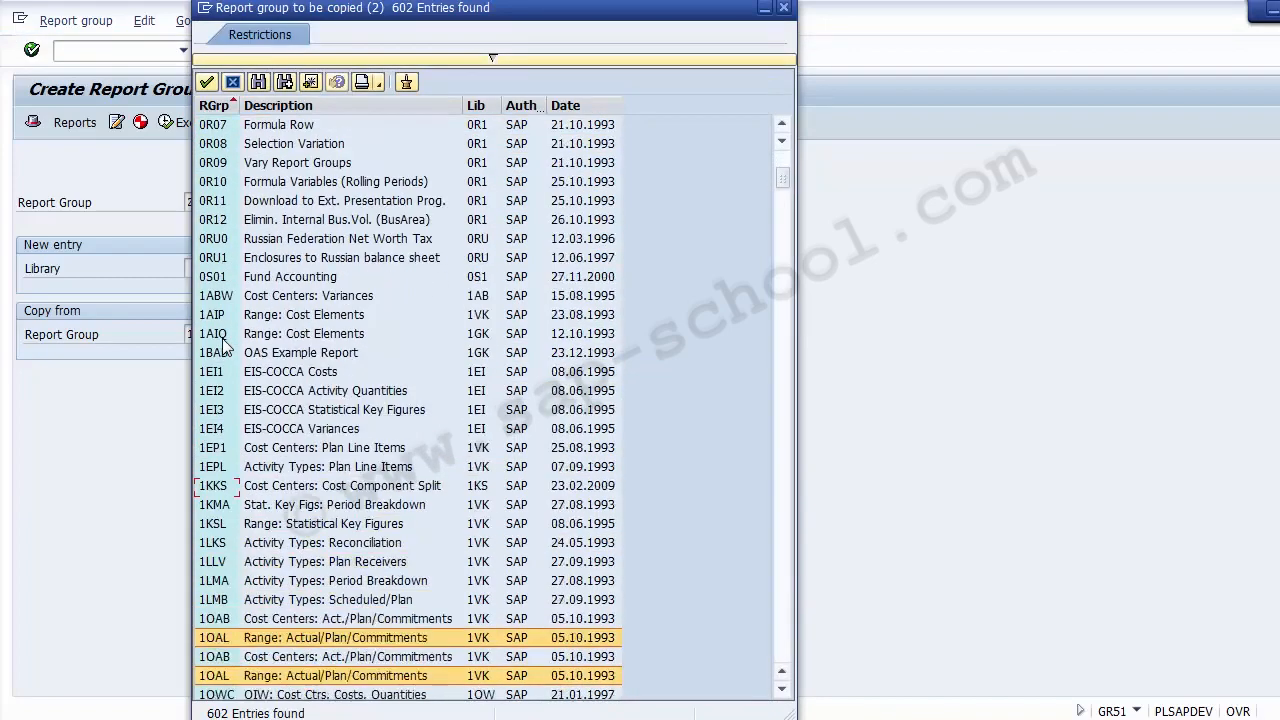
{"action": "key", "text": "Up"}
{"action": "key", "text": "Up"}
{"action": "key", "text": "Up"}
{"action": "key", "text": "Up"}
{"action": "key", "text": "Up"}
{"action": "key", "text": "Up"}
{"action": "key", "text": "Up"}
{"action": "key", "text": "Up"}
{"action": "key", "text": "Up"}
{"action": "key", "text": "Up"}
{"action": "key", "text": "Up"}
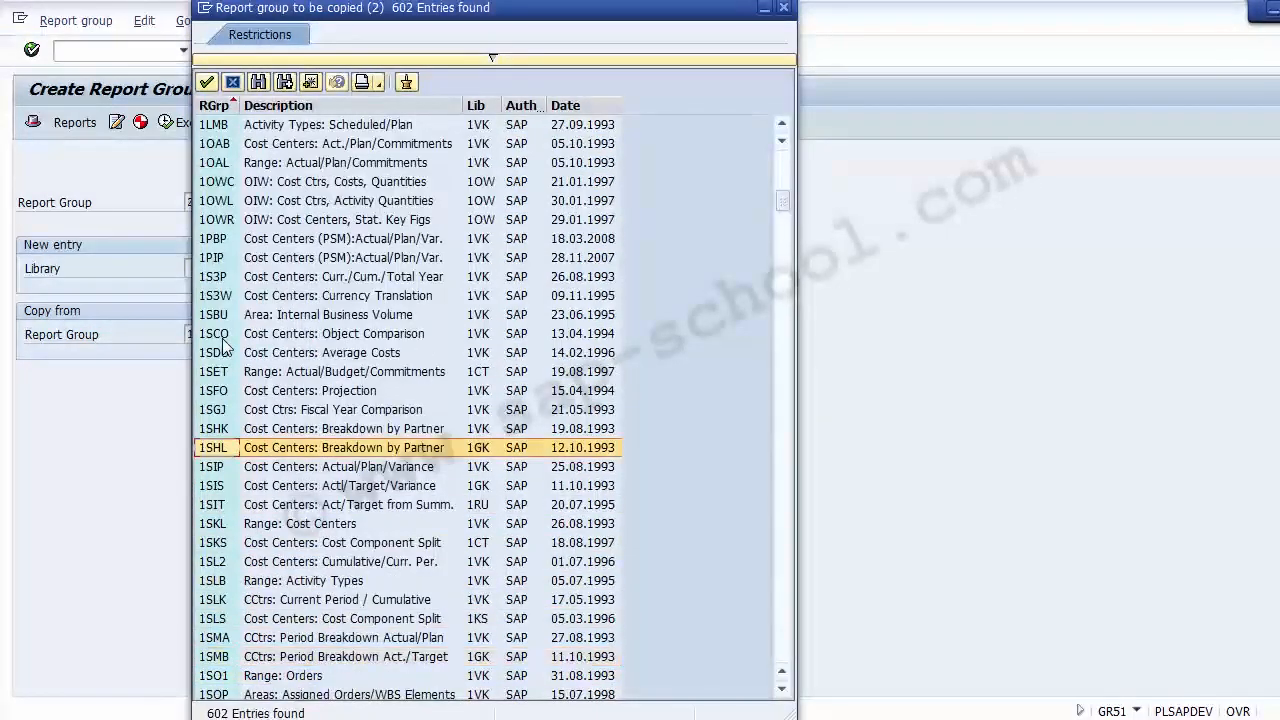
{"action": "key", "text": "Up"}
{"action": "key", "text": "Up"}
{"action": "key", "text": "Up"}
{"action": "key", "text": "Up"}
{"action": "key", "text": "Up"}
{"action": "key", "text": "Up"}
{"action": "key", "text": "Up"}
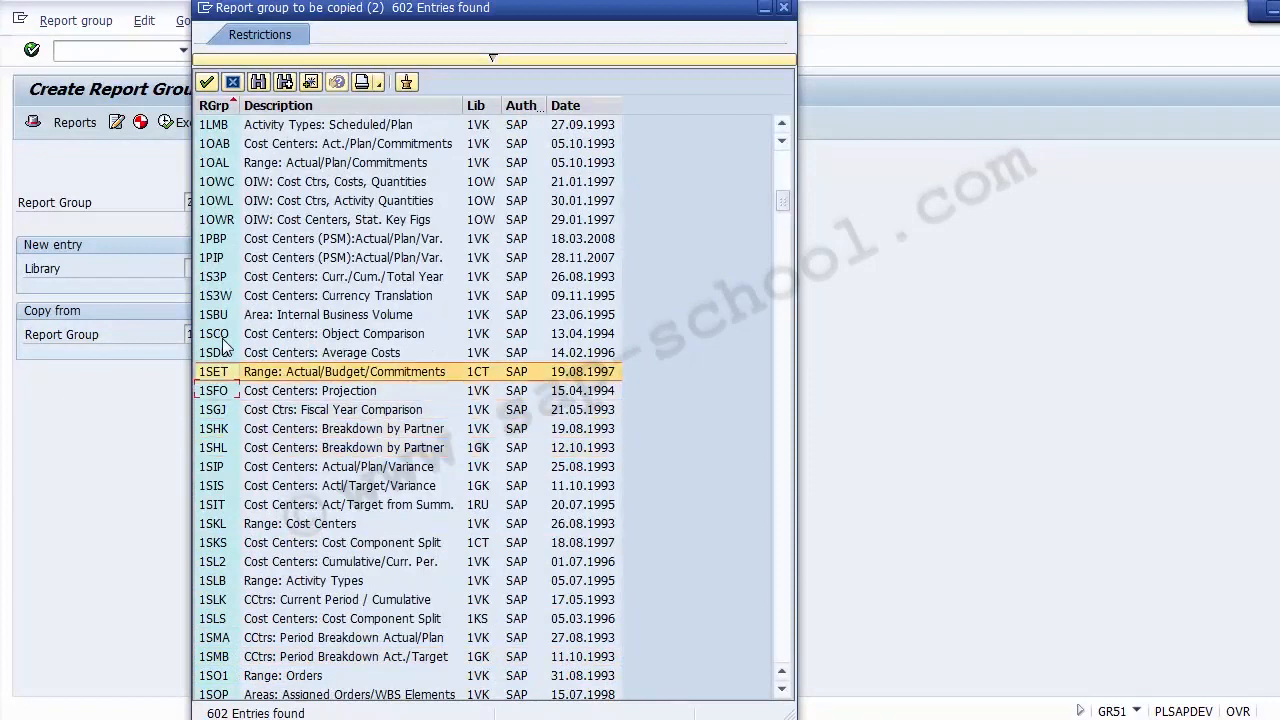
{"action": "key", "text": "Down"}
{"action": "key", "text": "Down"}
{"action": "key", "text": "Down"}
{"action": "key", "text": "Down"}
{"action": "key", "text": "Down"}
{"action": "key", "text": "Down"}
{"action": "key", "text": "Down"}
{"action": "key", "text": "Down"}
{"action": "key", "text": "Down"}
{"action": "key", "text": "Down"}
{"action": "key", "text": "Down"}
{"action": "key", "text": "Down"}
{"action": "key", "text": "Down"}
{"action": "key", "text": "Down"}
{"action": "key", "text": "Down"}
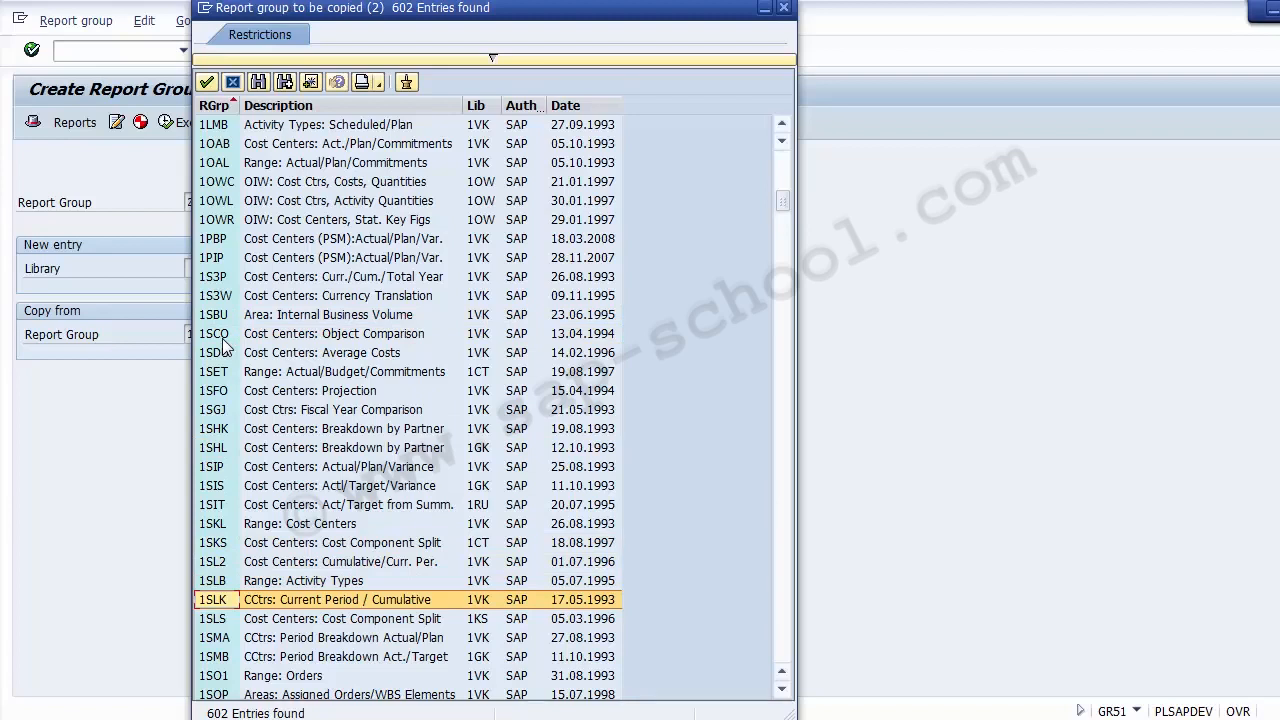
{"action": "key", "text": "Down"}
{"action": "key", "text": "Up"}
{"action": "key", "text": "Up"}
{"action": "key", "text": "Up"}
{"action": "key", "text": "Up"}
{"action": "key", "text": "Up"}
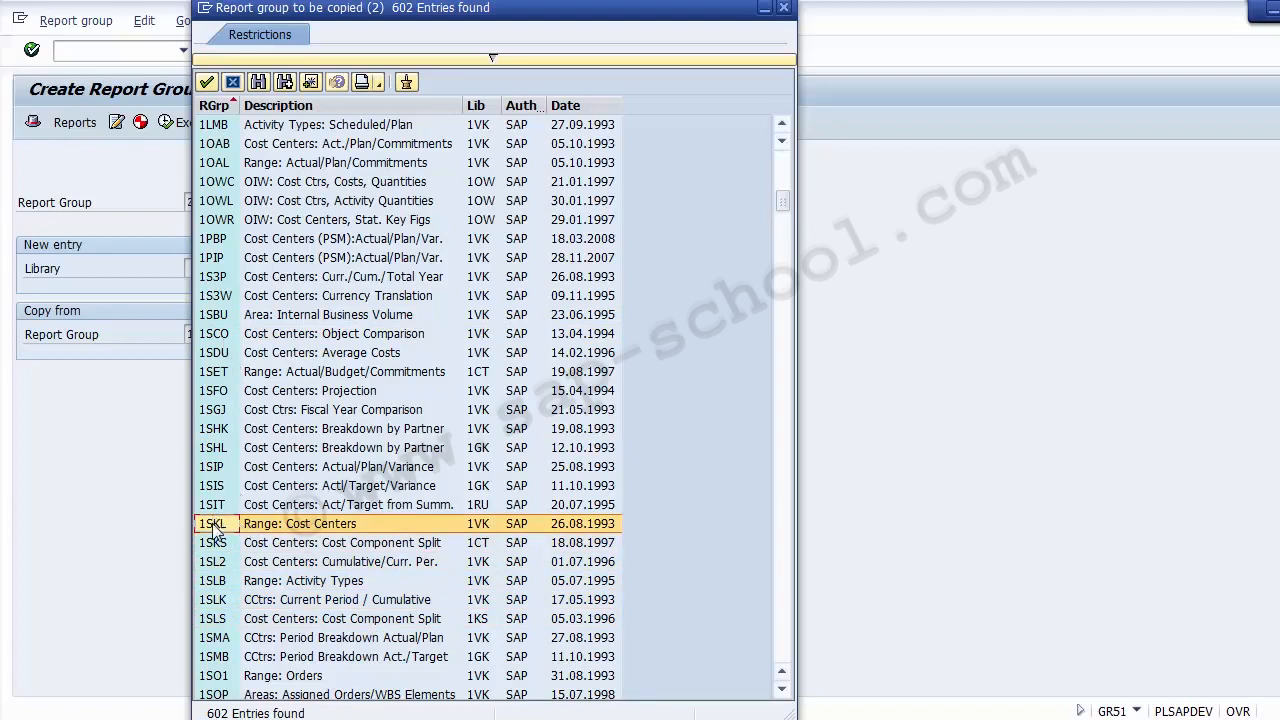
{"action": "double_click", "coordinate": [257, 523]}
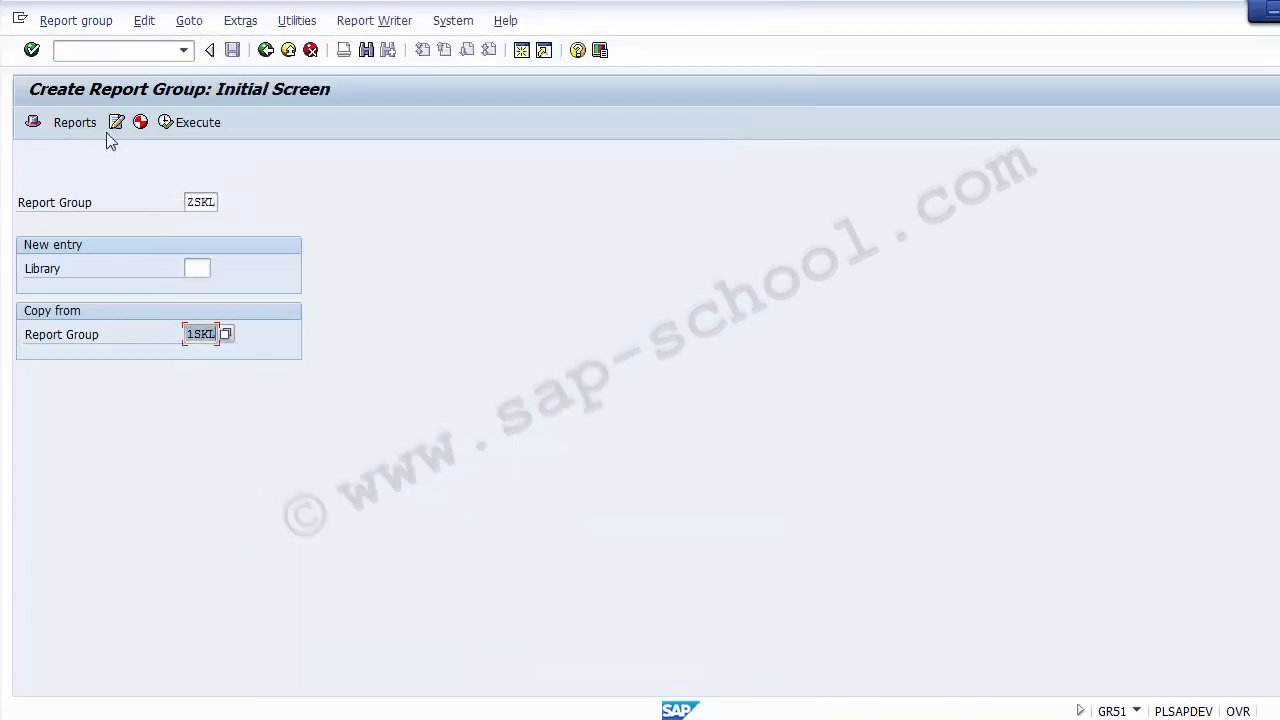
{"action": "key", "text": "Return"}
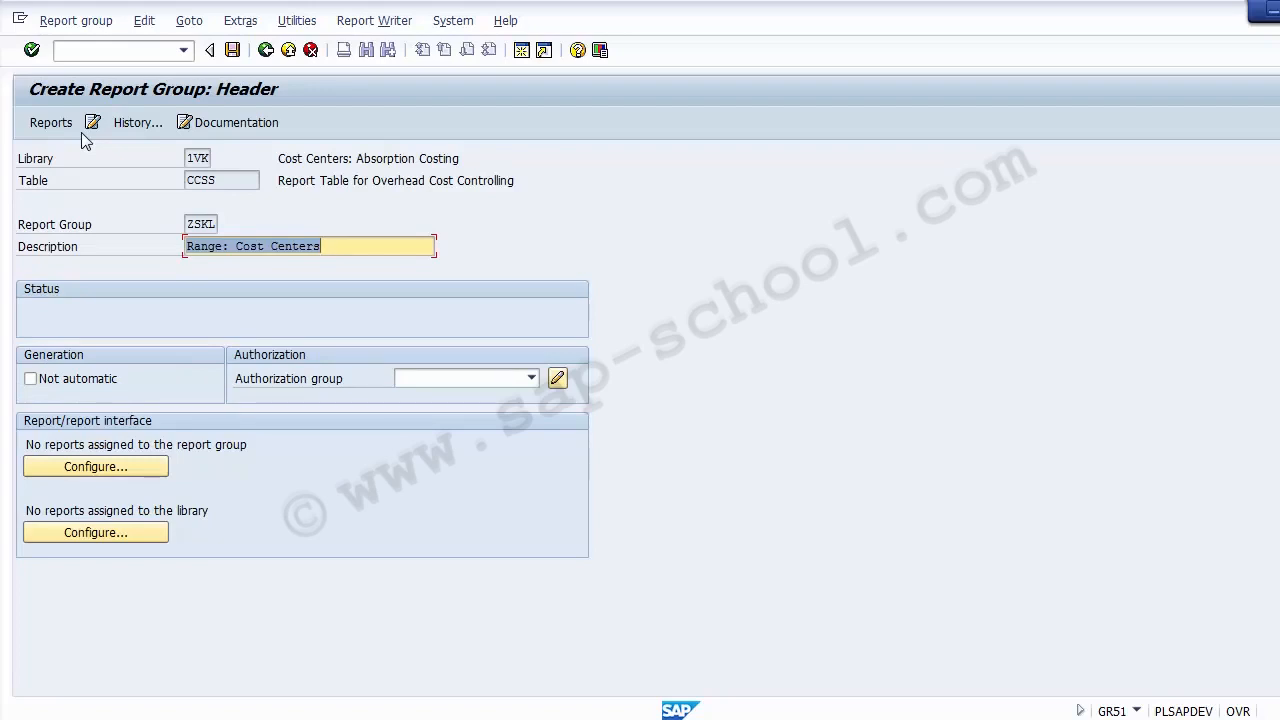
Step: Set the new report group's description to Testing Report Cost Center and check the authorization group choices, leaving the field blank
{"action": "key", "text": "End"}
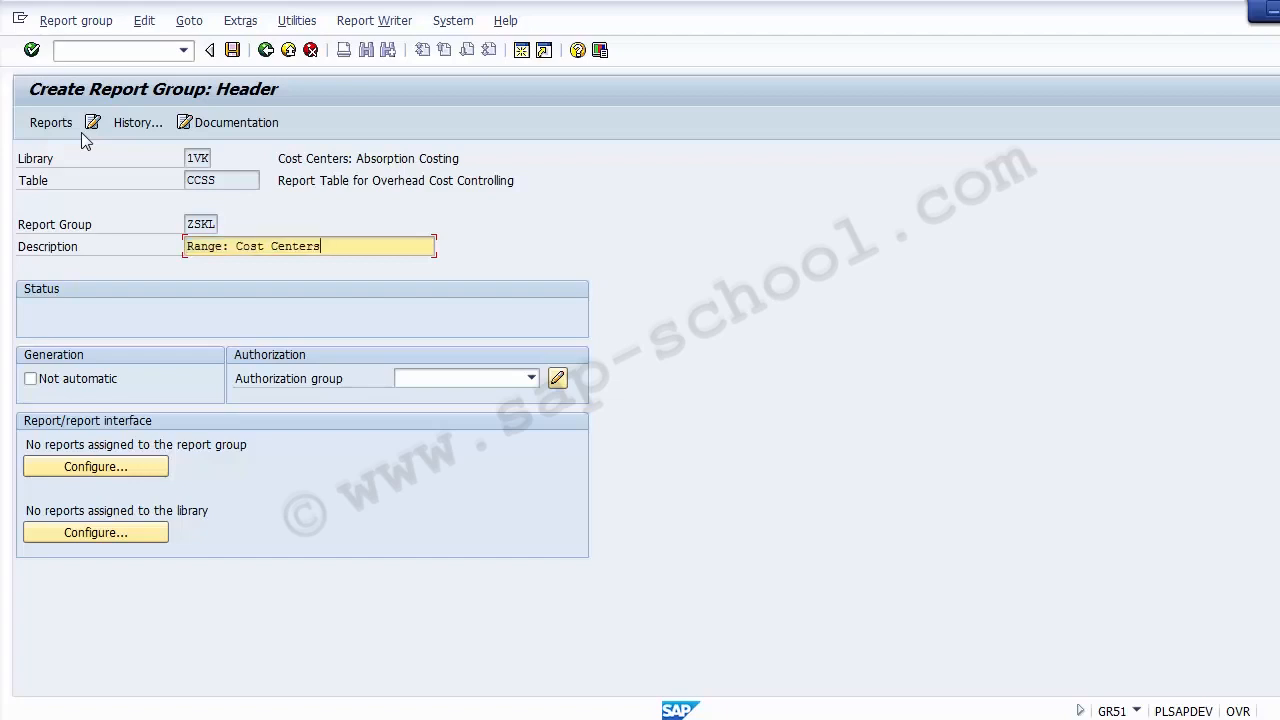
{"action": "type", "text": "Testing Report Cost Center"}
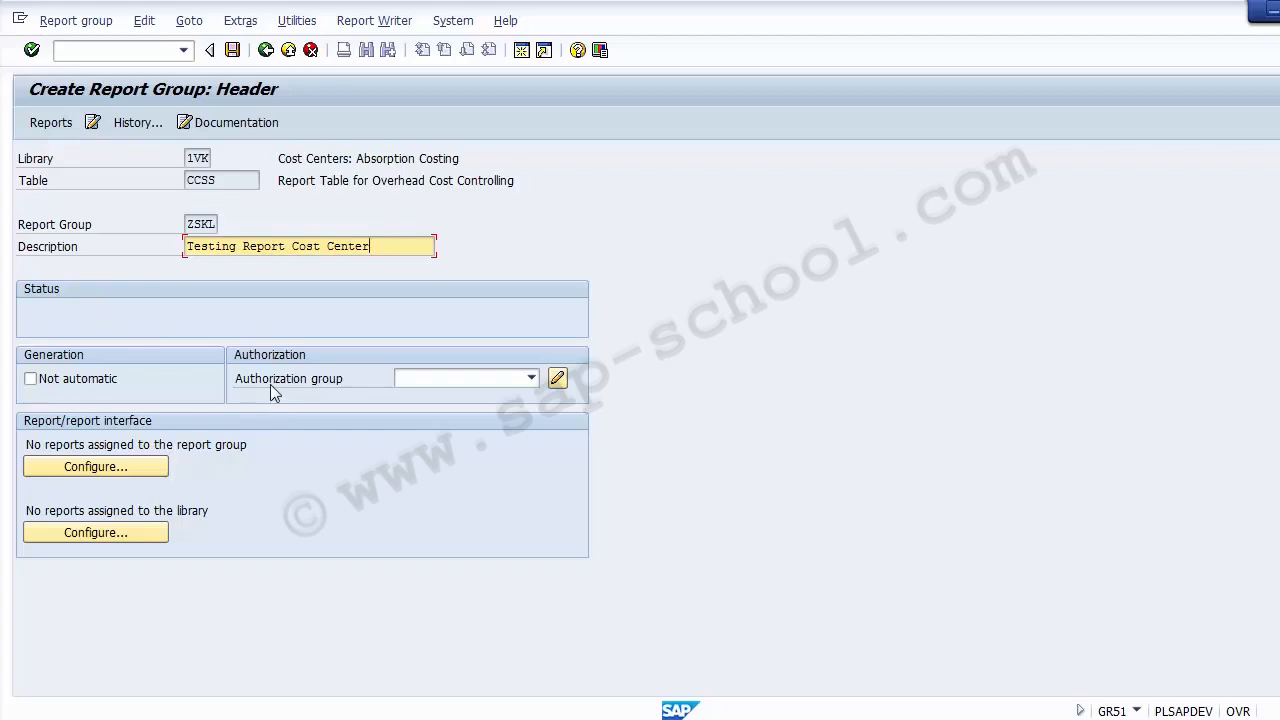
{"action": "left_click", "coordinate": [443, 378]}
{"action": "left_click", "coordinate": [397, 321]}
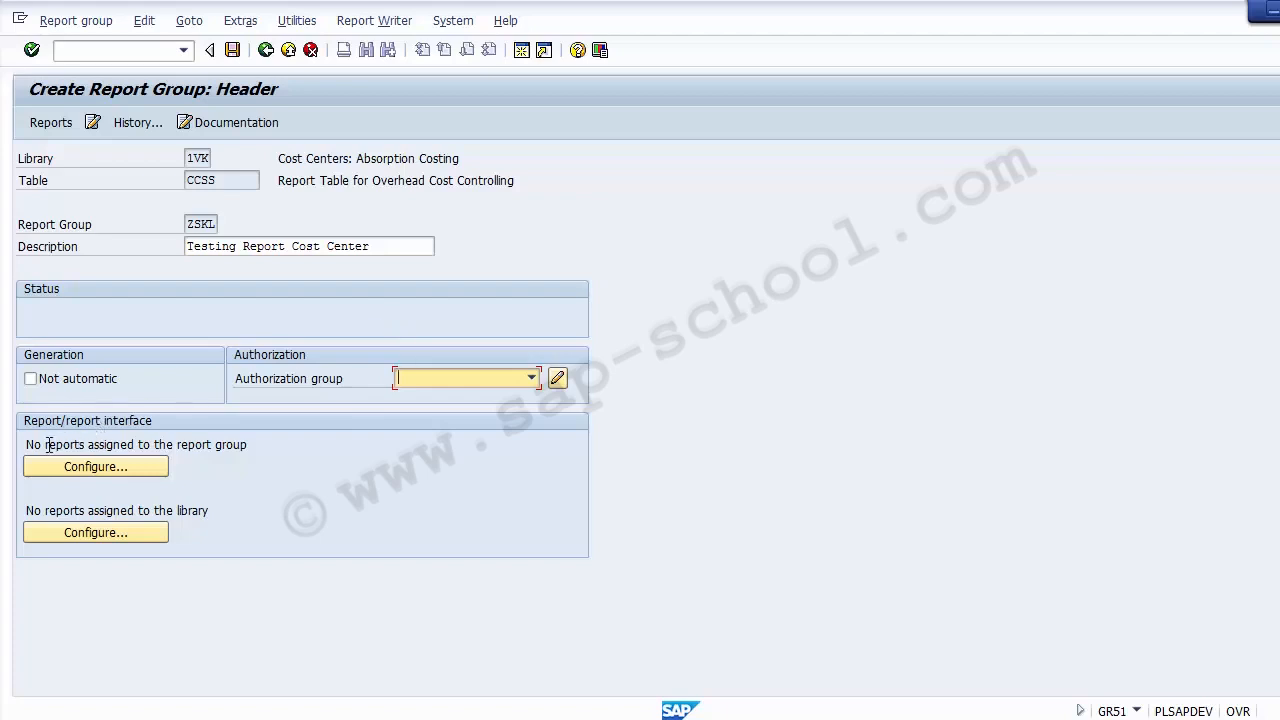
Step: Try to configure the reports assigned to the new report group, then save report group ZSKL
{"action": "left_click_drag", "start_coordinate": [24, 446], "coordinate": [255, 450]}
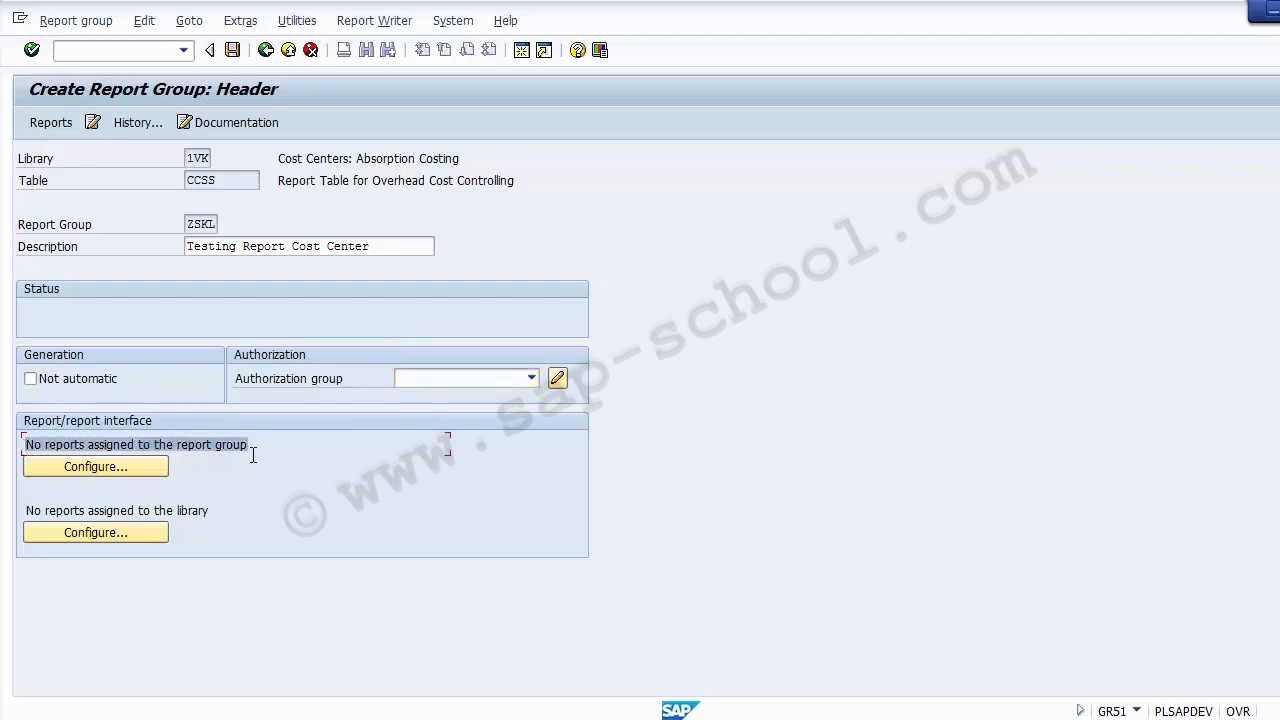
{"action": "left_click", "coordinate": [96, 470]}
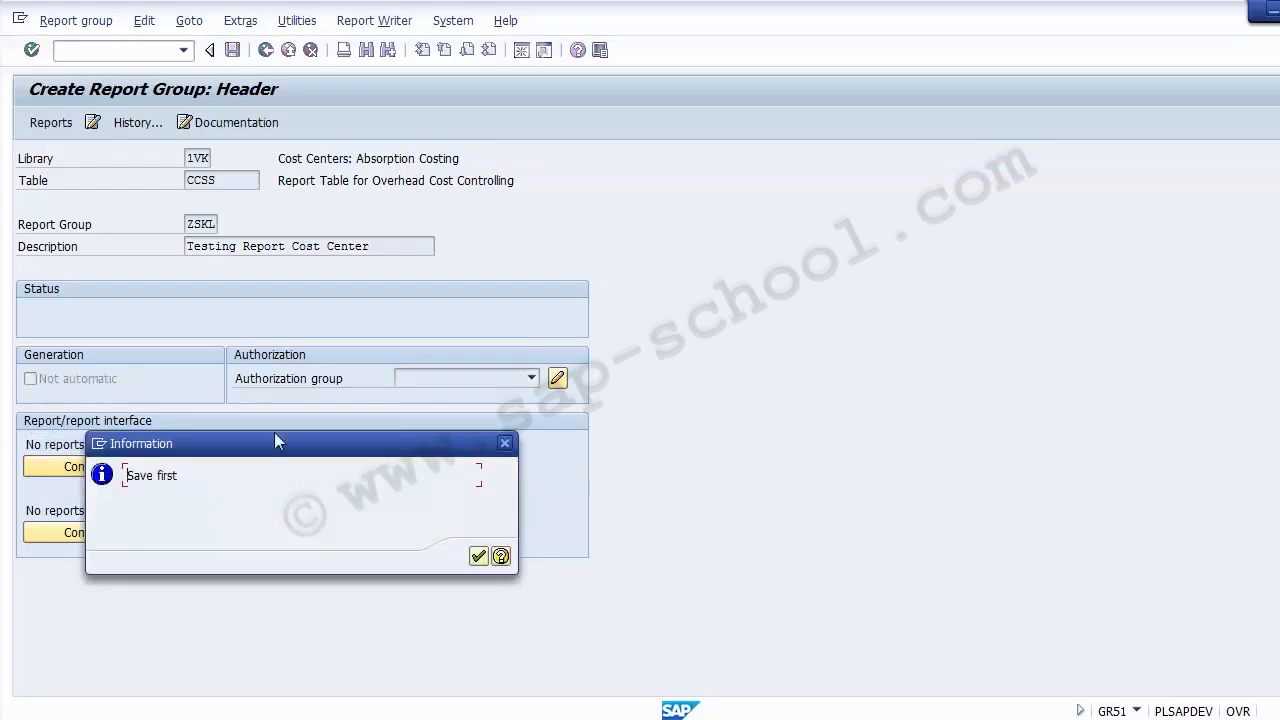
{"action": "left_click", "coordinate": [478, 556]}
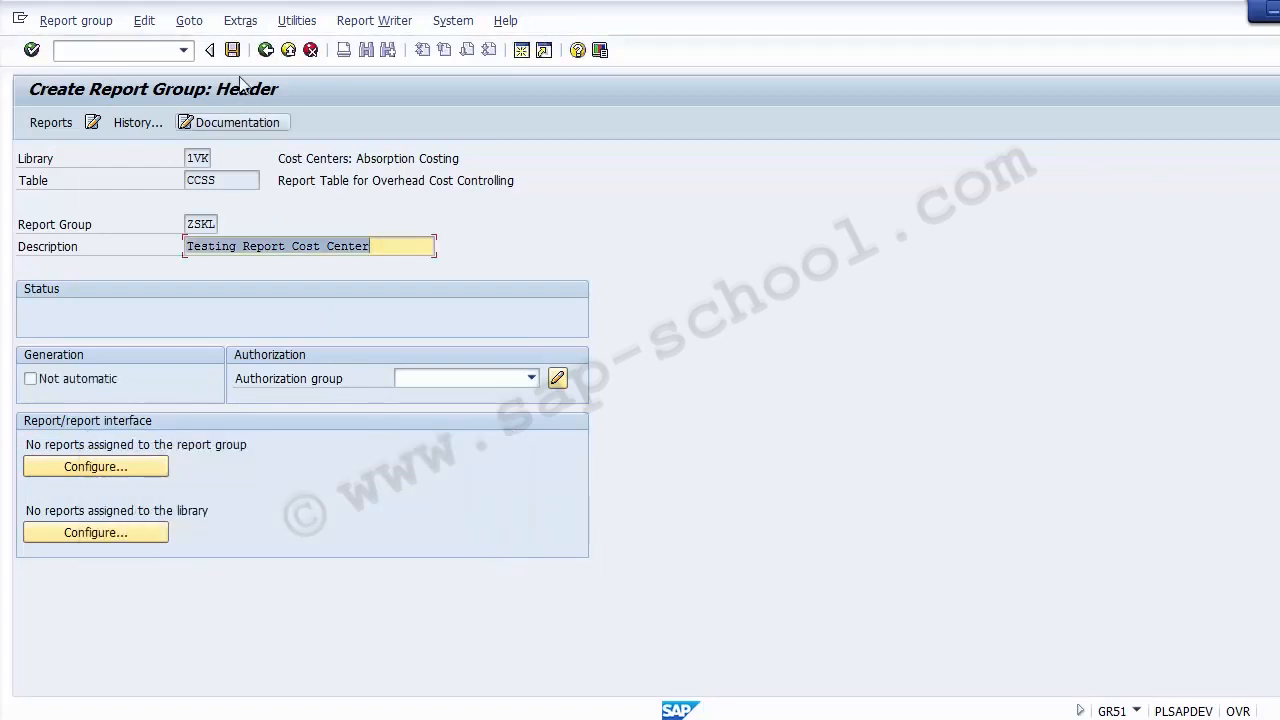
{"action": "left_click", "coordinate": [232, 52]}
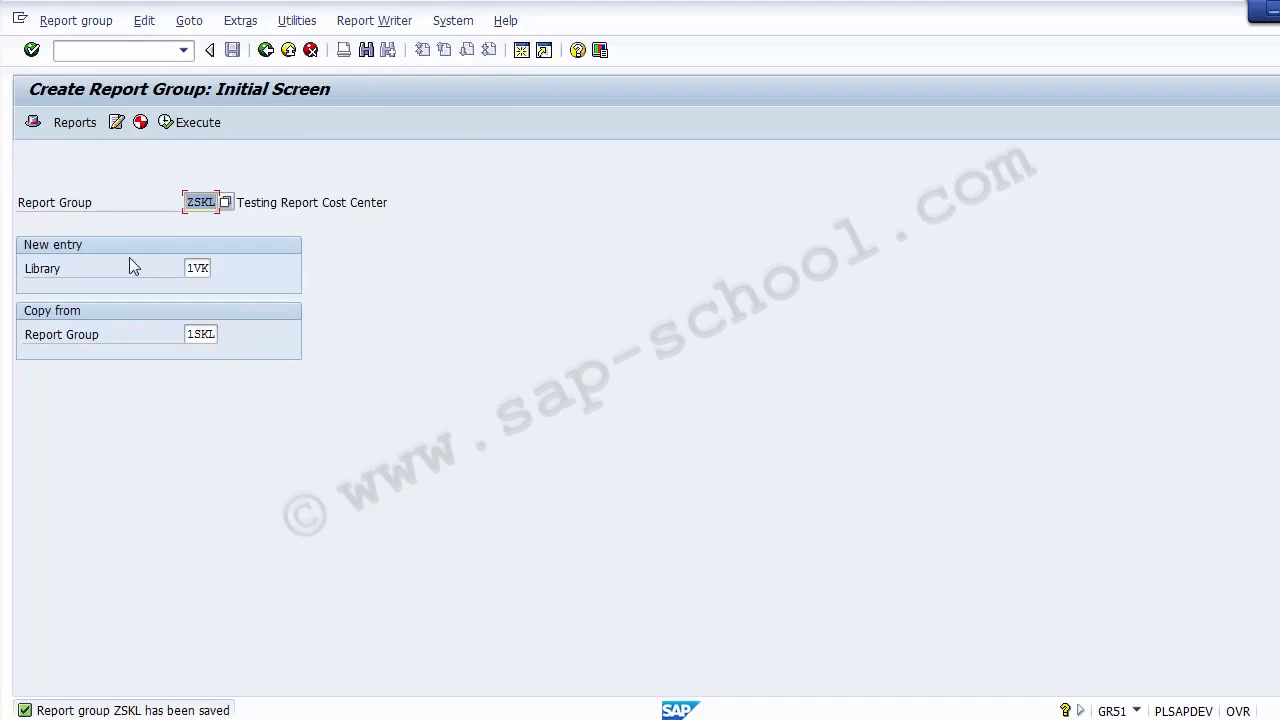
Step: Switch report group ZSKL from creation to change mode and open its header
{"action": "left_click", "coordinate": [33, 126]}
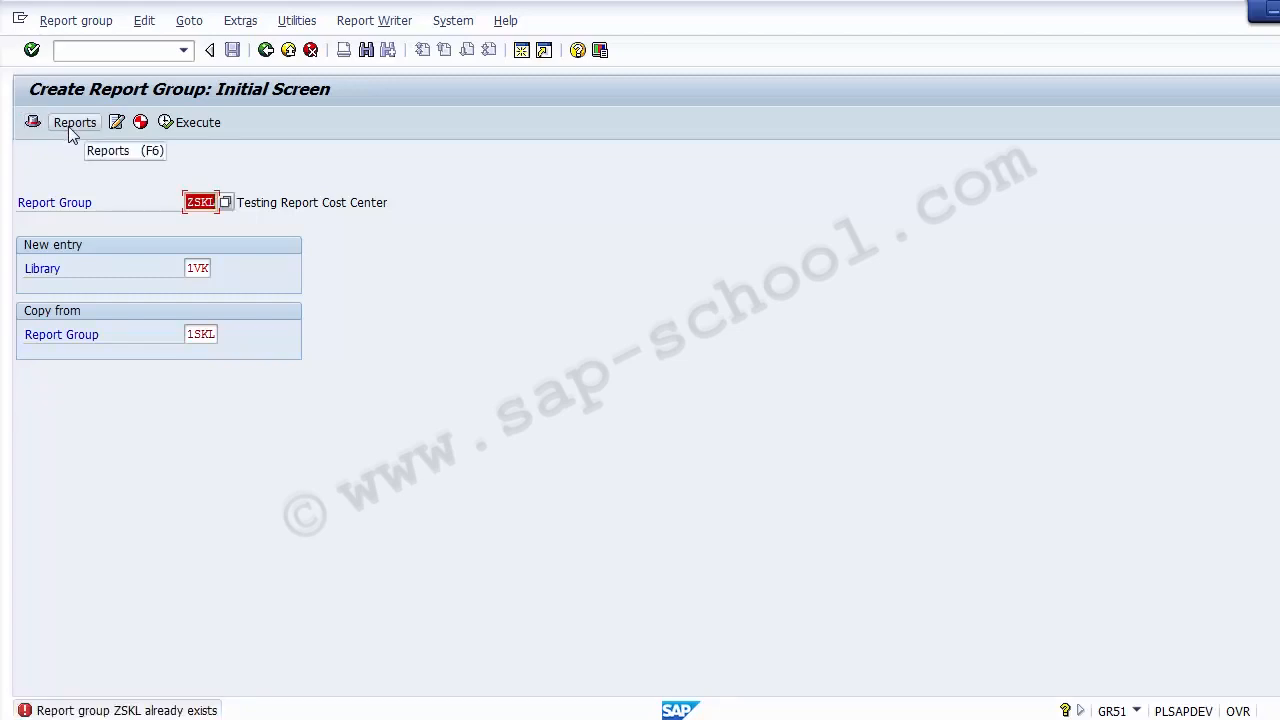
{"action": "left_click", "coordinate": [75, 21]}
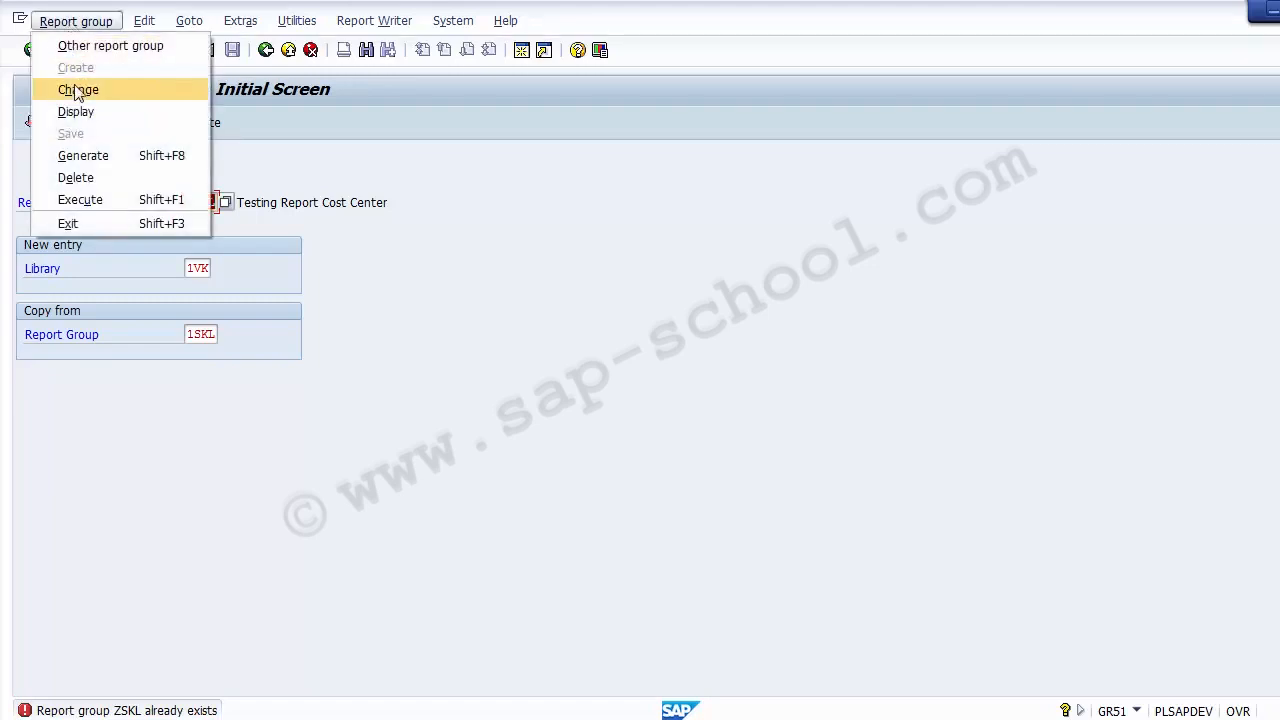
{"action": "left_click", "coordinate": [78, 93]}
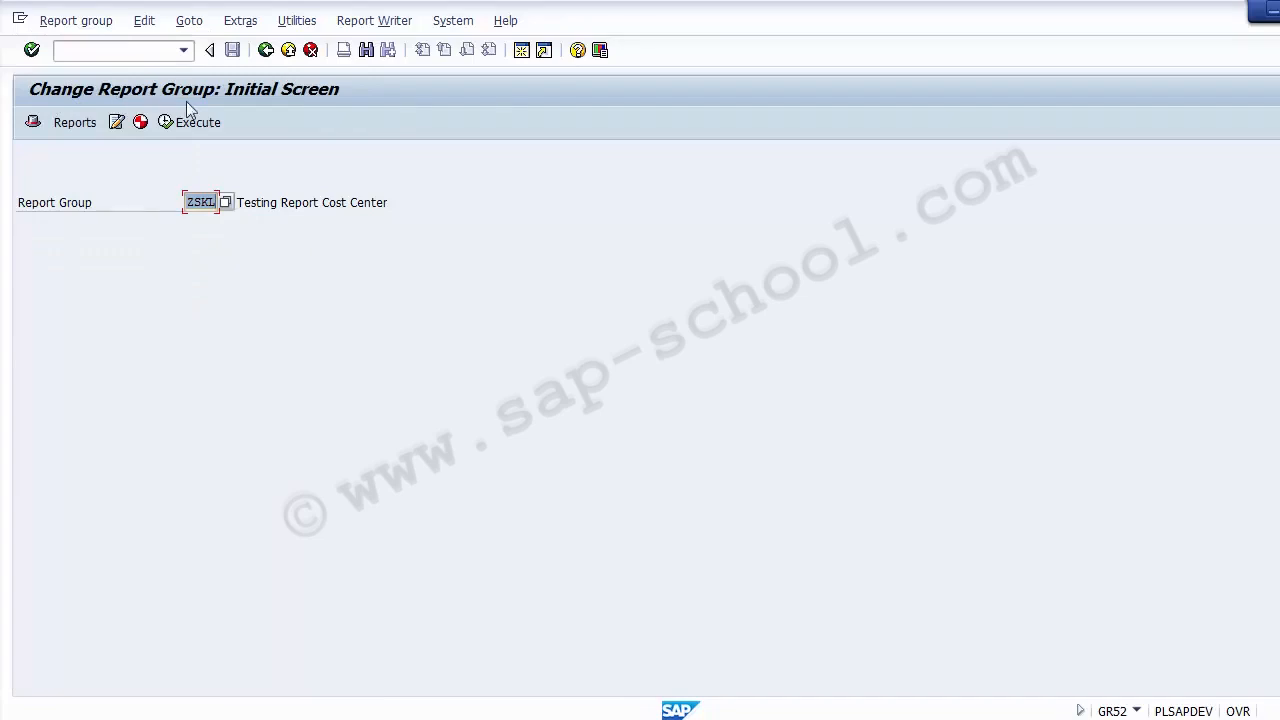
{"action": "left_click", "coordinate": [33, 123]}
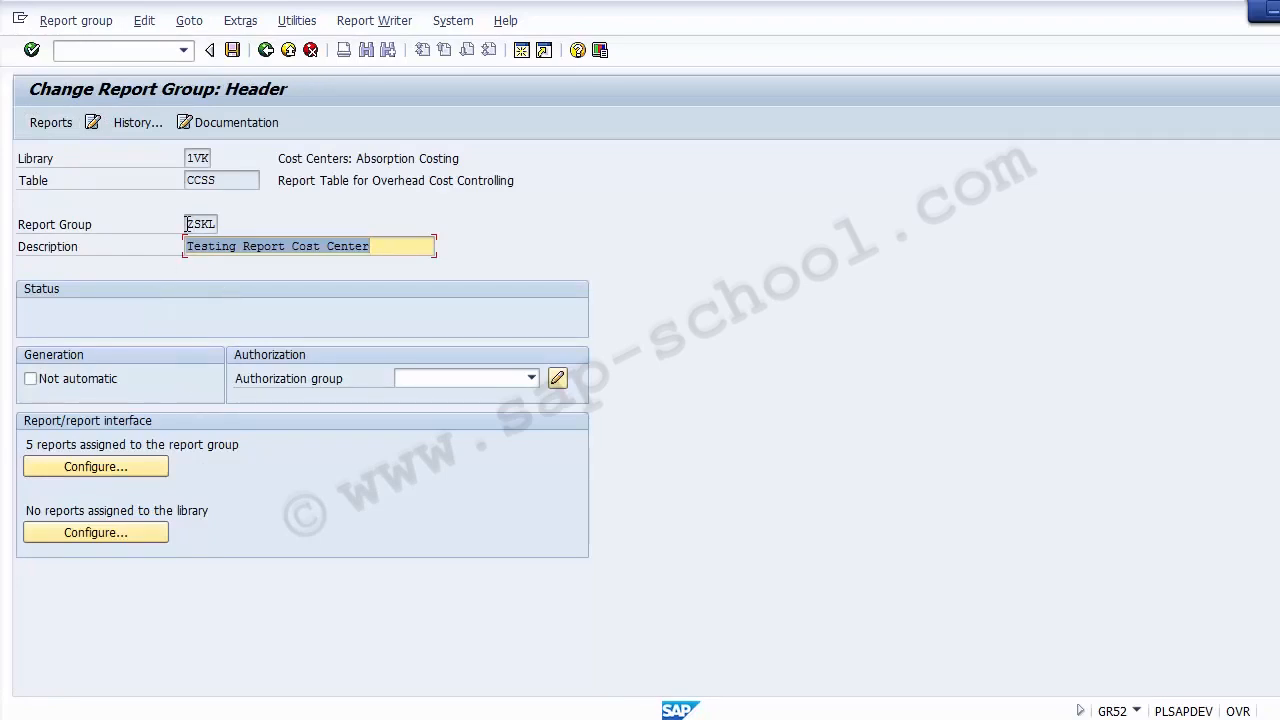
Step: Check the header's report group, description and the line on reports assigned to the report group
{"action": "left_click_drag", "start_coordinate": [186, 224], "coordinate": [388, 254]}
{"action": "left_click", "coordinate": [157, 313]}
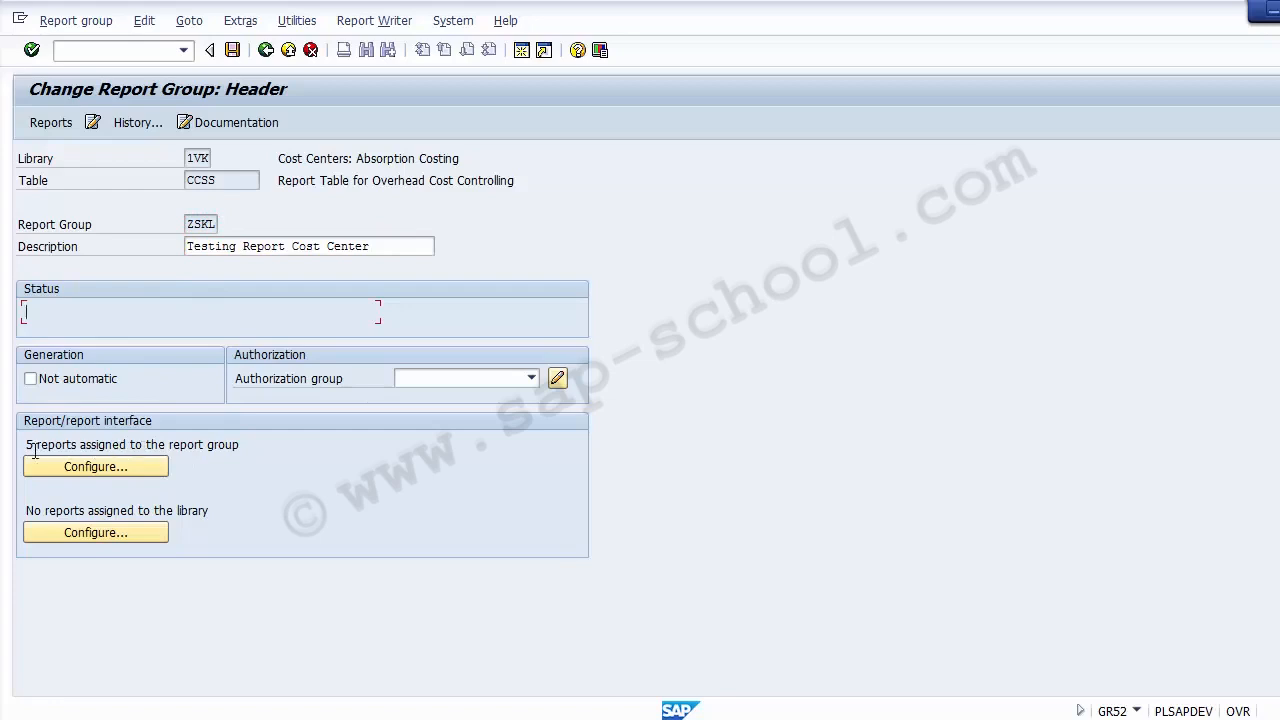
{"action": "left_click_drag", "start_coordinate": [25, 446], "coordinate": [260, 446]}
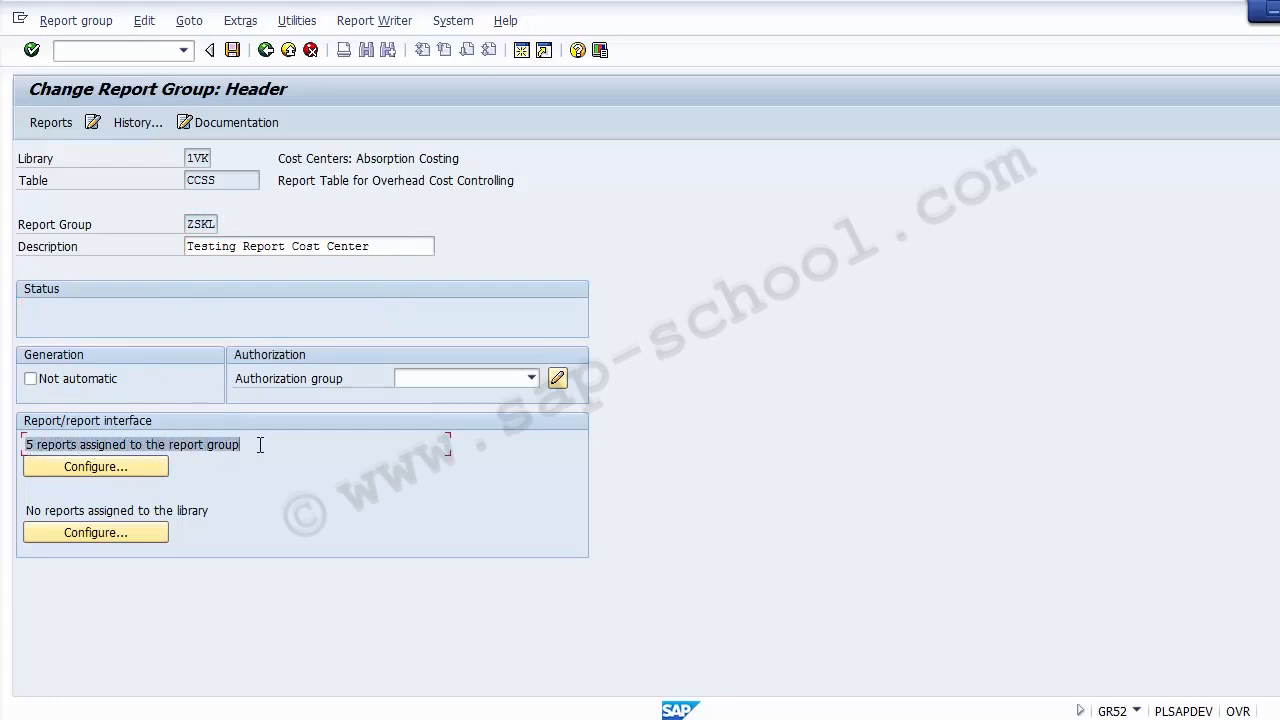
{"action": "left_click", "coordinate": [260, 446]}
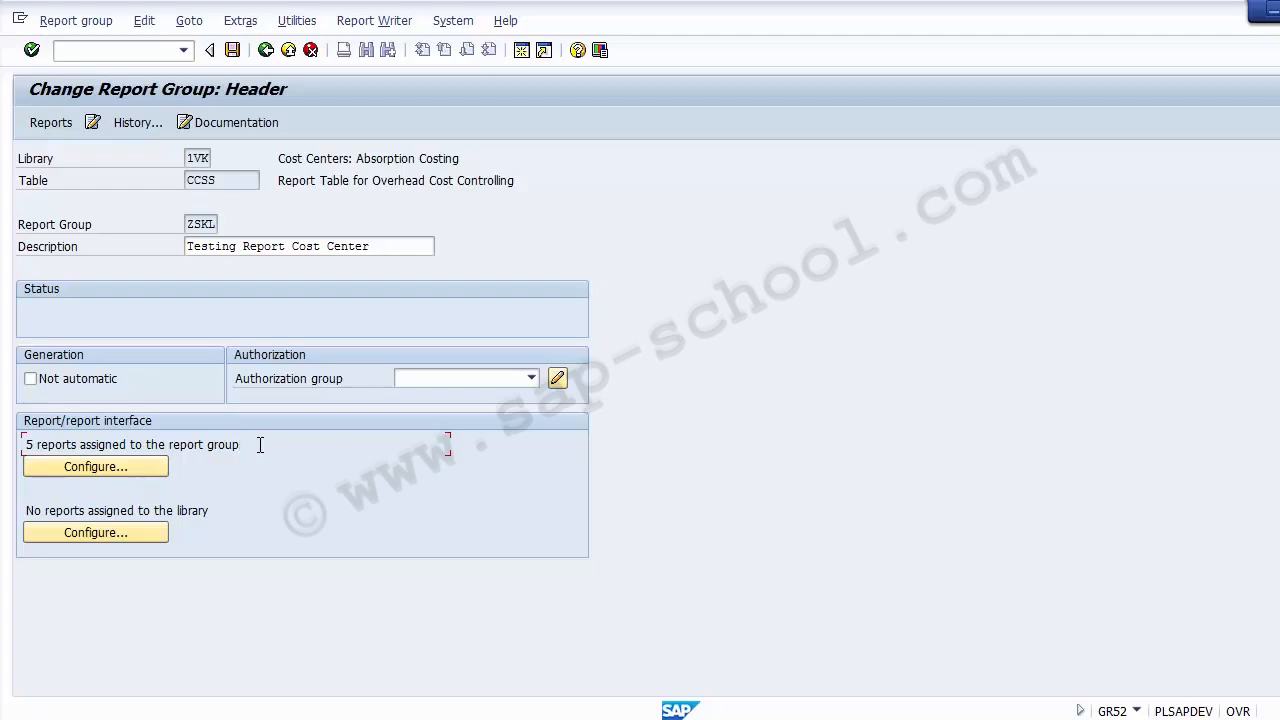
Step: Open the configuration of reports assigned to the report group, show technical names, and review each receiver report
{"action": "left_click", "coordinate": [99, 467]}
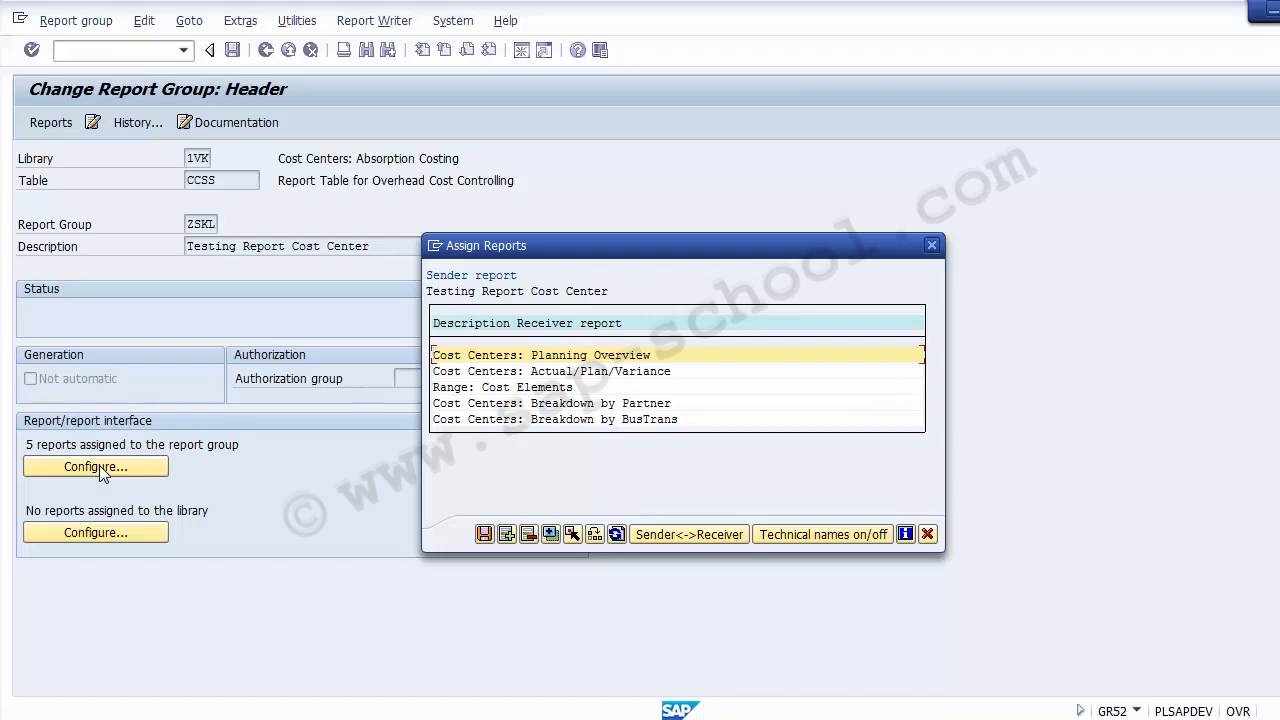
{"action": "left_click", "coordinate": [797, 536]}
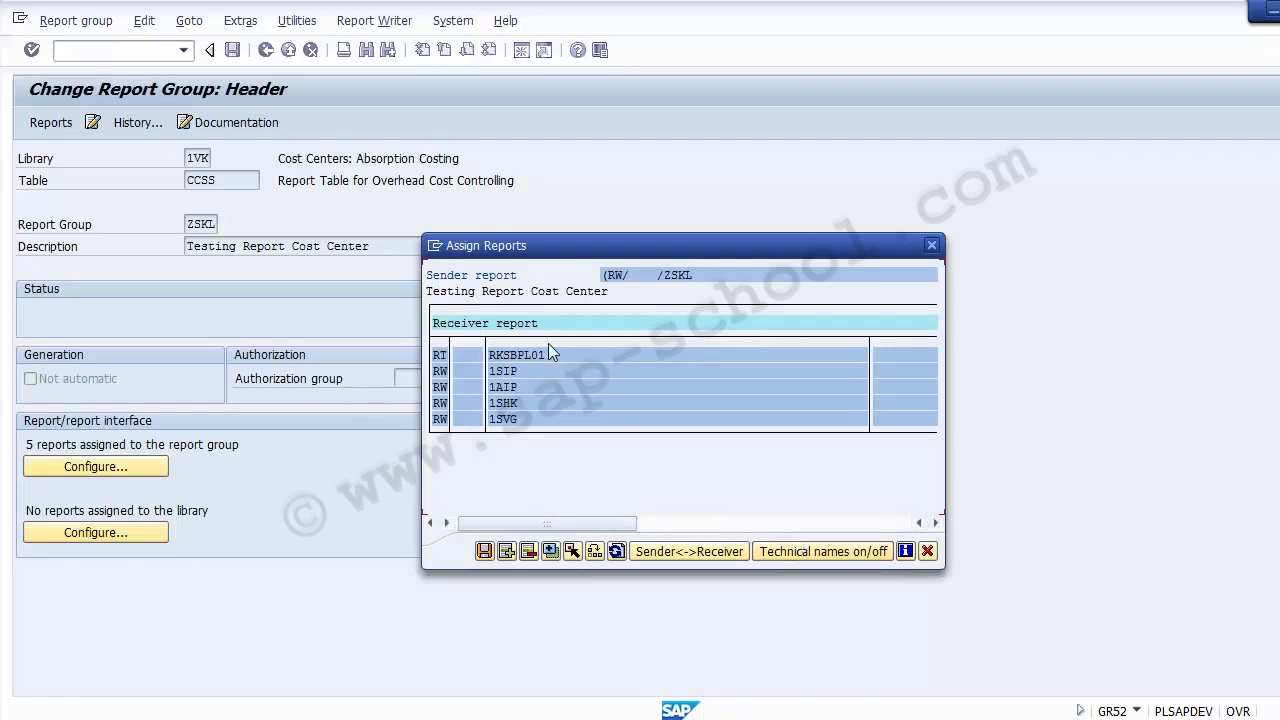
{"action": "left_click", "coordinate": [512, 355]}
{"action": "left_click", "coordinate": [509, 370]}
{"action": "left_click", "coordinate": [506, 387]}
{"action": "left_click", "coordinate": [506, 403]}
{"action": "left_click", "coordinate": [506, 419]}
Step: Start adding a receiver report to the assignment list and choose Transaction (TR) as its report type
{"action": "left_click", "coordinate": [507, 552]}
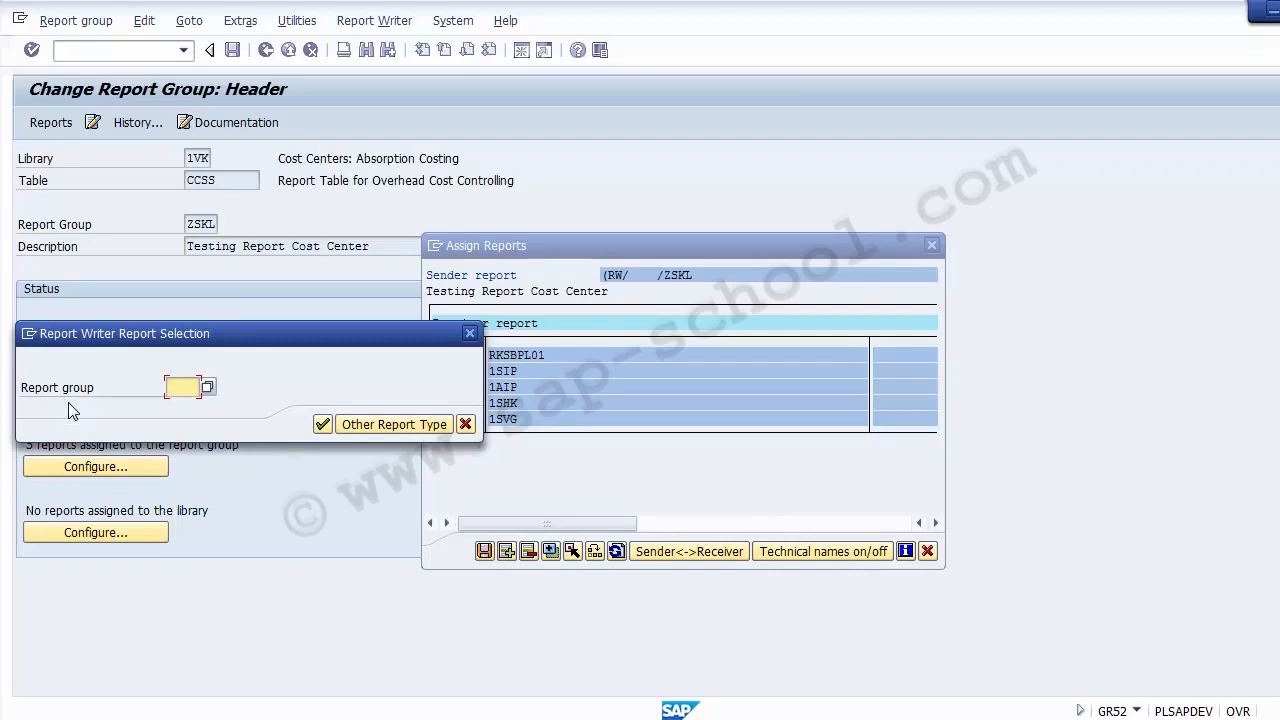
{"action": "left_click", "coordinate": [396, 425]}
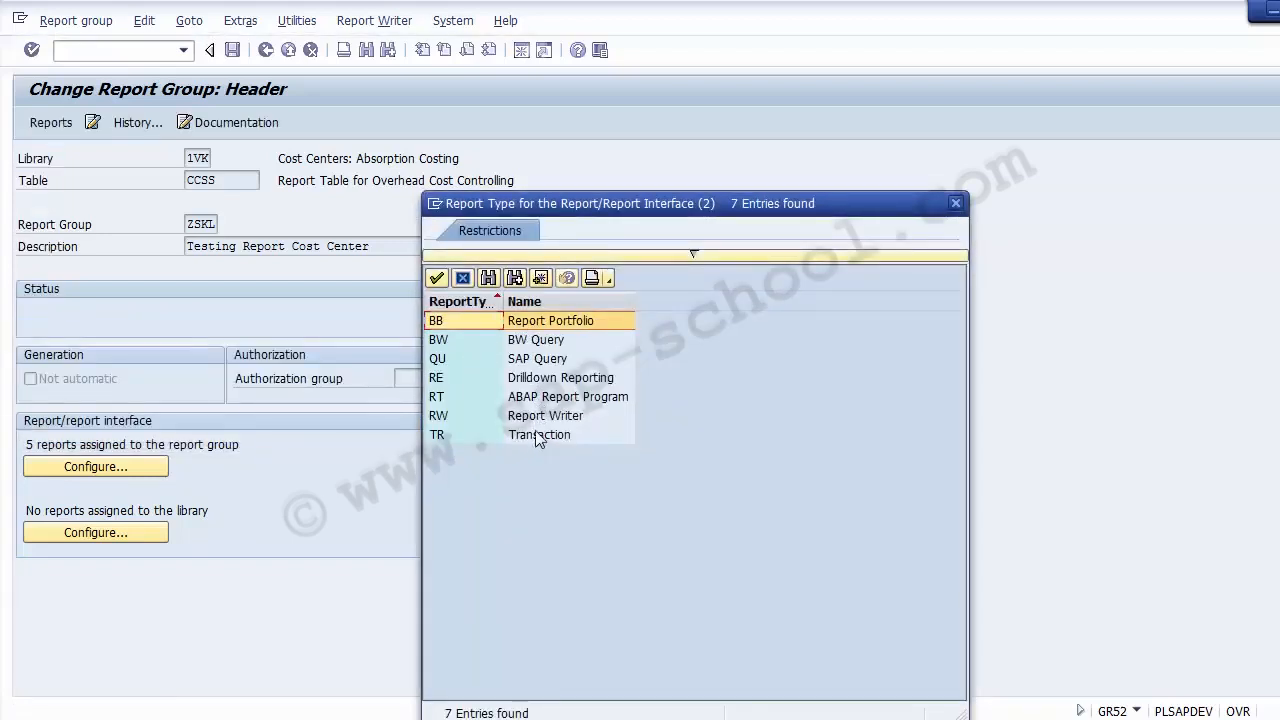
{"action": "left_click", "coordinate": [564, 386]}
{"action": "left_click", "coordinate": [566, 398]}
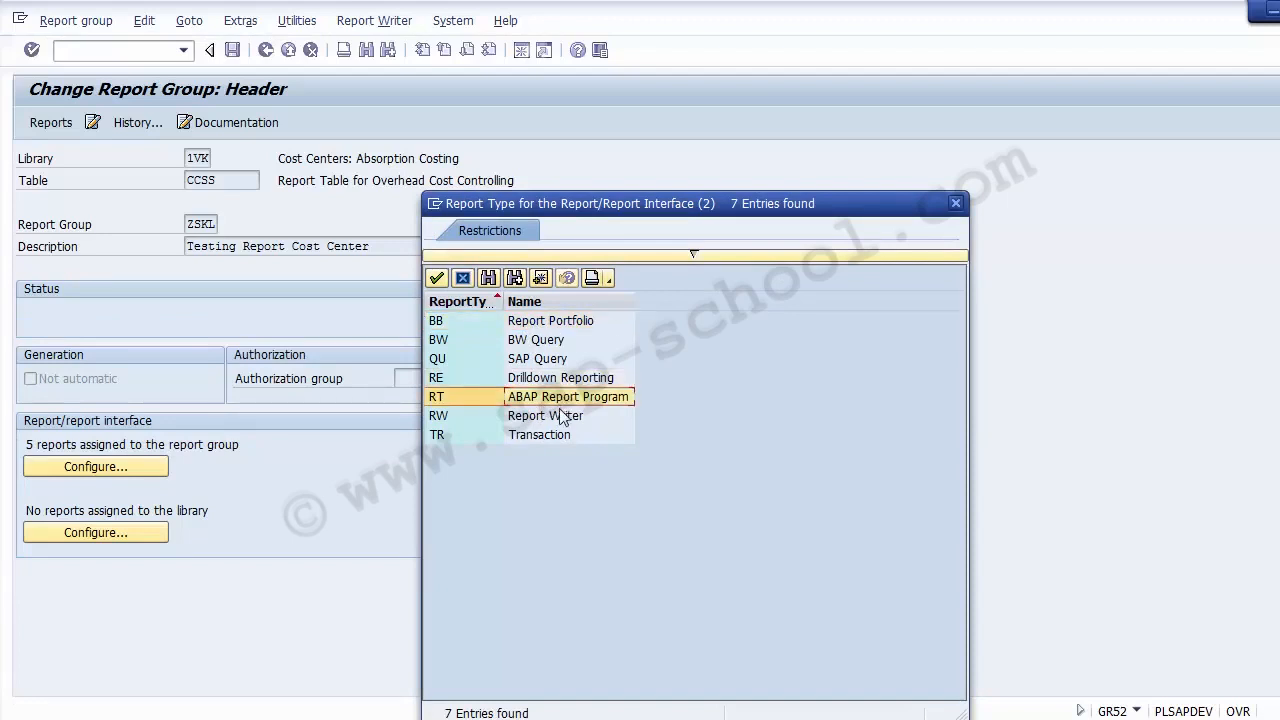
{"action": "left_click", "coordinate": [559, 417]}
{"action": "left_click", "coordinate": [542, 437]}
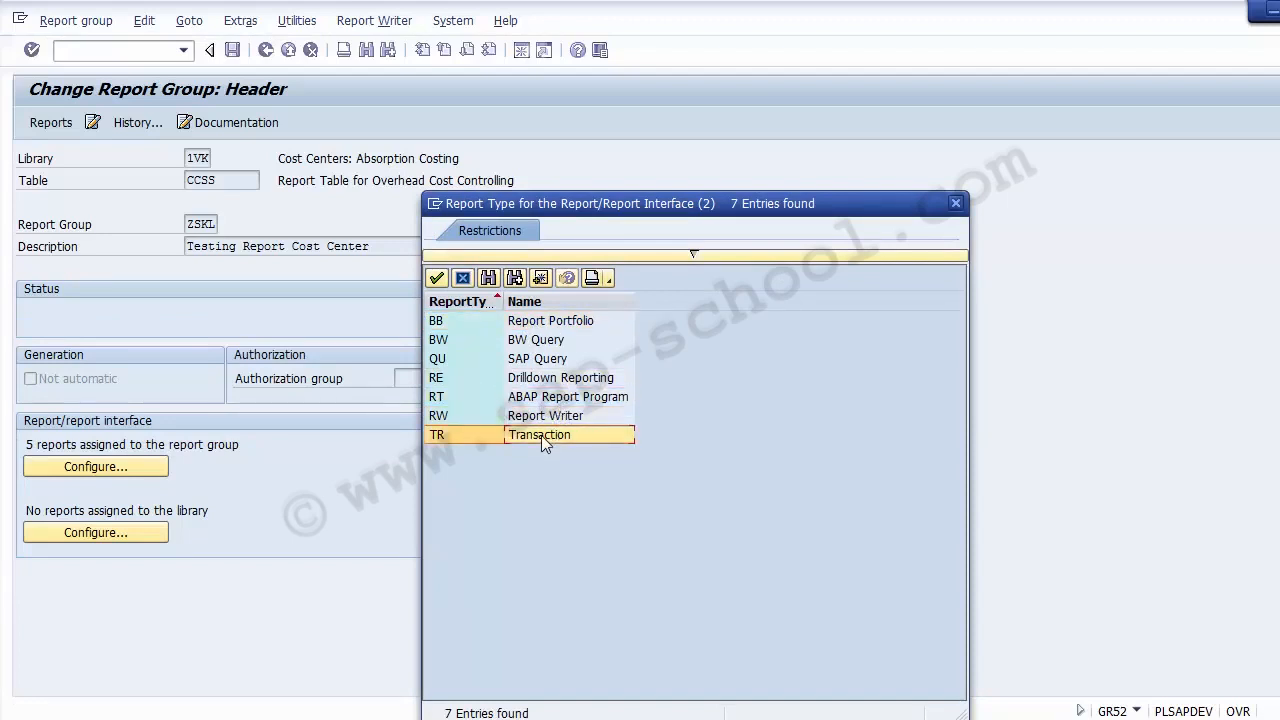
{"action": "double_click", "coordinate": [541, 435]}
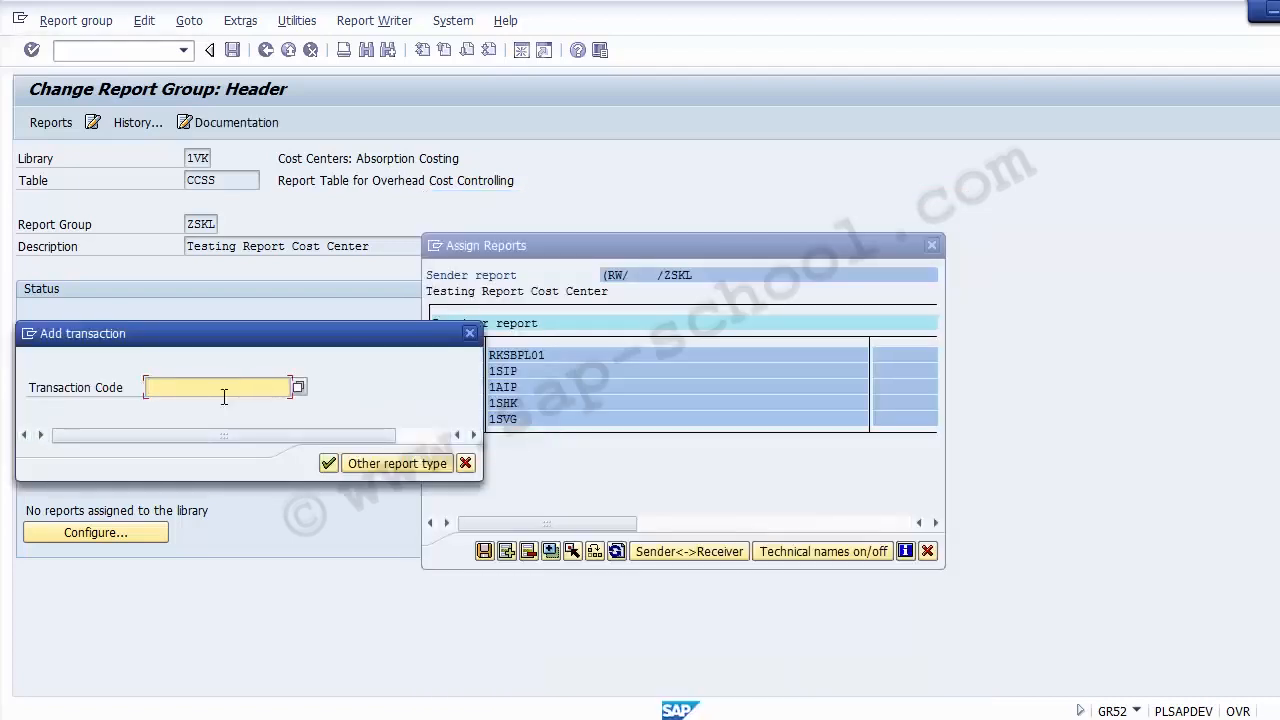
Step: Add transaction code KSB1 as a receiver report and save the report assignments
{"action": "left_click", "coordinate": [224, 396]}
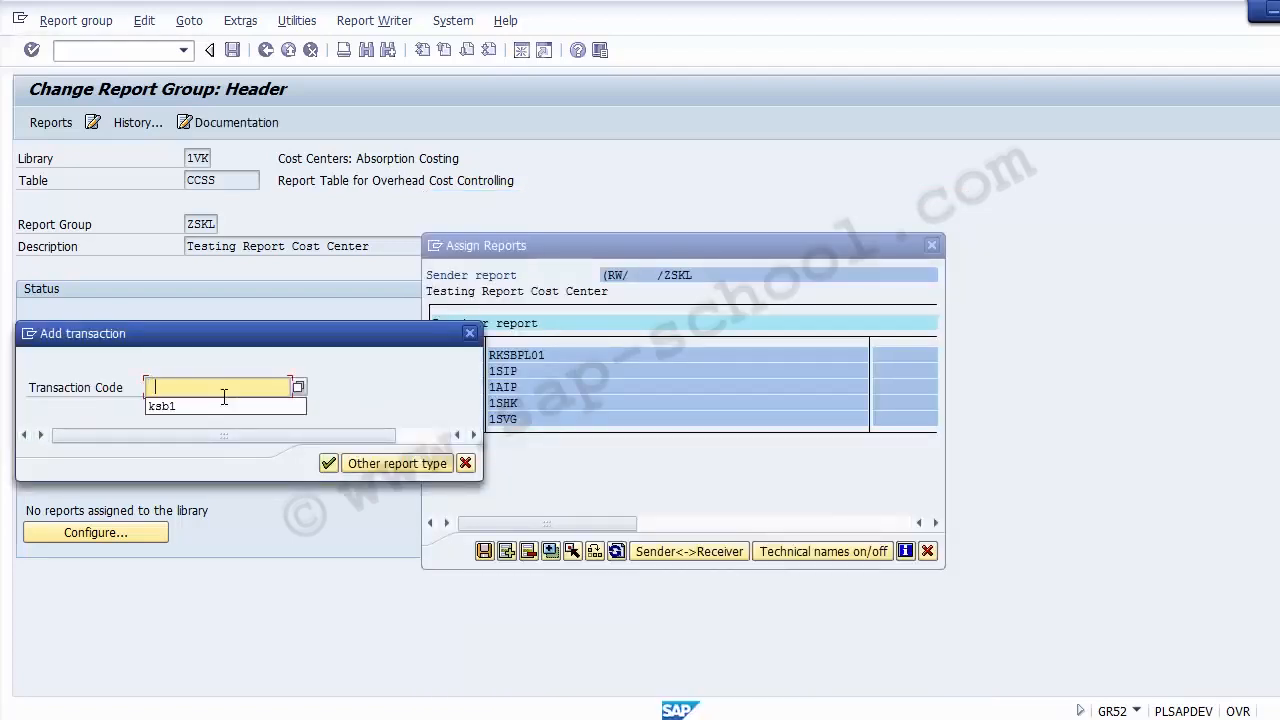
{"action": "left_click", "coordinate": [224, 399]}
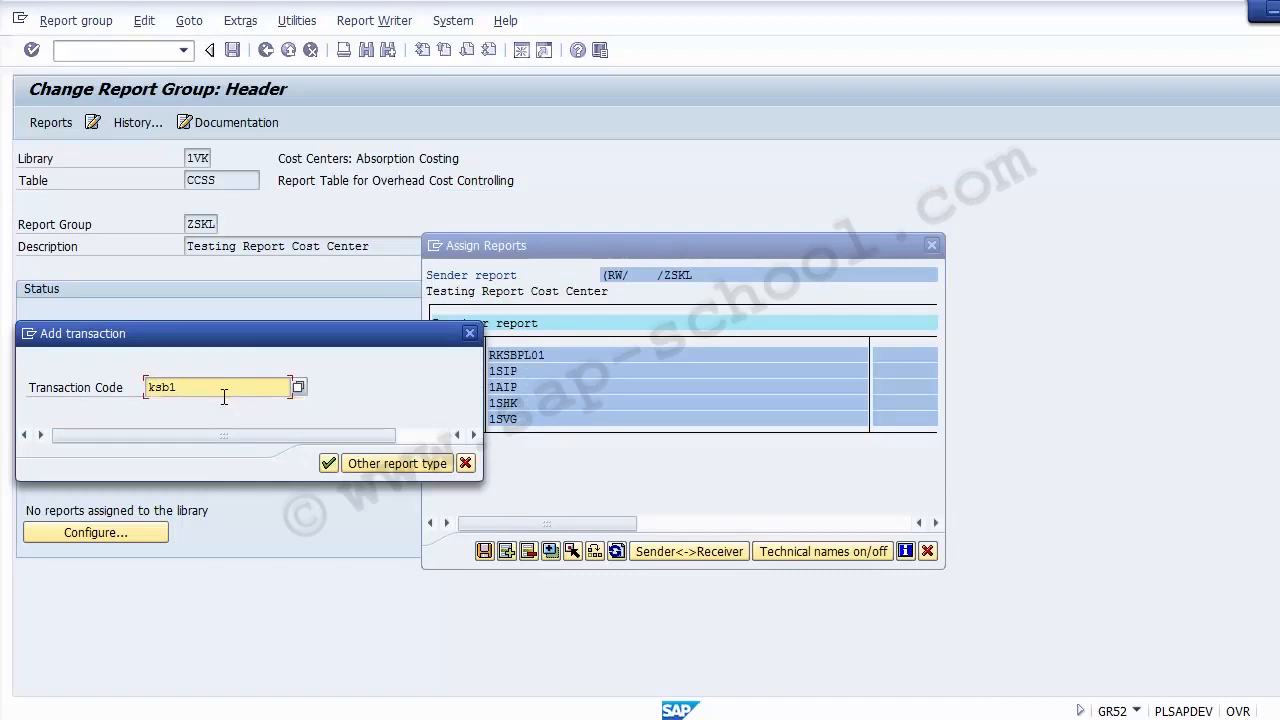
{"action": "left_click_drag", "start_coordinate": [198, 389], "coordinate": [92, 372]}
{"action": "left_click", "coordinate": [329, 463]}
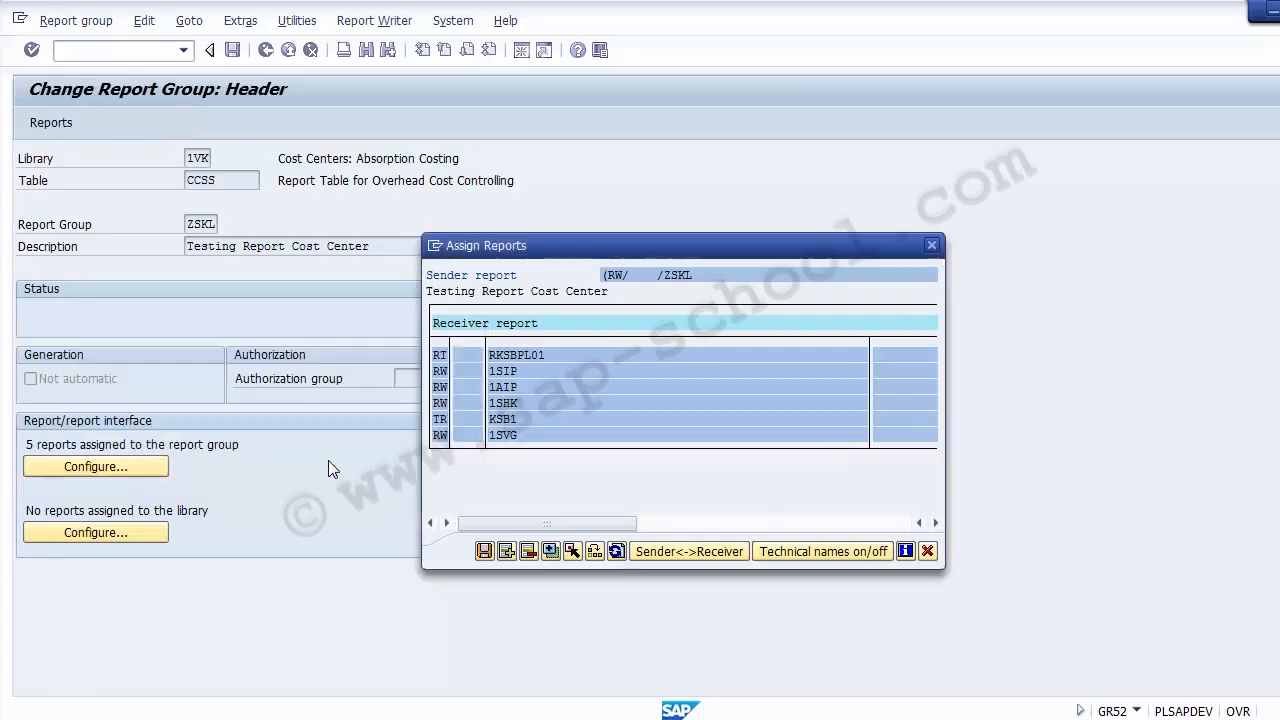
{"action": "left_click", "coordinate": [497, 421]}
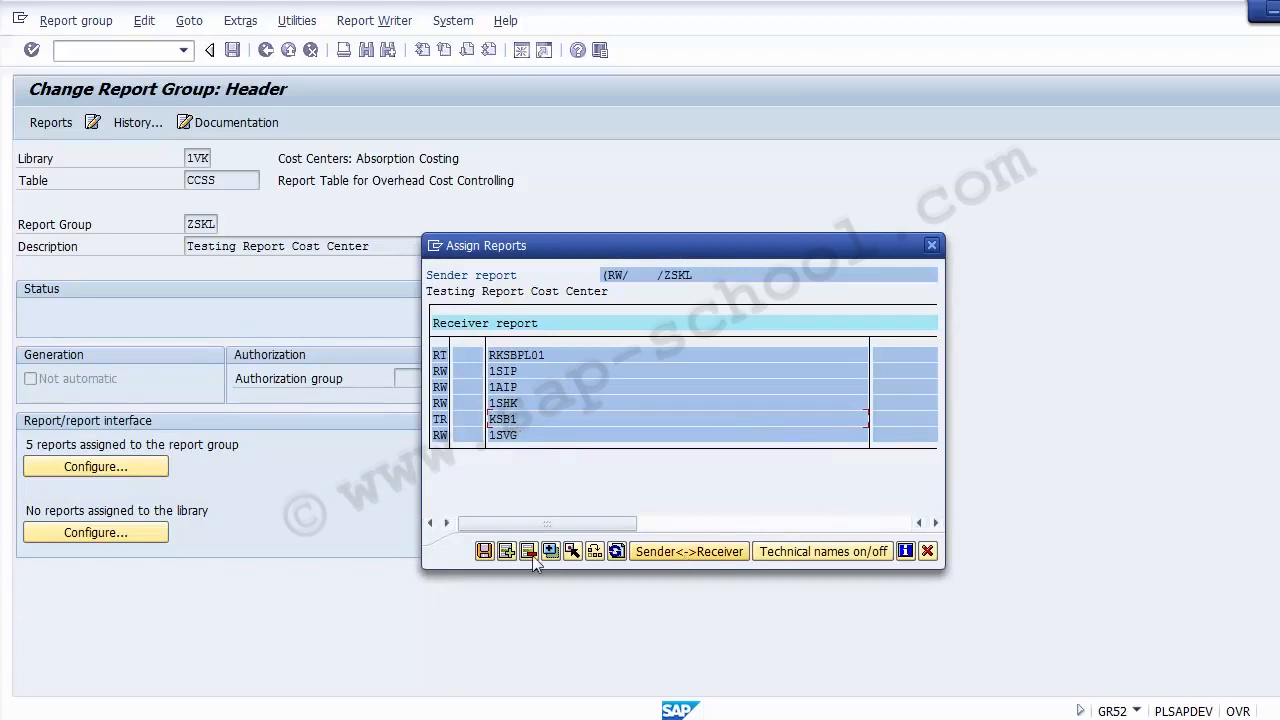
{"action": "left_click", "coordinate": [484, 551]}
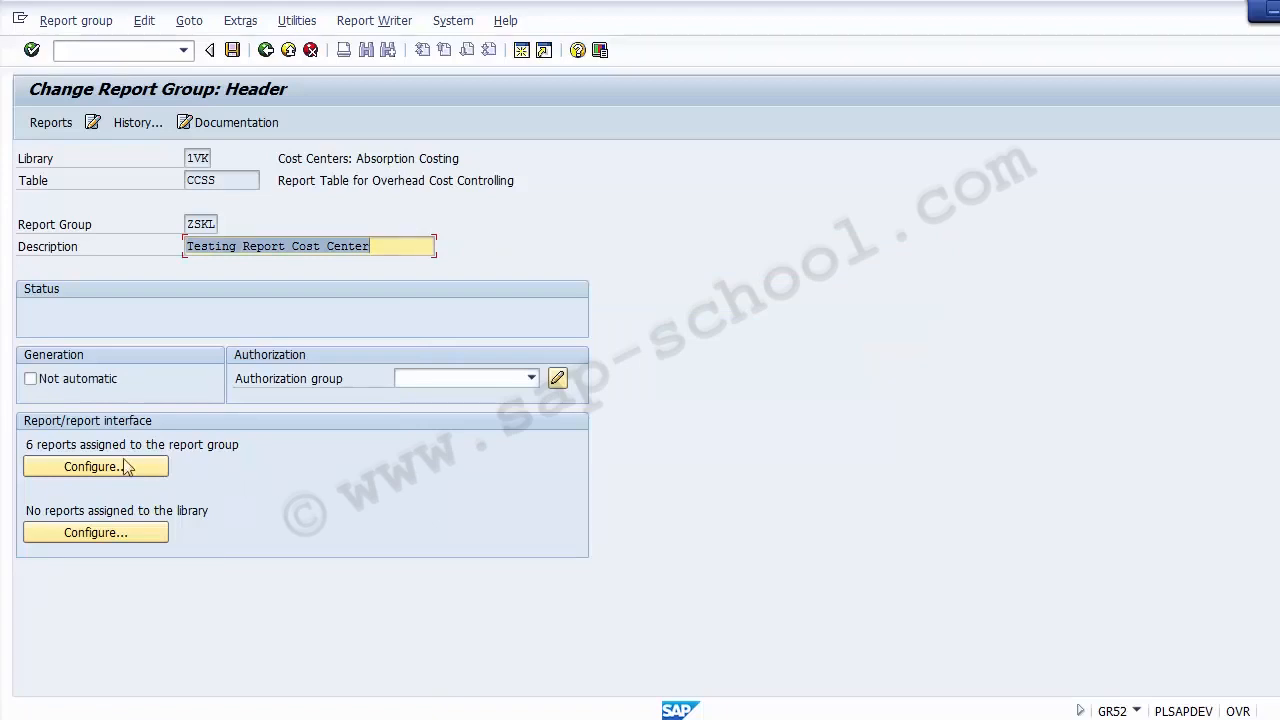
Step: Check the assigned reports line, reopen the assignment list to verify the Cost Centers: Actual Line Items entry, and close it
{"action": "left_click", "coordinate": [27, 445]}
{"action": "left_click_drag", "start_coordinate": [27, 445], "coordinate": [270, 440]}
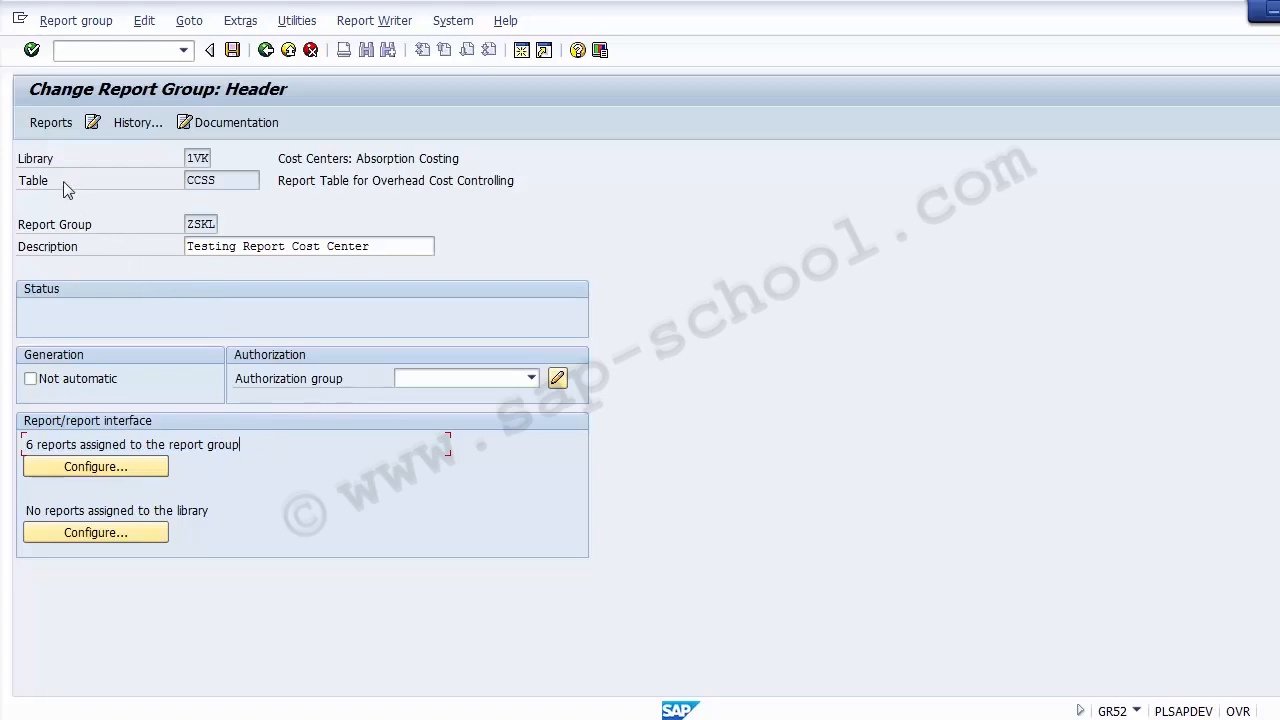
{"action": "left_click", "coordinate": [72, 468]}
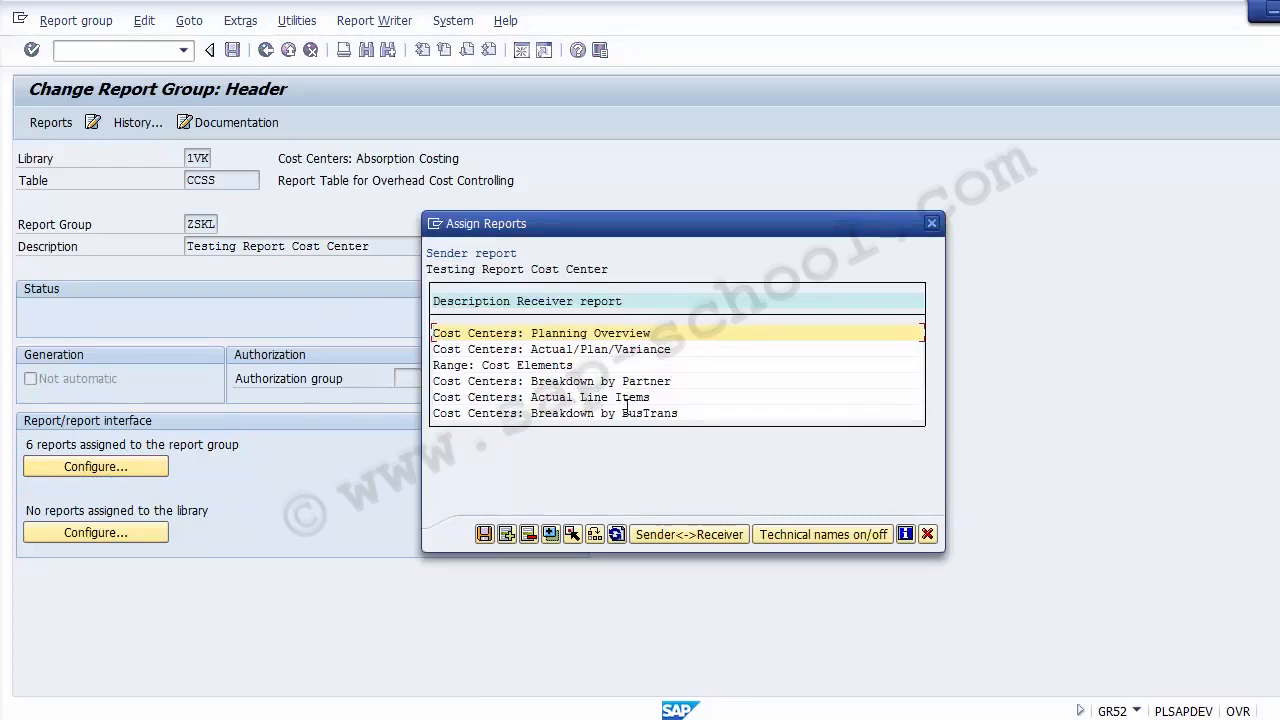
{"action": "left_click_drag", "start_coordinate": [659, 401], "coordinate": [432, 397]}
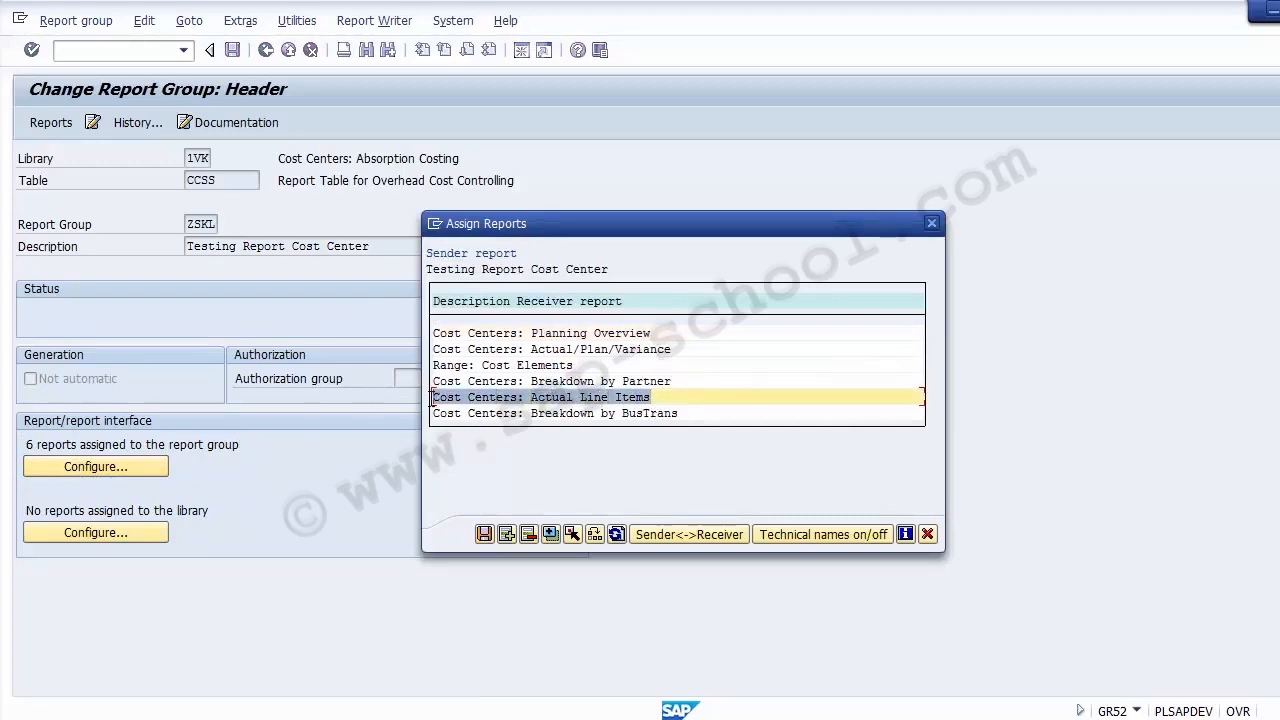
{"action": "left_click", "coordinate": [927, 534]}
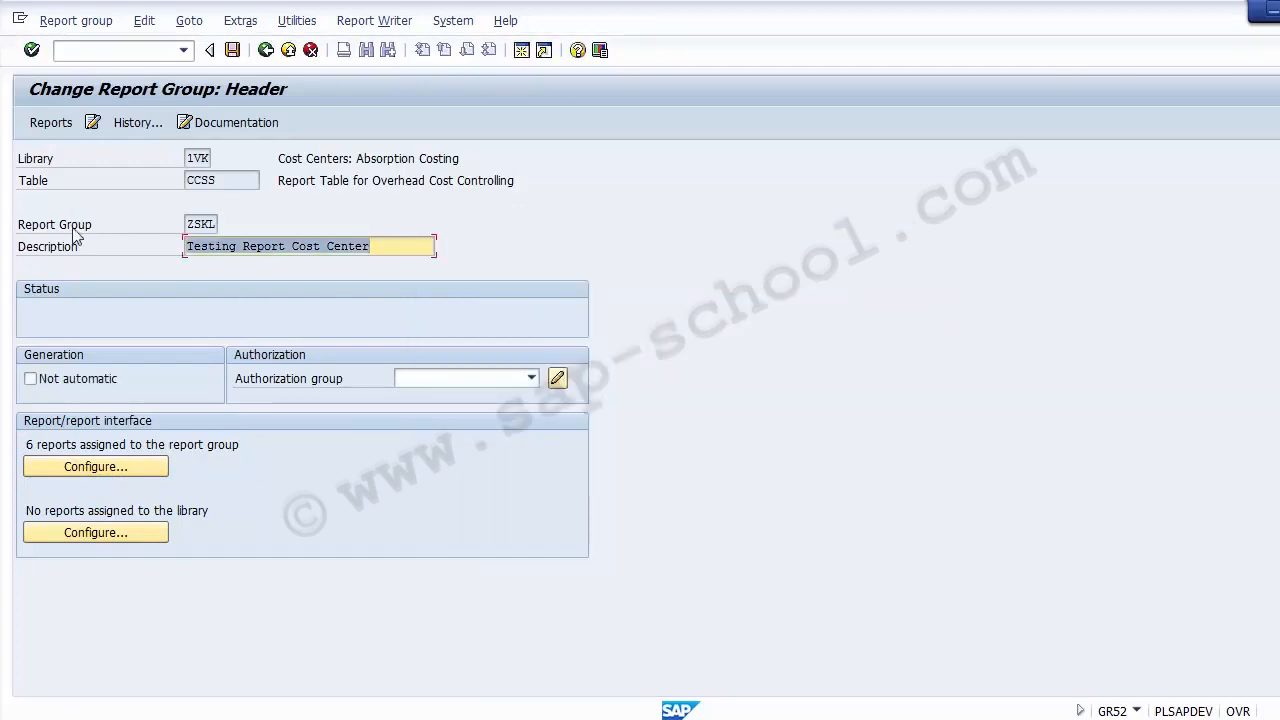
Step: Open the reports list of report group ZSKL and examine its report entry and the empty rows for further reports
{"action": "left_click", "coordinate": [50, 122]}
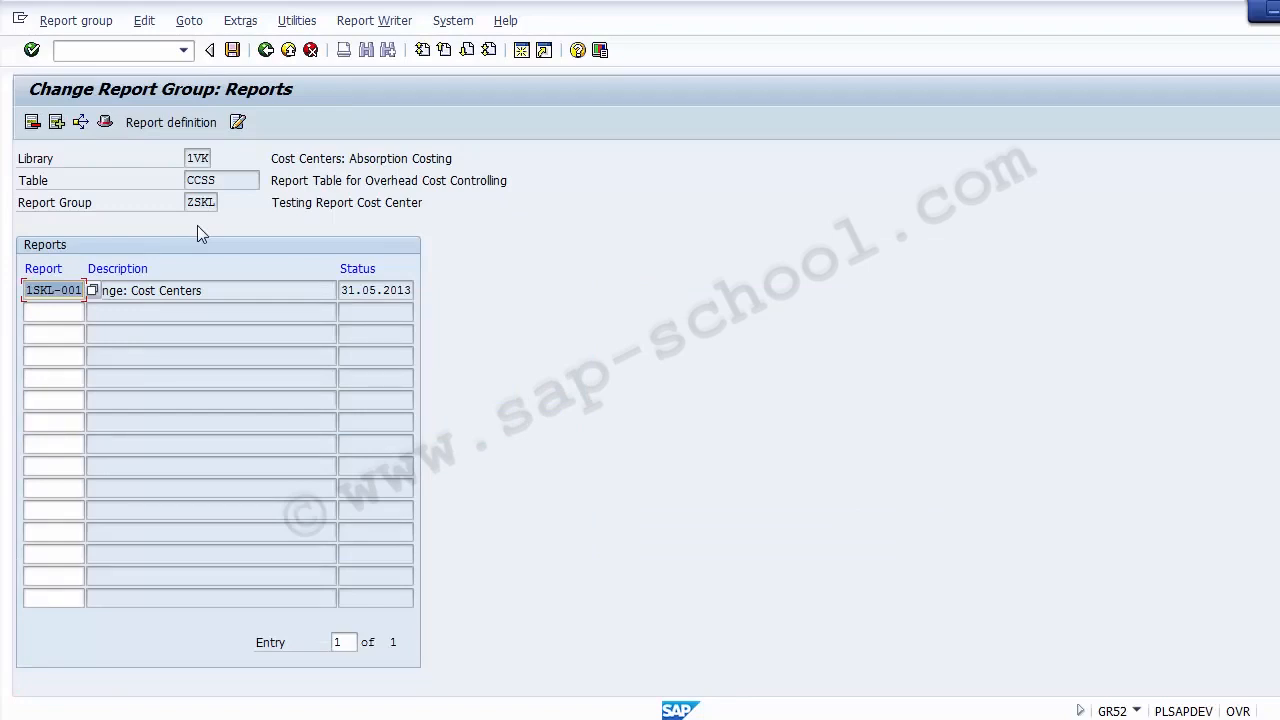
{"action": "left_click", "coordinate": [196, 290]}
{"action": "left_click_drag", "start_coordinate": [214, 291], "coordinate": [94, 292]}
{"action": "left_click", "coordinate": [98, 310]}
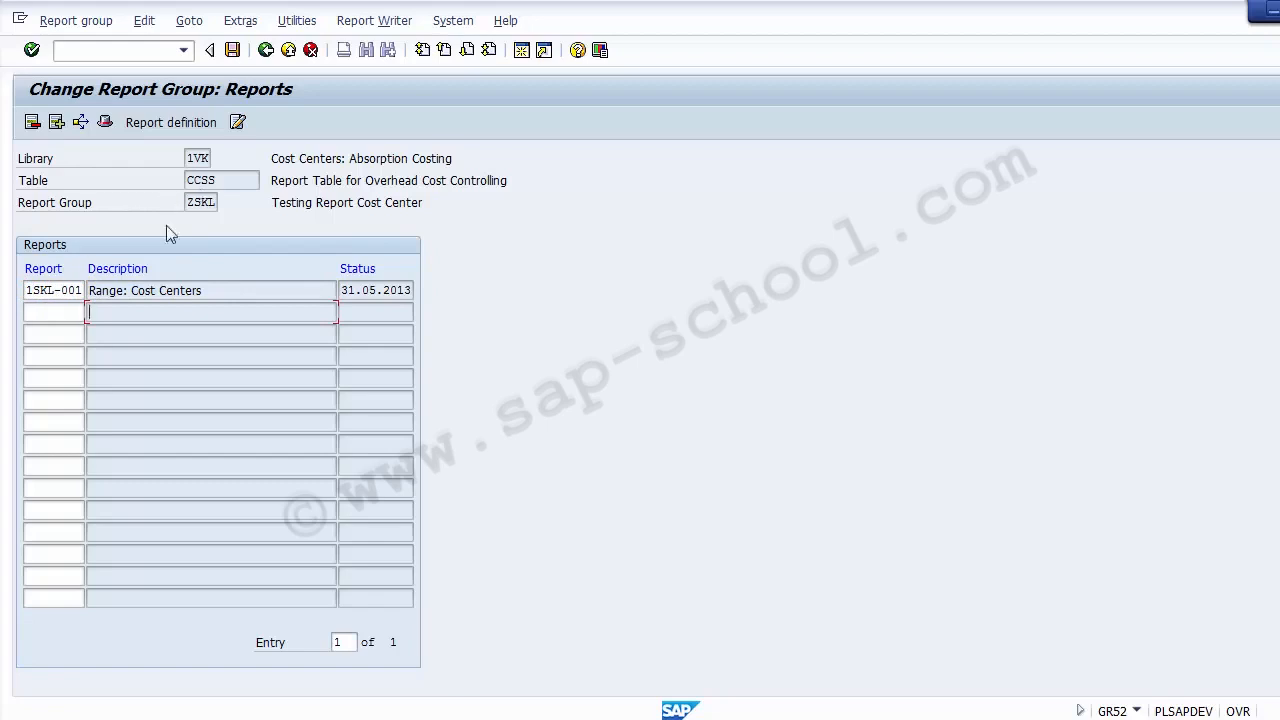
{"action": "left_click", "coordinate": [64, 310]}
{"action": "left_click", "coordinate": [62, 334]}
{"action": "left_click", "coordinate": [60, 355]}
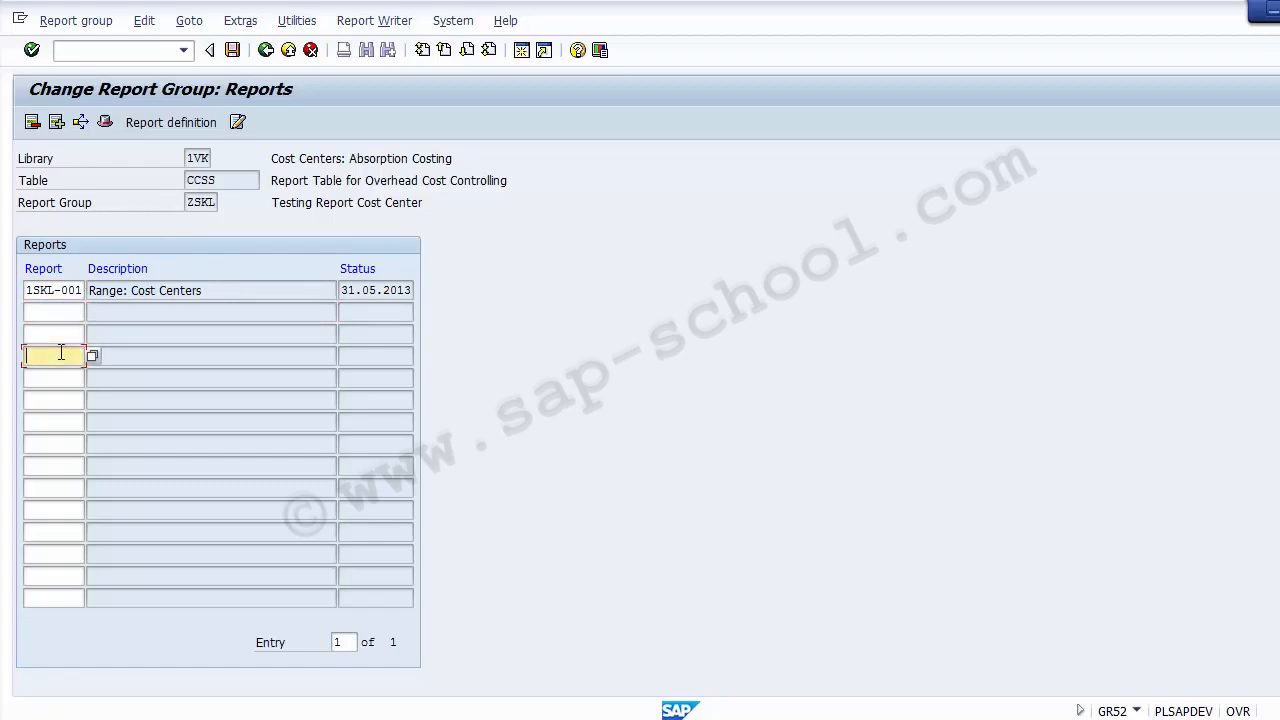
{"action": "left_click", "coordinate": [59, 380]}
{"action": "left_click", "coordinate": [58, 400]}
{"action": "left_click", "coordinate": [56, 422]}
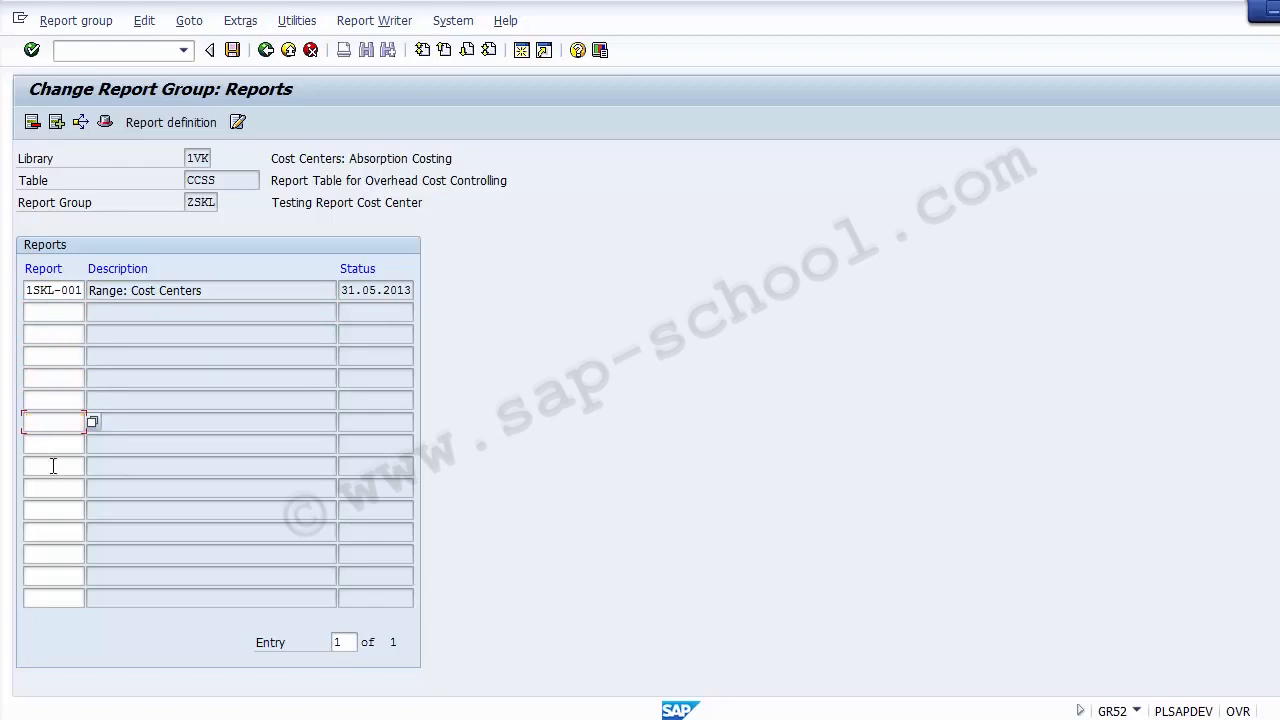
{"action": "left_click", "coordinate": [55, 466]}
{"action": "left_click", "coordinate": [54, 488]}
{"action": "left_click", "coordinate": [47, 311]}
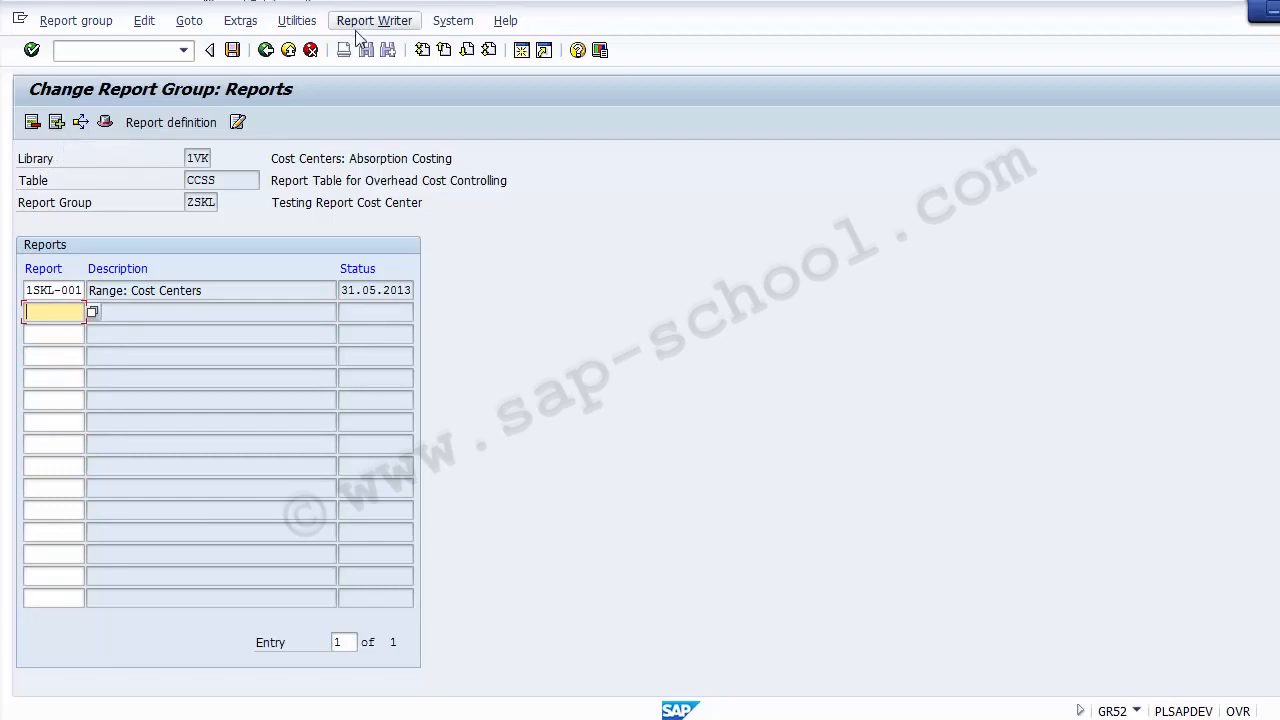
Step: Save report group ZSKL and leave the report group change transaction
{"action": "left_click", "coordinate": [232, 52]}
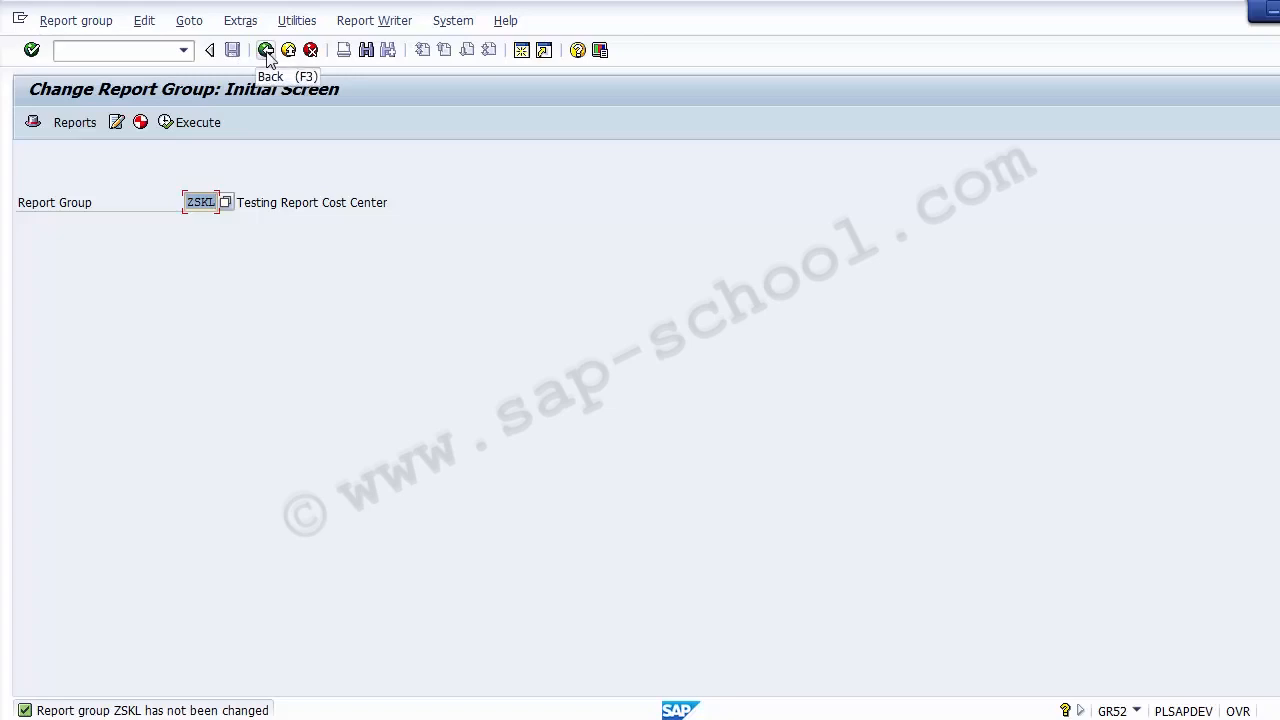
{"action": "left_click", "coordinate": [266, 52]}
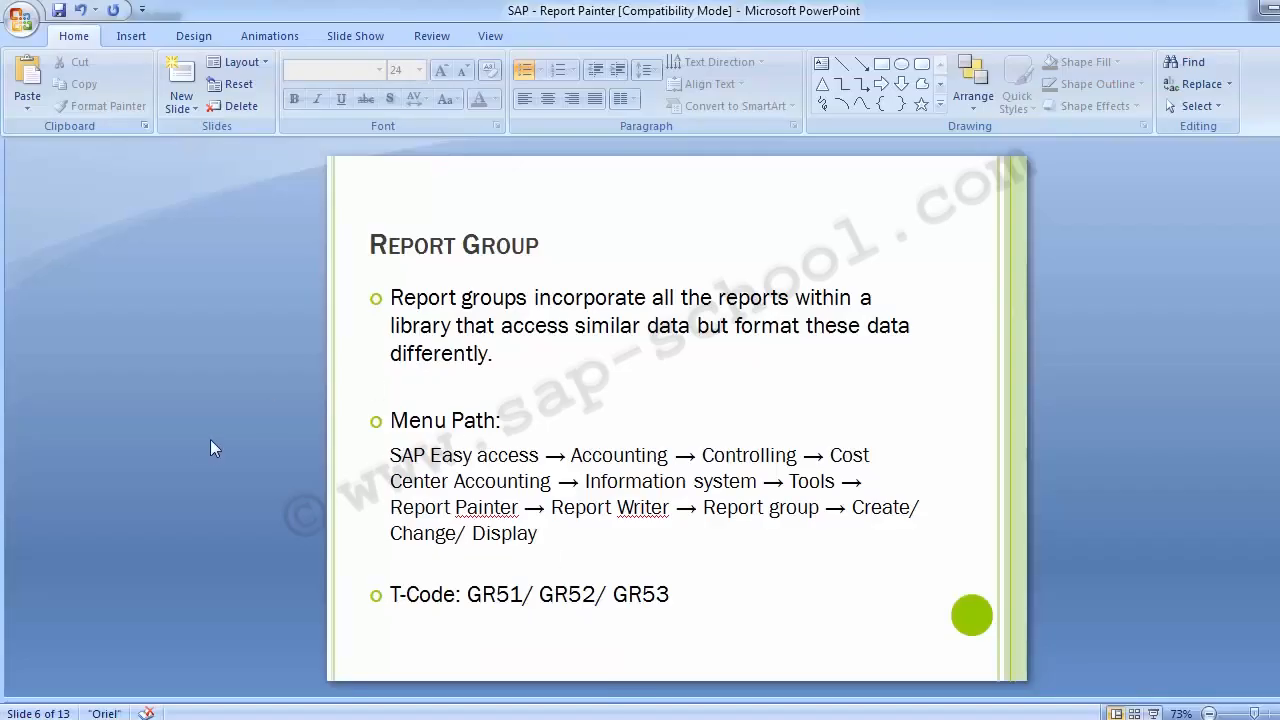
Step: Go to the Copy Existing Report slide in PowerPoint and review the Select Current Report step
{"action": "scroll", "coordinate": [205, 443], "scroll_direction": "down", "scroll_amount": 3}
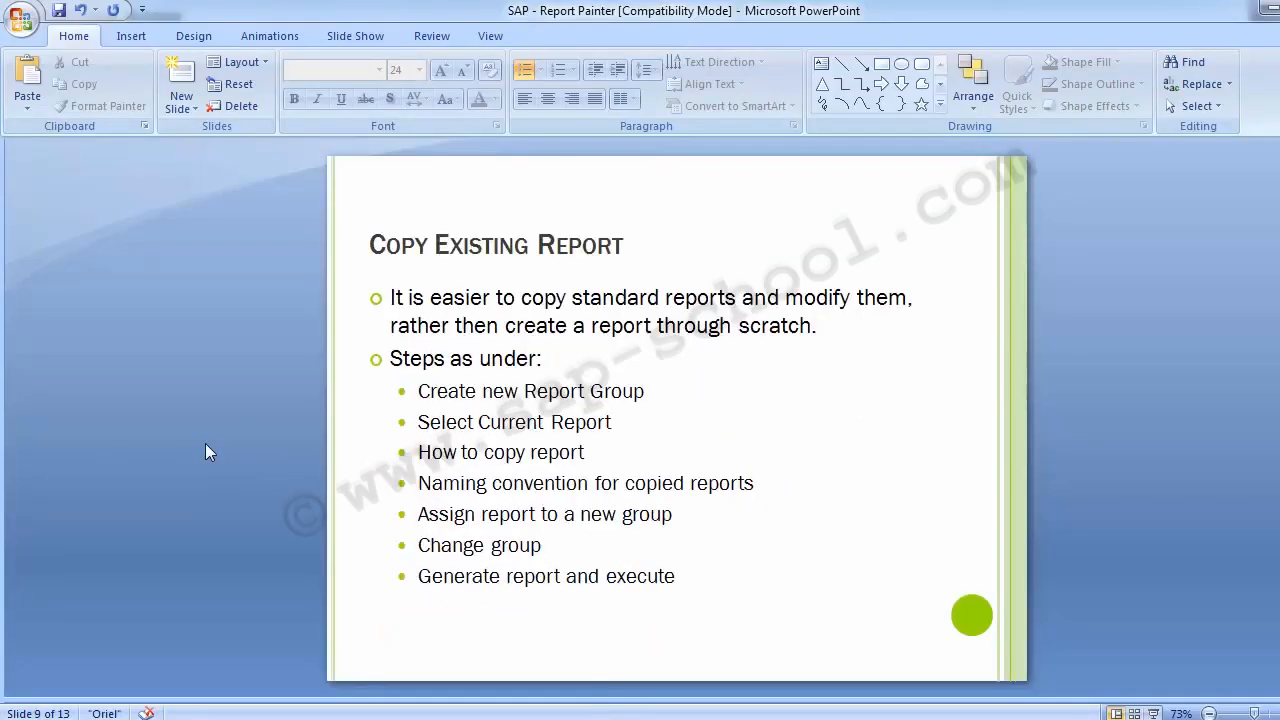
{"action": "left_click_drag", "start_coordinate": [418, 422], "coordinate": [631, 421]}
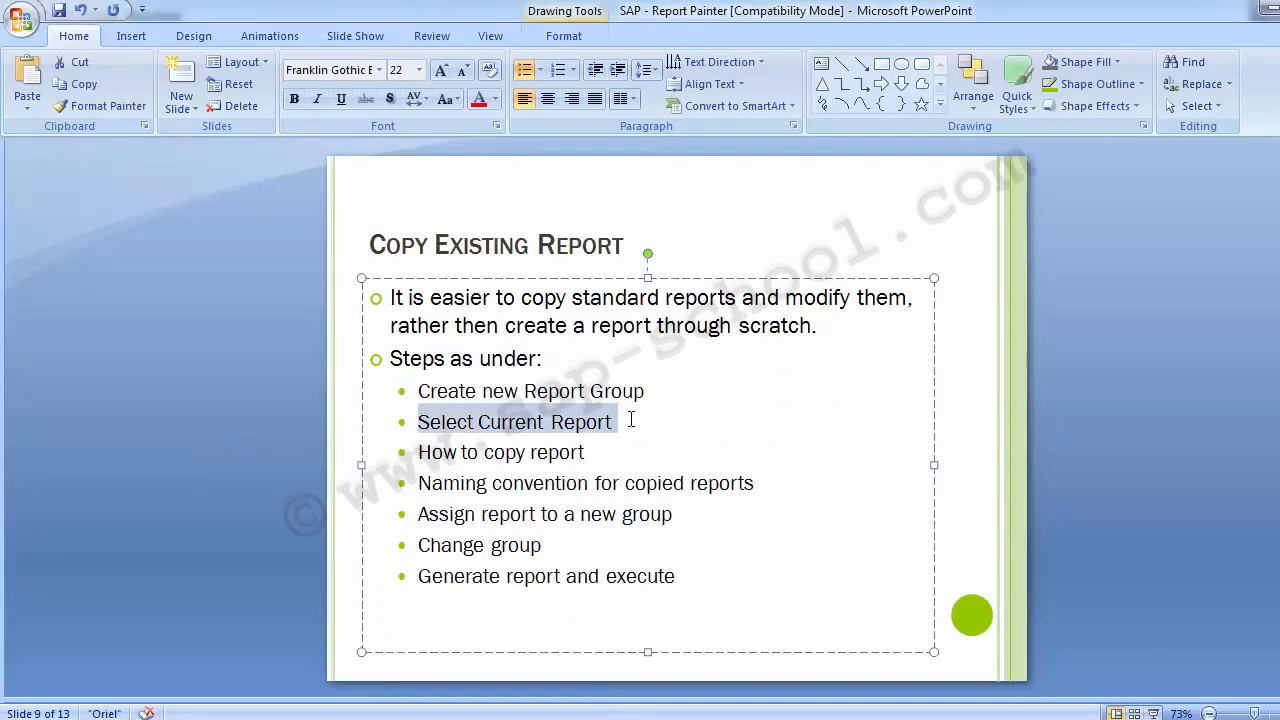
{"action": "left_click", "coordinate": [161, 363]}
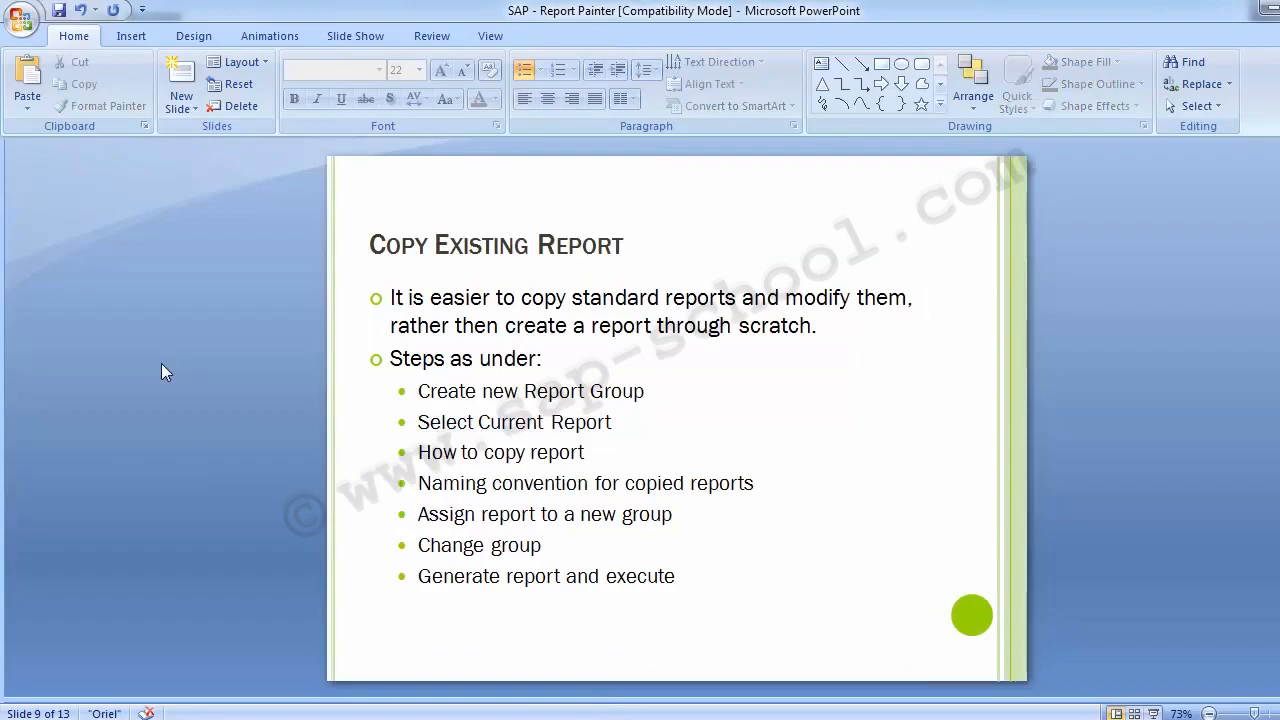
Step: Switch to SAP Easy Access and expand Accounting, Controlling, Cost Center Accounting, Information System and its cost center reports down to Plan/Actual Comparisons
{"action": "key", "text": "alt+Tab"}
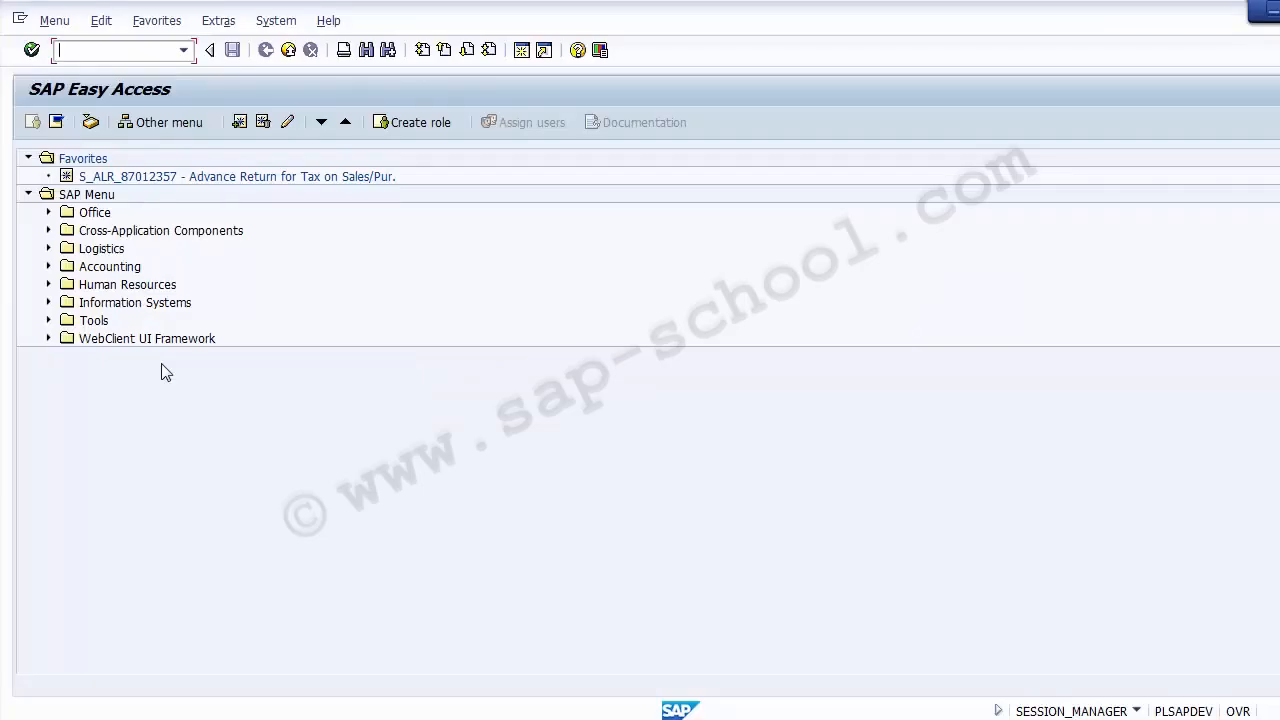
{"action": "left_click", "coordinate": [48, 267]}
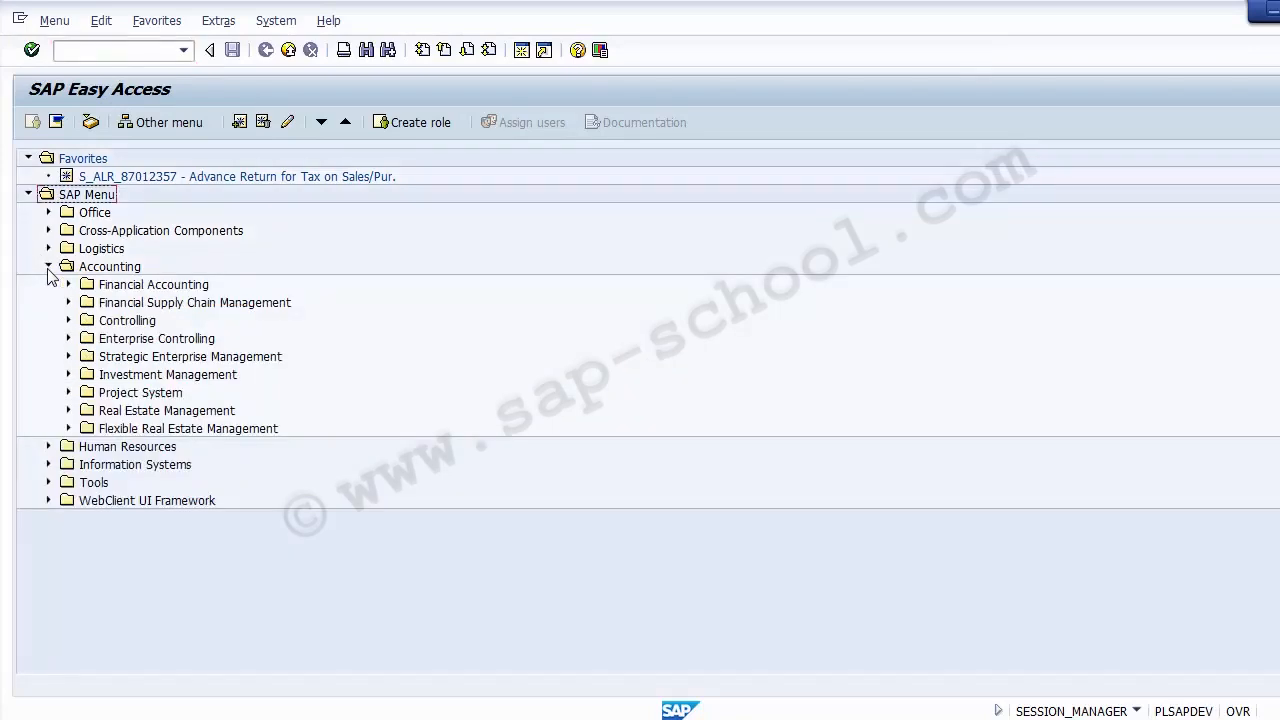
{"action": "left_click", "coordinate": [68, 320]}
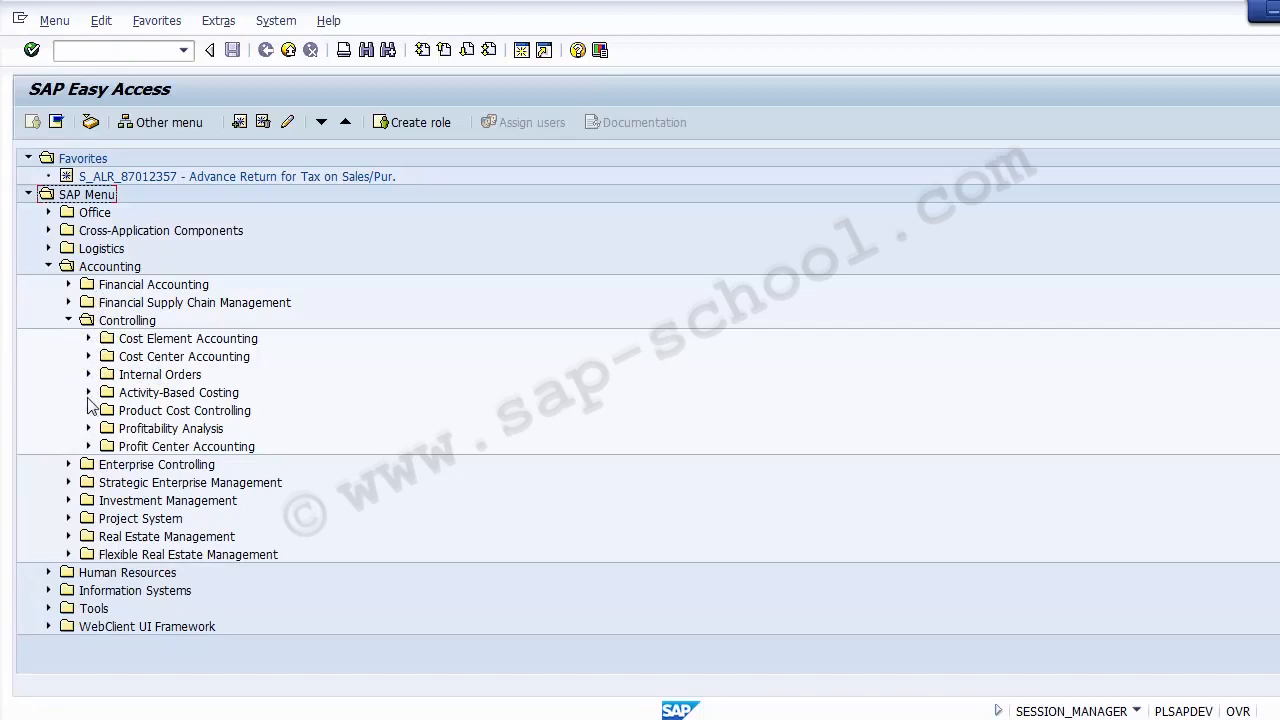
{"action": "left_click", "coordinate": [88, 357]}
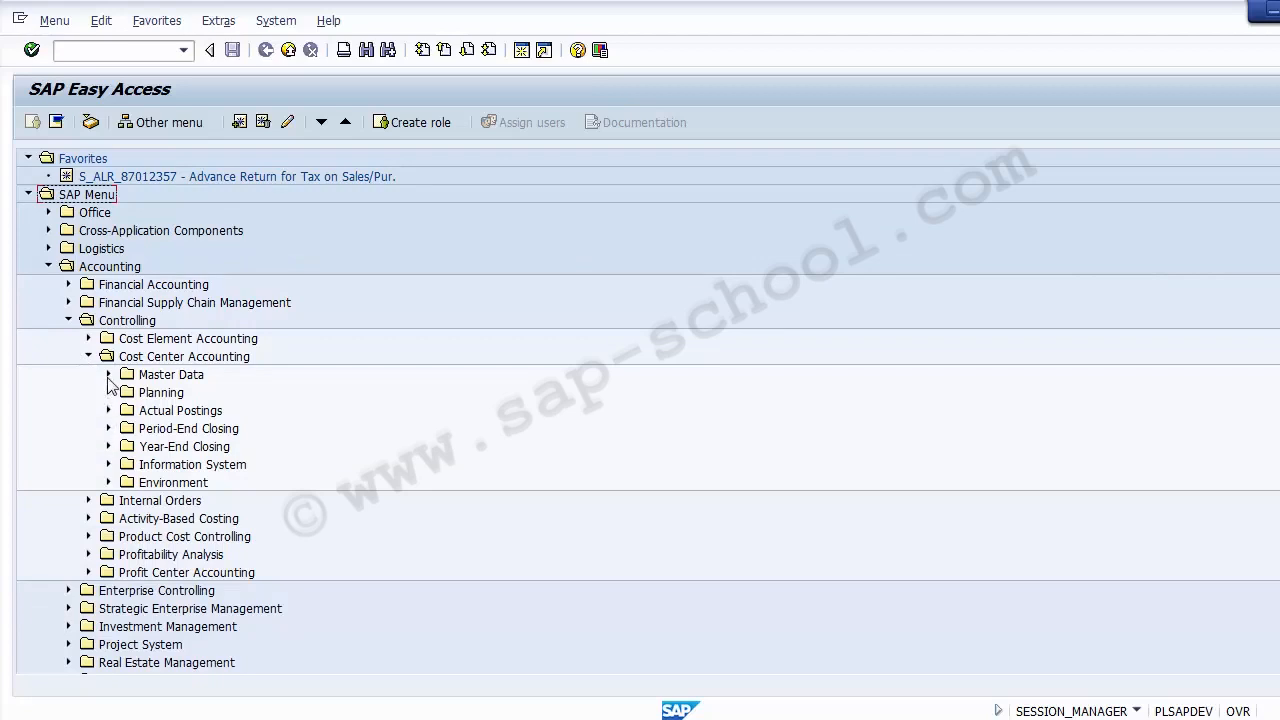
{"action": "left_click", "coordinate": [109, 463]}
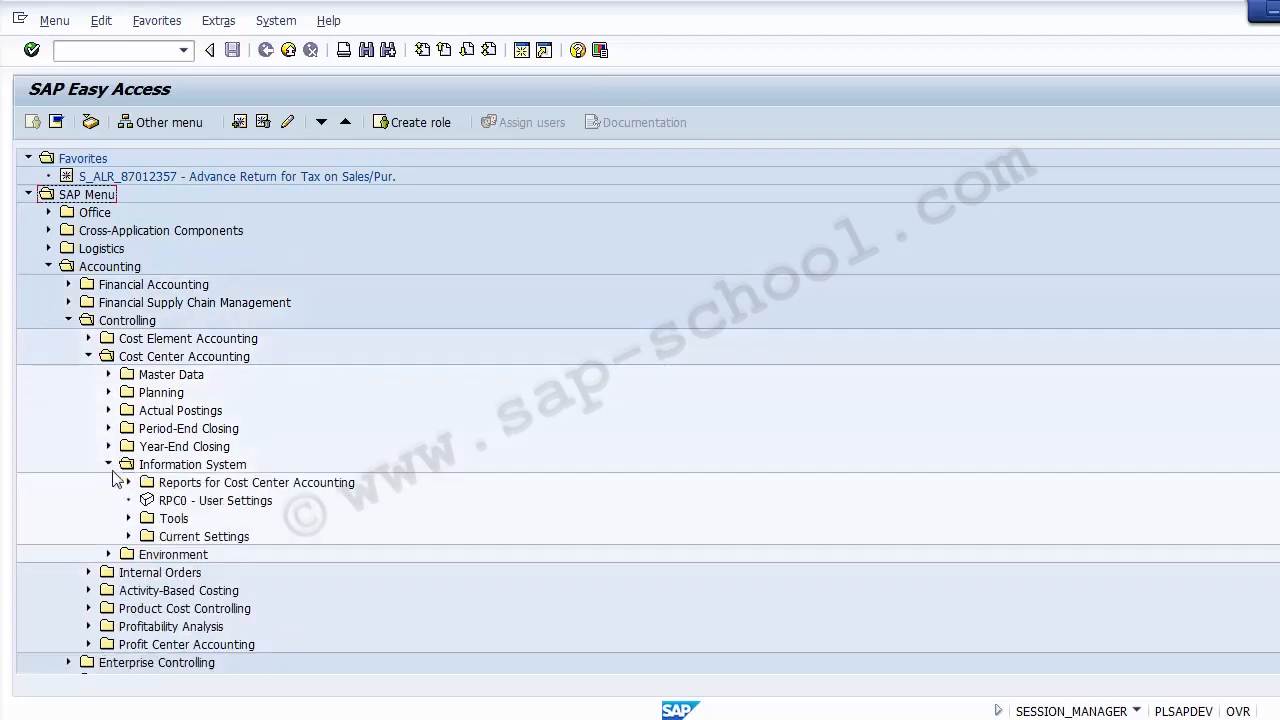
{"action": "left_click", "coordinate": [129, 483]}
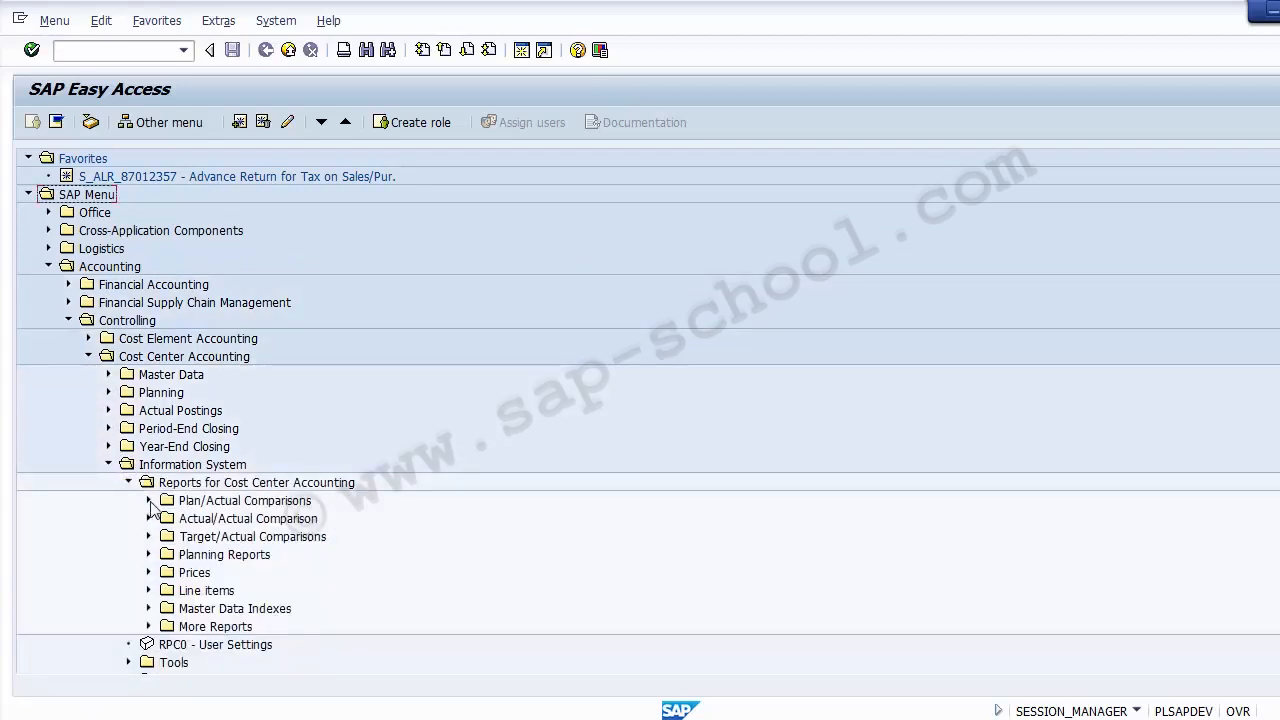
{"action": "left_click", "coordinate": [148, 500]}
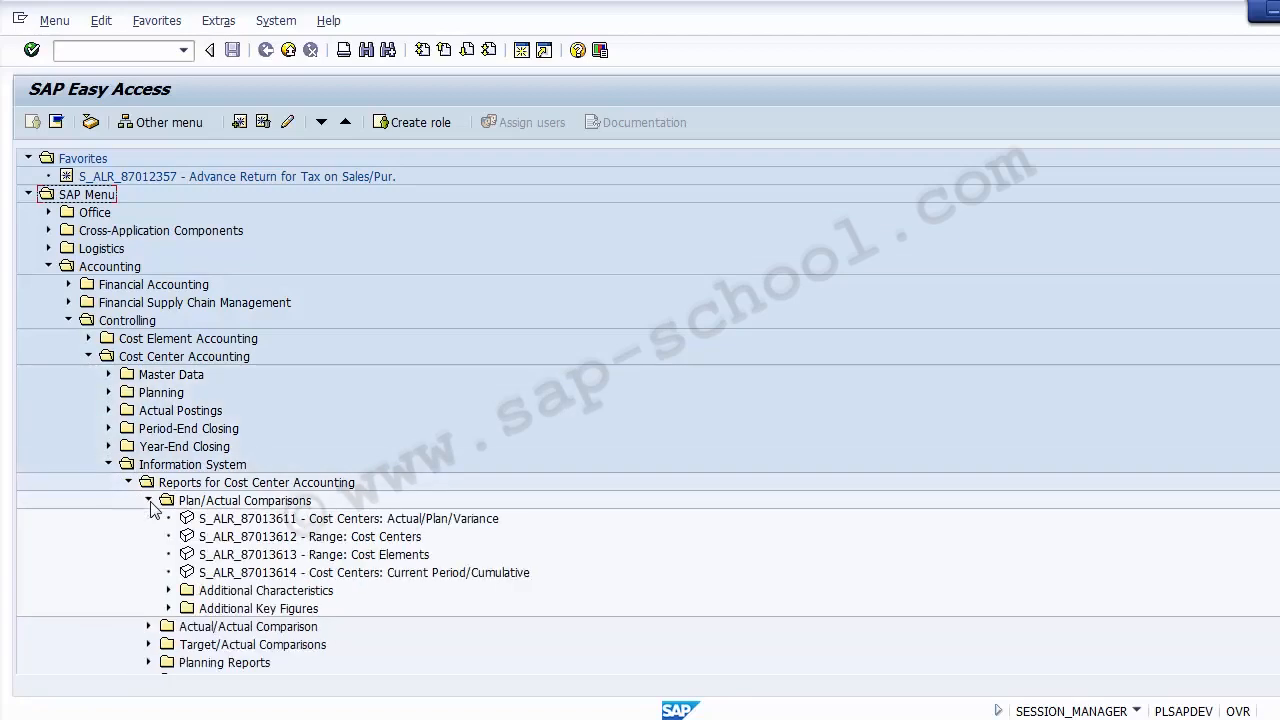
Step: Open the report S_ALR_87013612 Range: Cost Centers and bring up its environment options
{"action": "left_click", "coordinate": [325, 538]}
{"action": "double_click", "coordinate": [268, 540]}
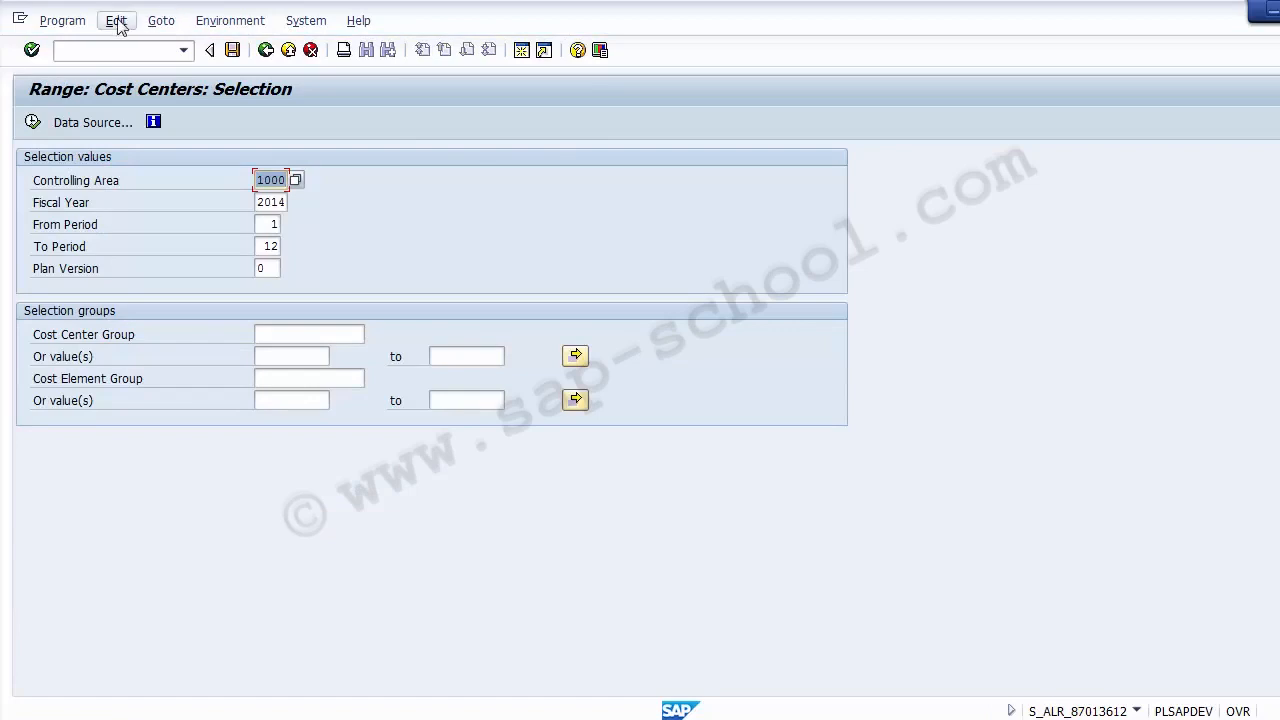
{"action": "left_click", "coordinate": [232, 22]}
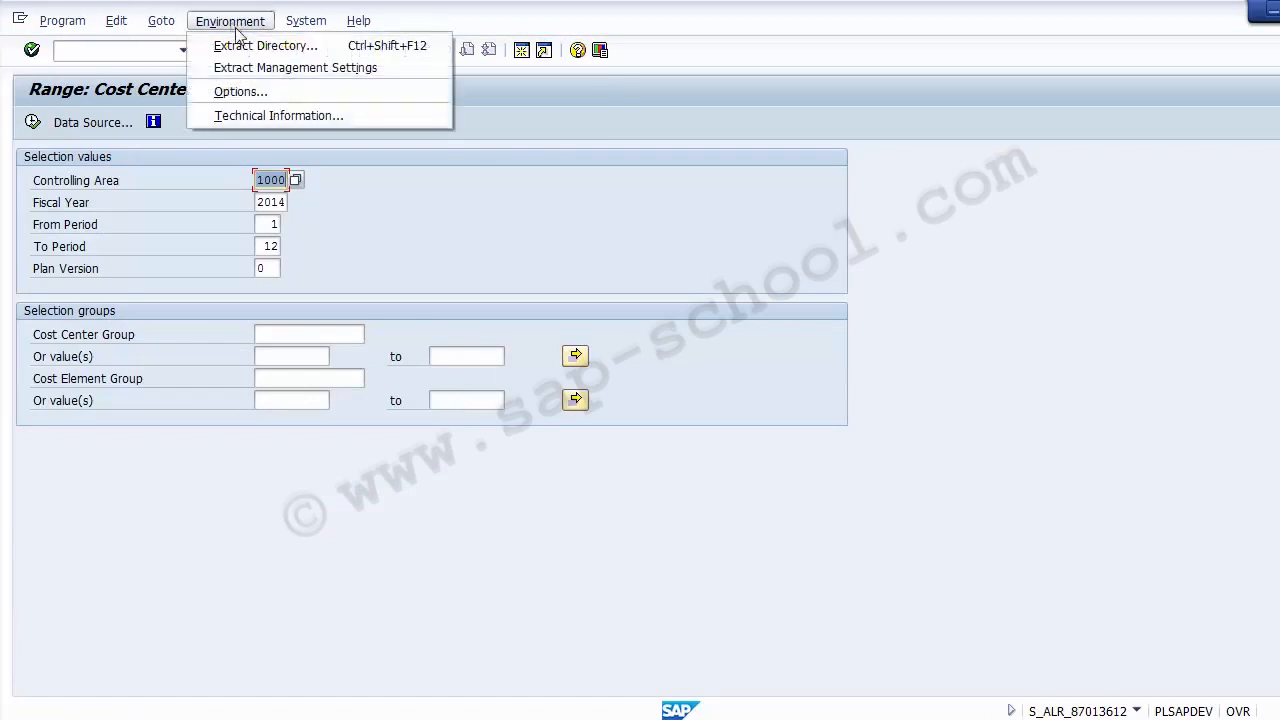
Step: Check the library and table in the technical information of the Range: Cost Centers report, and return to SAP Easy Access without logging off
{"action": "left_click", "coordinate": [285, 114]}
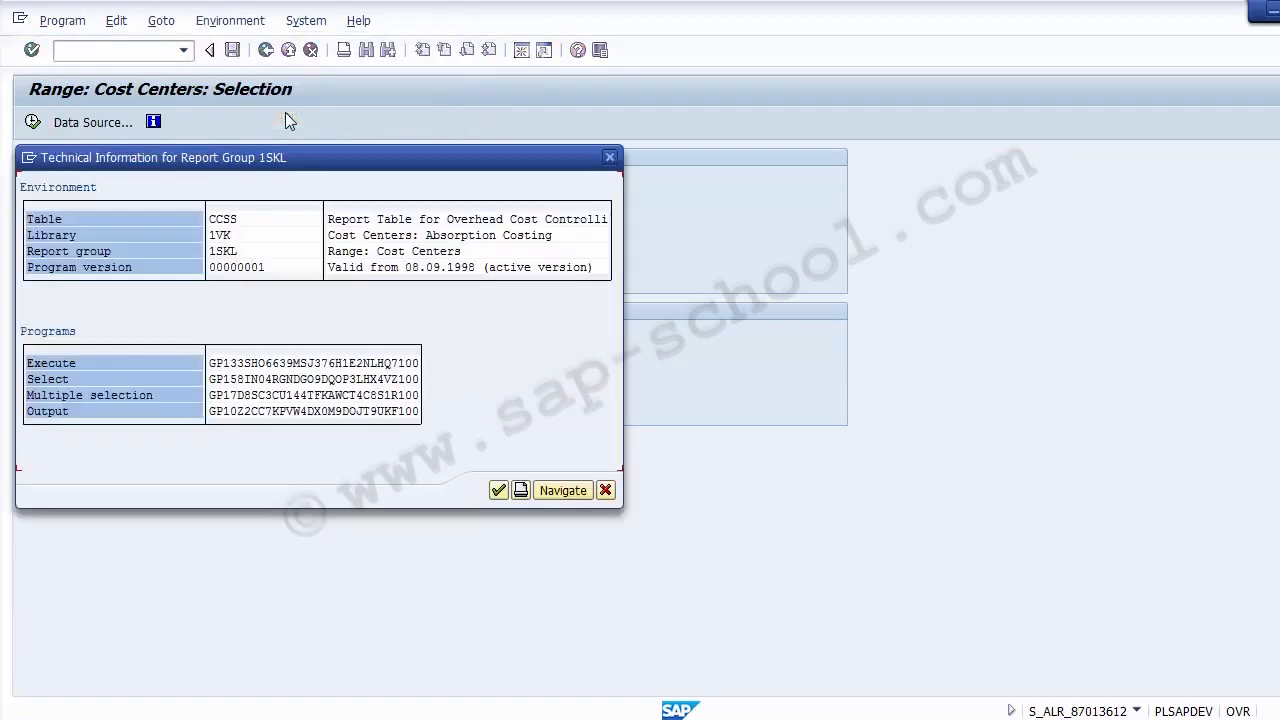
{"action": "left_click", "coordinate": [224, 238]}
{"action": "left_click", "coordinate": [216, 220]}
{"action": "left_click", "coordinate": [605, 490]}
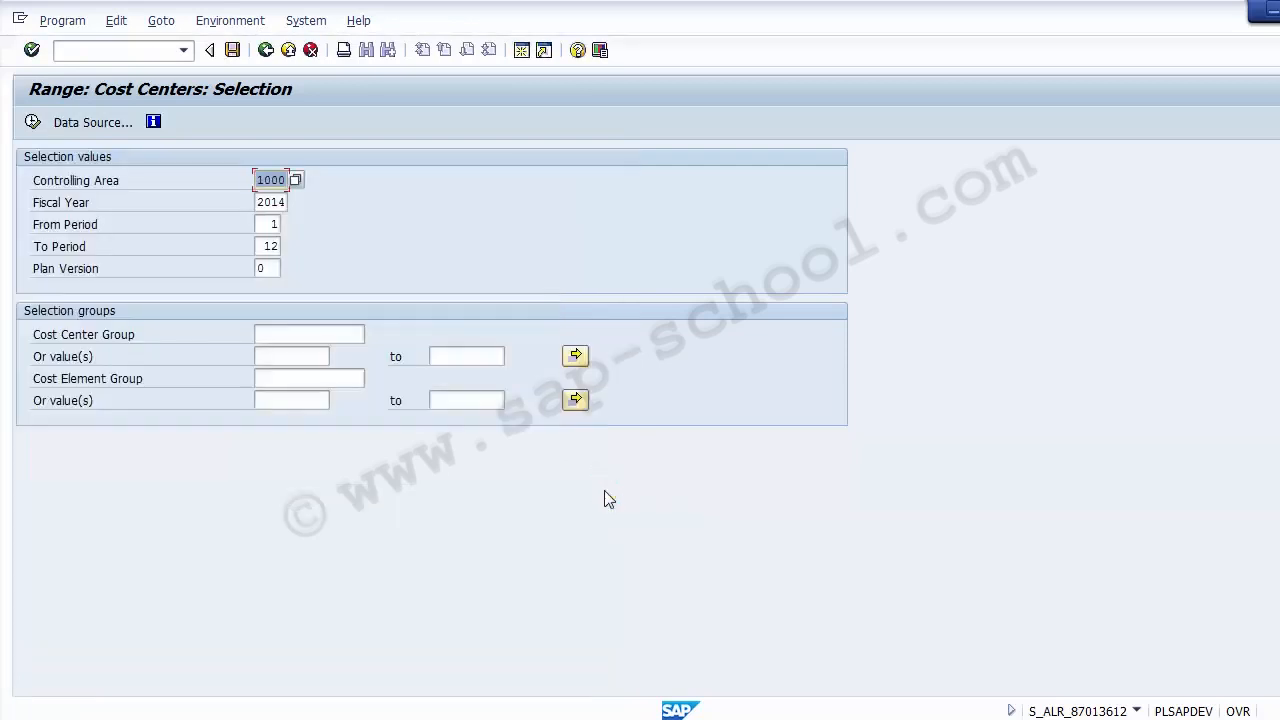
{"action": "left_click", "coordinate": [265, 49]}
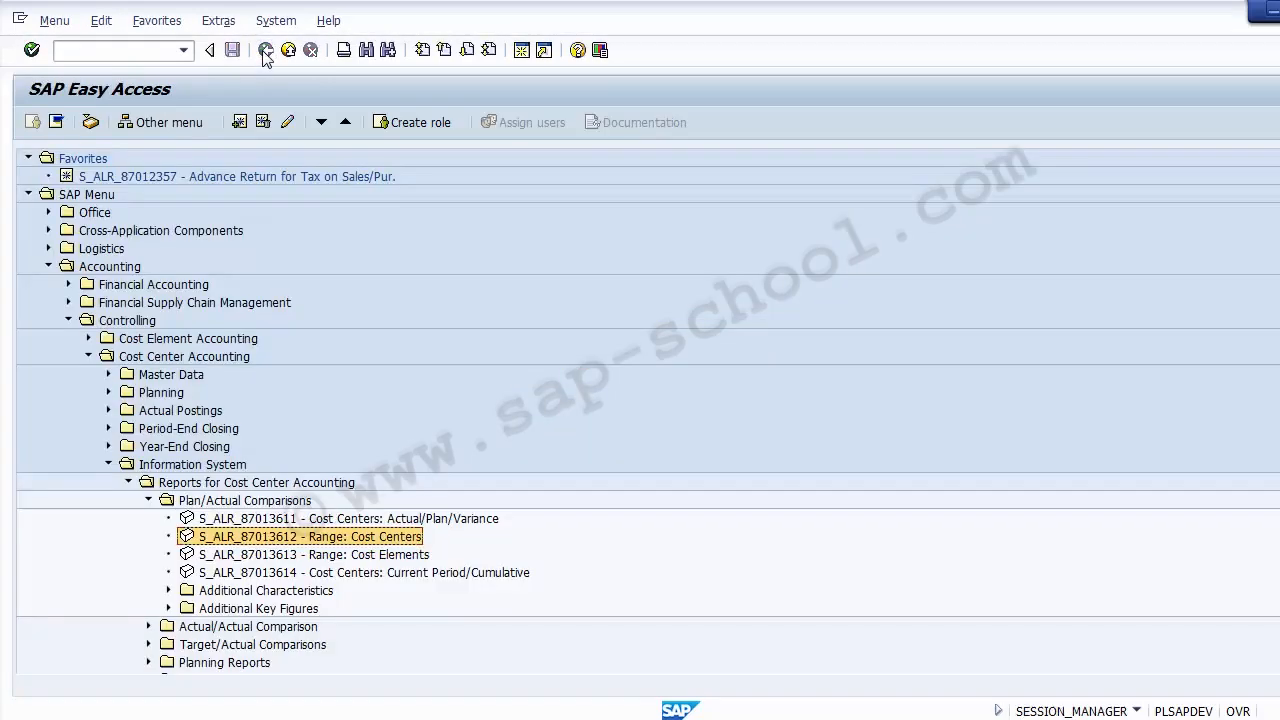
{"action": "left_click", "coordinate": [288, 50]}
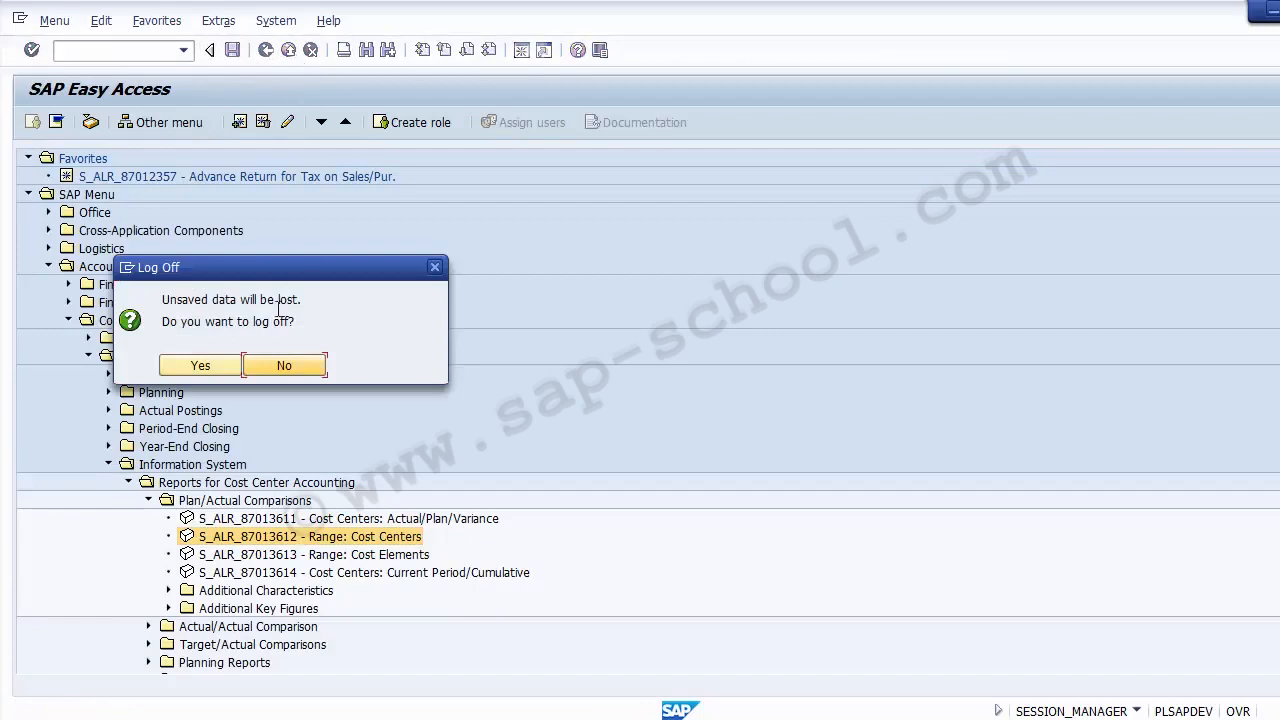
{"action": "left_click", "coordinate": [284, 366]}
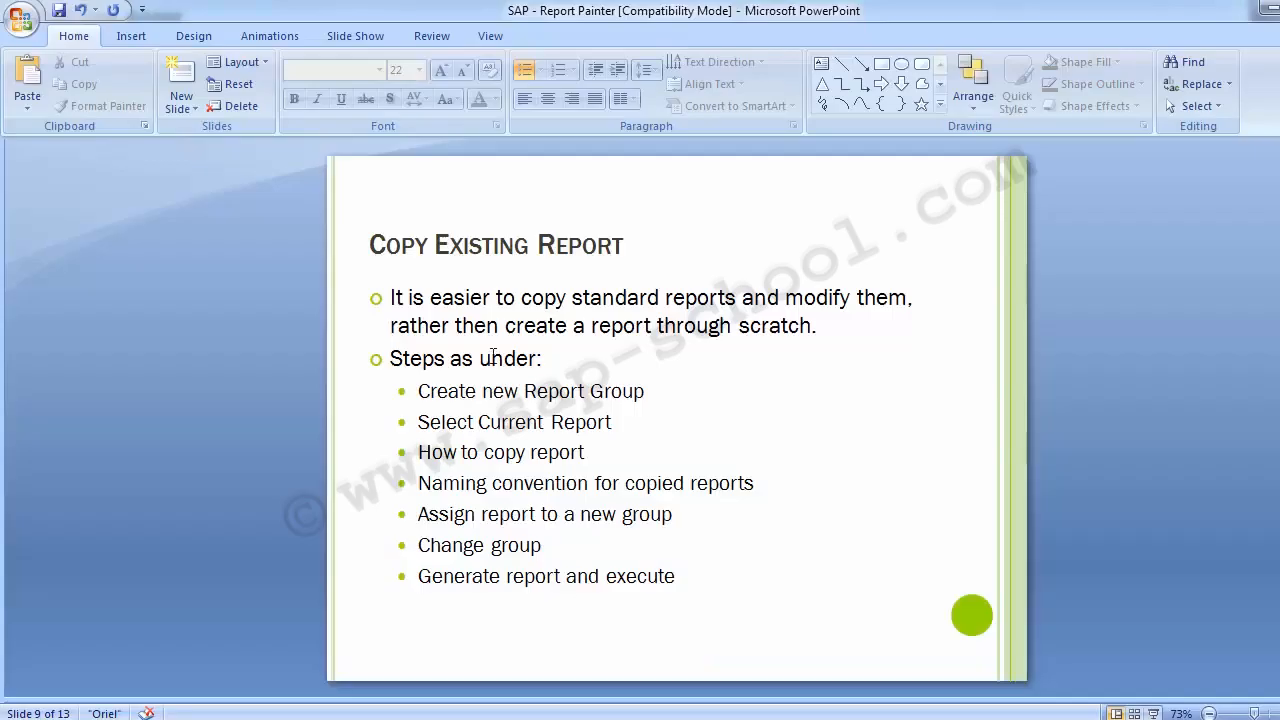
Step: Look up the report transaction codes on the Create Report slide in the PowerPoint presentation
{"action": "scroll", "coordinate": [493, 356], "scroll_direction": "up", "scroll_amount": 4}
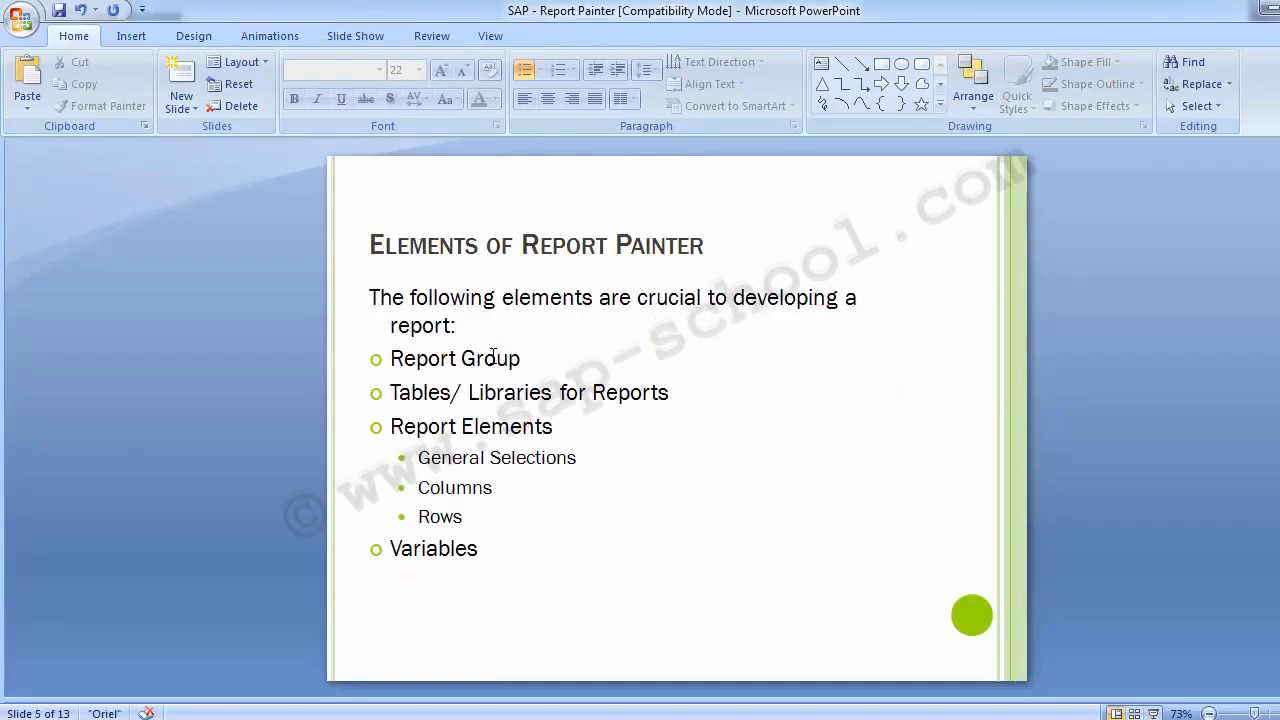
{"action": "scroll", "coordinate": [493, 356], "scroll_direction": "up", "scroll_amount": 1}
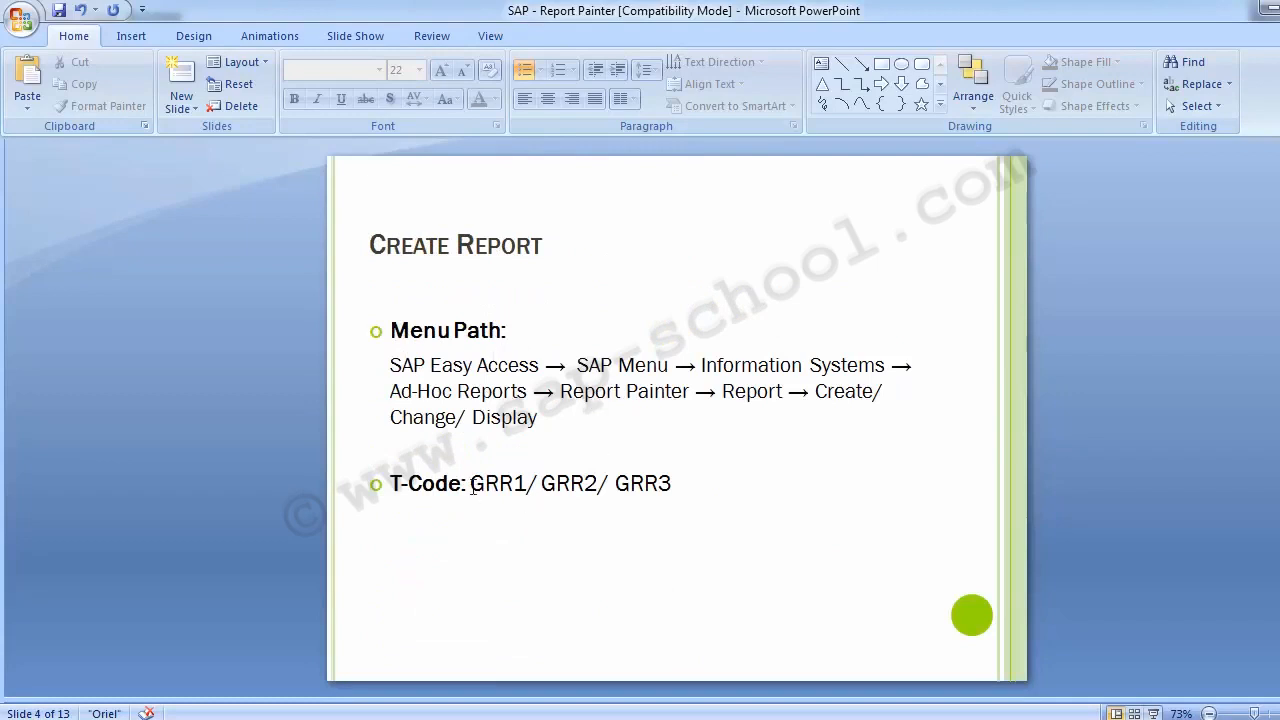
{"action": "left_click_drag", "start_coordinate": [470, 484], "coordinate": [588, 495]}
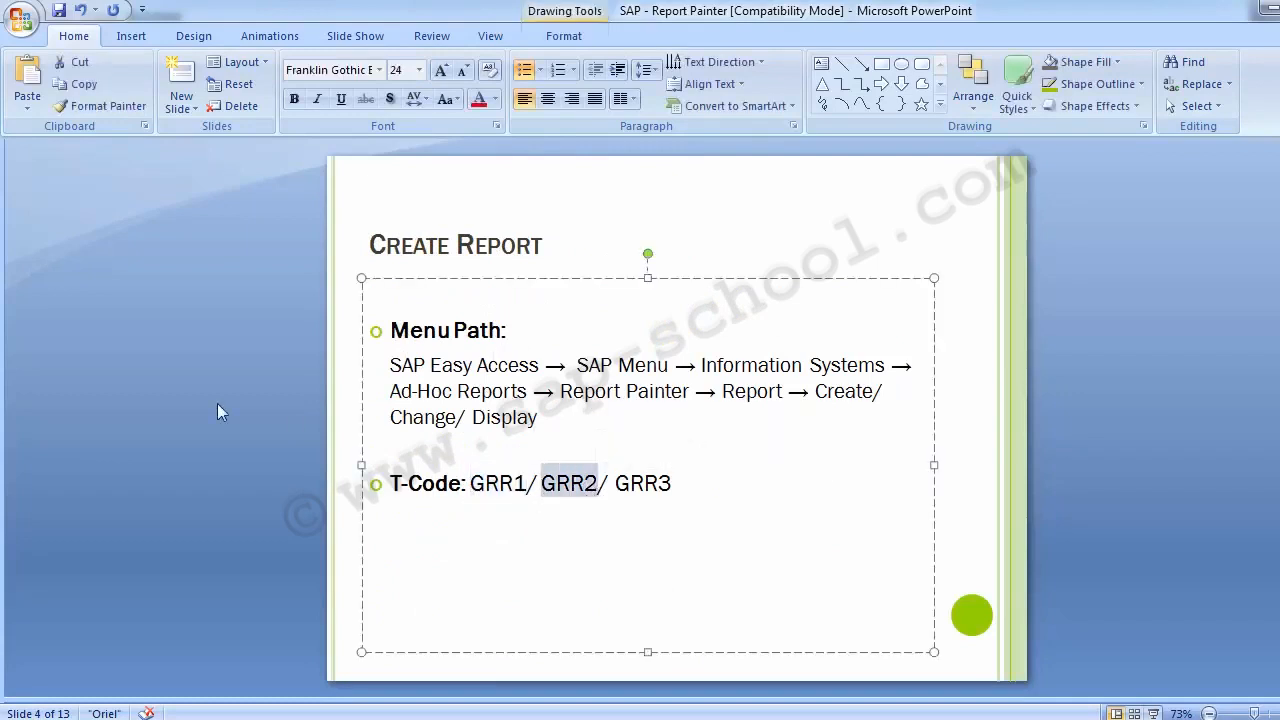
{"action": "left_click", "coordinate": [185, 406]}
Step: Switch to SAP and open the Report Painter's Create Report transaction, GRR1
{"action": "key", "text": "alt+Tab"}
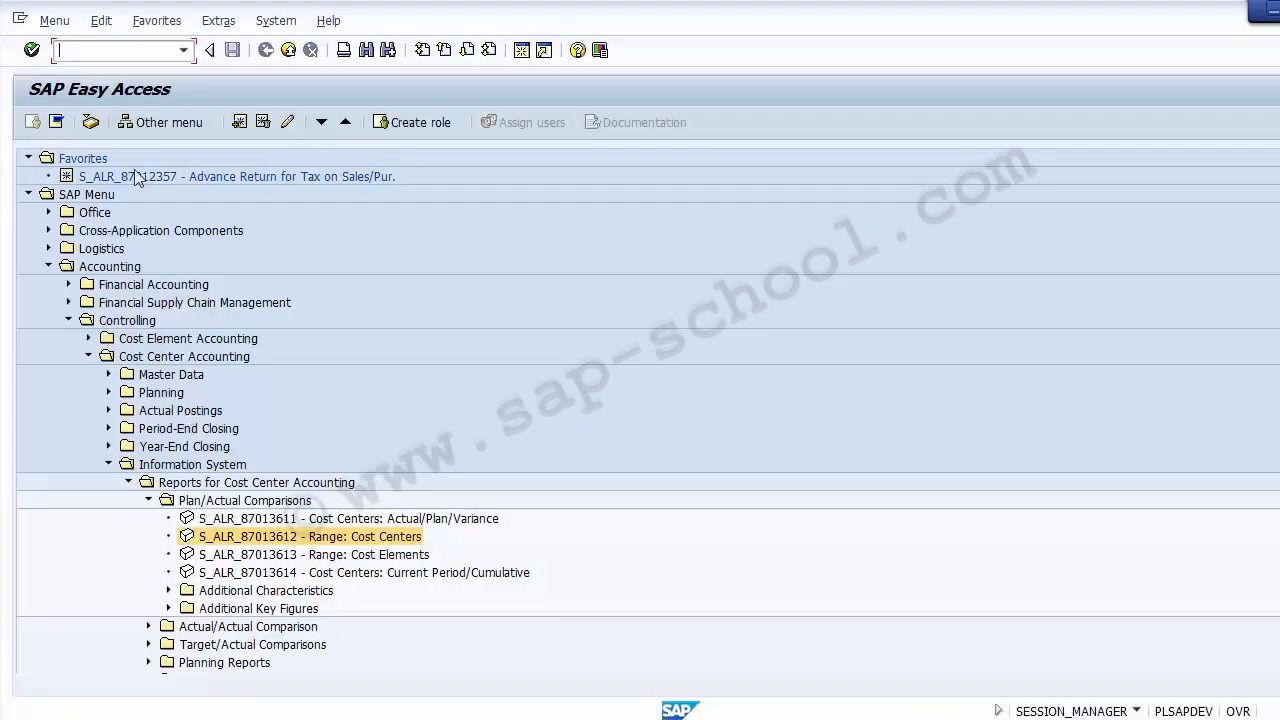
{"action": "type", "text": "/nGRR1"}
{"action": "key", "text": "Return"}
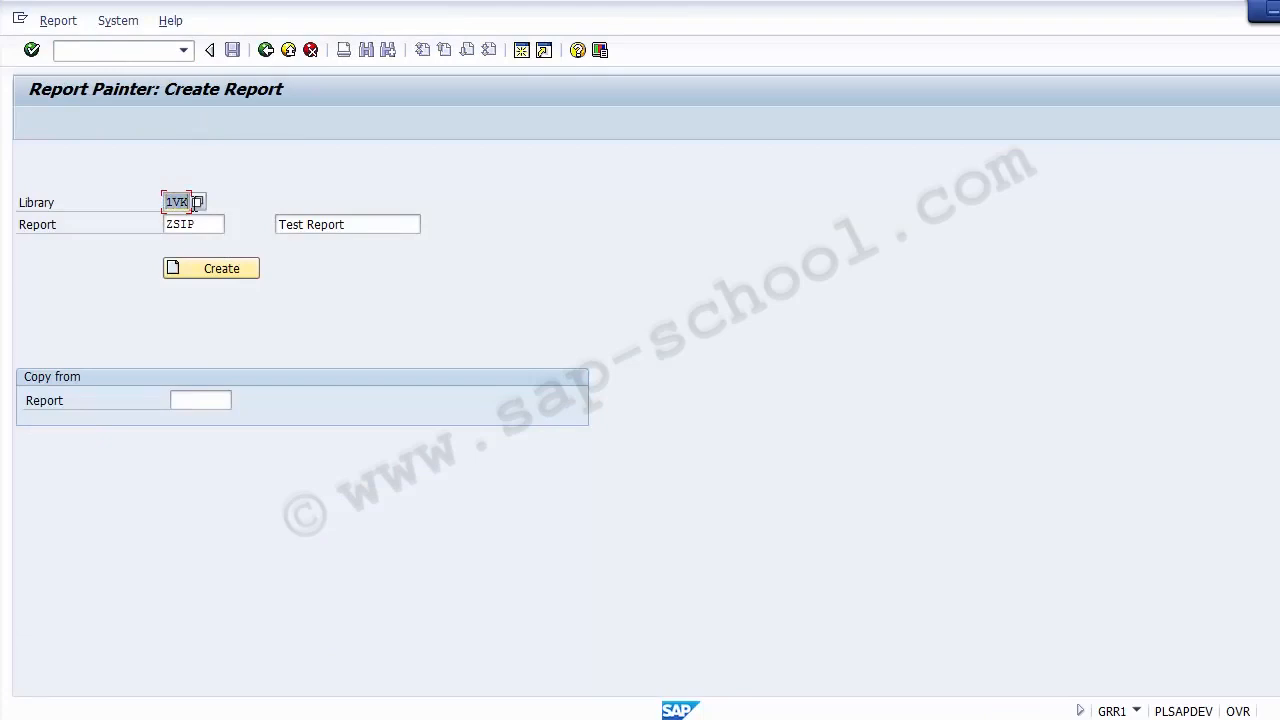
Step: Clear the previous report name and set the report description to "Test Cost Center"
{"action": "left_click", "coordinate": [214, 224]}
{"action": "key", "text": "BackSpace"}
{"action": "key", "text": "BackSpace"}
{"action": "key", "text": "BackSpace"}
{"action": "key", "text": "BackSpace"}
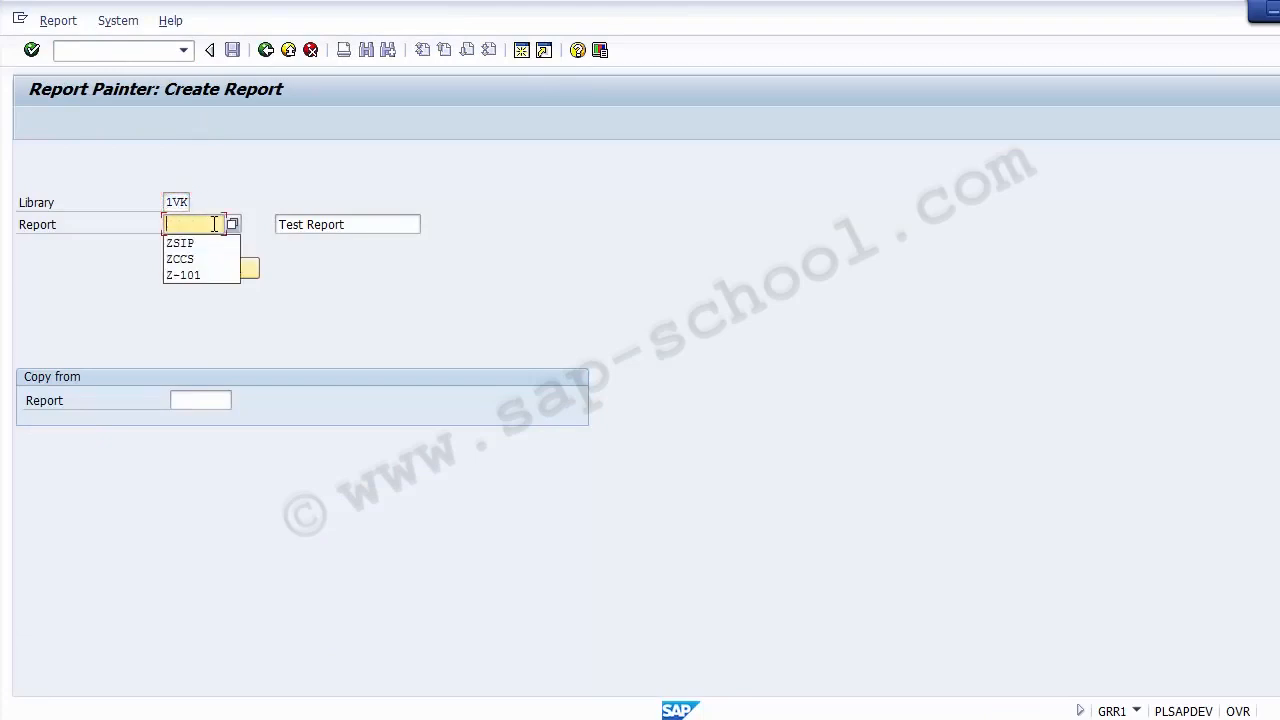
{"action": "left_click", "coordinate": [388, 223]}
{"action": "key", "text": "BackSpace"}
{"action": "key", "text": "BackSpace"}
{"action": "key", "text": "BackSpace"}
{"action": "key", "text": "BackSpace"}
{"action": "key", "text": "BackSpace"}
{"action": "key", "text": "BackSpace"}
{"action": "key", "text": "BackSpace"}
{"action": "key", "text": "BackSpace"}
{"action": "key", "text": "BackSpace"}
{"action": "key", "text": "BackSpace"}
{"action": "key", "text": "BackSpace"}
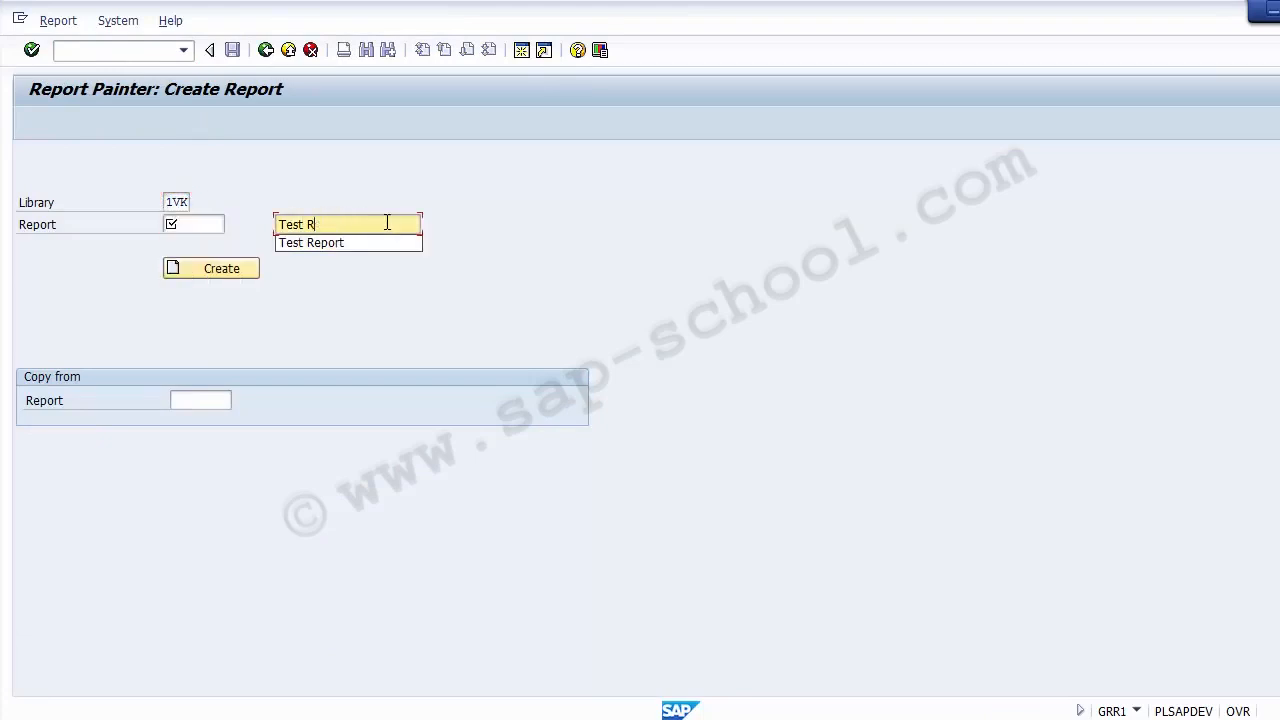
{"action": "type", "text": "Test C"}
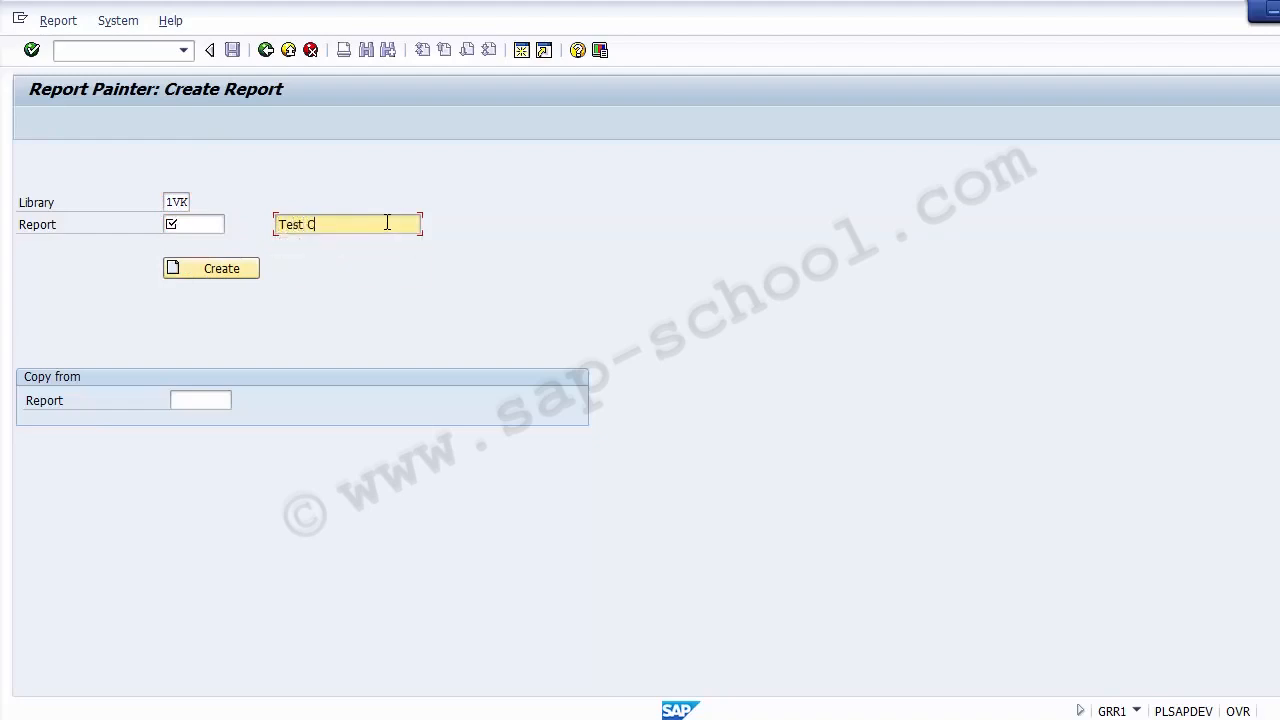
{"action": "type", "text": "ost Center"}
Step: Enter ZSIP001 as the name of the new report
{"action": "left_click", "coordinate": [184, 229]}
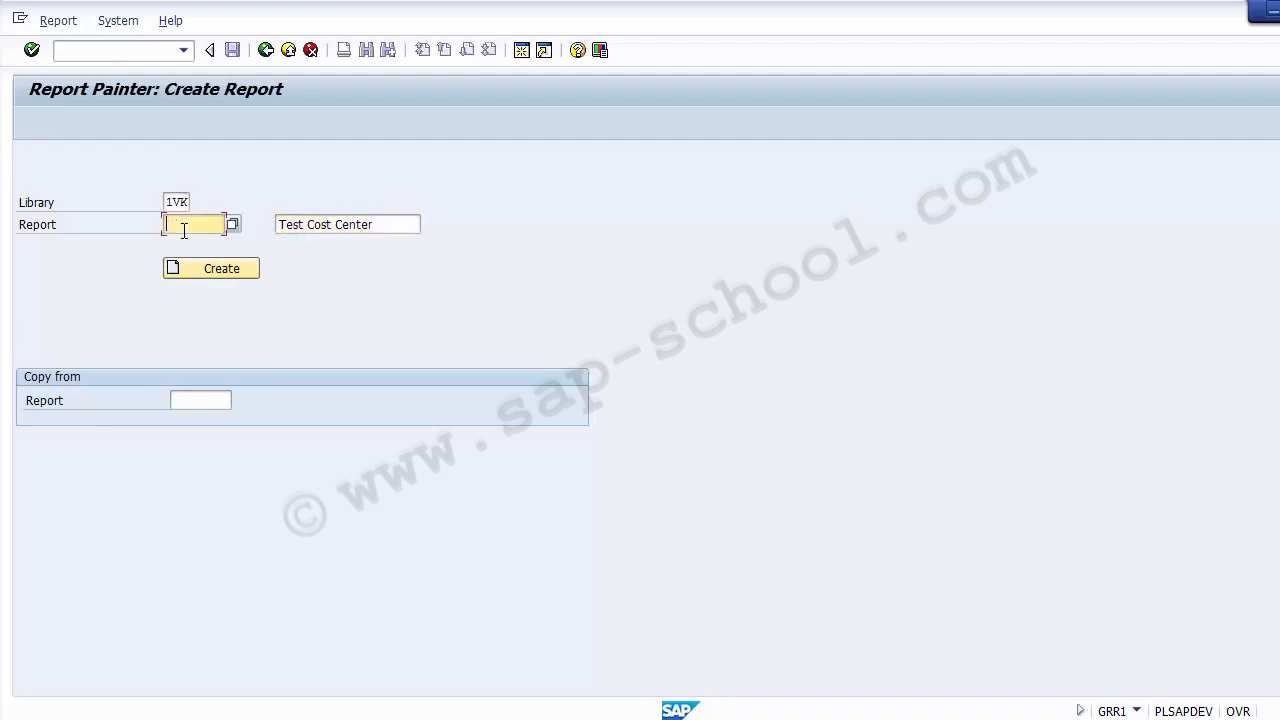
{"action": "type", "text": "Z"}
{"action": "key", "text": "Down"}
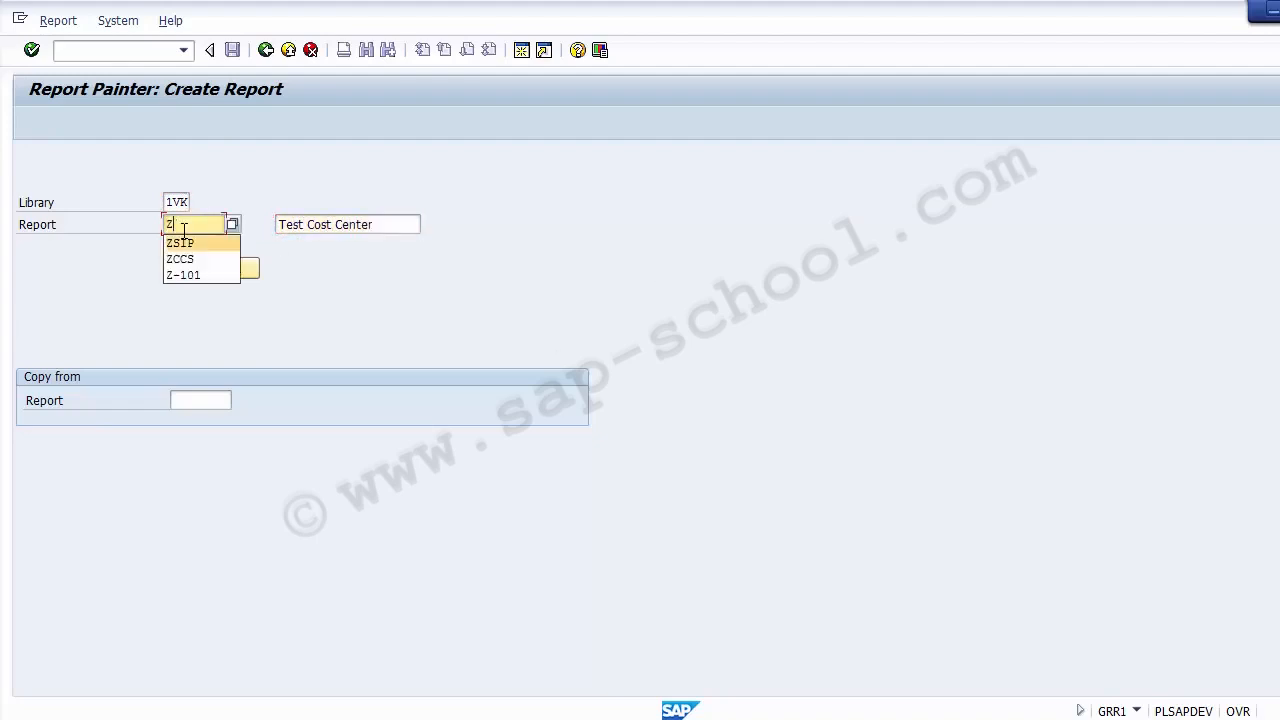
{"action": "key", "text": "Return"}
{"action": "type", "text": "1"}
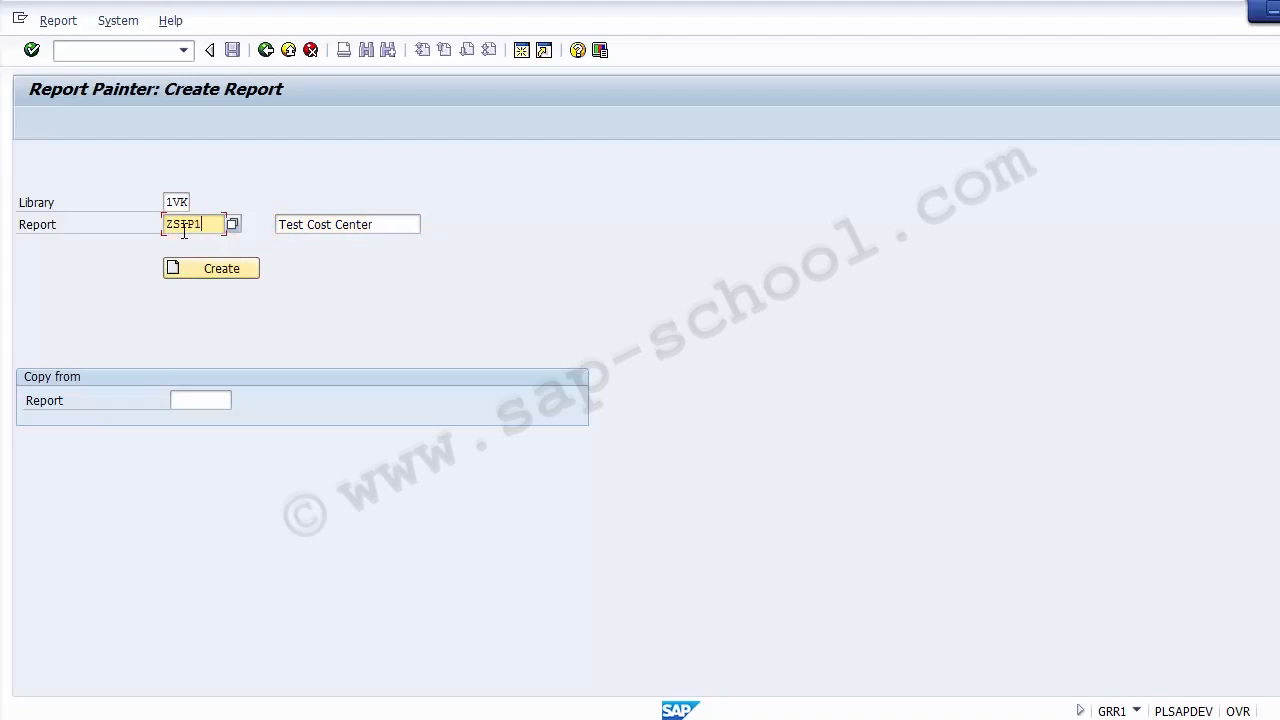
{"action": "key", "text": "BackSpace"}
{"action": "type", "text": "001"}
Step: Set 1SIP-001 as the report to copy from and create the new report in library 1VK
{"action": "left_click", "coordinate": [198, 401]}
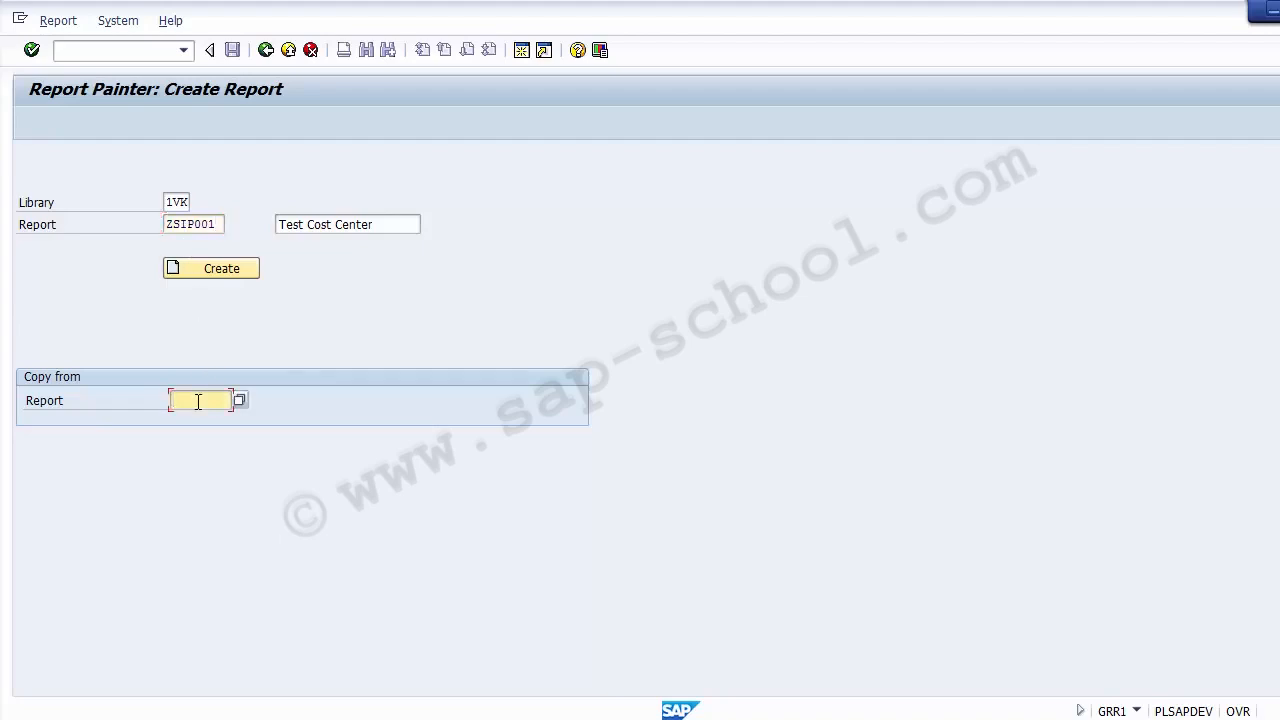
{"action": "key", "text": "space"}
{"action": "key", "text": "Down"}
{"action": "key", "text": "Return"}
{"action": "left_click_drag", "start_coordinate": [165, 202], "coordinate": [187, 202]}
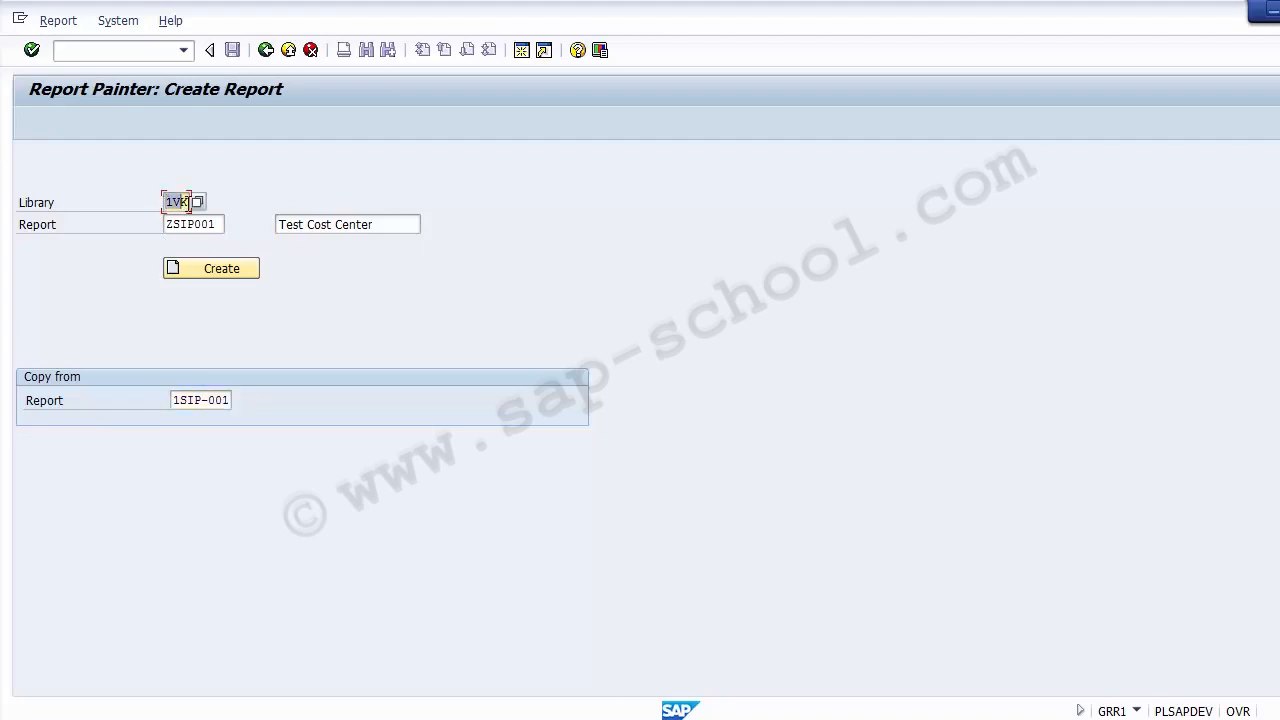
{"action": "left_click_drag", "start_coordinate": [168, 224], "coordinate": [219, 227]}
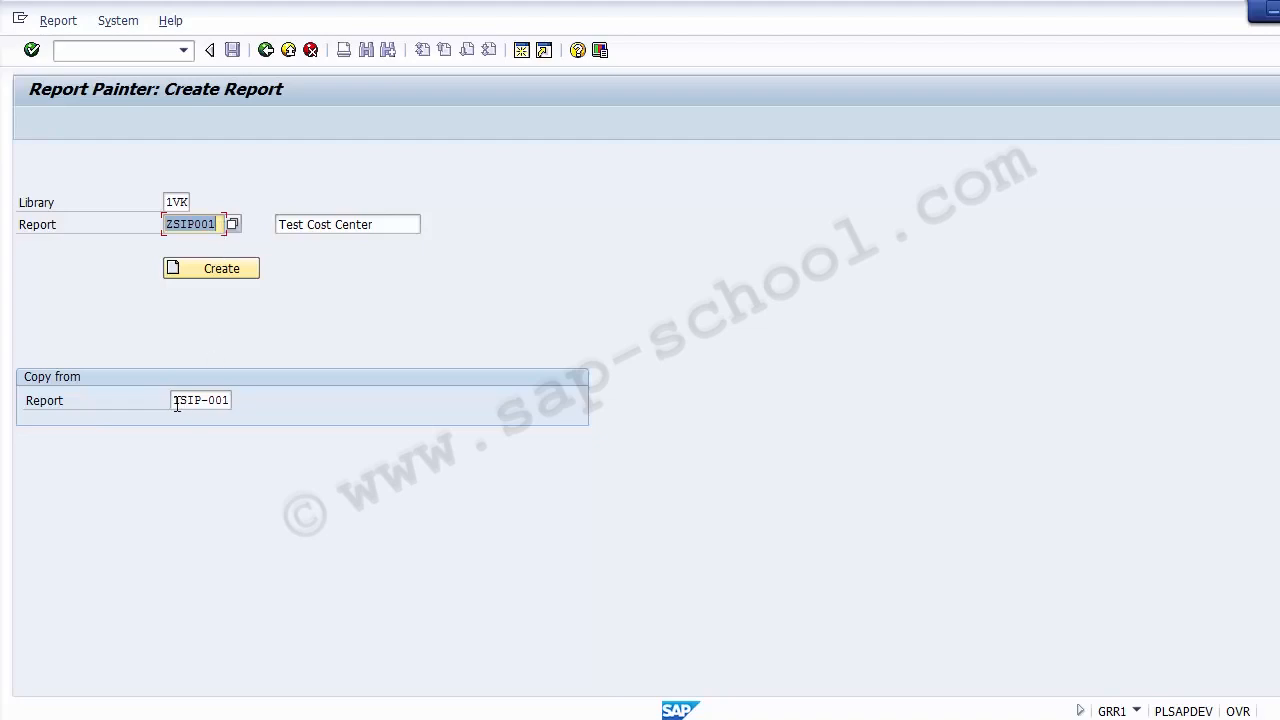
{"action": "left_click_drag", "start_coordinate": [175, 400], "coordinate": [235, 402]}
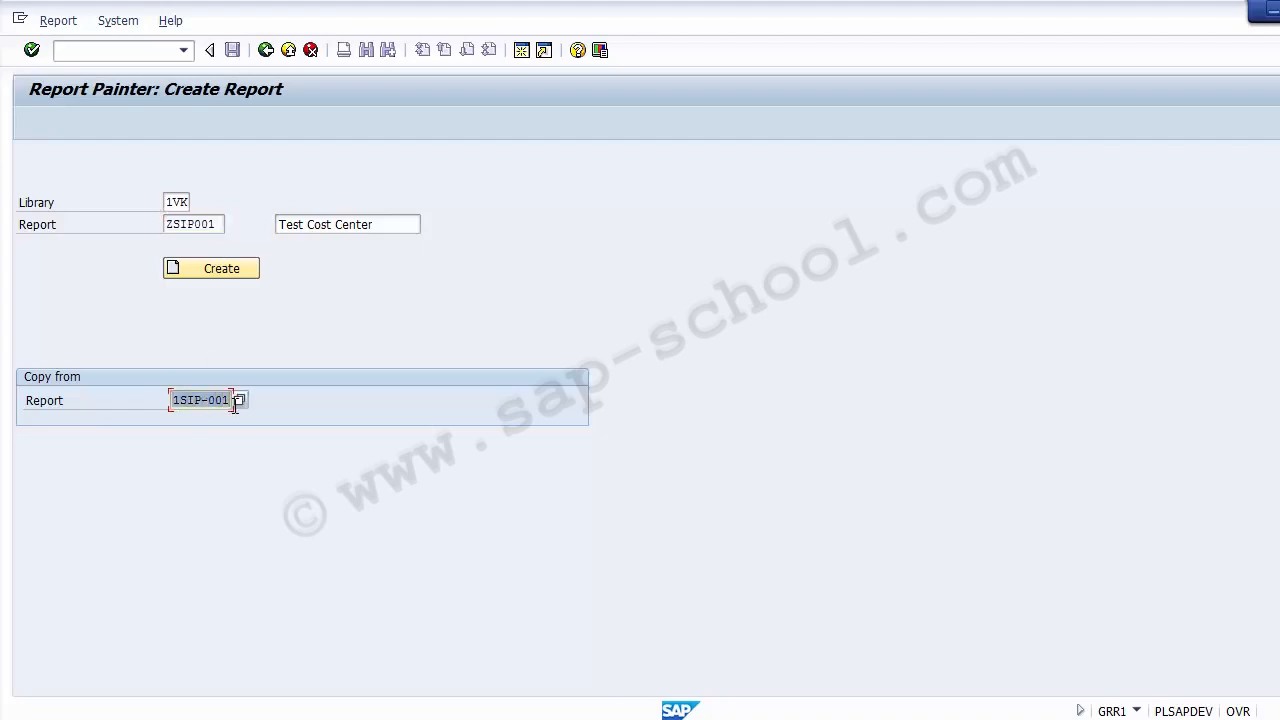
{"action": "left_click", "coordinate": [221, 272]}
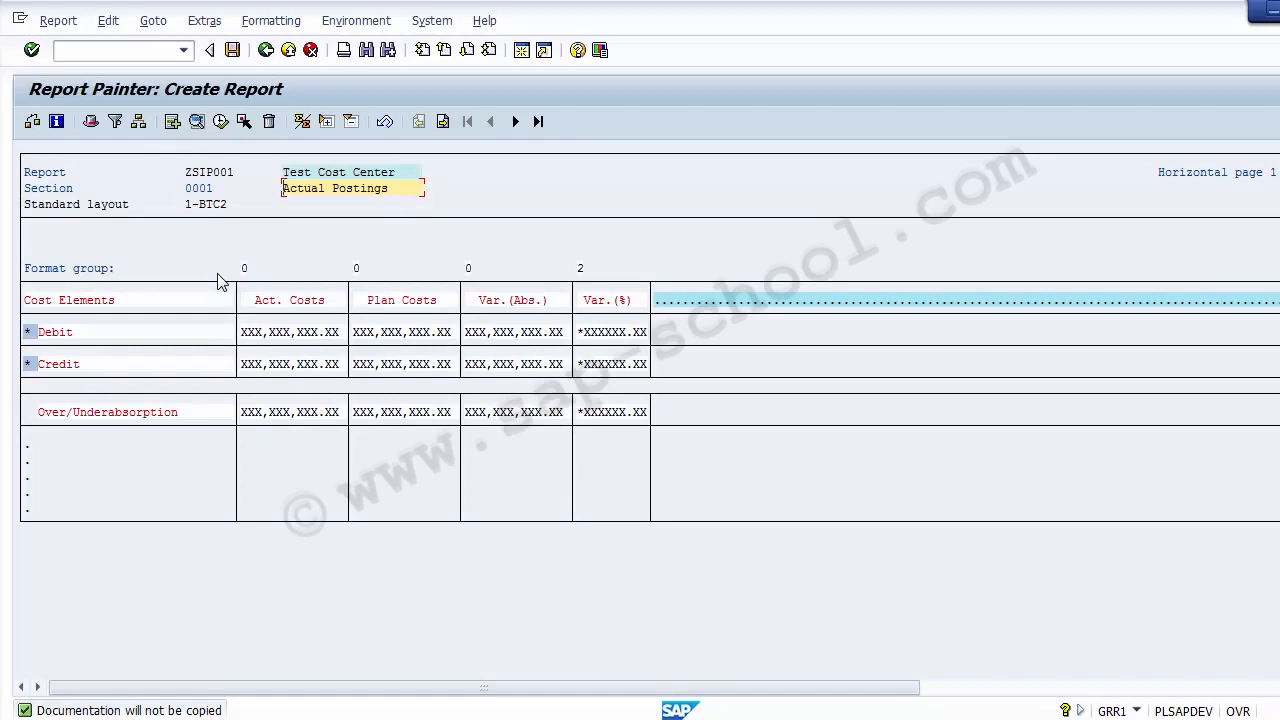
Step: Save the copied report ZSIP001
{"action": "left_click", "coordinate": [191, 175]}
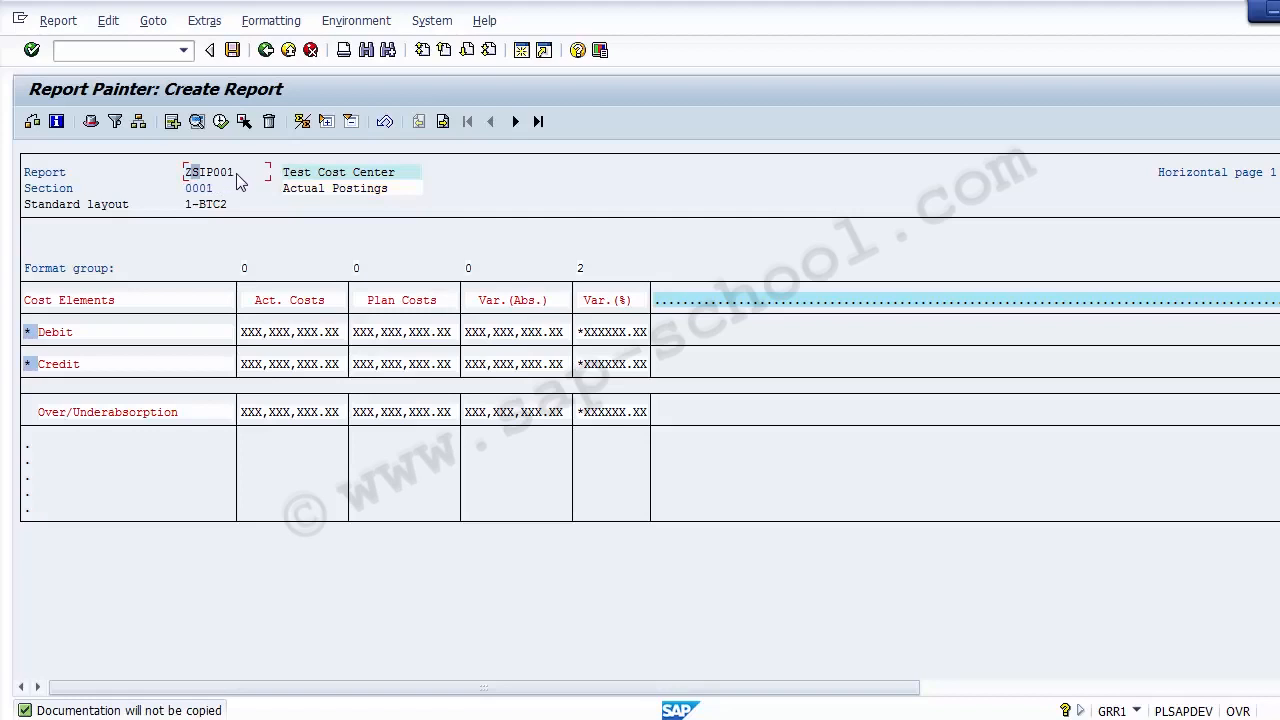
{"action": "left_click", "coordinate": [237, 173]}
{"action": "left_click", "coordinate": [232, 50]}
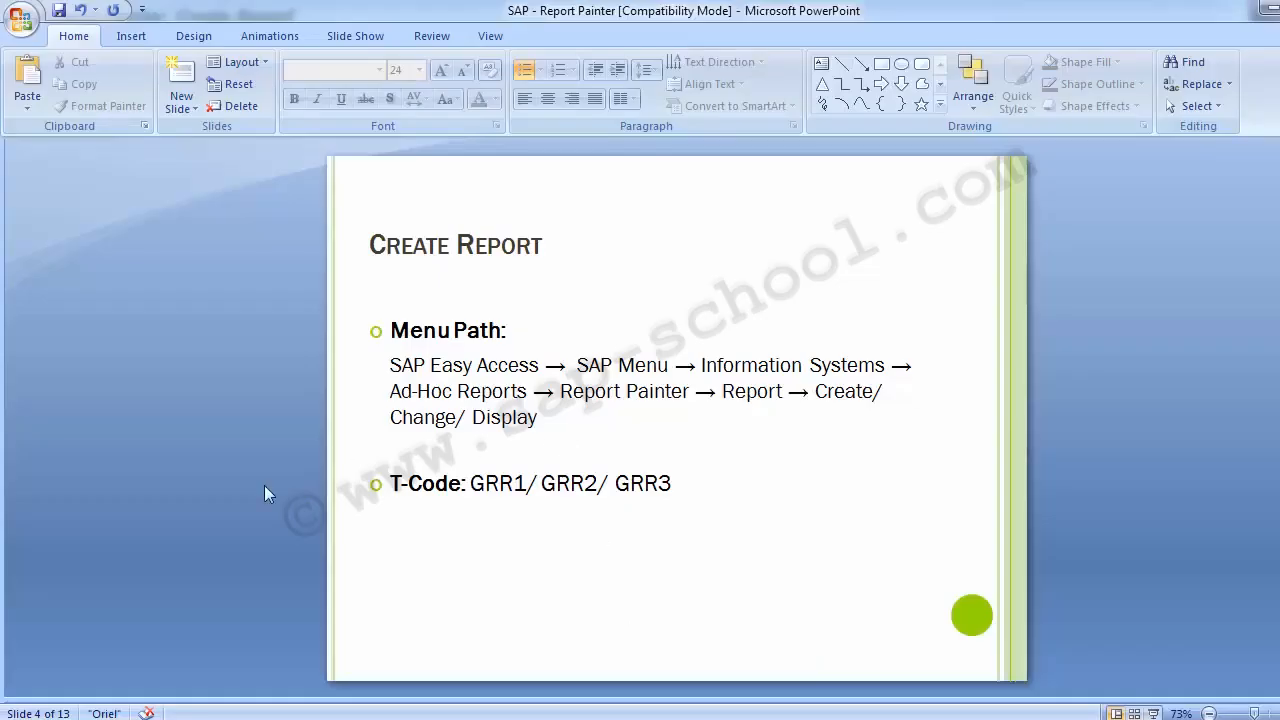
Step: Review the Copy Existing Report slide in PowerPoint, in particular the point on assigning the report to a new group
{"action": "scroll", "coordinate": [190, 545], "scroll_direction": "down", "scroll_amount": 2}
{"action": "scroll", "coordinate": [190, 542], "scroll_direction": "down", "scroll_amount": 3}
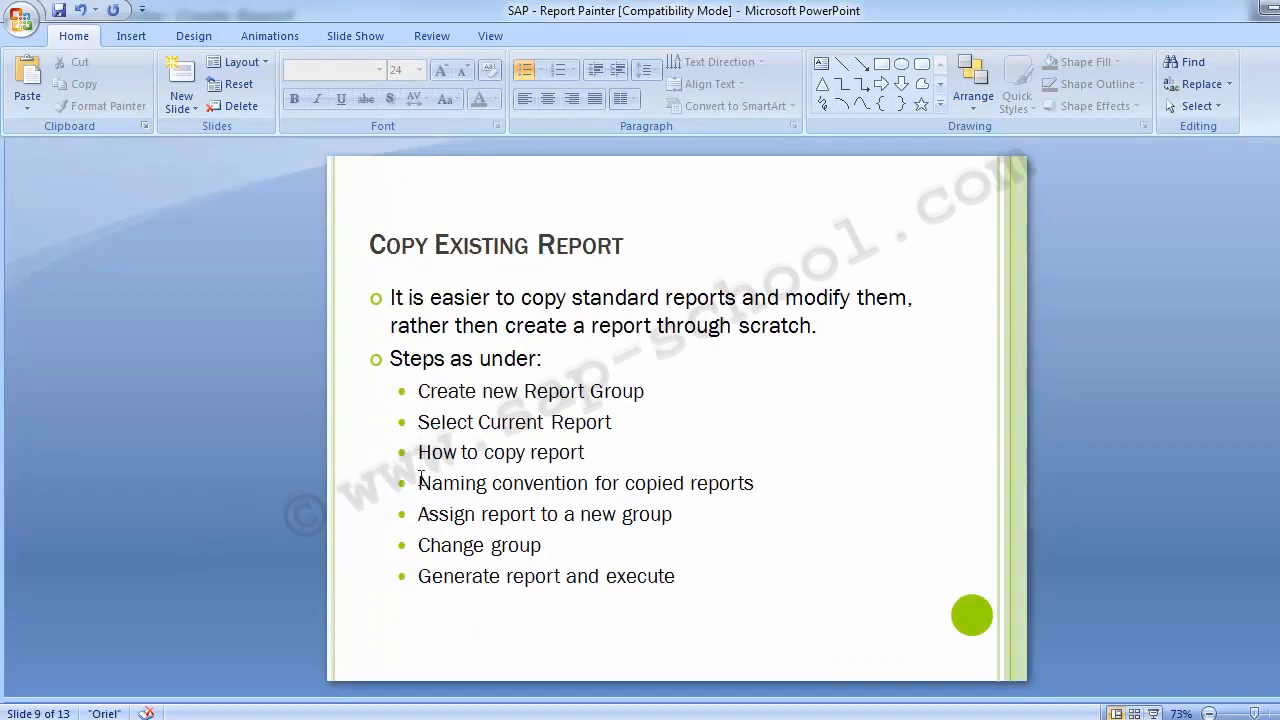
{"action": "left_click_drag", "start_coordinate": [418, 516], "coordinate": [656, 519]}
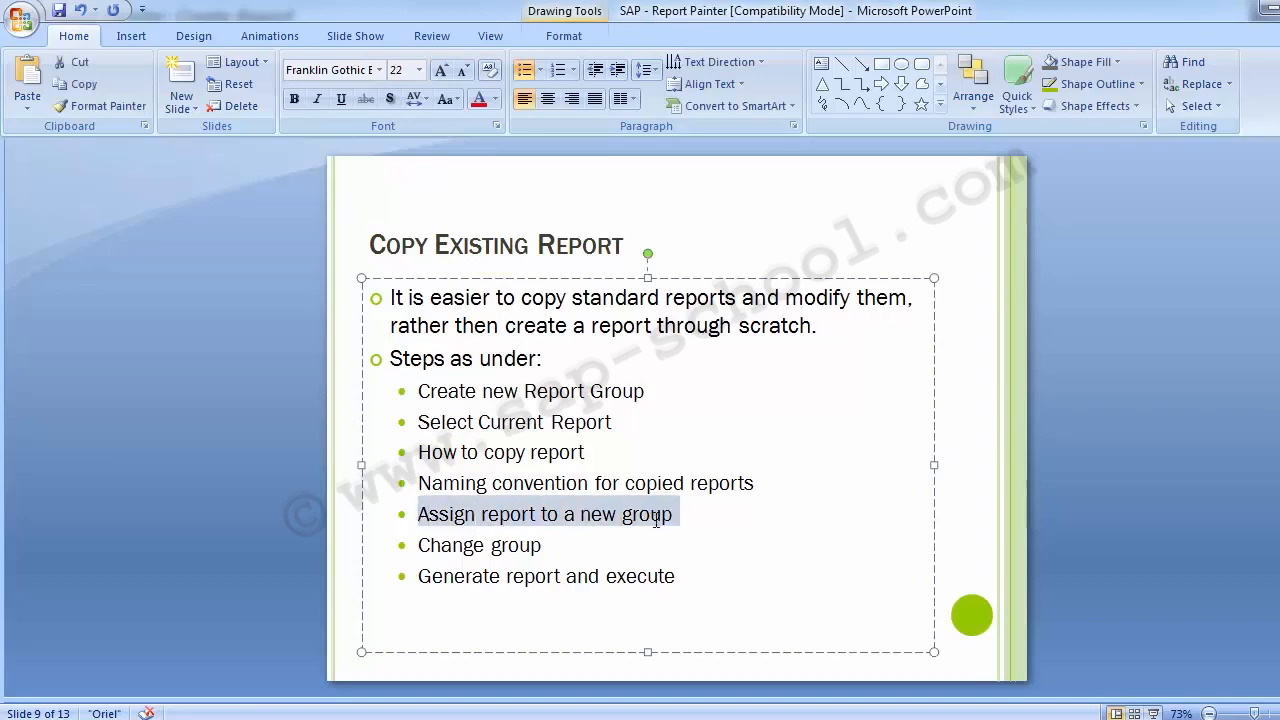
{"action": "left_click", "coordinate": [167, 423]}
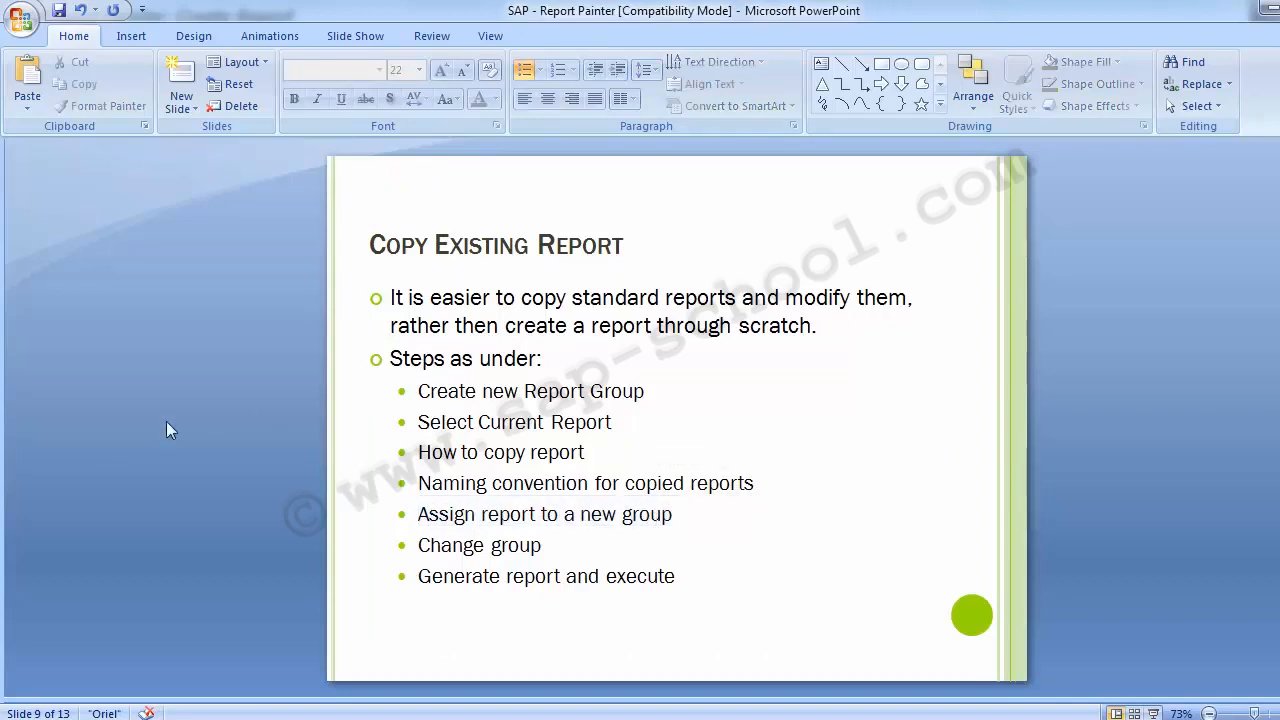
Step: Switch to SAP and open the Execute Report Group transaction, GR55, in a new session
{"action": "key", "text": "alt+Tab"}
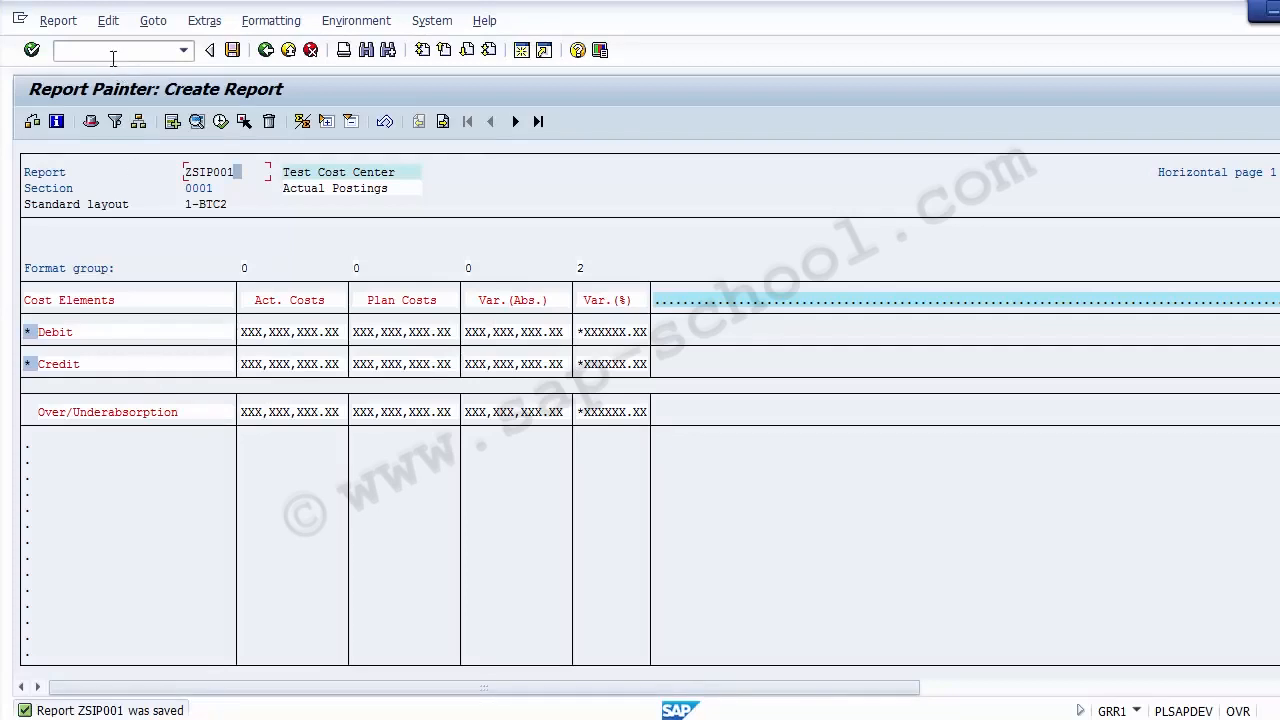
{"action": "left_click", "coordinate": [113, 58]}
{"action": "type", "text": "/oGR%%"}
{"action": "key", "text": "BackSpace"}
{"action": "key", "text": "BackSpace"}
{"action": "type", "text": "55"}
{"action": "key", "text": "Return"}
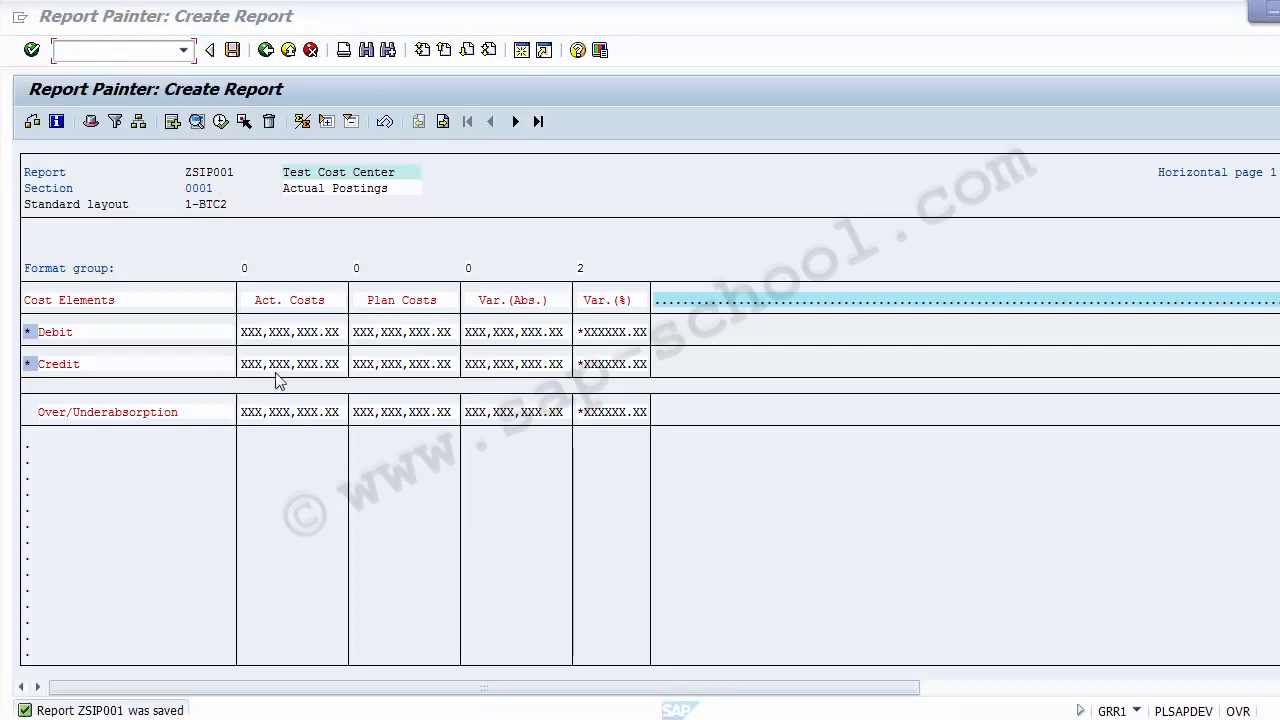
{"action": "mouse_move", "coordinate": [520, 716]}
{"action": "left_click", "coordinate": [521, 50]}
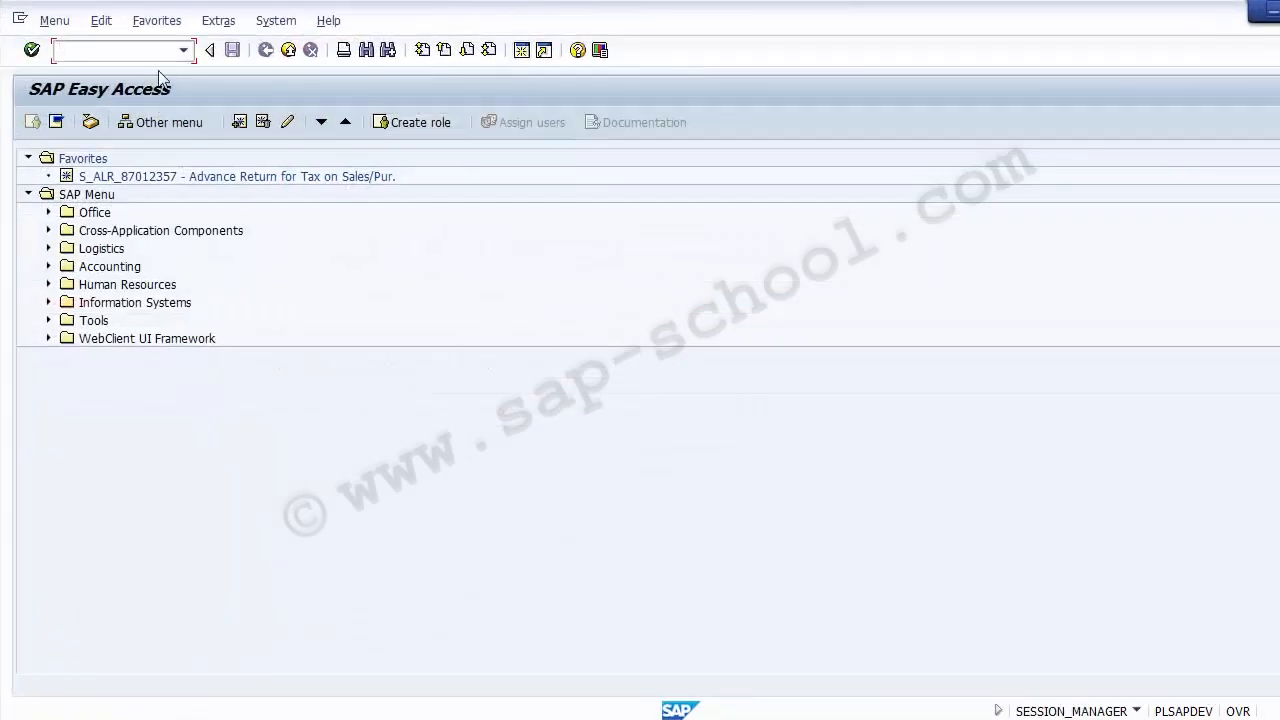
{"action": "type", "text": "gr55"}
{"action": "key", "text": "Return"}
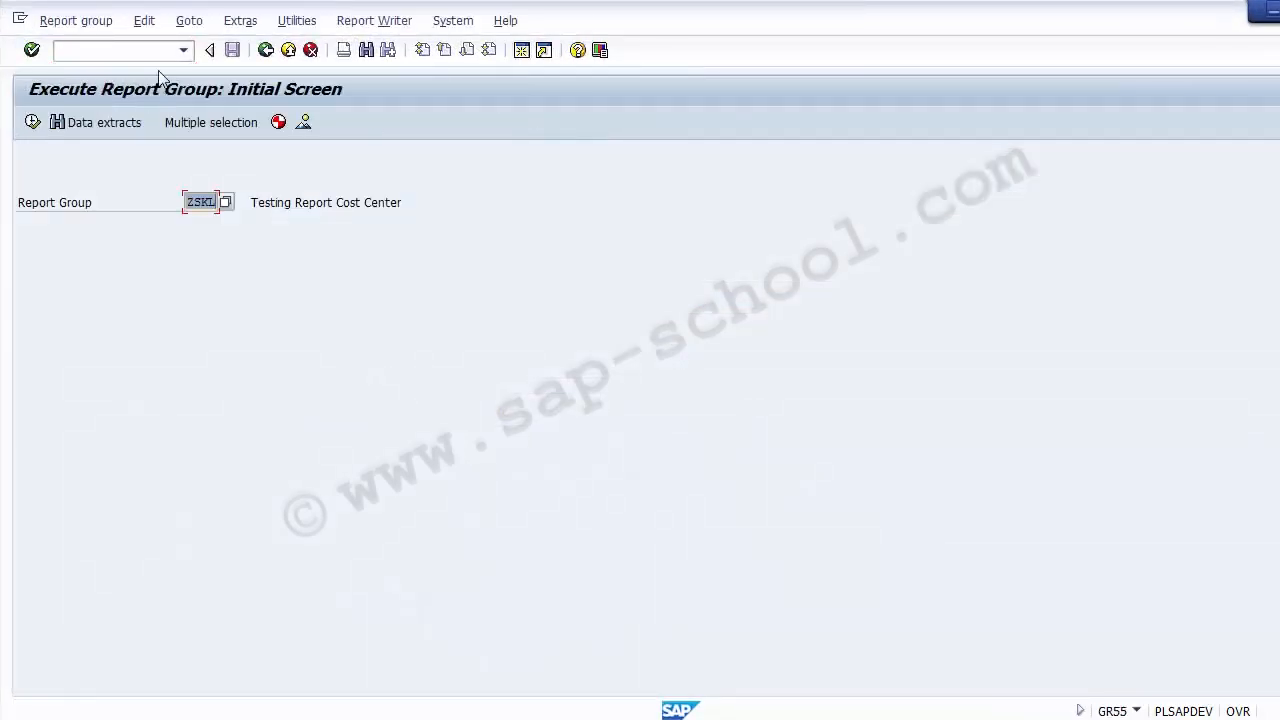
Step: Open report group ZSKL for changing and display its list of assigned reports
{"action": "left_click", "coordinate": [54, 210]}
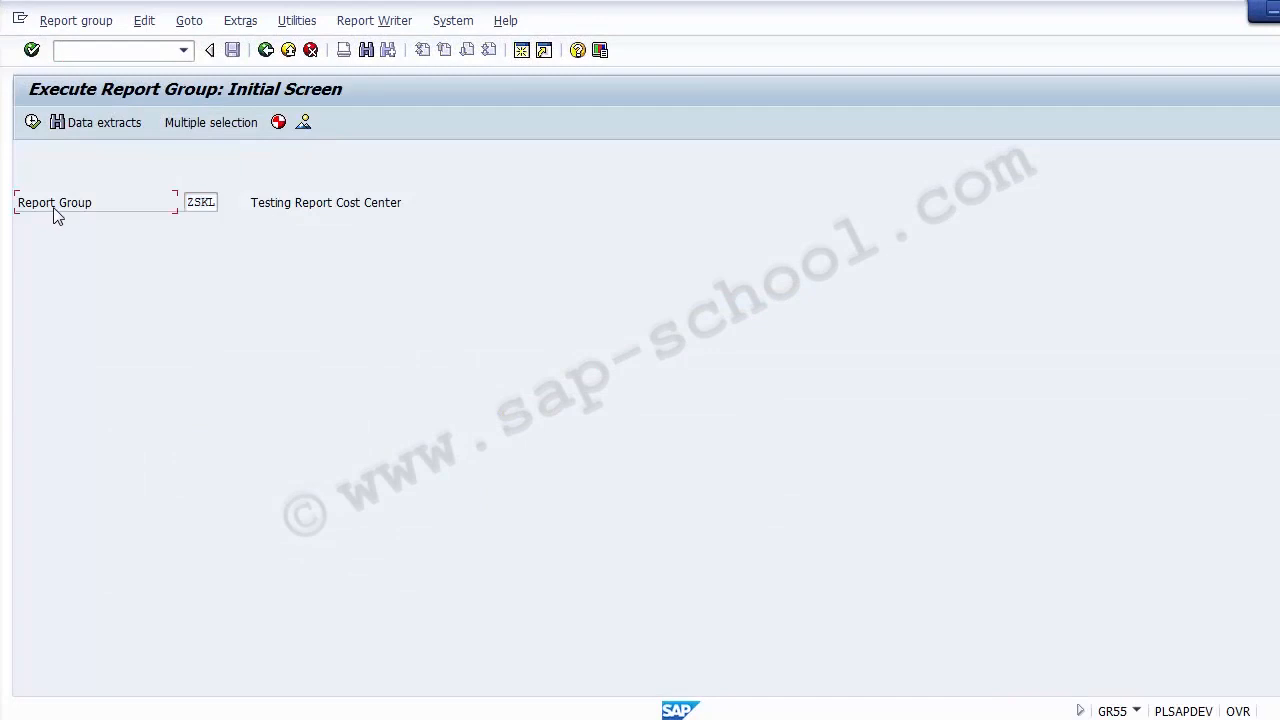
{"action": "left_click_drag", "start_coordinate": [187, 204], "coordinate": [221, 206]}
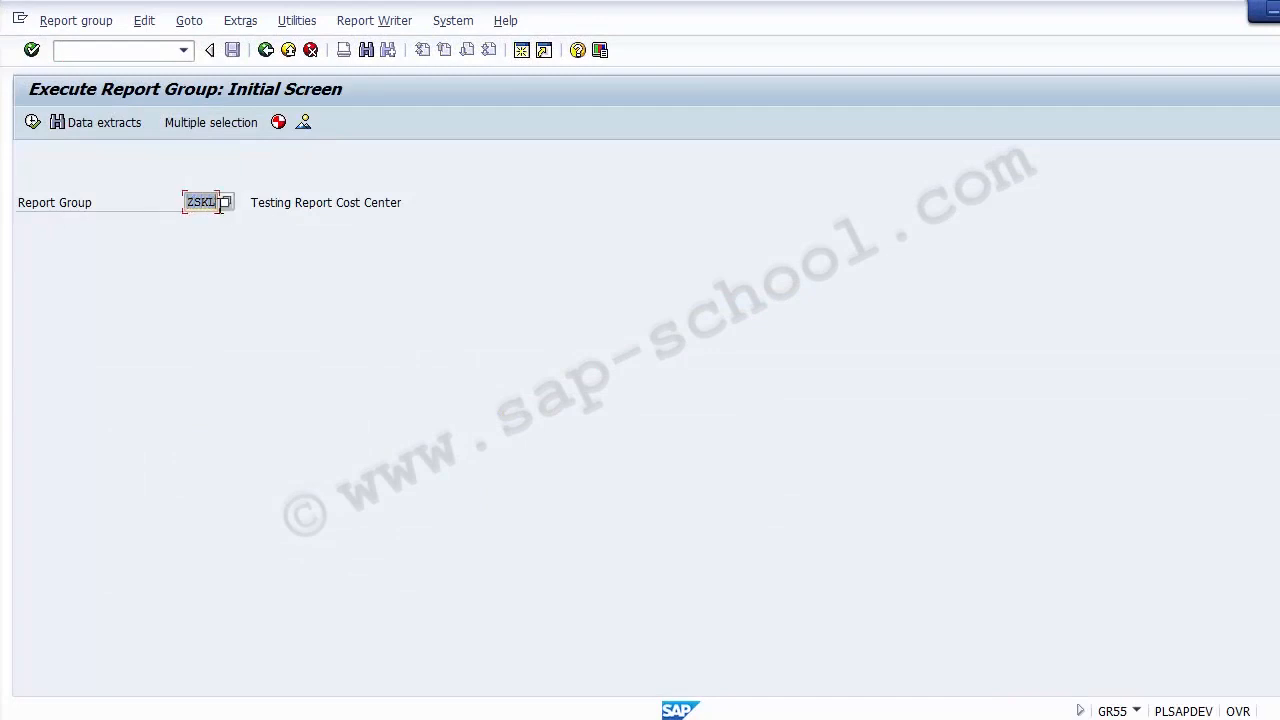
{"action": "left_click", "coordinate": [67, 28]}
{"action": "left_click", "coordinate": [78, 92]}
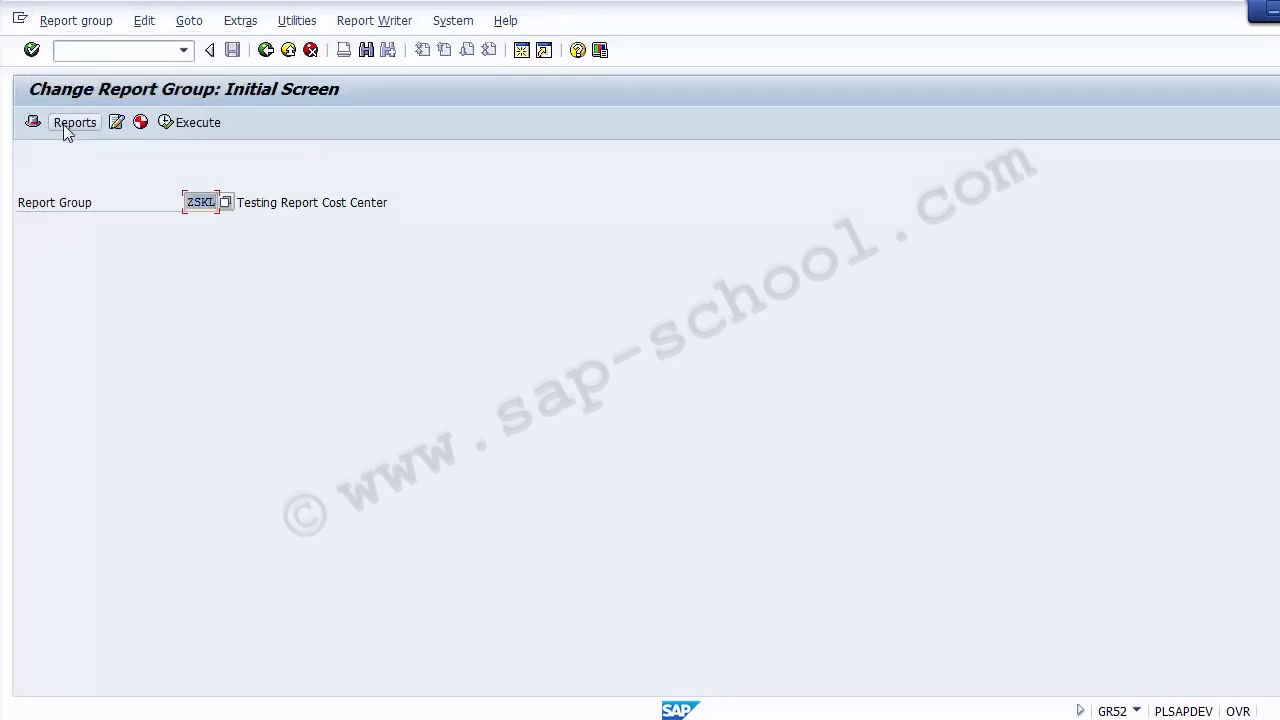
{"action": "left_click", "coordinate": [66, 126]}
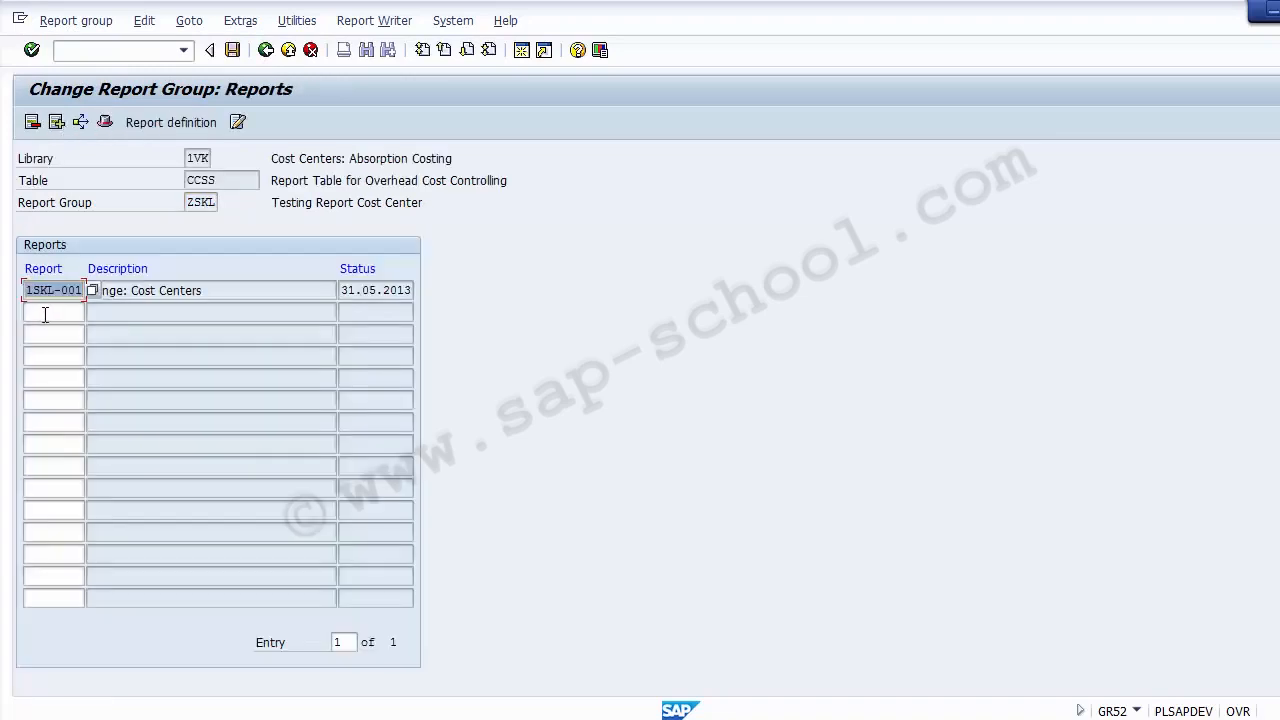
Step: Assign report ZSIP001 to report group ZSKL and save the report group
{"action": "left_click", "coordinate": [45, 314]}
{"action": "type", "text": "ZSIP"}
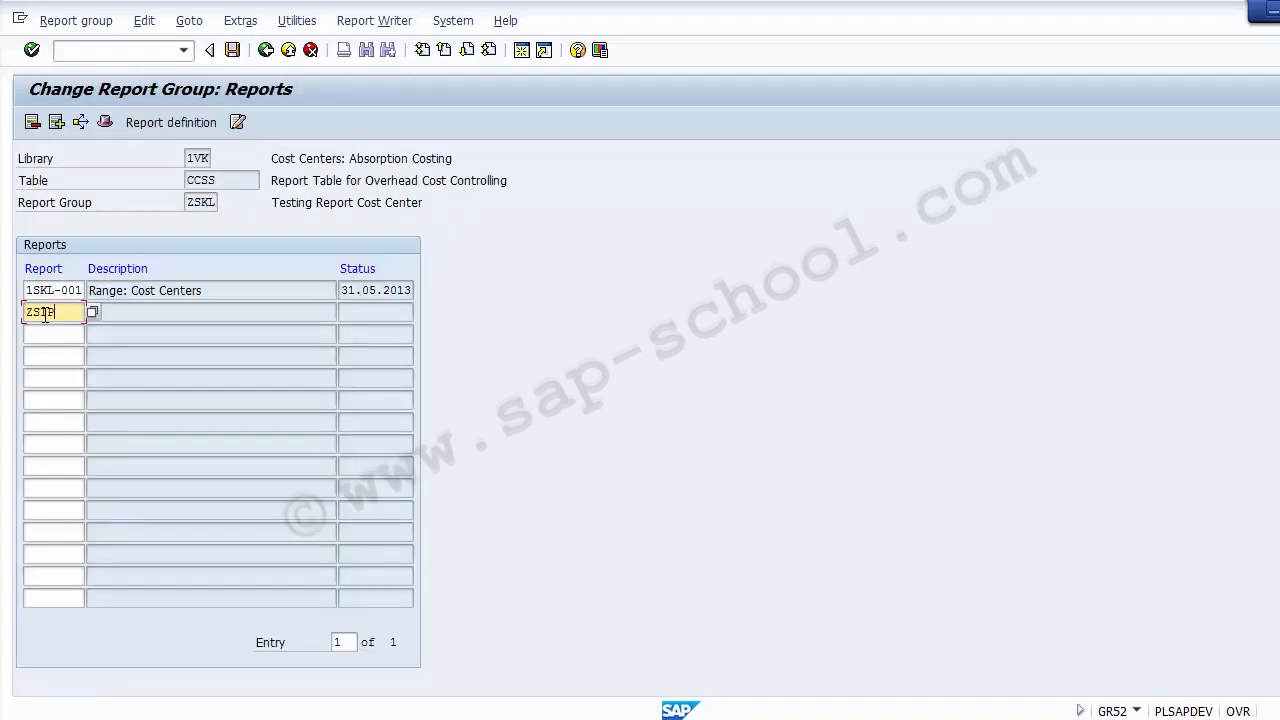
{"action": "type", "text": "001"}
{"action": "left_click", "coordinate": [128, 314]}
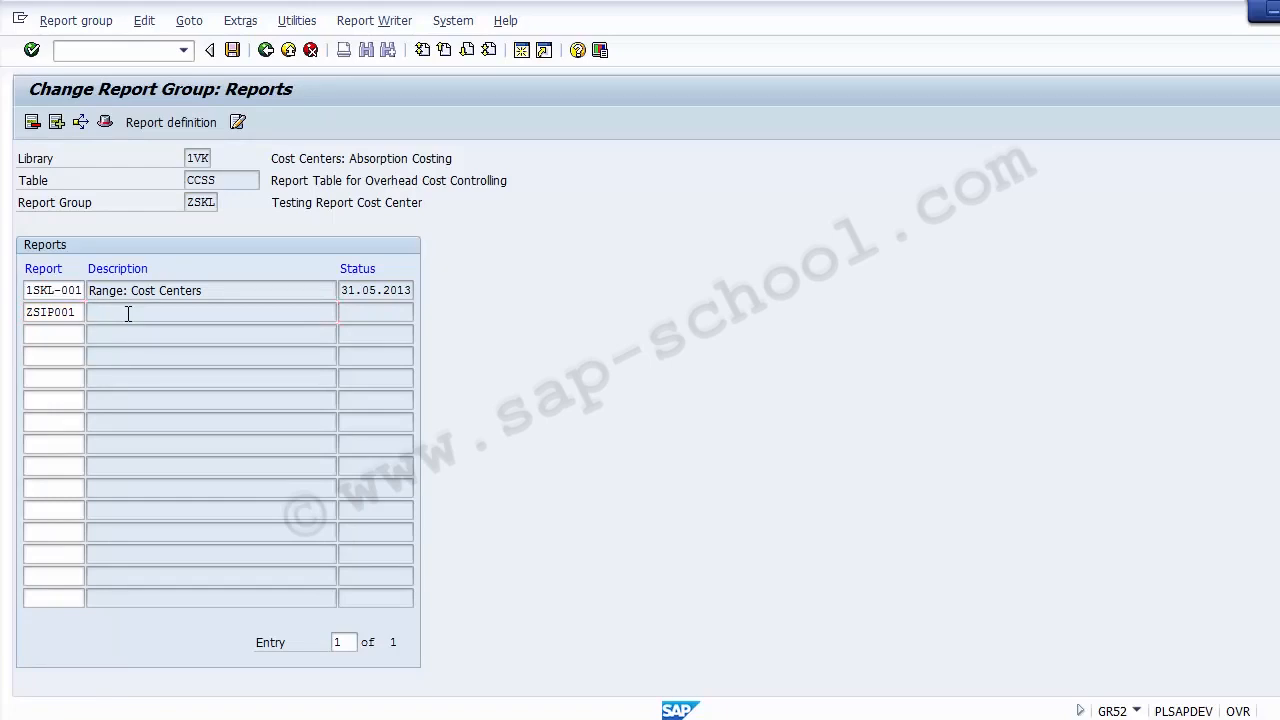
{"action": "key", "text": "Return"}
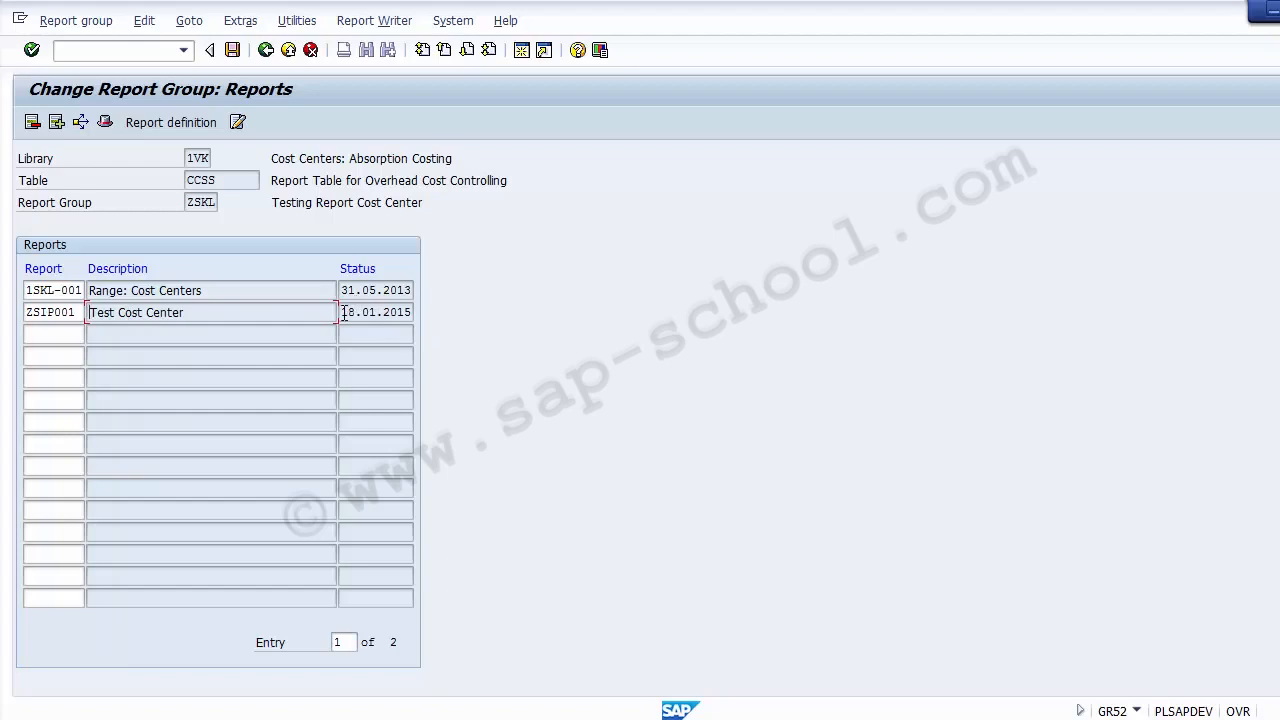
{"action": "left_click_drag", "start_coordinate": [343, 312], "coordinate": [422, 313]}
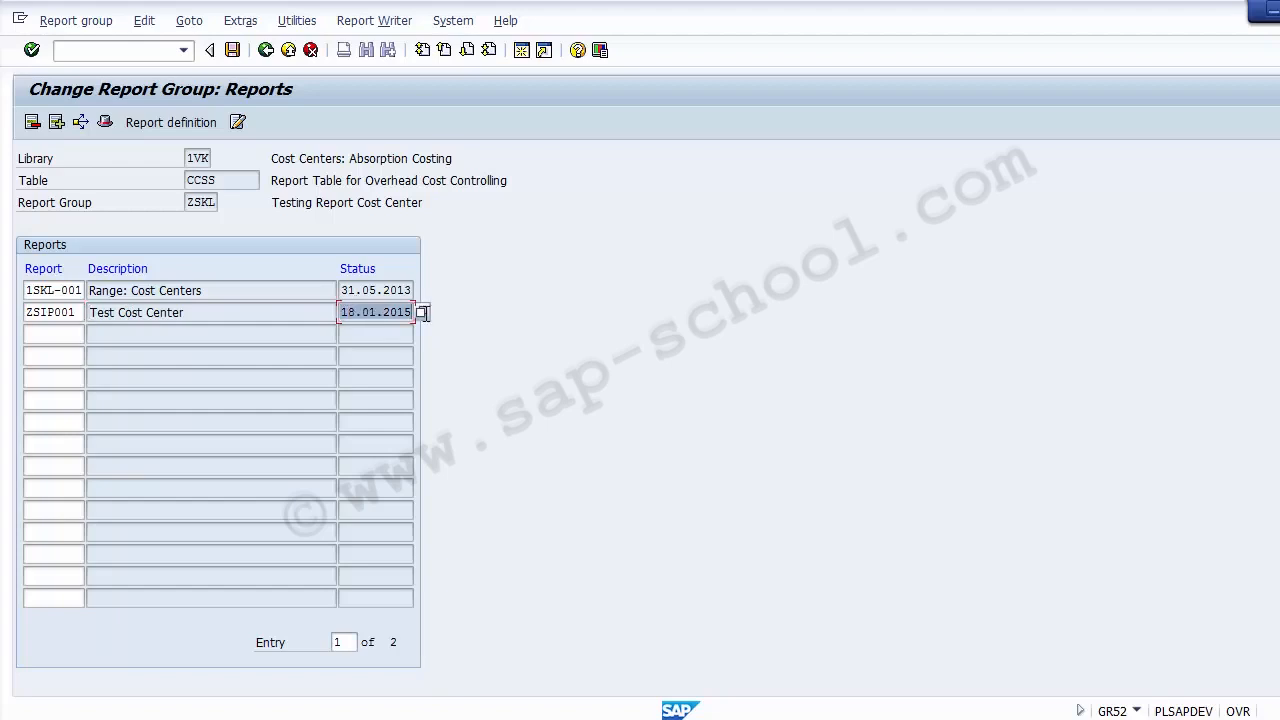
{"action": "left_click", "coordinate": [233, 52]}
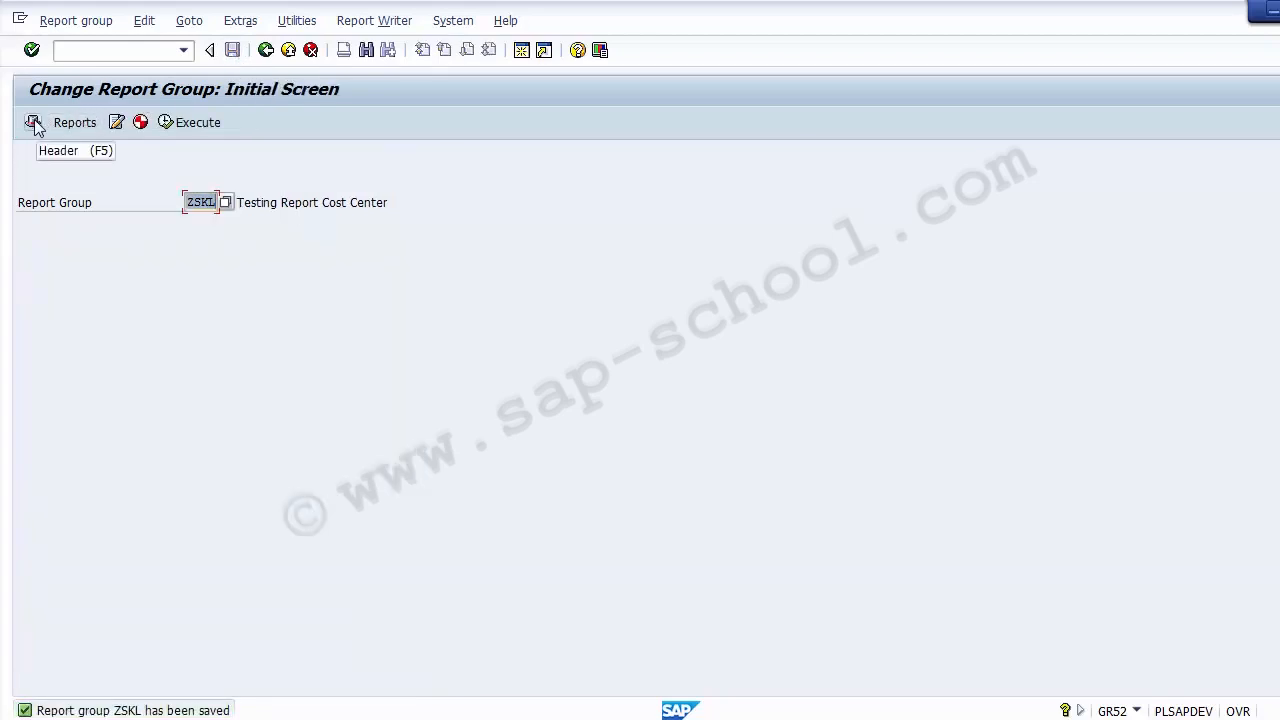
Step: Open the group-level report assignment in the ZSKL header and try to add ZSIP as a Report Writer receiver report
{"action": "left_click", "coordinate": [33, 122]}
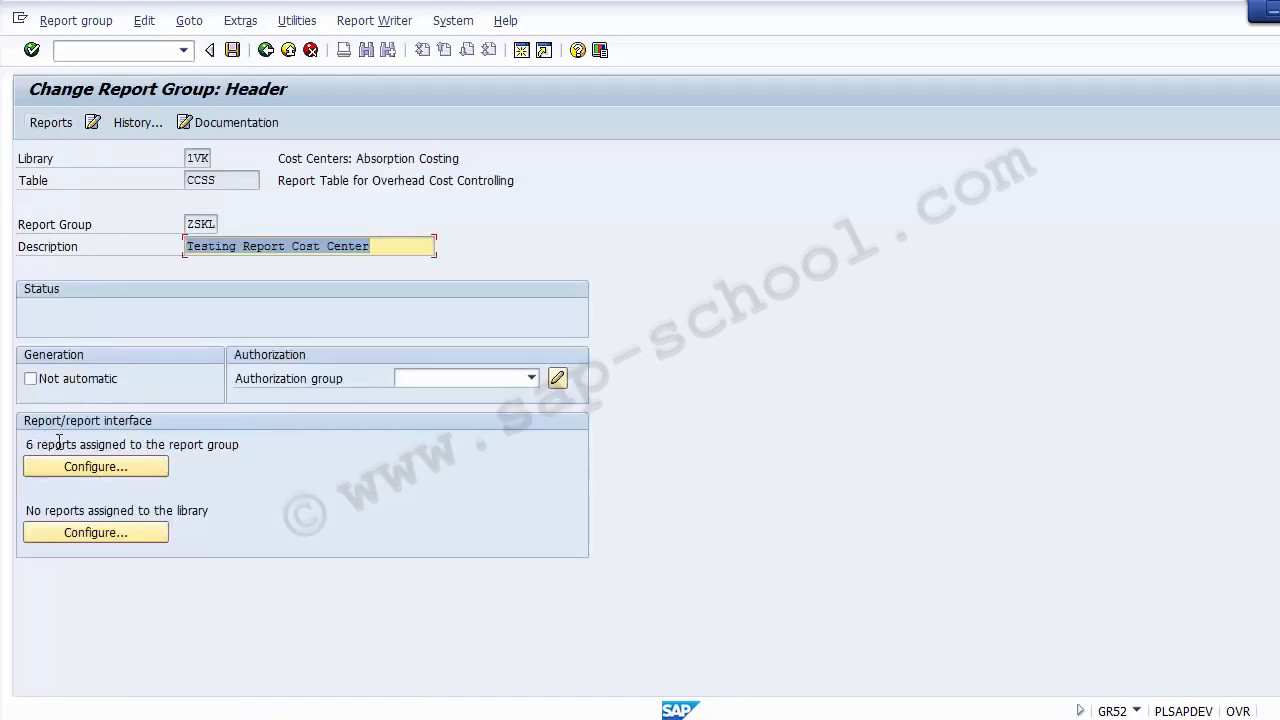
{"action": "left_click", "coordinate": [98, 464]}
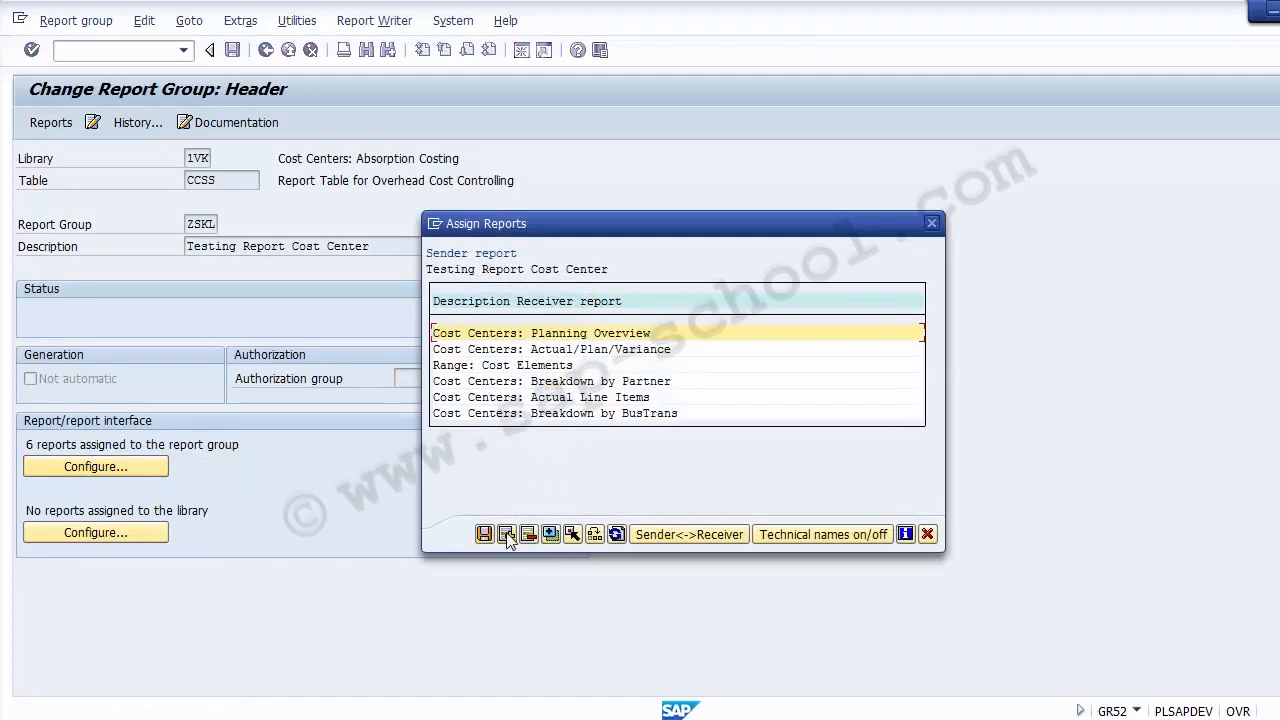
{"action": "left_click", "coordinate": [507, 535]}
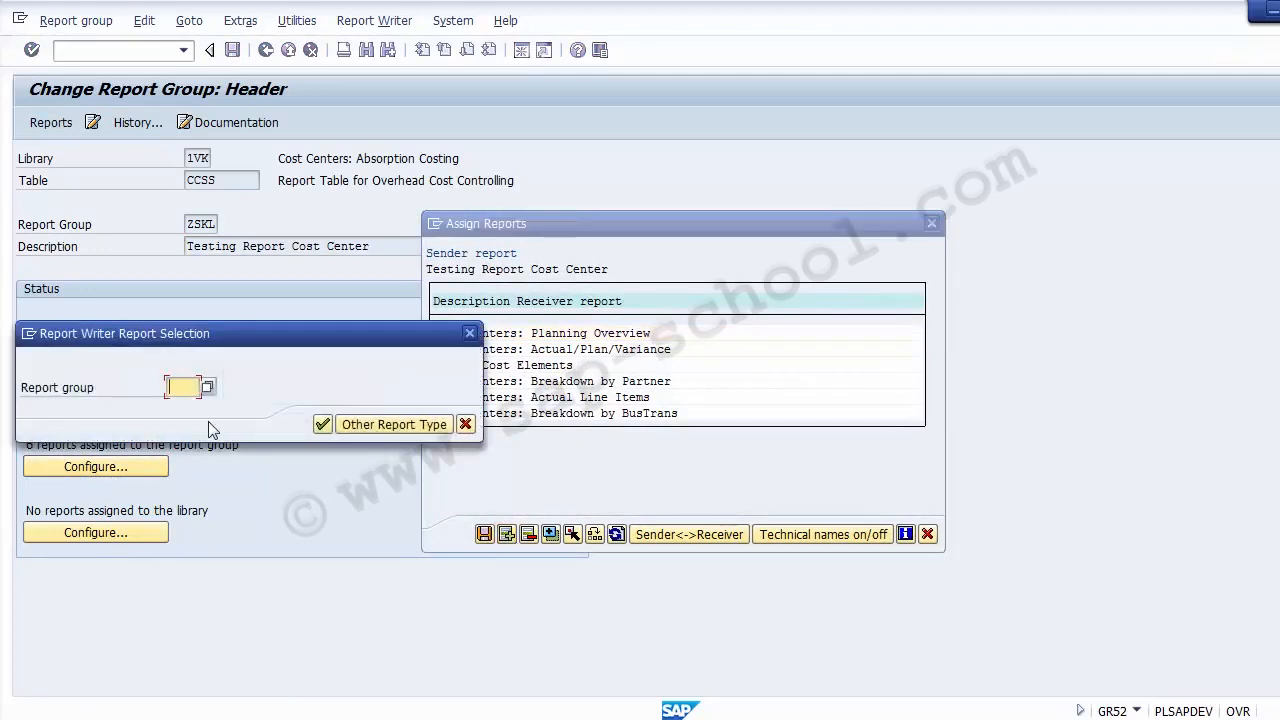
{"action": "type", "text": "ZSIP"}
{"action": "key", "text": "BackSpace"}
{"action": "key", "text": "BackSpace"}
{"action": "key", "text": "BackSpace"}
{"action": "key", "text": "BackSpace"}
Step: Try to add ZSIP001 as a receiver report of type Transaction, and close the report assignment
{"action": "left_click", "coordinate": [352, 427]}
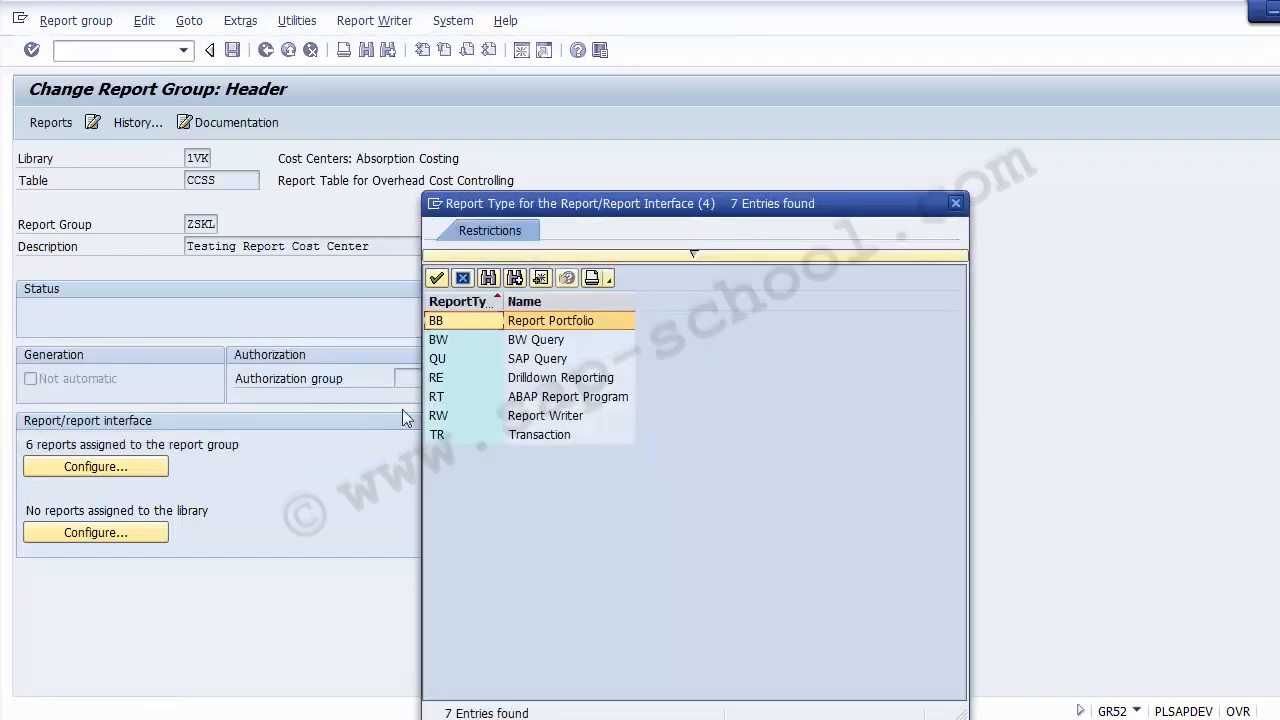
{"action": "double_click", "coordinate": [536, 438]}
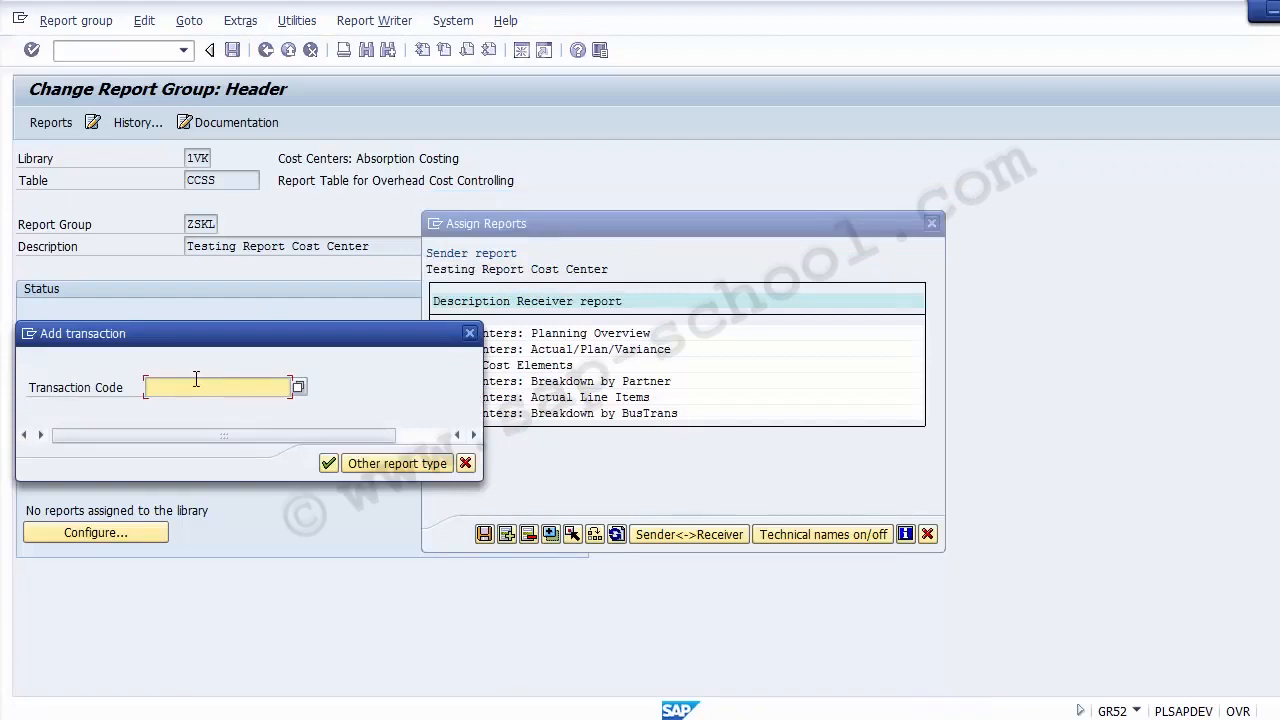
{"action": "type", "text": "ZSIP001"}
{"action": "left_click_drag", "start_coordinate": [209, 387], "coordinate": [131, 389]}
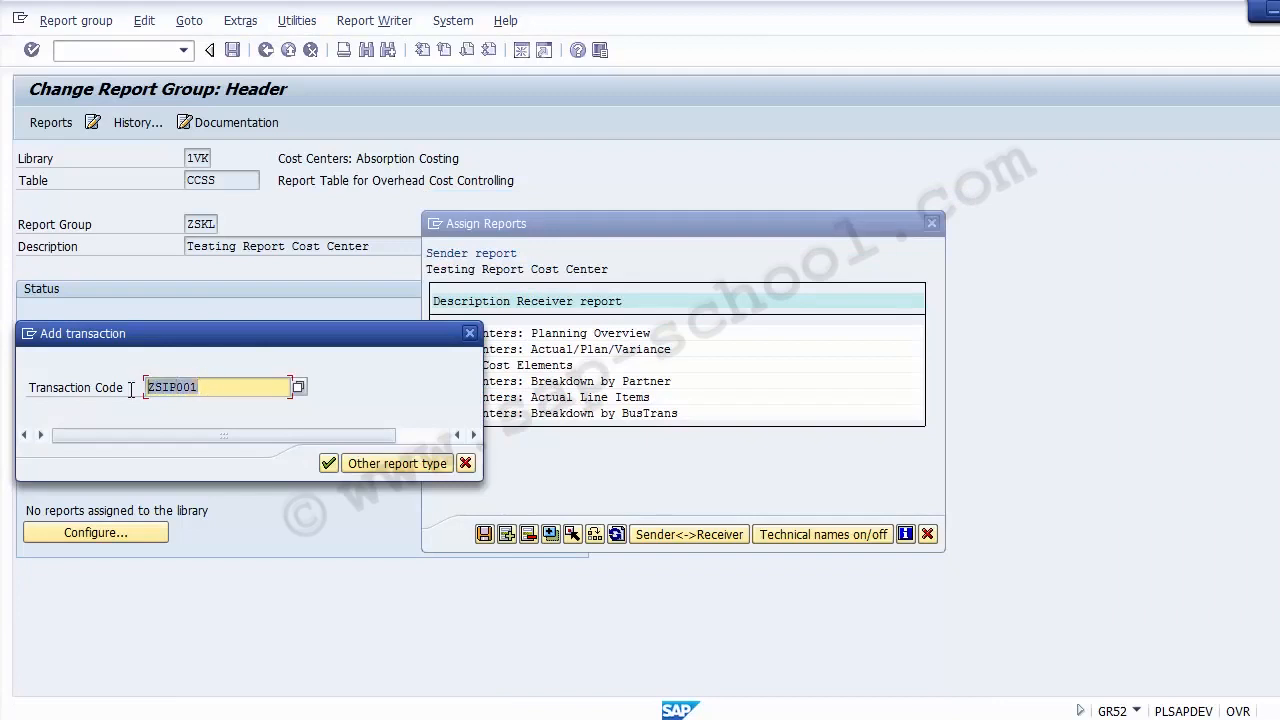
{"action": "left_click", "coordinate": [329, 464]}
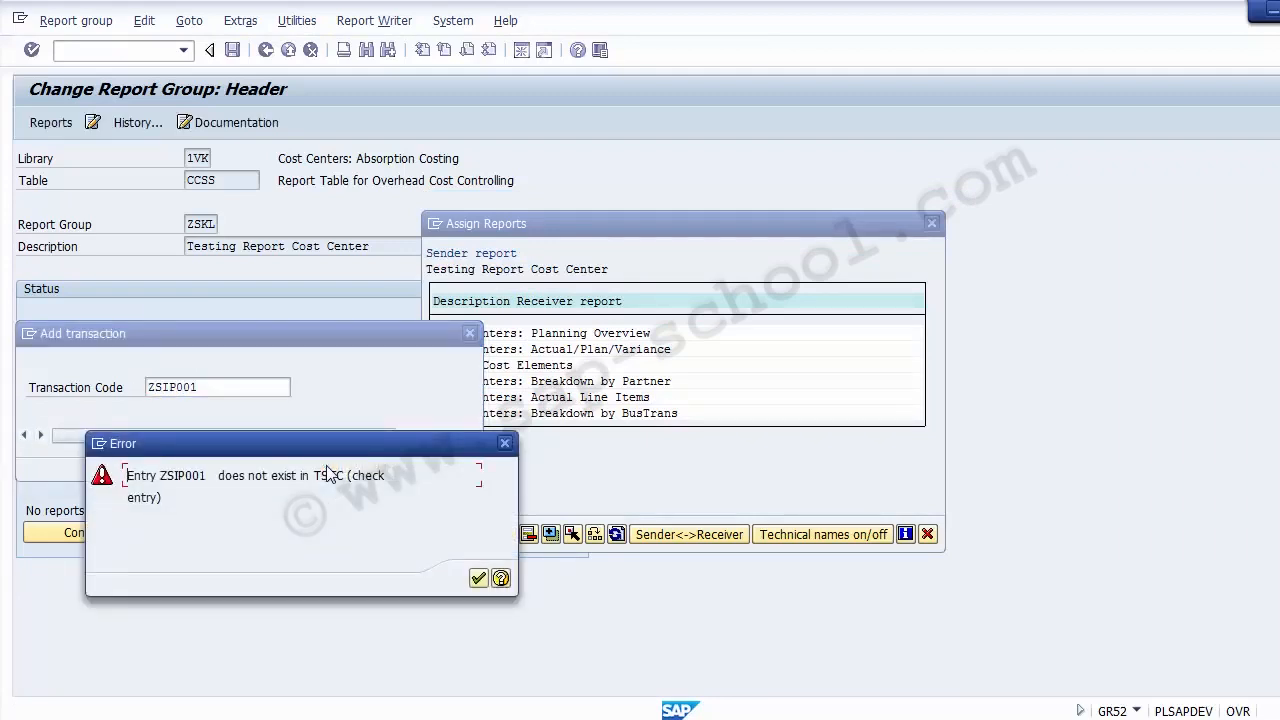
{"action": "left_click", "coordinate": [476, 580]}
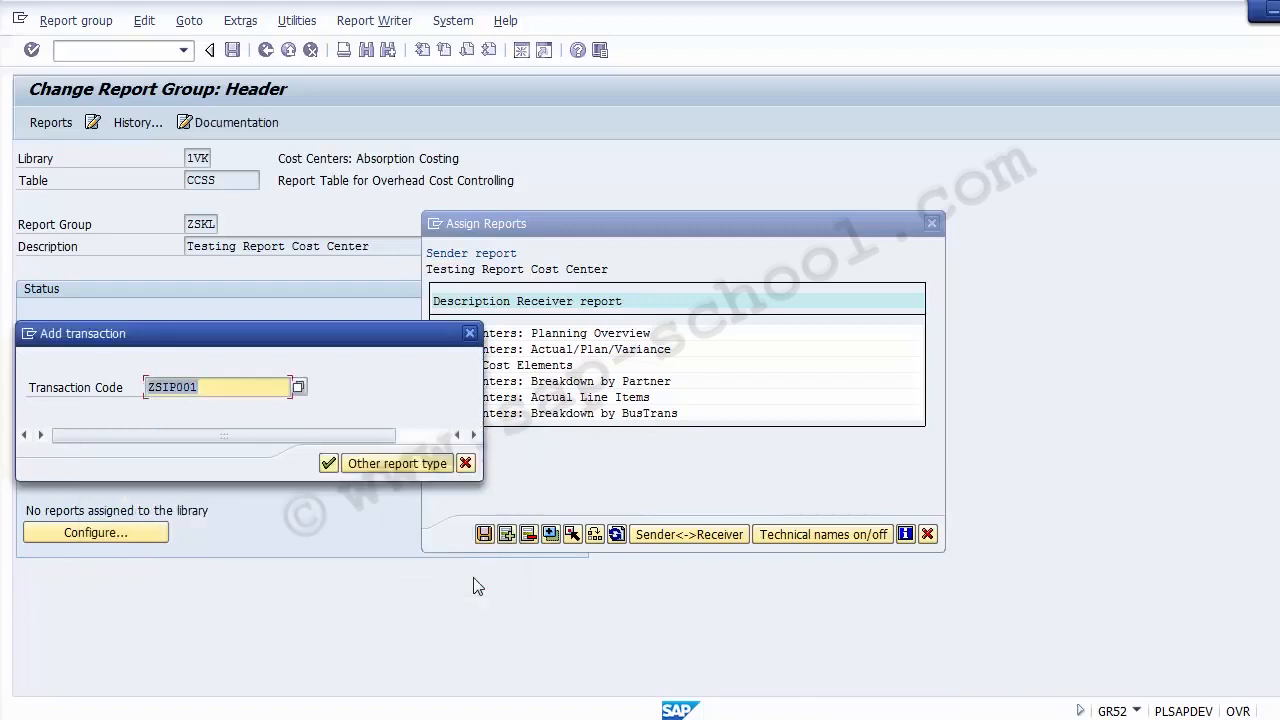
{"action": "left_click", "coordinate": [466, 464]}
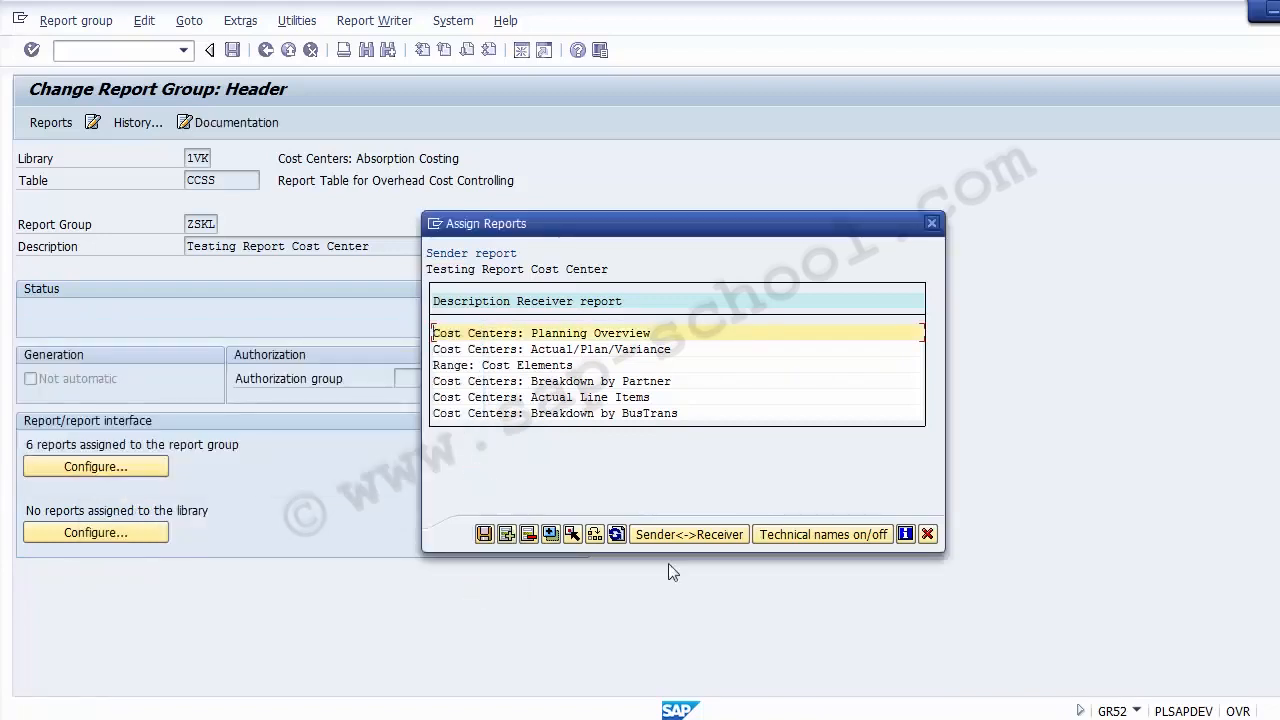
{"action": "left_click", "coordinate": [927, 534]}
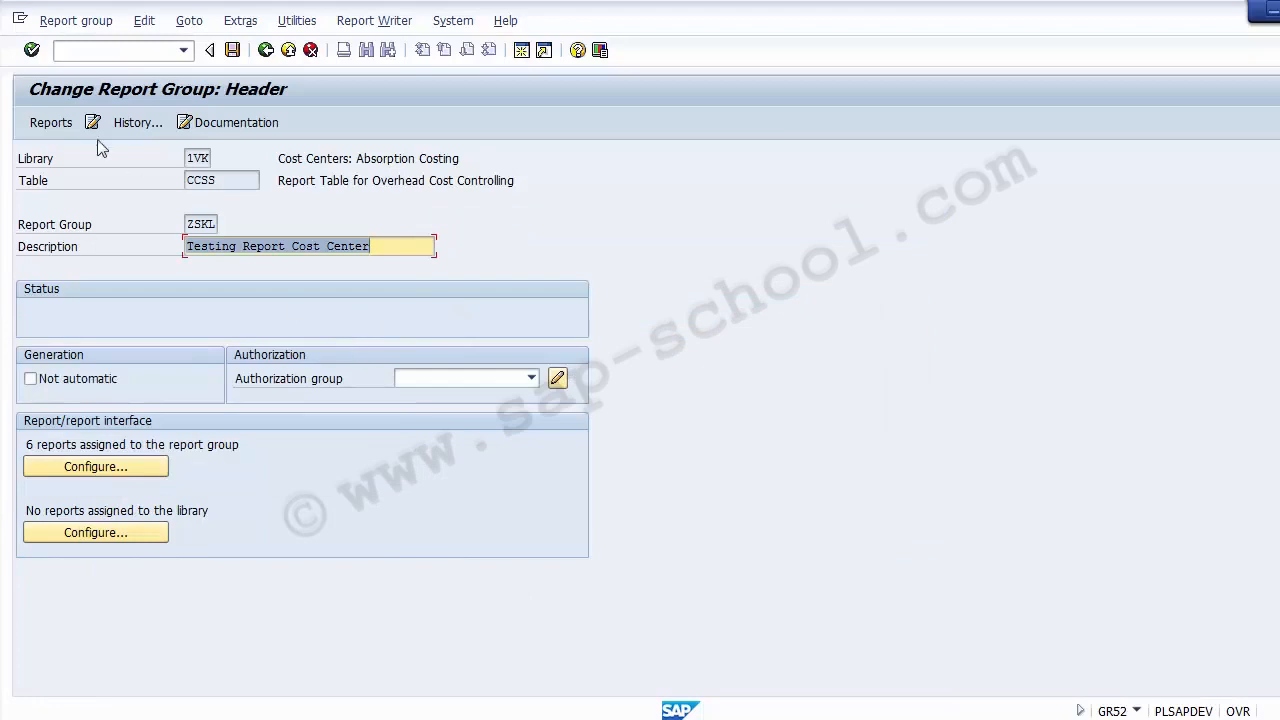
Step: Check the ZSIP001 entry in the report list of group ZSKL and return to the SAP Easy Access screen
{"action": "left_click", "coordinate": [61, 127]}
{"action": "left_click", "coordinate": [62, 311]}
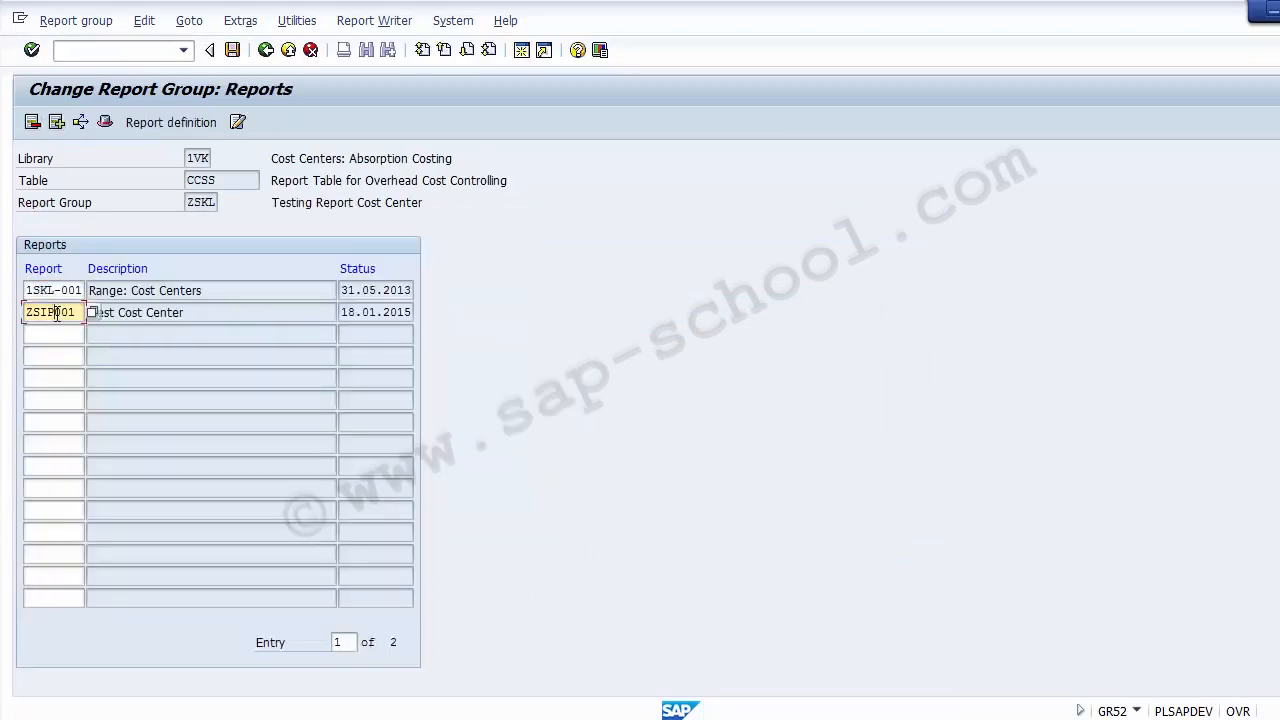
{"action": "left_click", "coordinate": [127, 311]}
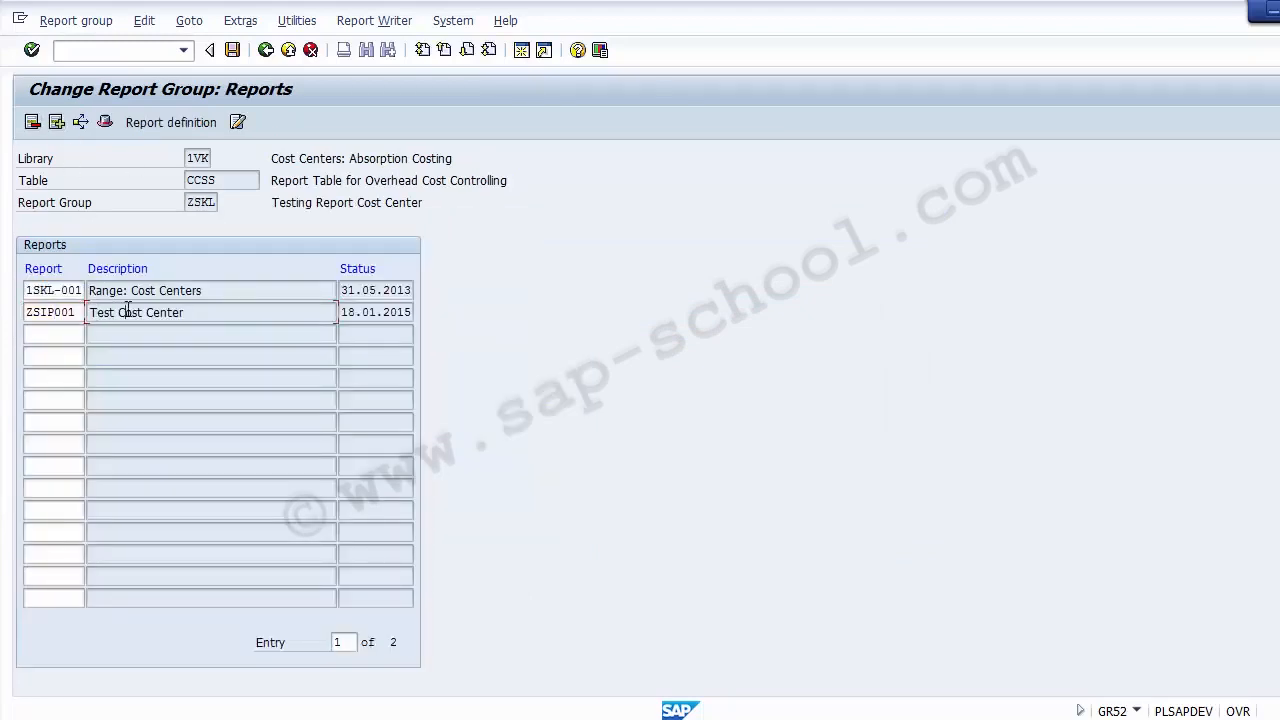
{"action": "left_click", "coordinate": [266, 50]}
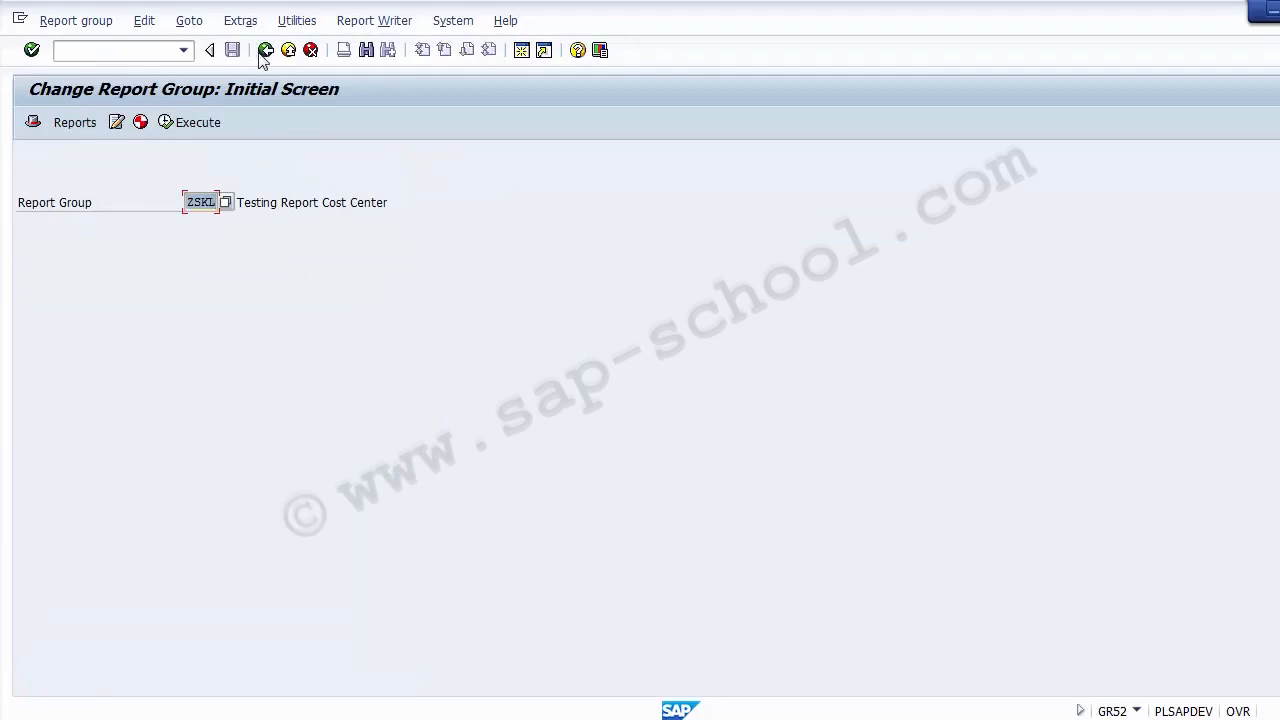
{"action": "left_click", "coordinate": [266, 50]}
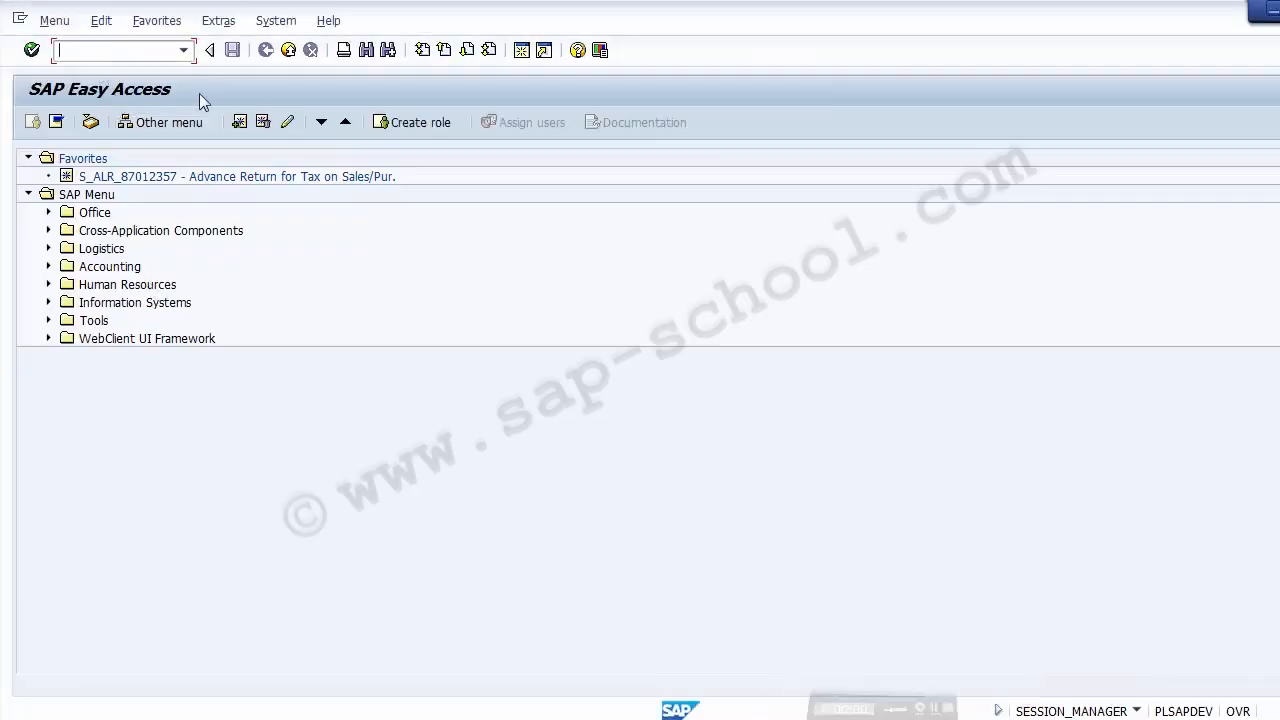
Step: Open report ZSIP001 from library 1VK for changing with transaction GRR2
{"action": "type", "text": "G"}
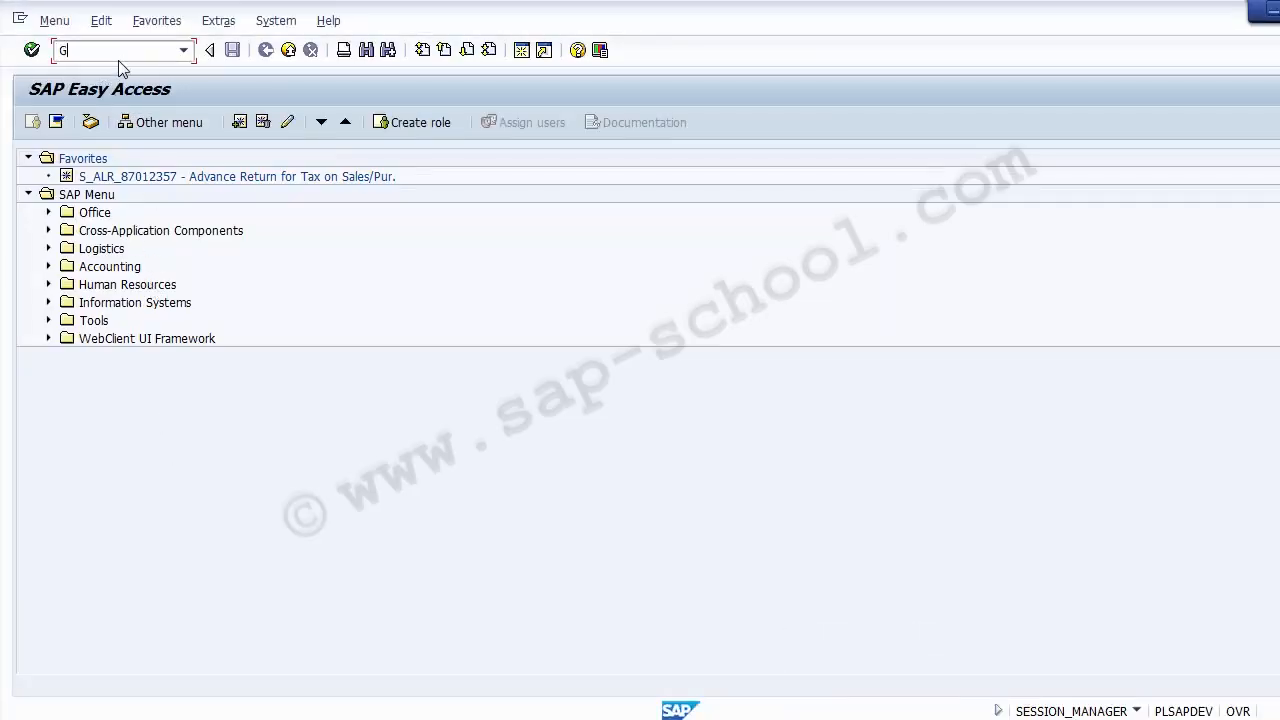
{"action": "type", "text": "RR2"}
{"action": "key", "text": "Return"}
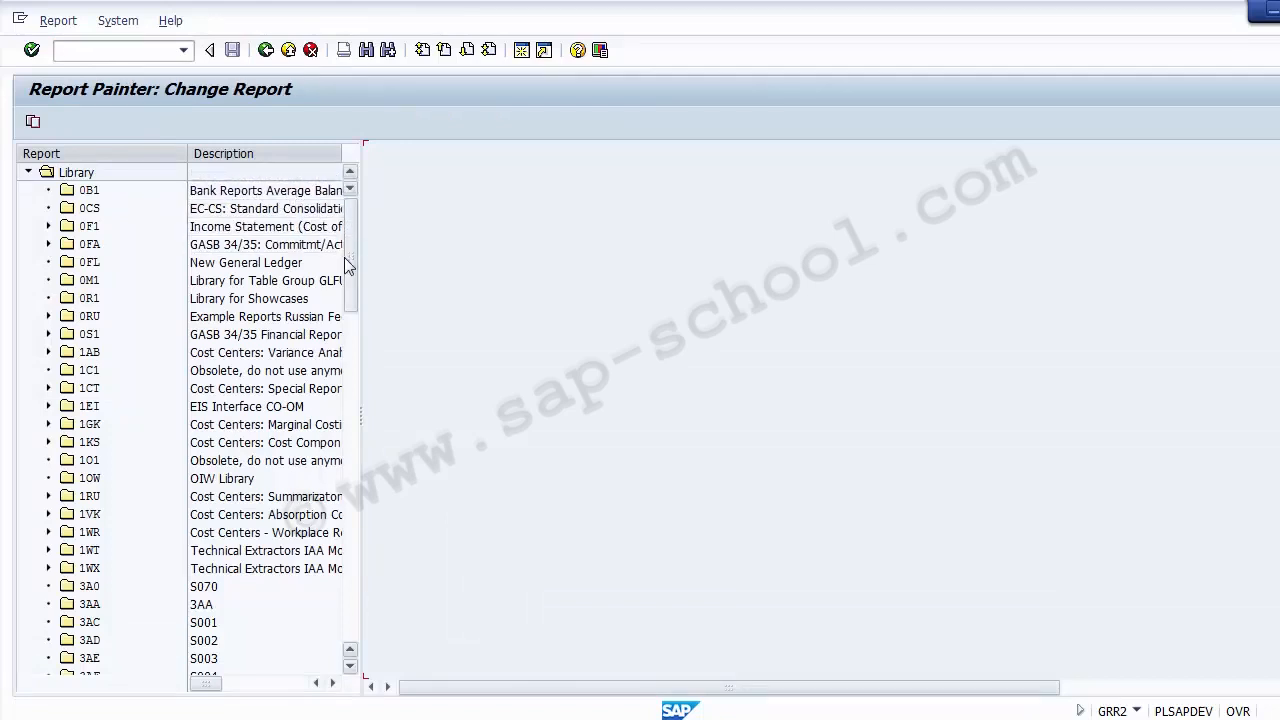
{"action": "left_click_drag", "start_coordinate": [346, 258], "coordinate": [347, 267]}
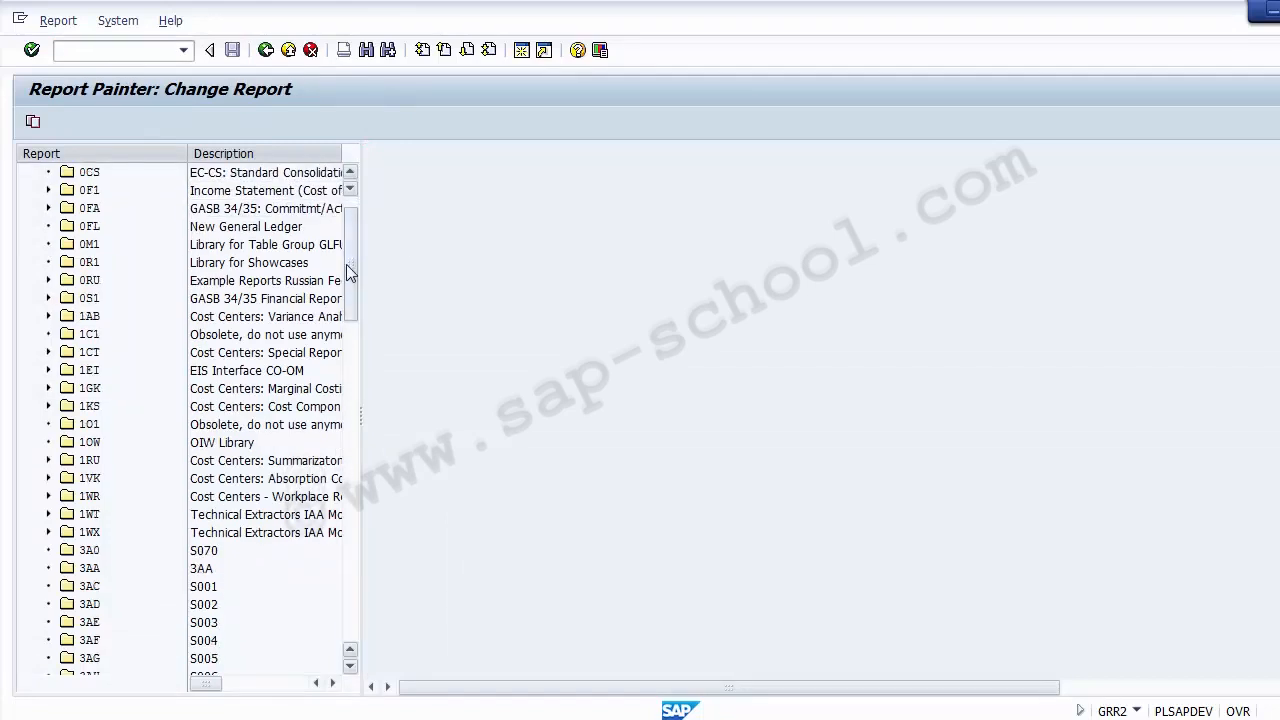
{"action": "left_click", "coordinate": [48, 478]}
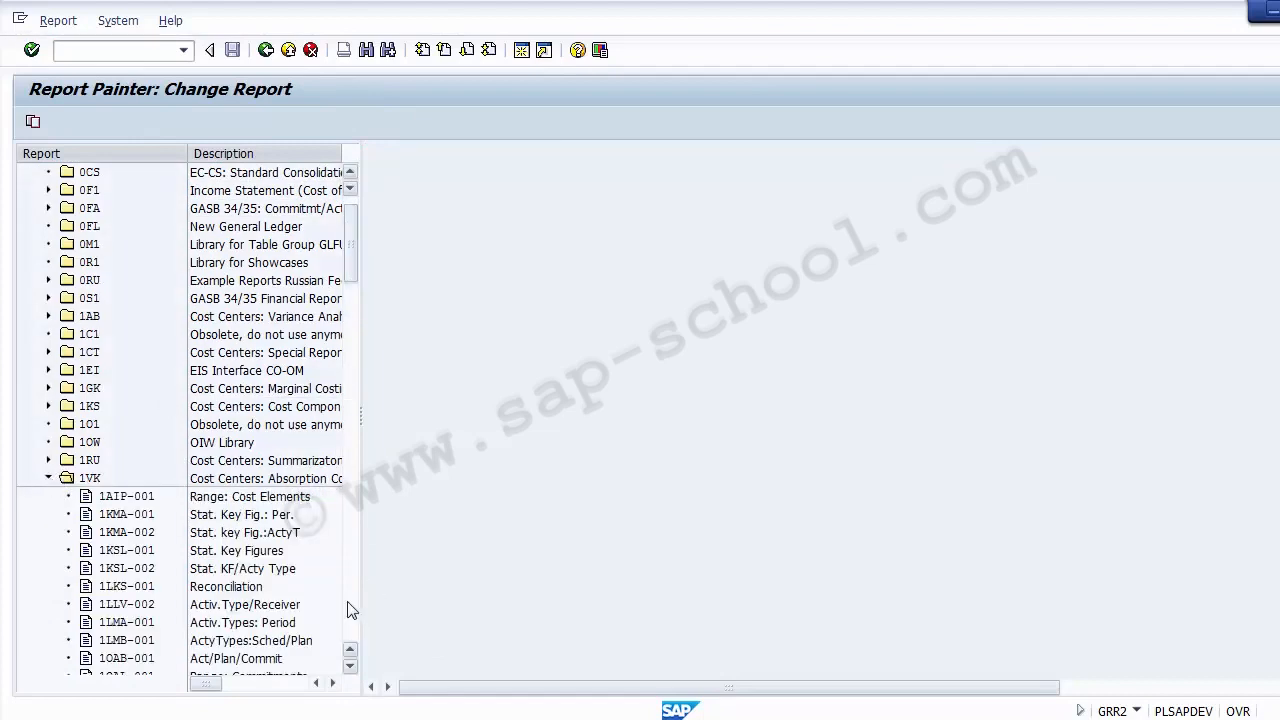
{"action": "left_click", "coordinate": [352, 628]}
{"action": "left_click", "coordinate": [352, 628]}
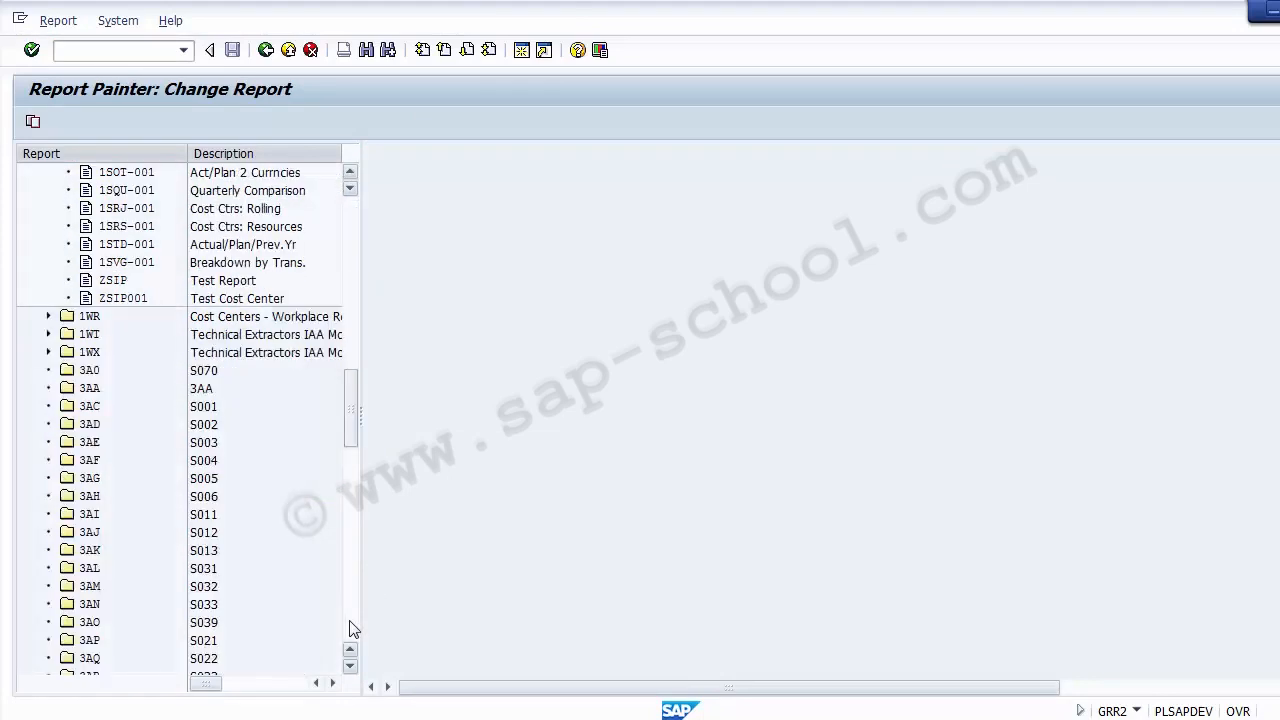
{"action": "left_click", "coordinate": [247, 302]}
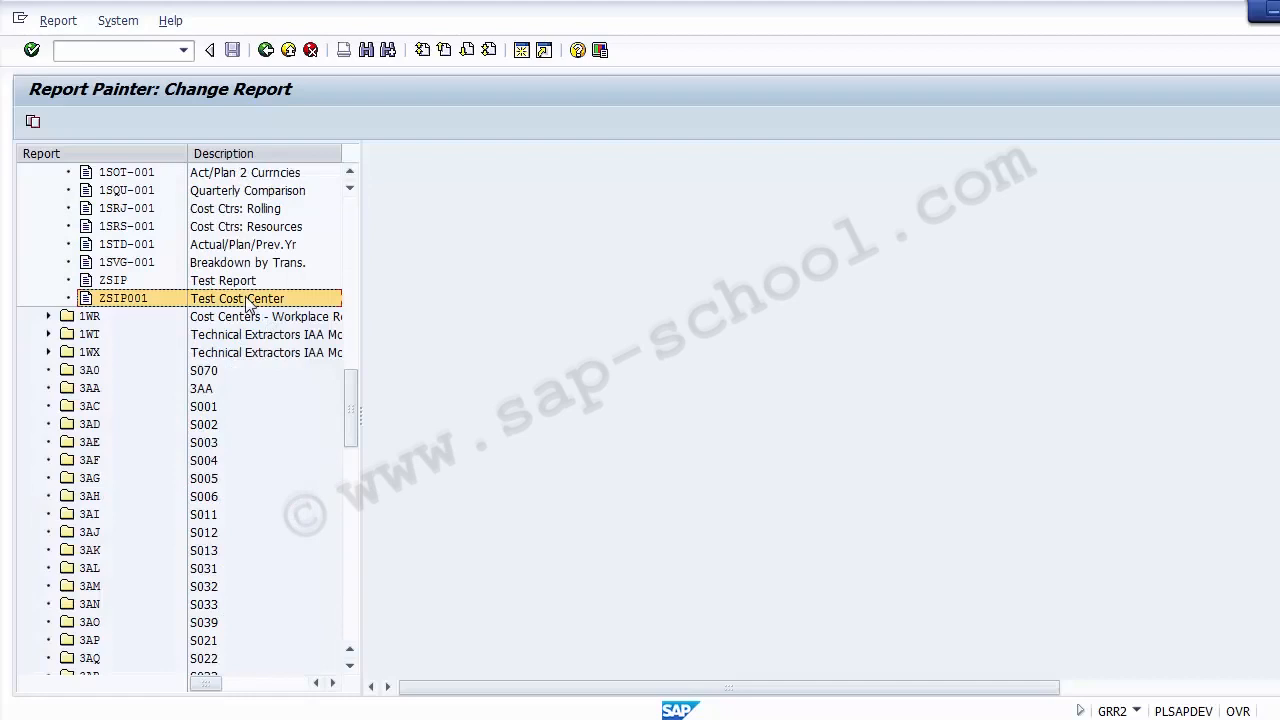
{"action": "double_click", "coordinate": [107, 302]}
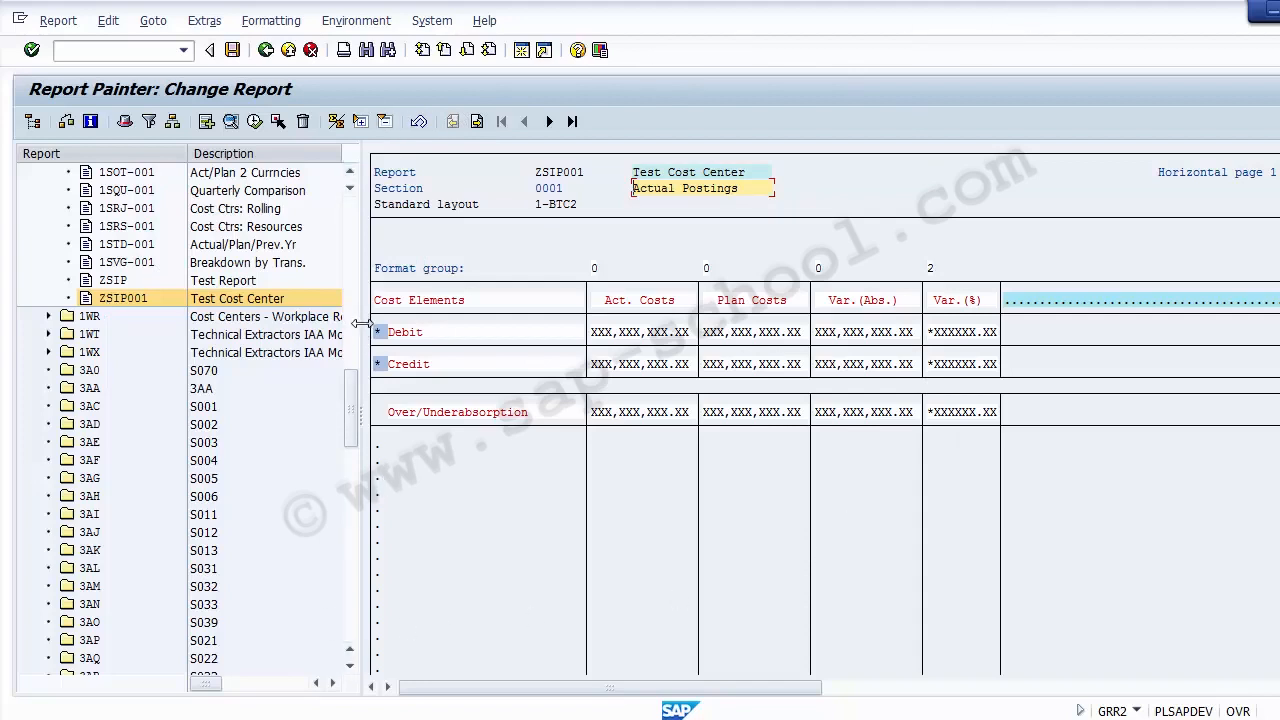
Step: Open the report's general data selection and review its selected characteristics, including CO Area, Cost Center and Period
{"action": "left_click_drag", "start_coordinate": [360, 323], "coordinate": [51, 327]}
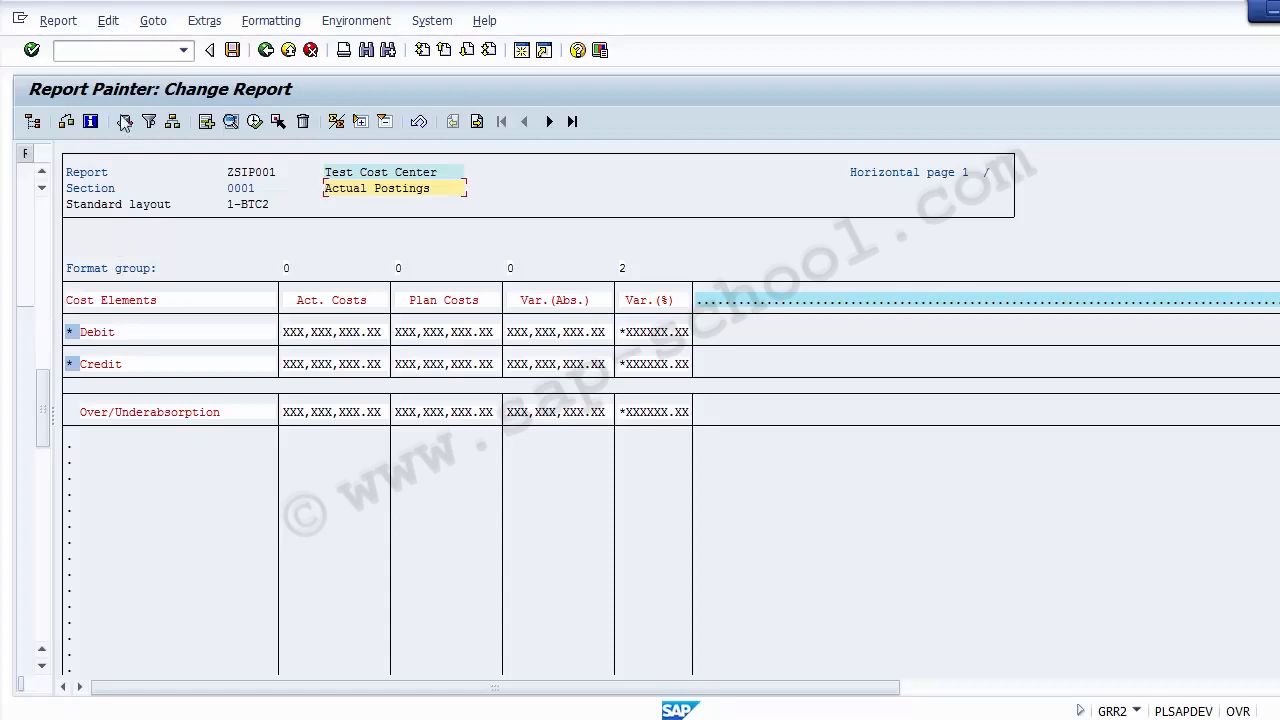
{"action": "left_click", "coordinate": [110, 22]}
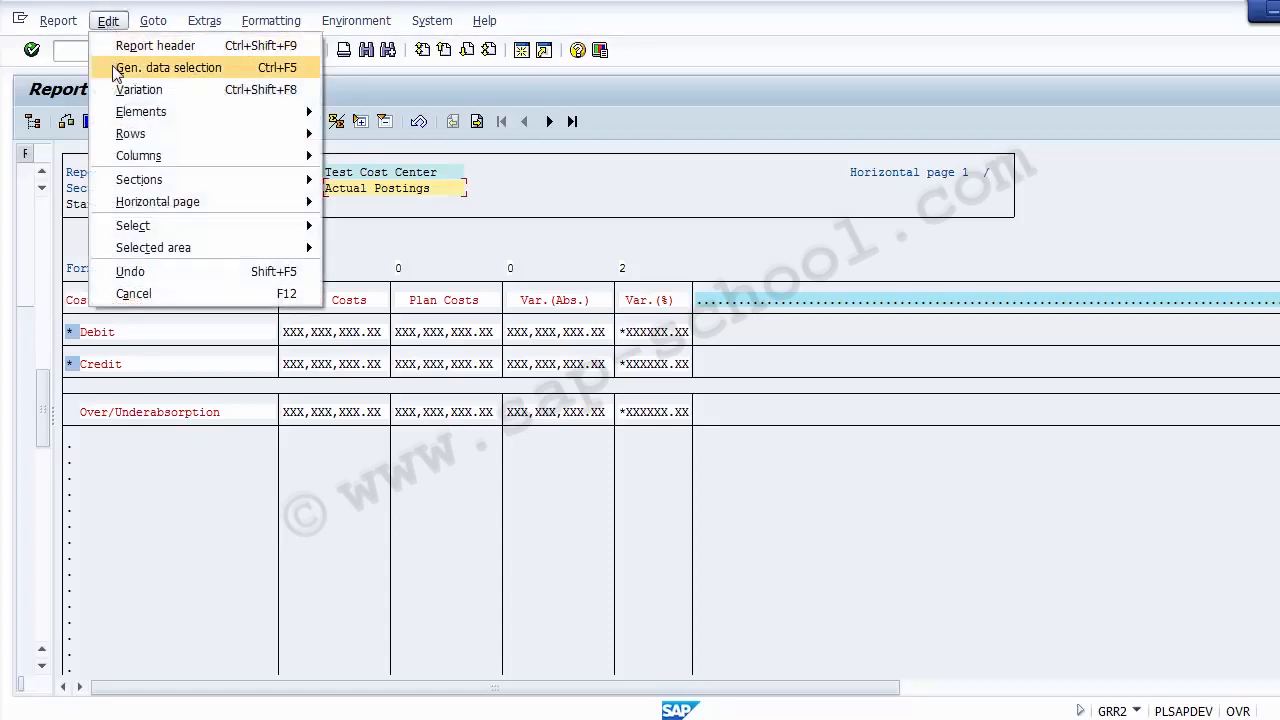
{"action": "left_click", "coordinate": [168, 72]}
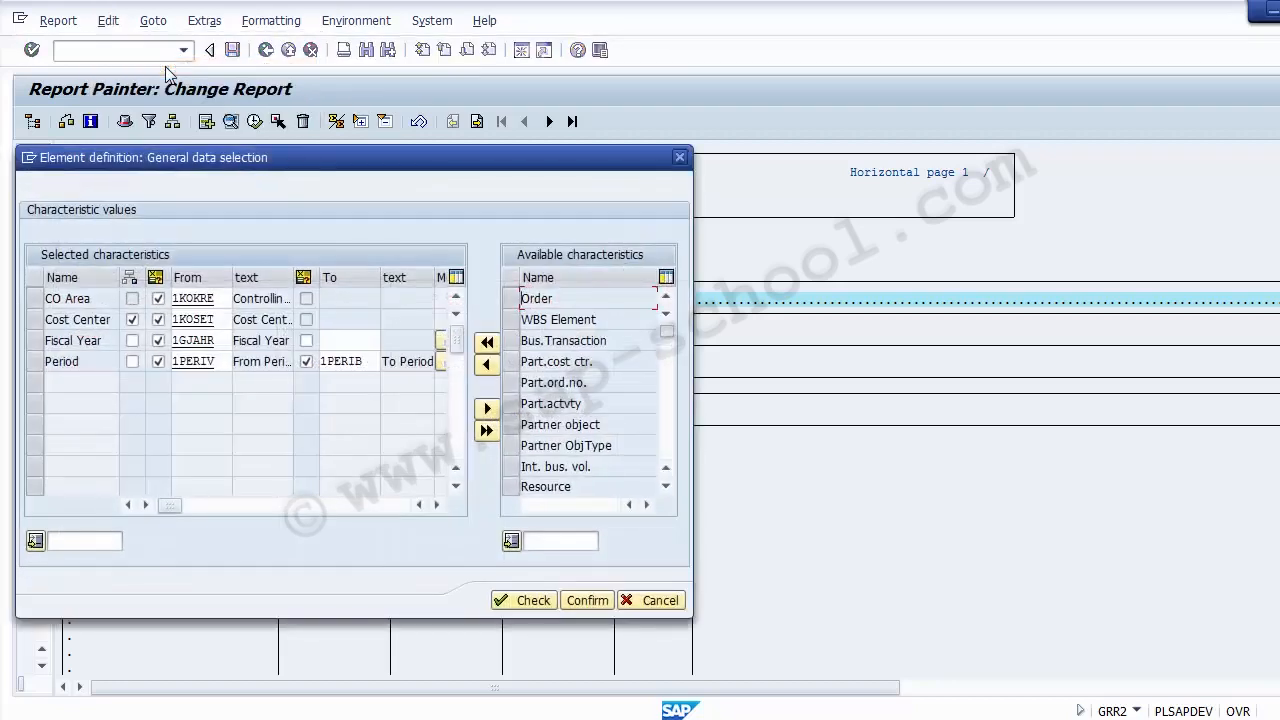
{"action": "left_click", "coordinate": [64, 320]}
{"action": "left_click", "coordinate": [69, 300]}
{"action": "double_click", "coordinate": [84, 362]}
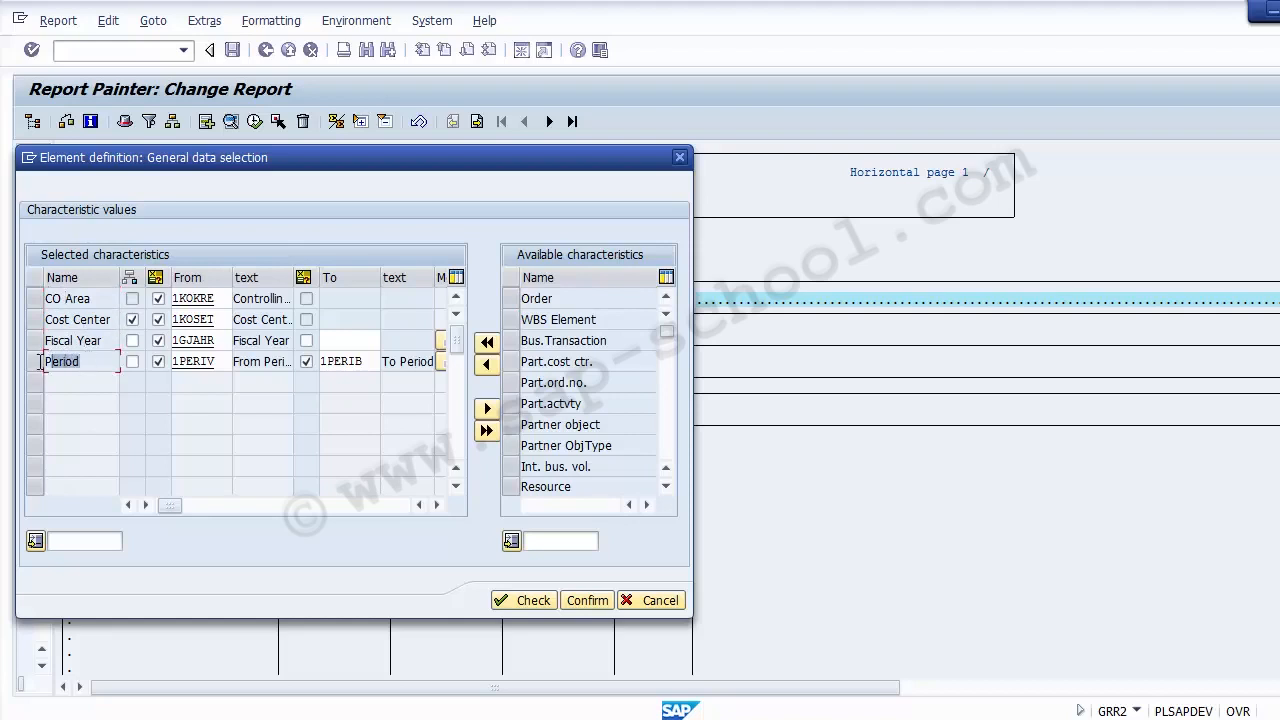
{"action": "left_click", "coordinate": [94, 362]}
Step: Add Bus.Transaction to the selected characteristics and mark it to be restricted by a set
{"action": "left_click", "coordinate": [516, 340]}
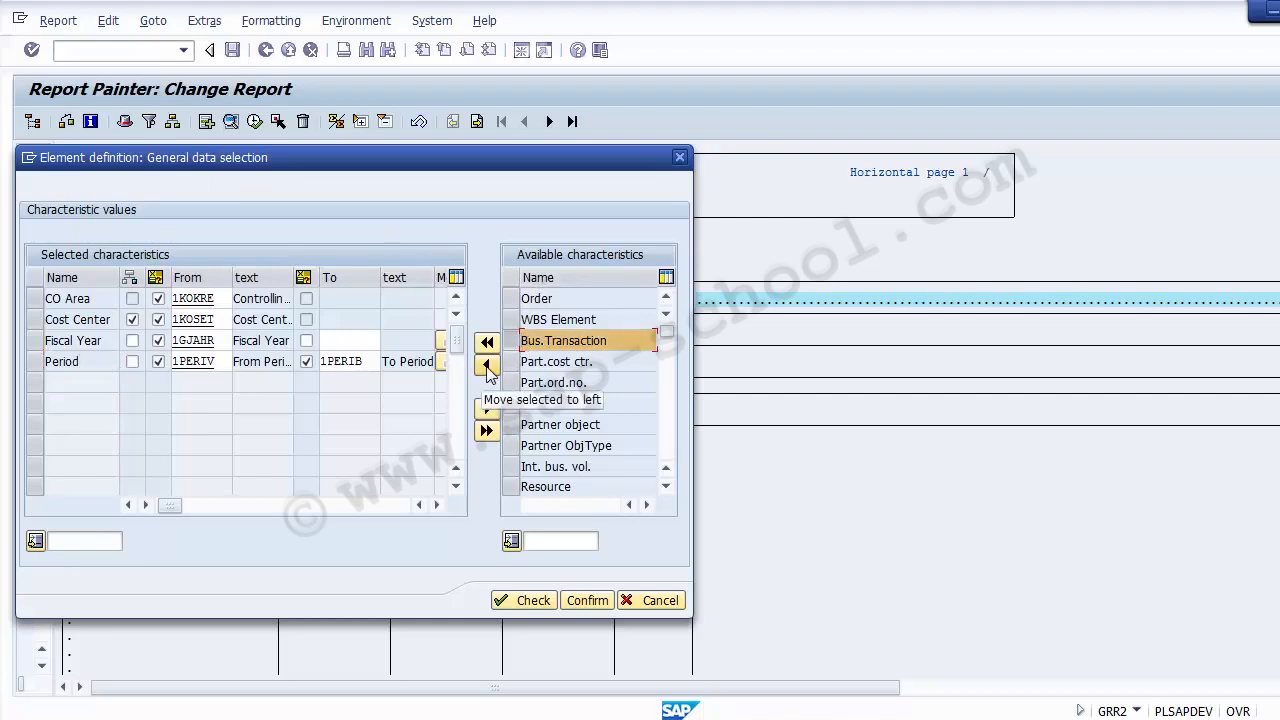
{"action": "left_click", "coordinate": [488, 366]}
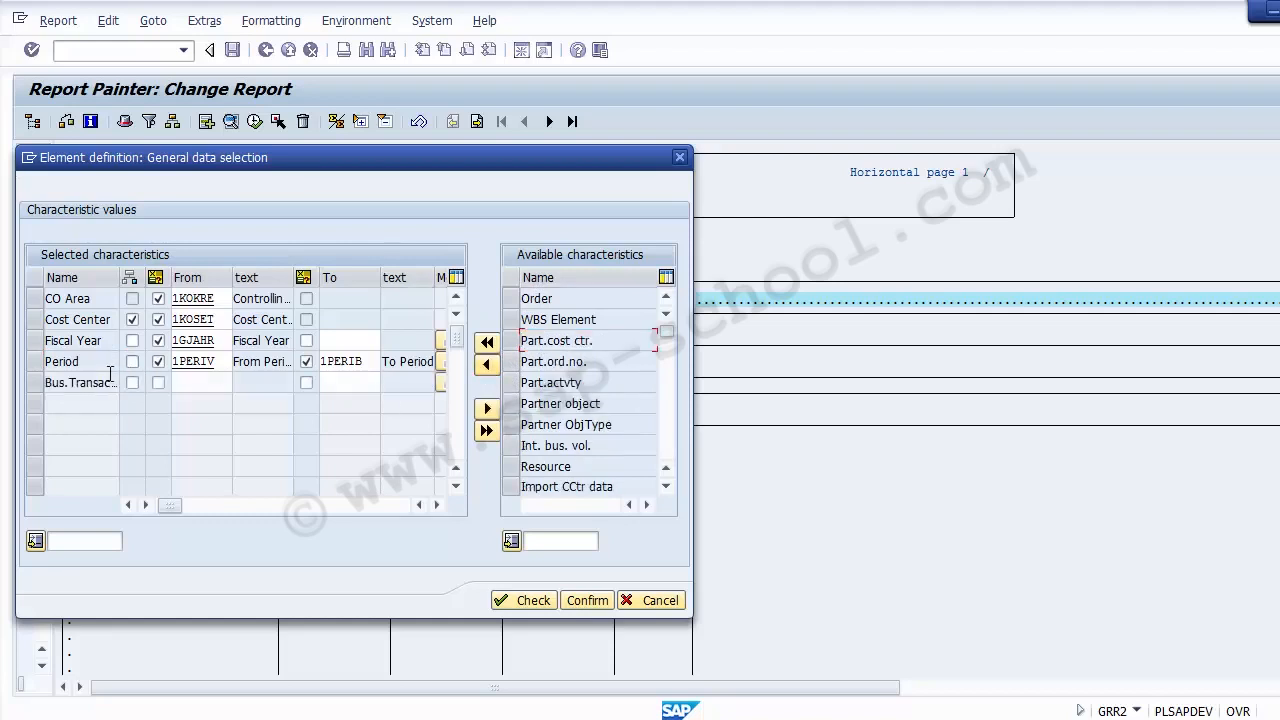
{"action": "left_click", "coordinate": [66, 382]}
{"action": "left_click", "coordinate": [132, 383]}
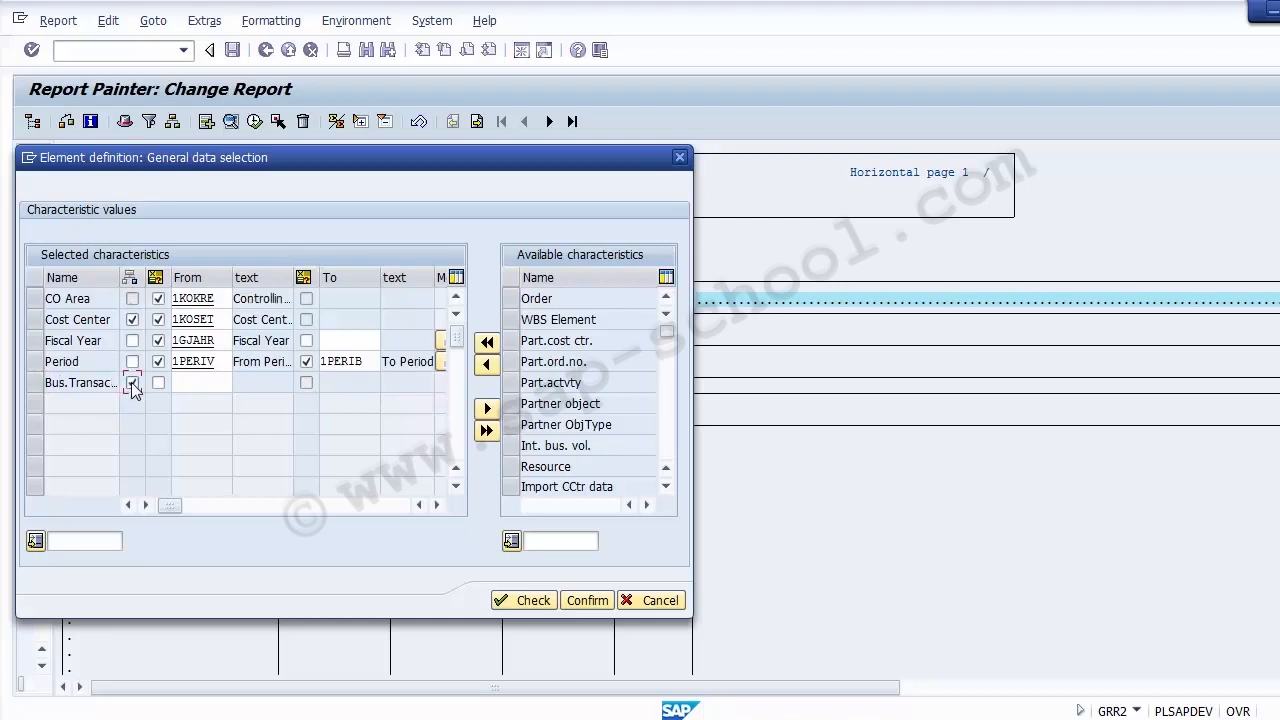
Step: Restrict the Bus.Transaction characteristic to the set 1-L-VORGANG.CCSS (Total Costs)
{"action": "left_click", "coordinate": [189, 384]}
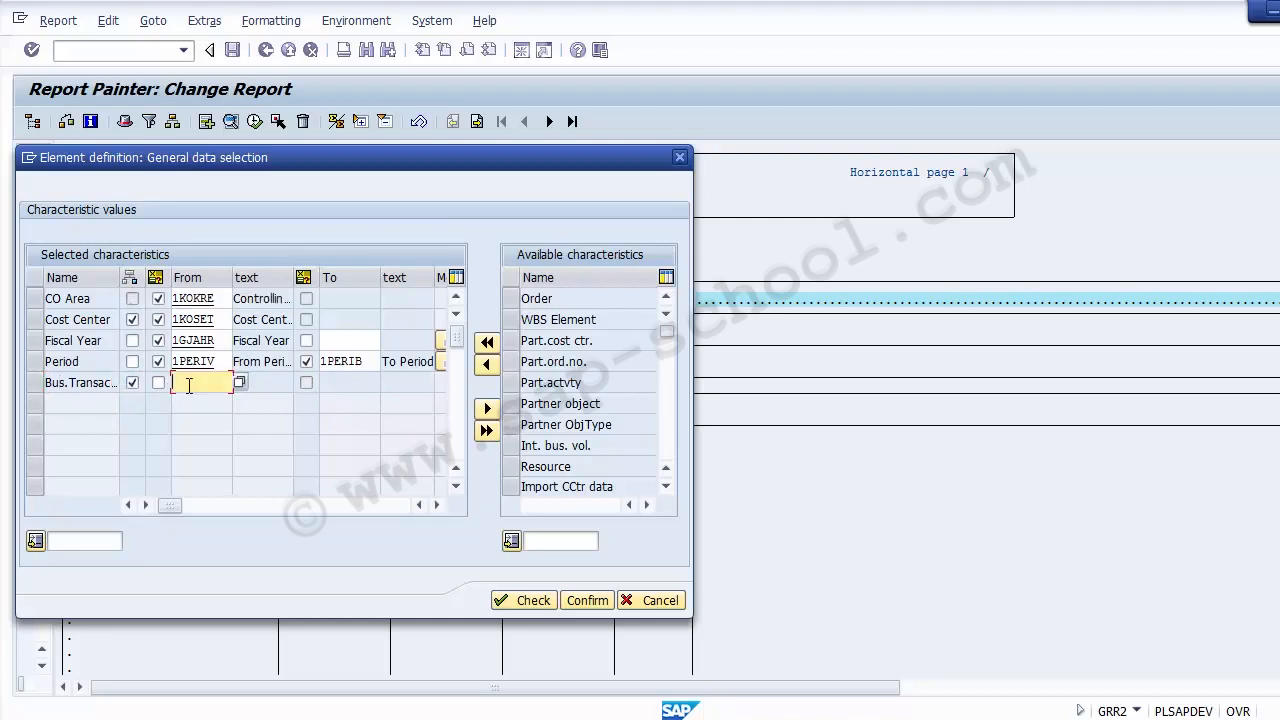
{"action": "left_click", "coordinate": [241, 384]}
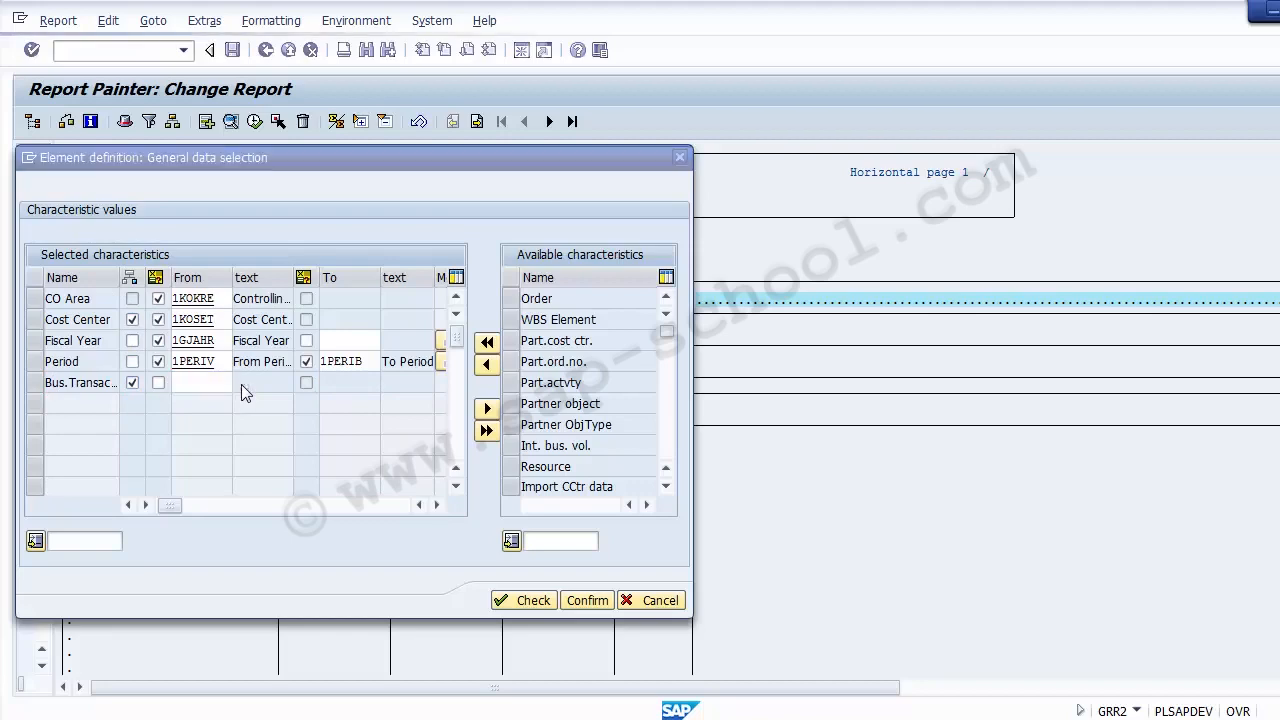
{"action": "left_click", "coordinate": [210, 488]}
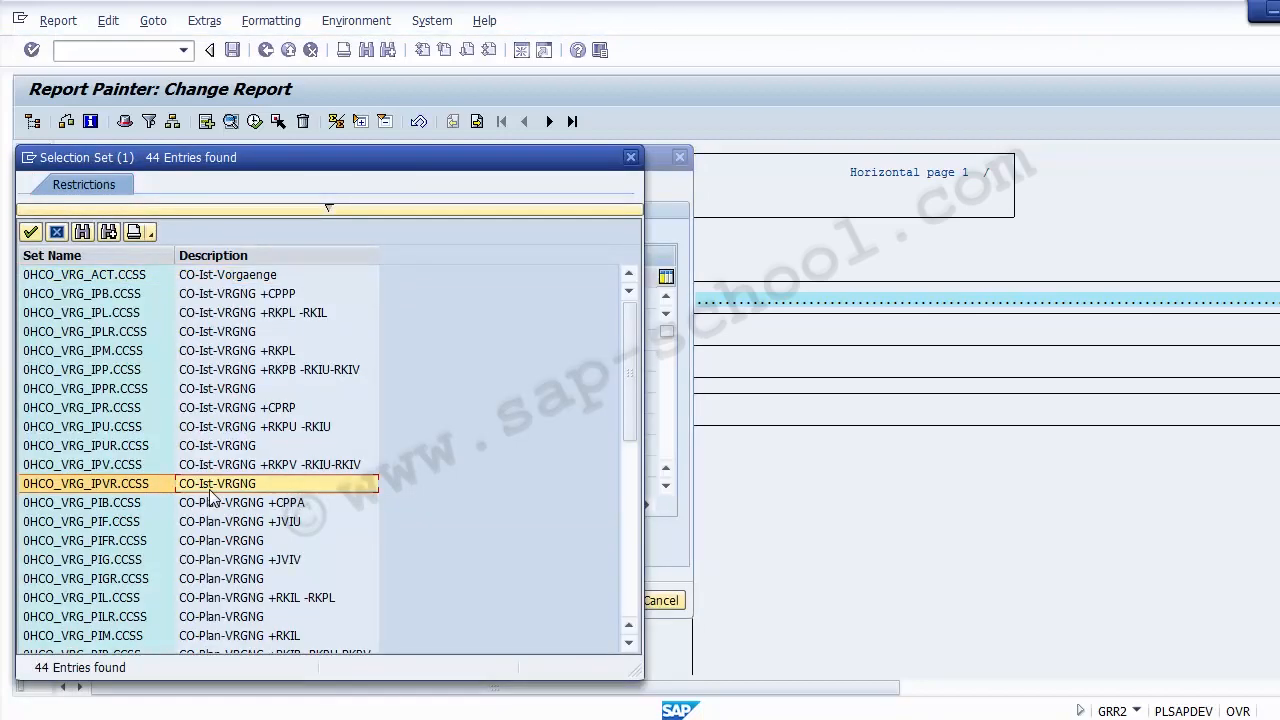
{"action": "key", "text": "Page_Down"}
{"action": "key", "text": "Page_Down"}
{"action": "key", "text": "Page_Up"}
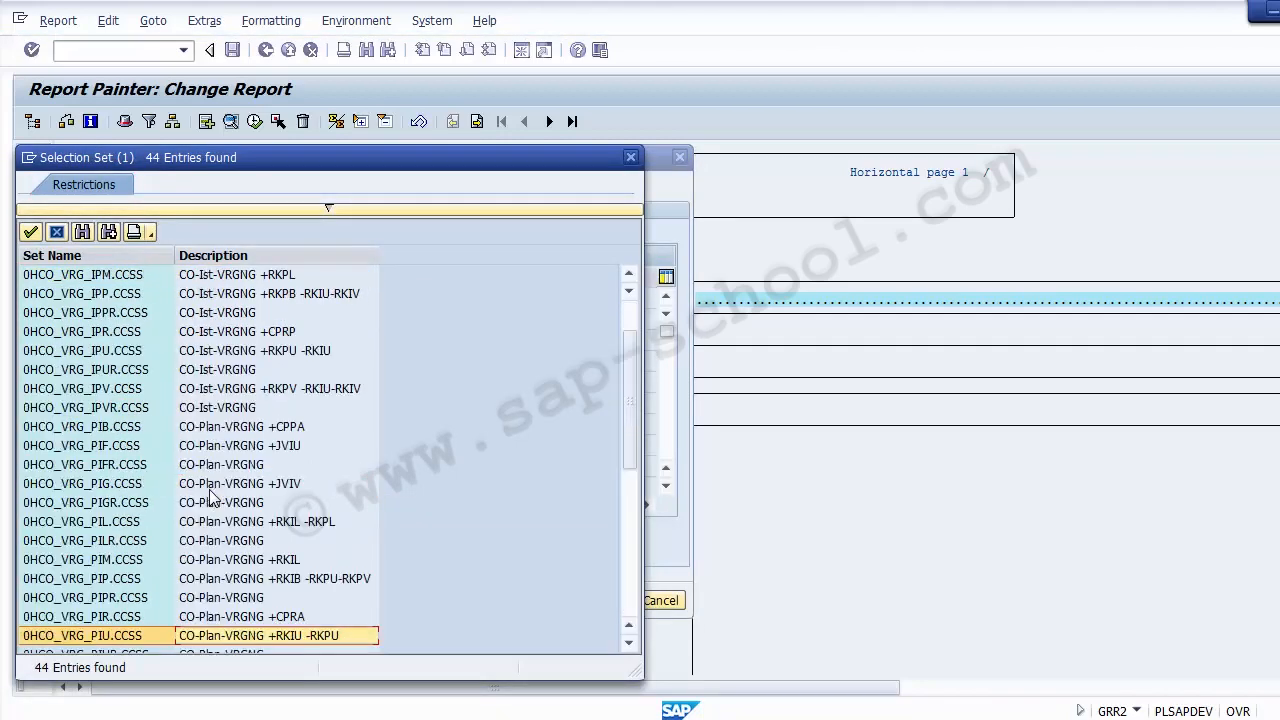
{"action": "key", "text": "Down"}
{"action": "key", "text": "Down"}
{"action": "key", "text": "Down"}
{"action": "key", "text": "Down"}
{"action": "key", "text": "Down"}
{"action": "key", "text": "Down"}
{"action": "key", "text": "Down"}
{"action": "key", "text": "Down"}
{"action": "key", "text": "Down"}
{"action": "key", "text": "Down"}
{"action": "key", "text": "Down"}
{"action": "key", "text": "Down"}
{"action": "key", "text": "Down"}
{"action": "key", "text": "Down"}
{"action": "key", "text": "Down"}
{"action": "key", "text": "Up"}
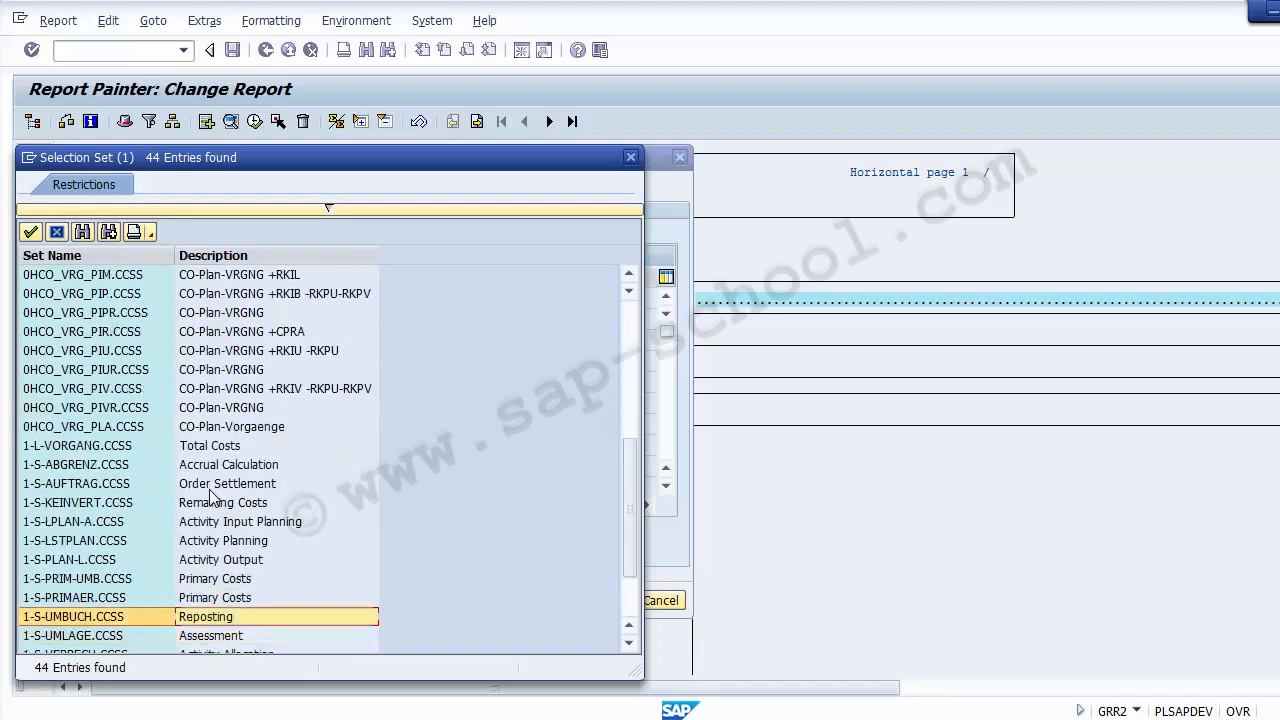
{"action": "key", "text": "Up"}
{"action": "key", "text": "Up"}
{"action": "key", "text": "Up"}
{"action": "key", "text": "Up"}
{"action": "key", "text": "Up"}
{"action": "key", "text": "Up"}
{"action": "key", "text": "Up"}
{"action": "key", "text": "Up"}
{"action": "key", "text": "Up"}
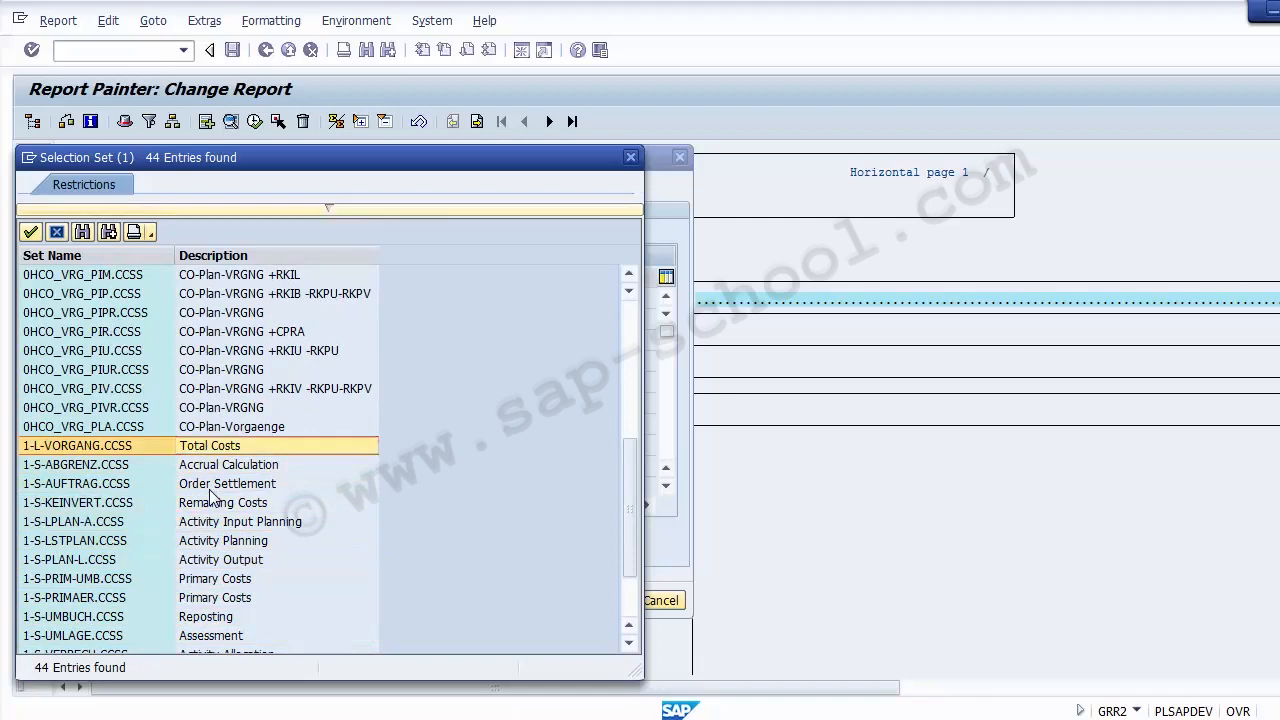
{"action": "key", "text": "Return"}
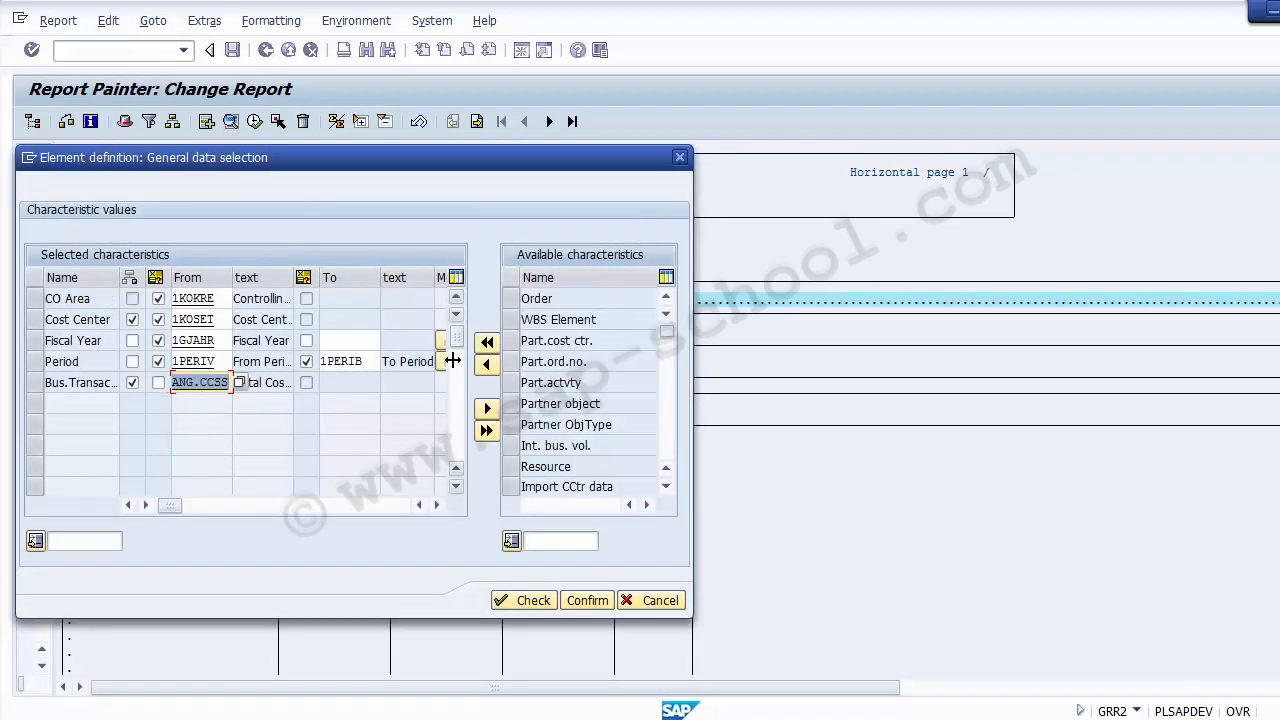
Step: Check and confirm the general data selection
{"action": "left_click", "coordinate": [617, 404]}
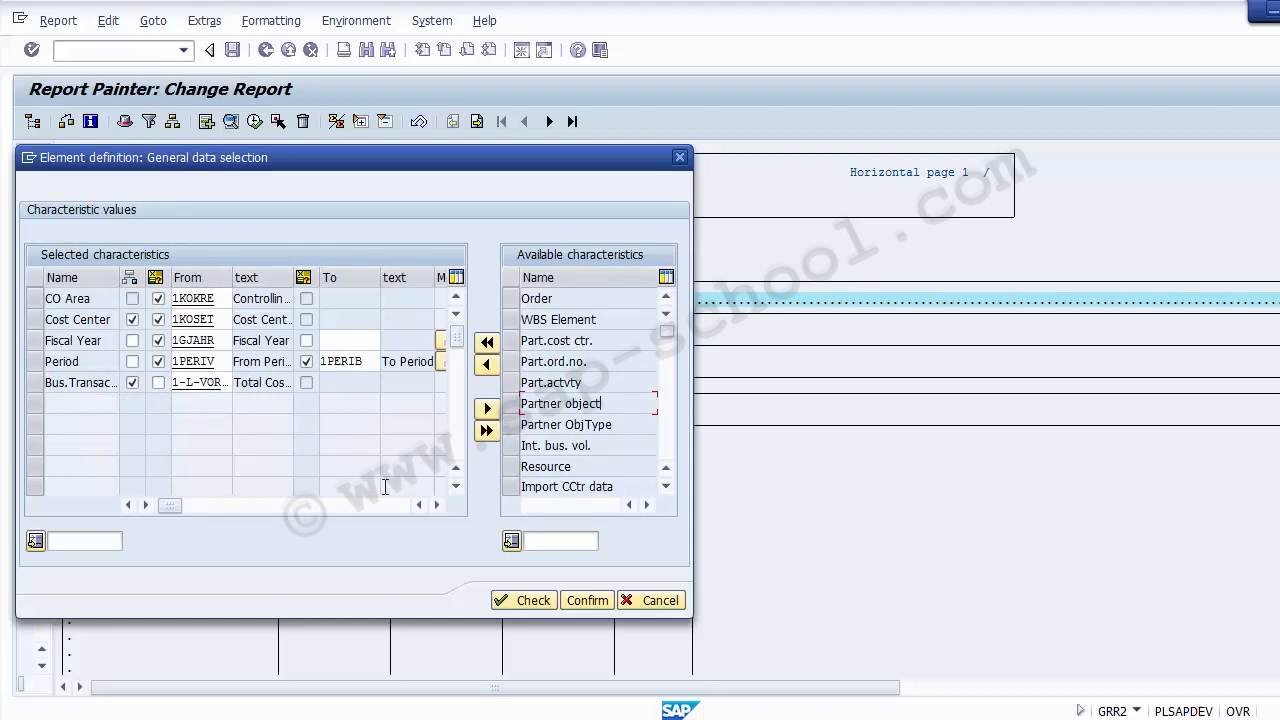
{"action": "left_click", "coordinate": [525, 605]}
{"action": "left_click", "coordinate": [587, 601]}
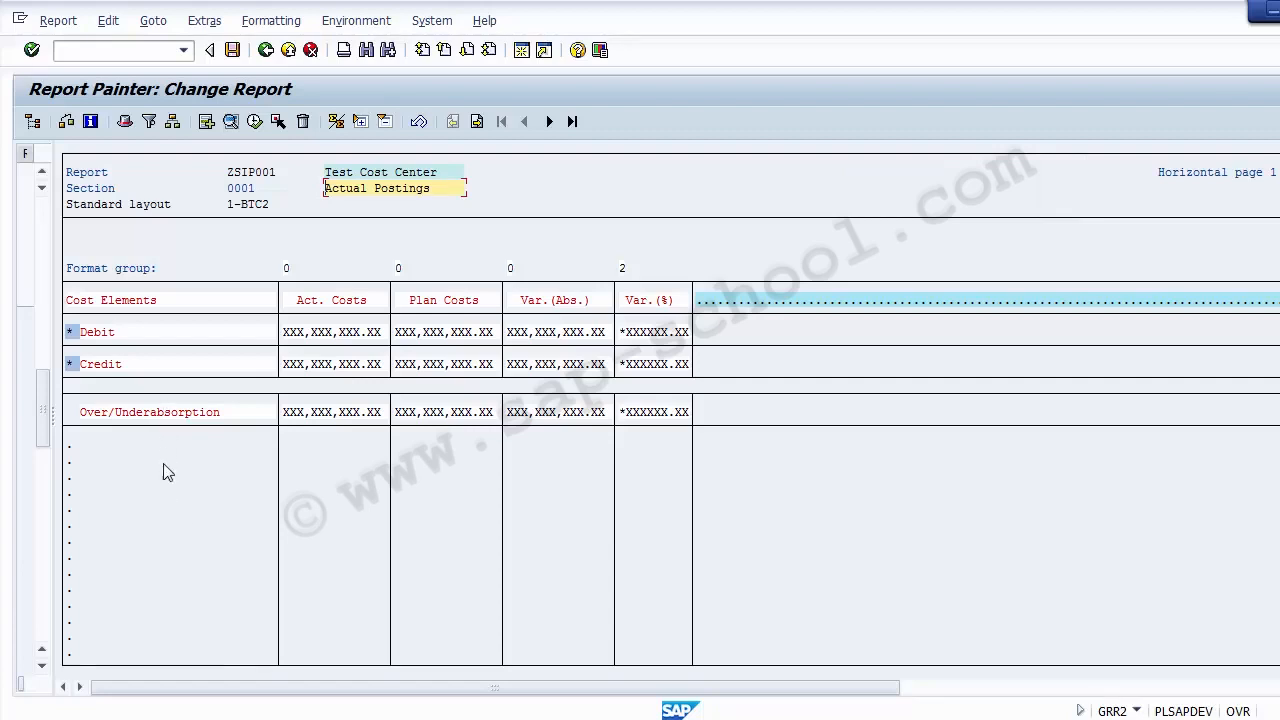
Step: Open the formula of the Over/Underabsorption row and review its formula line and the available components
{"action": "left_click", "coordinate": [146, 414]}
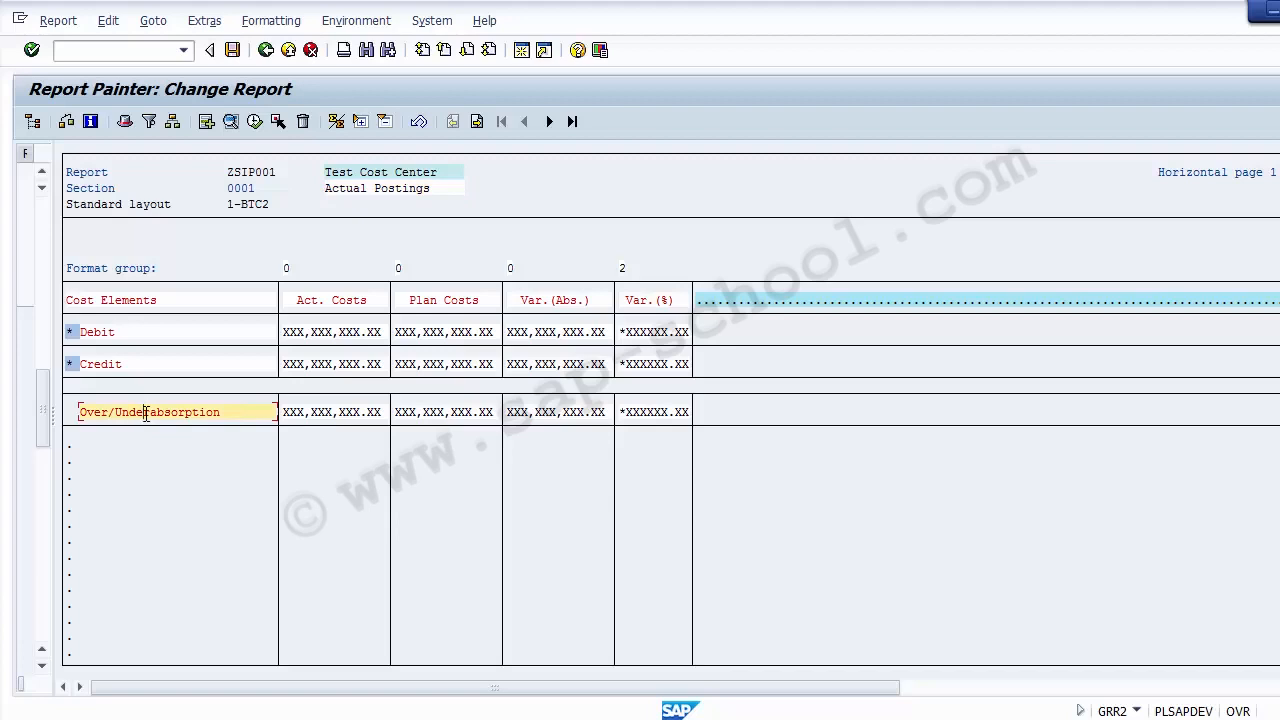
{"action": "double_click", "coordinate": [146, 414]}
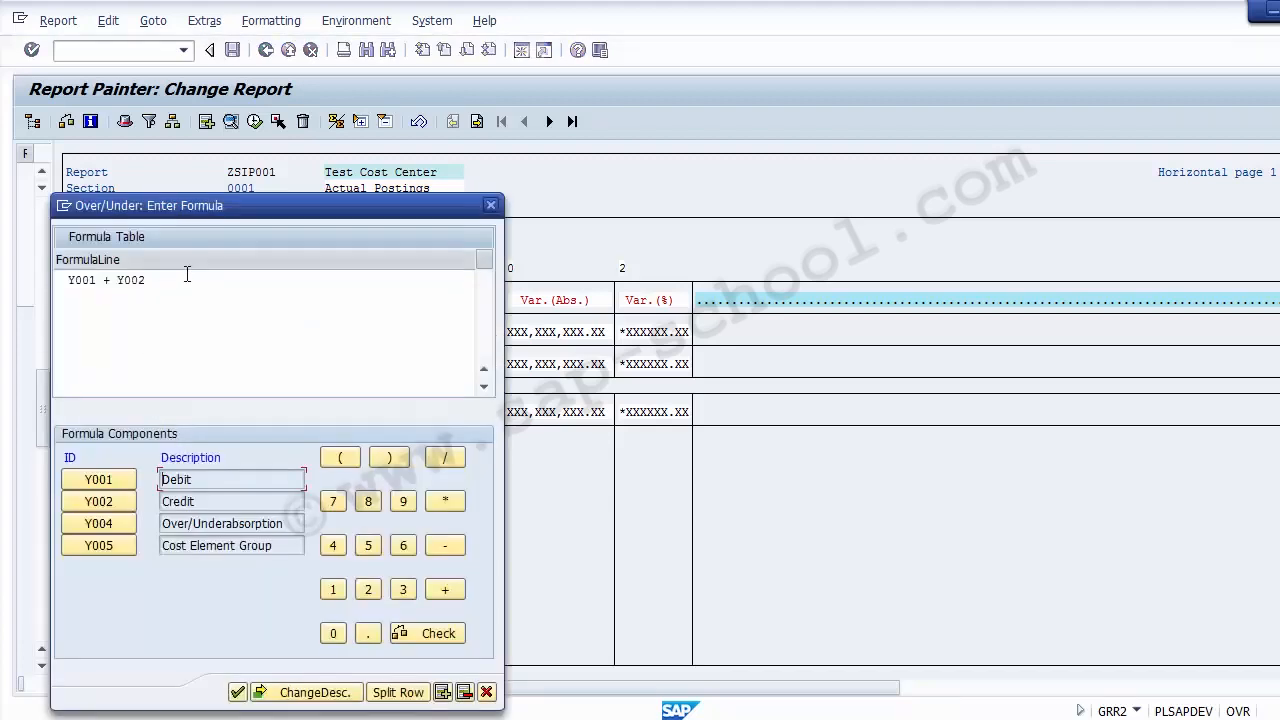
{"action": "left_click_drag", "start_coordinate": [187, 214], "coordinate": [685, 181]}
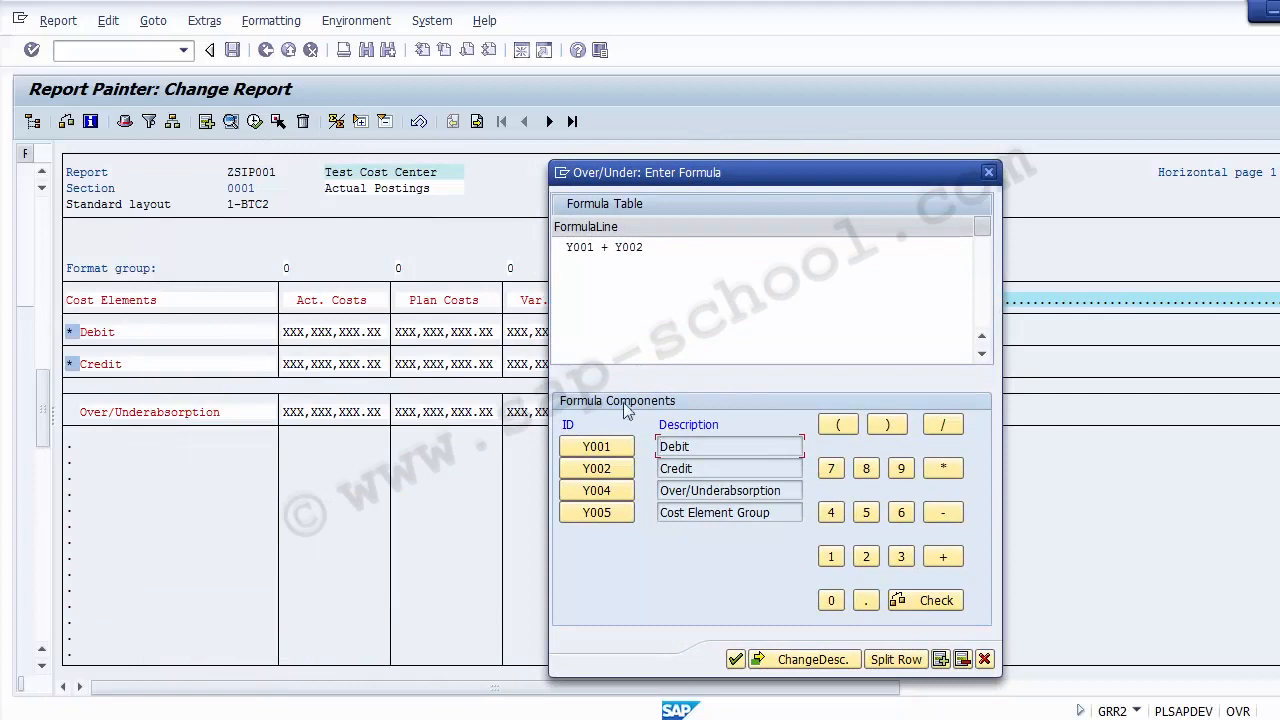
{"action": "left_click", "coordinate": [690, 470]}
{"action": "left_click_drag", "start_coordinate": [648, 247], "coordinate": [565, 252]}
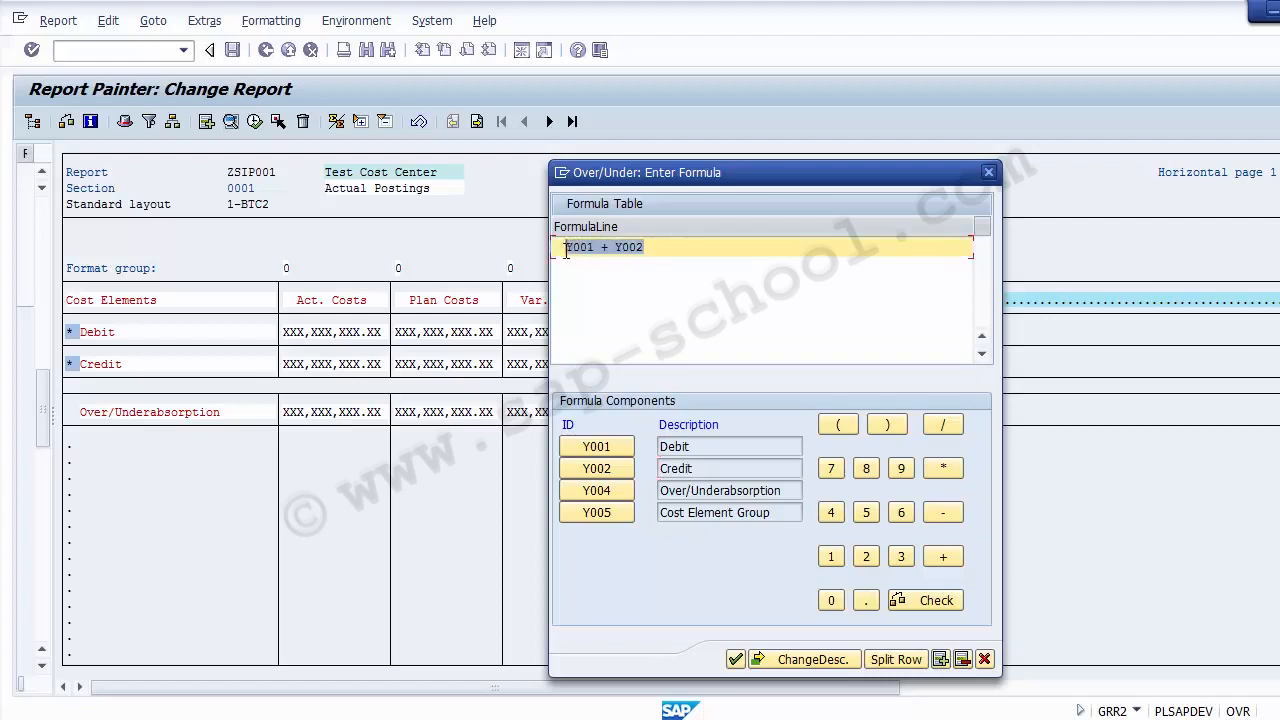
{"action": "left_click", "coordinate": [652, 290]}
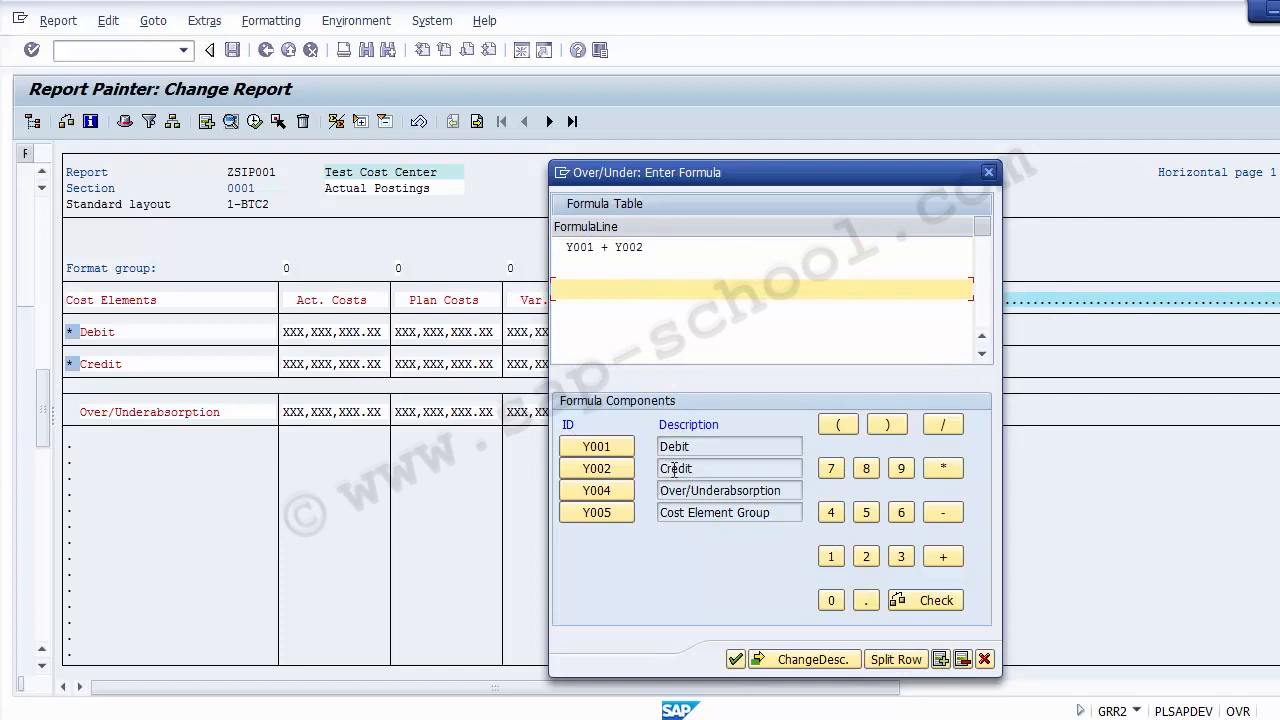
Step: Change the row formula to subtract Credit (Y002) from Debit (Y001)
{"action": "left_click", "coordinate": [607, 247]}
{"action": "key", "text": "BackSpace"}
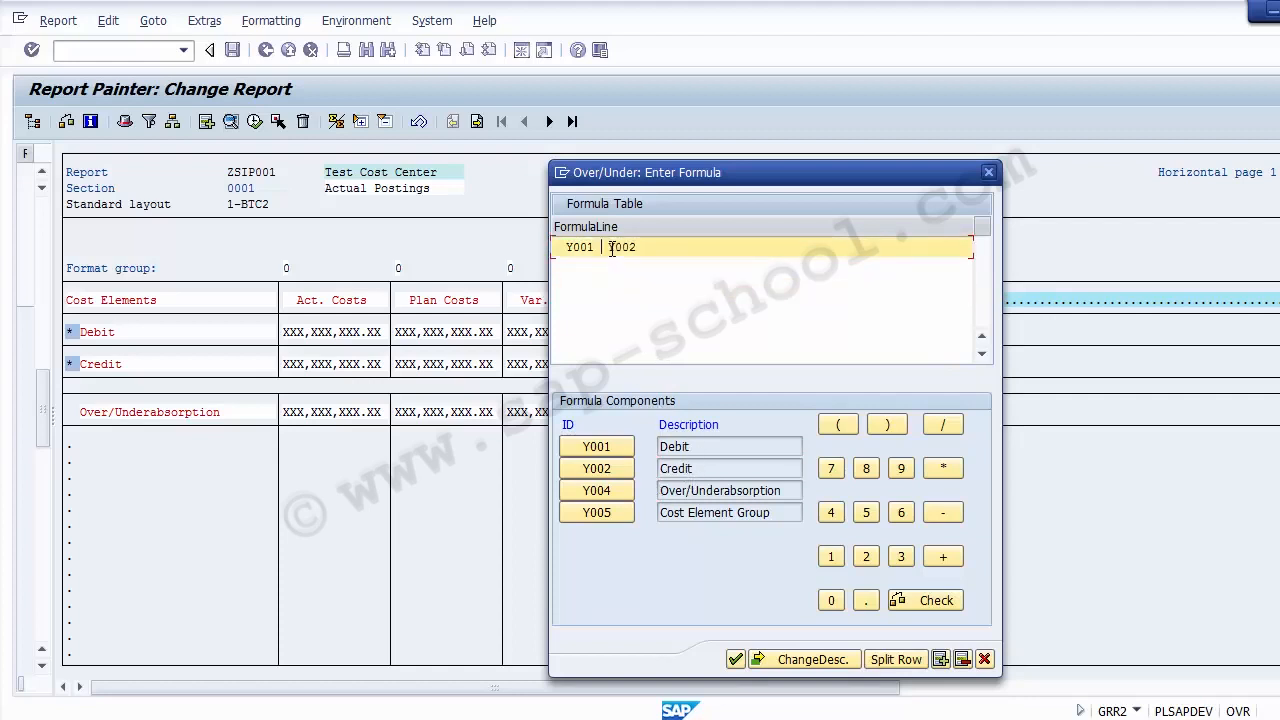
{"action": "type", "text": "-"}
{"action": "key", "text": "Delete"}
{"action": "key", "text": "Delete"}
{"action": "key", "text": "Delete"}
{"action": "left_click", "coordinate": [605, 471]}
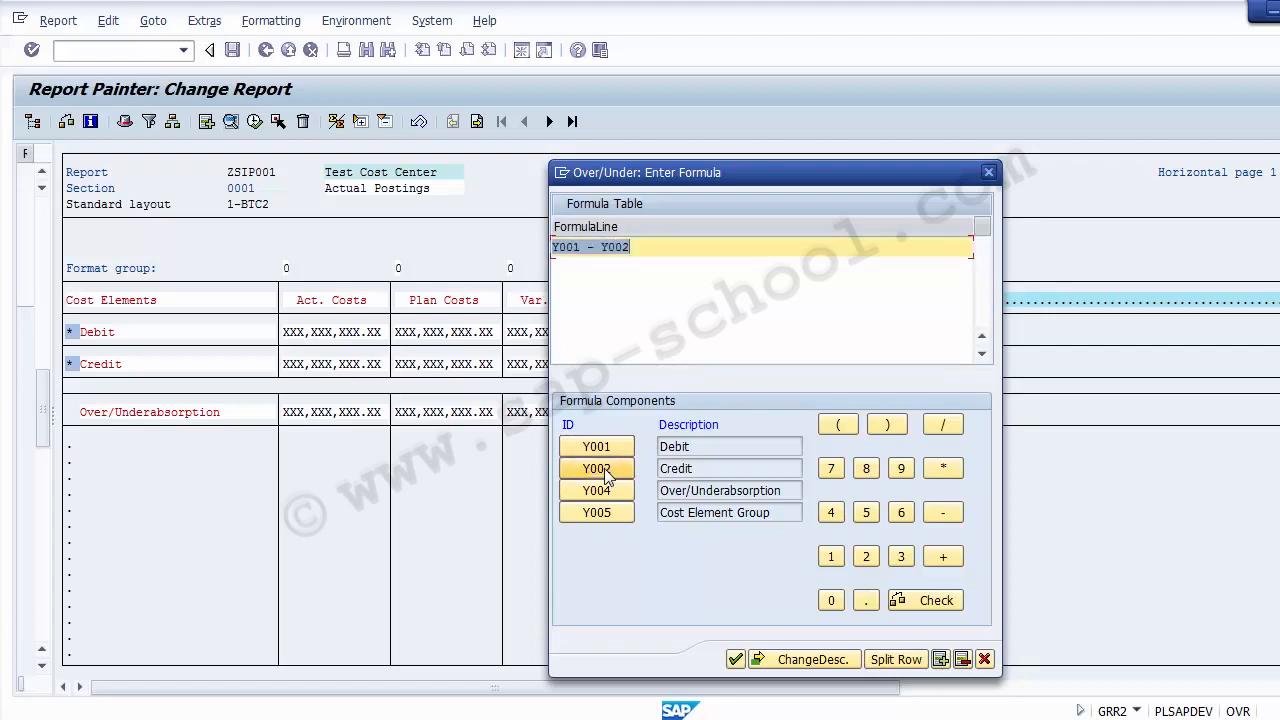
Step: Replace the minus operator between Y001 and Y002 with plus
{"action": "left_click", "coordinate": [636, 311]}
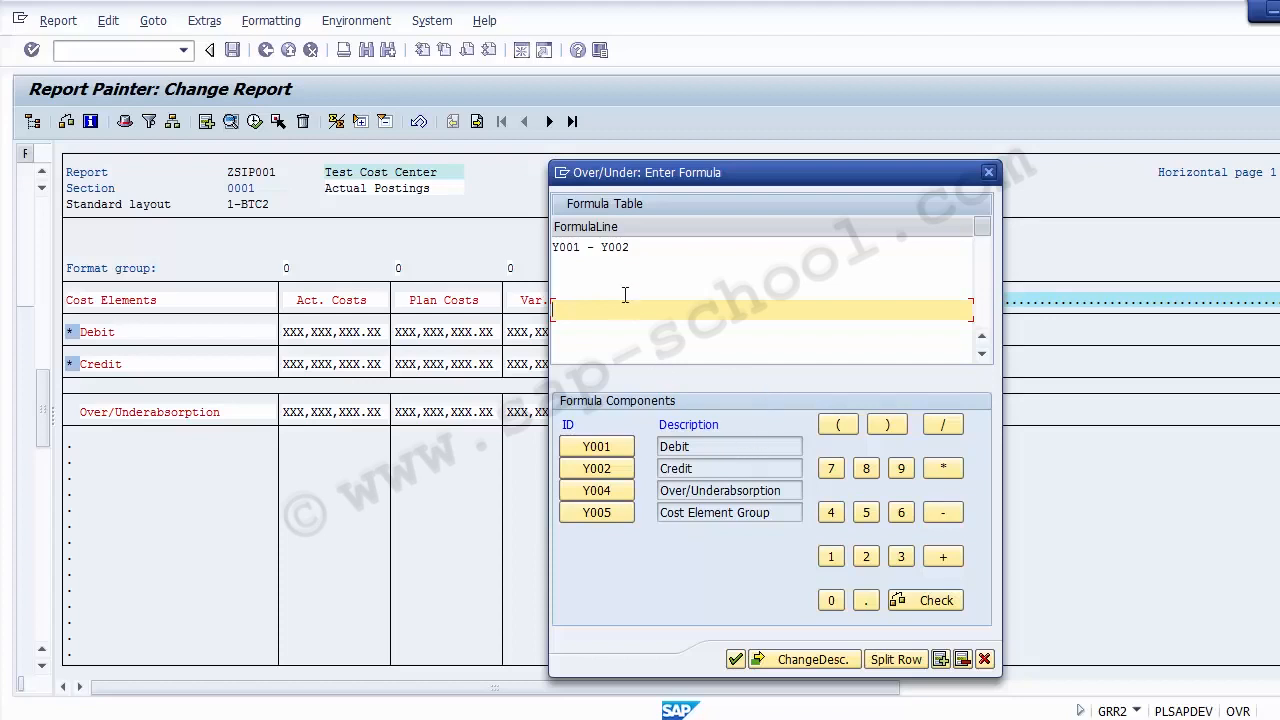
{"action": "left_click", "coordinate": [593, 248]}
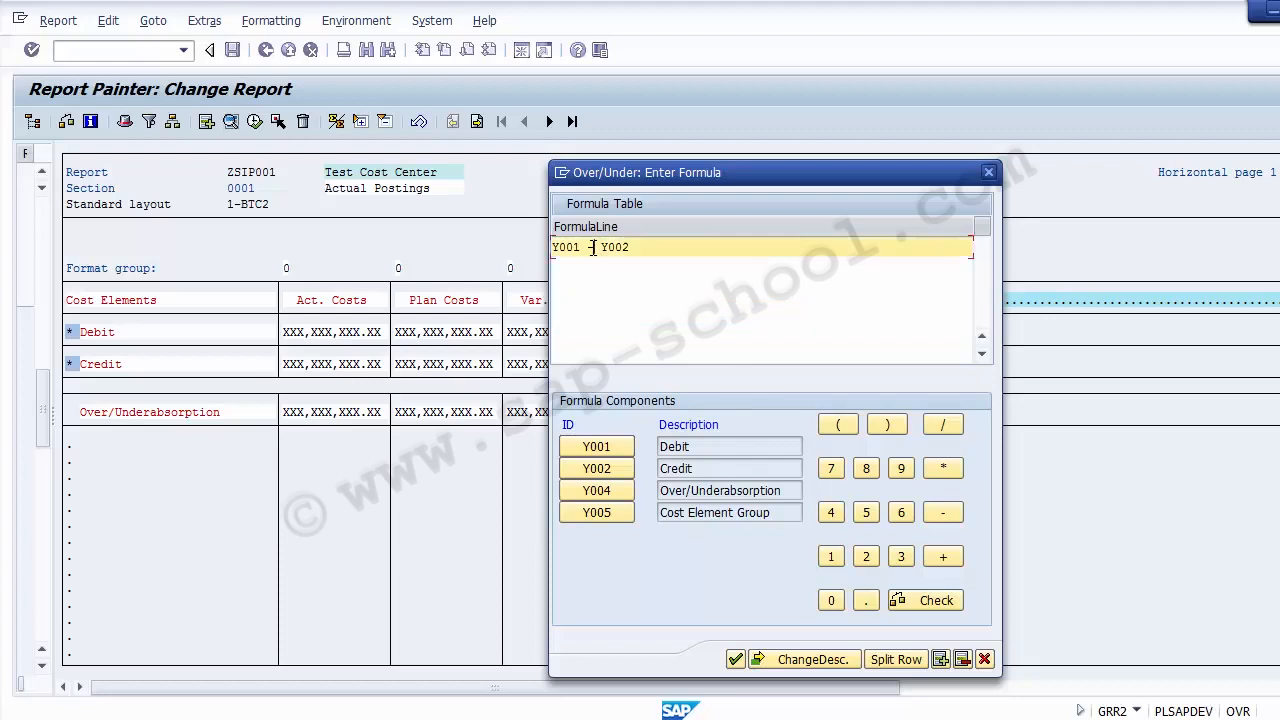
{"action": "key", "text": "BackSpace"}
{"action": "left_click", "coordinate": [943, 557]}
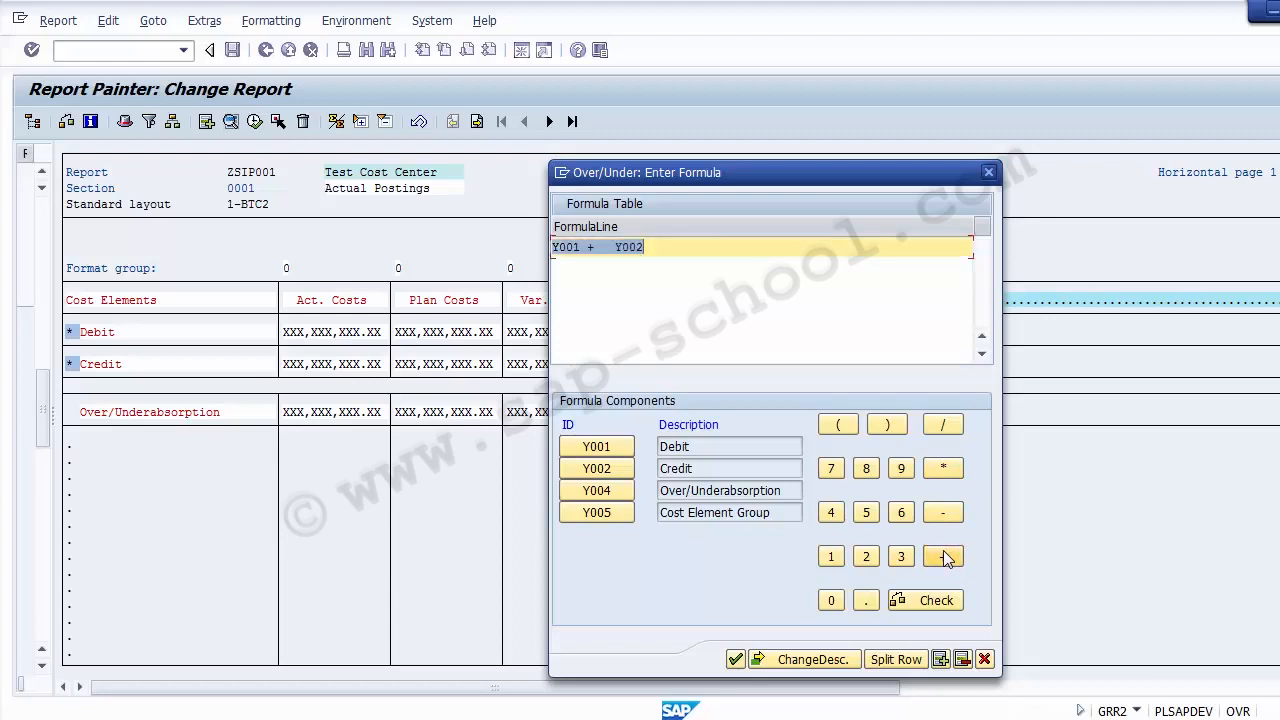
Step: Replace the formula with (Y001+Y002)/2 to average Debit and Credit, and accept it with its description open for change
{"action": "key", "text": "Delete"}
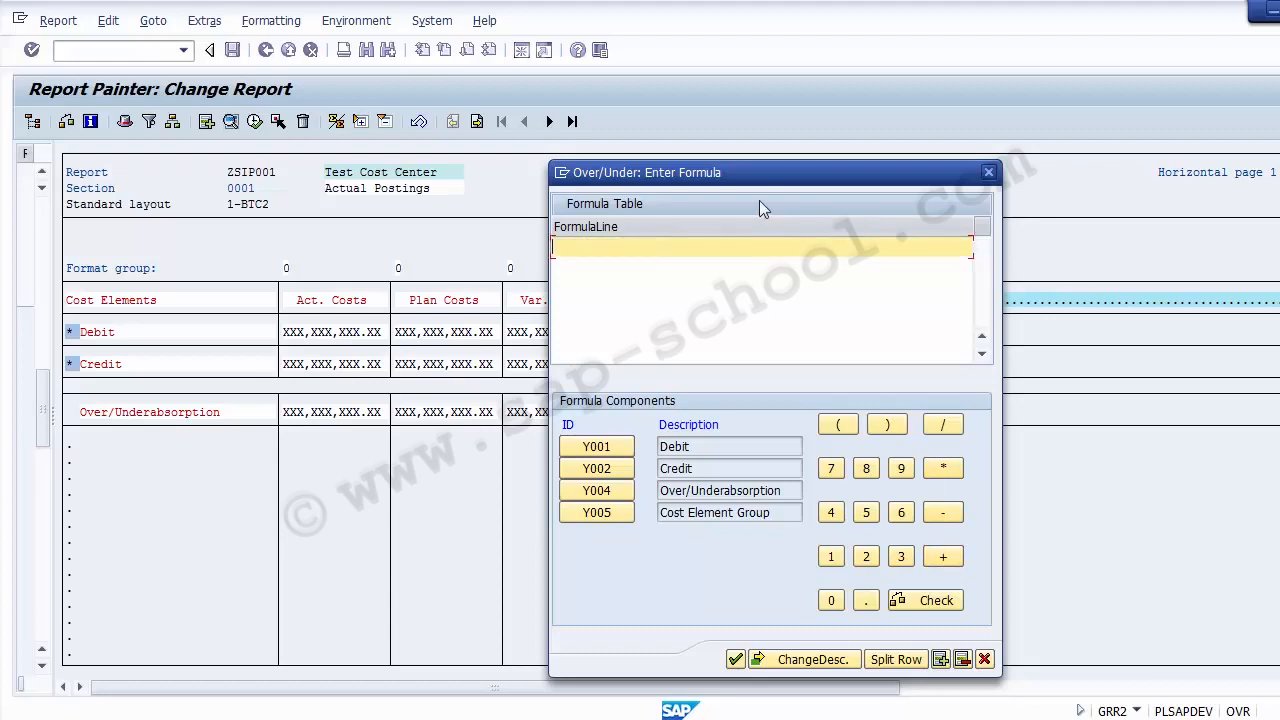
{"action": "left_click", "coordinate": [836, 424]}
{"action": "left_click", "coordinate": [597, 446]}
{"action": "left_click", "coordinate": [942, 557]}
{"action": "left_click", "coordinate": [600, 467]}
{"action": "left_click", "coordinate": [888, 424]}
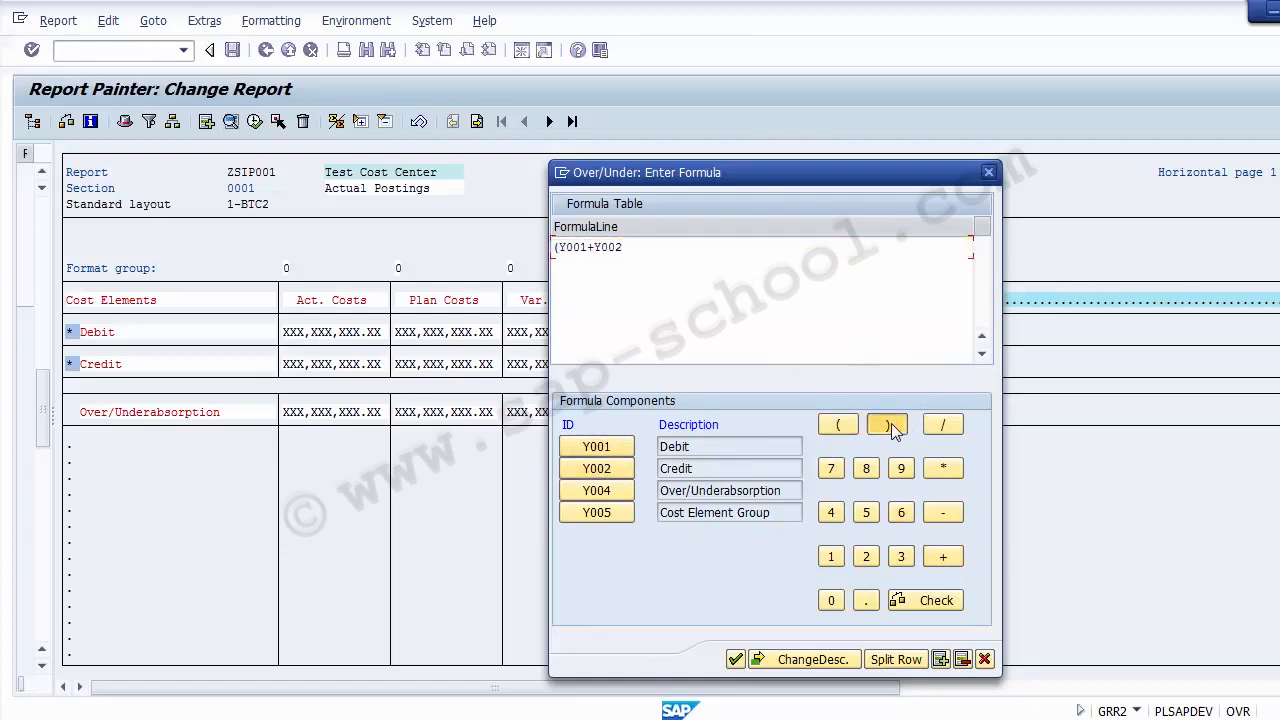
{"action": "left_click", "coordinate": [941, 430]}
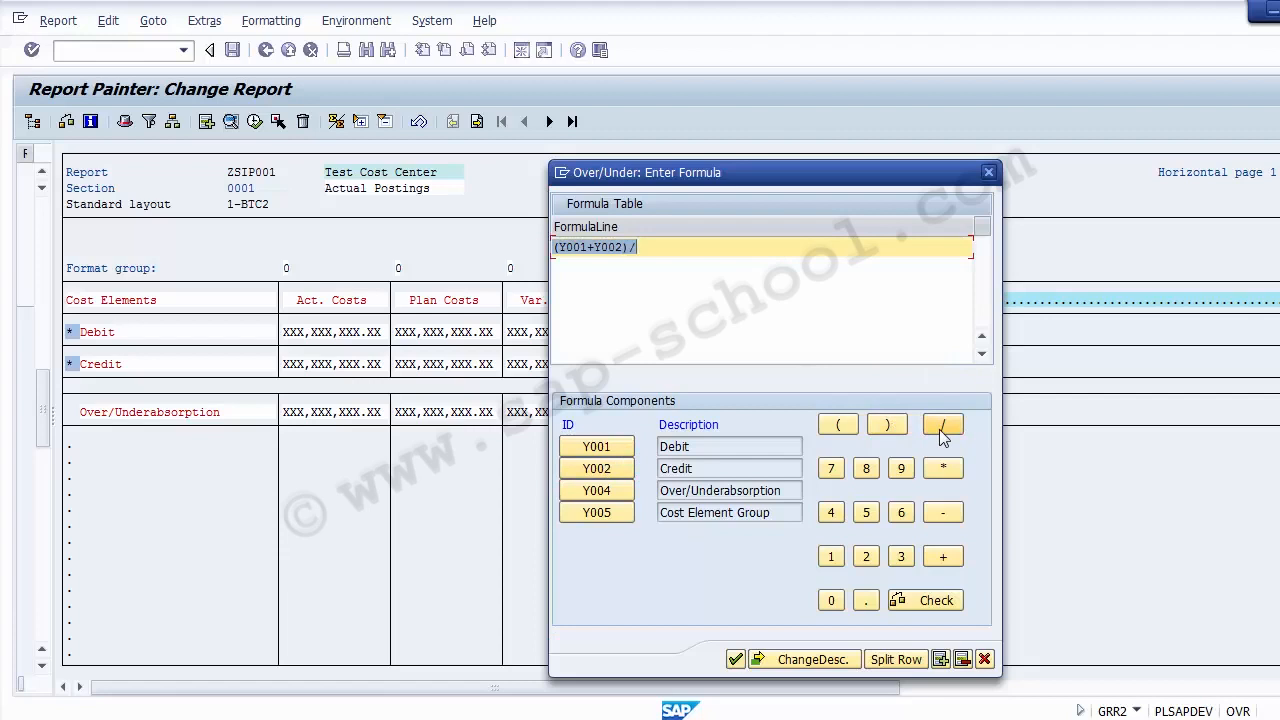
{"action": "left_click", "coordinate": [866, 558]}
{"action": "left_click", "coordinate": [783, 660]}
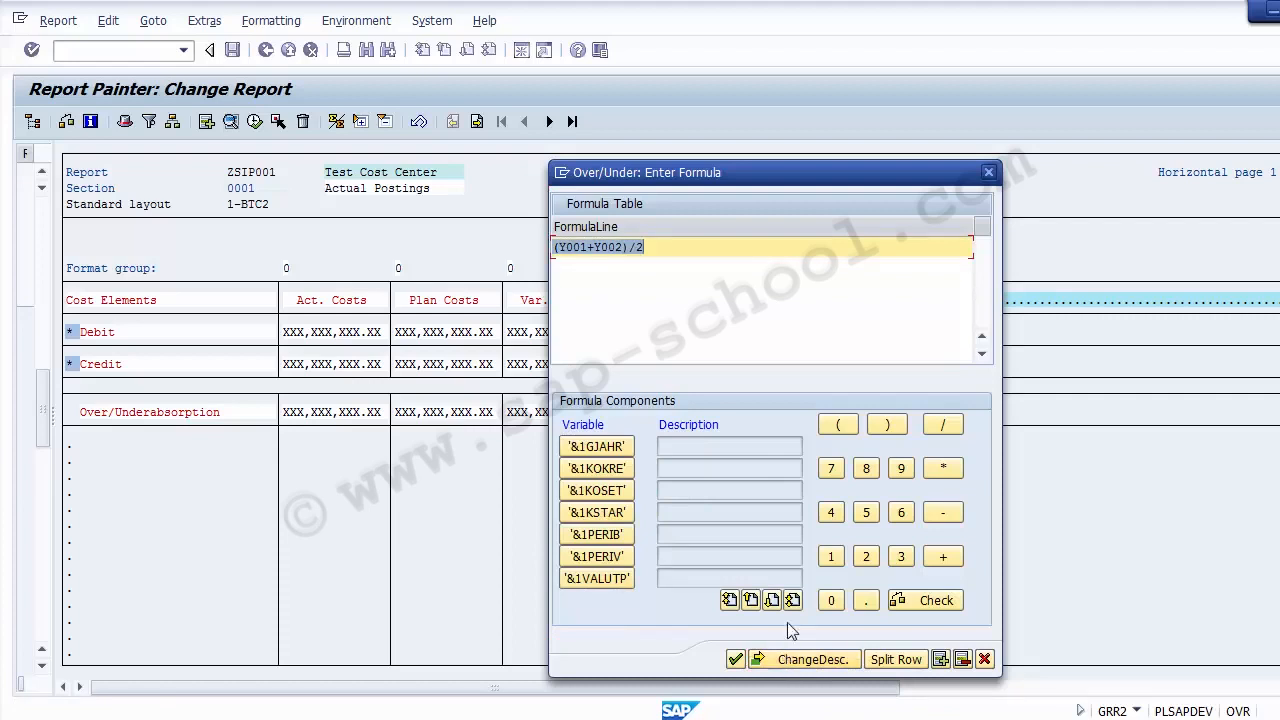
{"action": "left_click", "coordinate": [788, 661]}
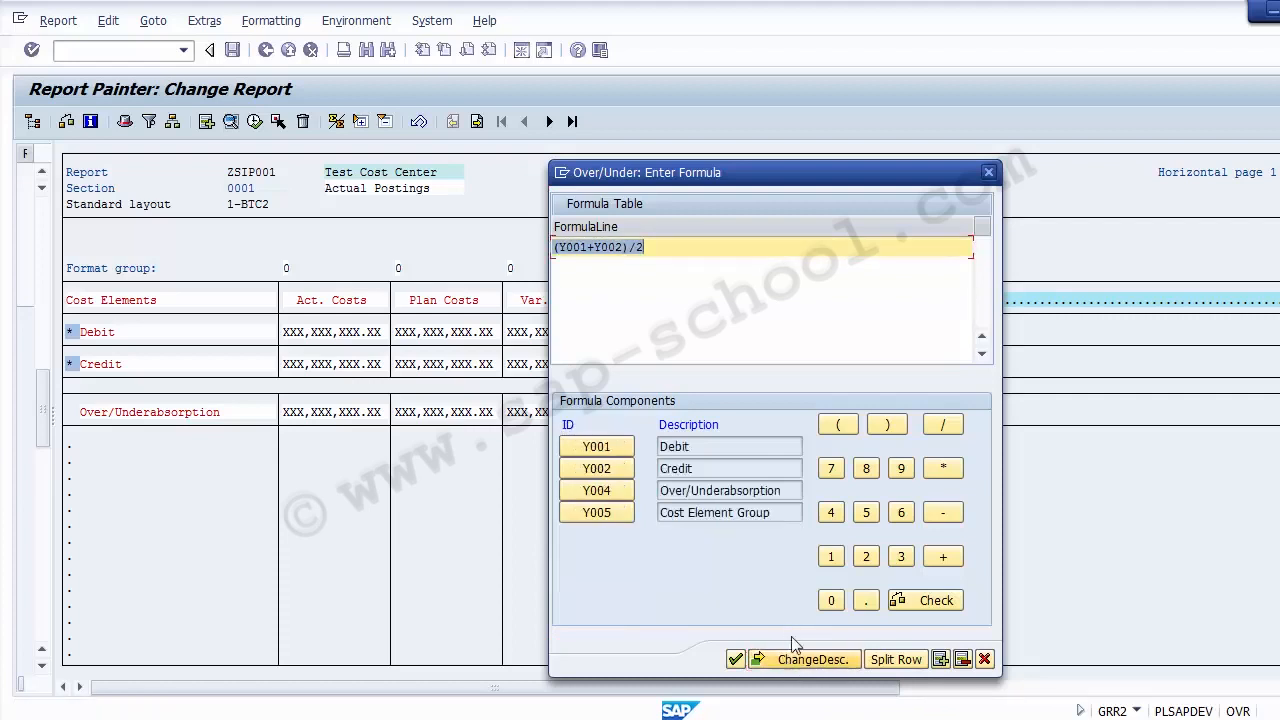
{"action": "left_click", "coordinate": [746, 660]}
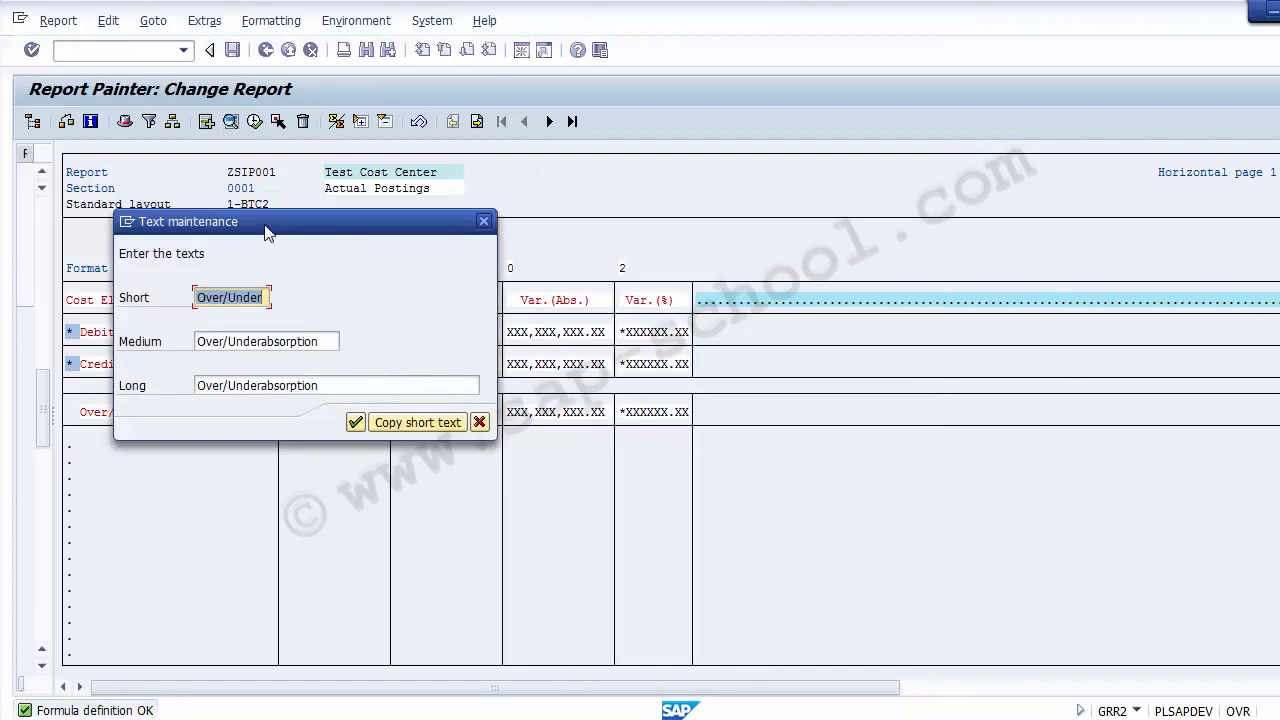
Step: Set the row's short, medium and long texts to Average and confirm them
{"action": "left_click_drag", "start_coordinate": [268, 232], "coordinate": [558, 364]}
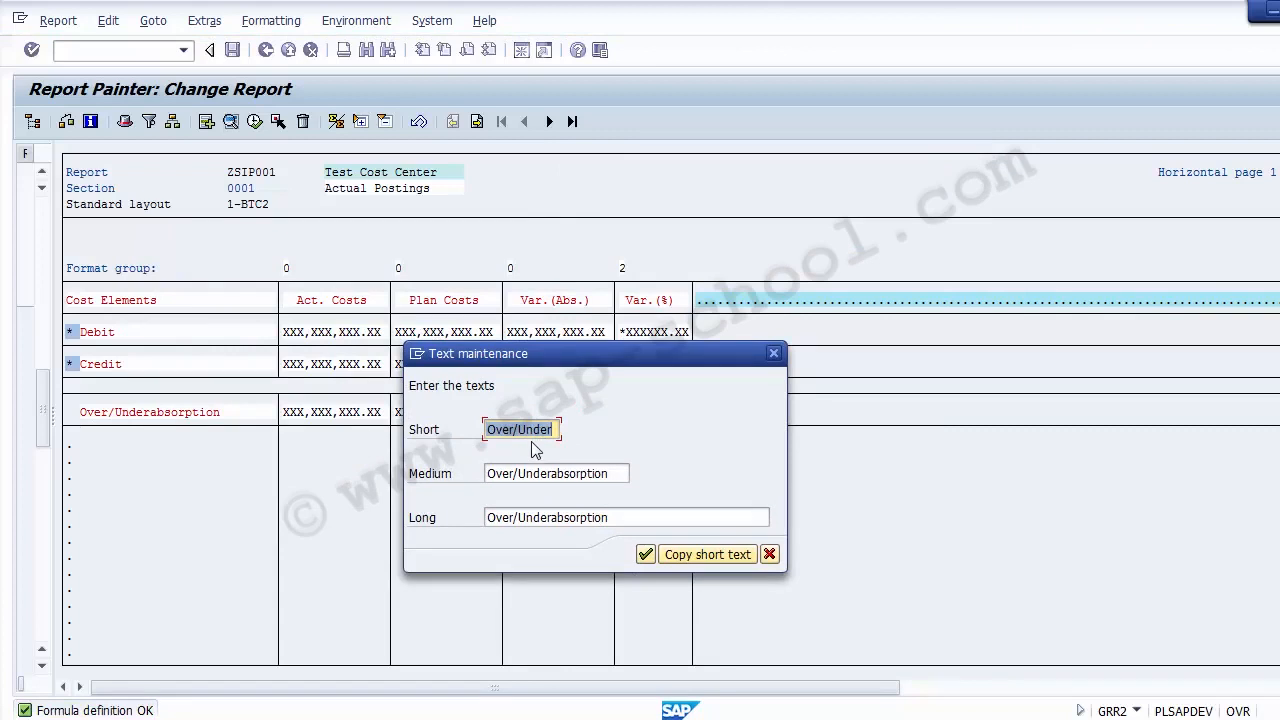
{"action": "type", "text": "Average"}
{"action": "key", "text": "shift+Home"}
{"action": "key", "text": "ctrl+c"}
{"action": "left_click", "coordinate": [543, 473]}
{"action": "key", "text": "End"}
{"action": "key", "text": "shift+Home"}
{"action": "key", "text": "ctrl+v"}
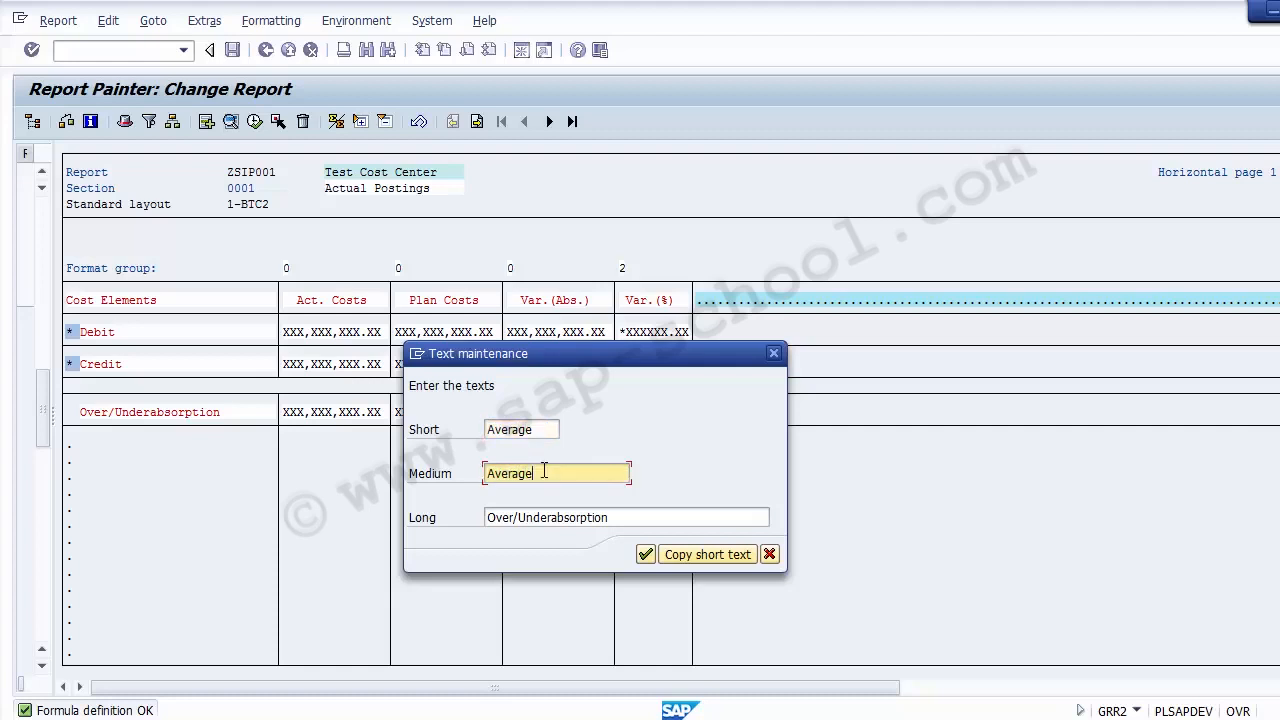
{"action": "left_click", "coordinate": [553, 517]}
{"action": "key", "text": "End"}
{"action": "key", "text": "shift+Home"}
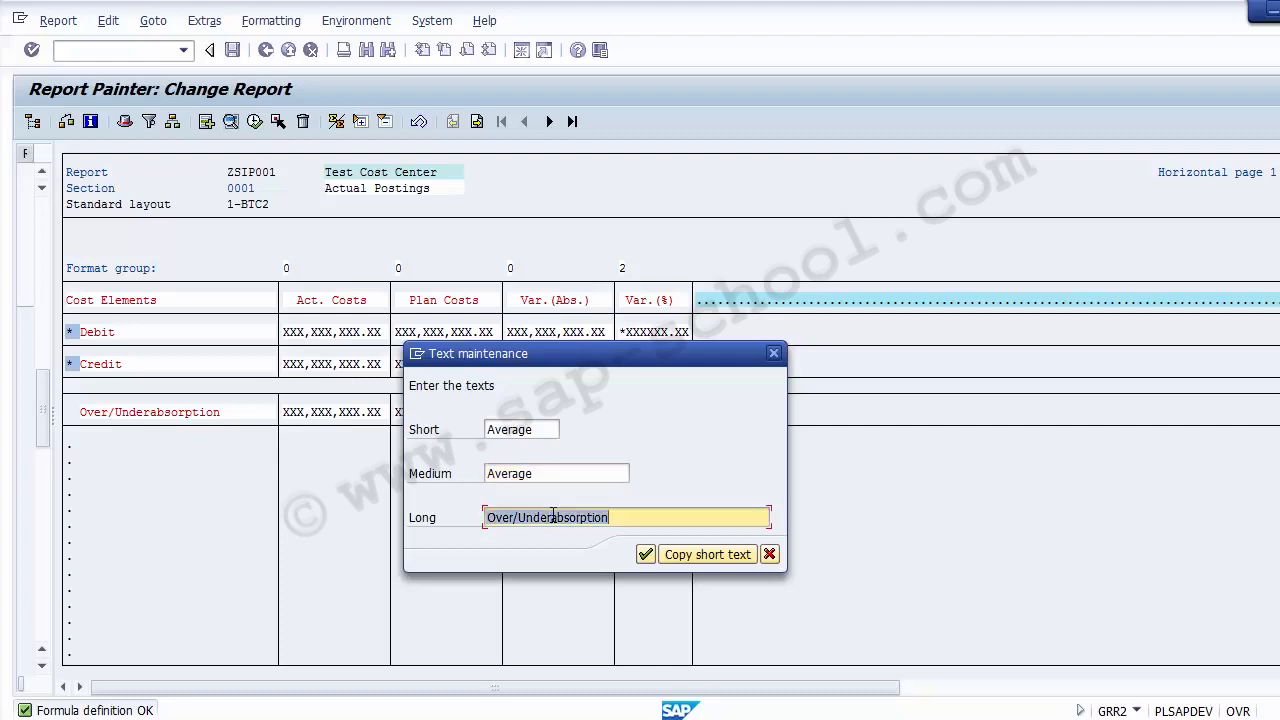
{"action": "key", "text": "ctrl+v"}
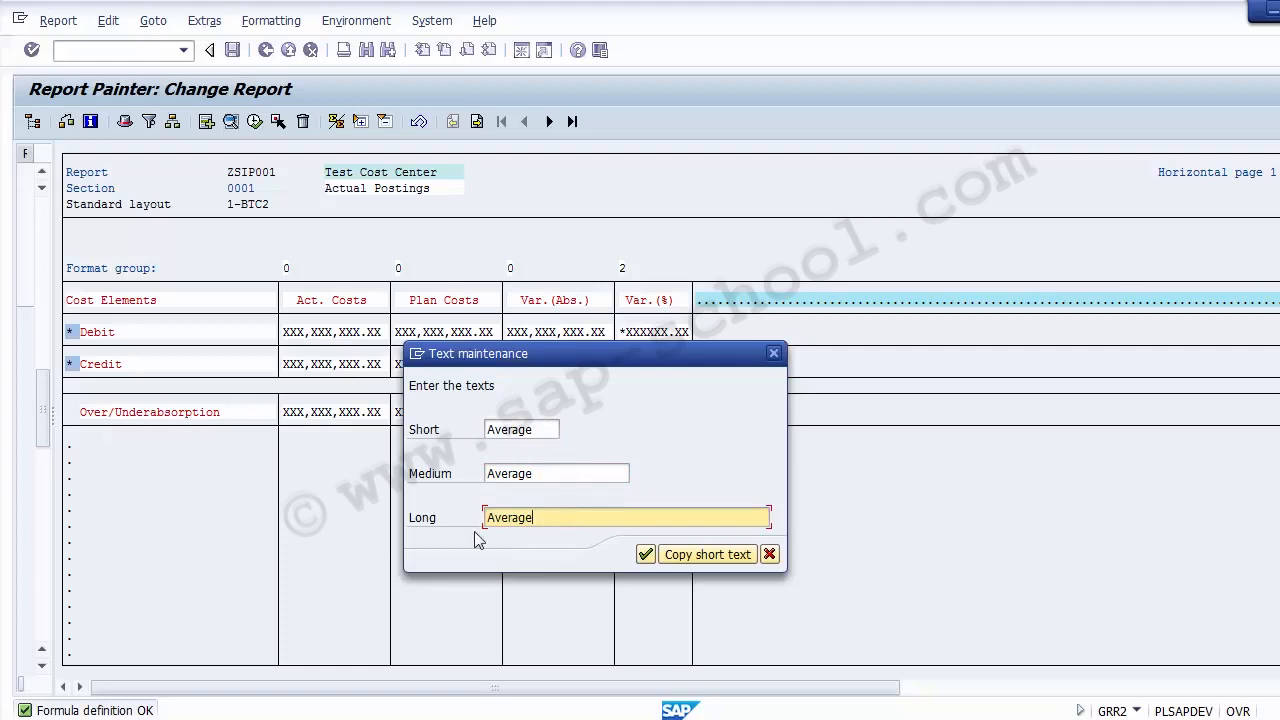
{"action": "left_click", "coordinate": [645, 556]}
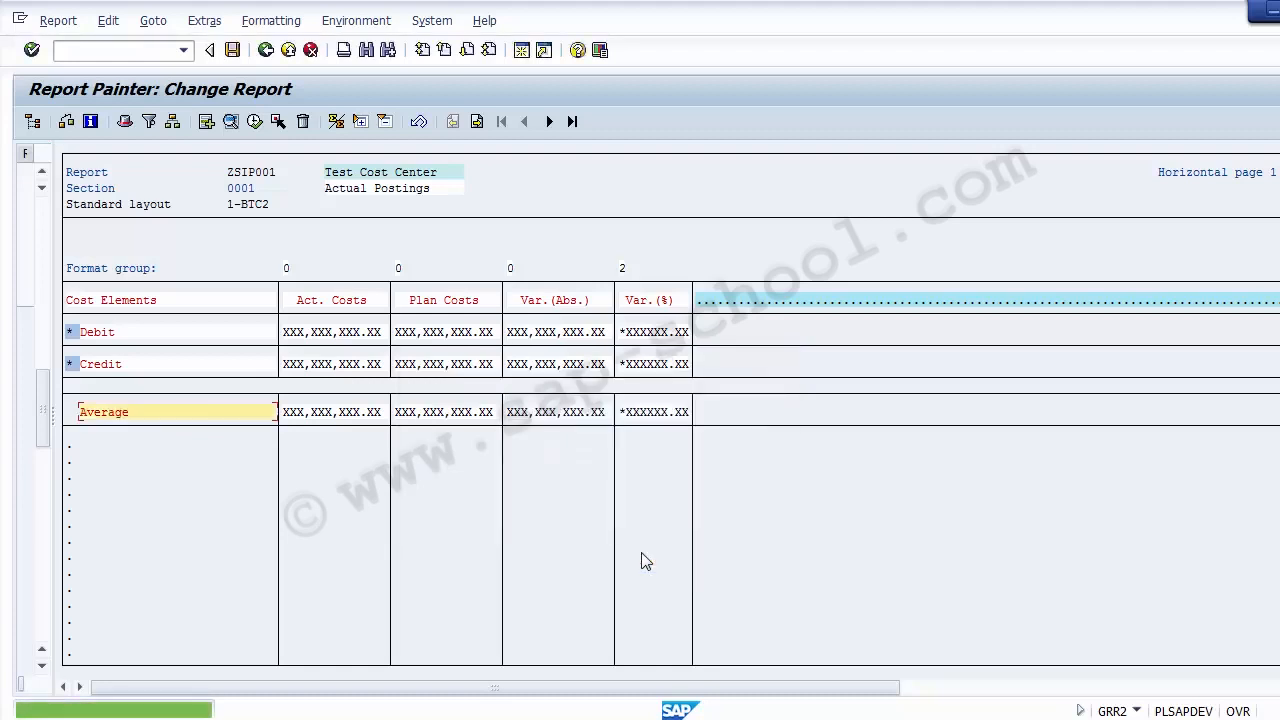
Step: Open the element definition of the Act. Costs column
{"action": "left_click_drag", "start_coordinate": [132, 412], "coordinate": [79, 412]}
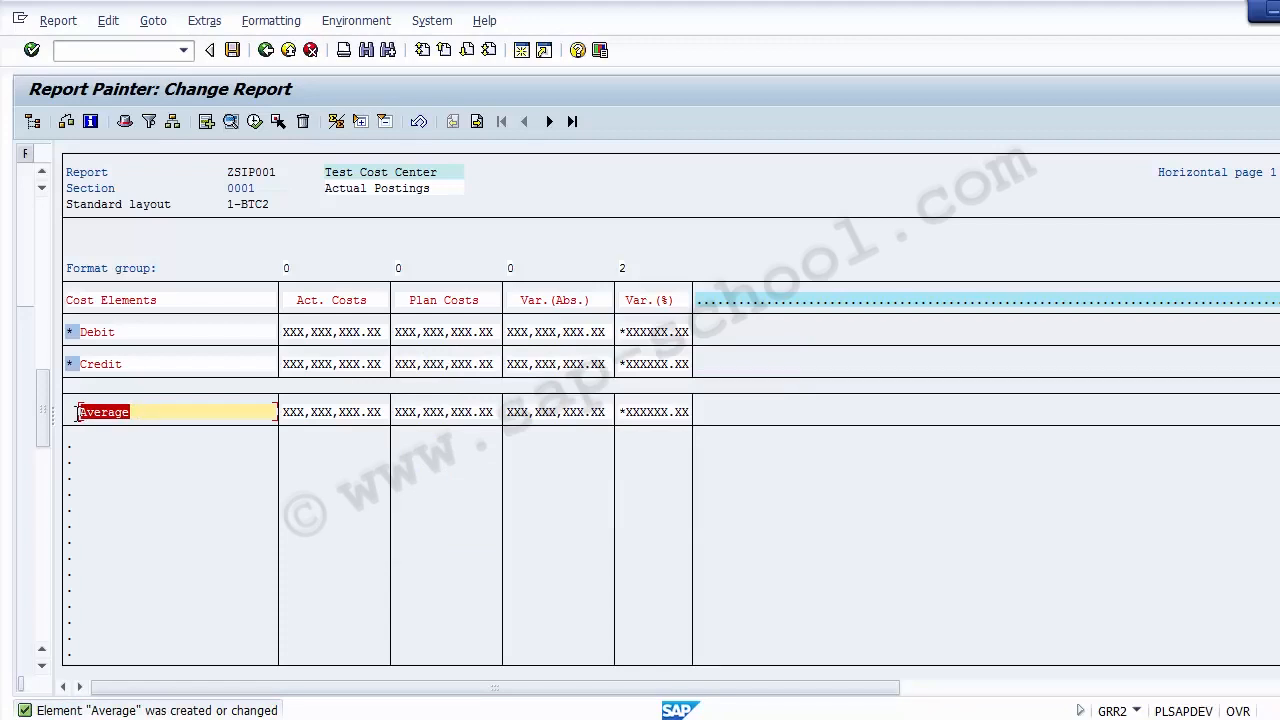
{"action": "left_click", "coordinate": [330, 302]}
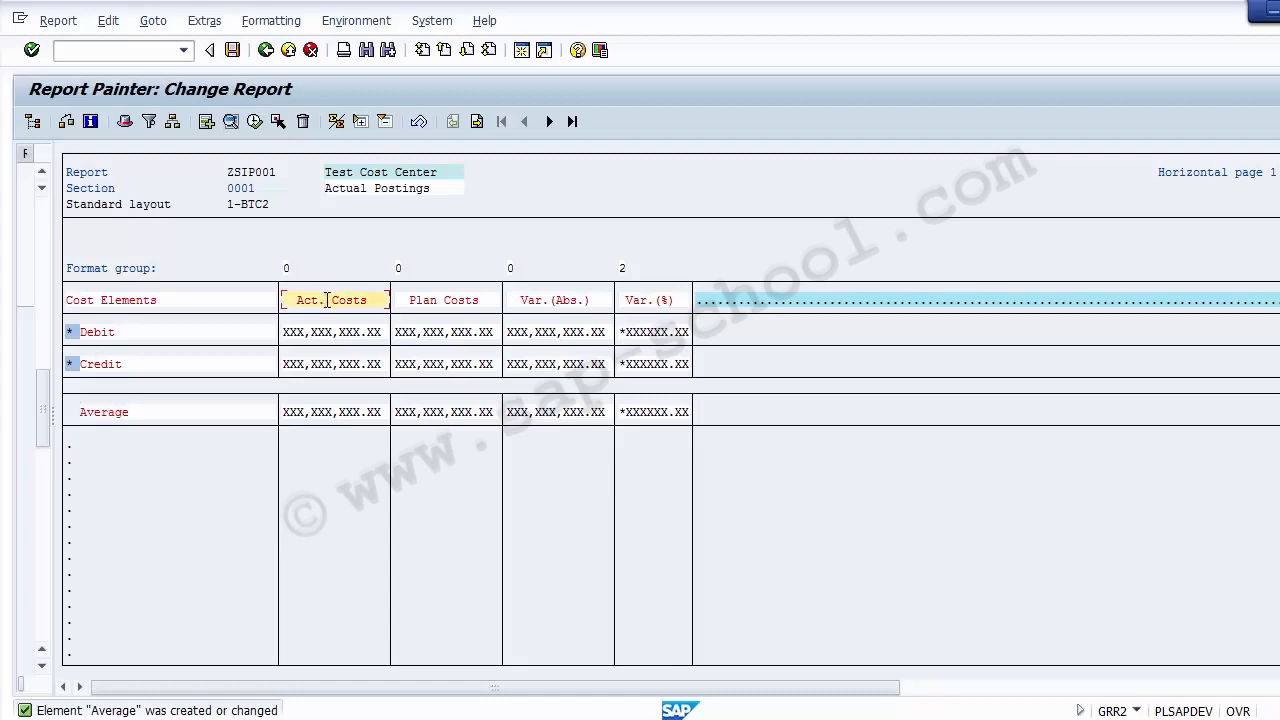
{"action": "double_click", "coordinate": [327, 300]}
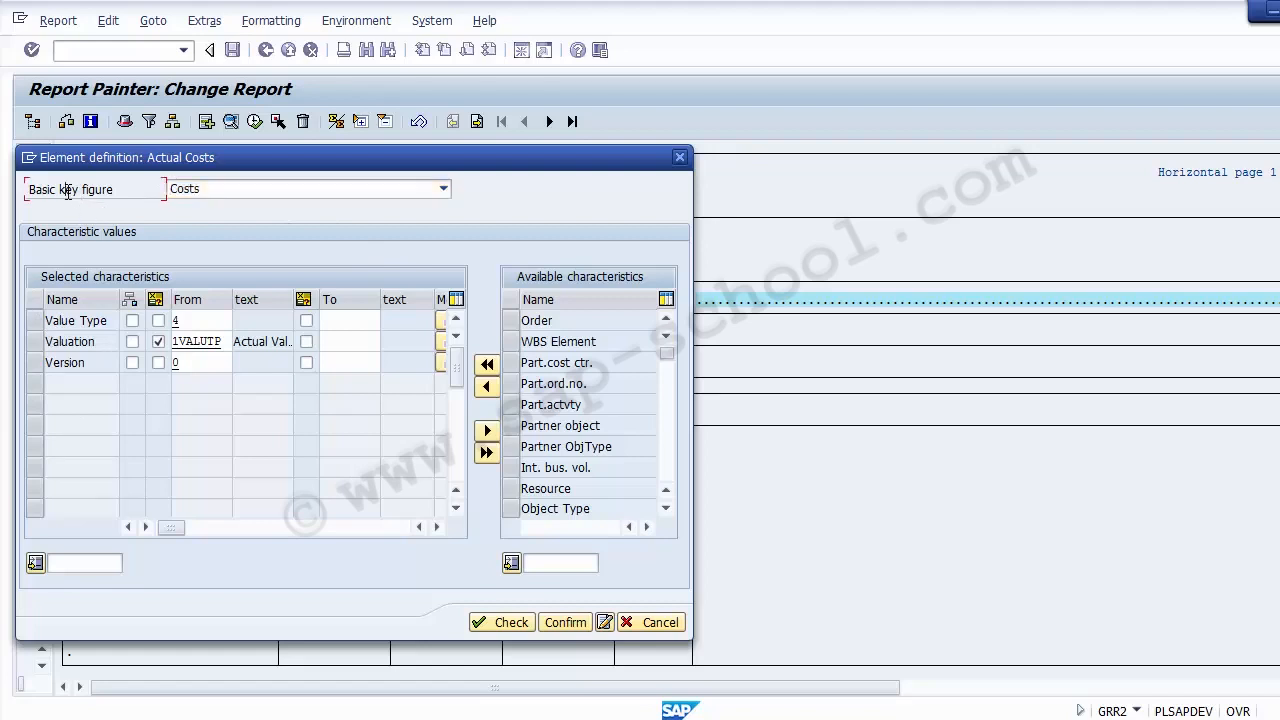
Step: Review the available basic key figures for the column and keep Costs selected
{"action": "left_click", "coordinate": [220, 194]}
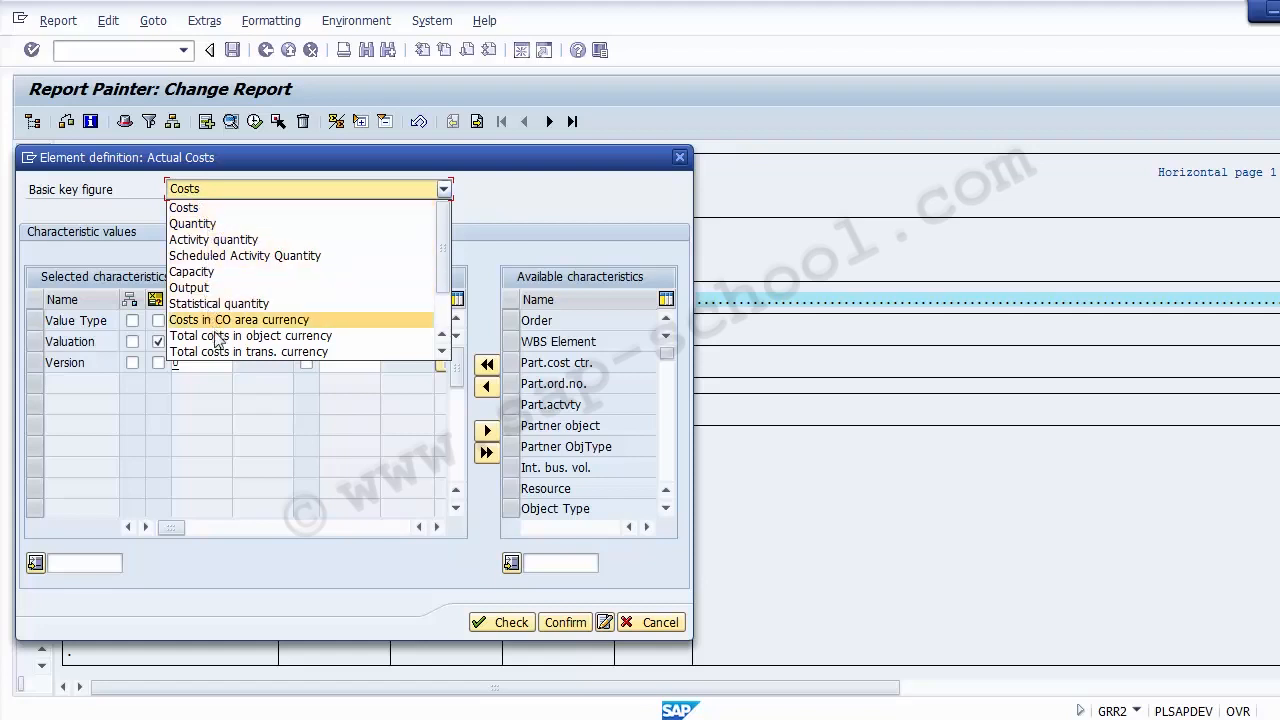
{"action": "left_click", "coordinate": [444, 310]}
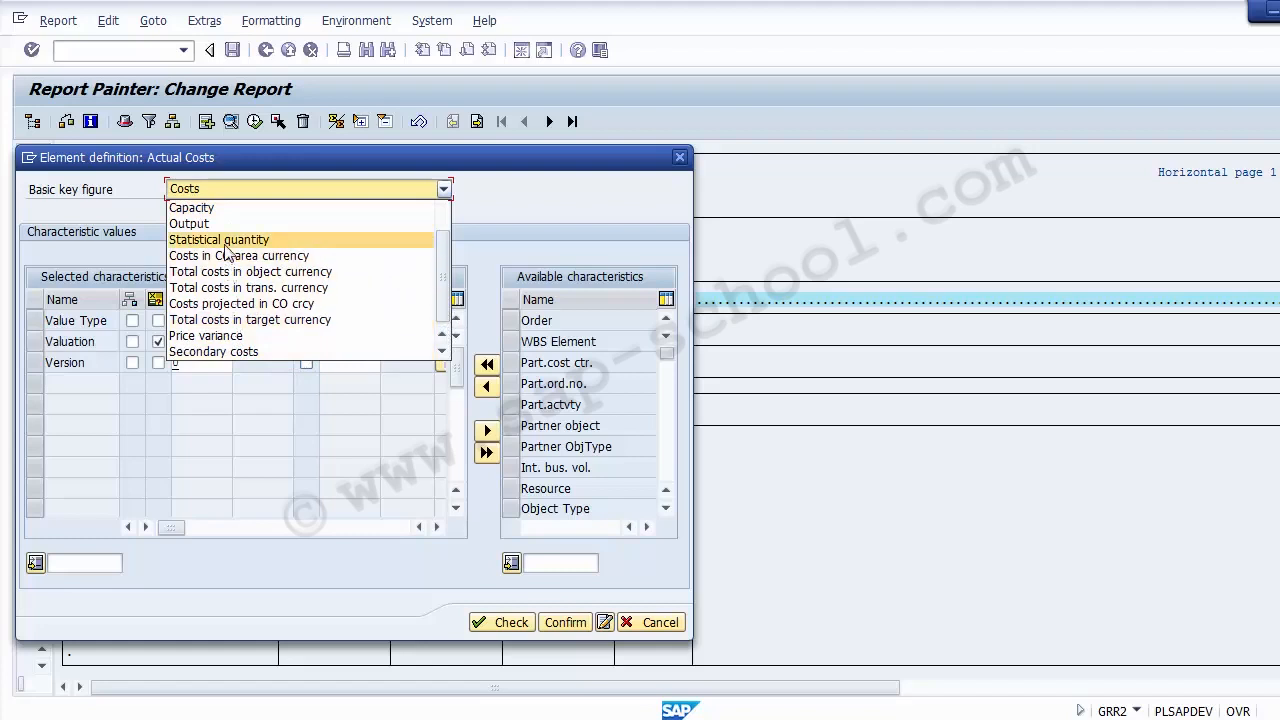
{"action": "left_click_drag", "start_coordinate": [445, 295], "coordinate": [443, 217]}
{"action": "left_click", "coordinate": [329, 208]}
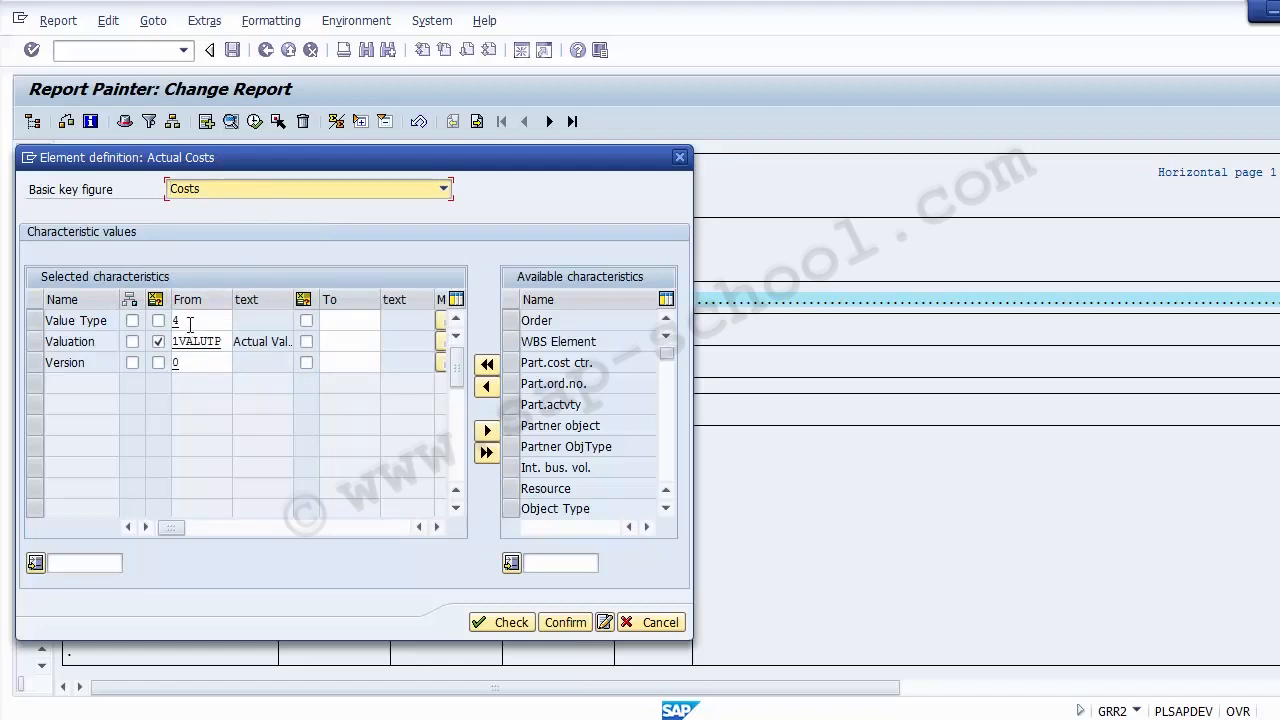
Step: Examine the possible Value Type entries, comparing Plan and Actual, and close the list without choosing another one
{"action": "left_click", "coordinate": [197, 321]}
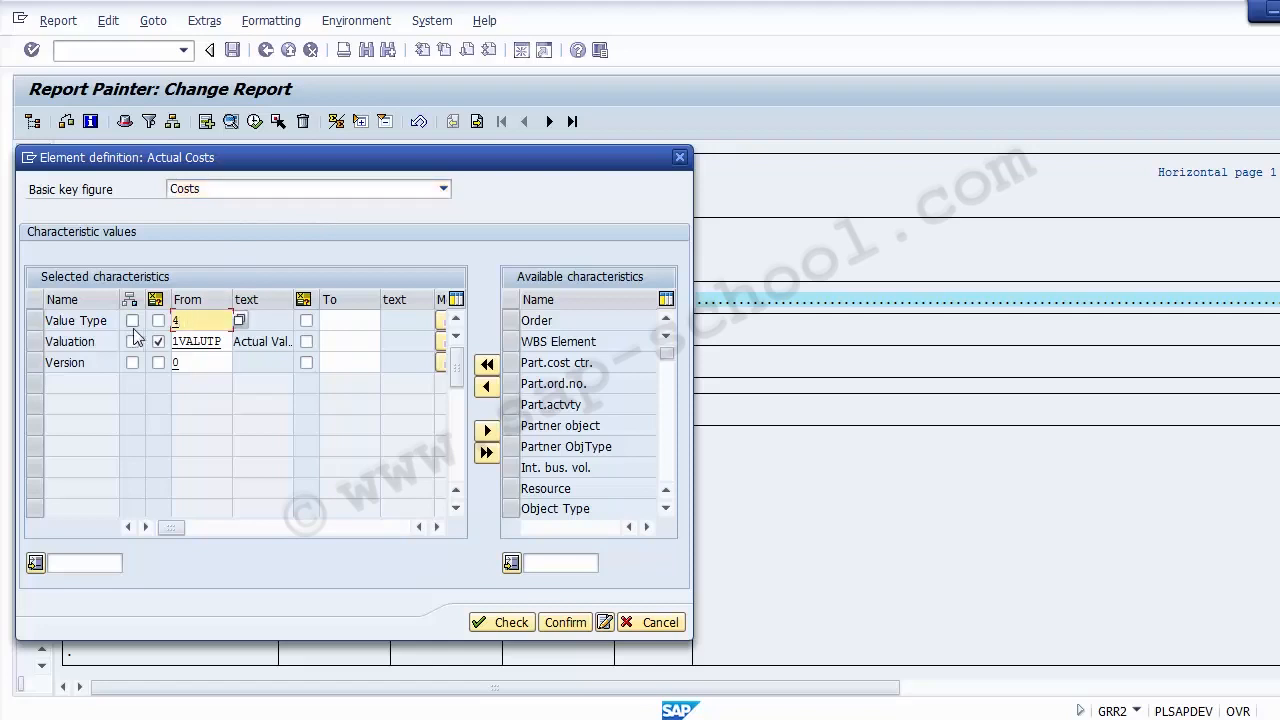
{"action": "left_click_drag", "start_coordinate": [114, 320], "coordinate": [42, 320]}
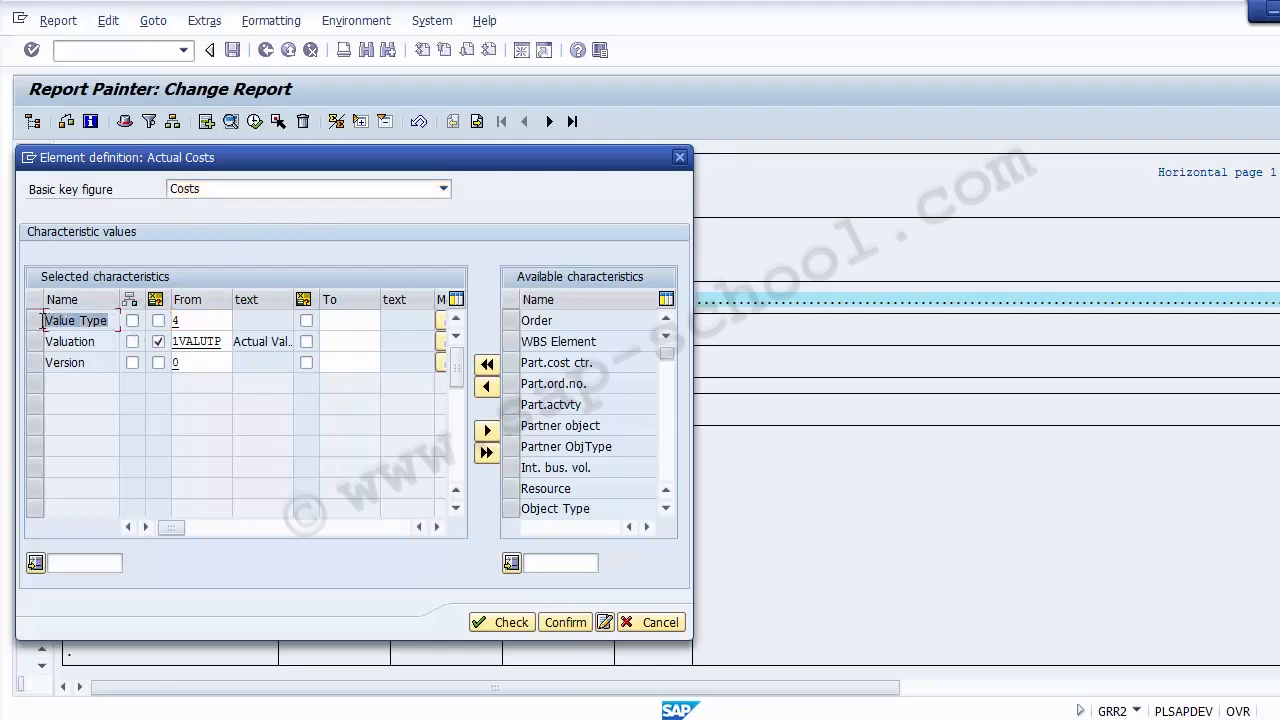
{"action": "left_click", "coordinate": [206, 320]}
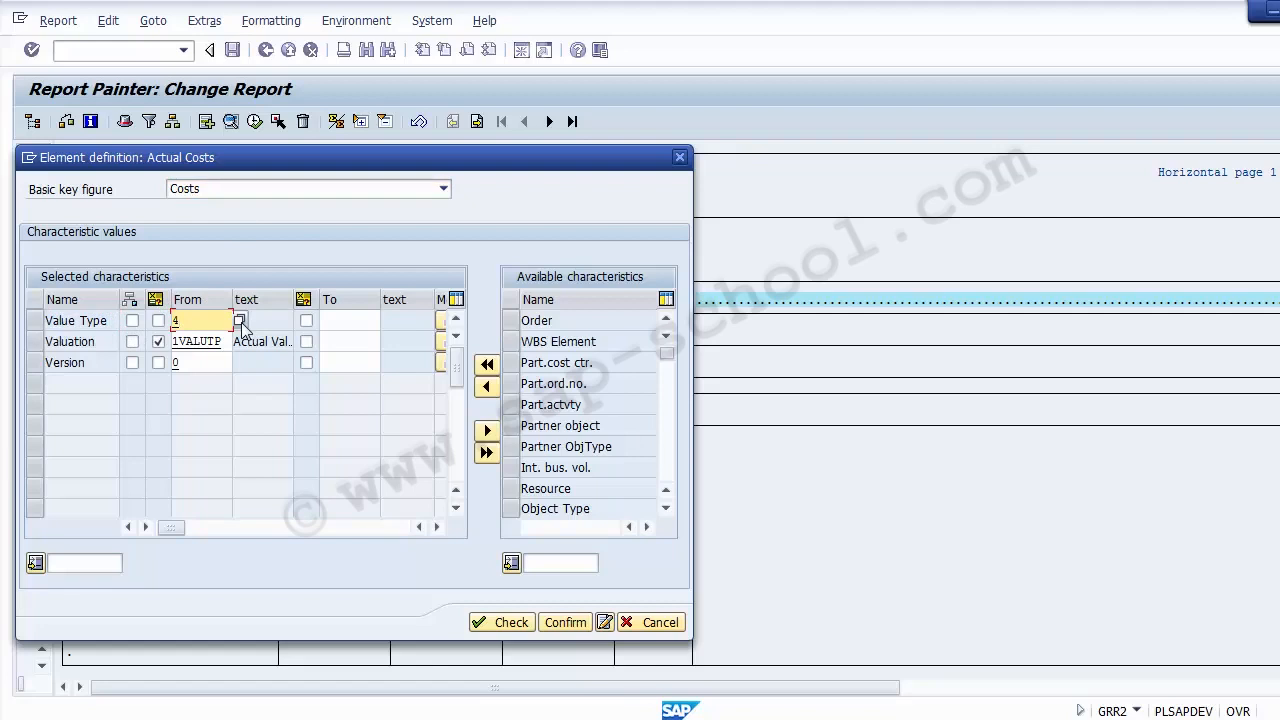
{"action": "left_click", "coordinate": [241, 322]}
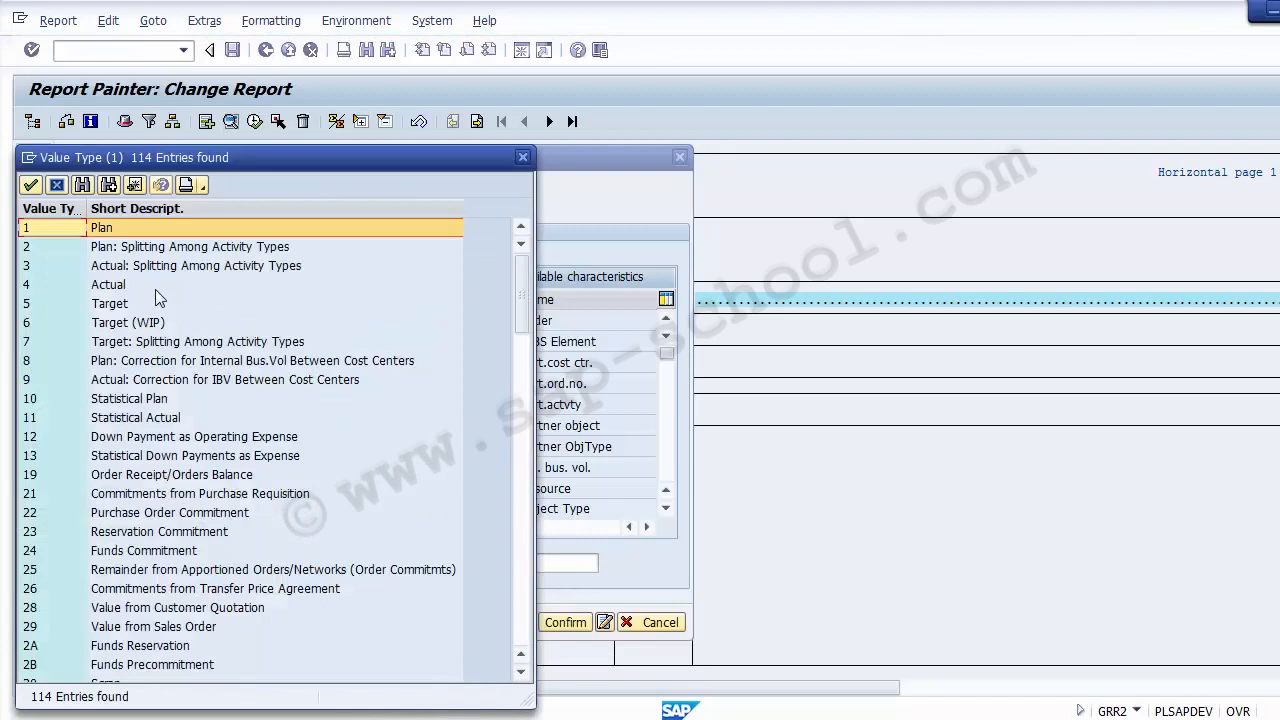
{"action": "left_click", "coordinate": [154, 288]}
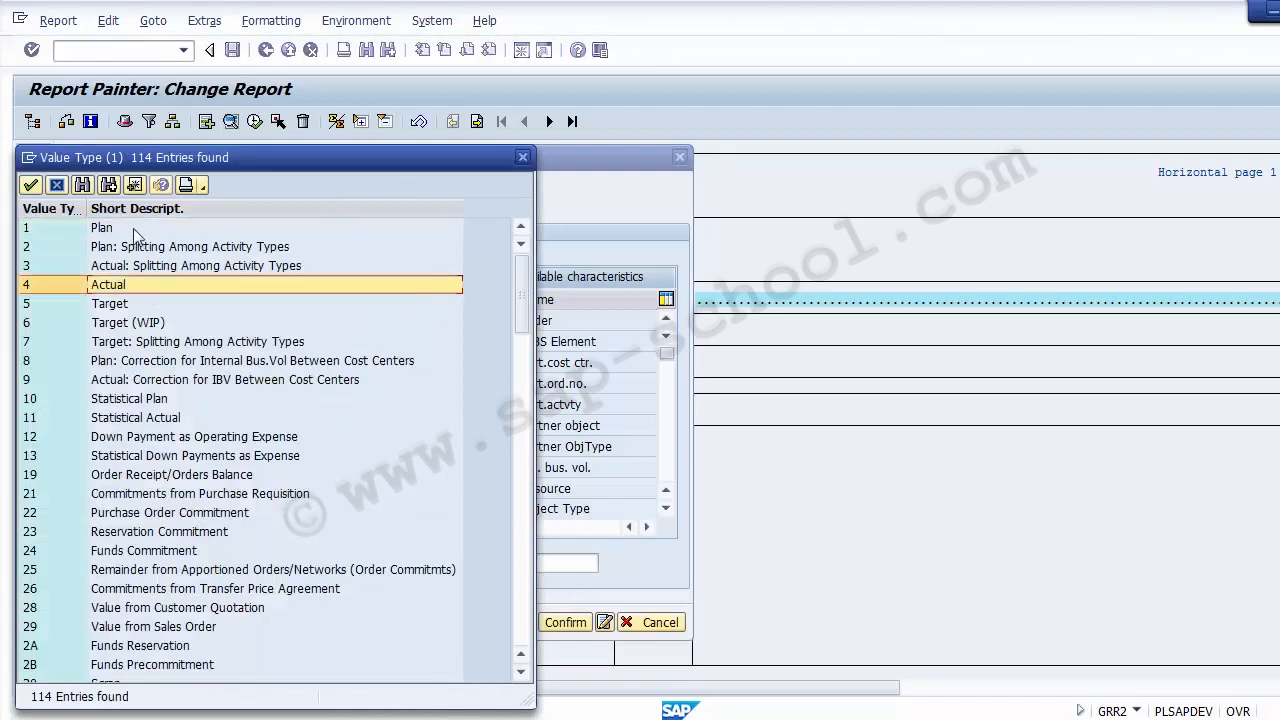
{"action": "left_click", "coordinate": [126, 230]}
{"action": "left_click", "coordinate": [149, 285]}
{"action": "left_click", "coordinate": [523, 157]}
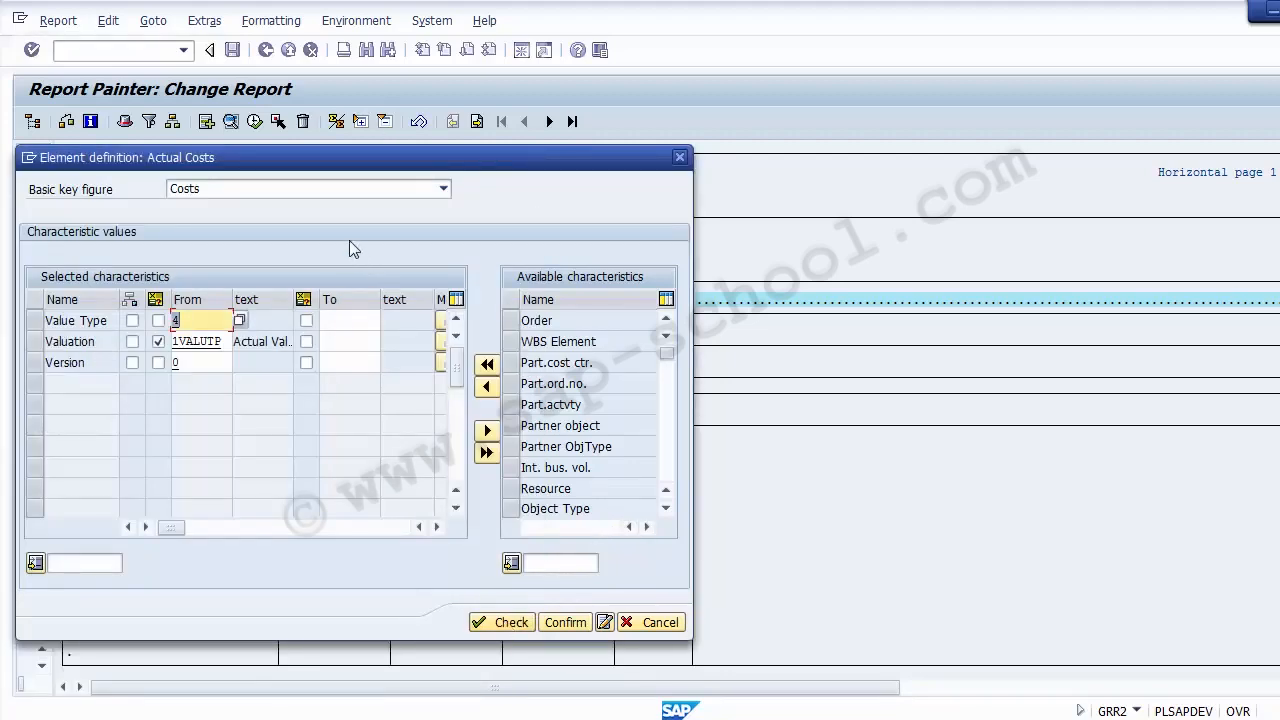
Step: Add the Document Number characteristic to the Actual Costs element's selected characteristics and look up its possible From values
{"action": "left_click_drag", "start_coordinate": [329, 165], "coordinate": [473, 335]}
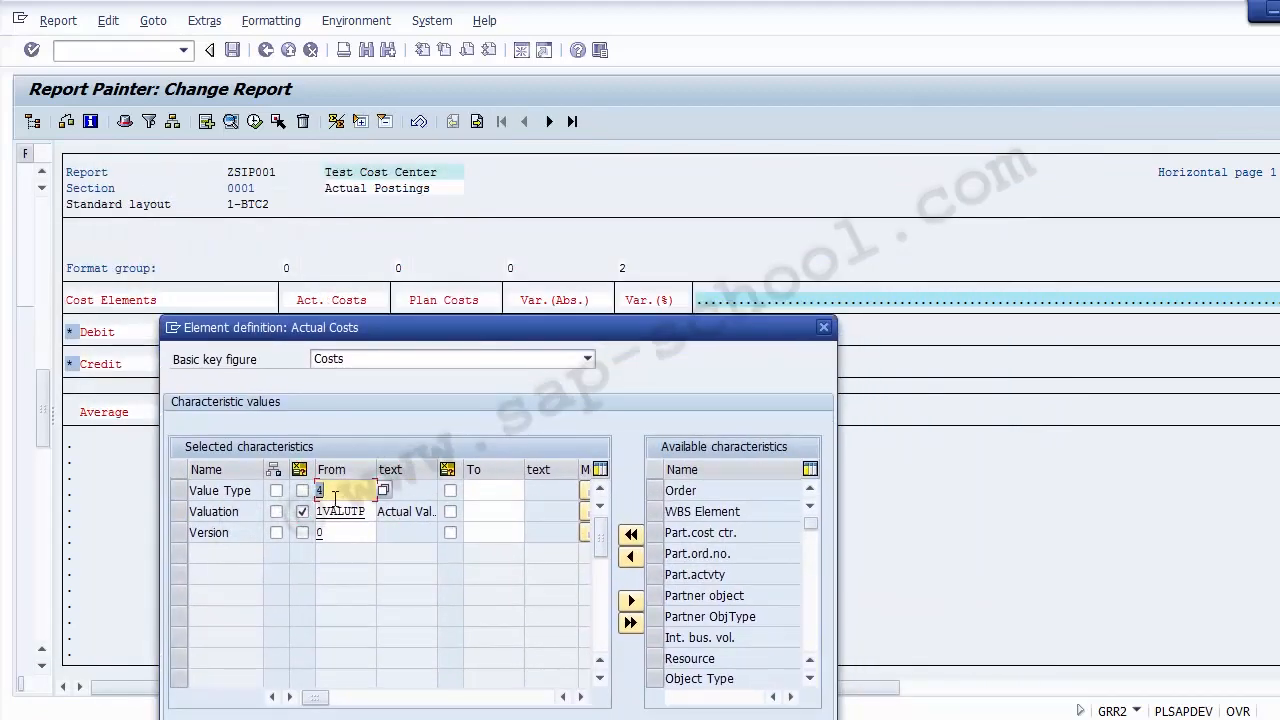
{"action": "left_click_drag", "start_coordinate": [425, 327], "coordinate": [427, 394]}
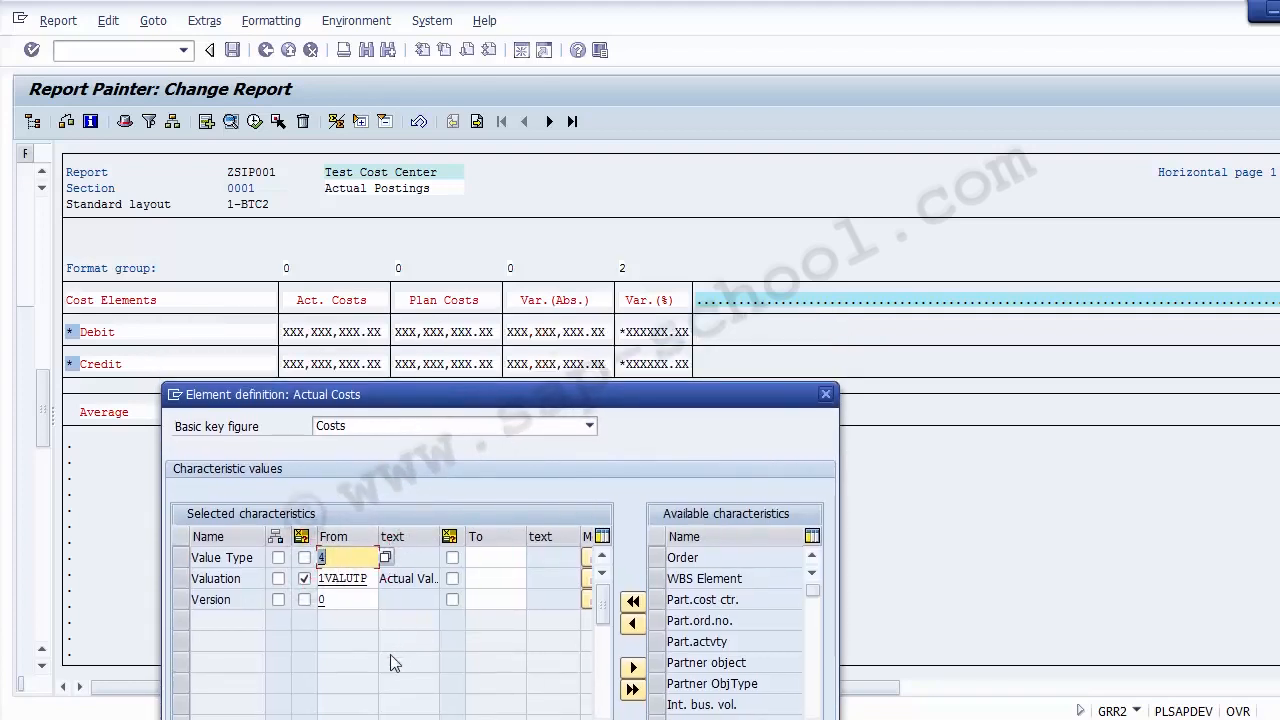
{"action": "left_click", "coordinate": [348, 562]}
{"action": "left_click_drag", "start_coordinate": [540, 392], "coordinate": [587, 186]}
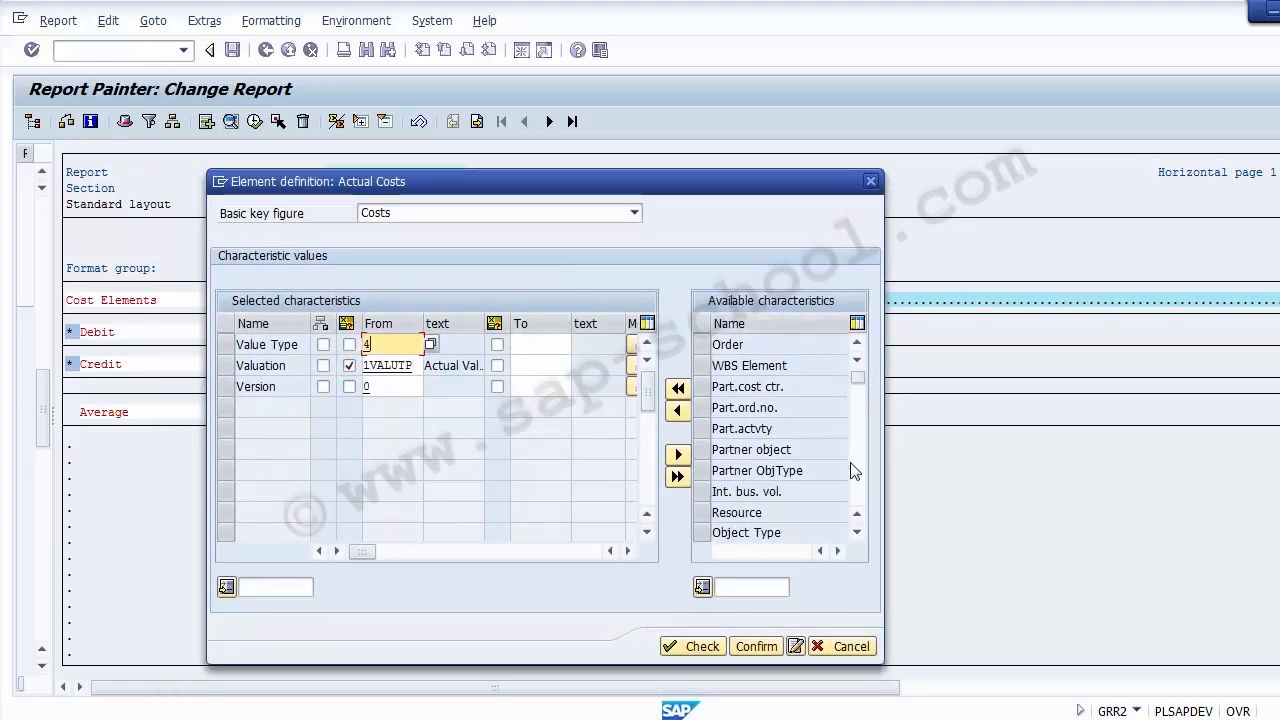
{"action": "left_click", "coordinate": [857, 532]}
{"action": "left_click", "coordinate": [857, 532]}
{"action": "left_click", "coordinate": [857, 532]}
{"action": "left_click", "coordinate": [857, 532]}
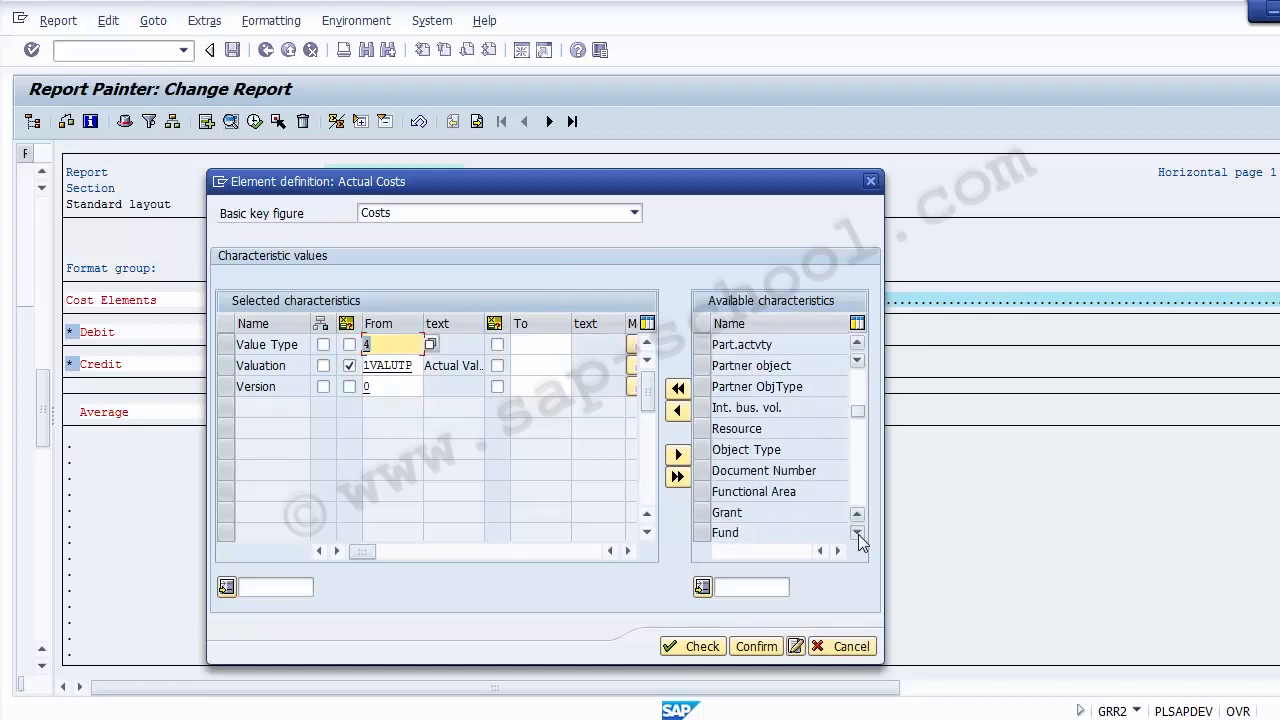
{"action": "left_click", "coordinate": [857, 532]}
{"action": "left_click", "coordinate": [717, 450]}
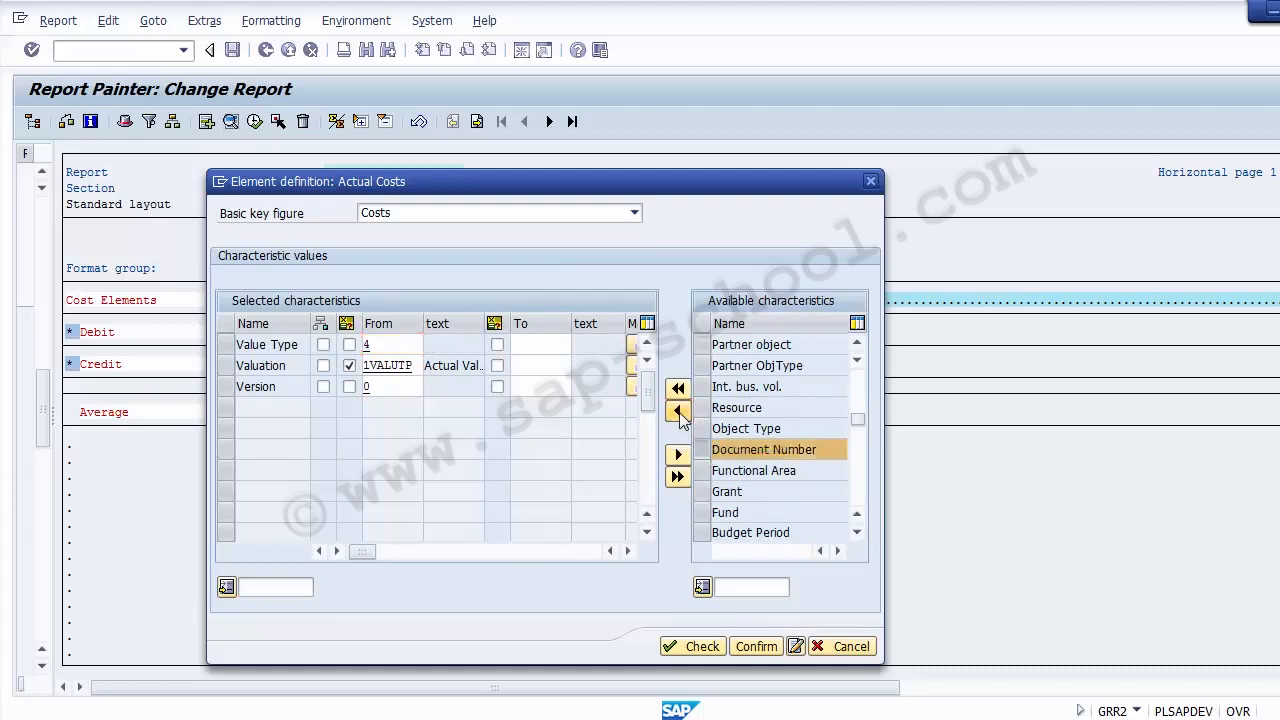
{"action": "left_click", "coordinate": [678, 411]}
{"action": "left_click", "coordinate": [387, 413]}
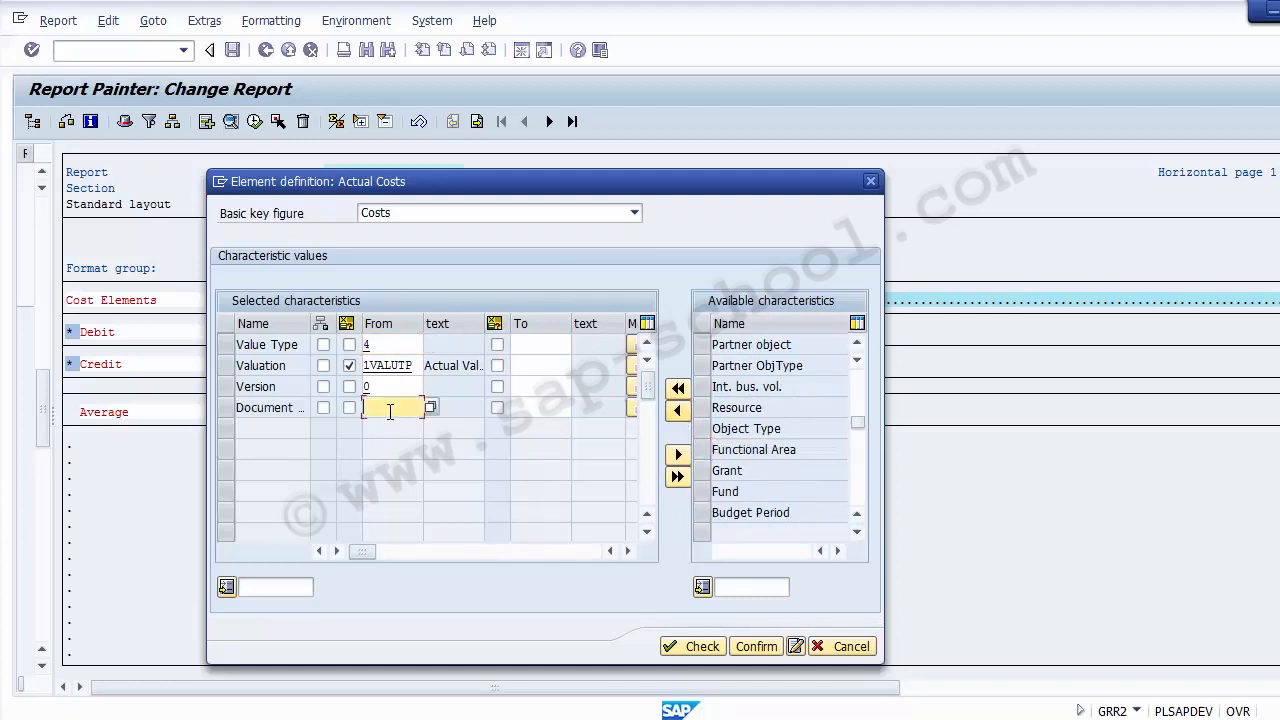
{"action": "left_click", "coordinate": [430, 408]}
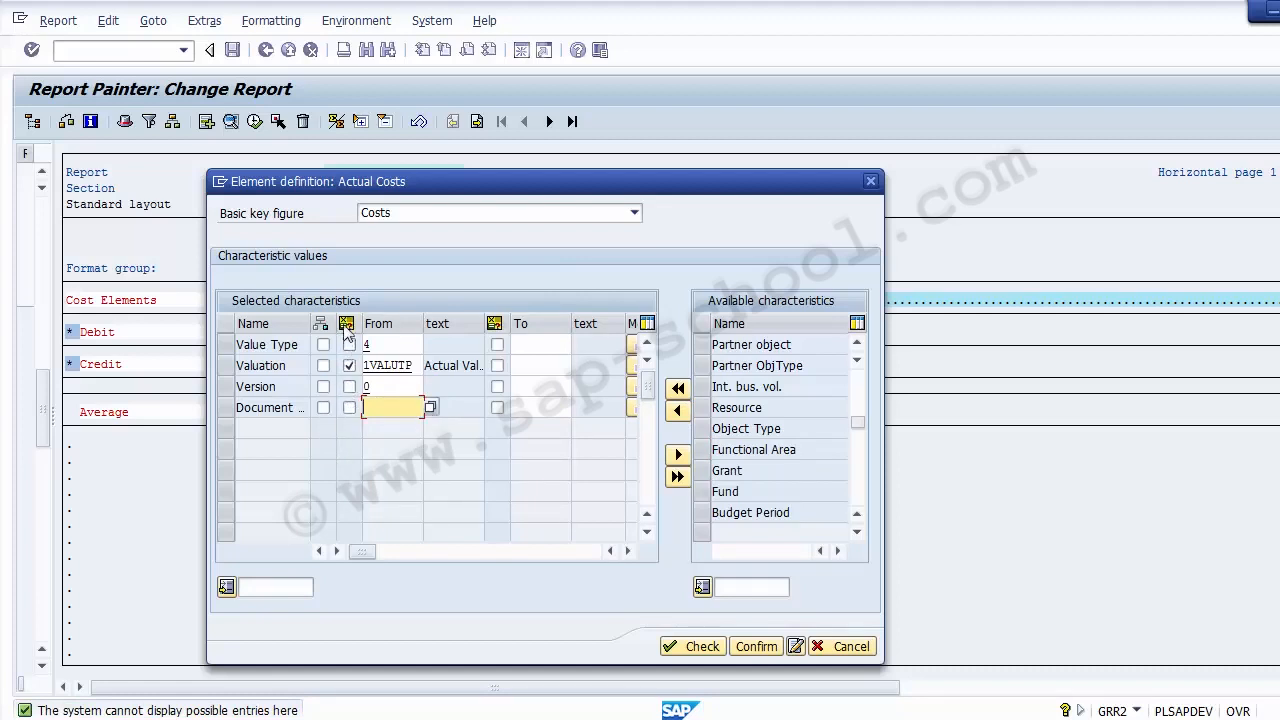
Step: Switch on the variable option for Document Number's From value, look for a matching variable, and try to confirm the definition
{"action": "left_click", "coordinate": [349, 408]}
{"action": "left_click", "coordinate": [385, 408]}
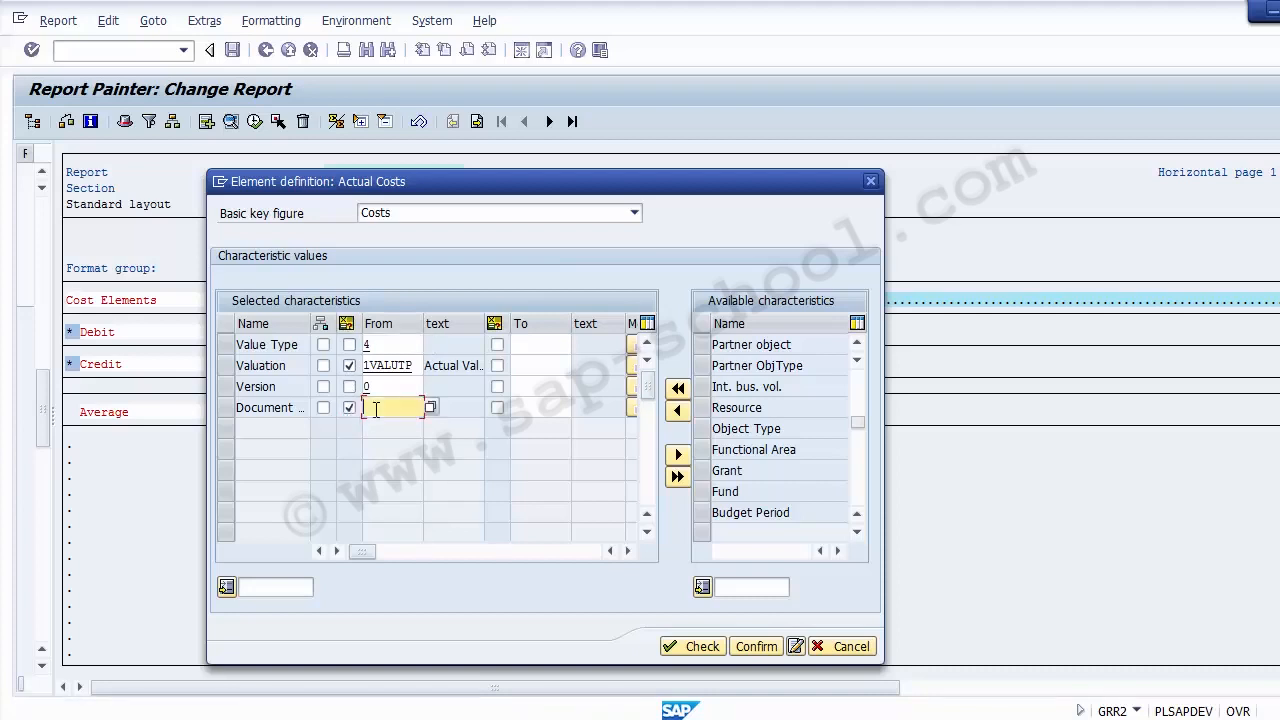
{"action": "left_click", "coordinate": [430, 408]}
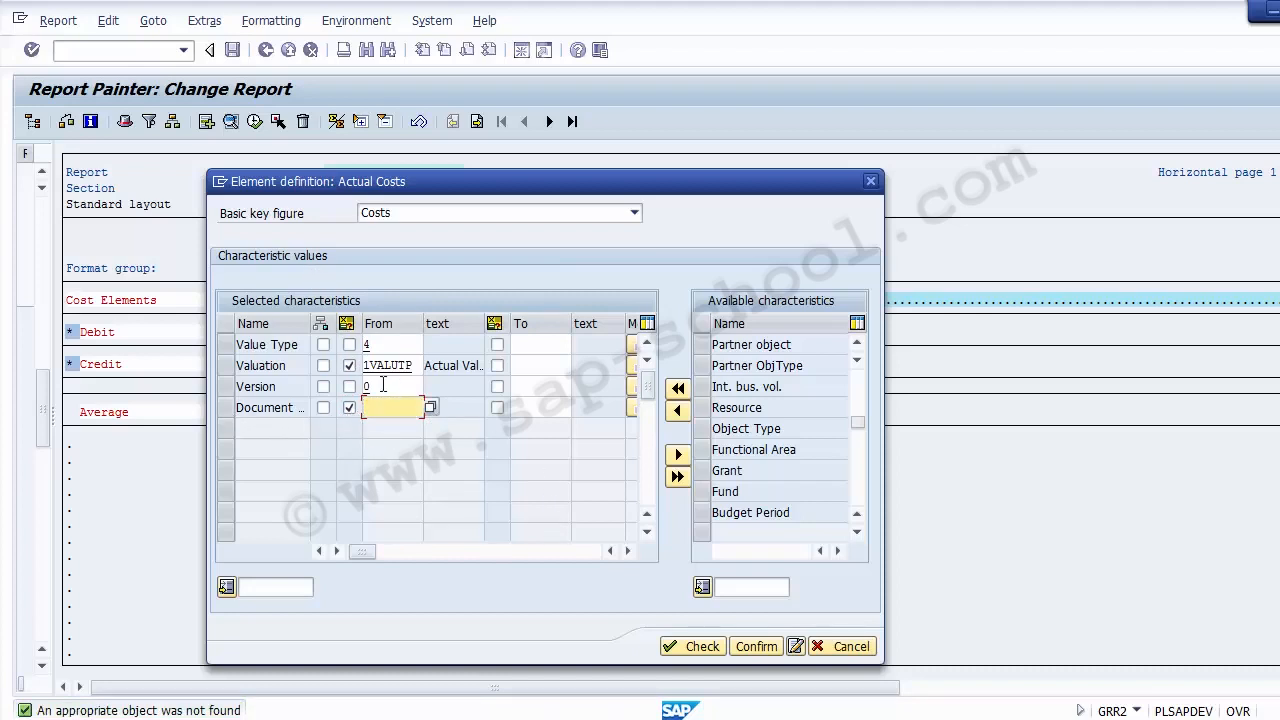
{"action": "left_click", "coordinate": [697, 647]}
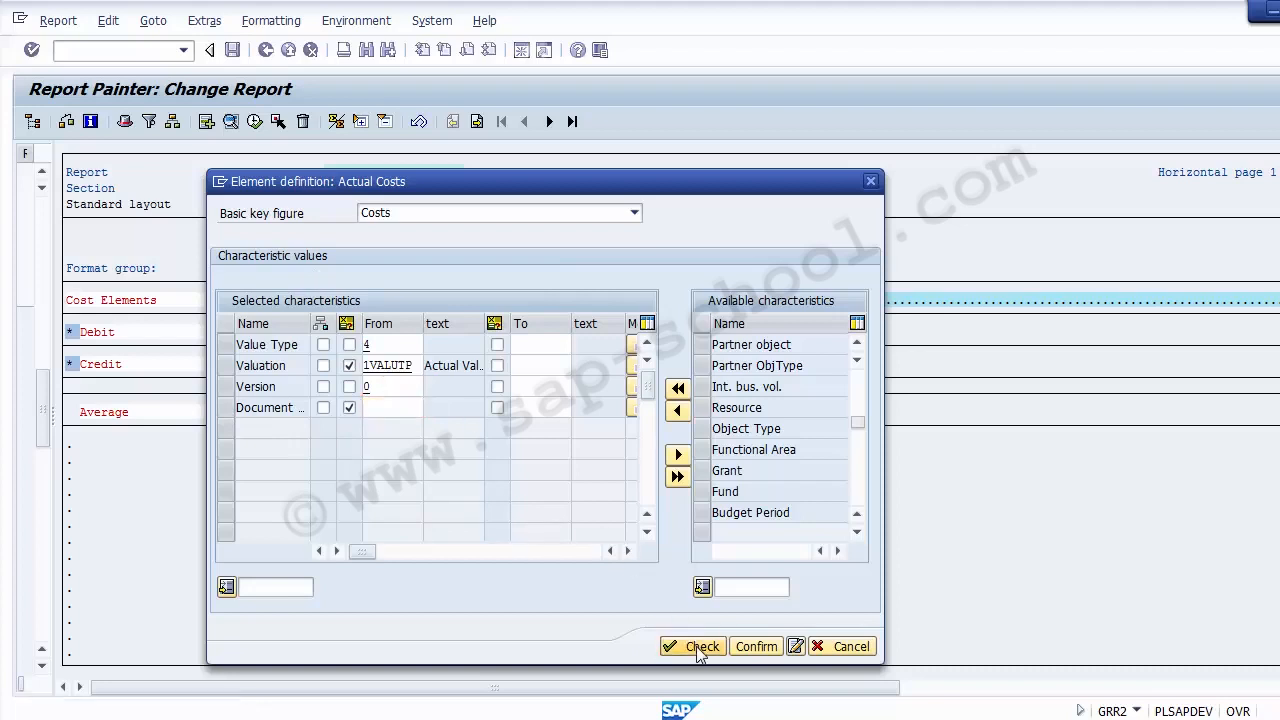
{"action": "left_click", "coordinate": [753, 646]}
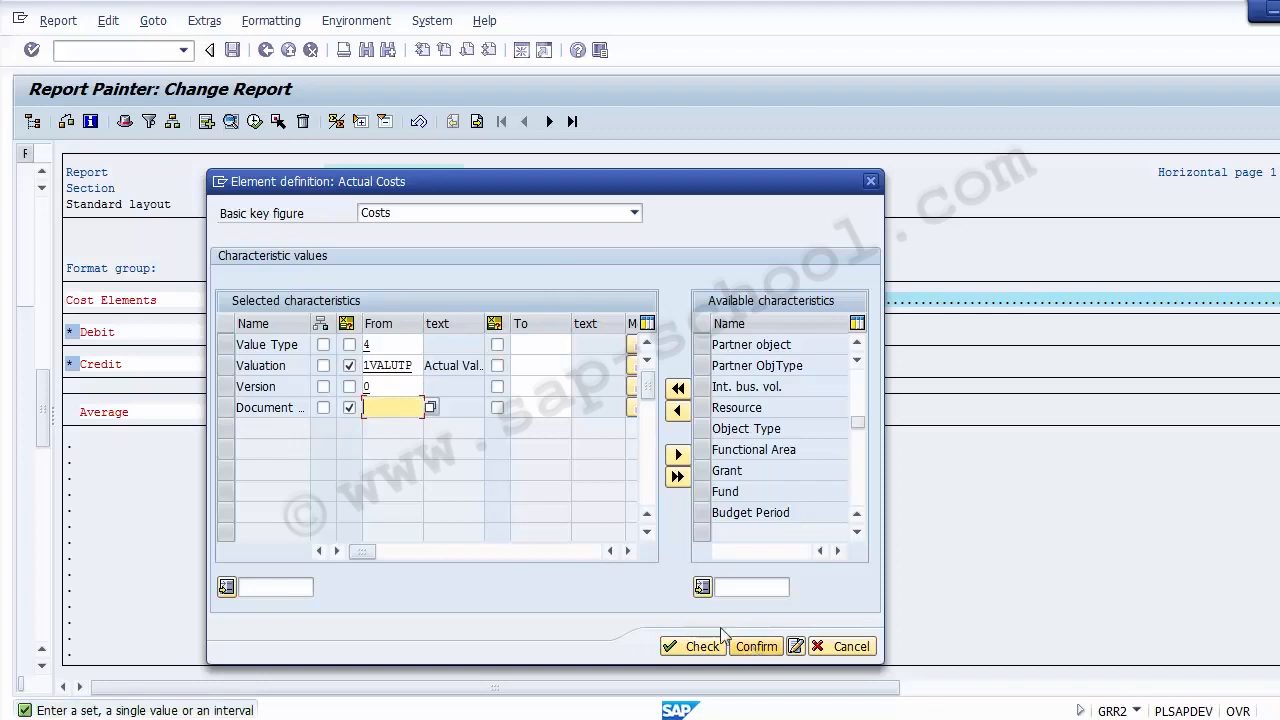
Step: Switch off the variable option for Document Number and remove the characteristic from the selected ones
{"action": "left_click", "coordinate": [349, 408]}
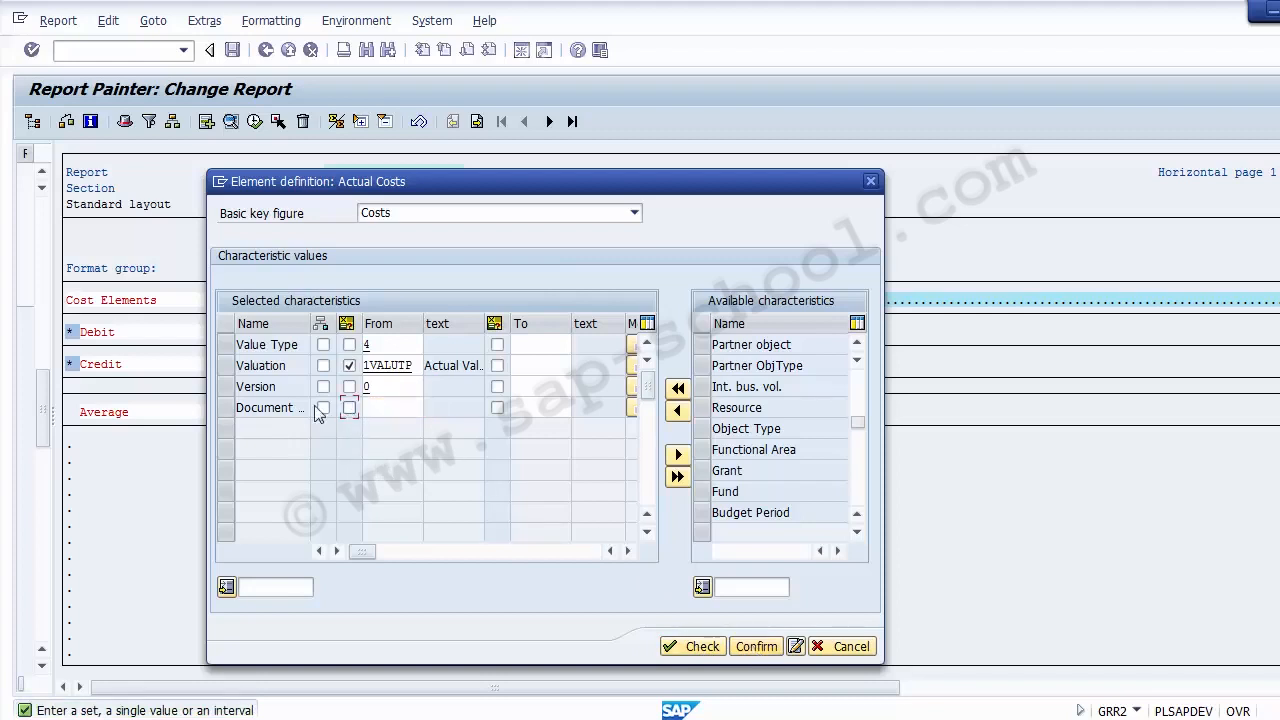
{"action": "left_click", "coordinate": [227, 410]}
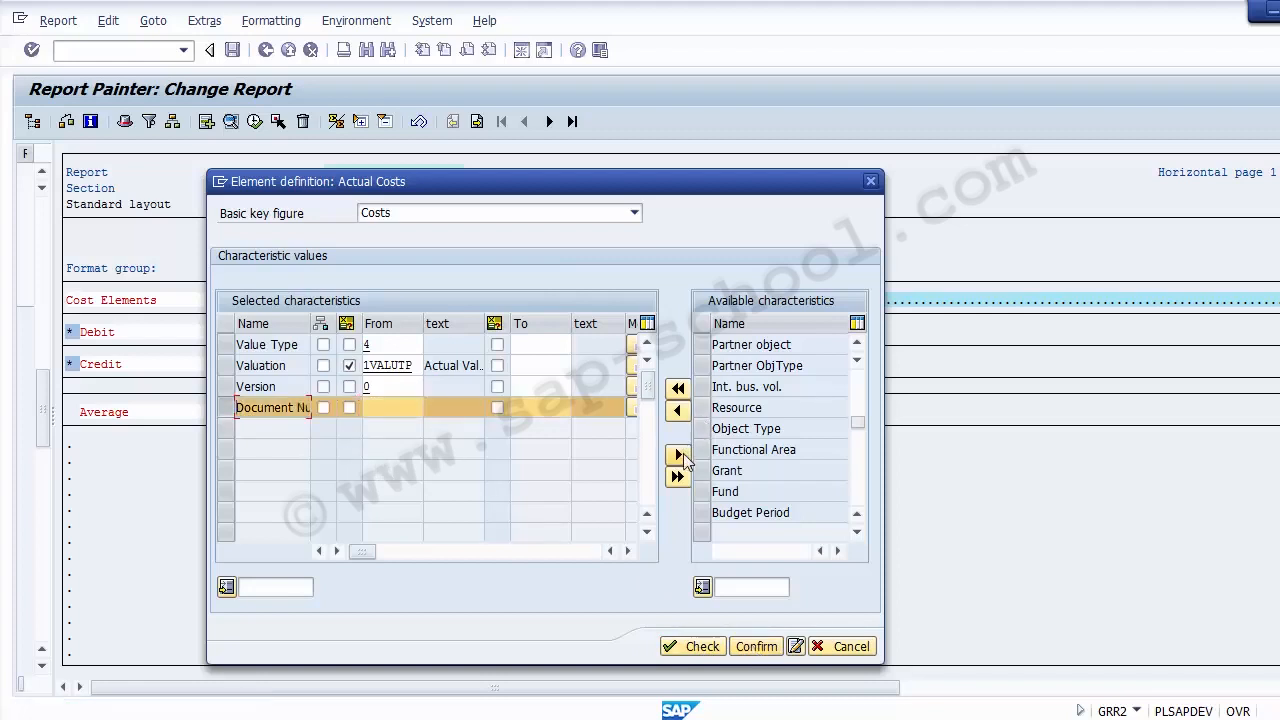
{"action": "left_click", "coordinate": [678, 455]}
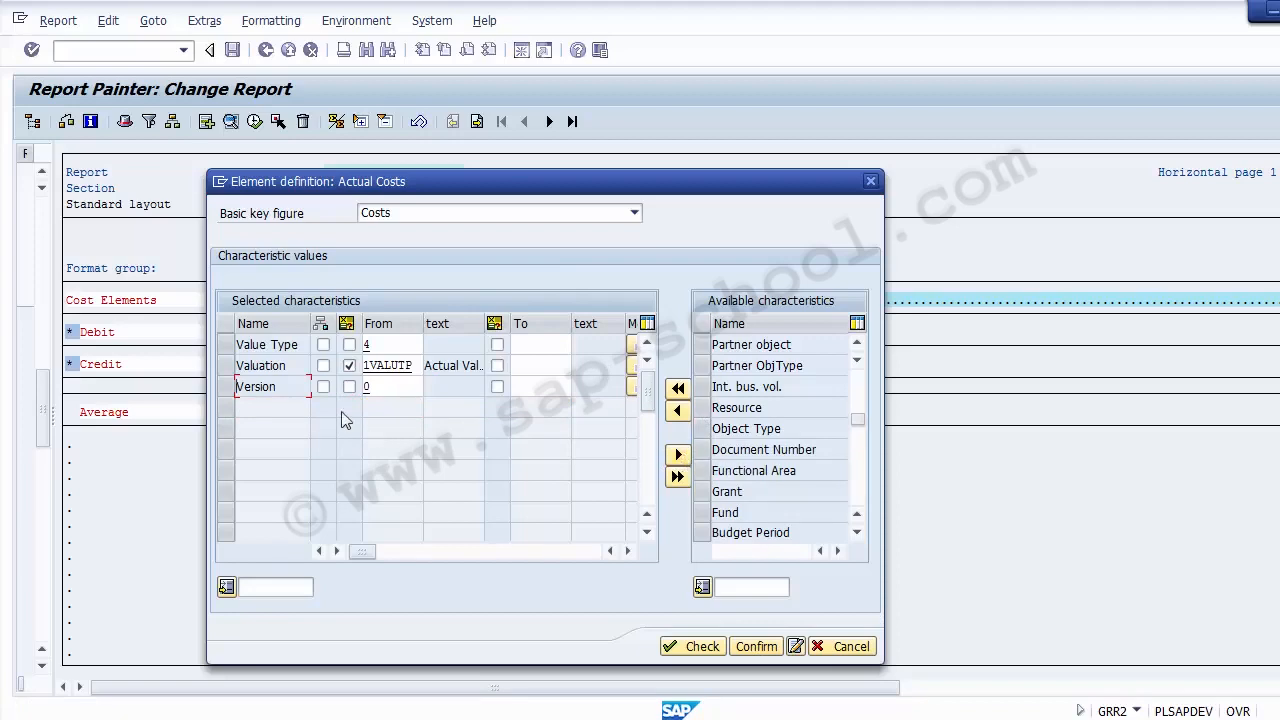
Step: Open text maintenance for the Actual Costs element and set its short text to Column 1
{"action": "left_click_drag", "start_coordinate": [365, 190], "coordinate": [301, 345]}
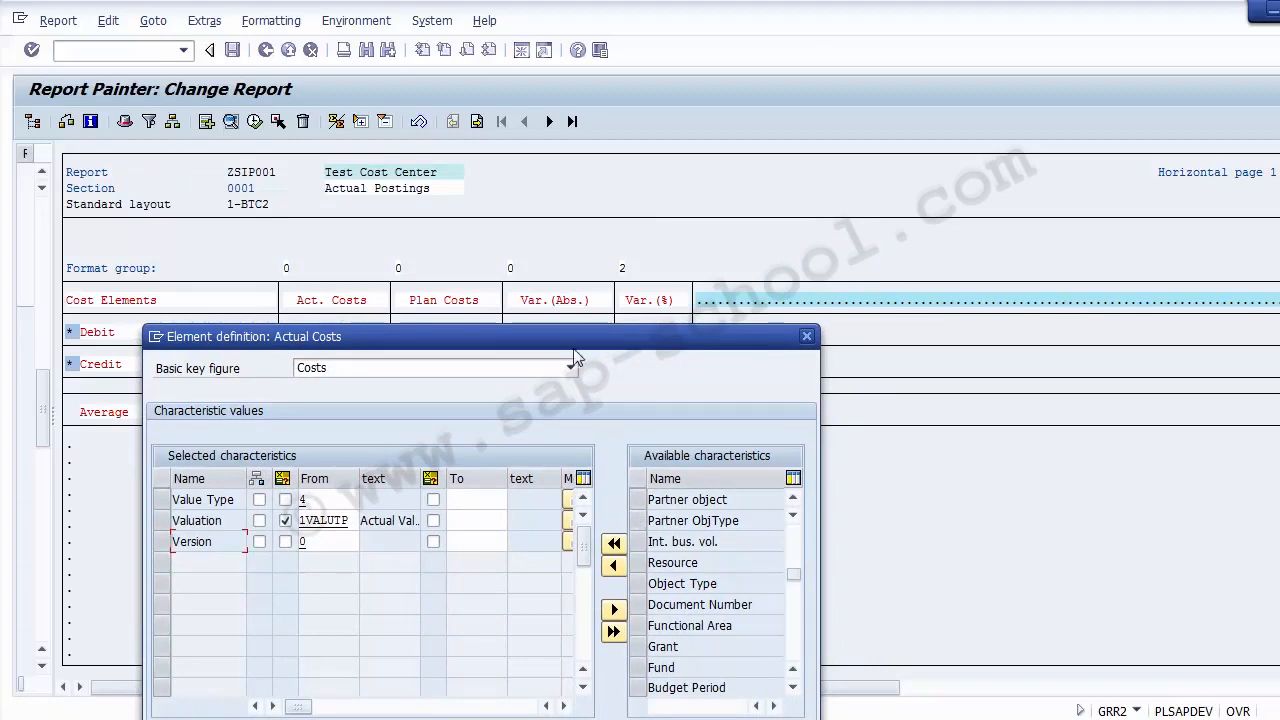
{"action": "left_click_drag", "start_coordinate": [569, 337], "coordinate": [819, 126]}
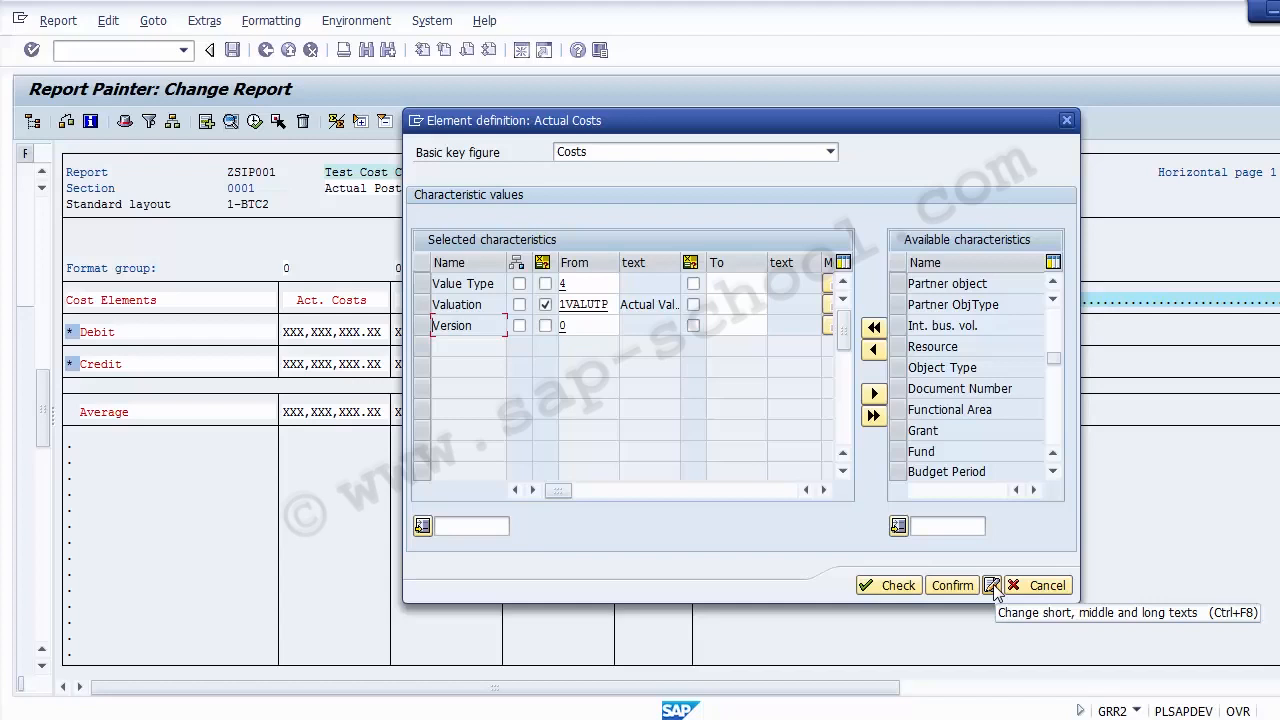
{"action": "left_click", "coordinate": [993, 584]}
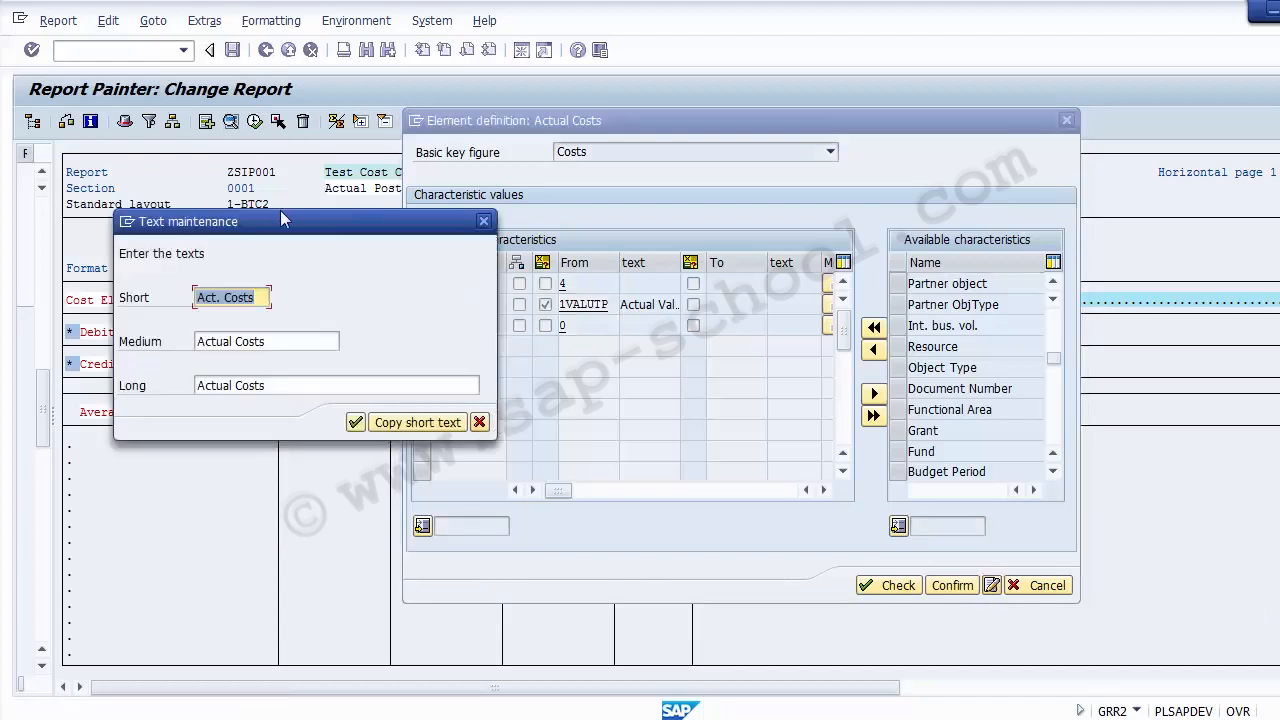
{"action": "left_click_drag", "start_coordinate": [280, 215], "coordinate": [599, 276]}
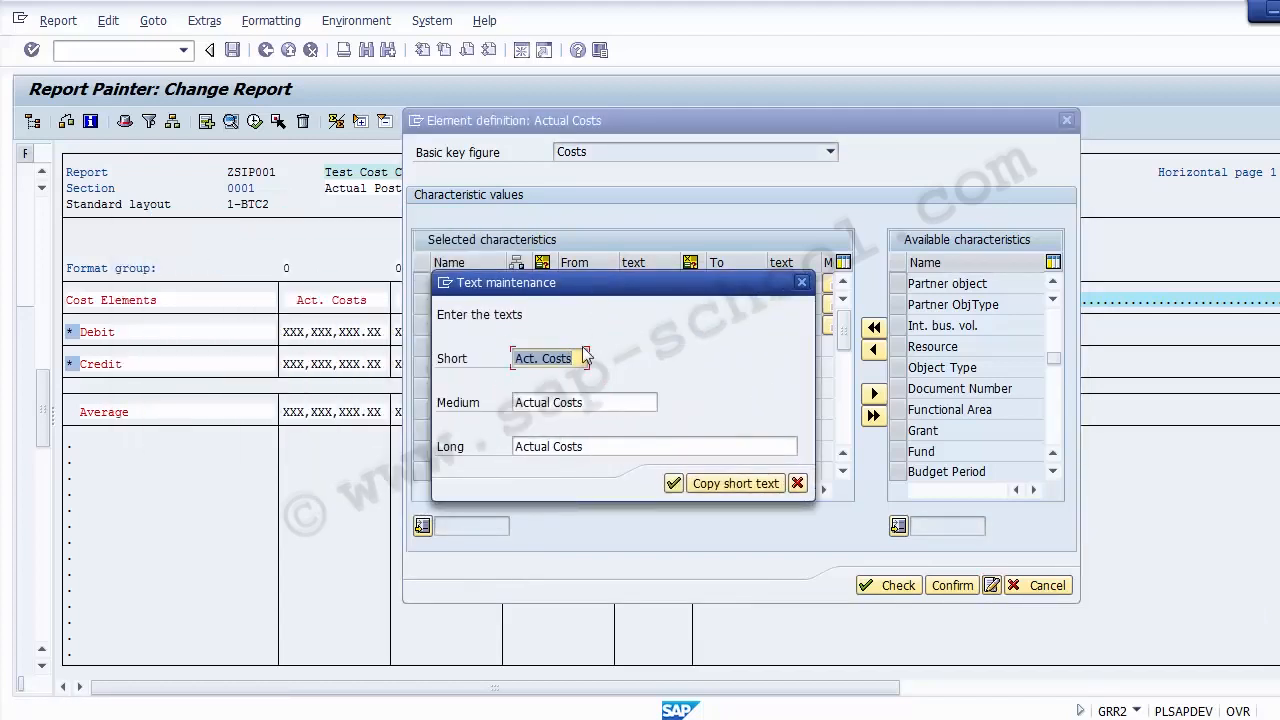
{"action": "type", "text": "Column 1"}
{"action": "key", "text": "Tab"}
{"action": "key", "text": "shift+Tab"}
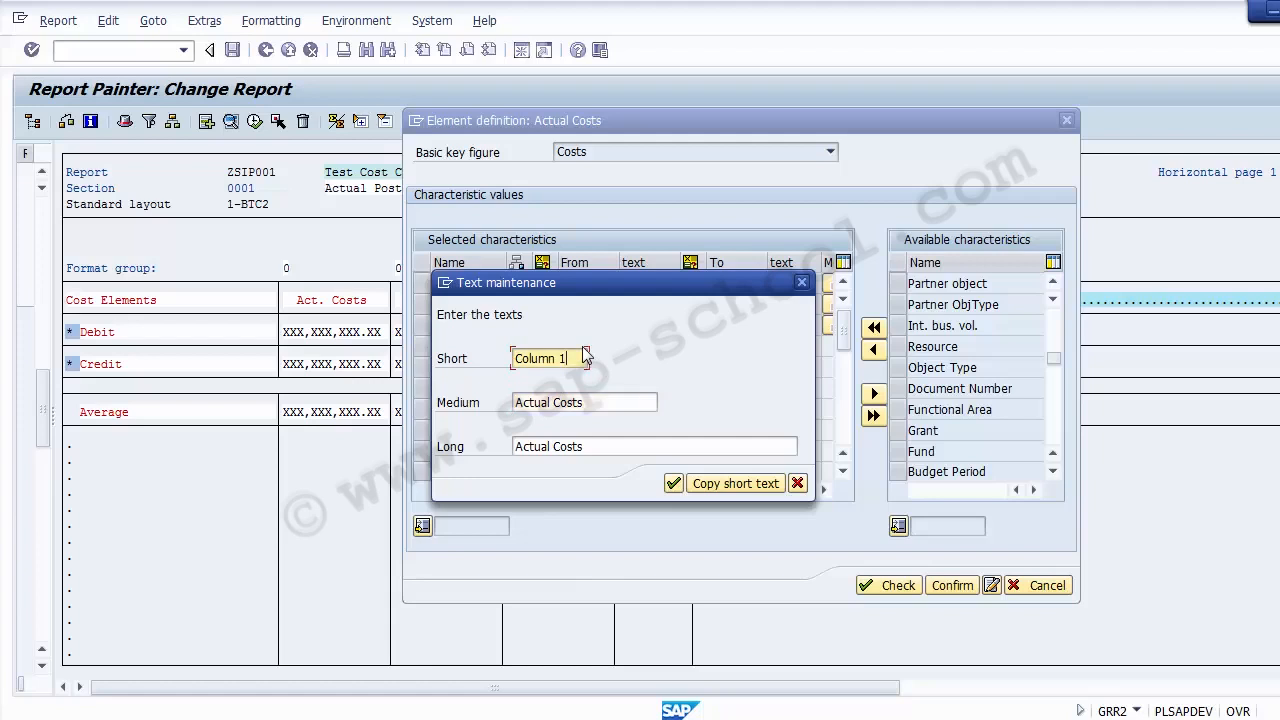
Step: Copy Column 1 into the medium and long texts, accept the texts and confirm the element definition
{"action": "key", "text": "ctrl+c"}
{"action": "key", "text": "Tab"}
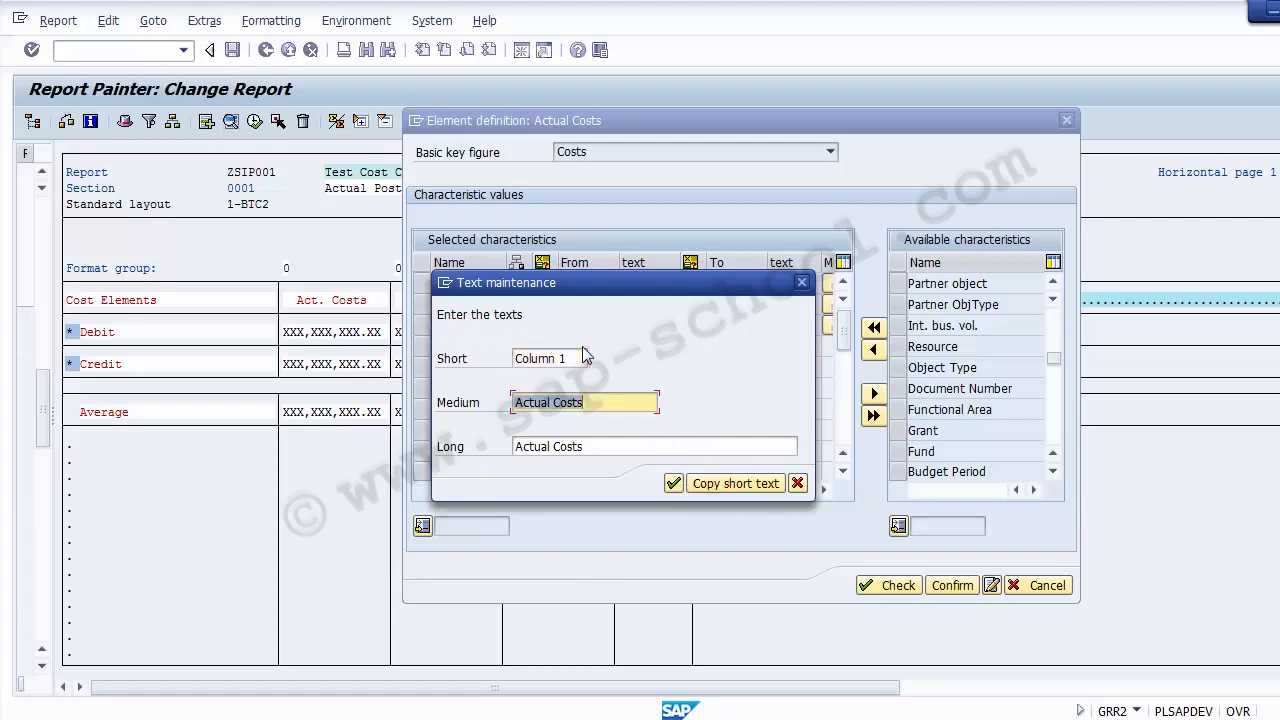
{"action": "key", "text": "ctrl+v"}
{"action": "key", "text": "Tab"}
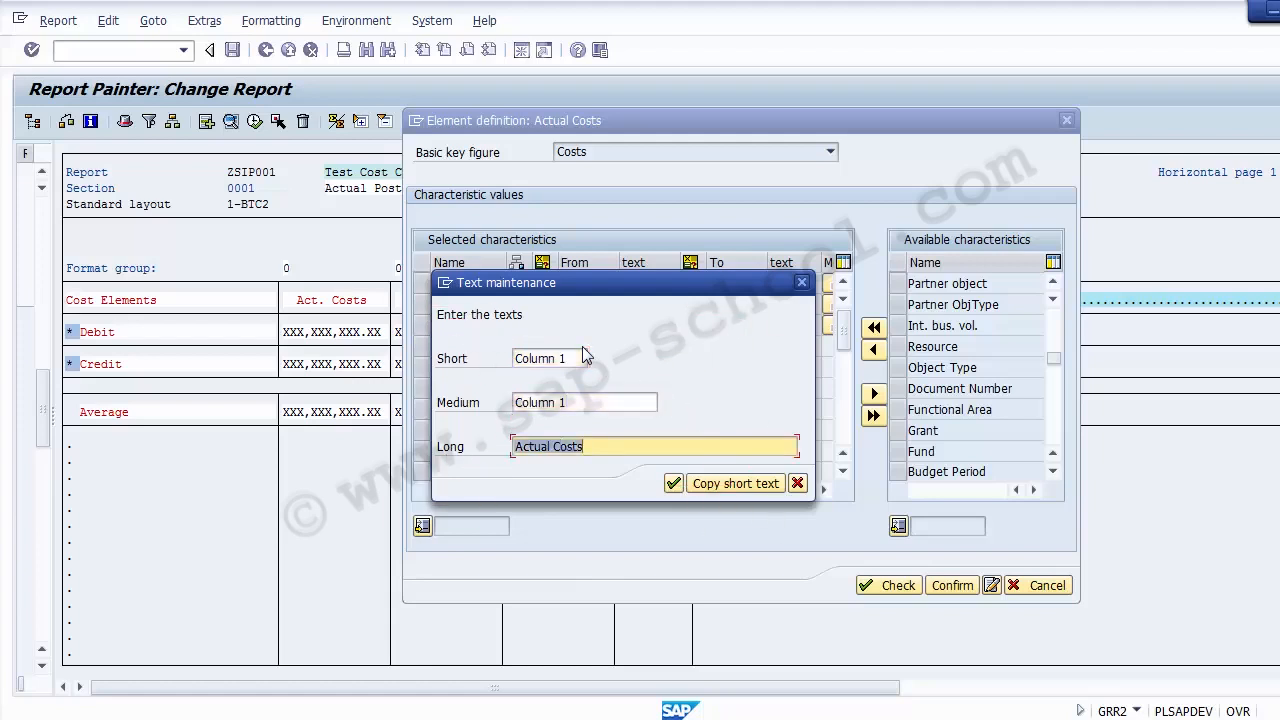
{"action": "key", "text": "ctrl+v"}
{"action": "left_click", "coordinate": [673, 483]}
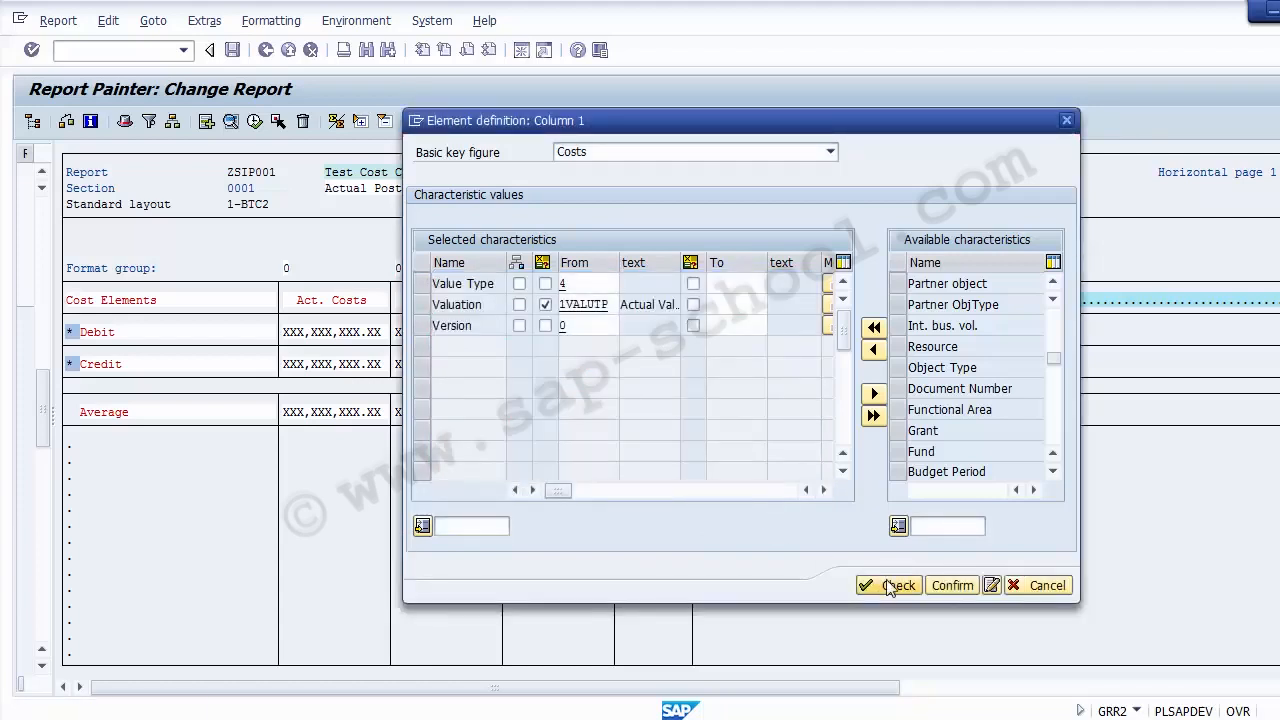
{"action": "left_click", "coordinate": [926, 588]}
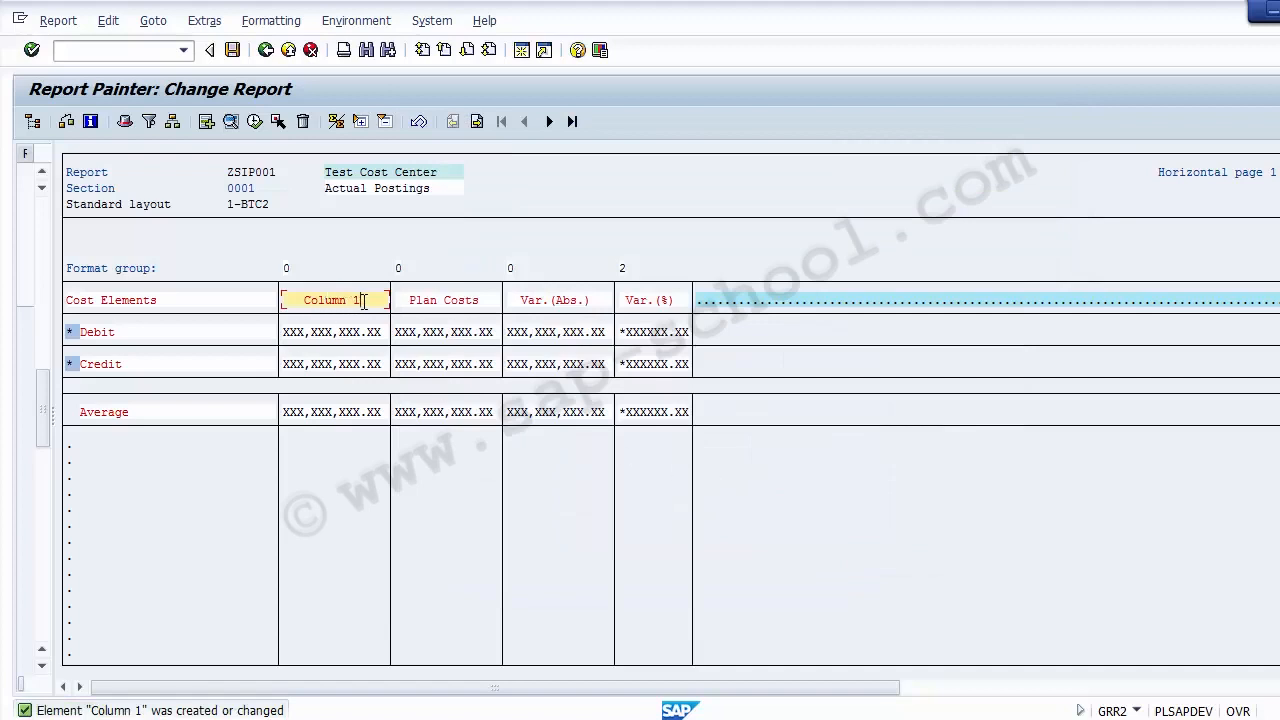
Step: Open text maintenance for the Column 1 element and set its short text to Act. Cost
{"action": "left_click_drag", "start_coordinate": [363, 300], "coordinate": [284, 292]}
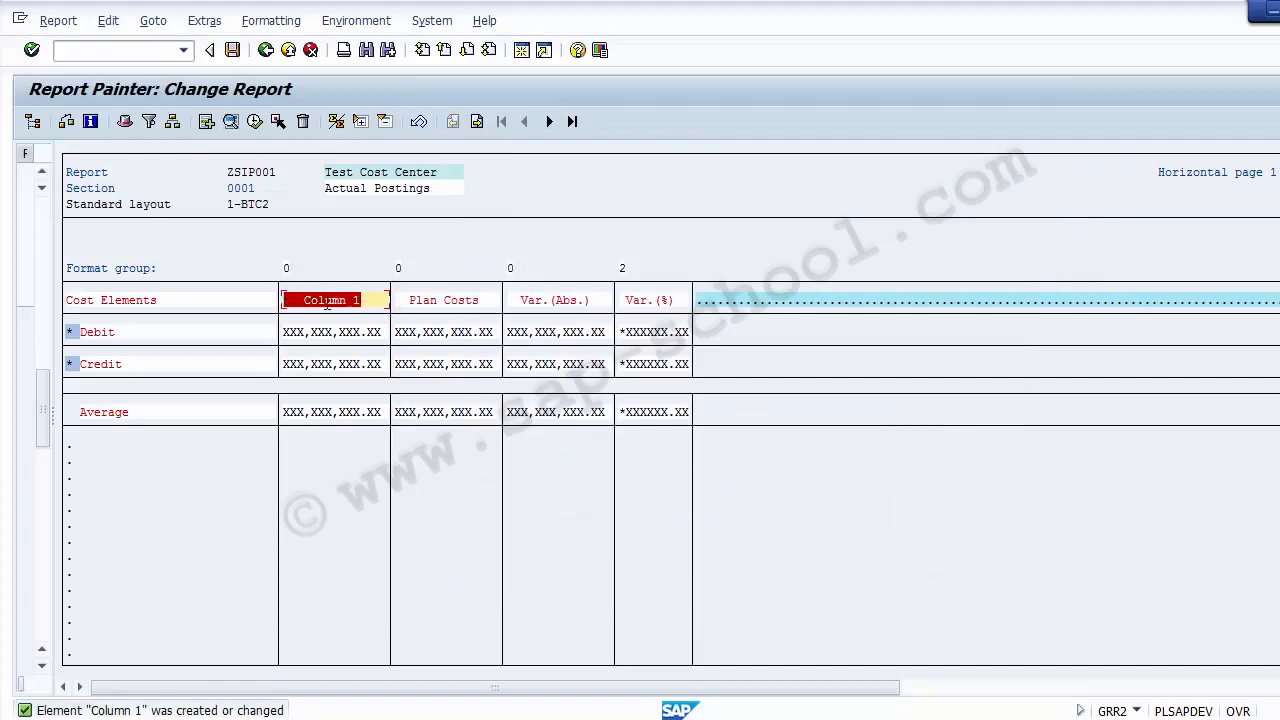
{"action": "left_click", "coordinate": [326, 302]}
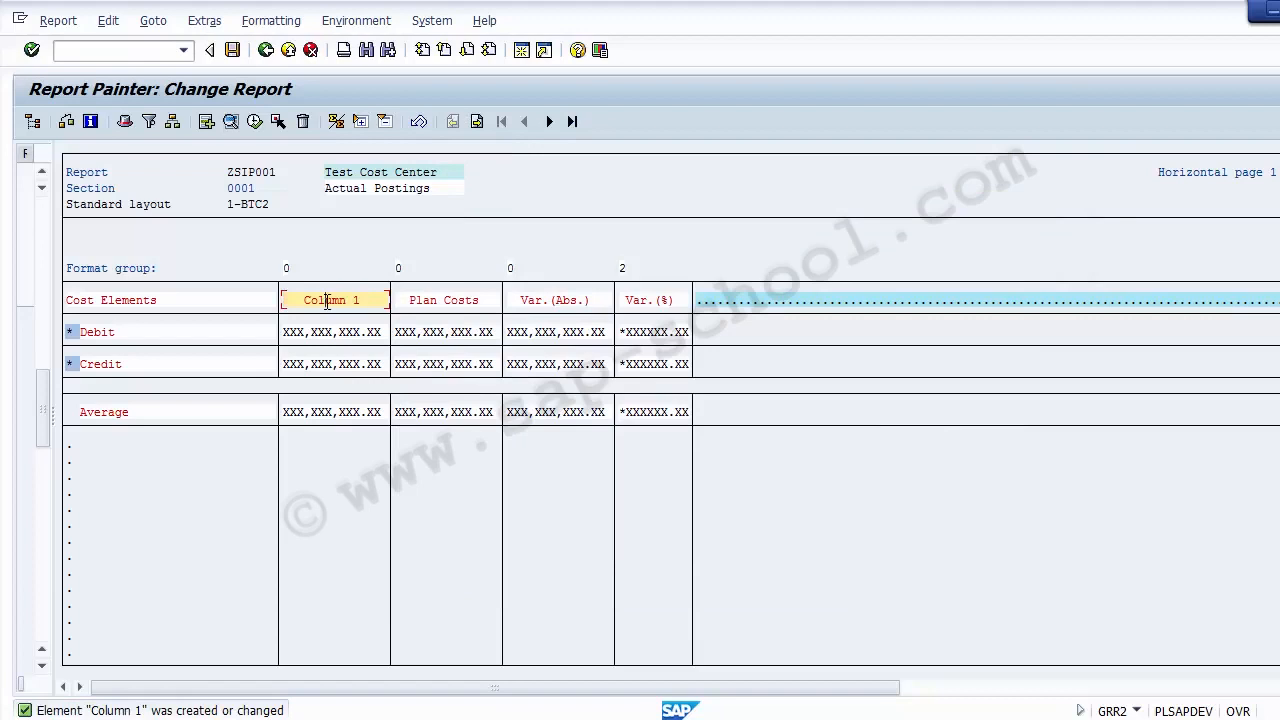
{"action": "double_click", "coordinate": [326, 302]}
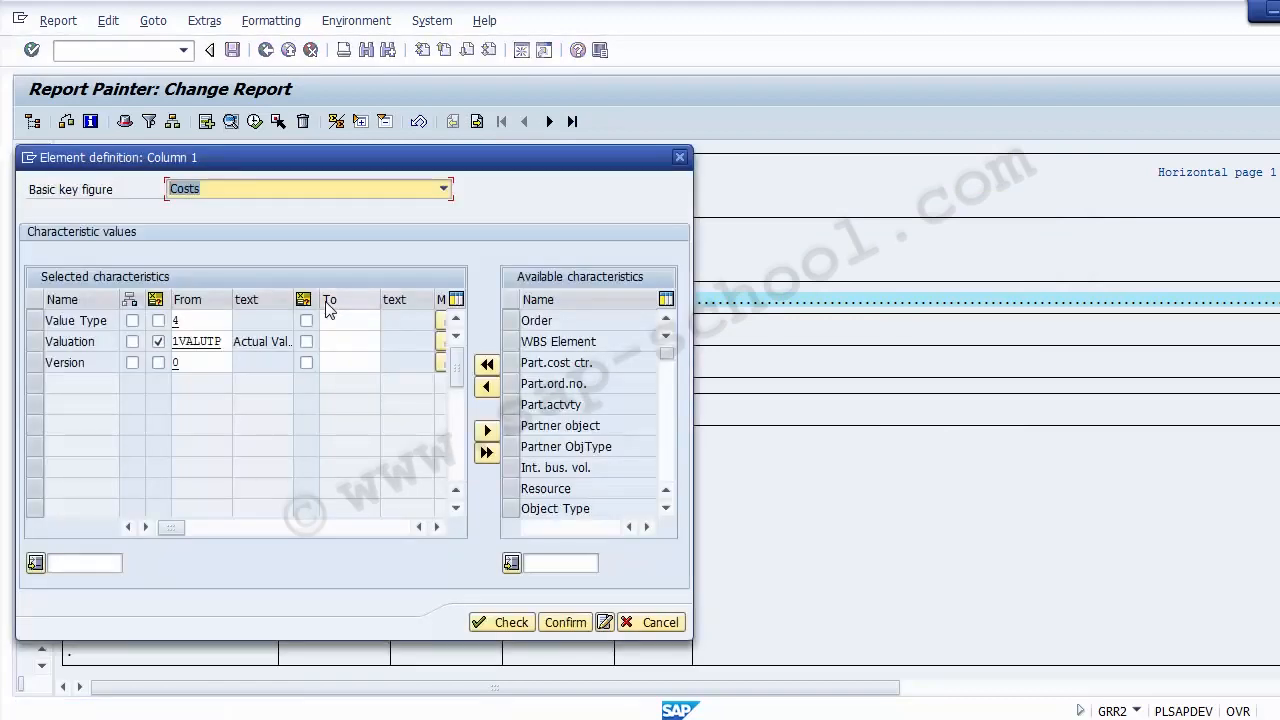
{"action": "left_click", "coordinate": [604, 622]}
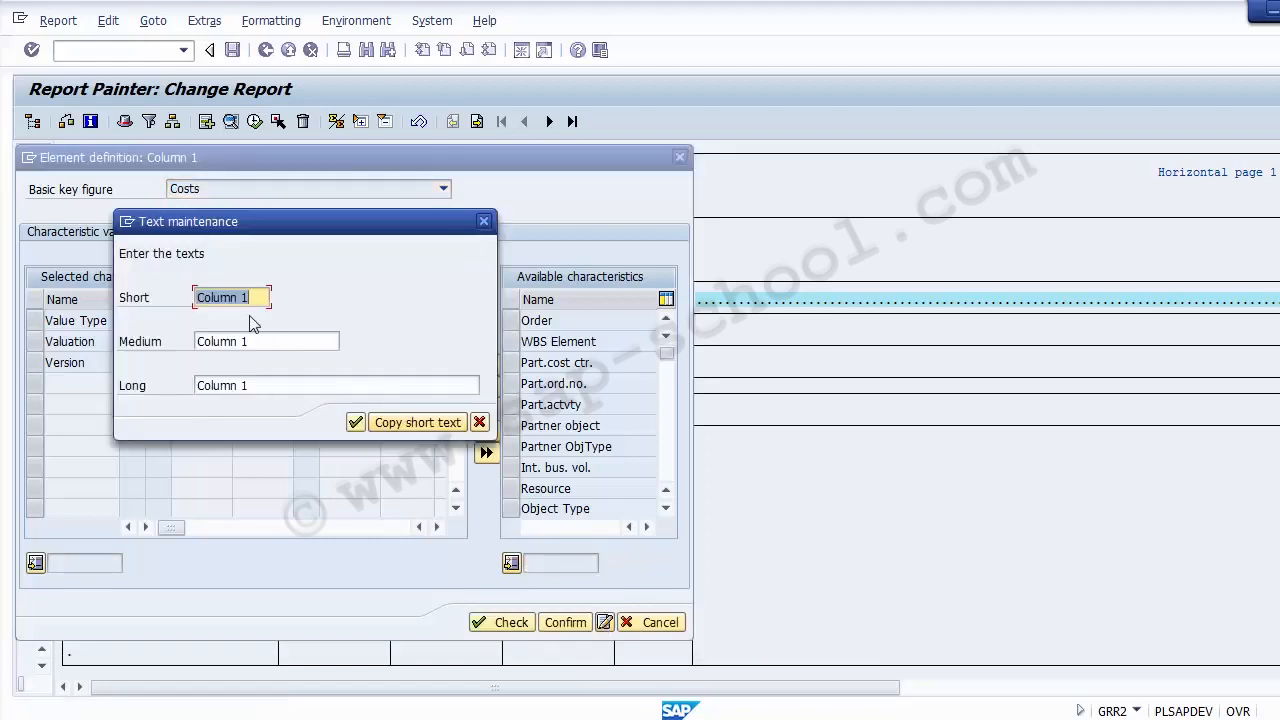
{"action": "type", "text": "Ac"}
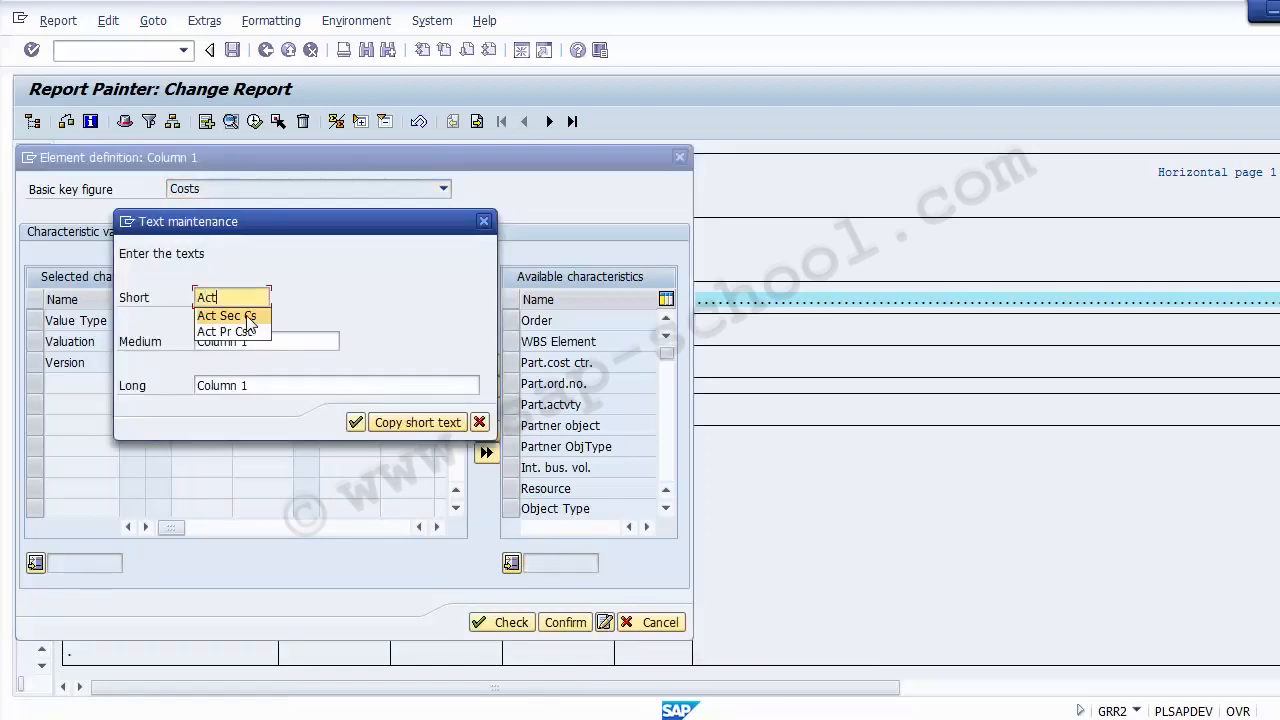
{"action": "type", "text": "t. Cost"}
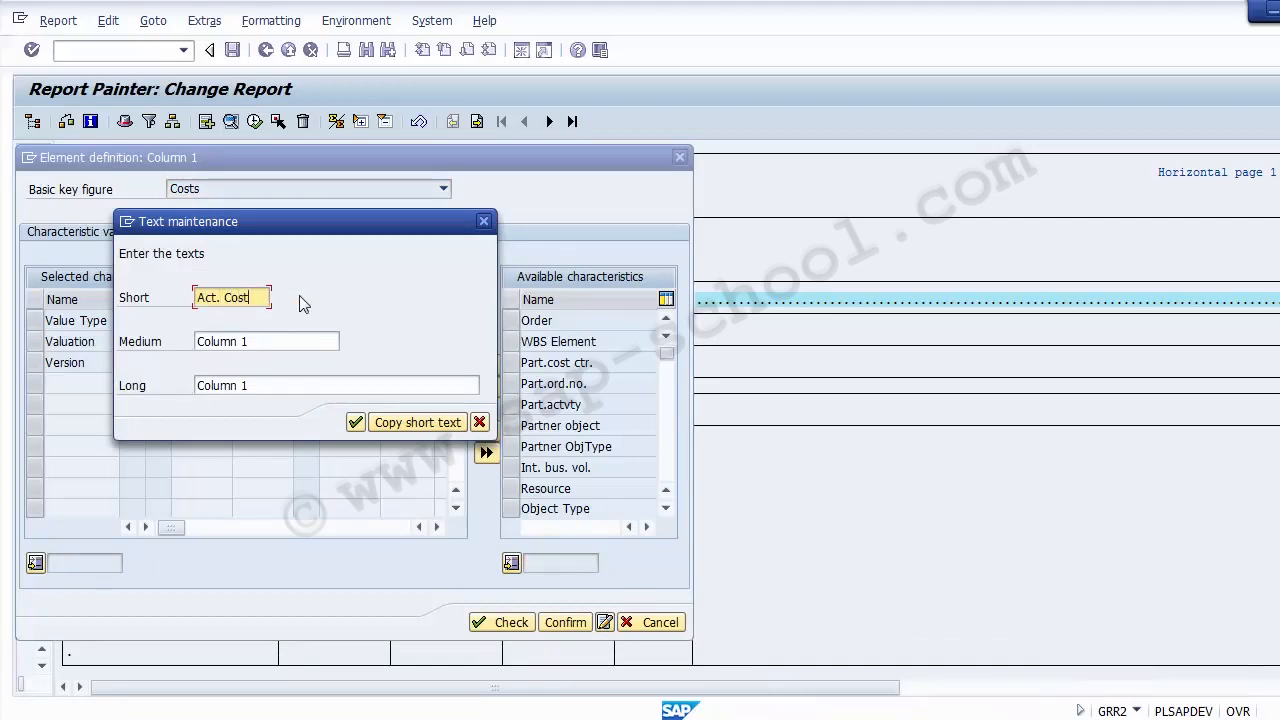
Step: Replace the element's medium text with Actual Cost
{"action": "left_click", "coordinate": [263, 342]}
{"action": "key", "text": "BackSpace"}
{"action": "key", "text": "BackSpace"}
{"action": "key", "text": "BackSpace"}
{"action": "key", "text": "BackSpace"}
{"action": "key", "text": "BackSpace"}
{"action": "key", "text": "BackSpace"}
{"action": "key", "text": "BackSpace"}
{"action": "key", "text": "BackSpace"}
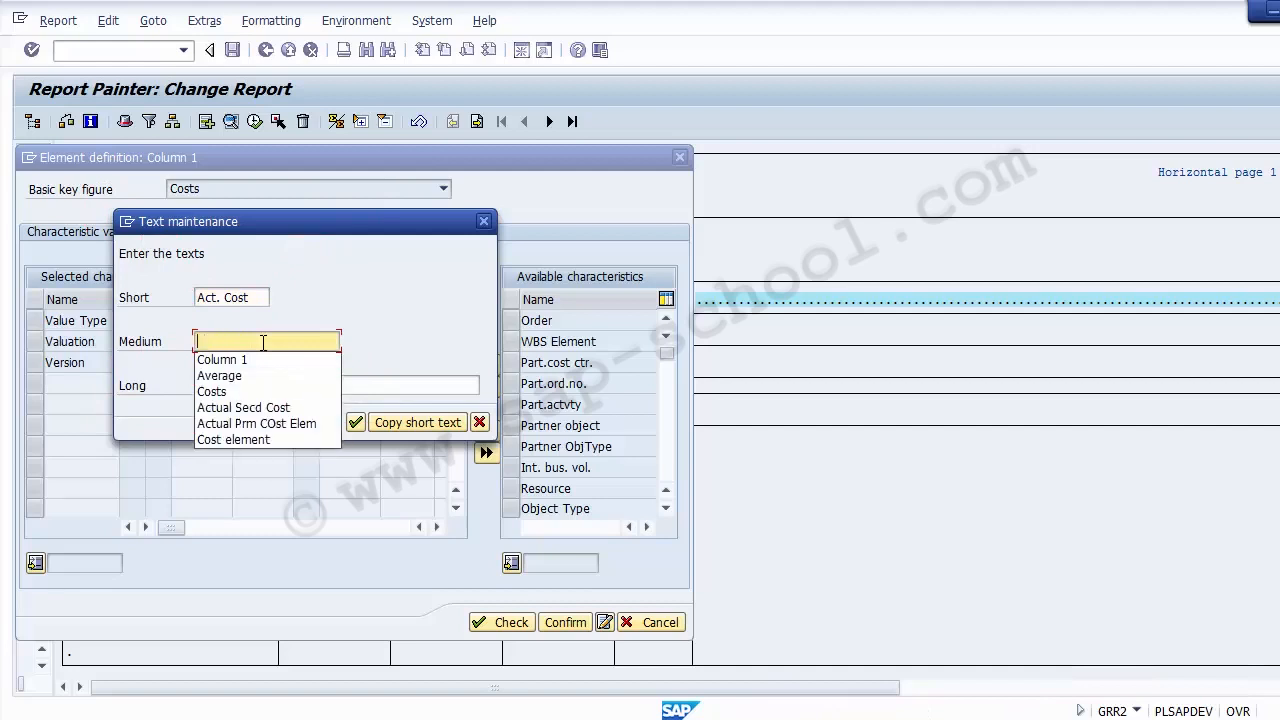
{"action": "type", "text": "M"}
{"action": "key", "text": "BackSpace"}
{"action": "type", "text": "Actual"}
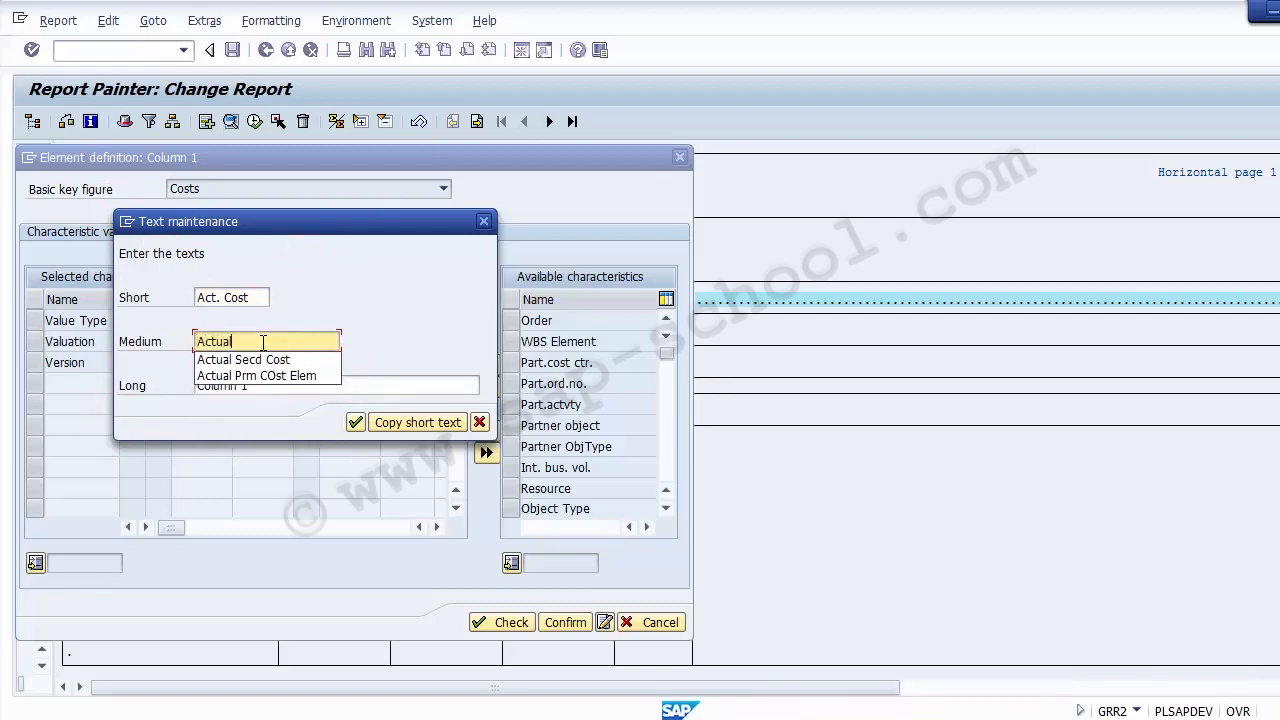
{"action": "type", "text": " Cost"}
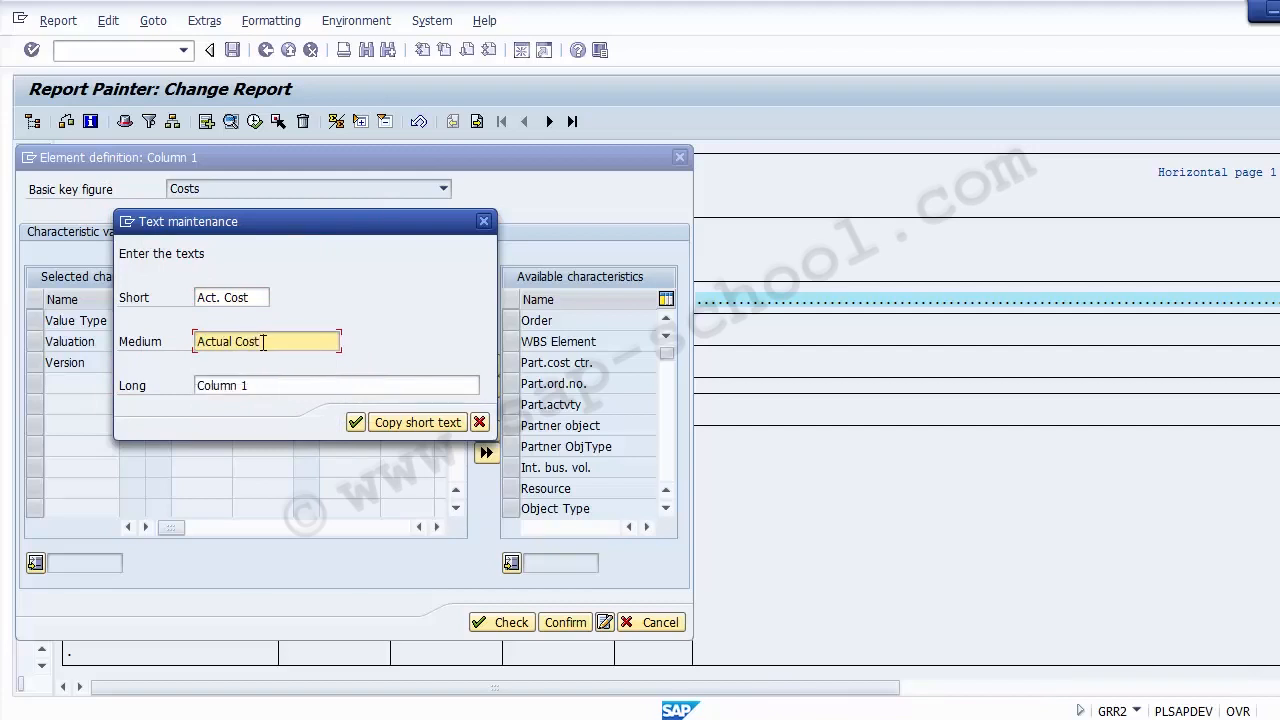
Step: Copy Actual Cost from the medium text into the long text, accept the texts, and check and confirm the element definition
{"action": "double_click", "coordinate": [263, 342]}
{"action": "left_click", "coordinate": [270, 385]}
{"action": "key", "text": "ctrl+a"}
{"action": "key", "text": "ctrl+v"}
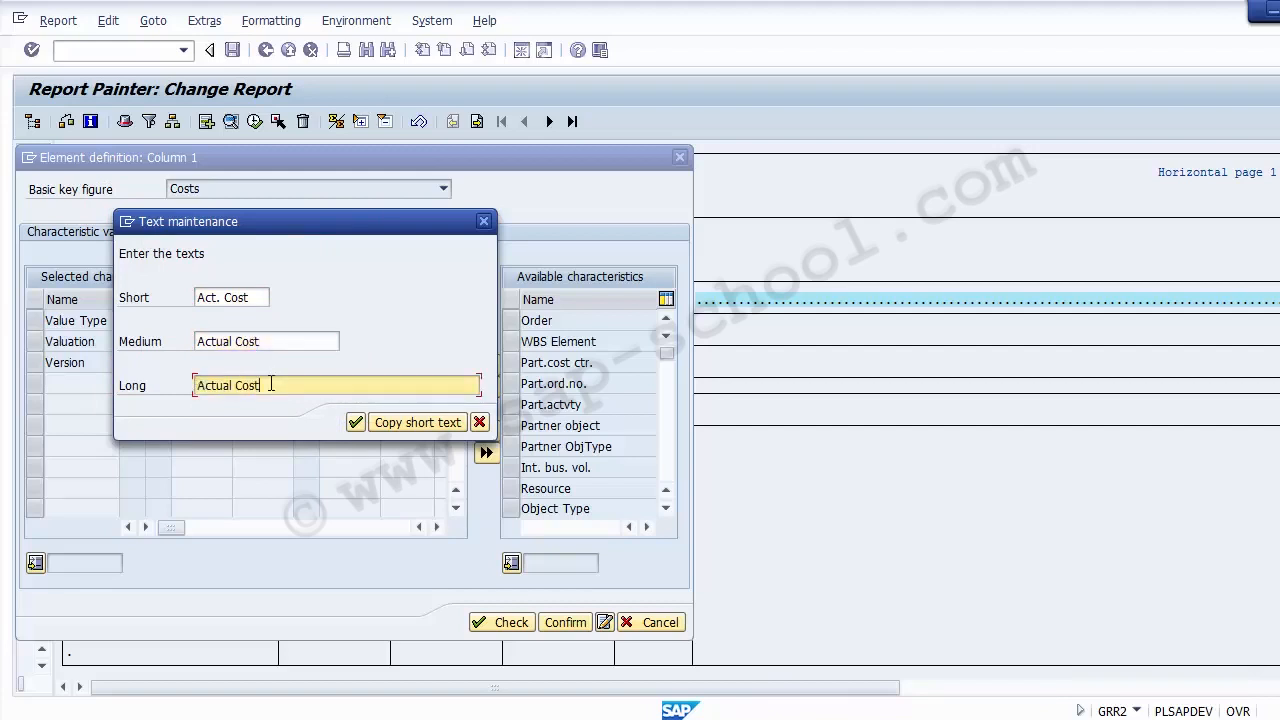
{"action": "left_click", "coordinate": [355, 423]}
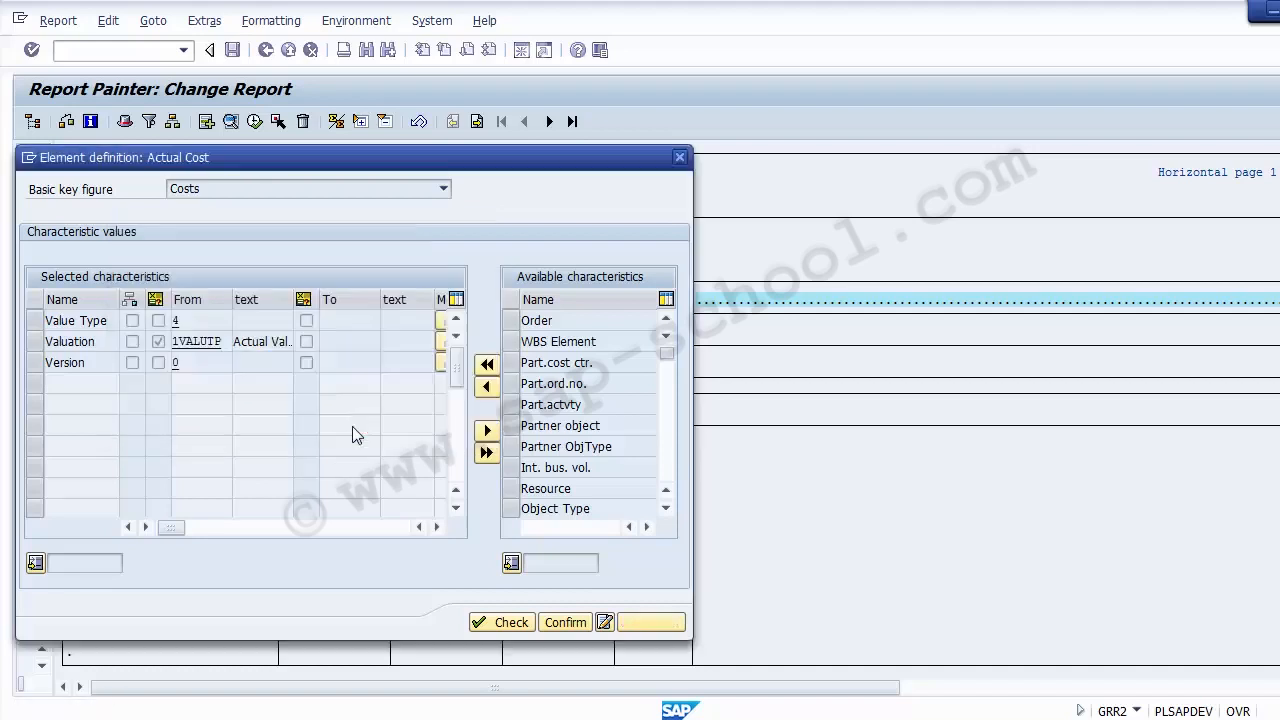
{"action": "left_click", "coordinate": [497, 624]}
{"action": "left_click", "coordinate": [562, 622]}
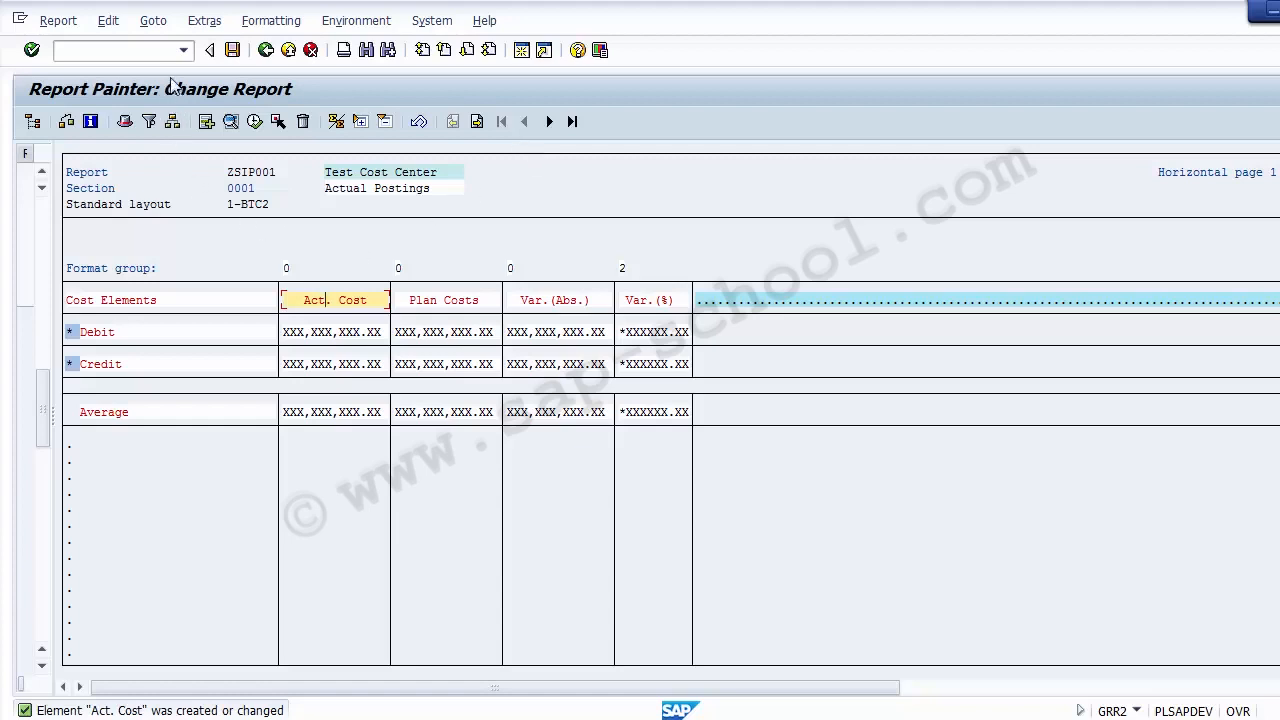
Step: Examine the report header settings and their export parameters, and close both without changes
{"action": "left_click", "coordinate": [152, 22]}
{"action": "mouse_move", "coordinate": [205, 24]}
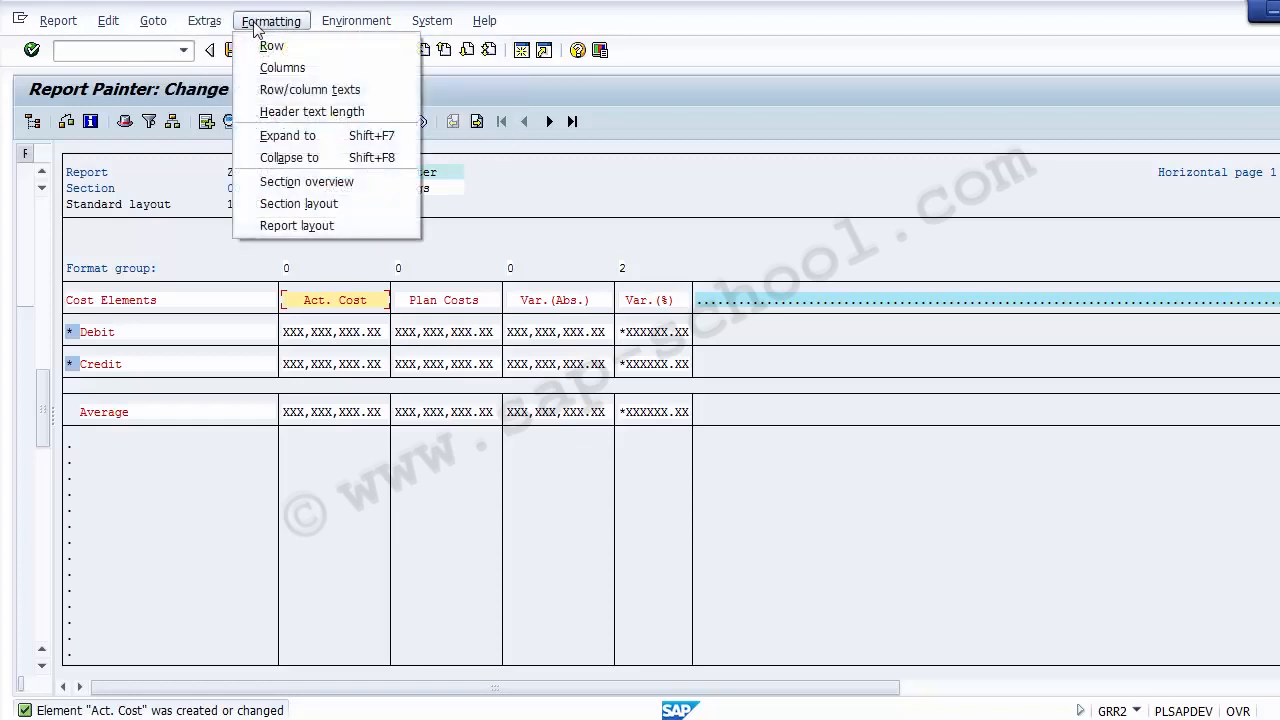
{"action": "mouse_move", "coordinate": [155, 26]}
{"action": "mouse_move", "coordinate": [108, 21]}
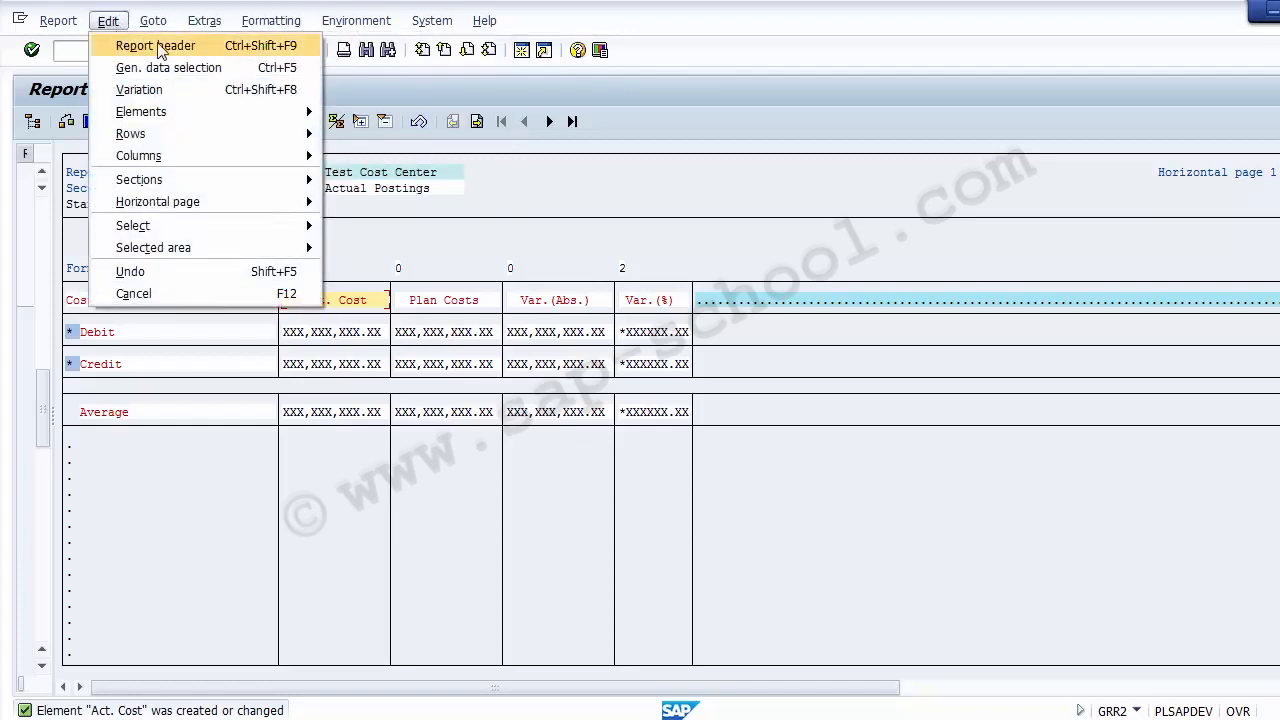
{"action": "left_click", "coordinate": [156, 46]}
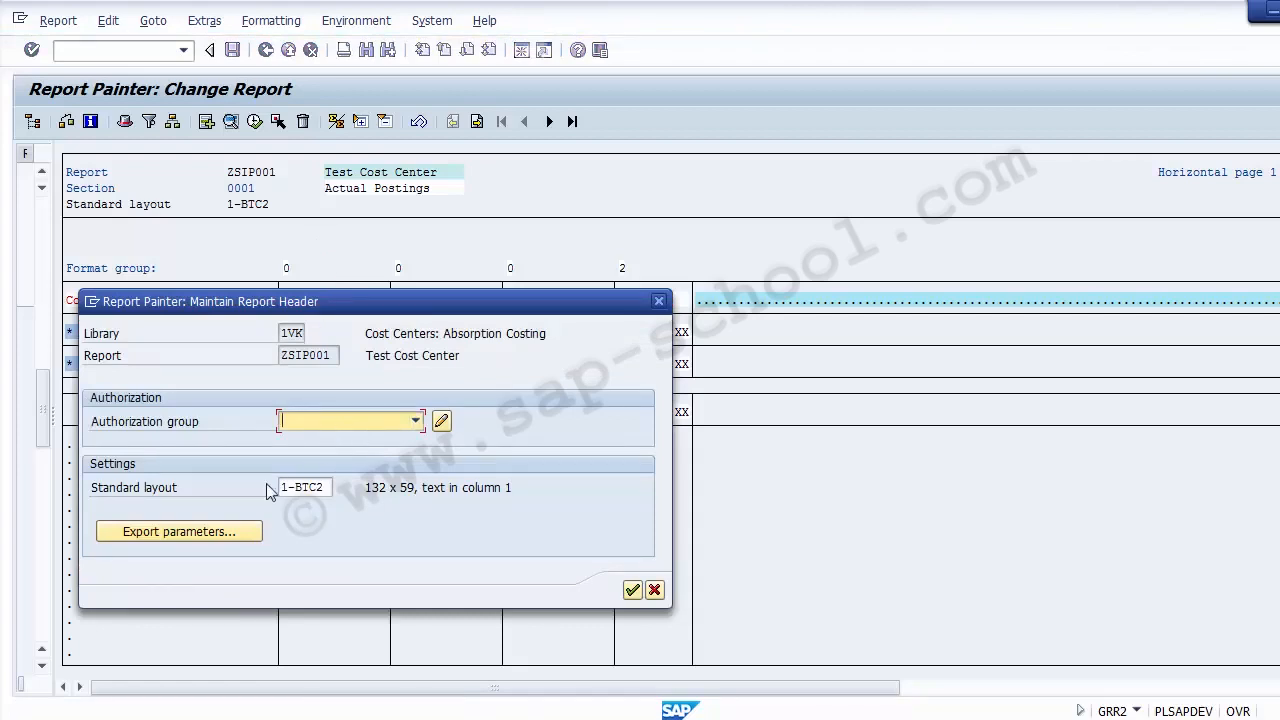
{"action": "left_click", "coordinate": [155, 533]}
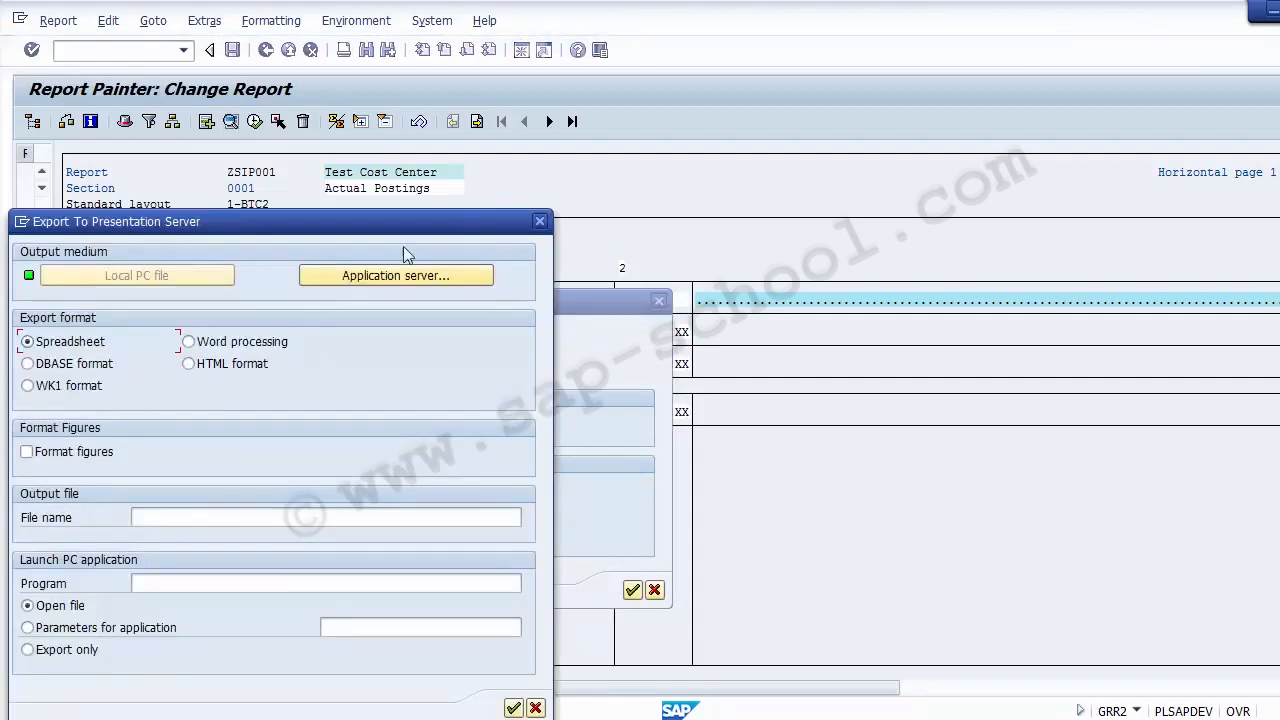
{"action": "left_click", "coordinate": [540, 221]}
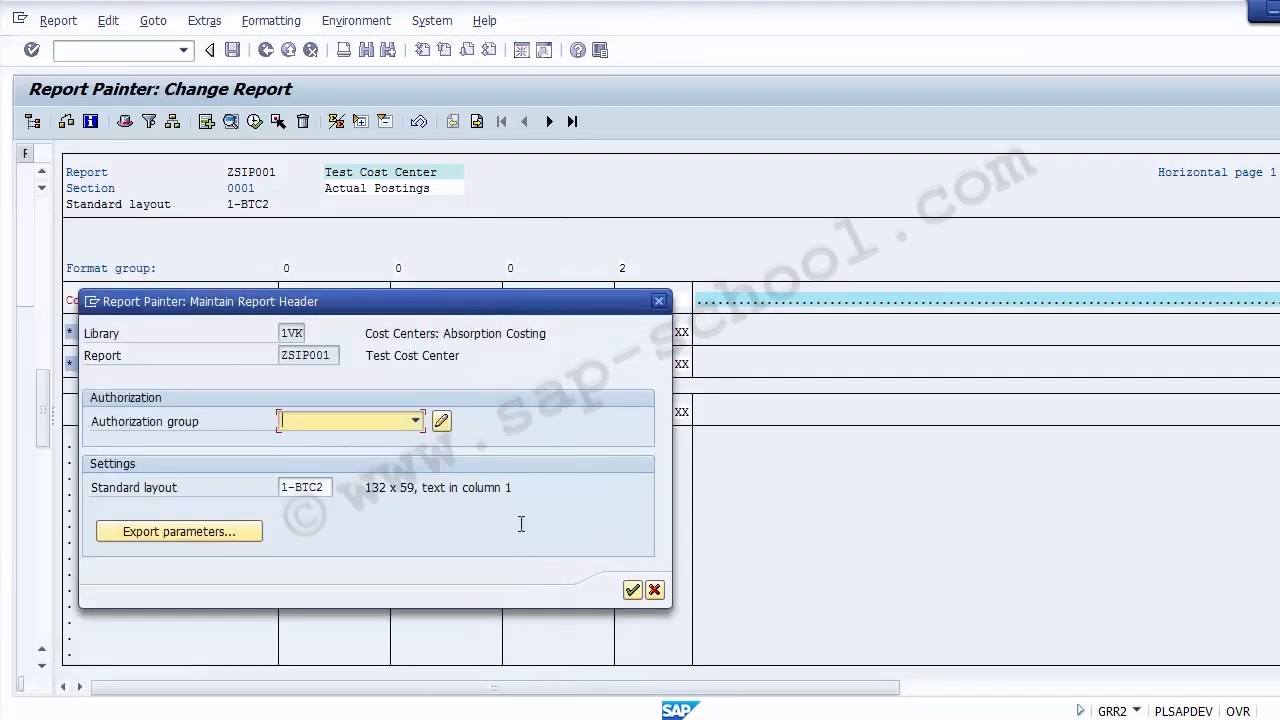
{"action": "left_click", "coordinate": [655, 590]}
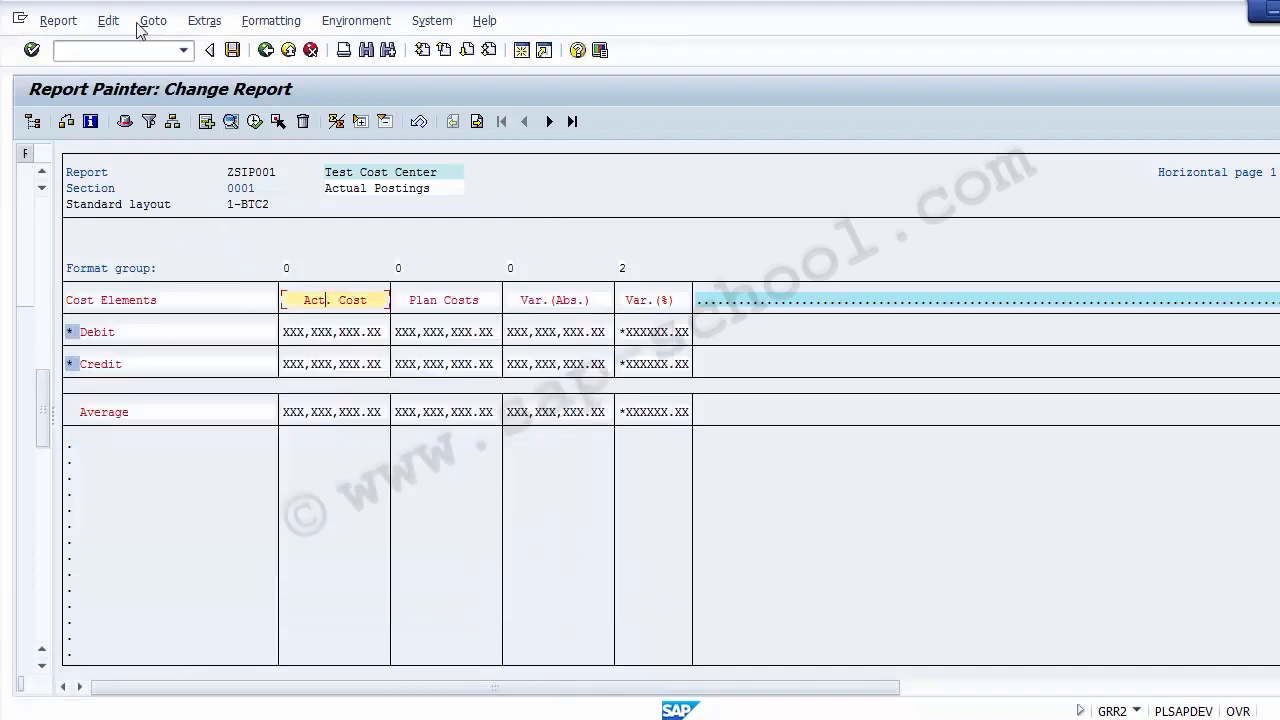
Step: Open the header texts of report ZSIP001 for editing
{"action": "left_click", "coordinate": [106, 20]}
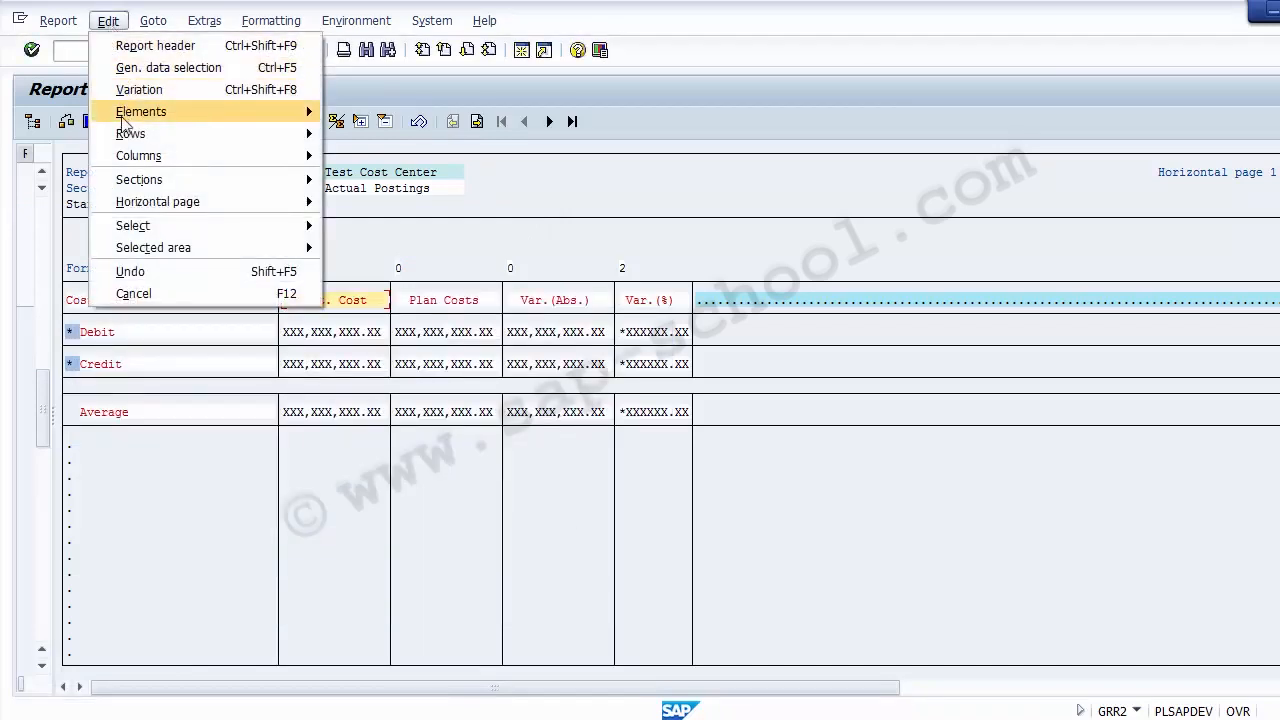
{"action": "mouse_move", "coordinate": [166, 28]}
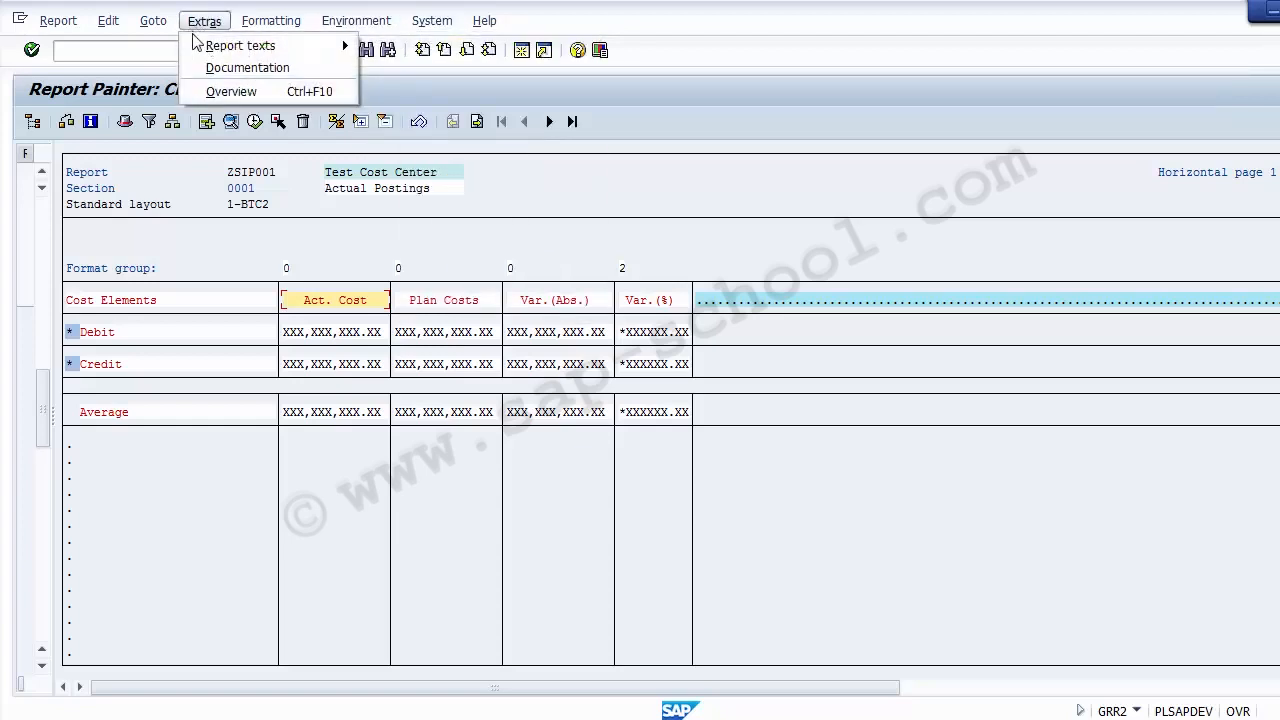
{"action": "mouse_move", "coordinate": [318, 50]}
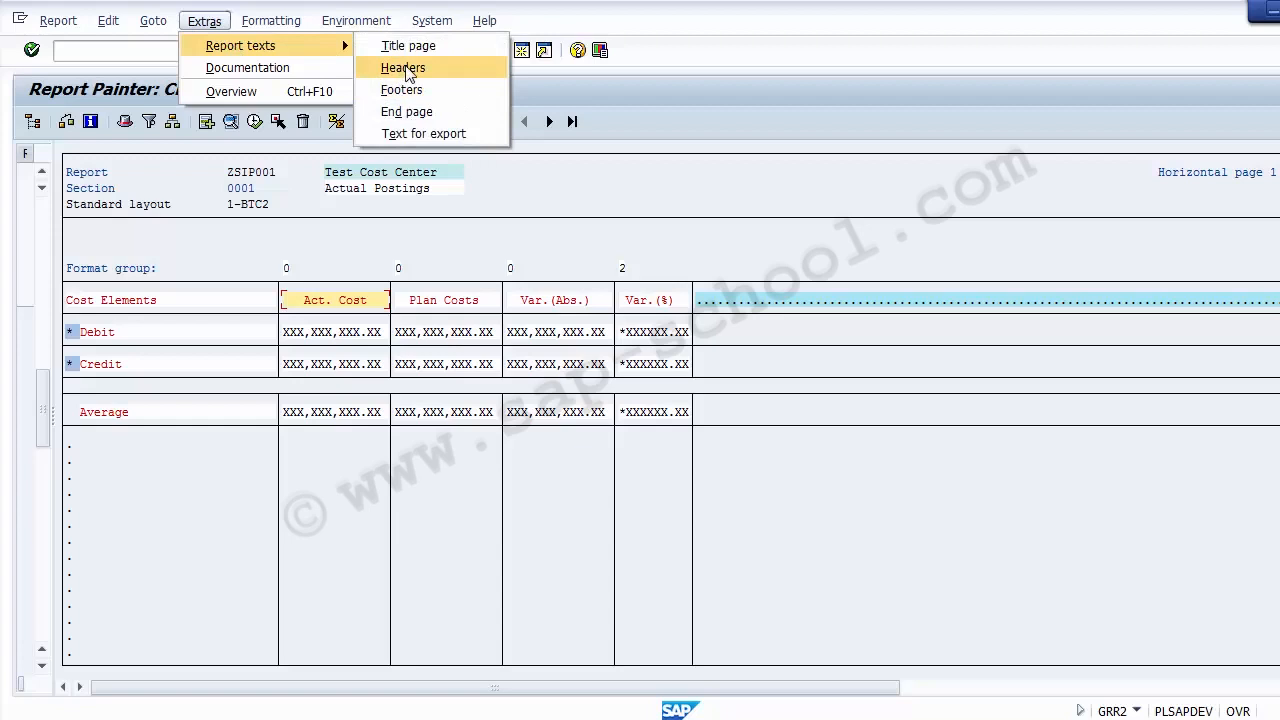
{"action": "left_click", "coordinate": [405, 68]}
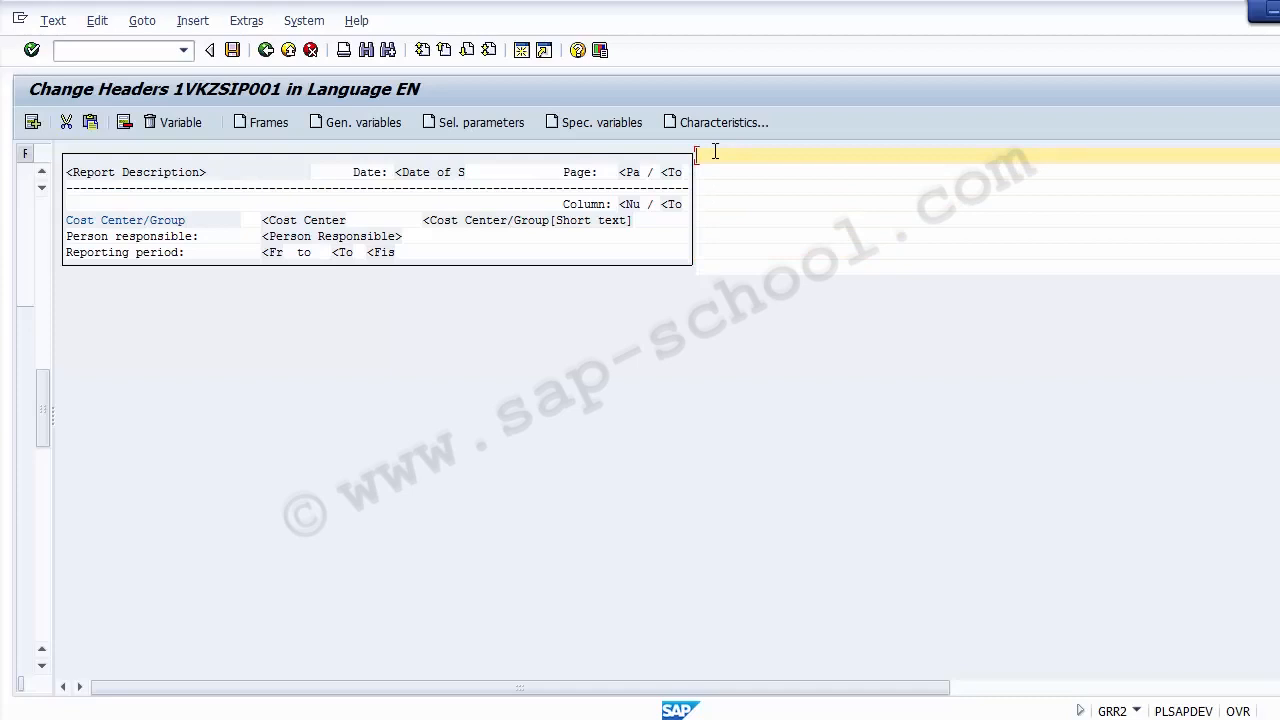
Step: Look through the general text variables available for the header and leave without inserting one
{"action": "left_click", "coordinate": [352, 124]}
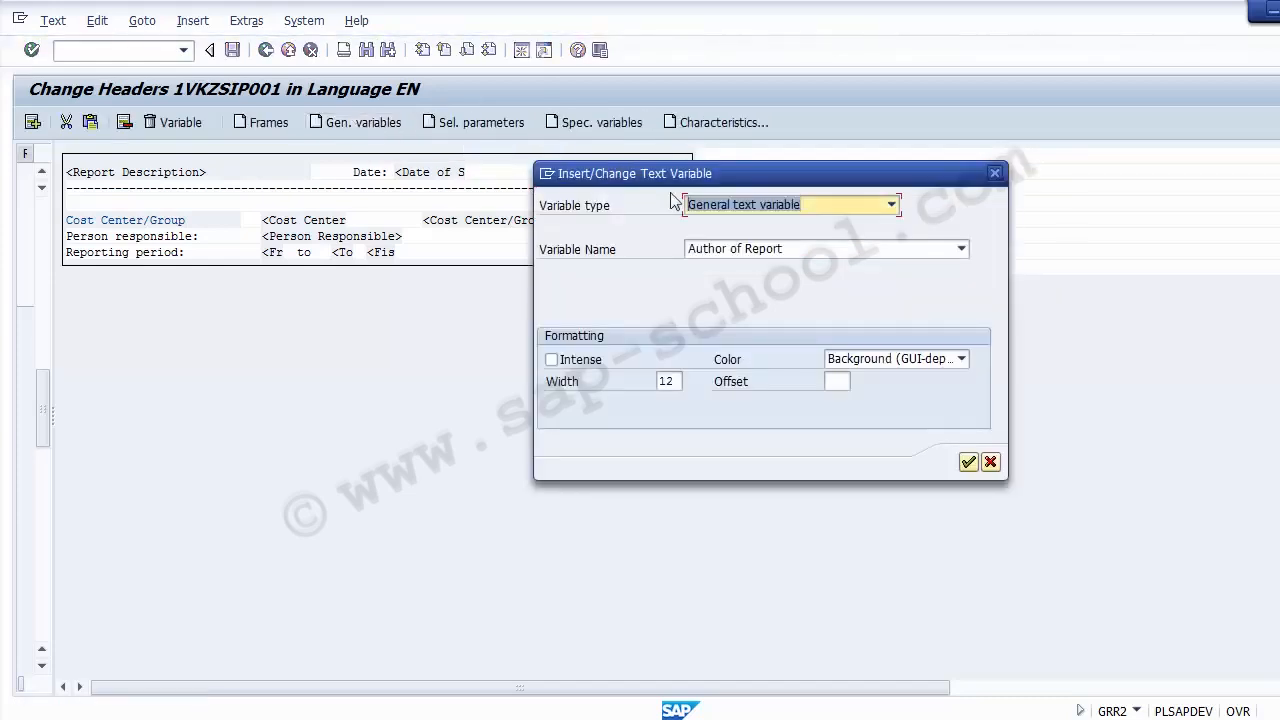
{"action": "left_click", "coordinate": [791, 250]}
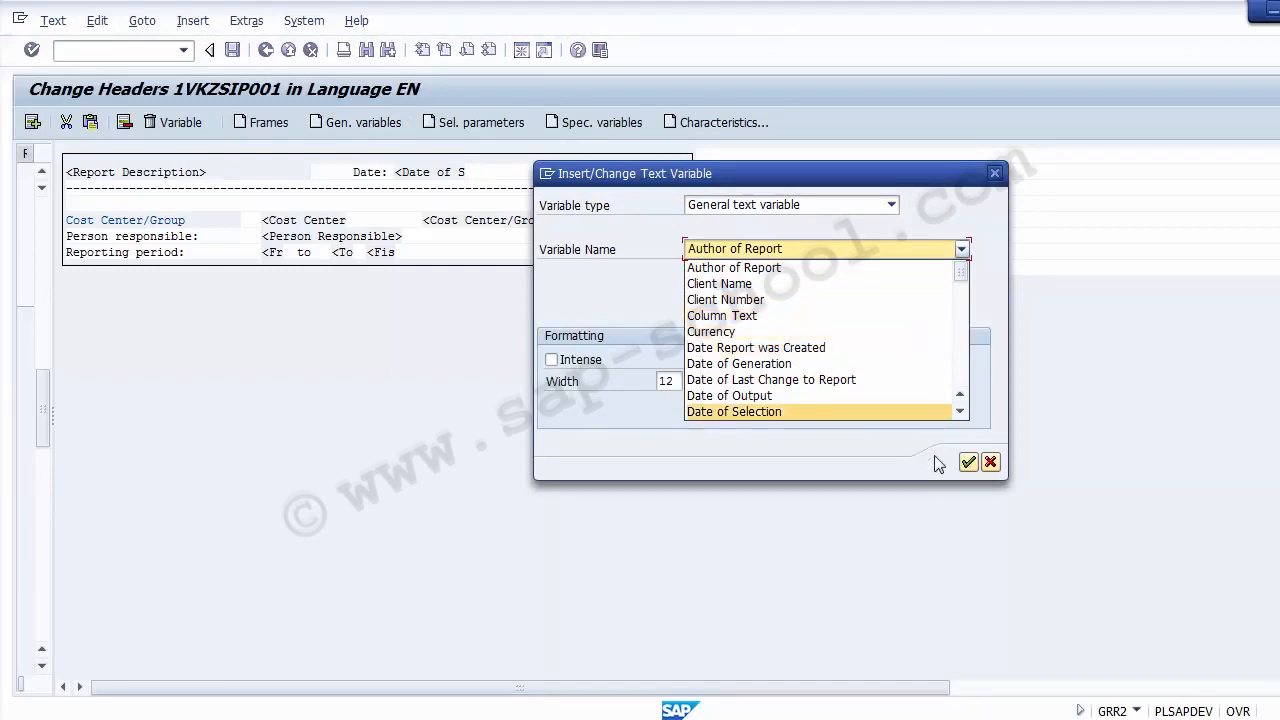
{"action": "left_click", "coordinate": [968, 466]}
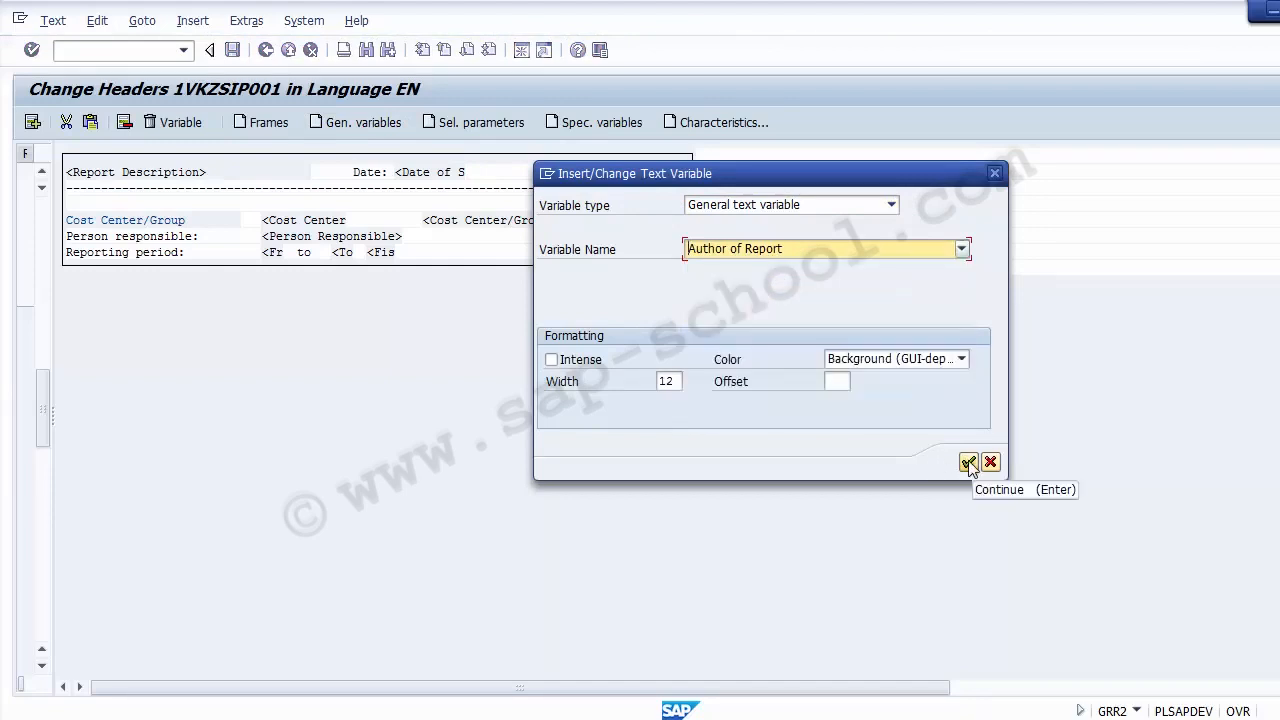
{"action": "left_click", "coordinate": [990, 463]}
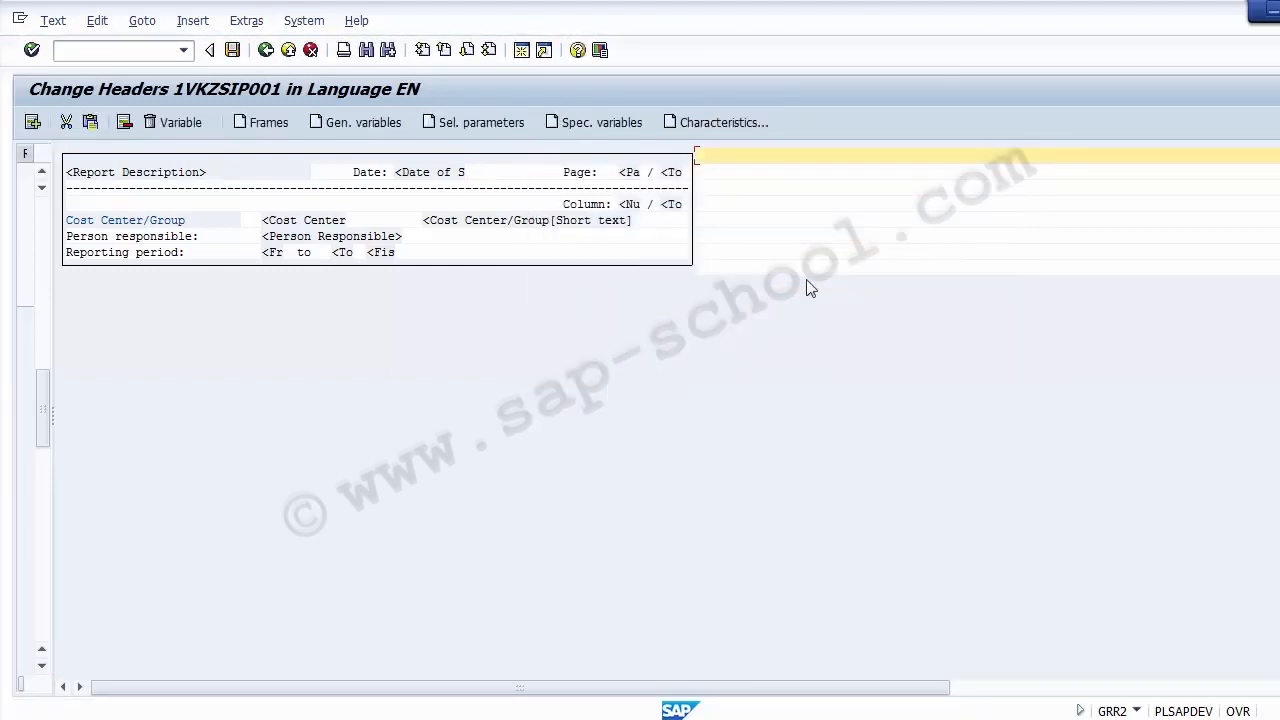
Step: Insert the Controlling Area selection parameter into the header as a text variable of type Value, and delete it again
{"action": "left_click", "coordinate": [476, 126]}
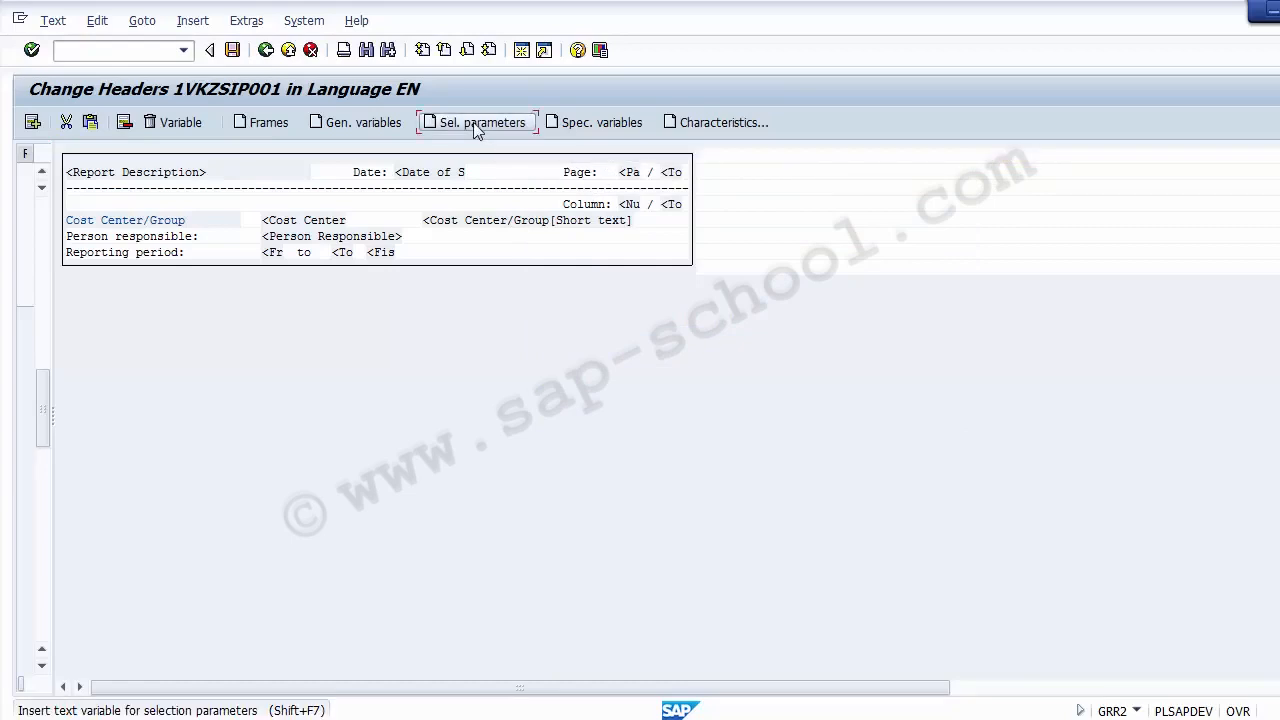
{"action": "left_click", "coordinate": [758, 254]}
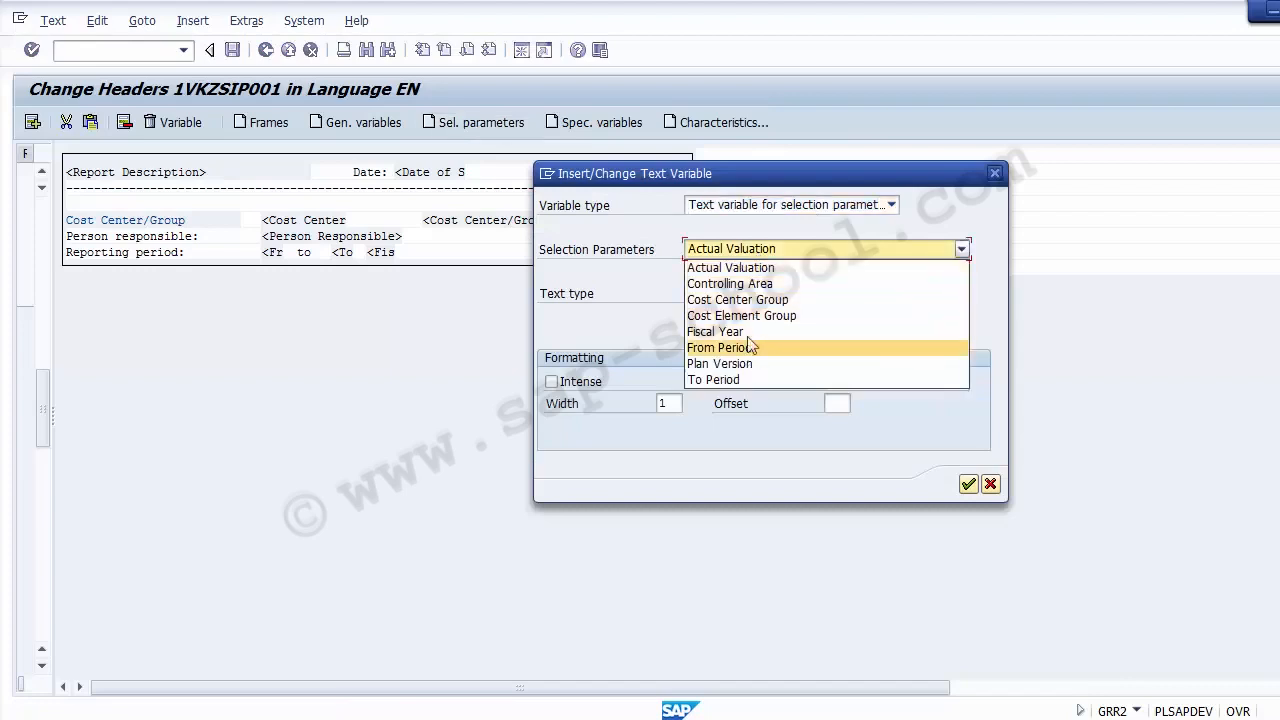
{"action": "left_click", "coordinate": [957, 215]}
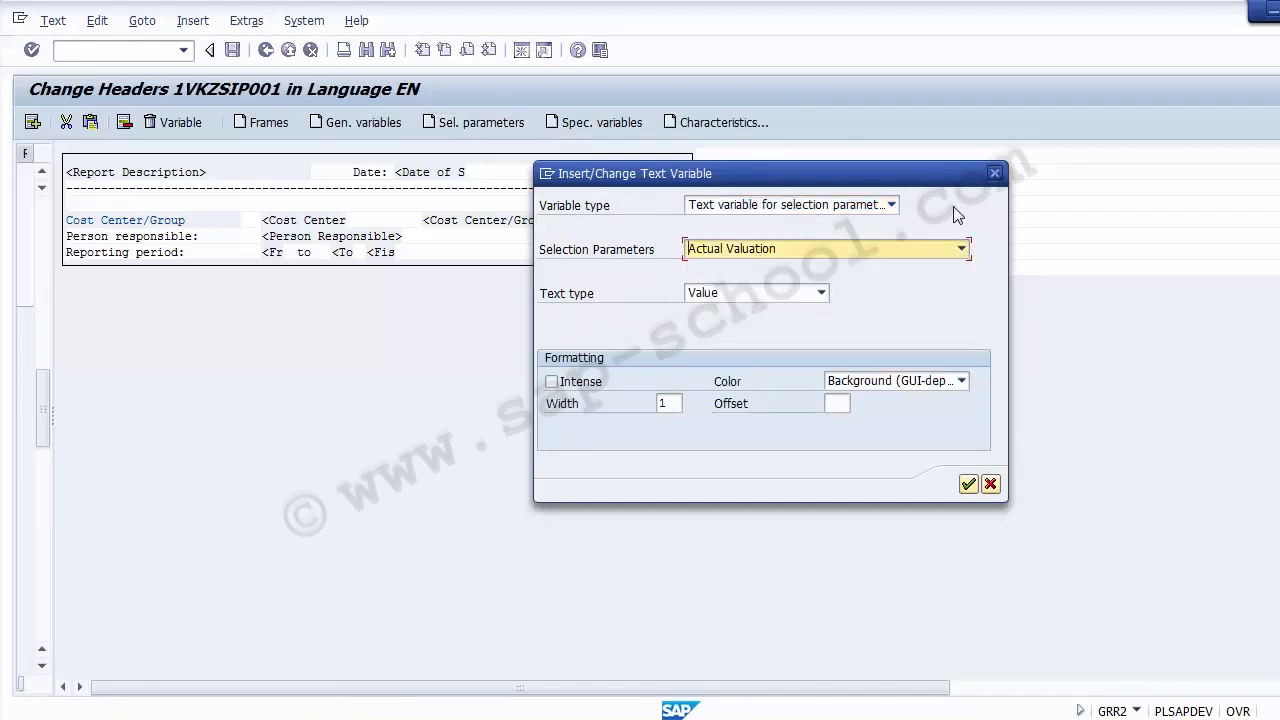
{"action": "left_click", "coordinate": [807, 254]}
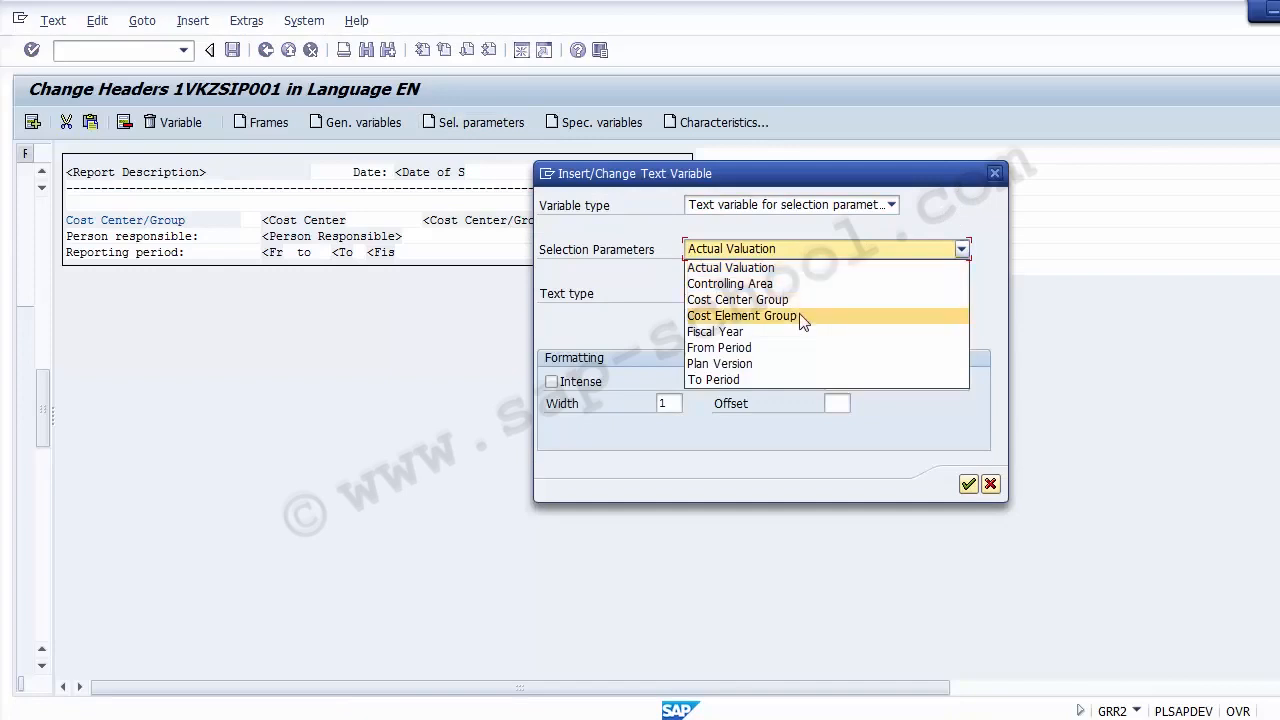
{"action": "left_click", "coordinate": [782, 287]}
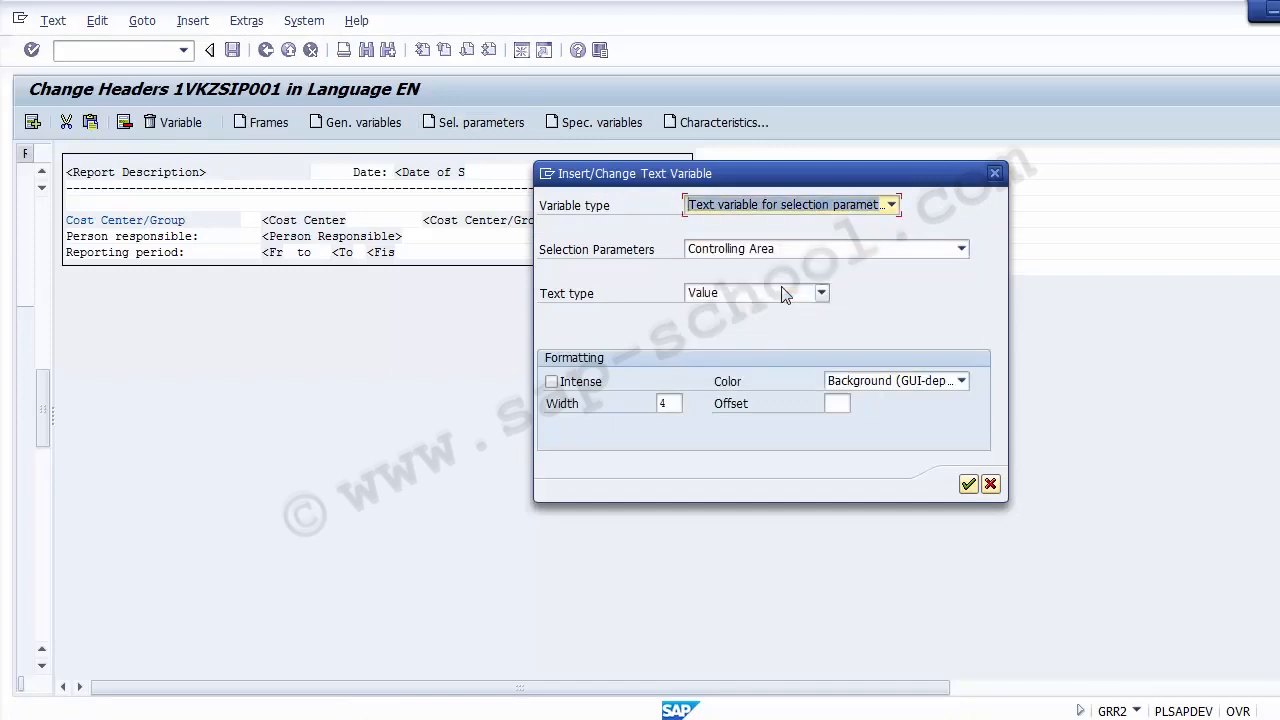
{"action": "left_click", "coordinate": [968, 485]}
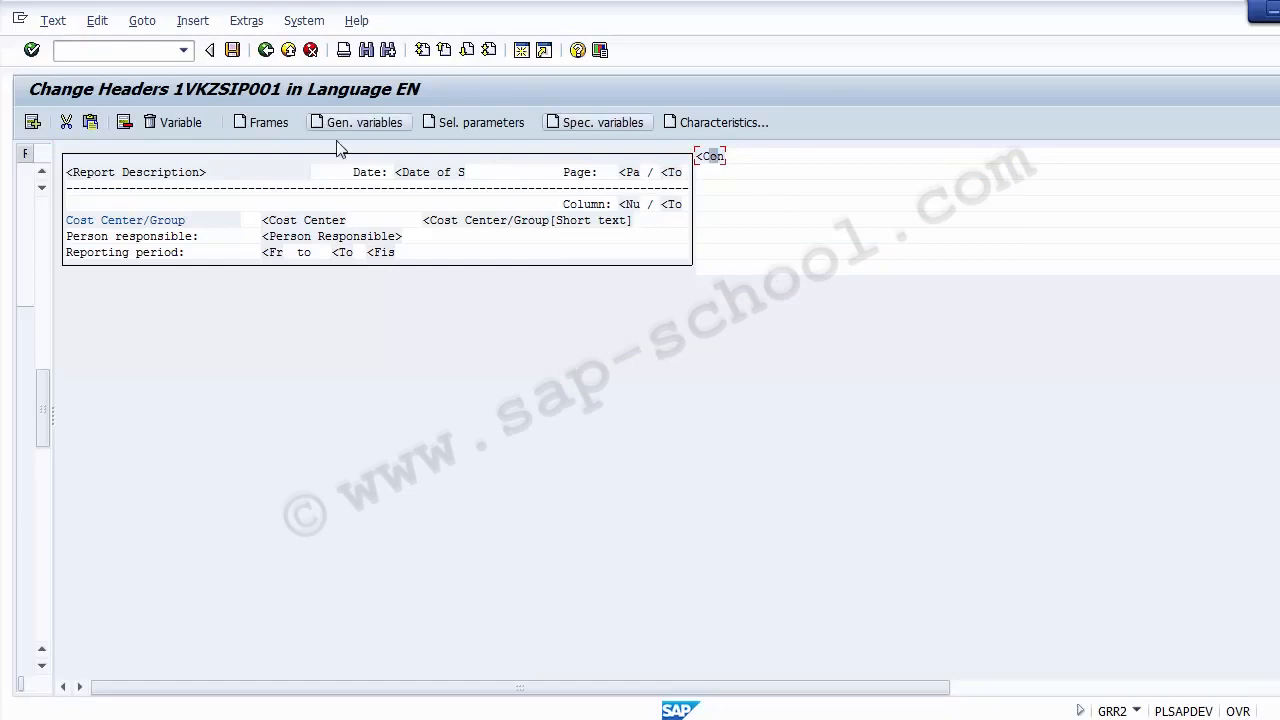
{"action": "left_click", "coordinate": [179, 126]}
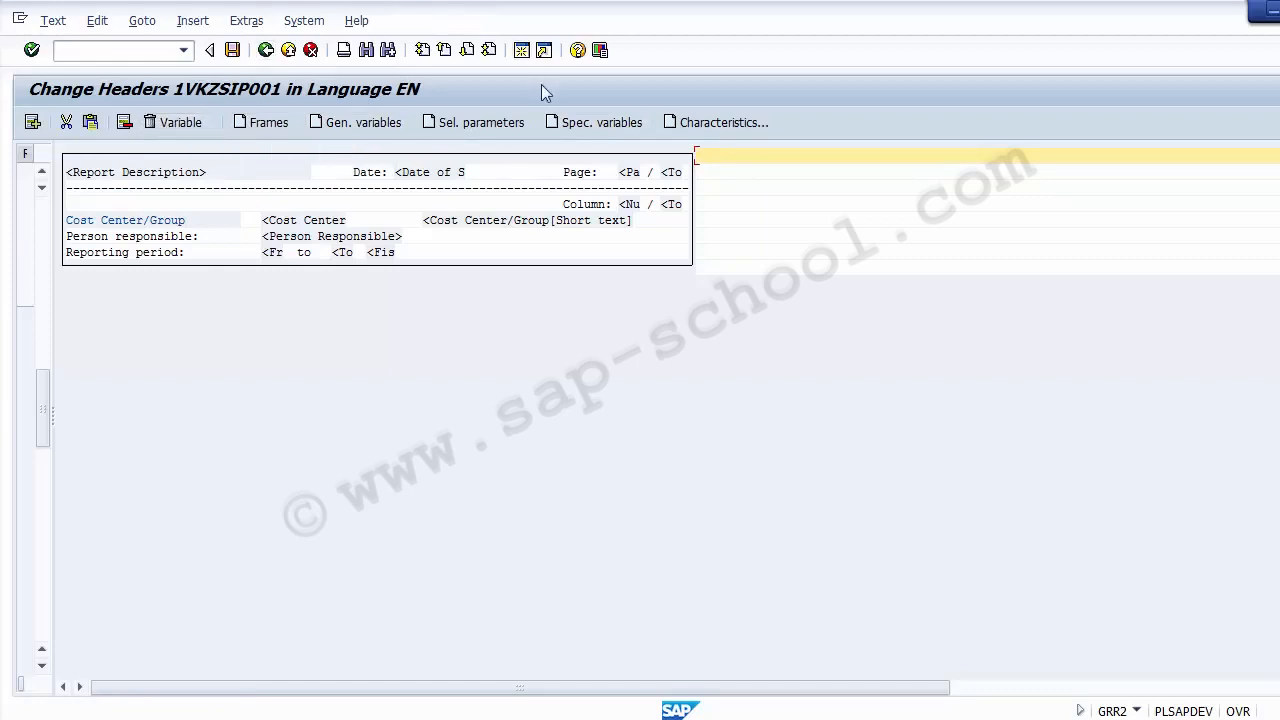
Step: View the special text variable options for master data attributes and close them without inserting a variable
{"action": "left_click", "coordinate": [596, 125]}
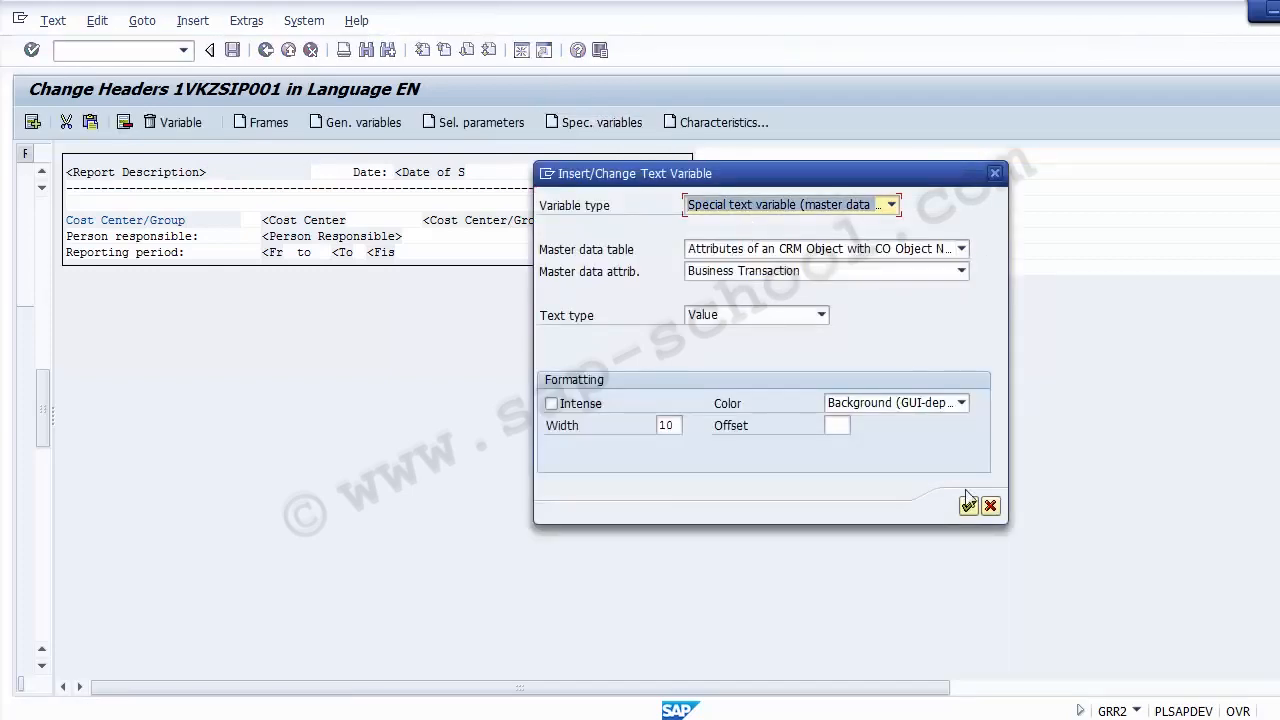
{"action": "left_click", "coordinate": [991, 506]}
Step: Insert the Controlling Area selection parameter into the header as a text variable of text type Description
{"action": "left_click", "coordinate": [480, 122]}
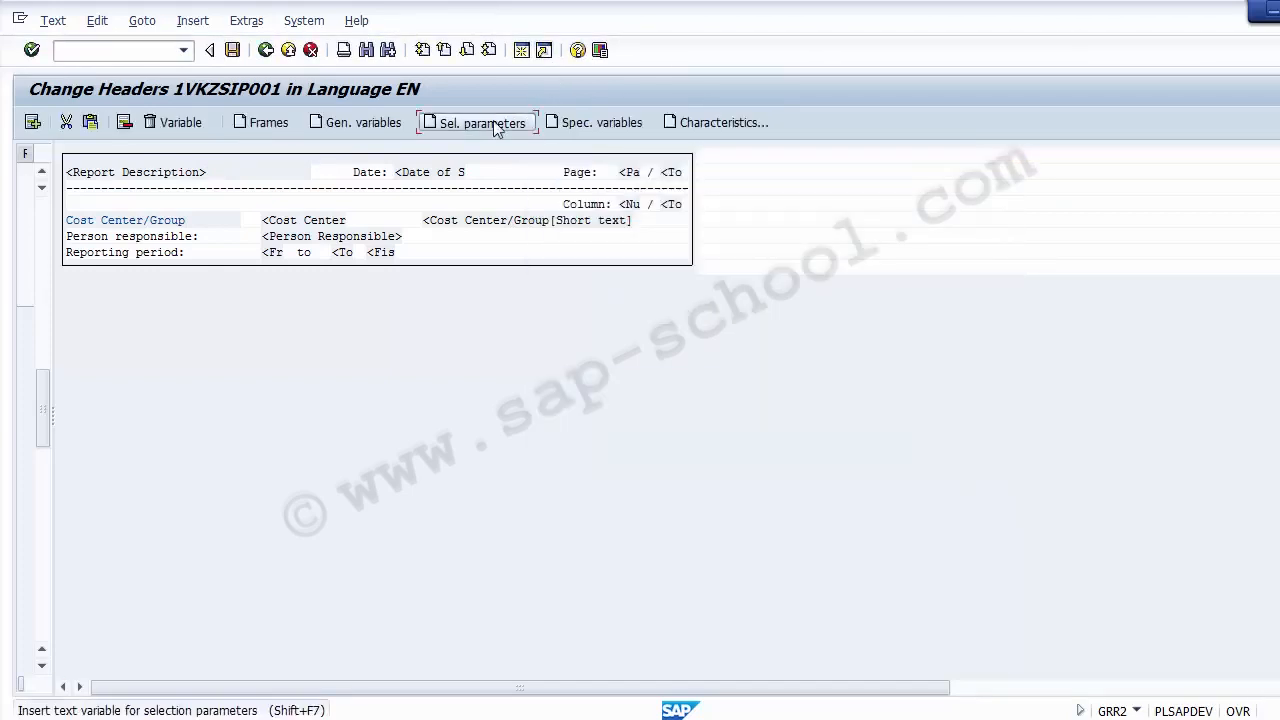
{"action": "left_click", "coordinate": [961, 249]}
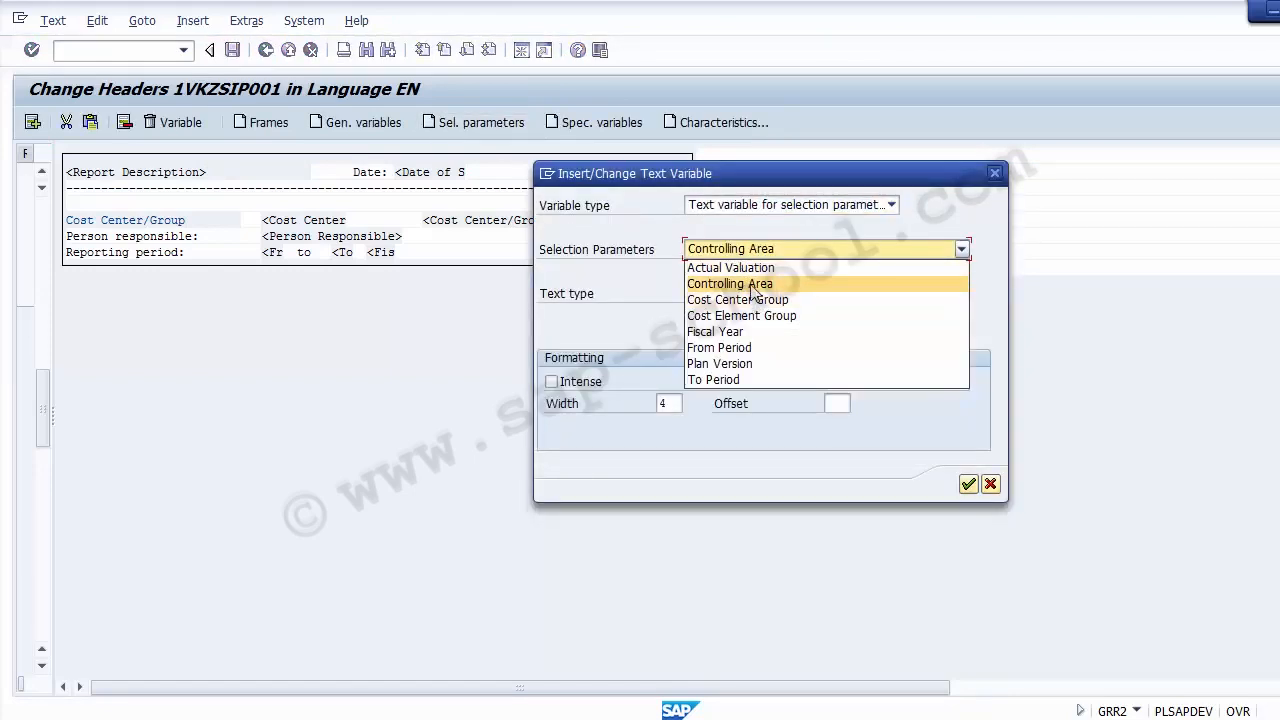
{"action": "left_click", "coordinate": [751, 286]}
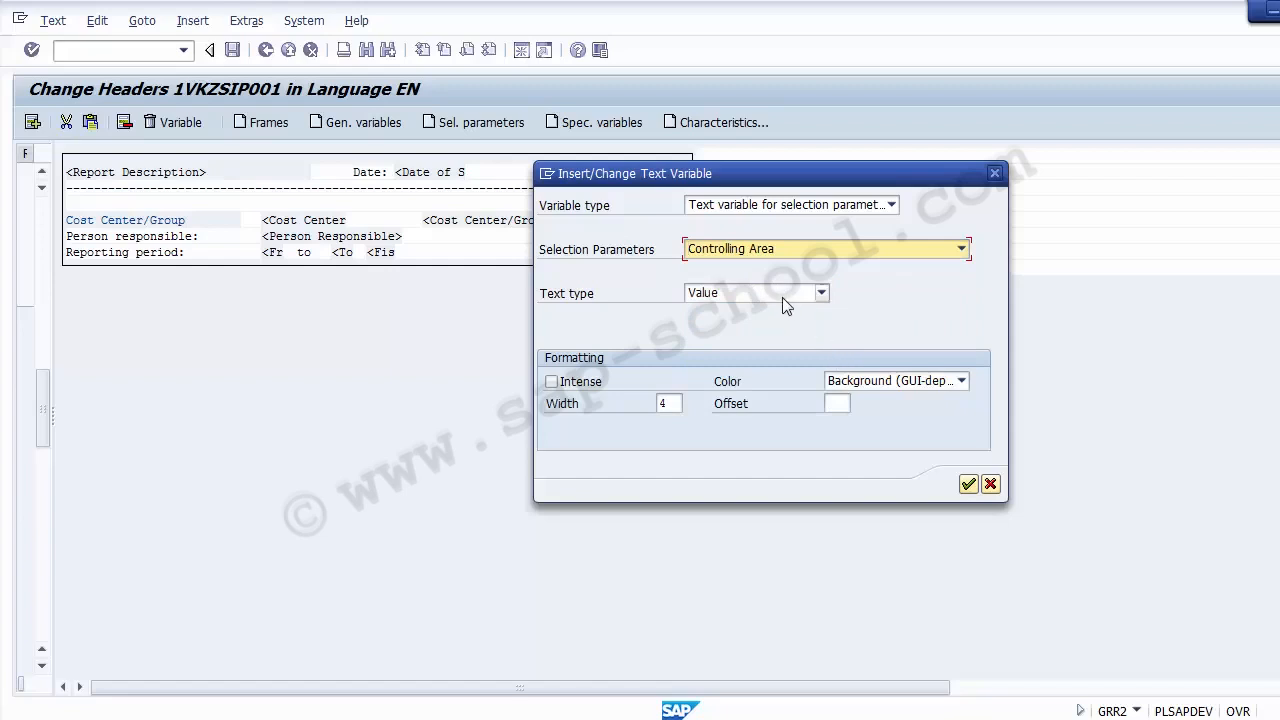
{"action": "left_click", "coordinate": [782, 297]}
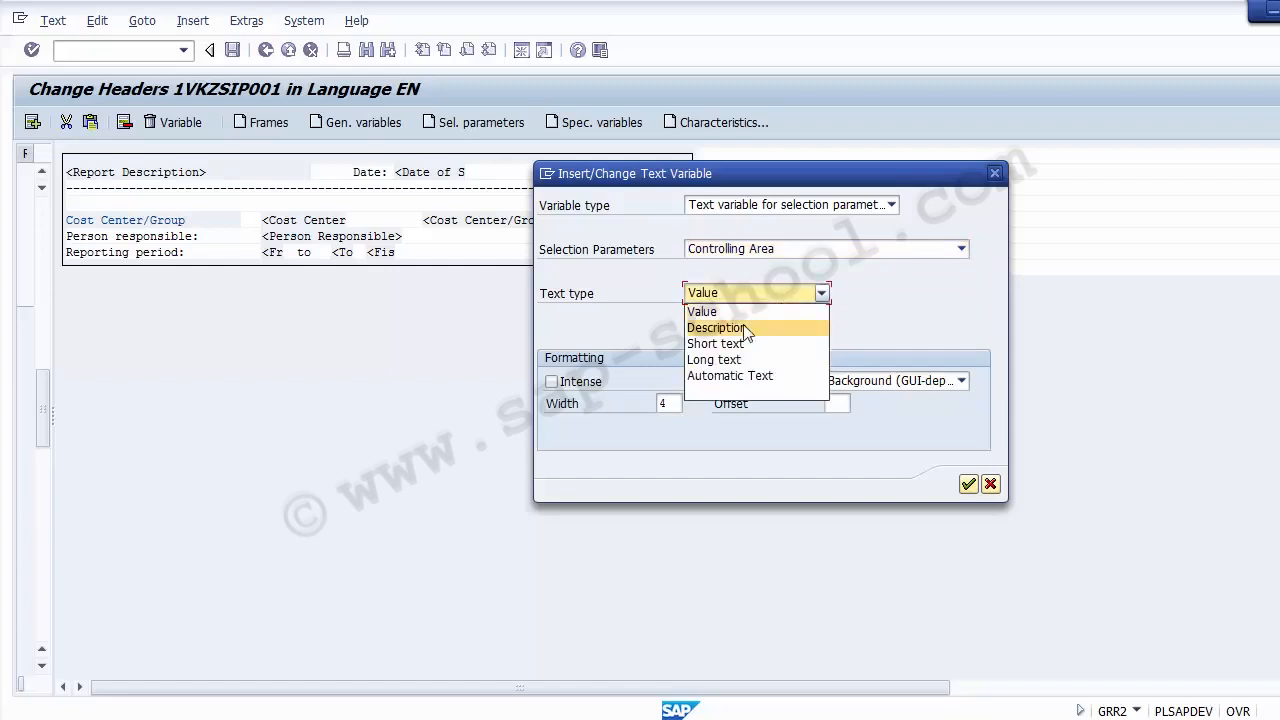
{"action": "left_click", "coordinate": [746, 328]}
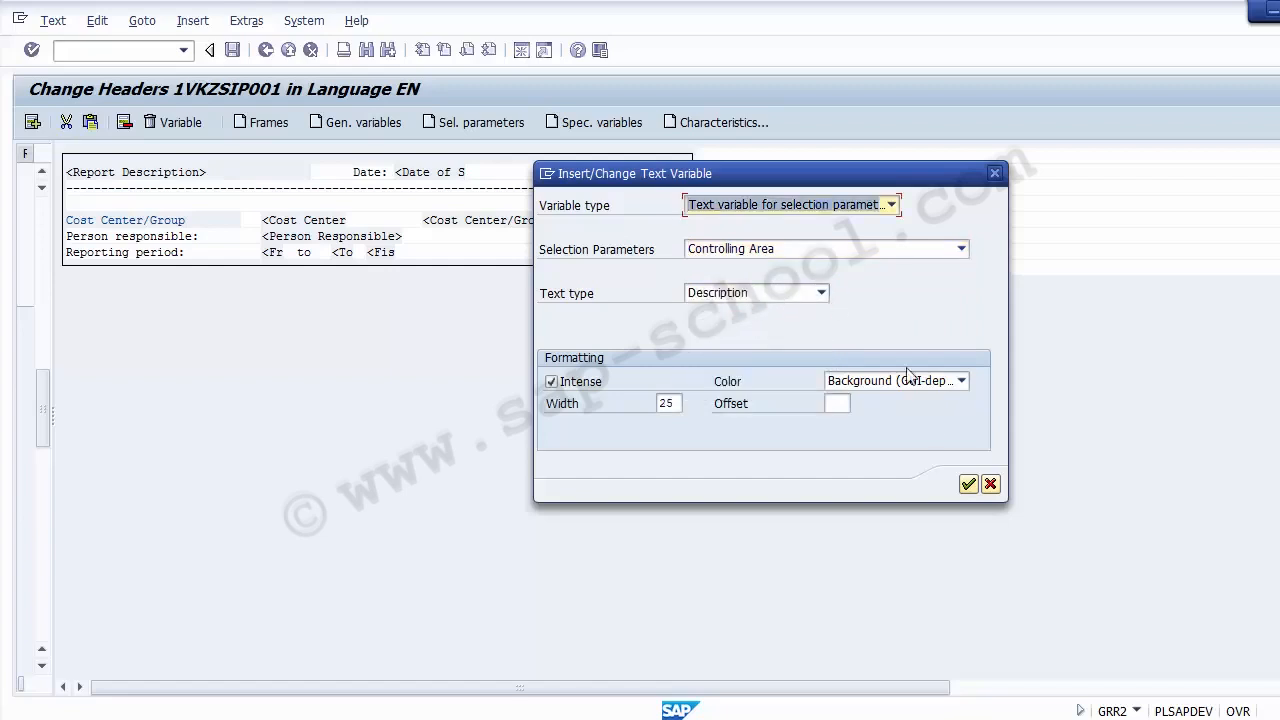
{"action": "left_click", "coordinate": [968, 485]}
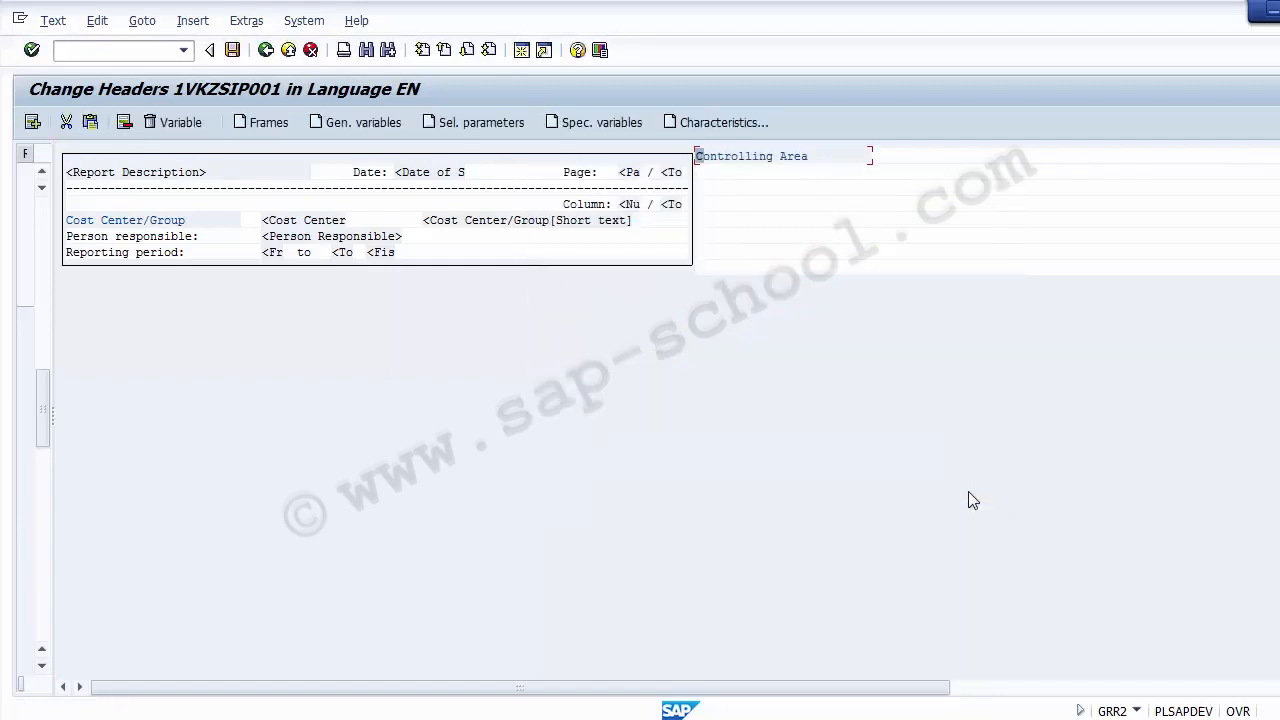
Step: Save the header texts of report ZSIP001 and return to the report definition
{"action": "left_click", "coordinate": [822, 158]}
{"action": "left_click", "coordinate": [232, 50]}
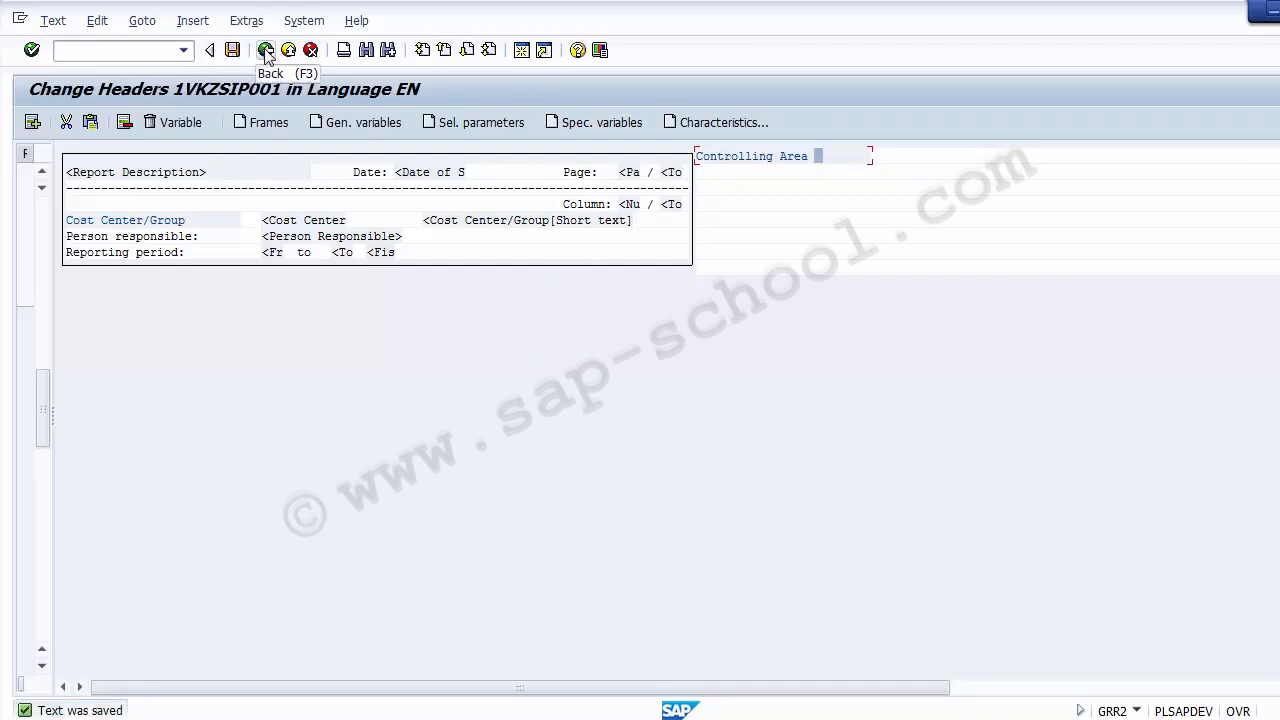
{"action": "left_click", "coordinate": [266, 50]}
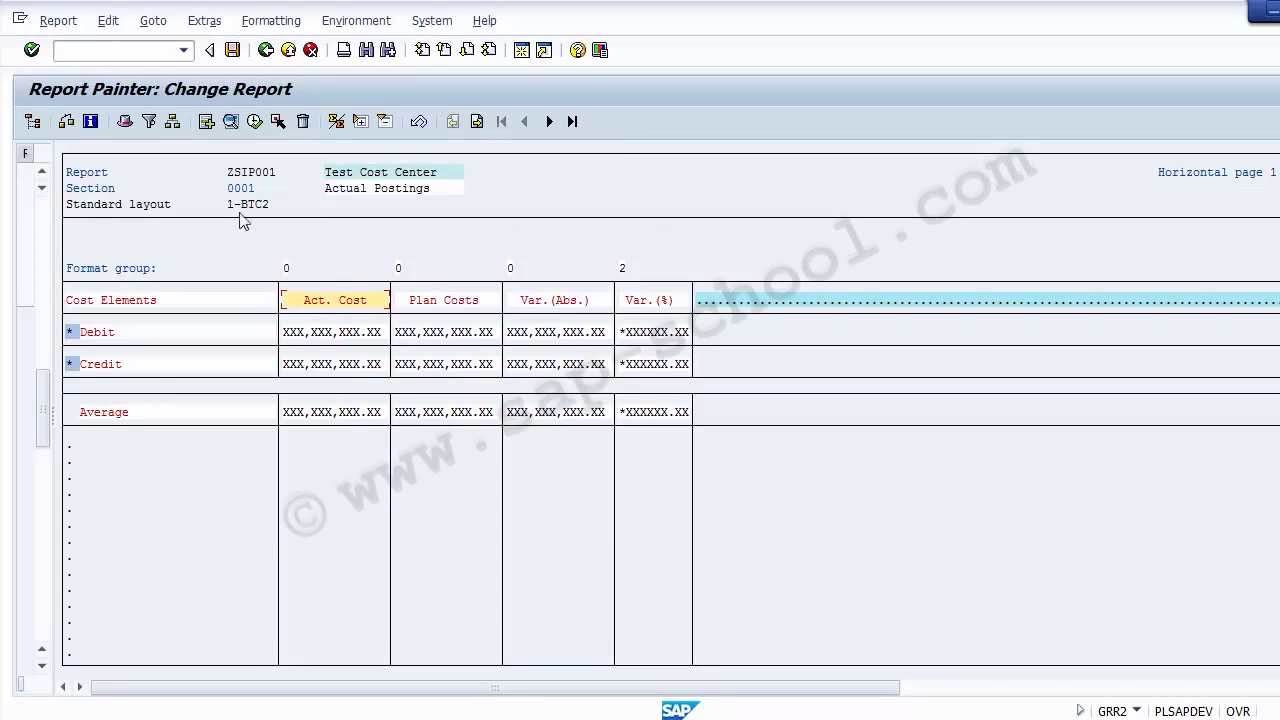
Step: Examine the header data and assigned reports of the report's library 1VK, and return to the report definition
{"action": "left_click", "coordinate": [203, 22]}
{"action": "mouse_move", "coordinate": [262, 22]}
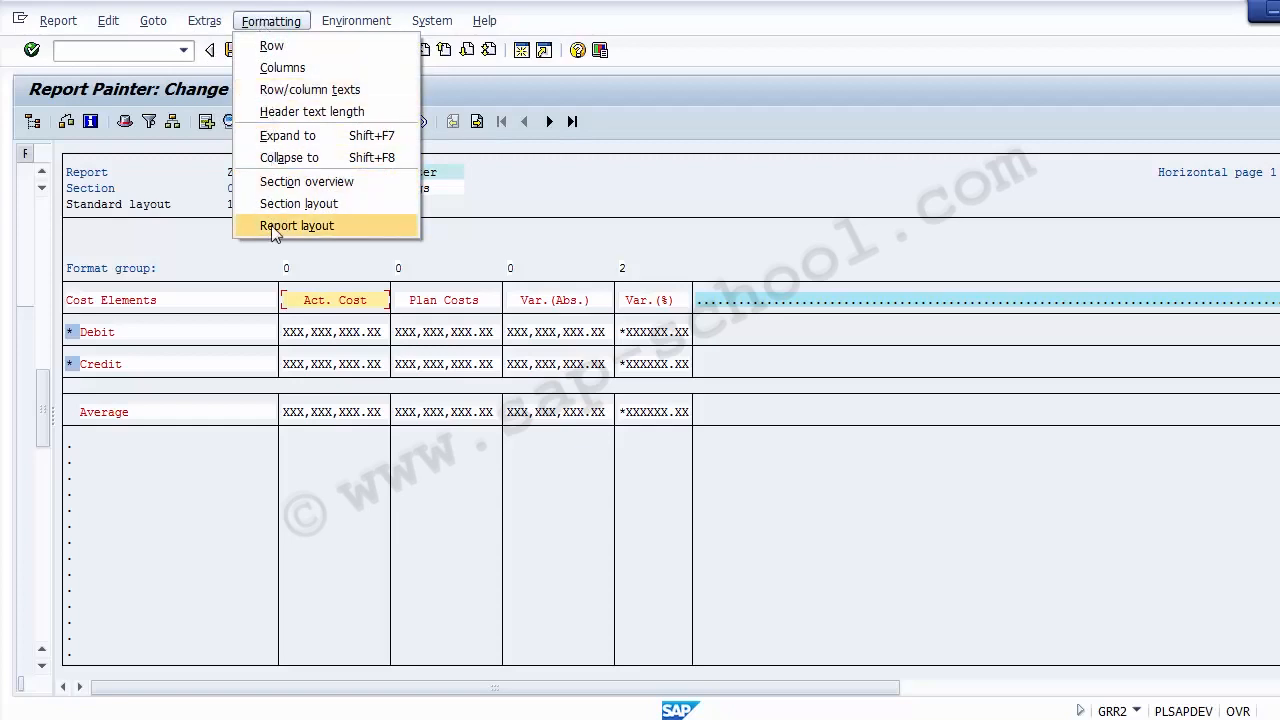
{"action": "mouse_move", "coordinate": [336, 18]}
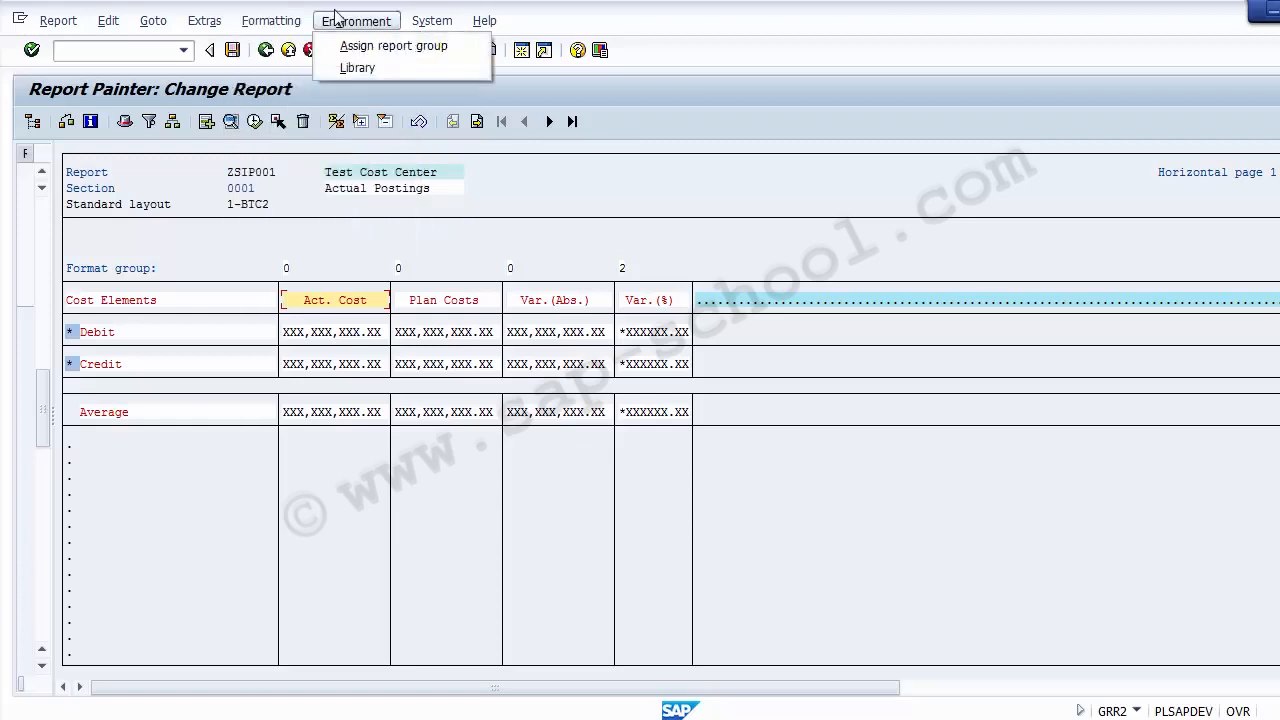
{"action": "left_click", "coordinate": [356, 69]}
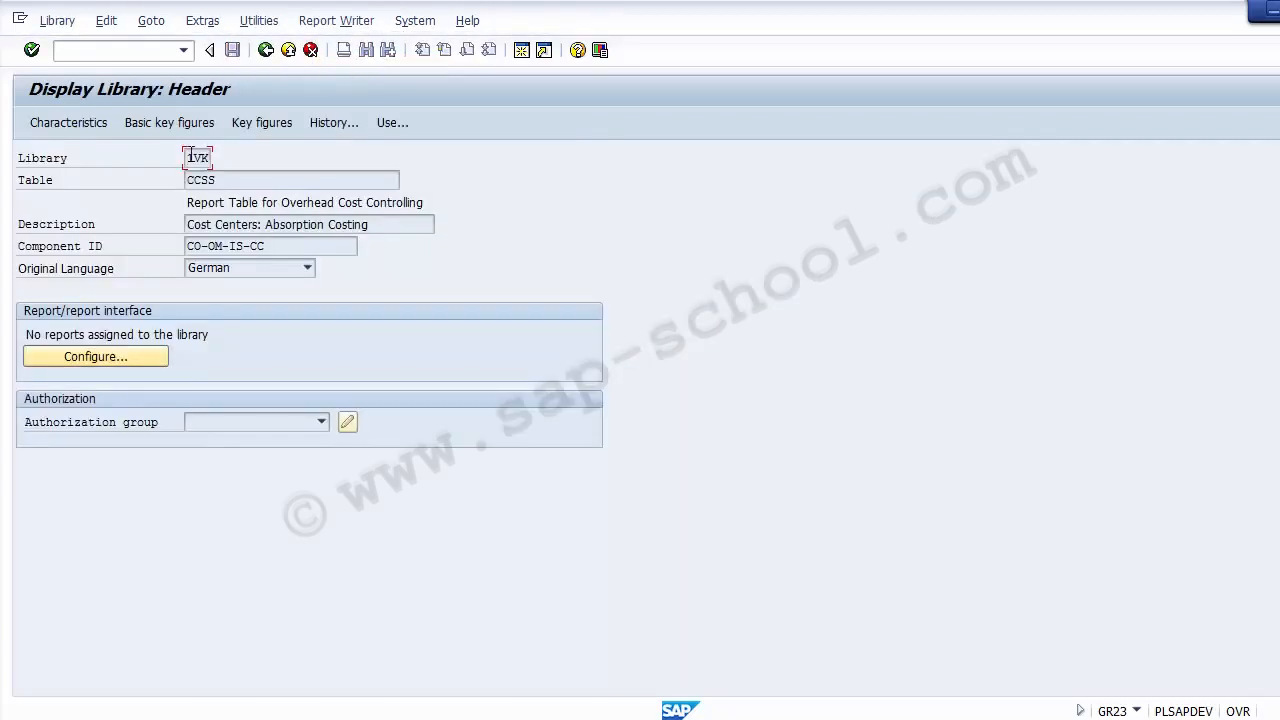
{"action": "left_click_drag", "start_coordinate": [218, 179], "coordinate": [160, 172]}
{"action": "left_click", "coordinate": [83, 361]}
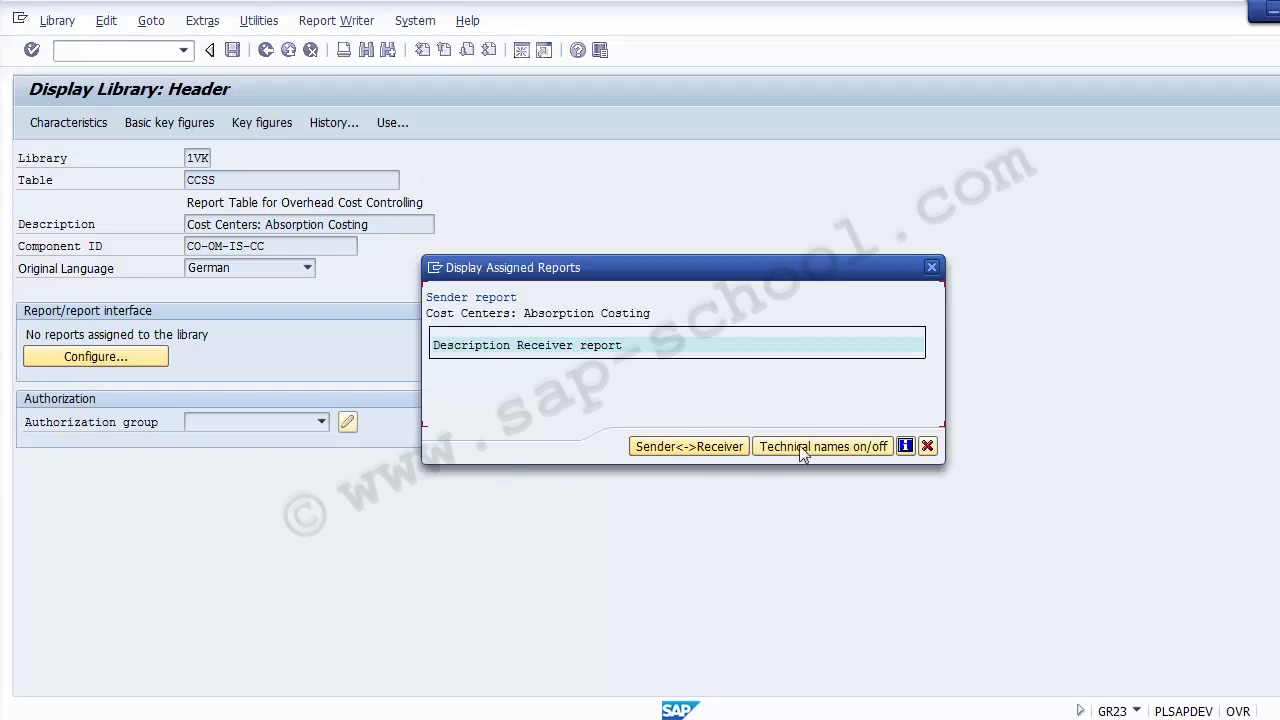
{"action": "left_click", "coordinate": [927, 446]}
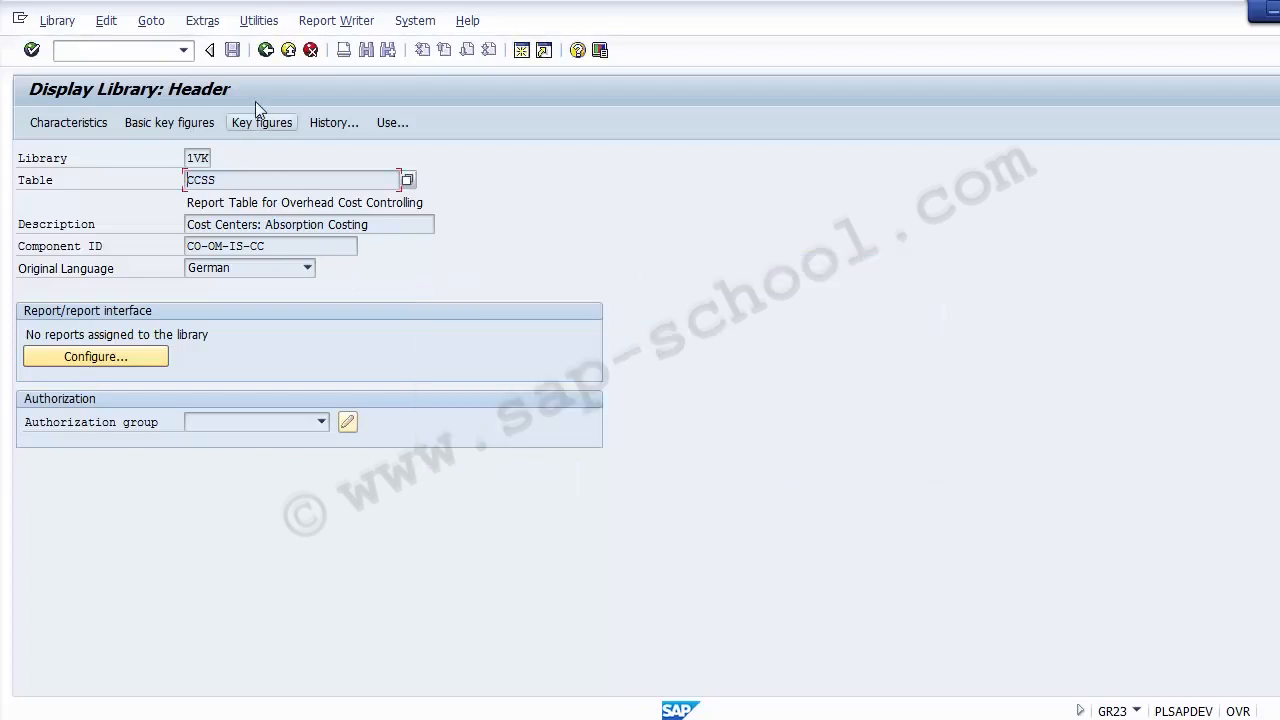
{"action": "left_click", "coordinate": [266, 51]}
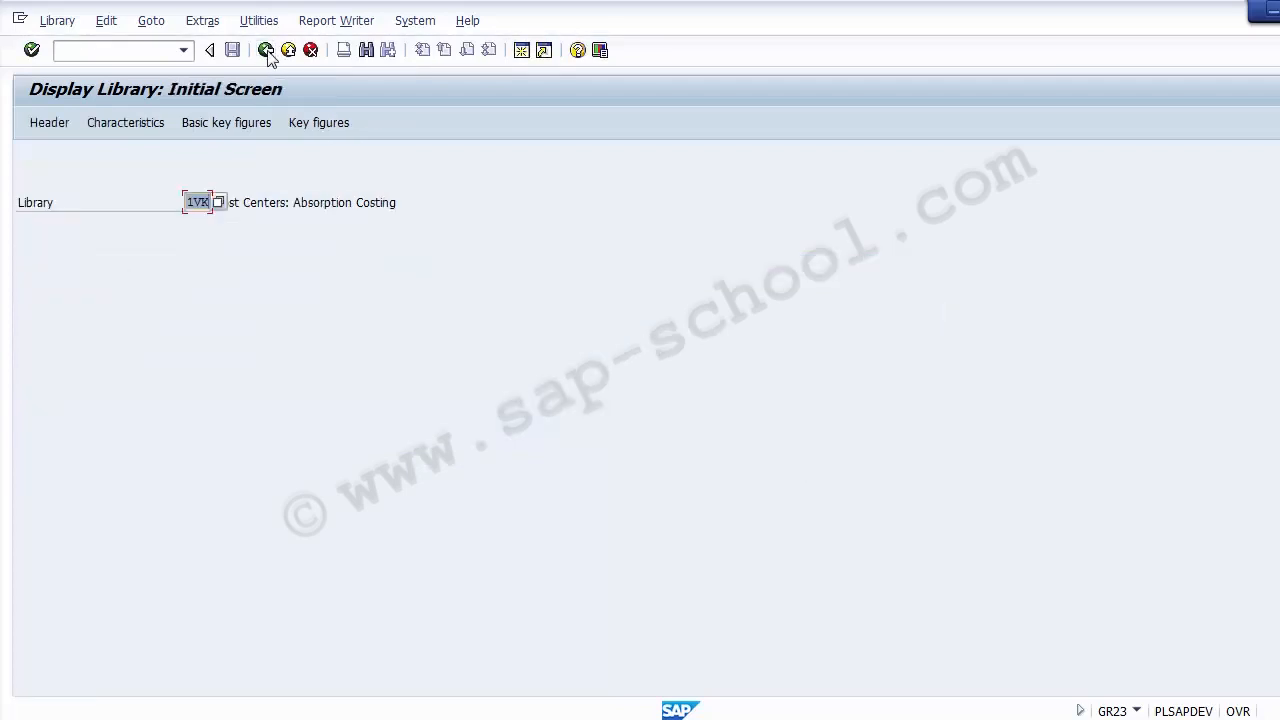
{"action": "left_click", "coordinate": [266, 51]}
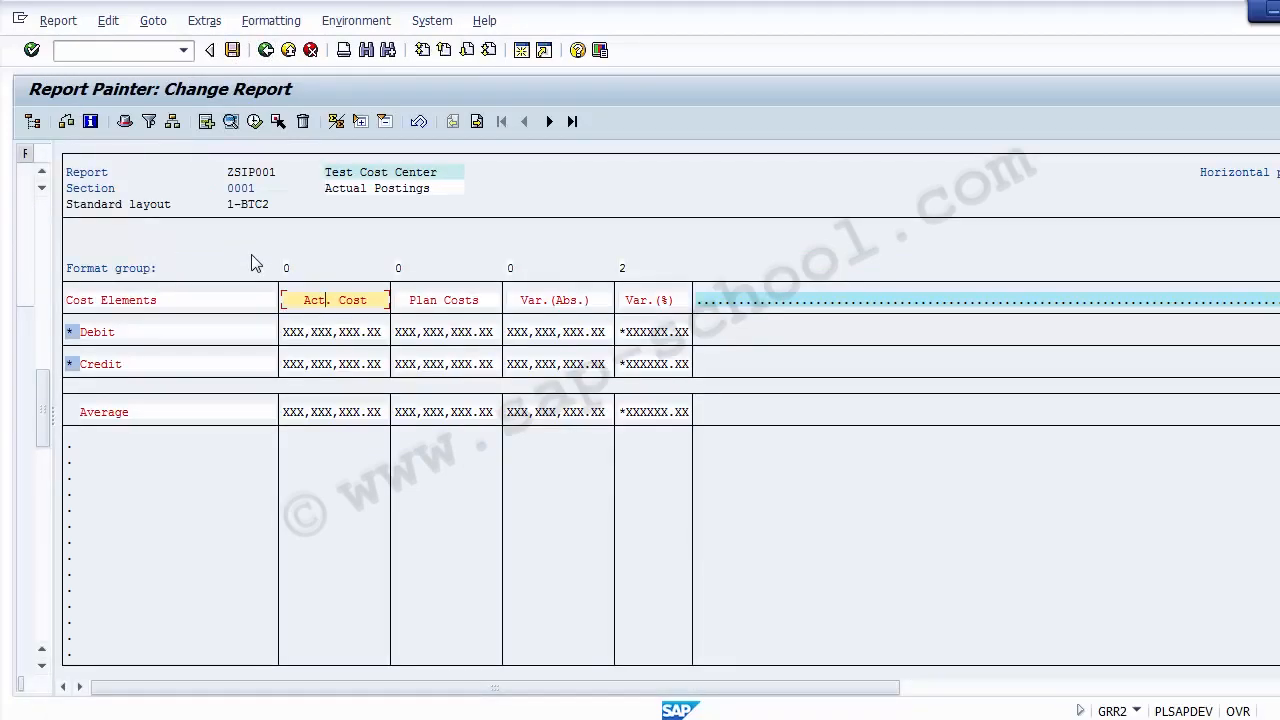
Step: Save and execute the report for controlling area 1000 and fiscal year 2014
{"action": "left_click", "coordinate": [255, 122]}
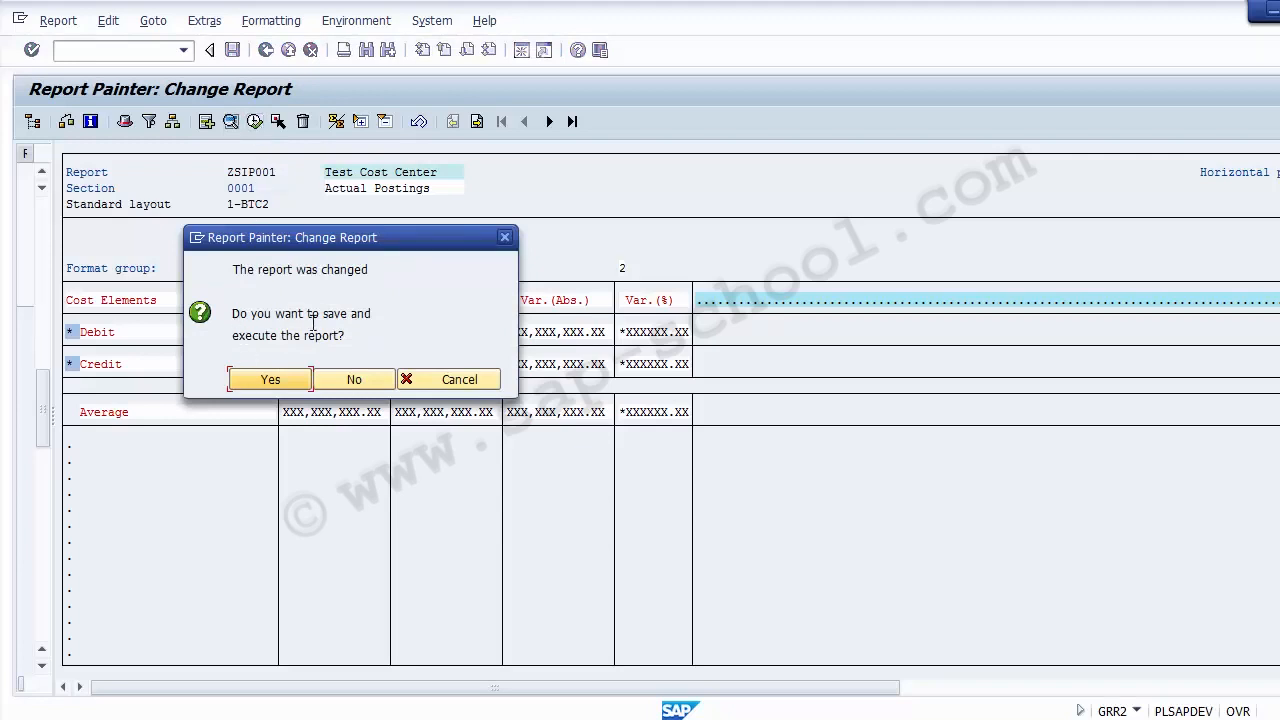
{"action": "left_click", "coordinate": [268, 380]}
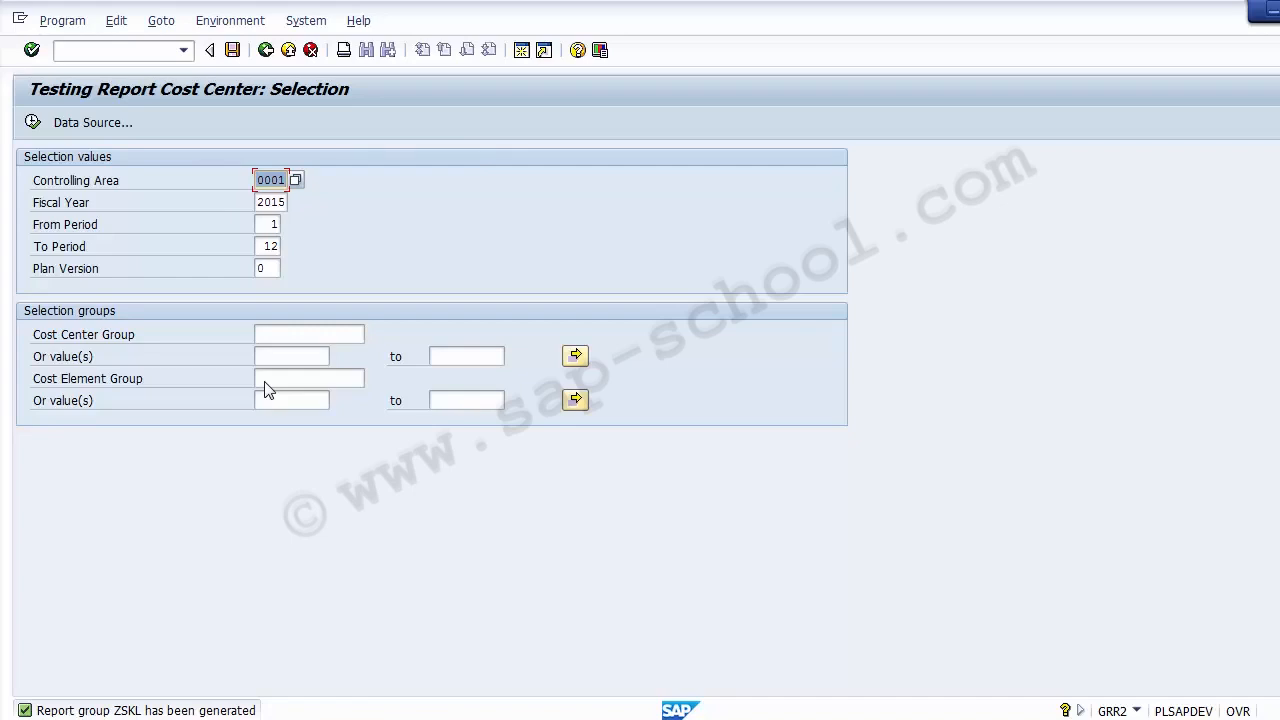
{"action": "type", "text": "1000"}
{"action": "key", "text": "Tab"}
{"action": "key", "text": "BackSpace"}
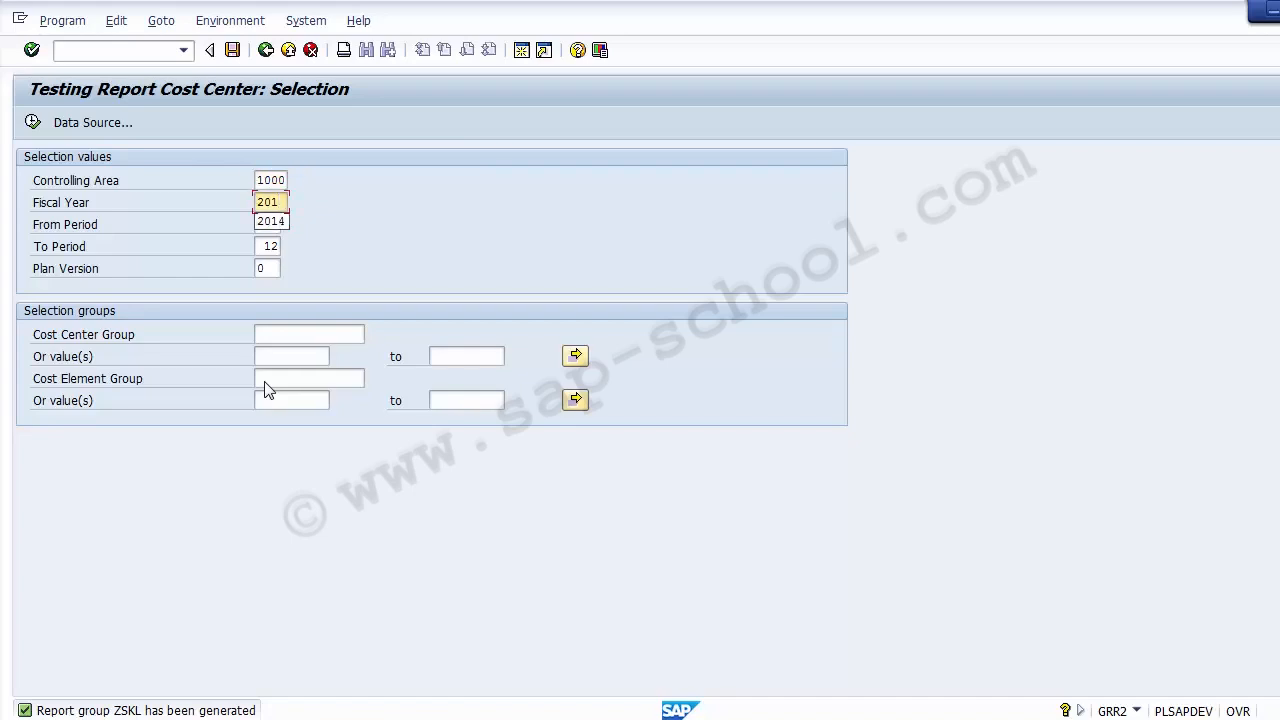
{"action": "type", "text": "4"}
{"action": "key", "text": "Tab"}
{"action": "key", "text": "Tab"}
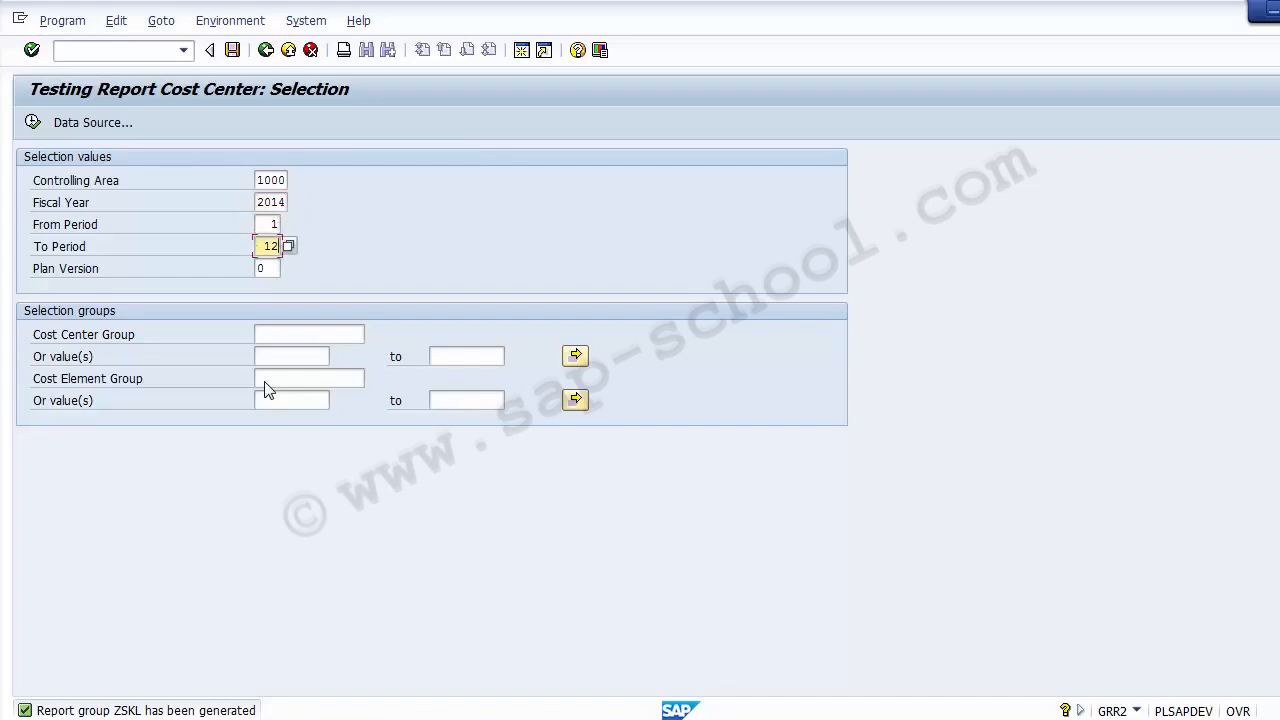
{"action": "left_click", "coordinate": [110, 376]}
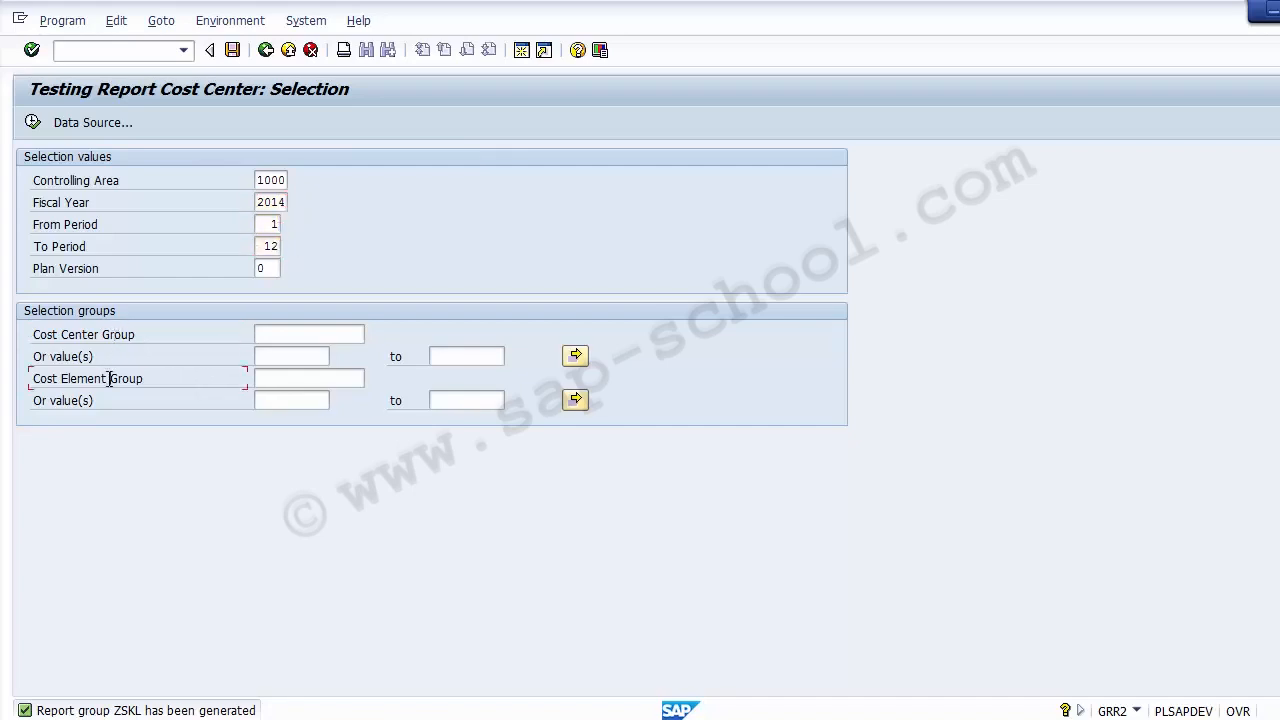
{"action": "left_click", "coordinate": [33, 122]}
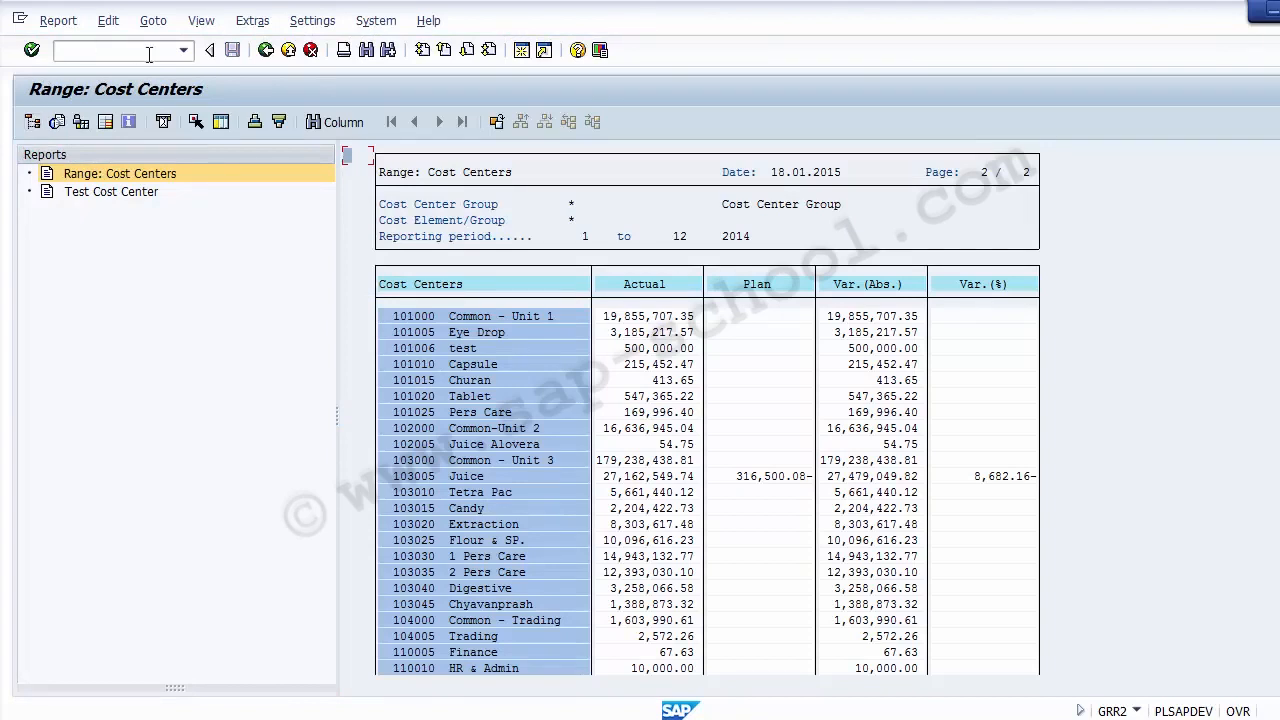
Step: Compare the Test Cost Center and Range: Cost Centers outputs, and exit the report and its definition
{"action": "left_click", "coordinate": [85, 200]}
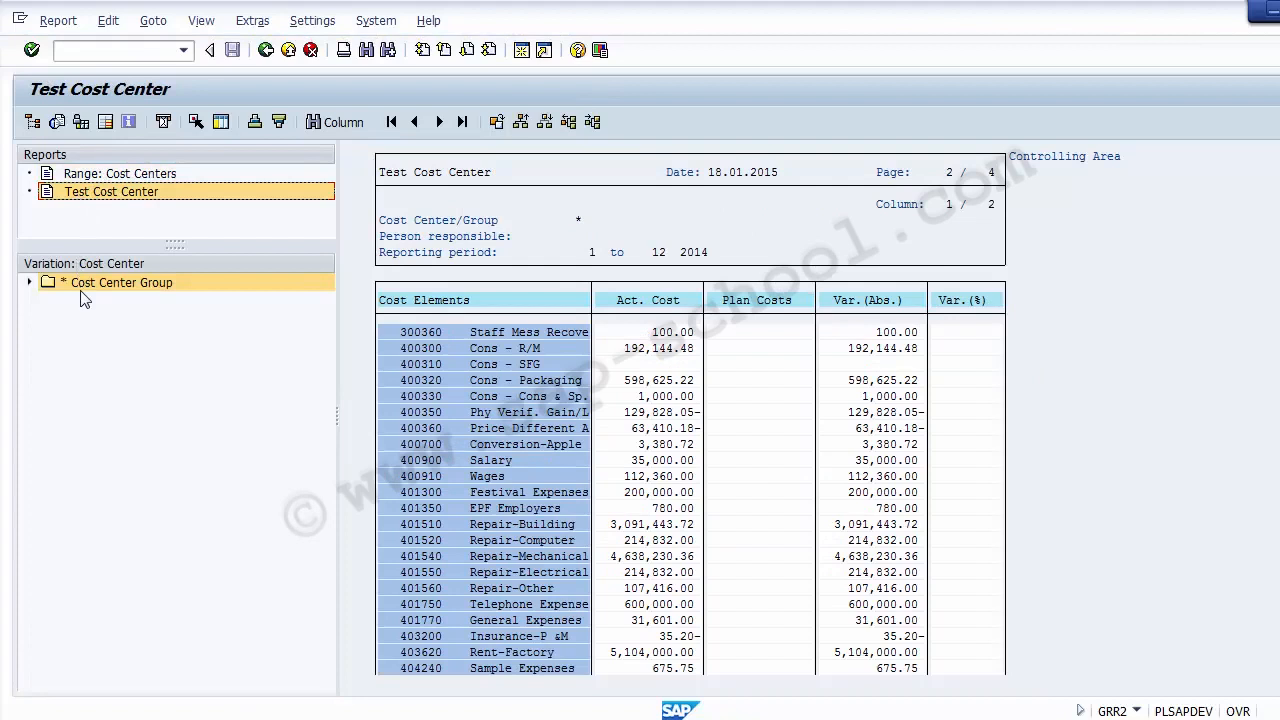
{"action": "left_click", "coordinate": [100, 175]}
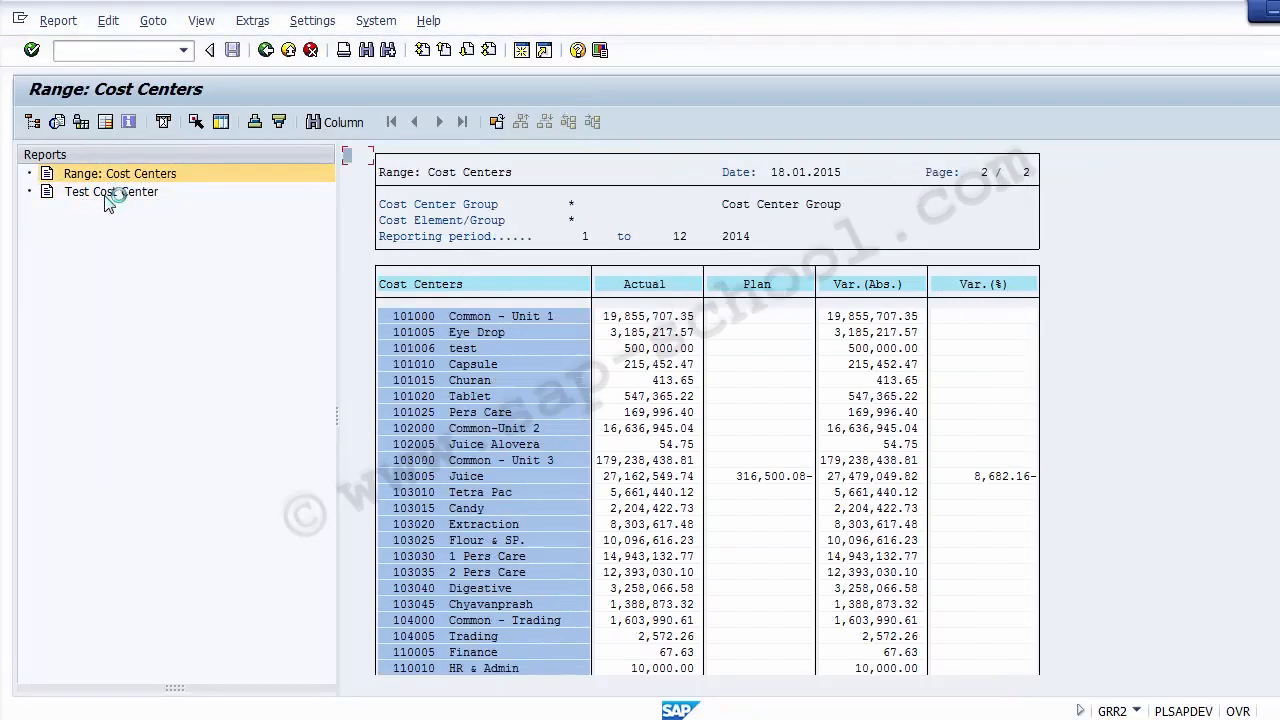
{"action": "left_click", "coordinate": [110, 191]}
{"action": "left_click", "coordinate": [268, 51]}
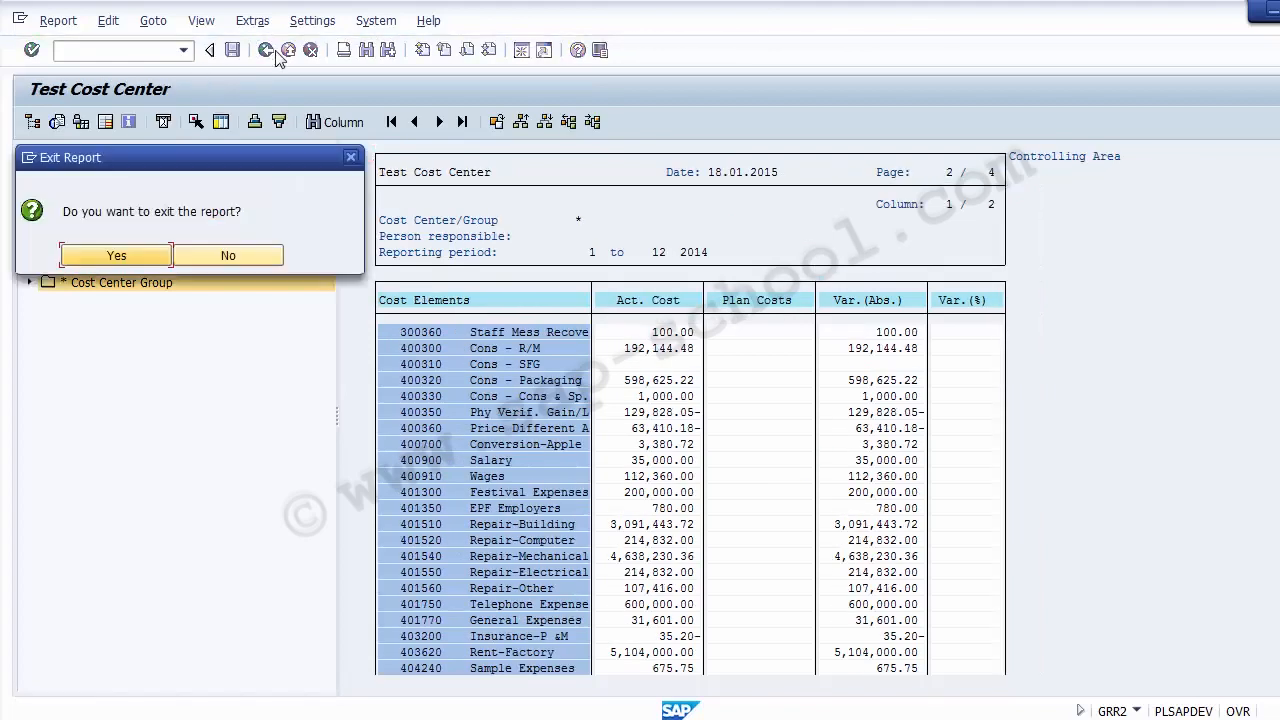
{"action": "left_click", "coordinate": [138, 262]}
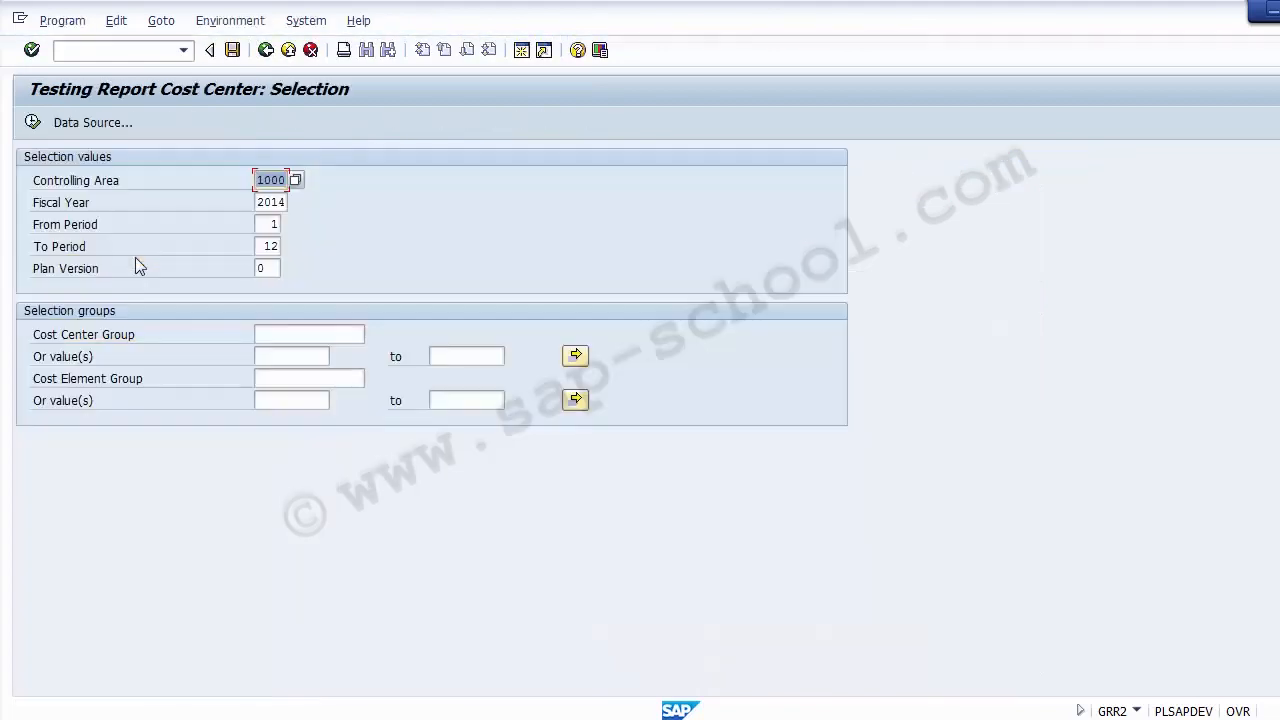
{"action": "left_click", "coordinate": [268, 52]}
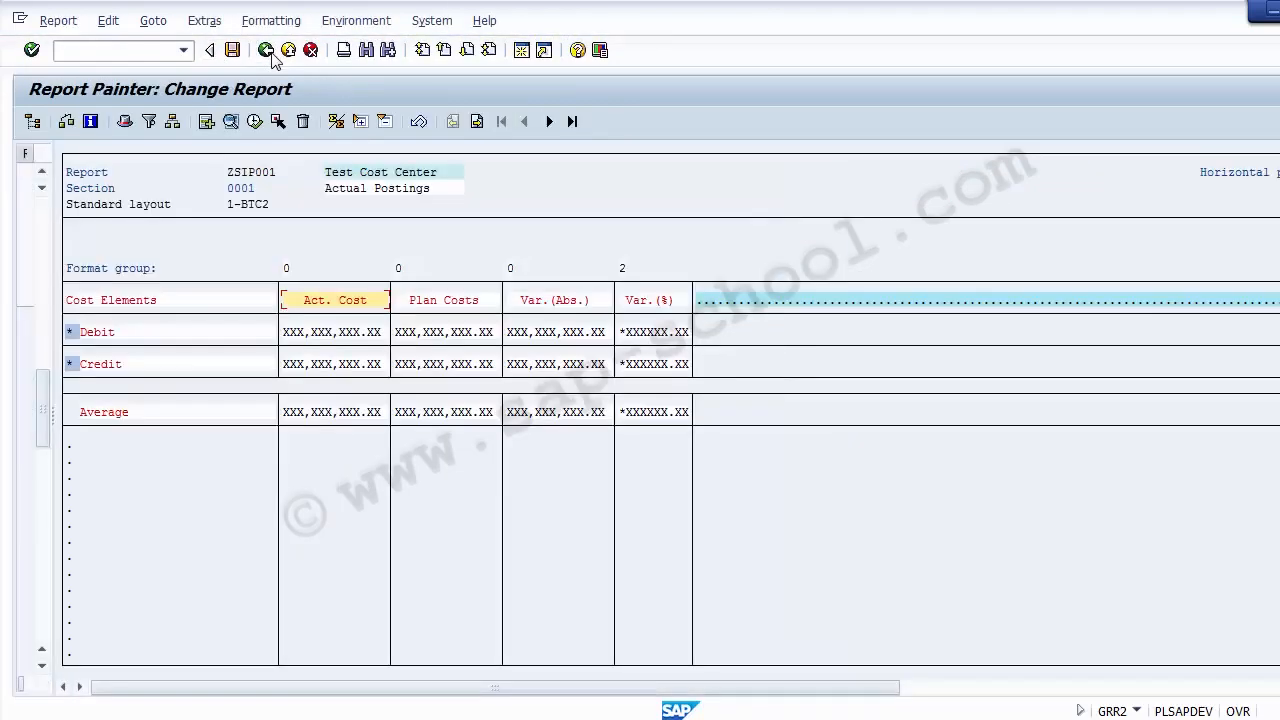
{"action": "left_click", "coordinate": [267, 51]}
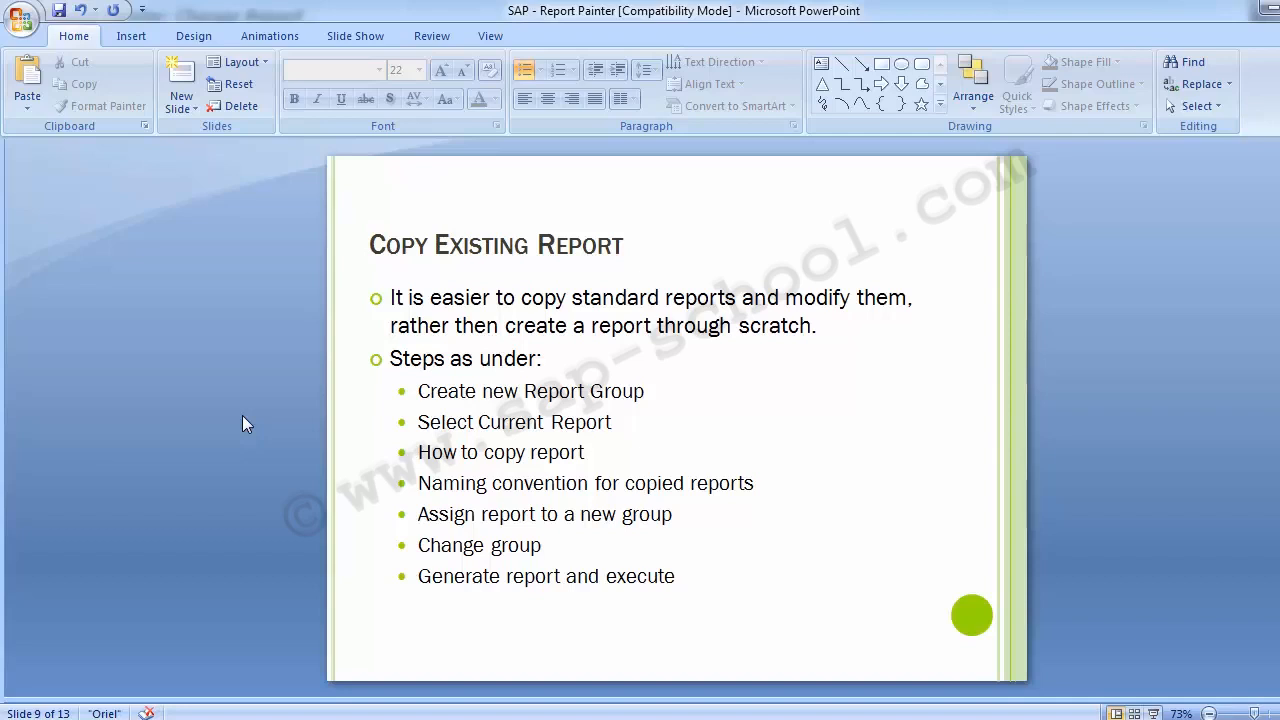
Step: In PowerPoint, change the bullet "Change group" on the Copy Existing Report slide to "Change Report" and go to the next slide
{"action": "left_click", "coordinate": [536, 548]}
{"action": "key", "text": "BackSpace"}
{"action": "key", "text": "BackSpace"}
{"action": "key", "text": "BackSpace"}
{"action": "key", "text": "BackSpace"}
{"action": "key", "text": "BackSpace"}
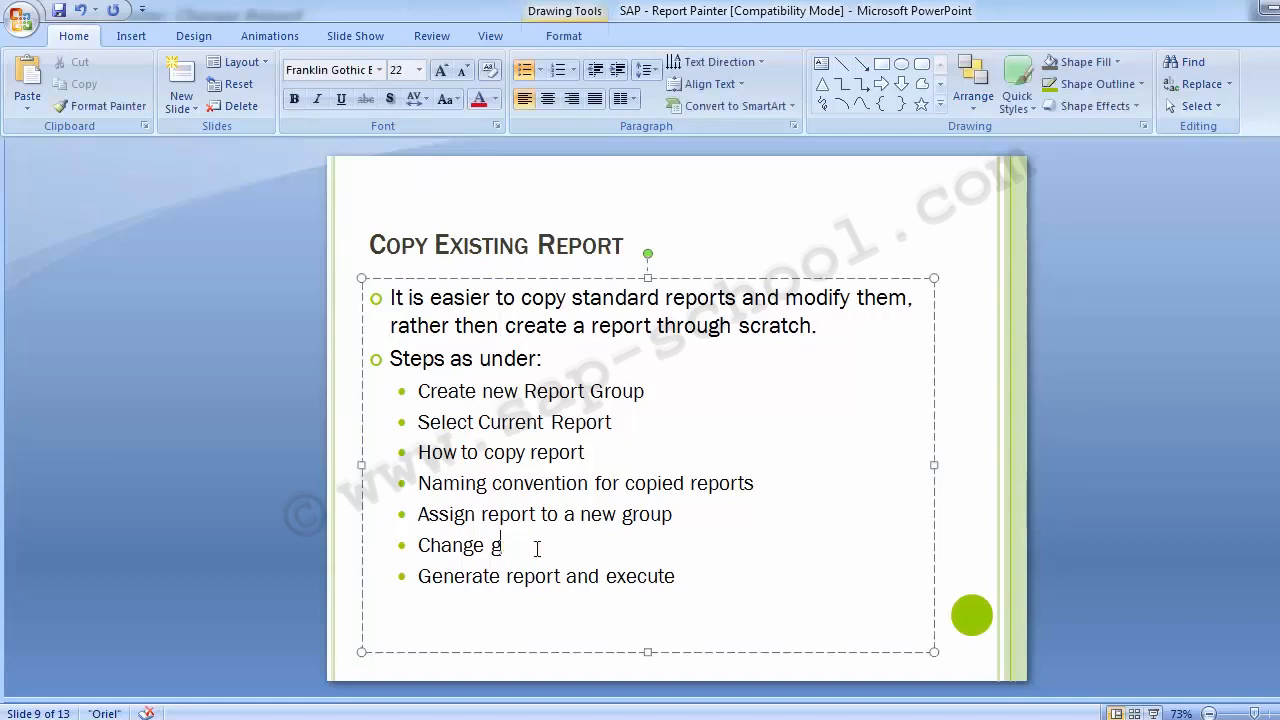
{"action": "type", "text": "Report"}
{"action": "left_click", "coordinate": [178, 456]}
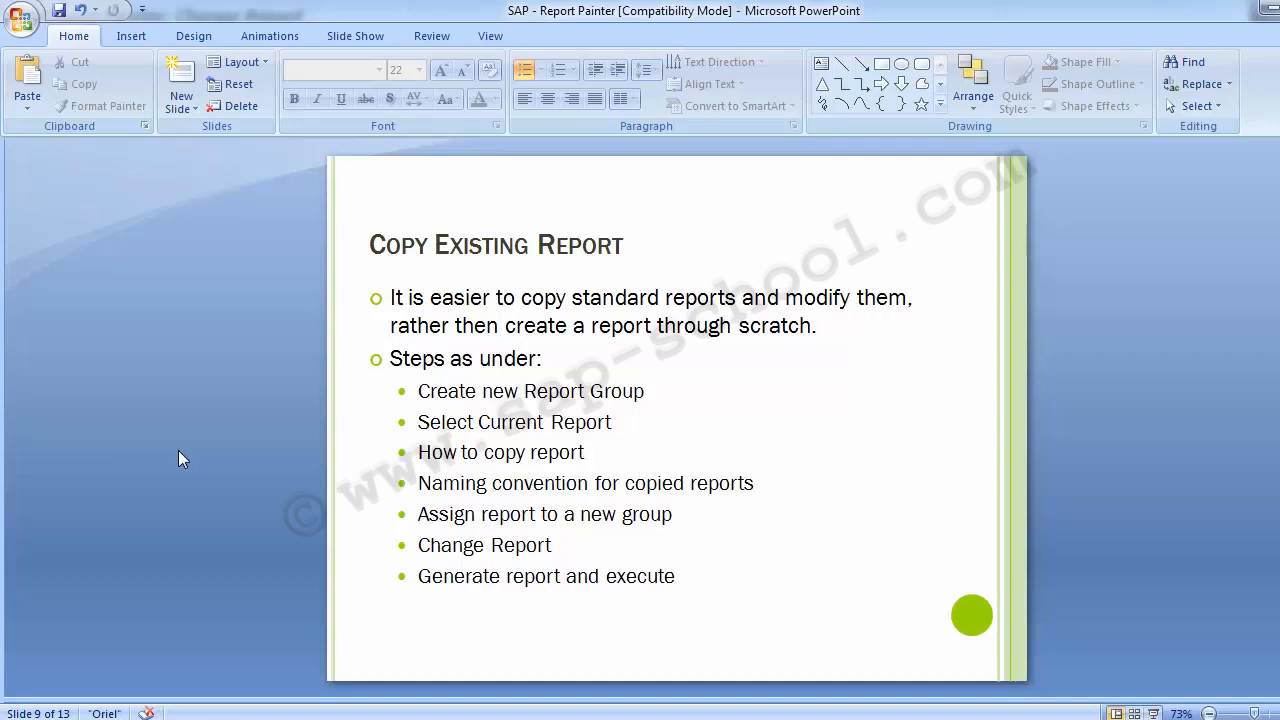
{"action": "key", "text": "Page_Down"}
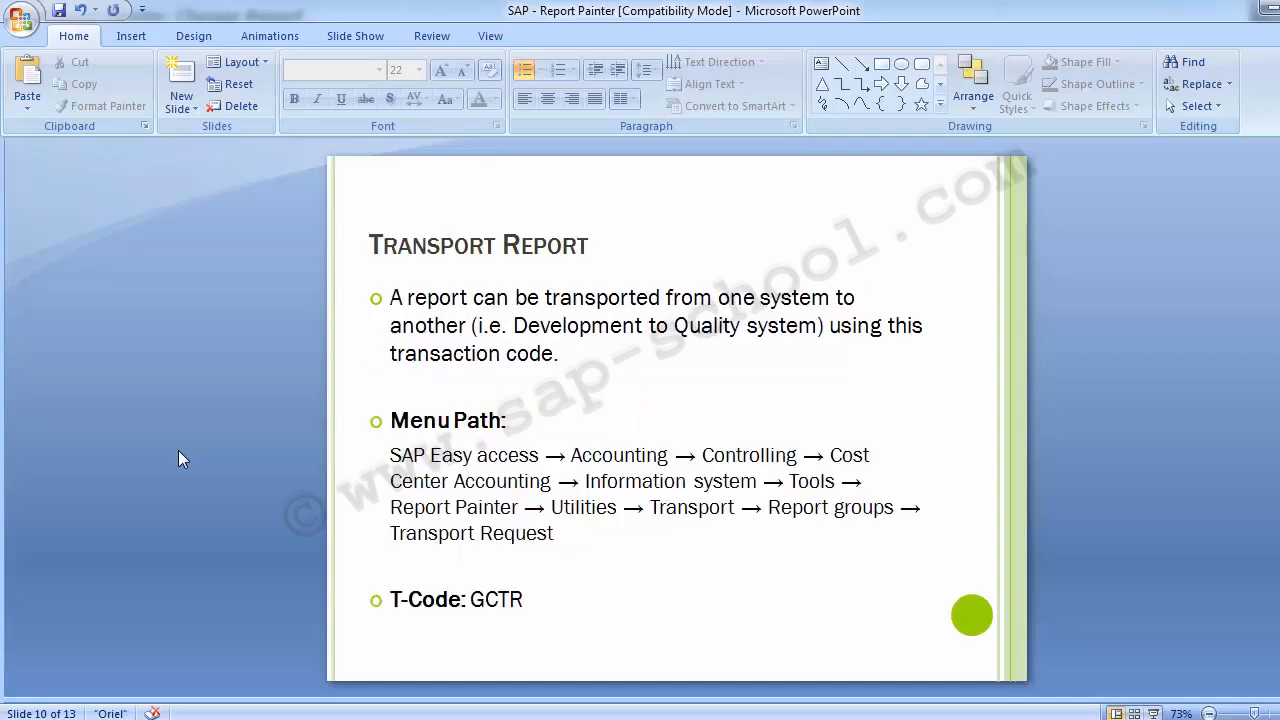
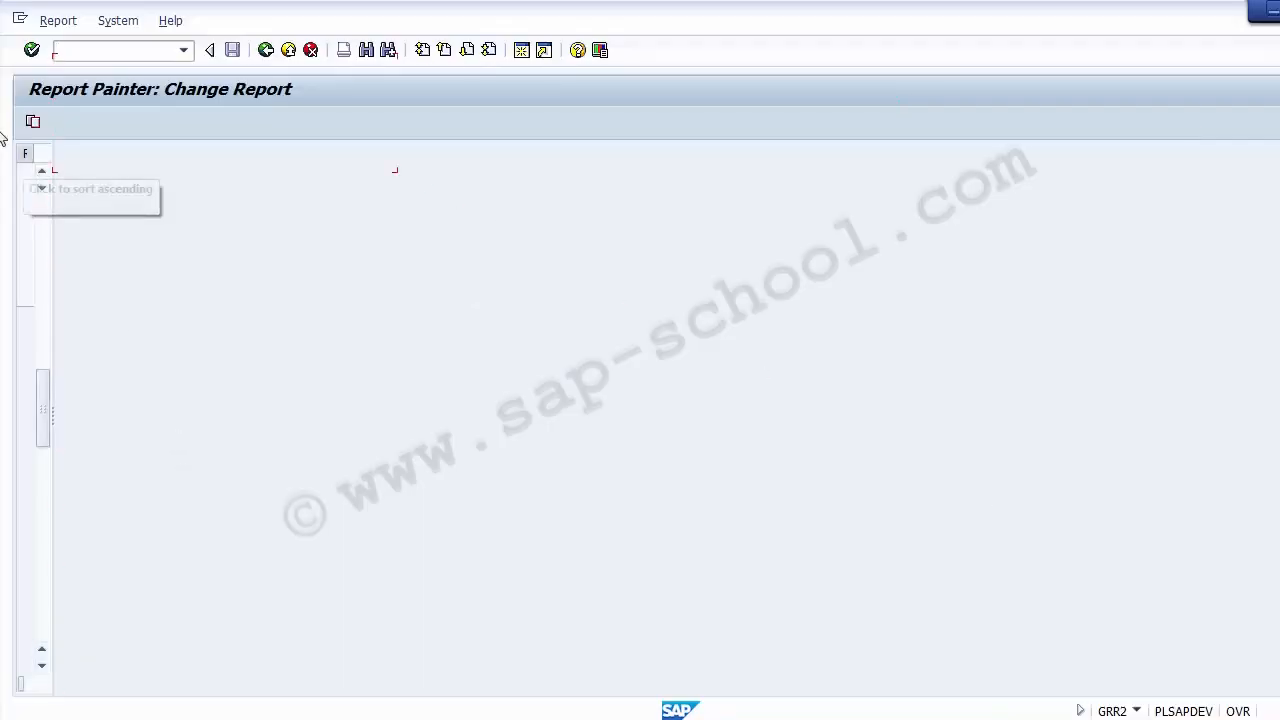
Step: Switch to SAP and open transaction GCTR for transporting Report Writer objects
{"action": "left_click", "coordinate": [89, 52]}
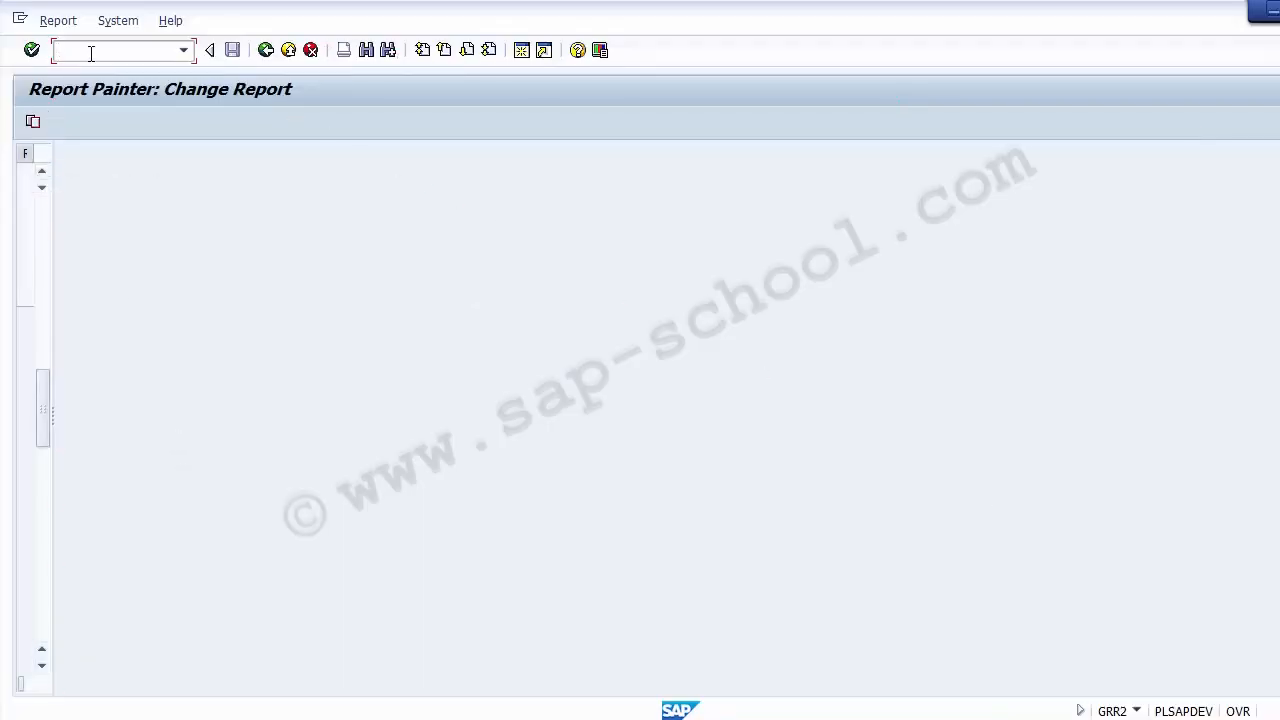
{"action": "type", "text": "/nGCTR"}
{"action": "key", "text": "Return"}
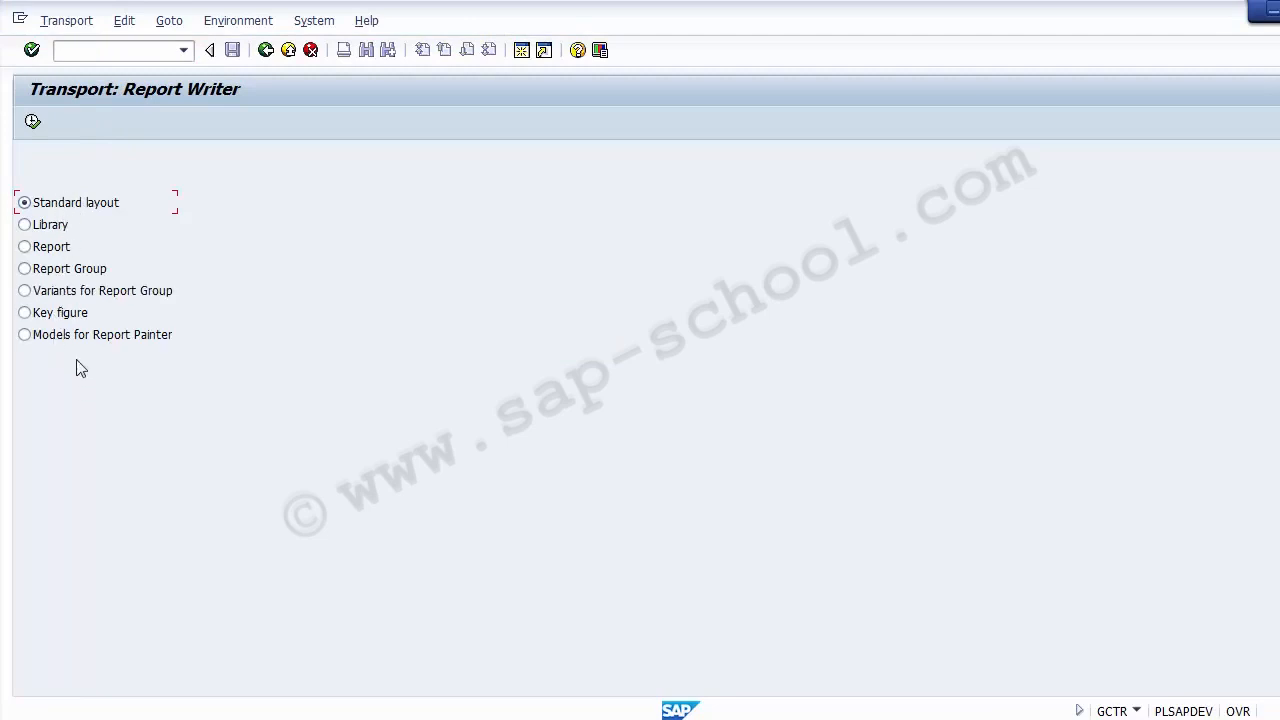
Step: Open the transport selection for report groups and choose report group ZSKL, Testing Report Cost Center
{"action": "left_click", "coordinate": [84, 279]}
{"action": "left_click", "coordinate": [33, 122]}
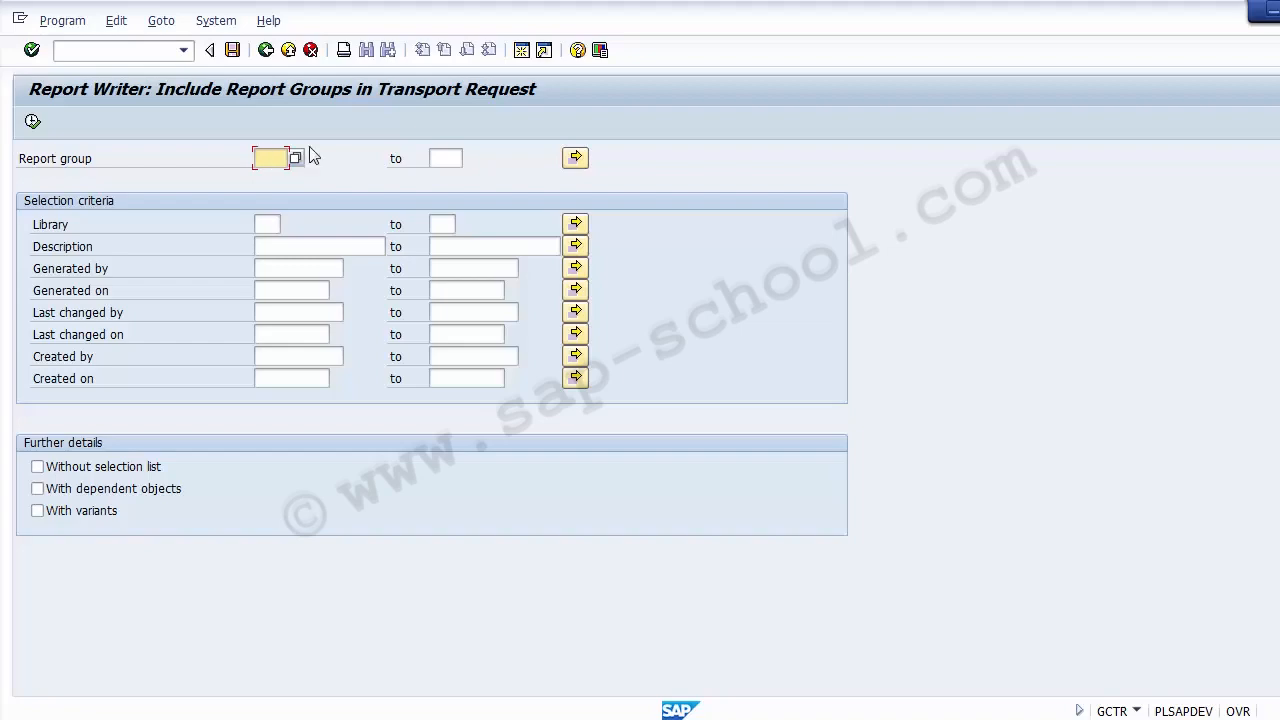
{"action": "left_click", "coordinate": [298, 157]}
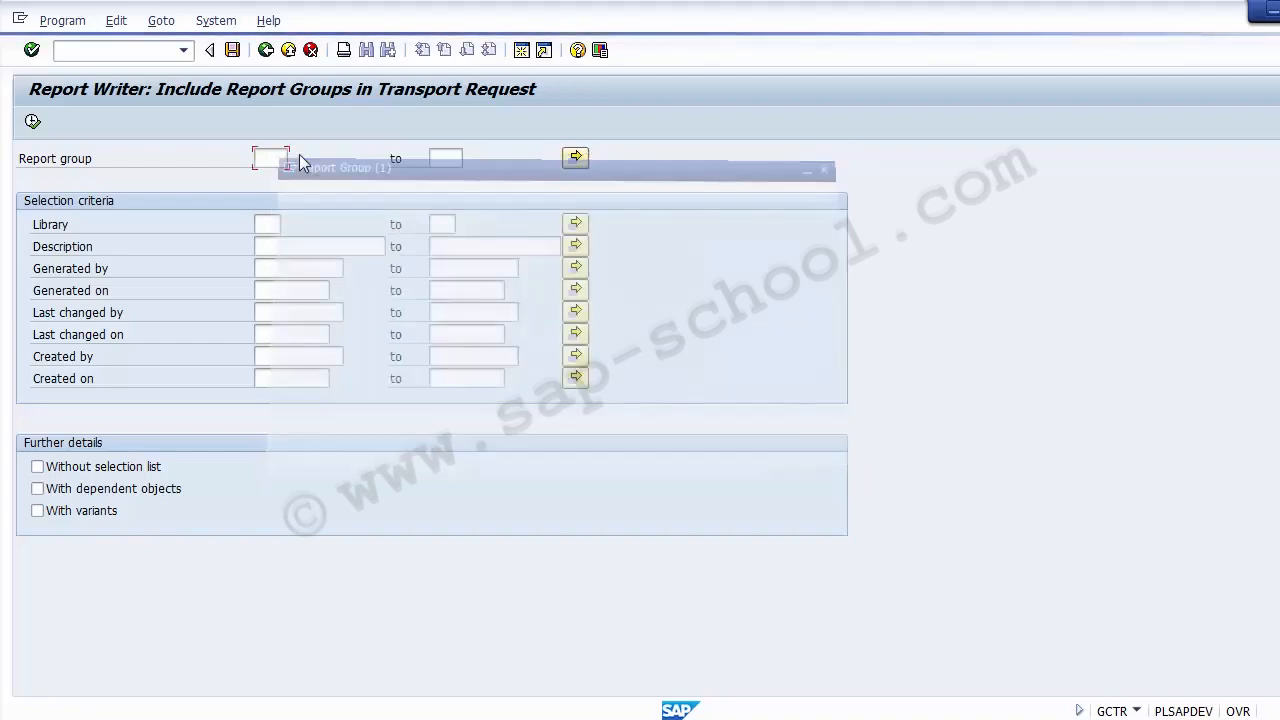
{"action": "scroll", "coordinate": [545, 440], "scroll_direction": "down", "scroll_amount": 20}
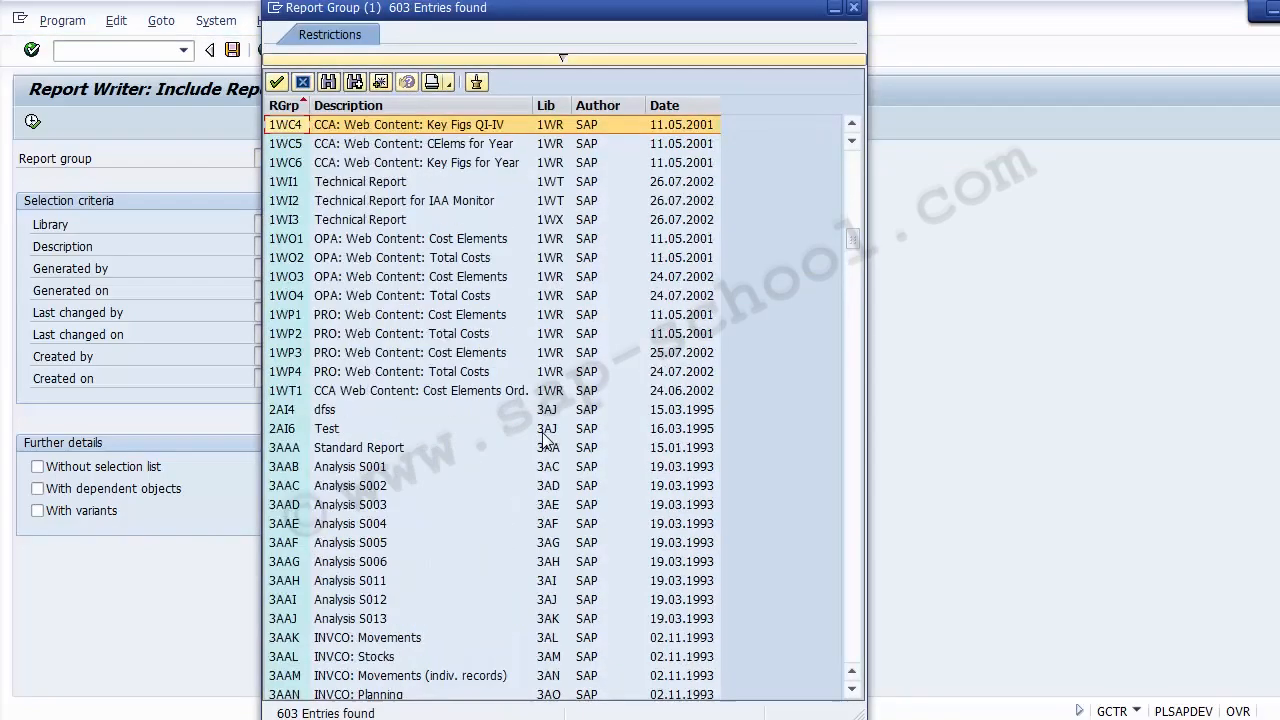
{"action": "scroll", "coordinate": [545, 440], "scroll_direction": "down", "scroll_amount": 20}
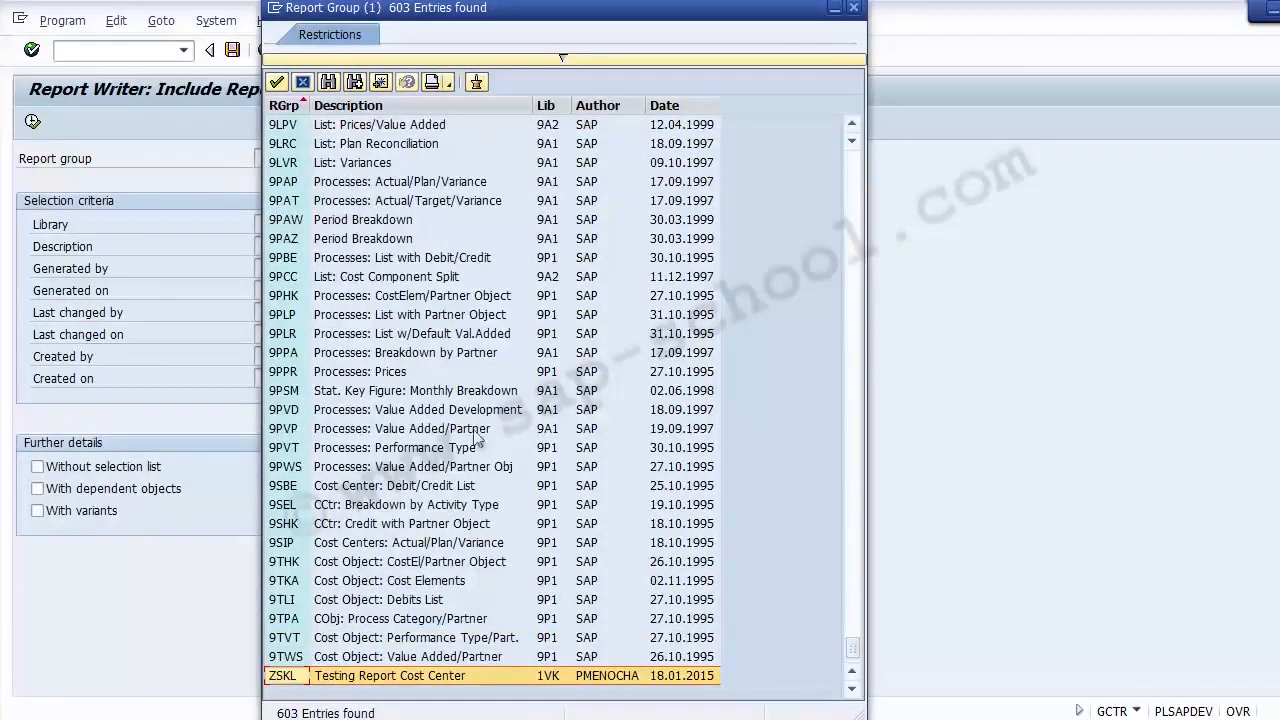
{"action": "left_click", "coordinate": [352, 680]}
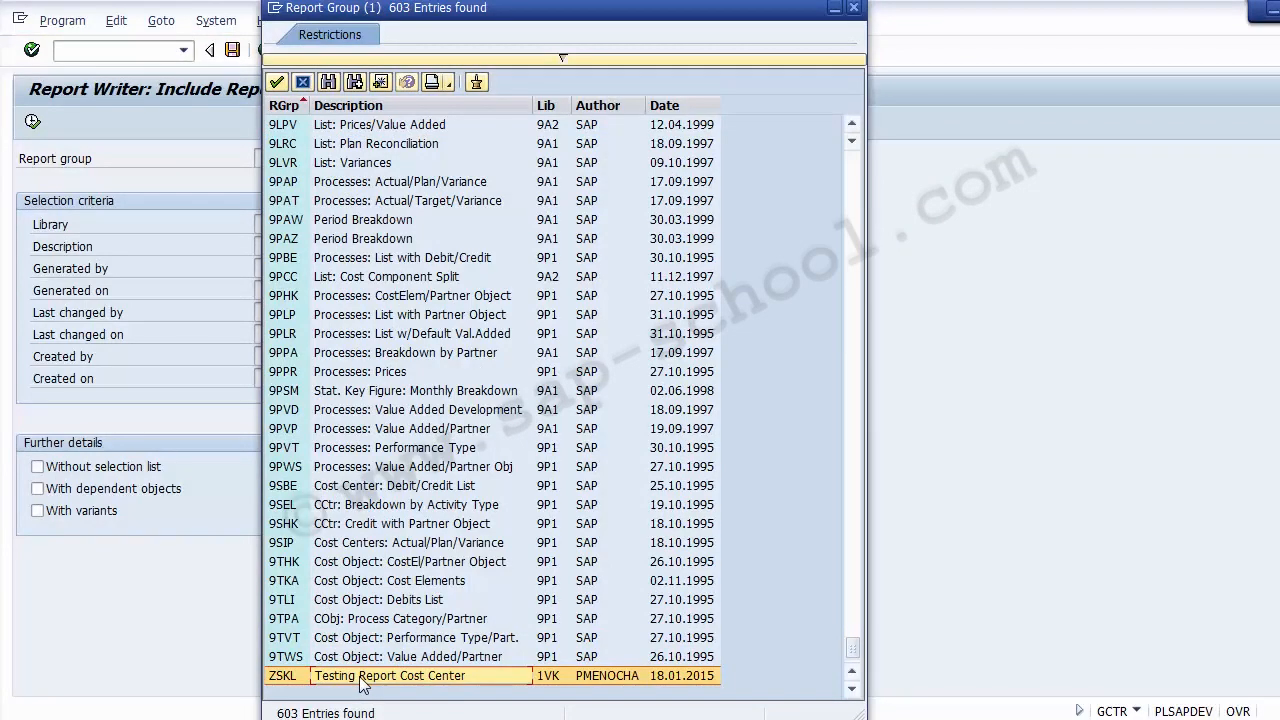
{"action": "double_click", "coordinate": [362, 678]}
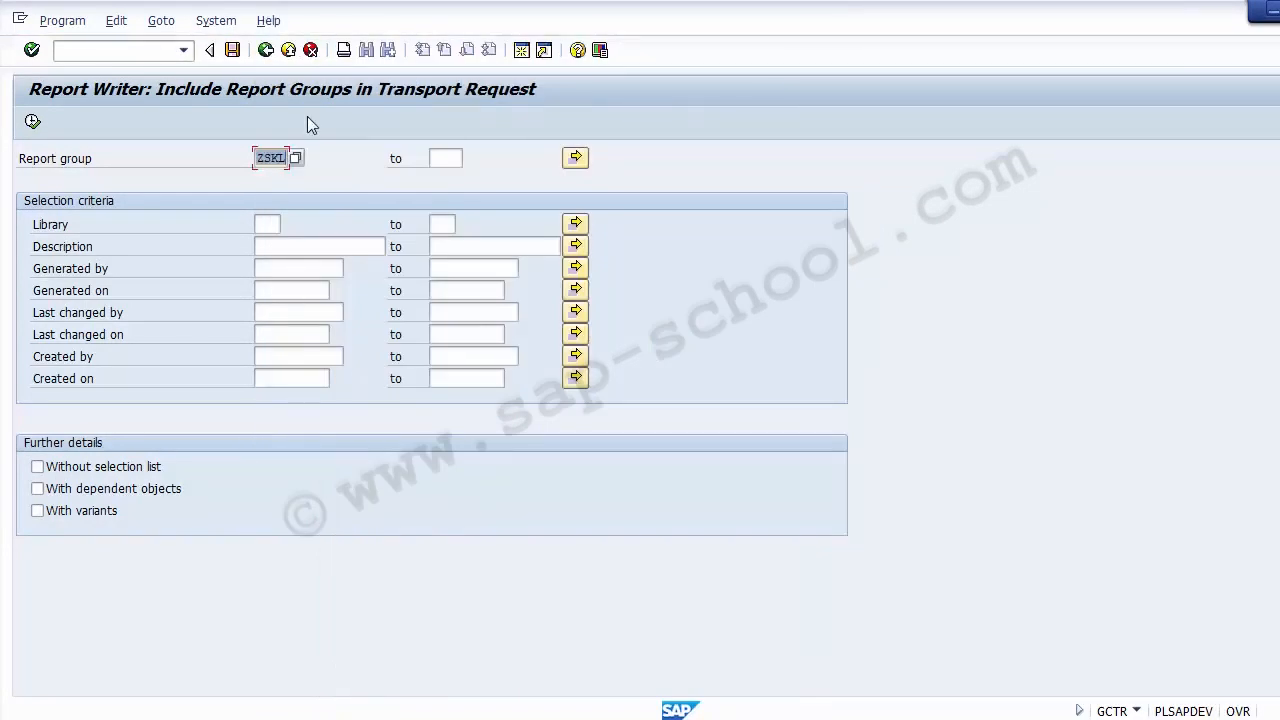
Step: Include dependent objects and variants, list the matching report groups, and execute the transport for ZSKL
{"action": "left_click", "coordinate": [95, 498]}
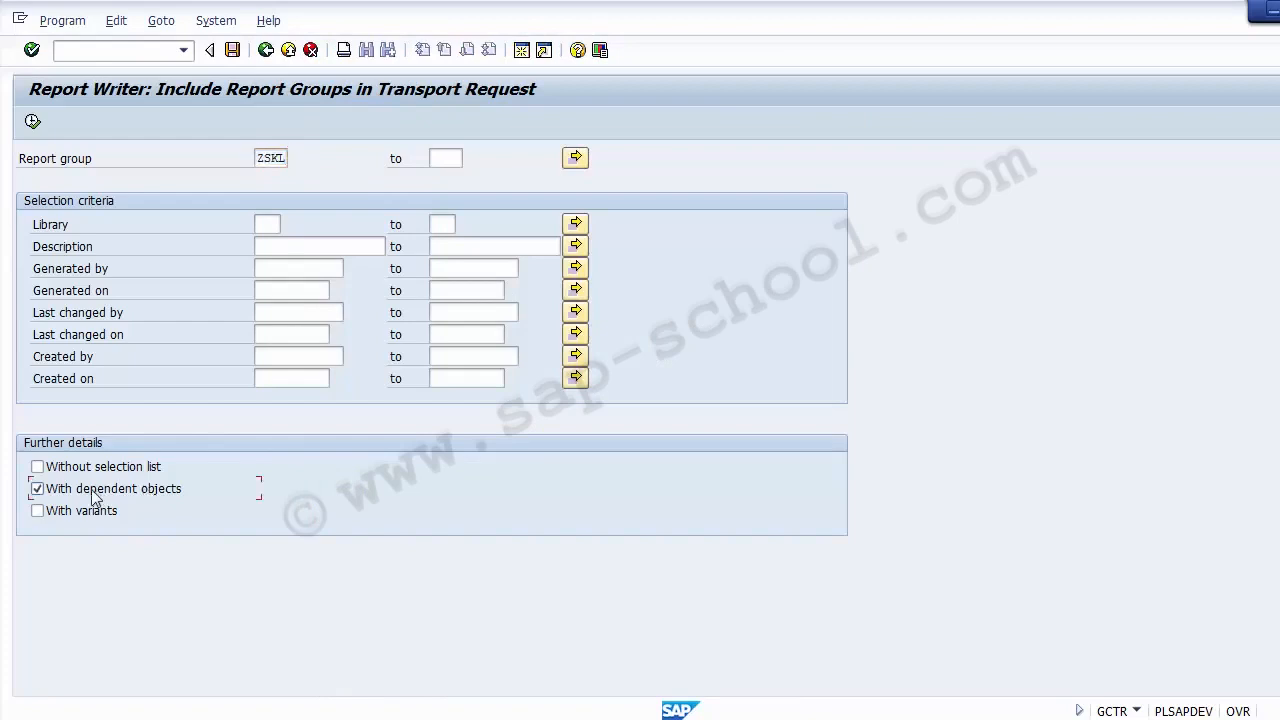
{"action": "left_click", "coordinate": [84, 516]}
{"action": "left_click", "coordinate": [33, 122]}
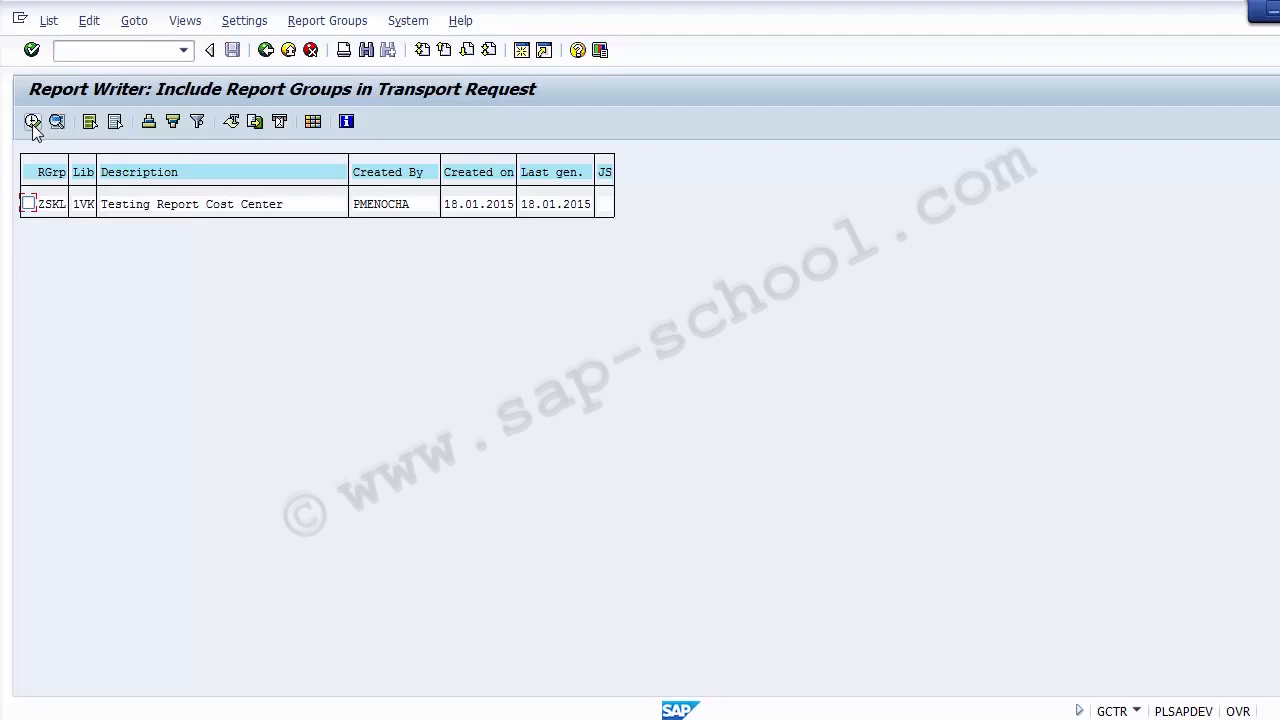
{"action": "left_click", "coordinate": [28, 205]}
{"action": "left_click", "coordinate": [32, 122]}
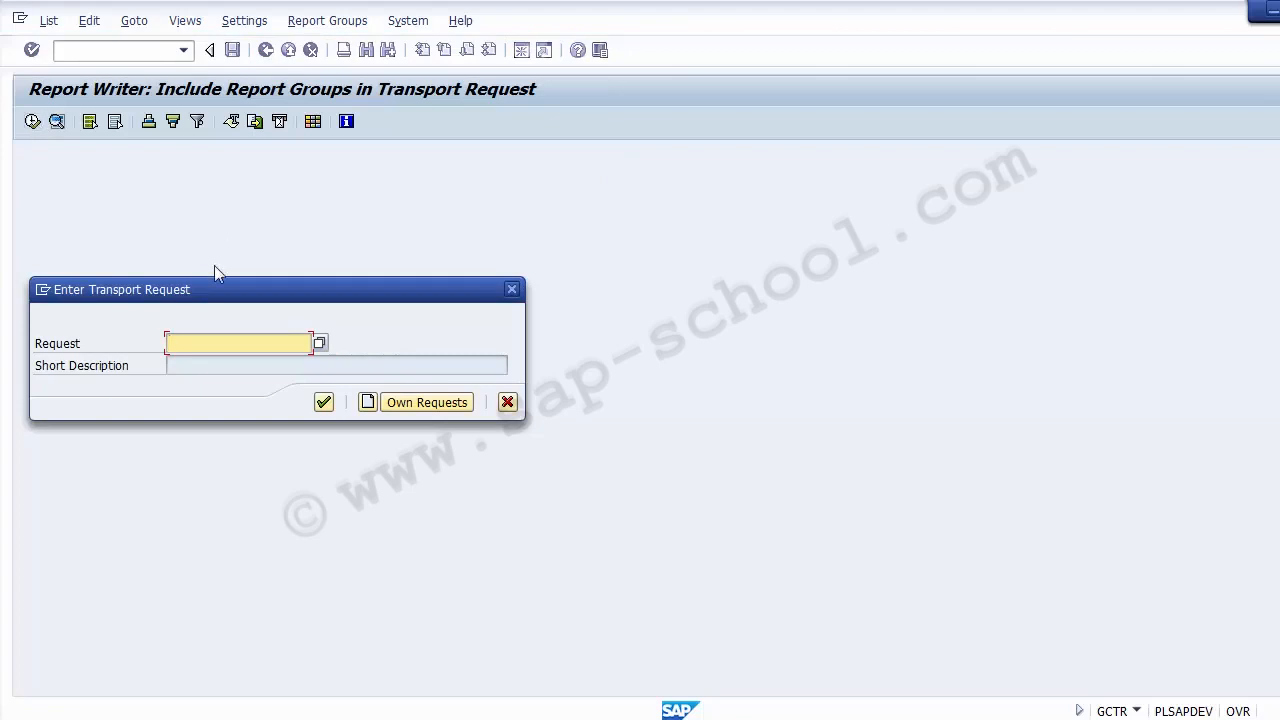
Step: Create a Workbench request described as "FI: Zreport with Report Painter created" and assign the report group to it
{"action": "left_click", "coordinate": [368, 403]}
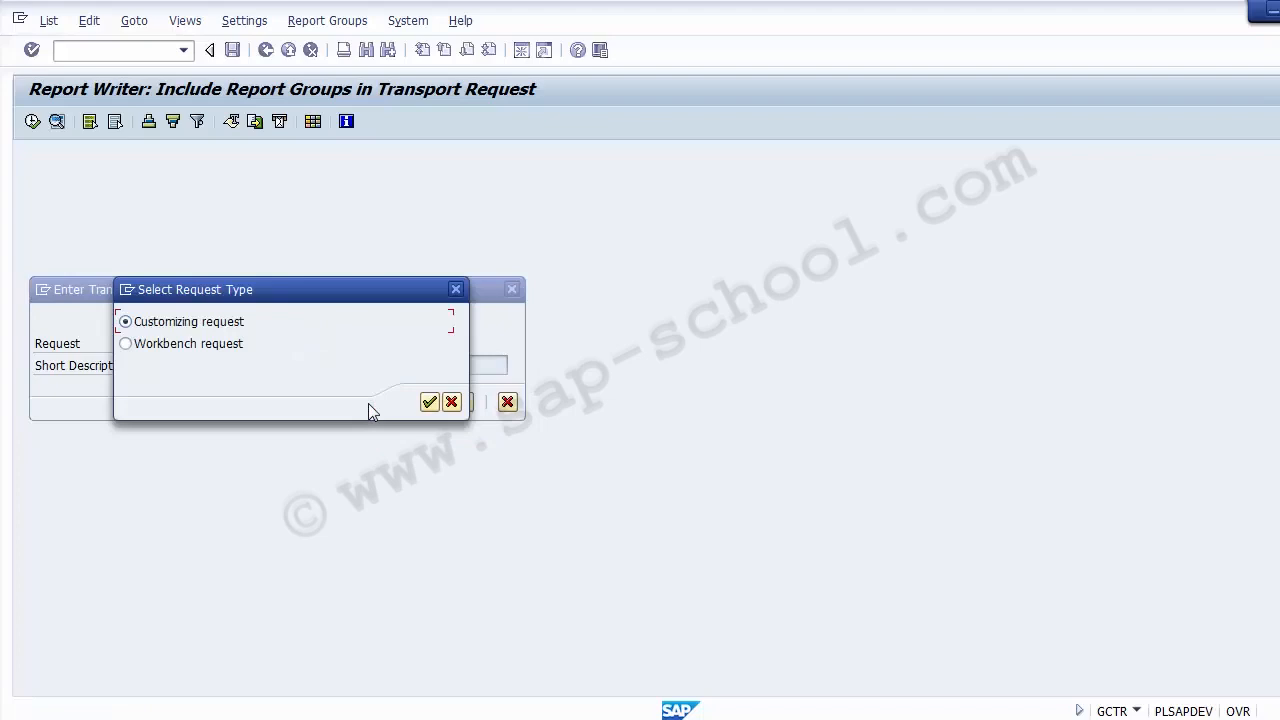
{"action": "left_click", "coordinate": [221, 350]}
{"action": "left_click", "coordinate": [430, 406]}
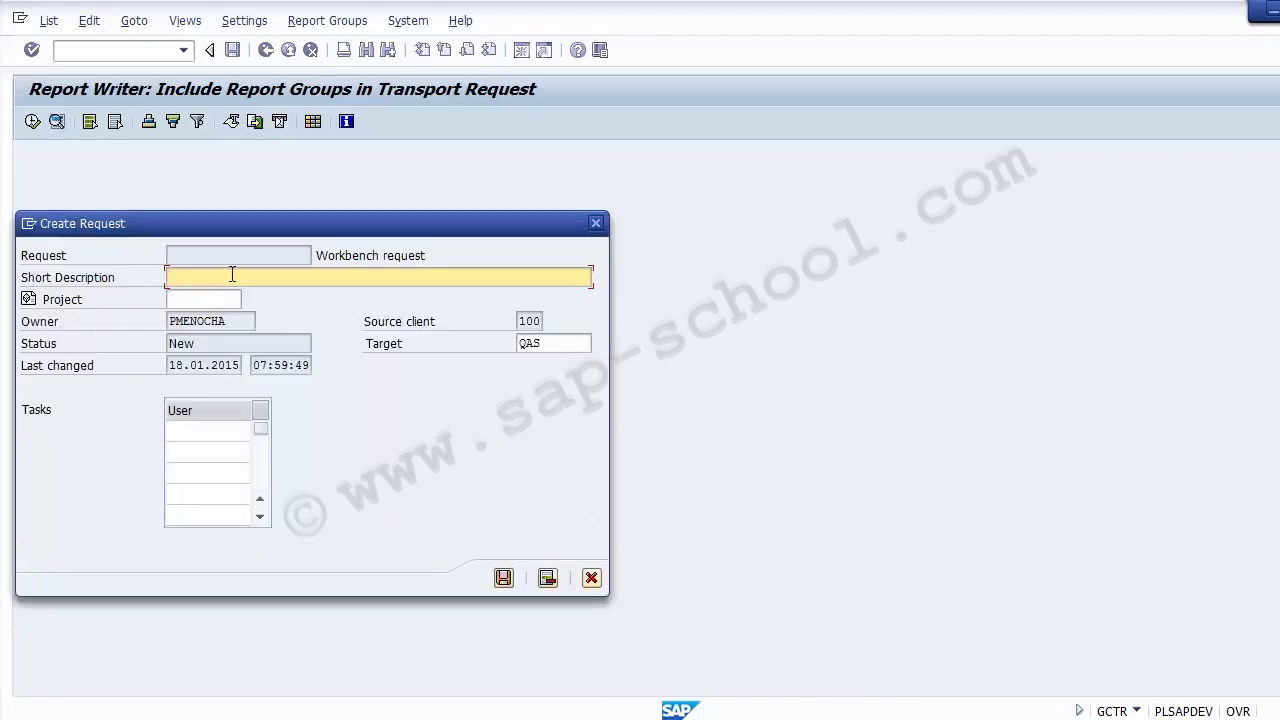
{"action": "type", "text": "FI: Zreport with Report Painteer"}
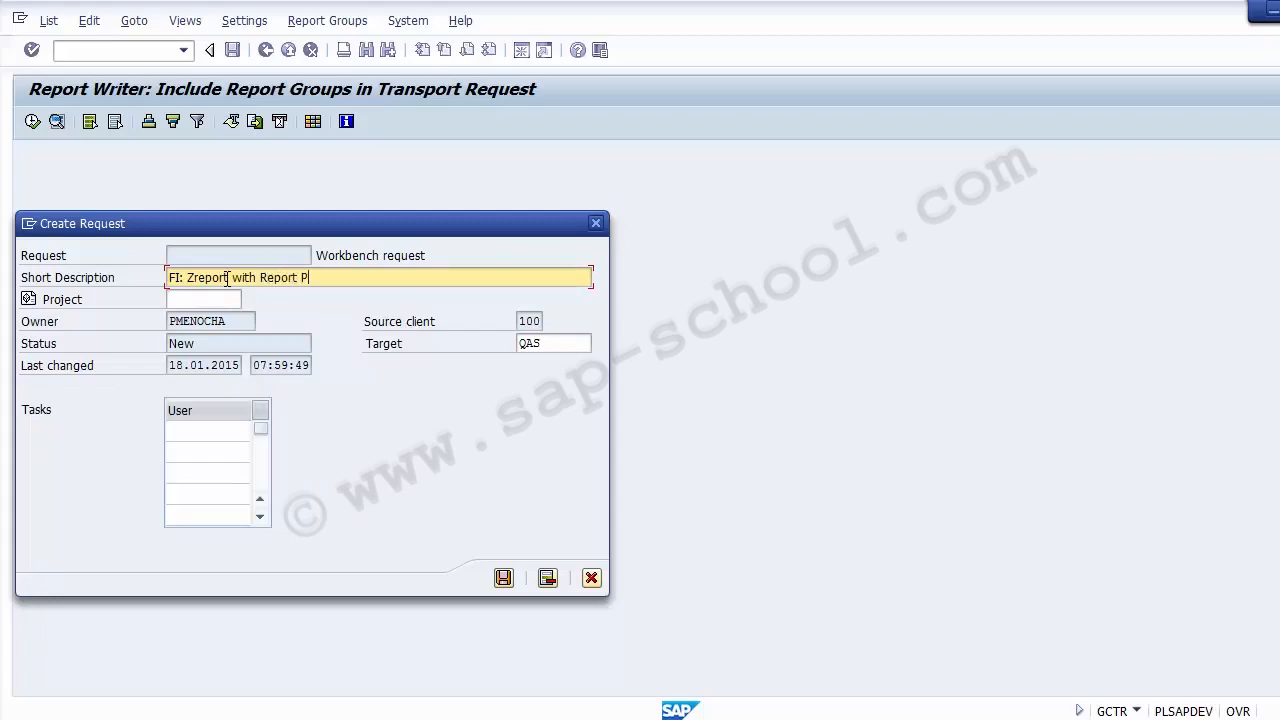
{"action": "key", "text": "BackSpace"}
{"action": "key", "text": "BackSpace"}
{"action": "key", "text": "BackSpace"}
{"action": "type", "text": "er created"}
{"action": "left_click", "coordinate": [503, 578]}
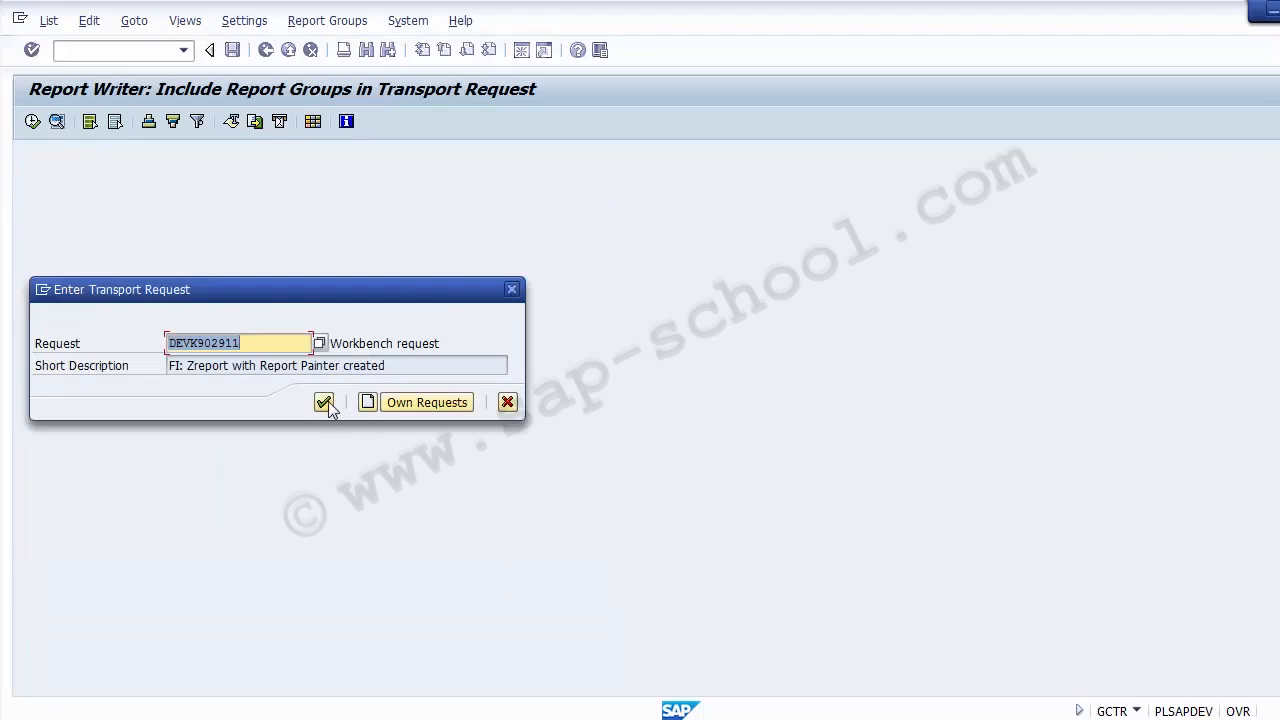
{"action": "left_click", "coordinate": [323, 409]}
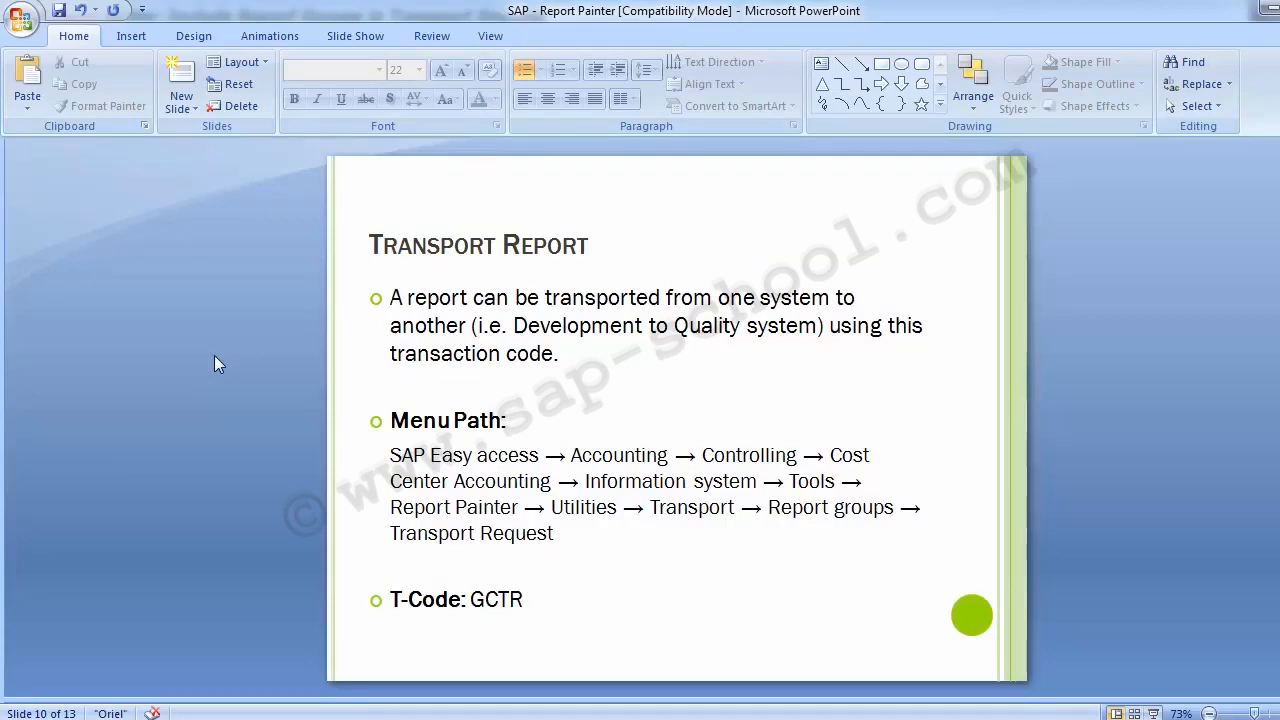
Step: In PowerPoint, advance from the Transport Report slide to the Summary slide
{"action": "key", "text": "Page_Down"}
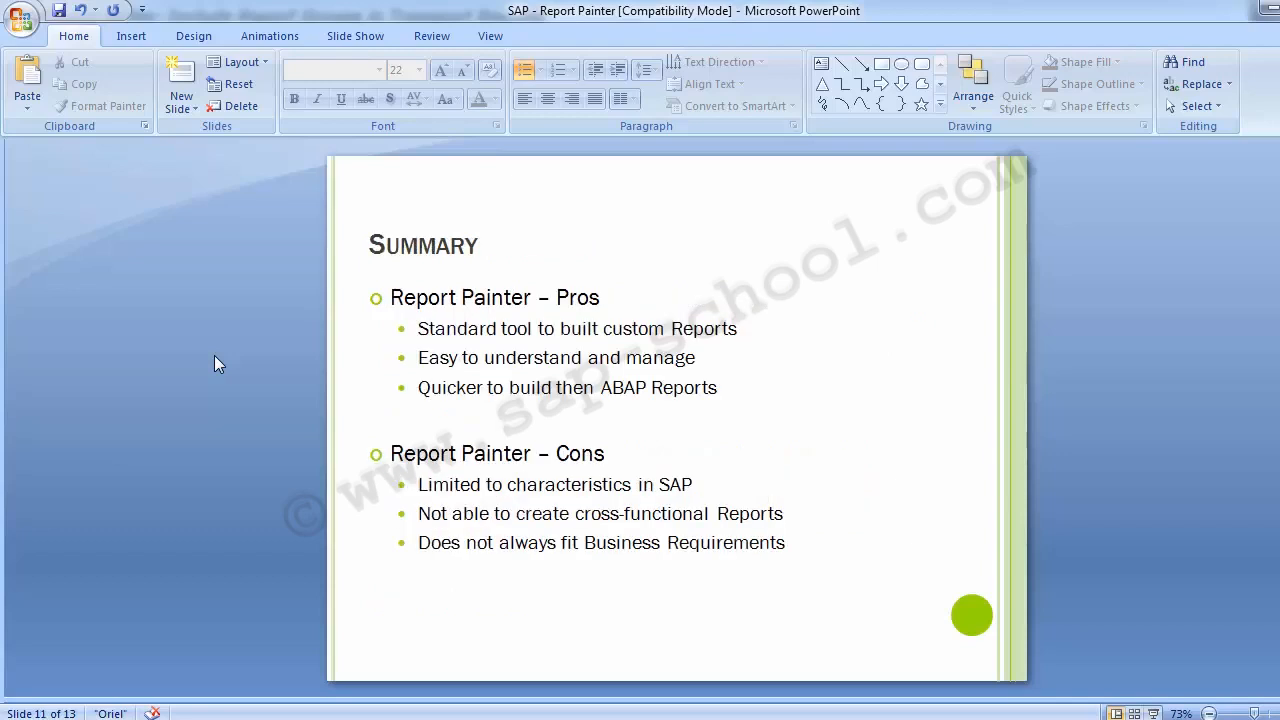